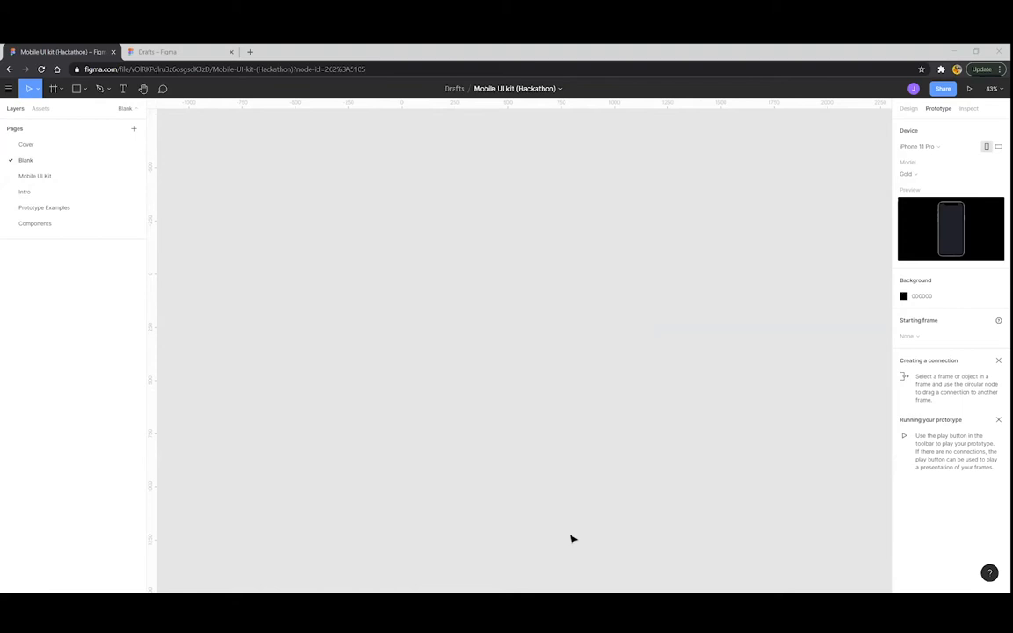
Show the Blank page's design properties: E5E5E5 background, text styles and colour styles
key(alt+Tab)
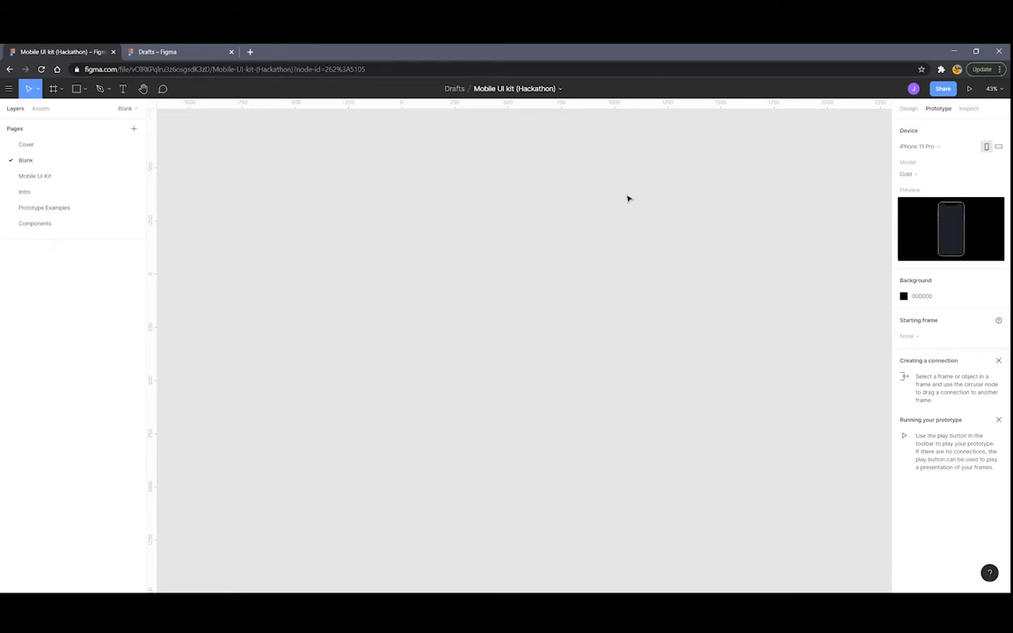
click(910, 109)
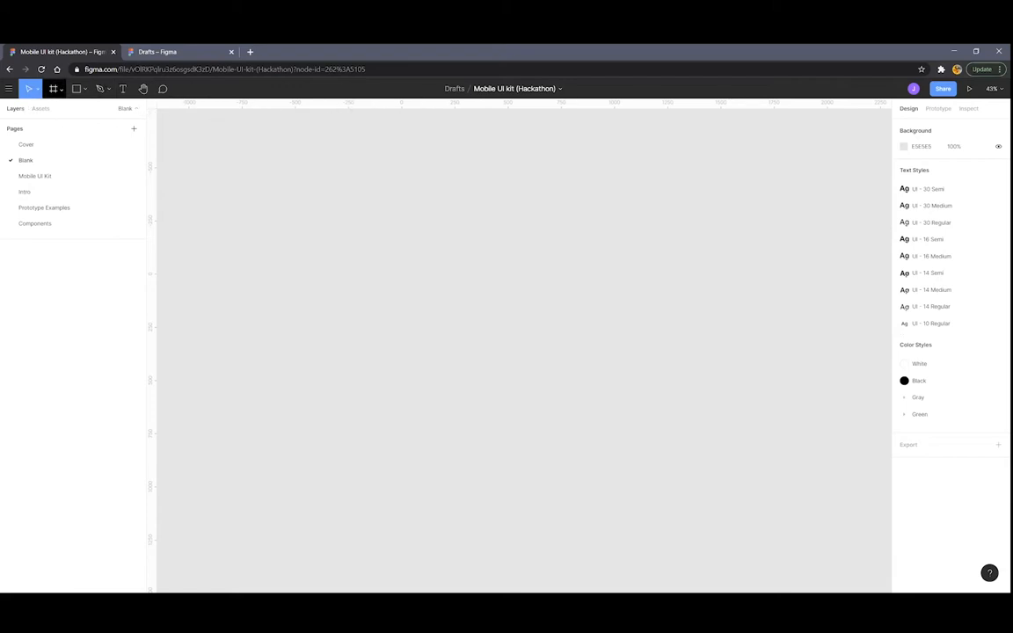
Add an iPhone 11 Pro / X preset frame (iPhone 11 Pro / X - 1) and position it on the canvas
click(61, 89)
click(51, 109)
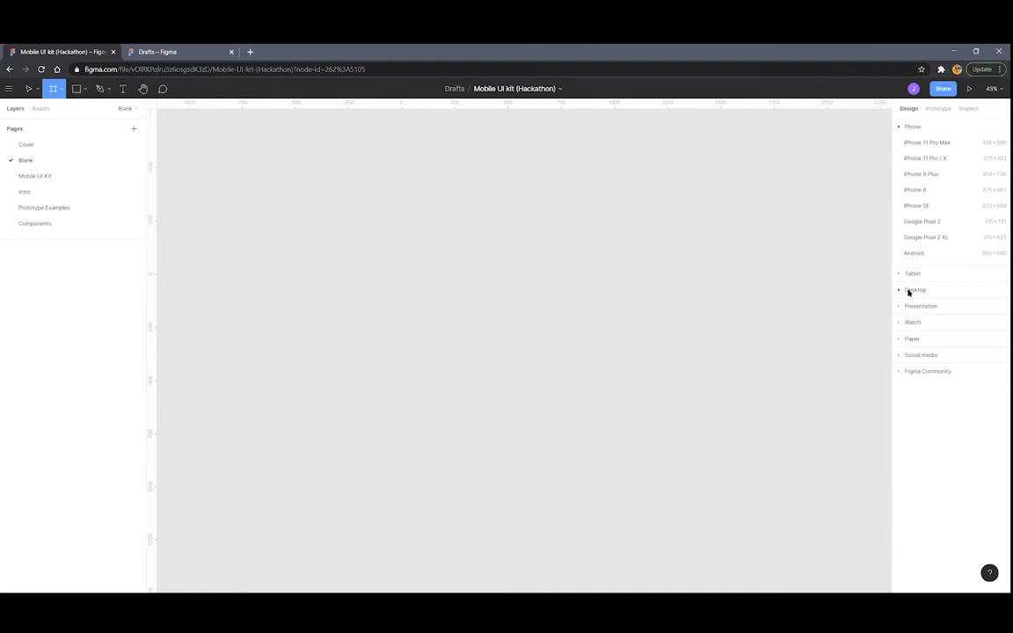
click(926, 158)
click(651, 328)
drag(520, 258, 471, 246)
click(574, 292)
scroll(565, 288, up, 3)
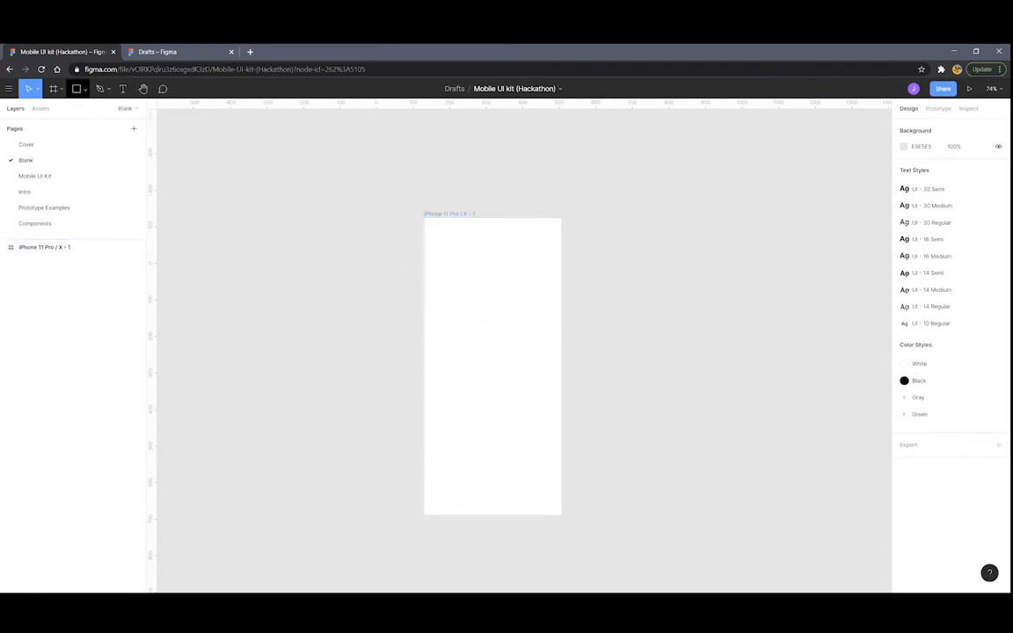
click(85, 89)
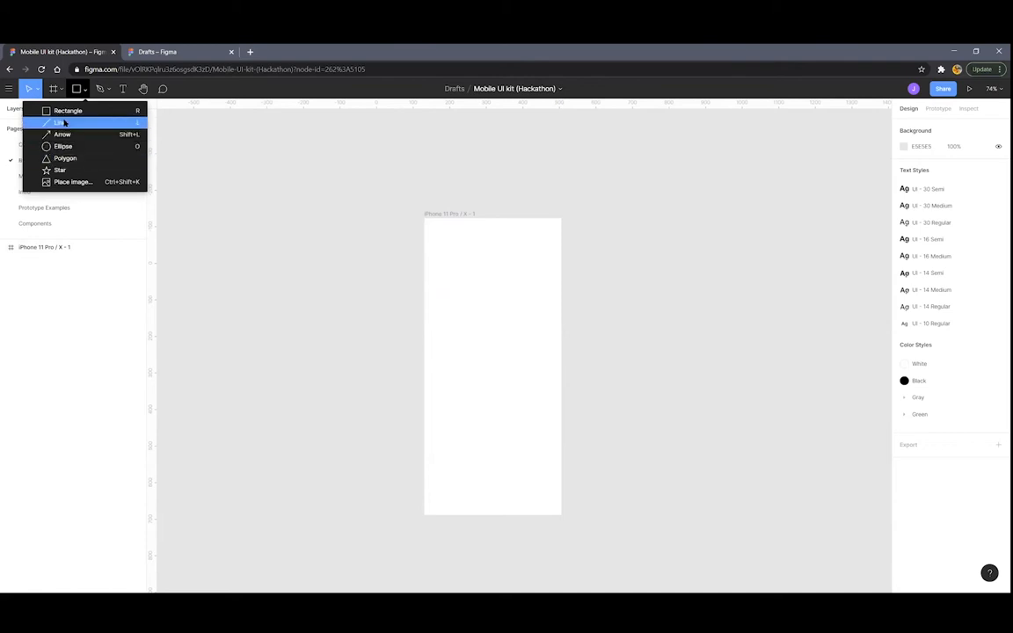
Draw a grey square in the iPhone frame and push it past the frame's right edge
click(67, 111)
mouse_move(255, 196)
mouse_down()
mouse_move(287, 241)
mouse_move(308, 250)
mouse_move(303, 237)
mouse_move(466, 271)
mouse_up()
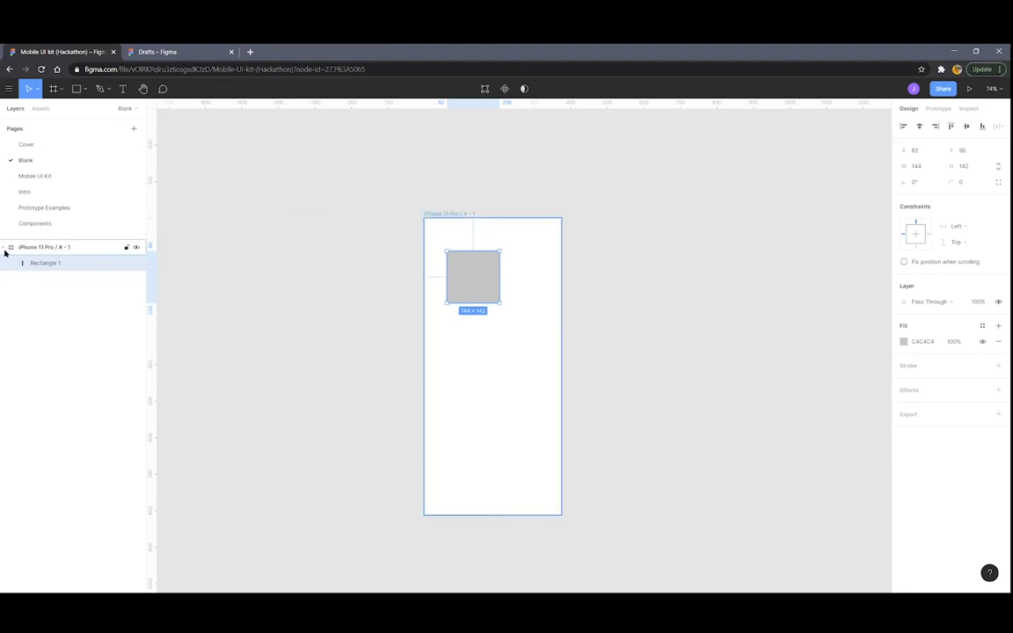
drag(454, 282, 527, 368)
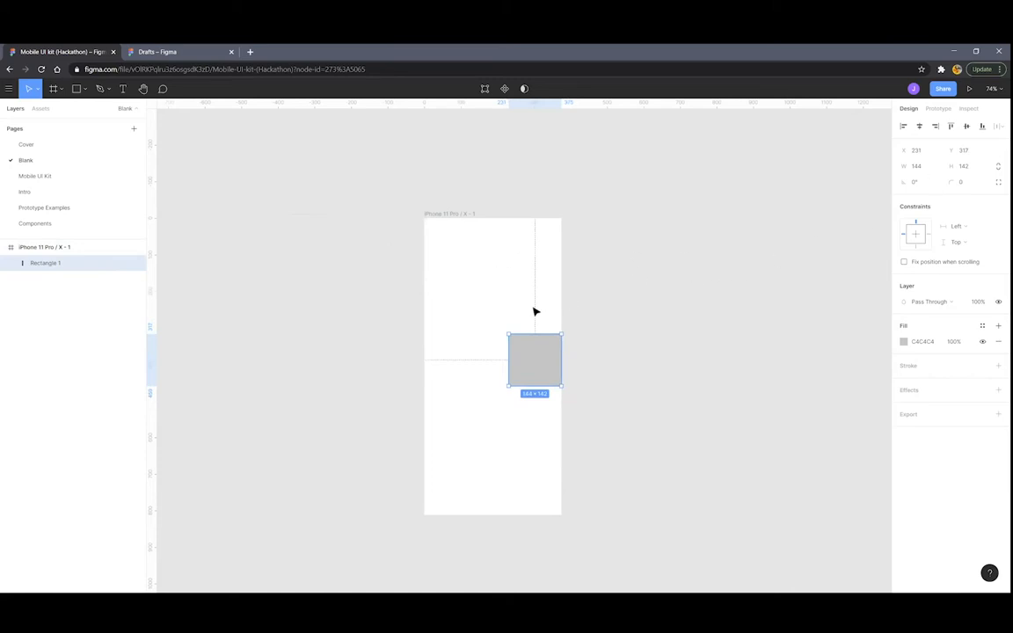
drag(529, 359, 546, 360)
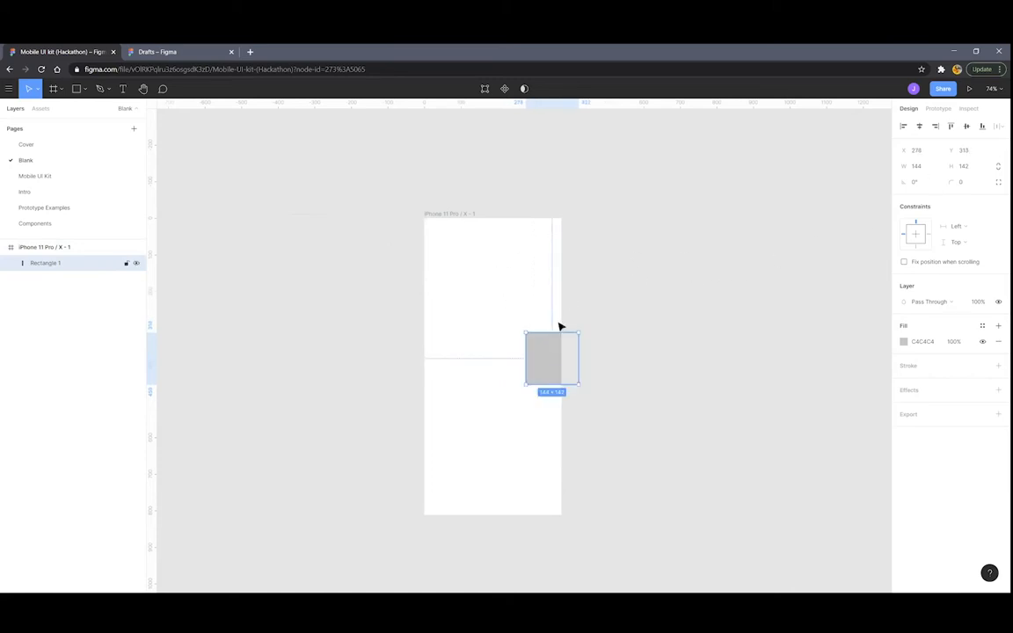
Toggle the frame's Clip content off and back on, then return the square to X 36, Y 83
click(454, 213)
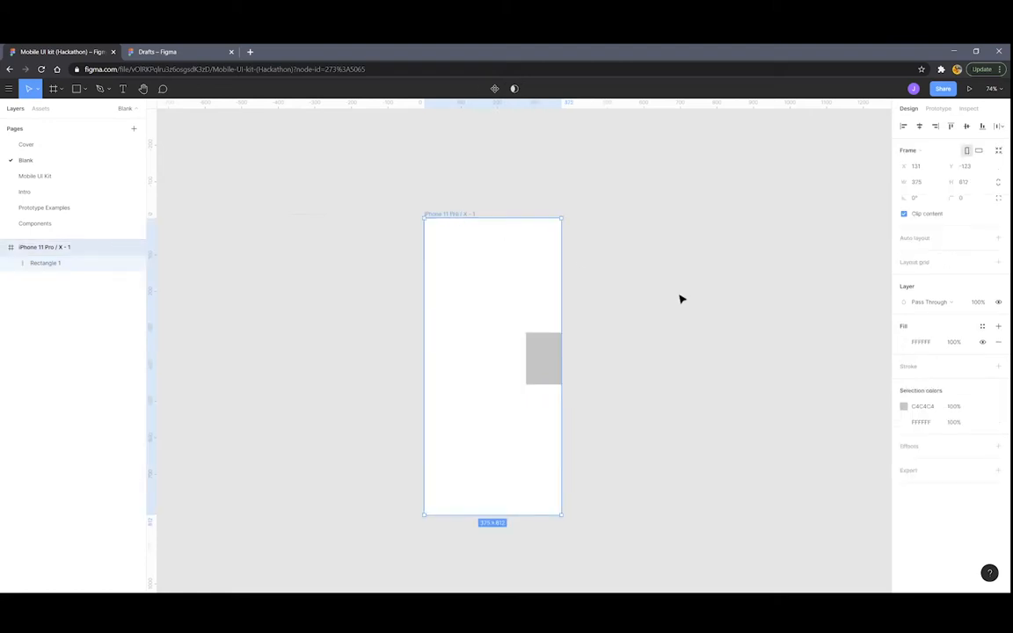
click(903, 215)
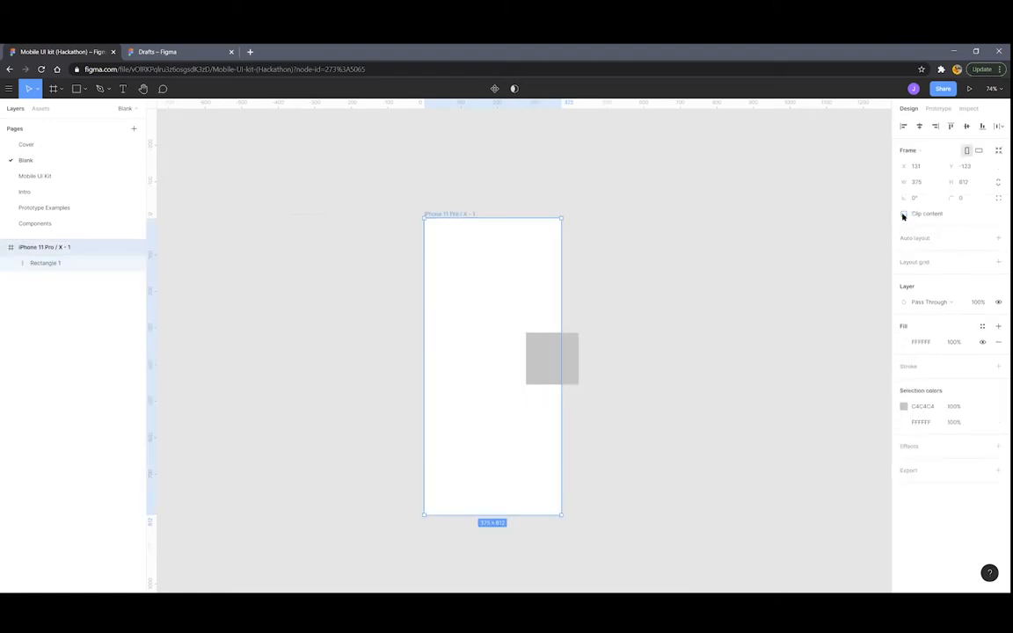
mouse_move(538, 367)
mouse_down()
mouse_move(547, 367)
mouse_move(542, 355)
mouse_up()
click(622, 333)
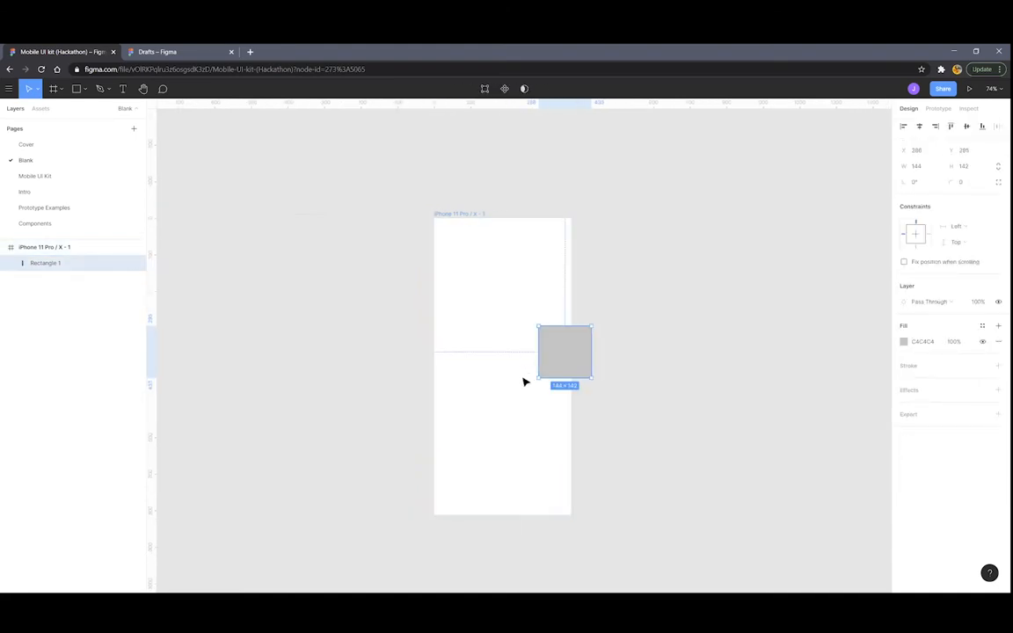
click(444, 223)
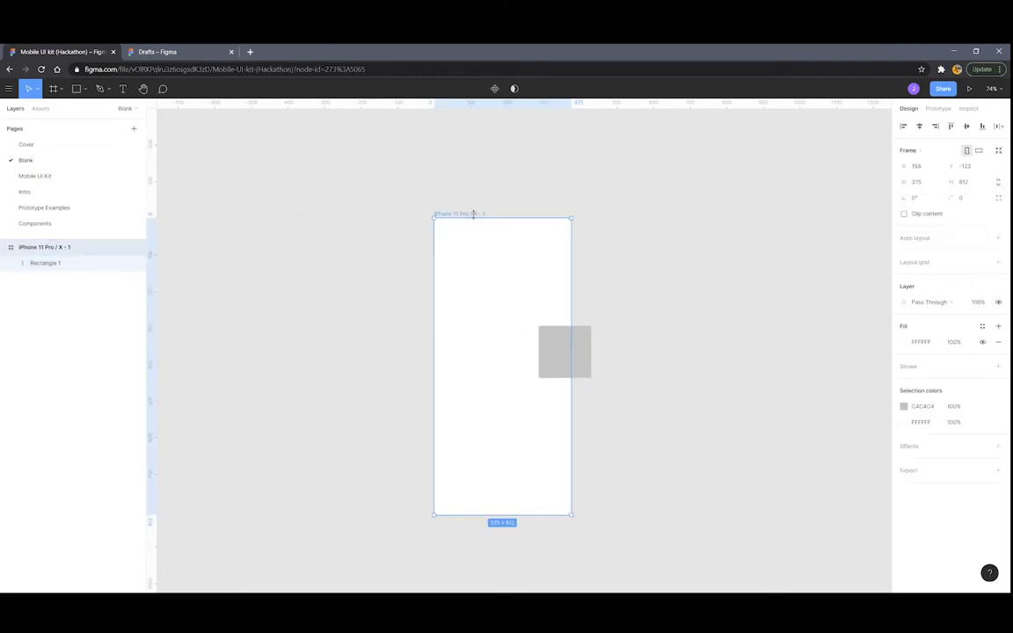
click(904, 214)
drag(547, 358, 466, 273)
click(527, 283)
click(464, 285)
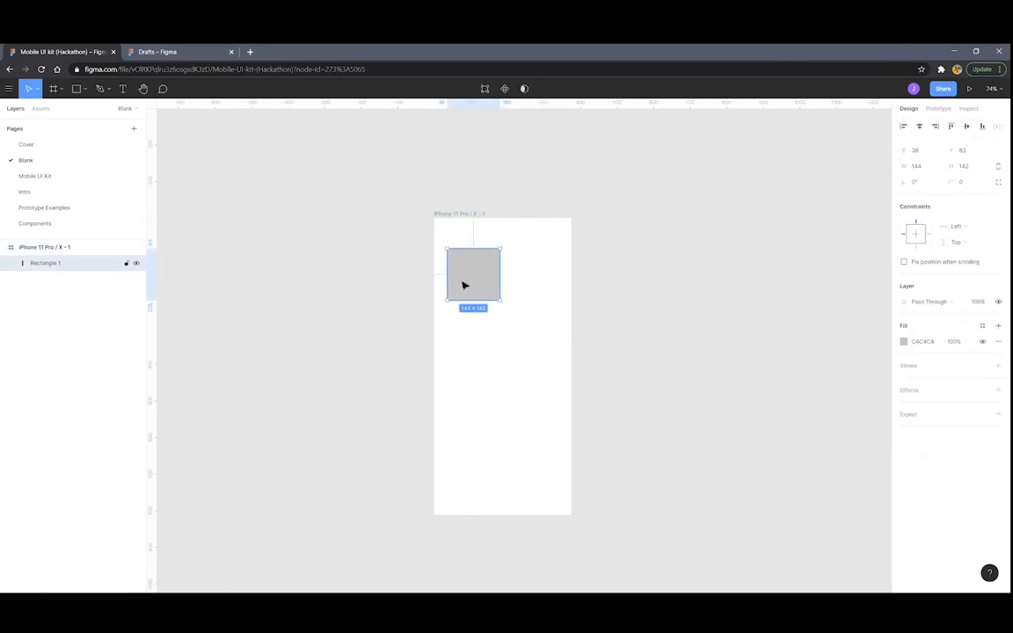
Turn Rectangle 1 into an unrotated 137 × 35.28 pill with corner radius 14 at X 76, Y 42
mouse_move(500, 300)
mouse_down()
mouse_move(535, 343)
mouse_move(495, 311)
mouse_up()
scroll(497, 251, up, 5)
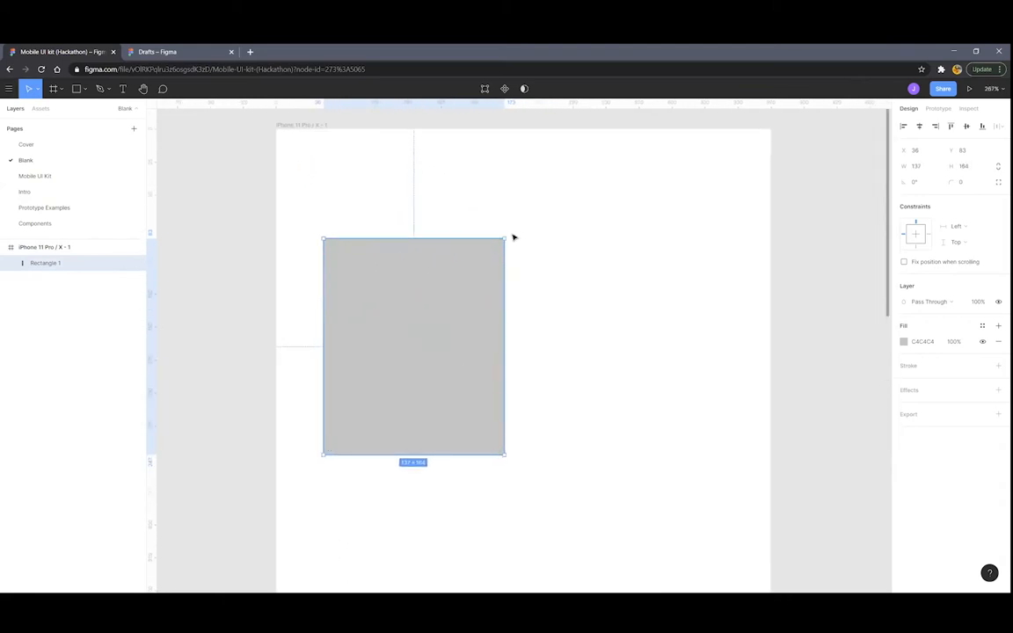
drag(506, 233, 478, 277)
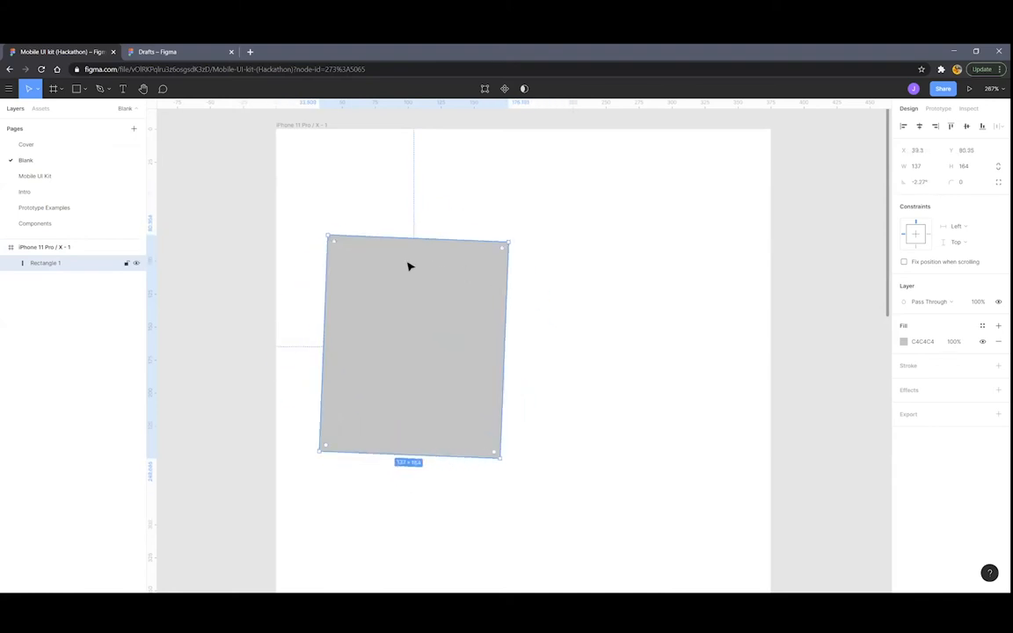
scroll(400, 262, up, 2)
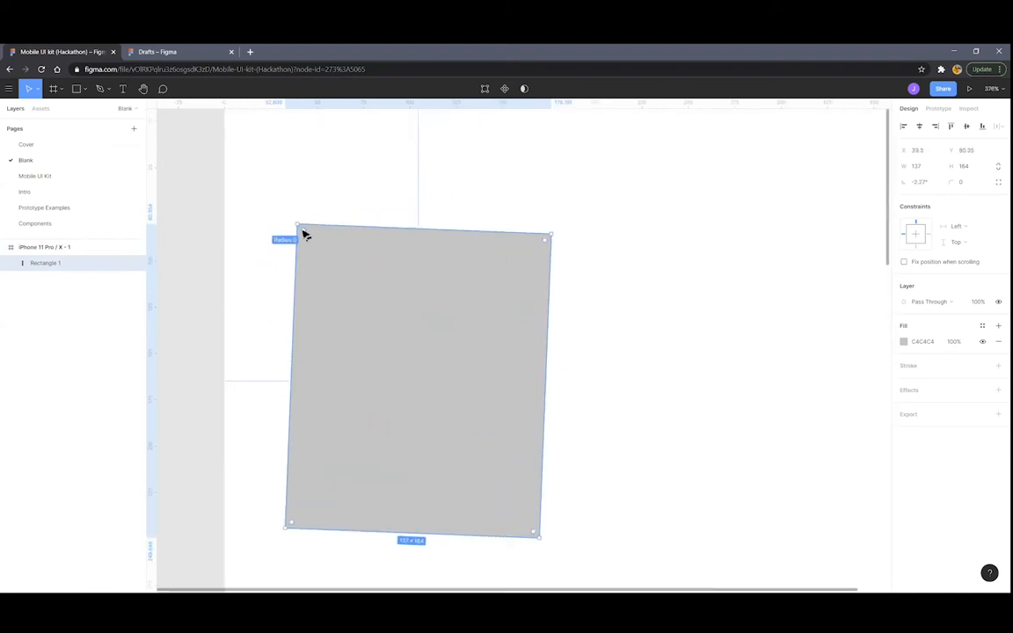
mouse_move(546, 245)
mouse_down()
mouse_move(383, 383)
mouse_move(549, 262)
mouse_move(493, 318)
mouse_move(488, 298)
mouse_move(440, 332)
mouse_move(609, 240)
mouse_move(547, 238)
mouse_up()
drag(472, 252, 404, 468)
mouse_move(539, 482)
mouse_down()
mouse_move(515, 491)
mouse_move(542, 461)
mouse_up()
drag(473, 501, 554, 344)
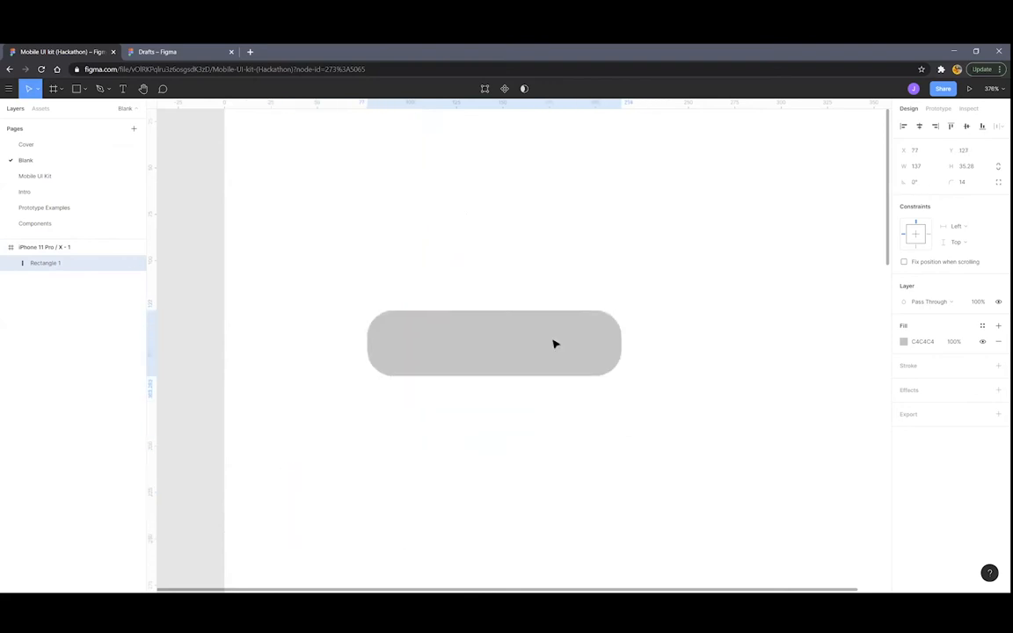
scroll(646, 330, down, 5)
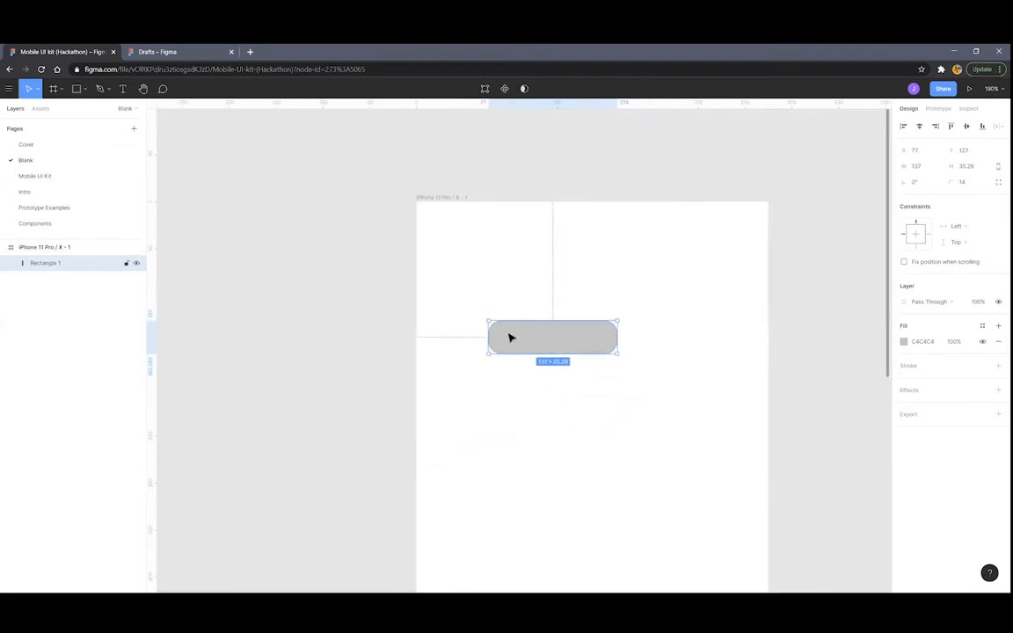
drag(536, 345, 533, 271)
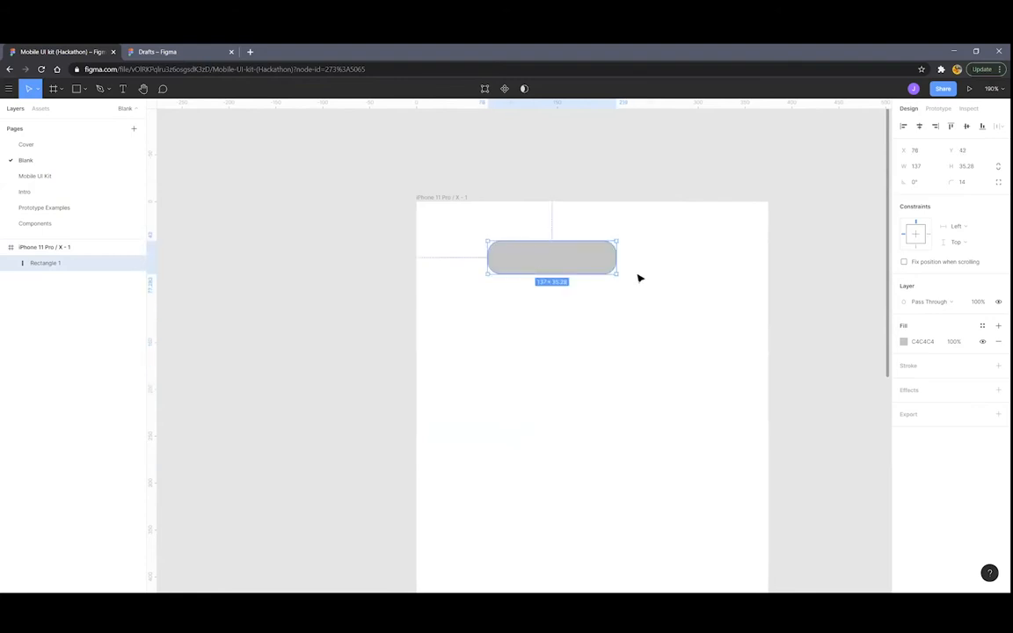
scroll(634, 280, up, 1)
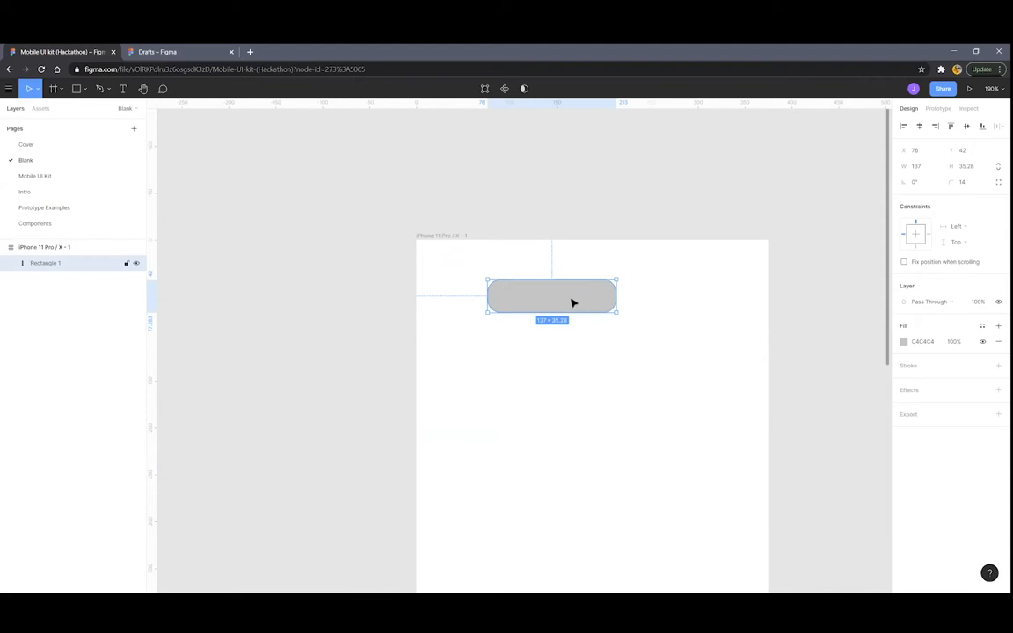
Duplicate the pill twice and place the copies lower in the frame
key(ctrl+d)
drag(533, 298, 592, 380)
key(ctrl+d)
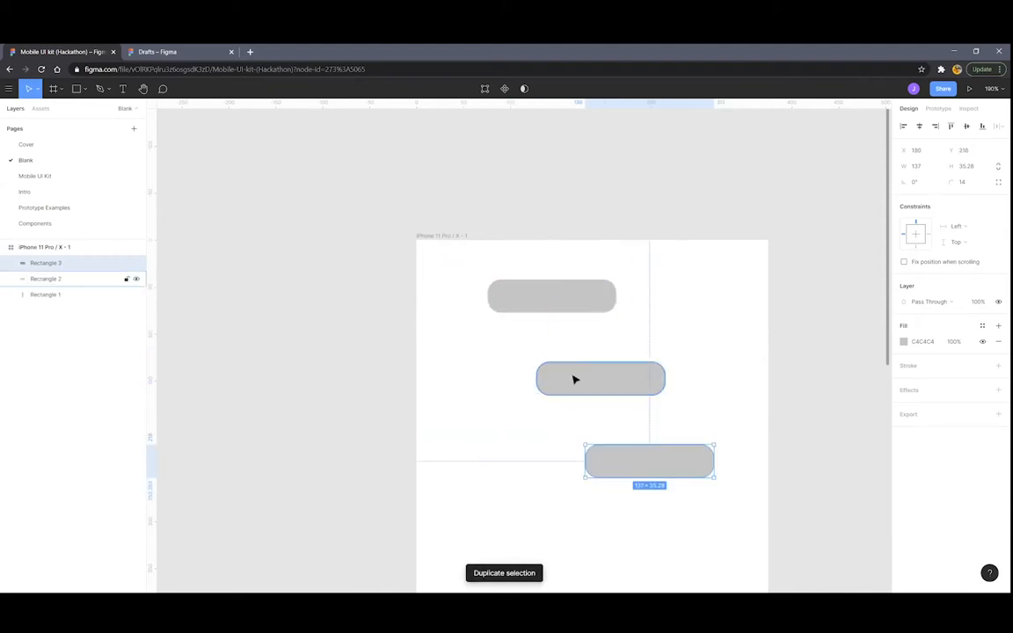
drag(630, 464, 533, 440)
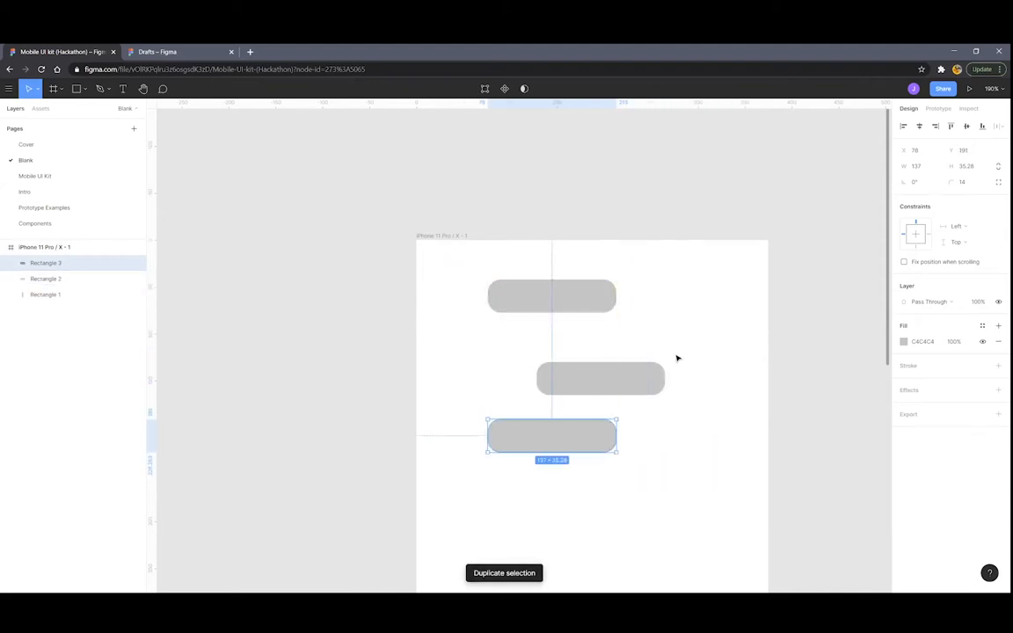
Give the top pill an FF0000 fill, a 5 px black stroke and a drop shadow
click(576, 306)
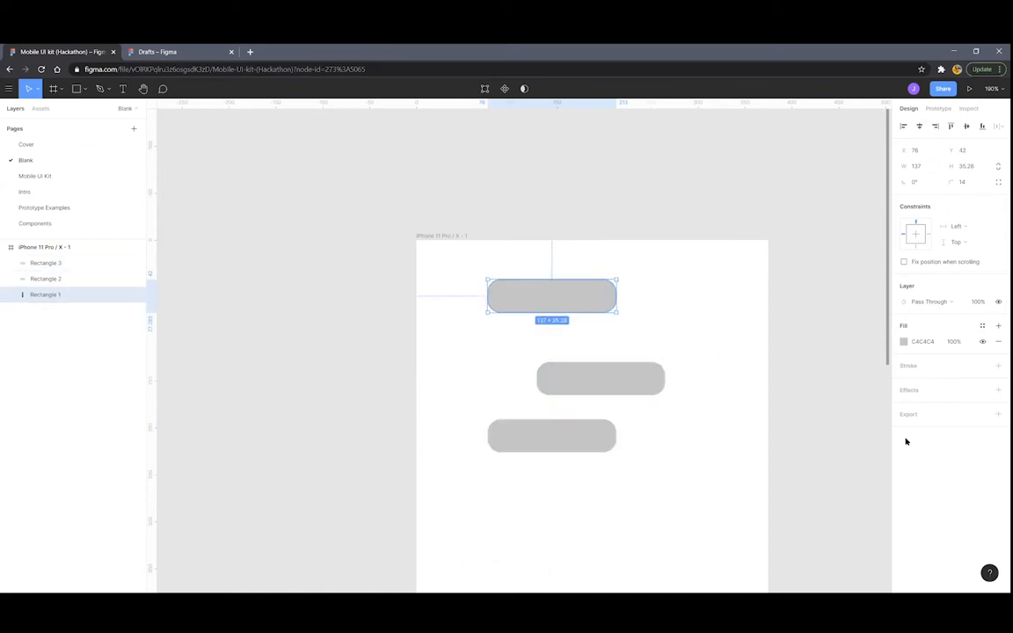
click(903, 342)
drag(863, 357, 888, 347)
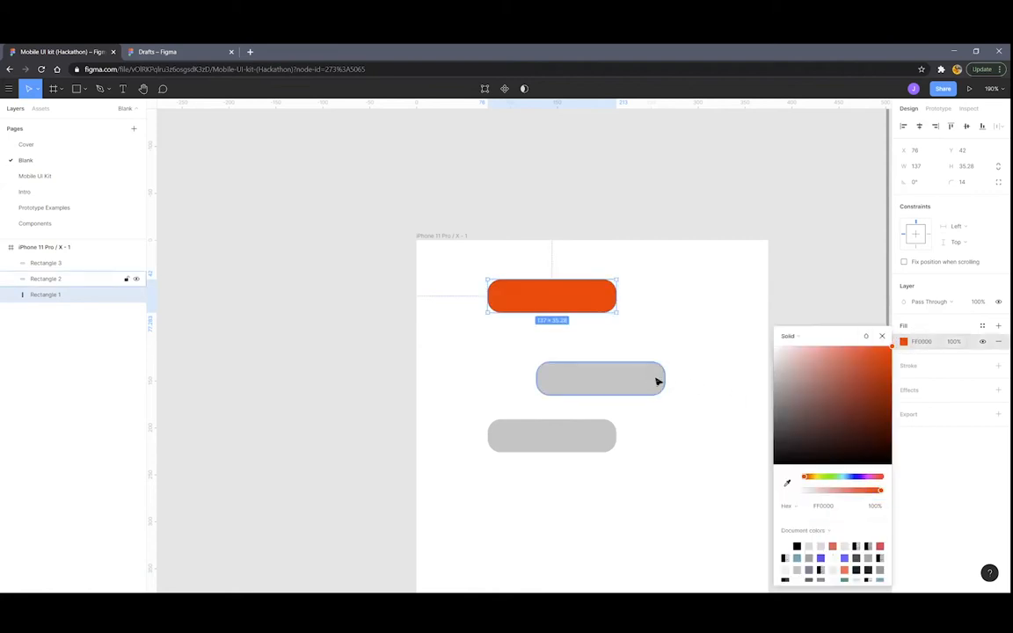
click(997, 365)
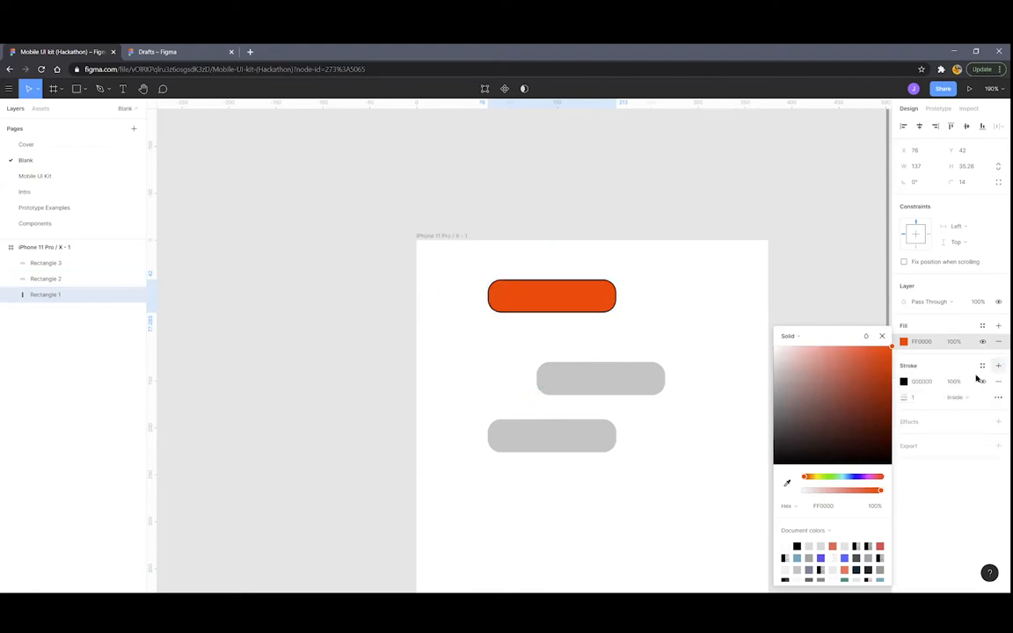
text(5)
key(Return)
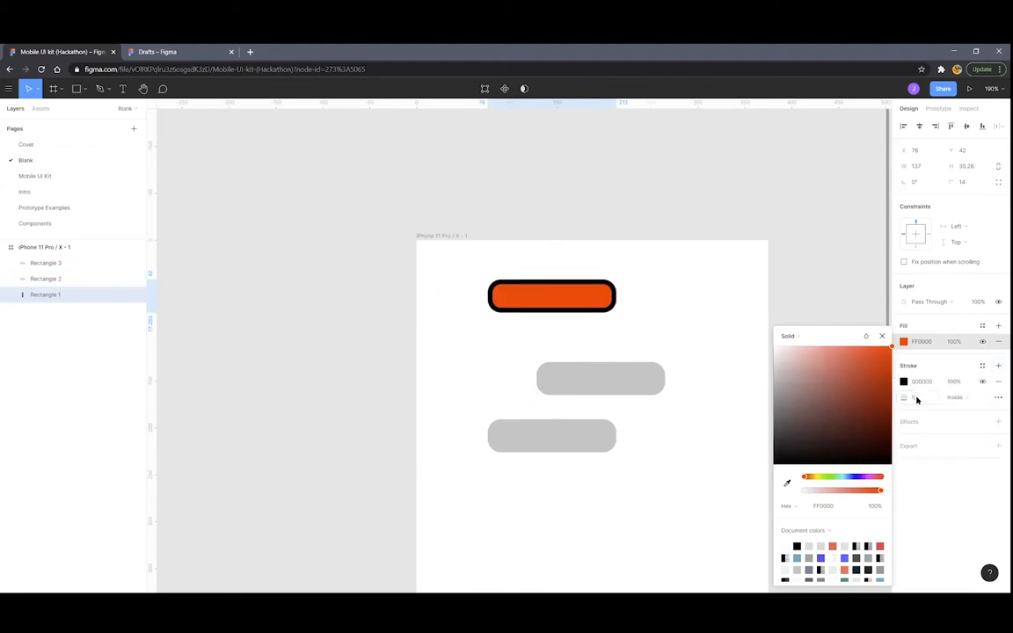
click(997, 423)
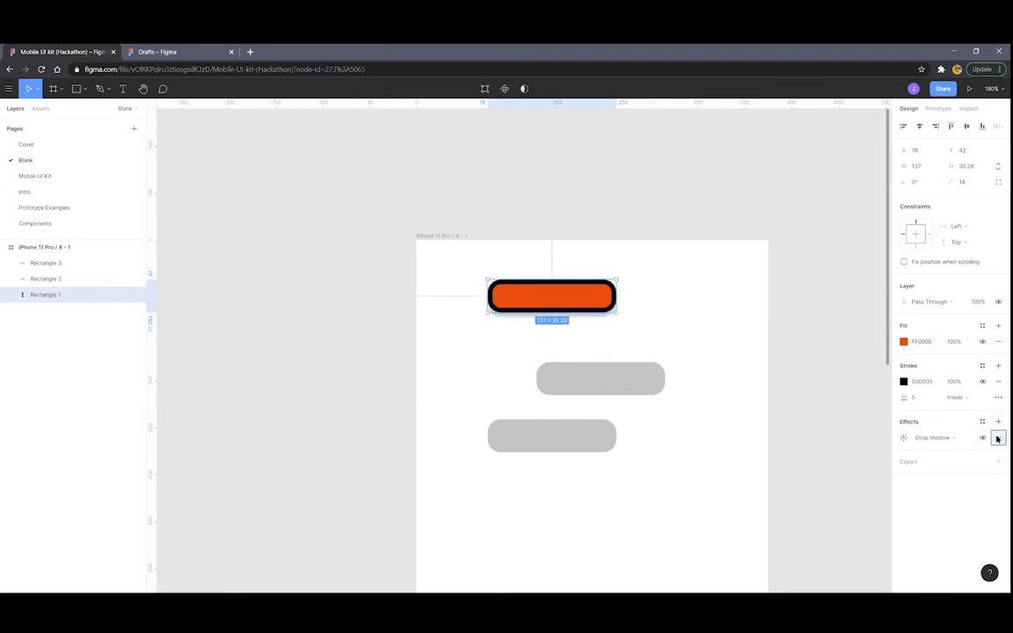
Align the second pill under the top one and move the third pill further down
click(604, 385)
drag(604, 384, 555, 361)
mouse_move(556, 446)
mouse_down()
mouse_move(558, 430)
mouse_move(560, 458)
mouse_up()
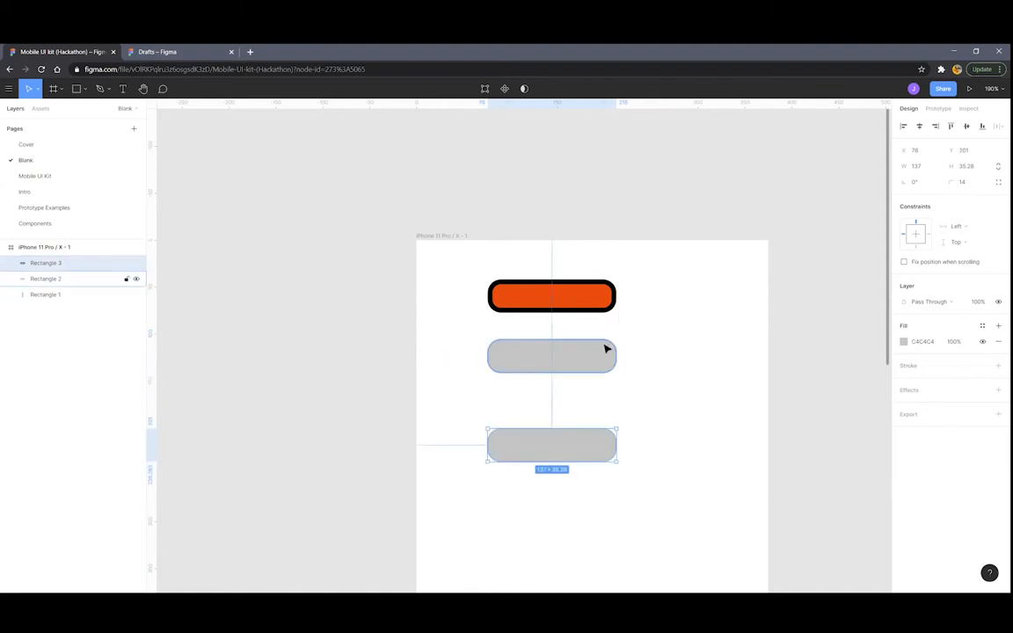
click(672, 294)
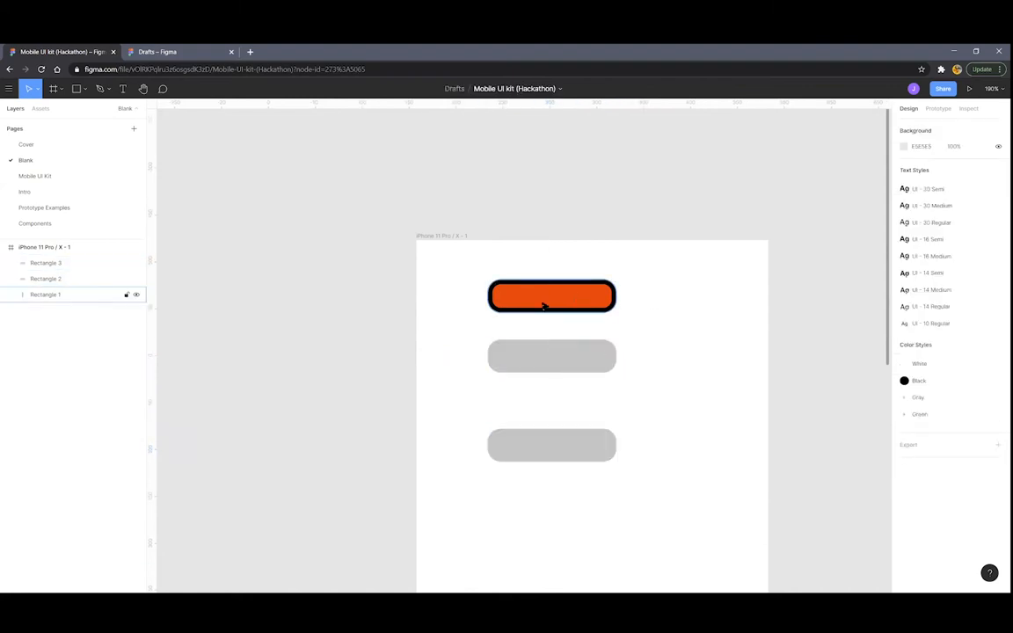
Remove the top pill's outline and fill the middle pill yellow FFE600
click(542, 299)
click(903, 342)
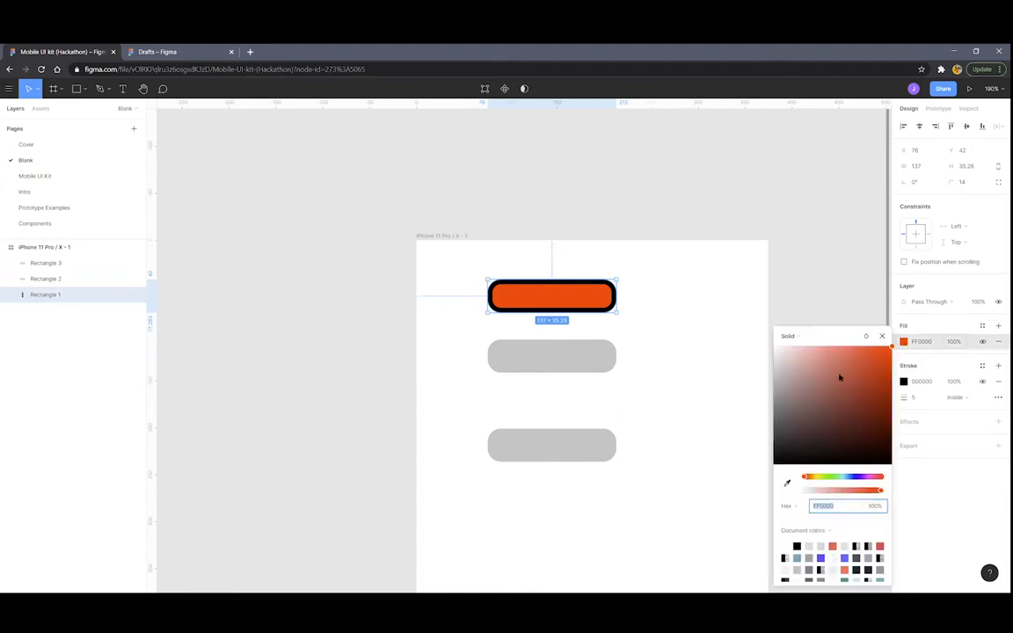
click(998, 380)
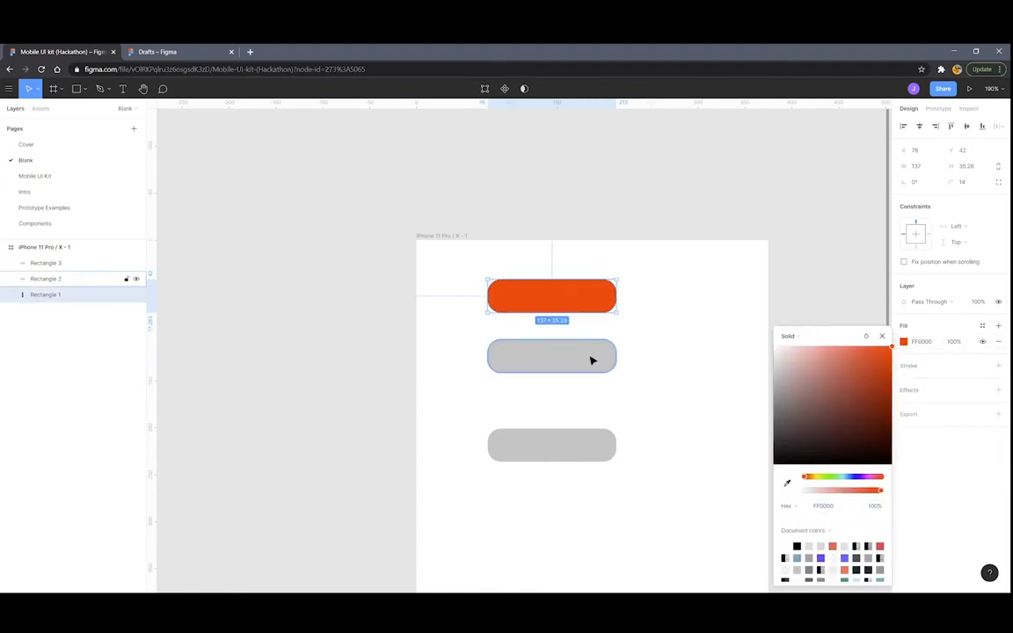
click(592, 357)
click(903, 341)
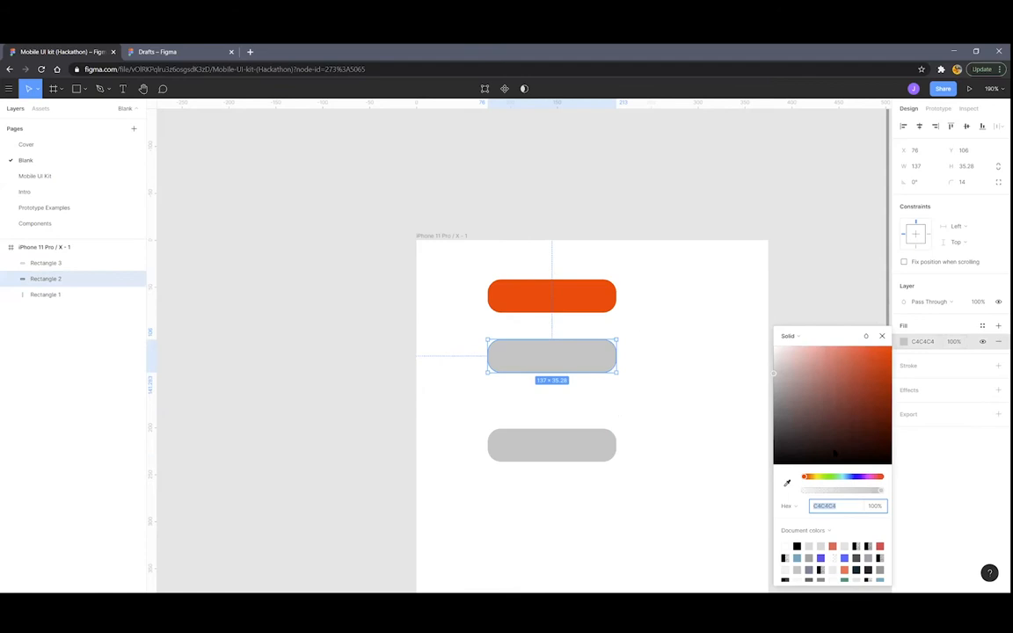
click(814, 478)
drag(849, 427, 898, 332)
click(882, 336)
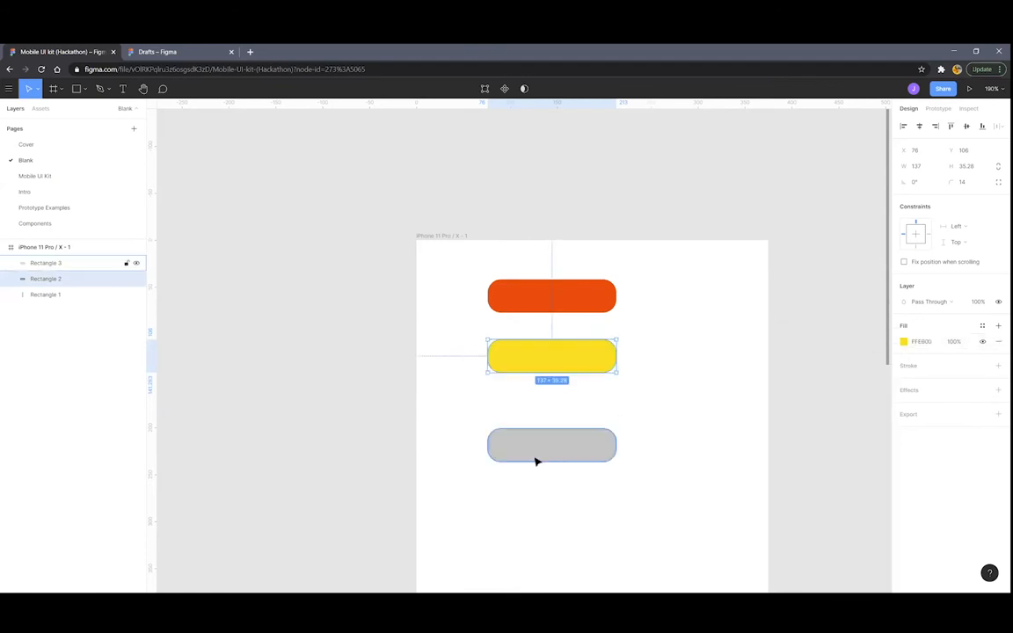
Fill the bottom pill bright green 81FF00, then select all three pills
click(535, 458)
click(901, 342)
click(824, 477)
drag(853, 431, 910, 340)
click(691, 332)
drag(678, 266, 472, 485)
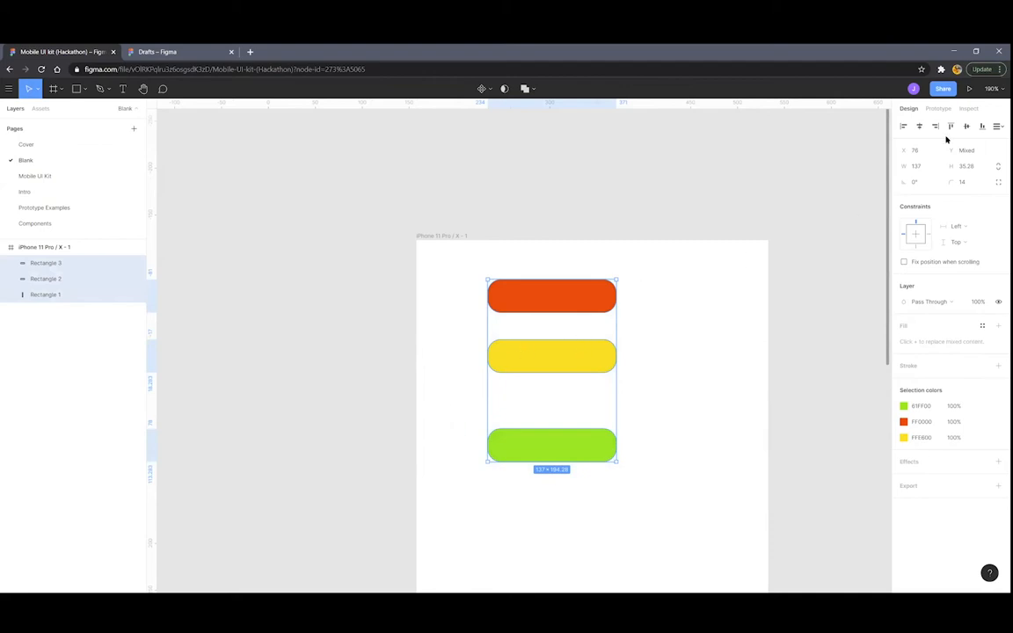
Distribute the three pills vertically with an even 54 gap
click(996, 128)
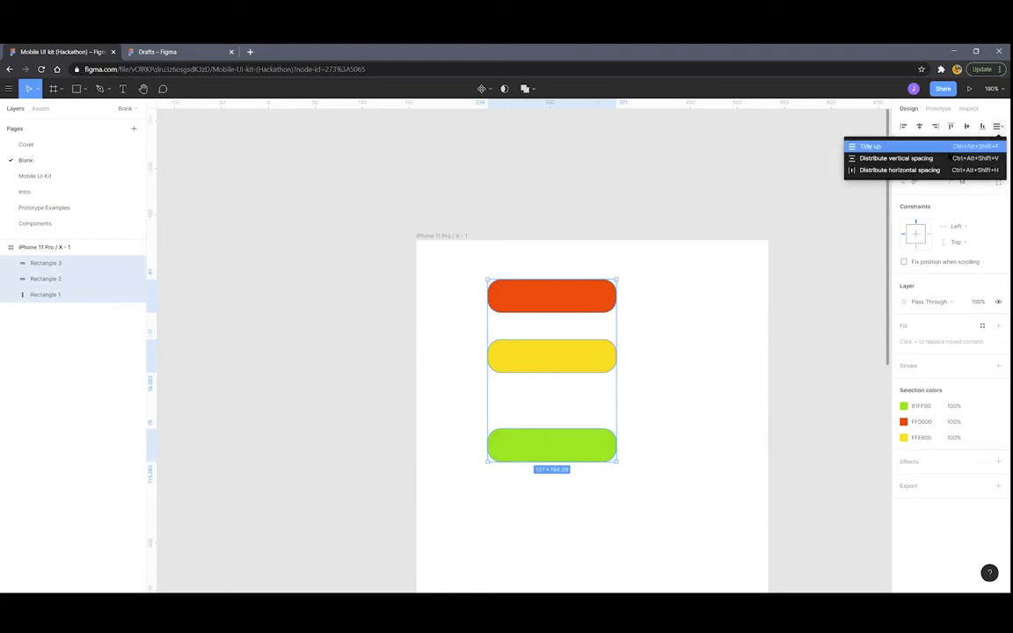
click(896, 159)
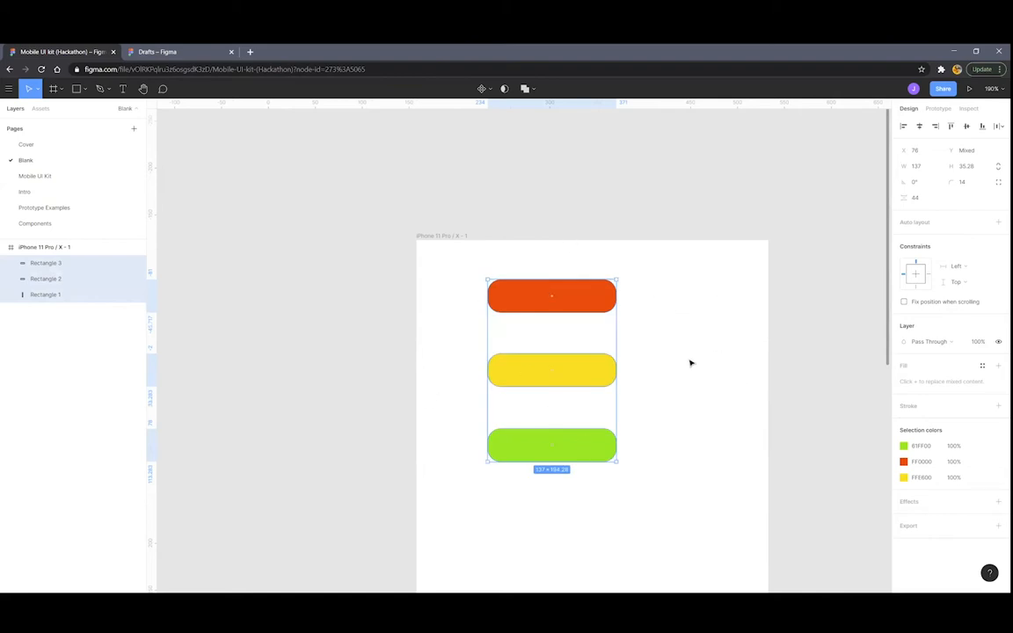
scroll(690, 362, up, 5)
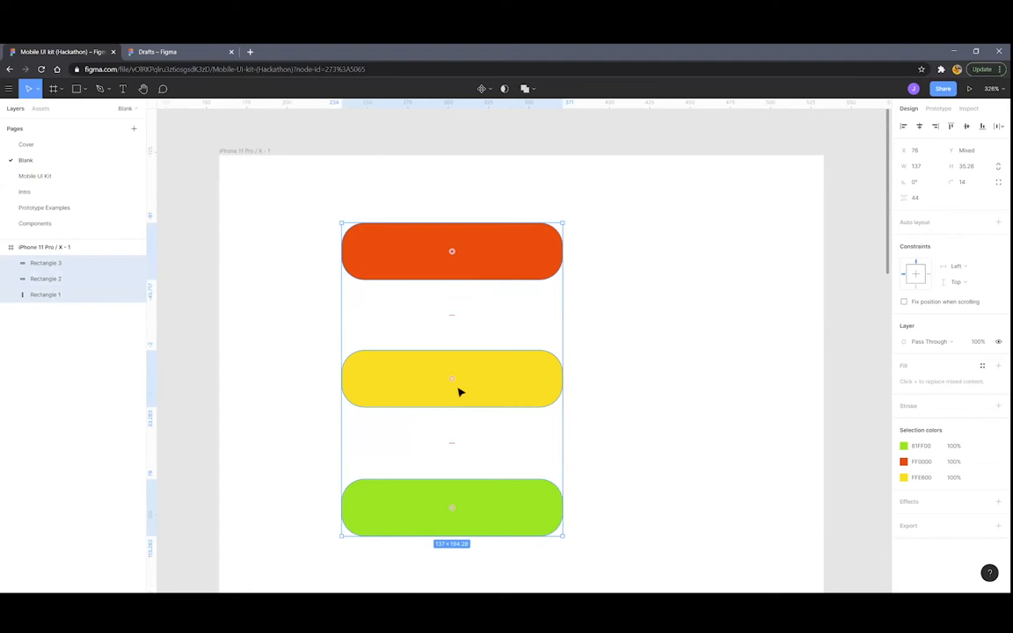
mouse_move(451, 313)
mouse_down()
mouse_move(455, 273)
mouse_move(441, 346)
mouse_move(444, 301)
mouse_move(445, 327)
mouse_up()
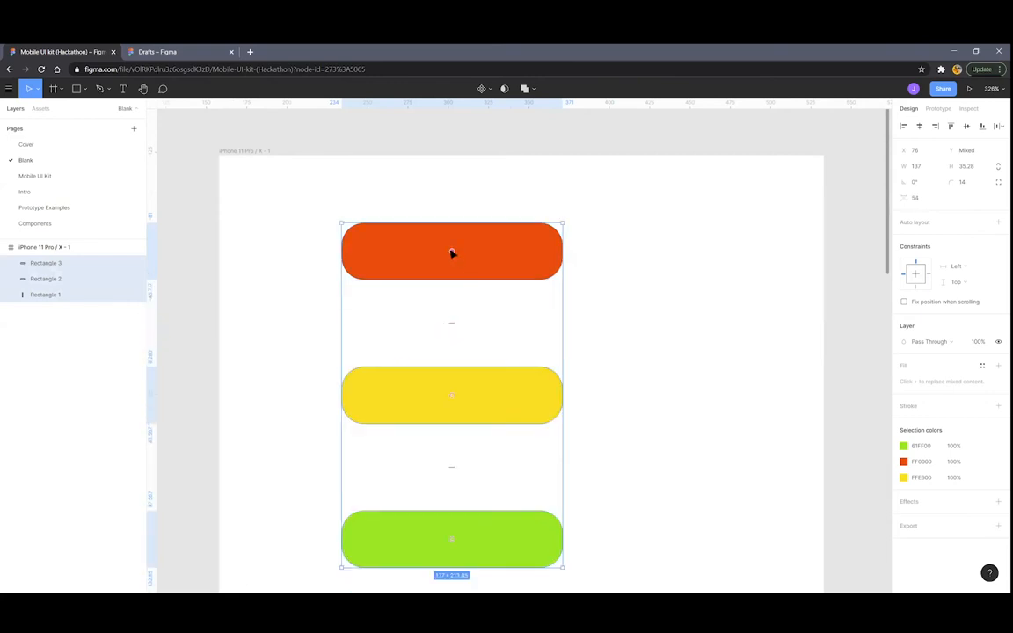
Drag the pills to reorder them toward green, yellow, orange from top
drag(451, 255, 449, 395)
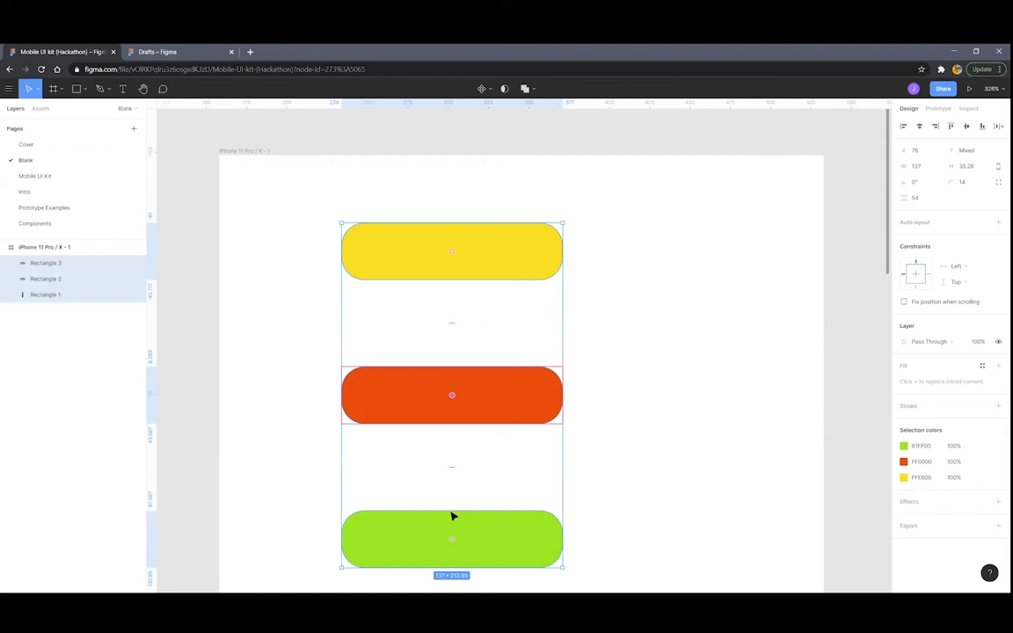
drag(451, 540, 450, 395)
drag(452, 253, 459, 393)
Centre the green and yellow pills horizontally in the iPhone frame at X 118
click(619, 378)
scroll(611, 378, down, 3)
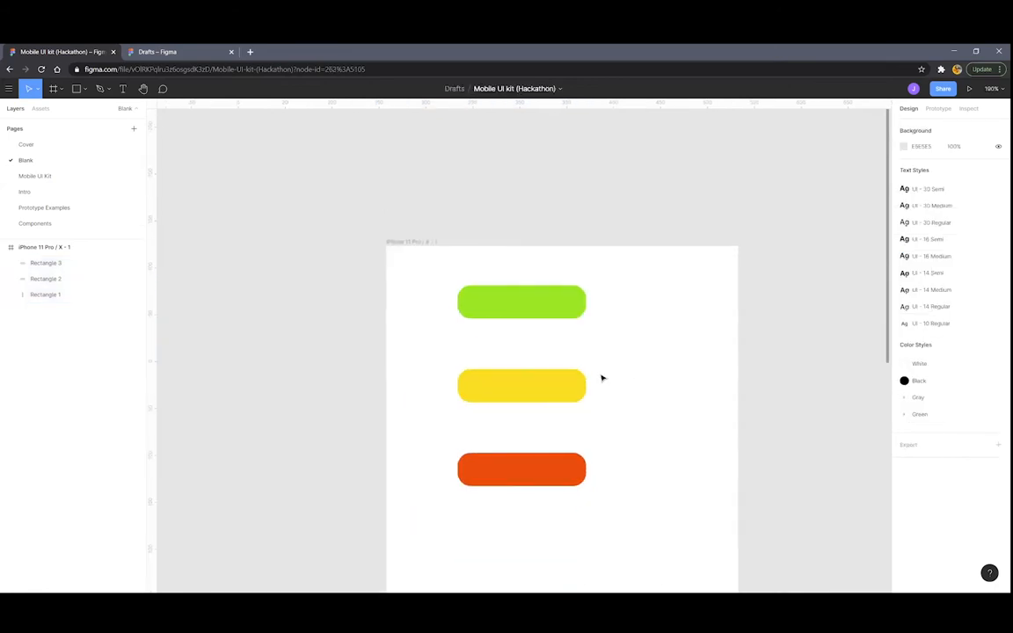
scroll(587, 378, down, 2)
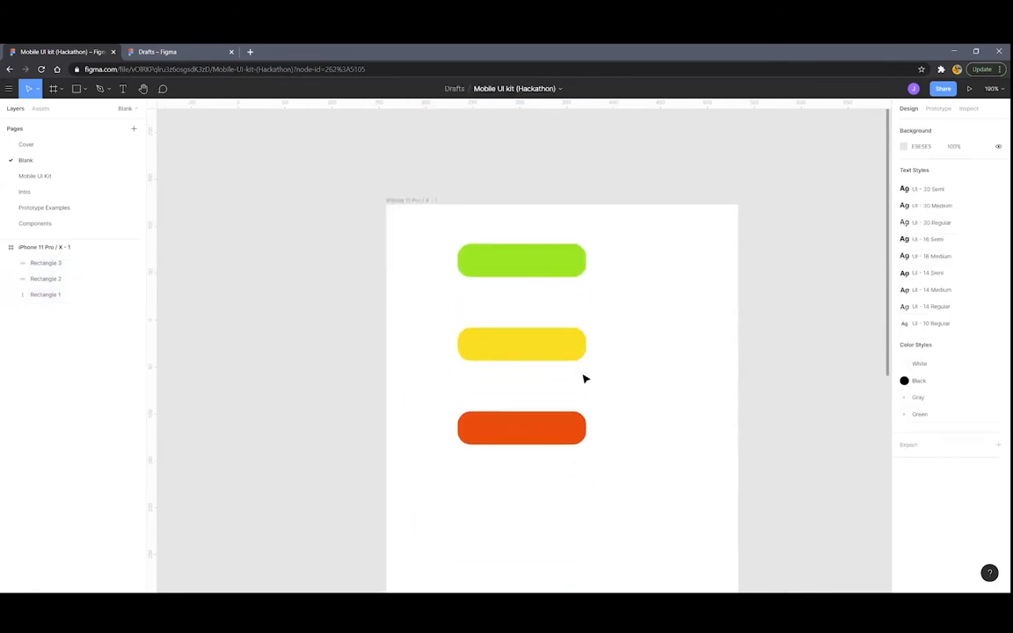
scroll(582, 380, down, 3)
scroll(615, 347, down, 2)
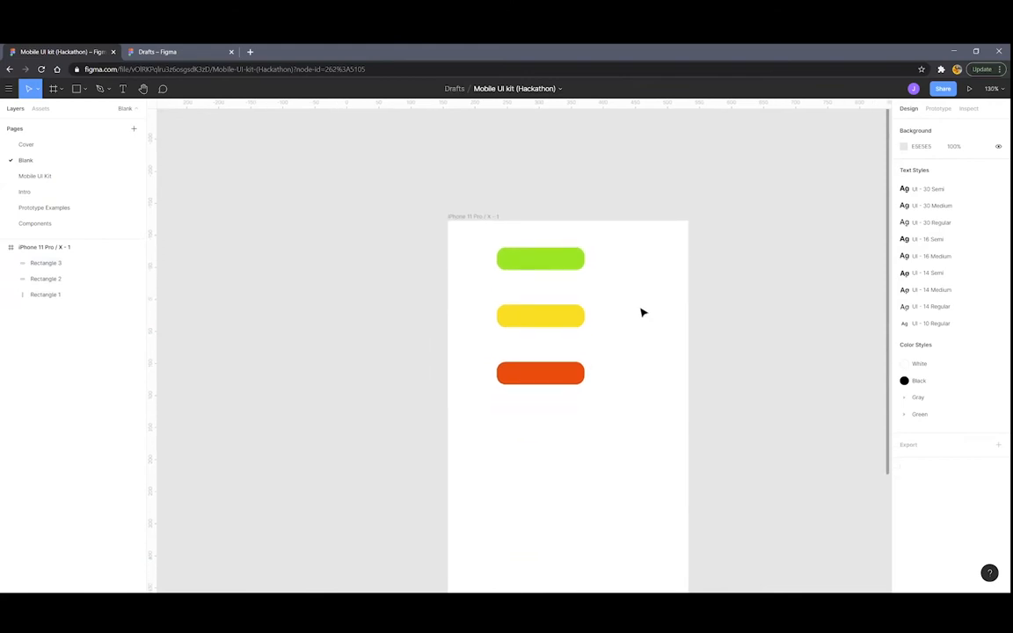
click(527, 262)
click(528, 262)
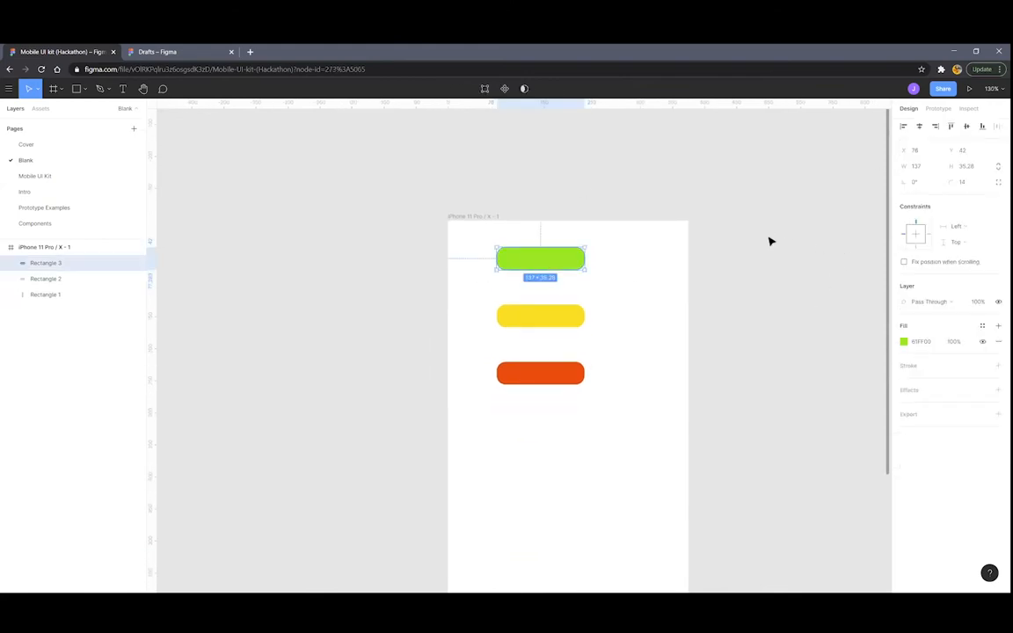
click(919, 128)
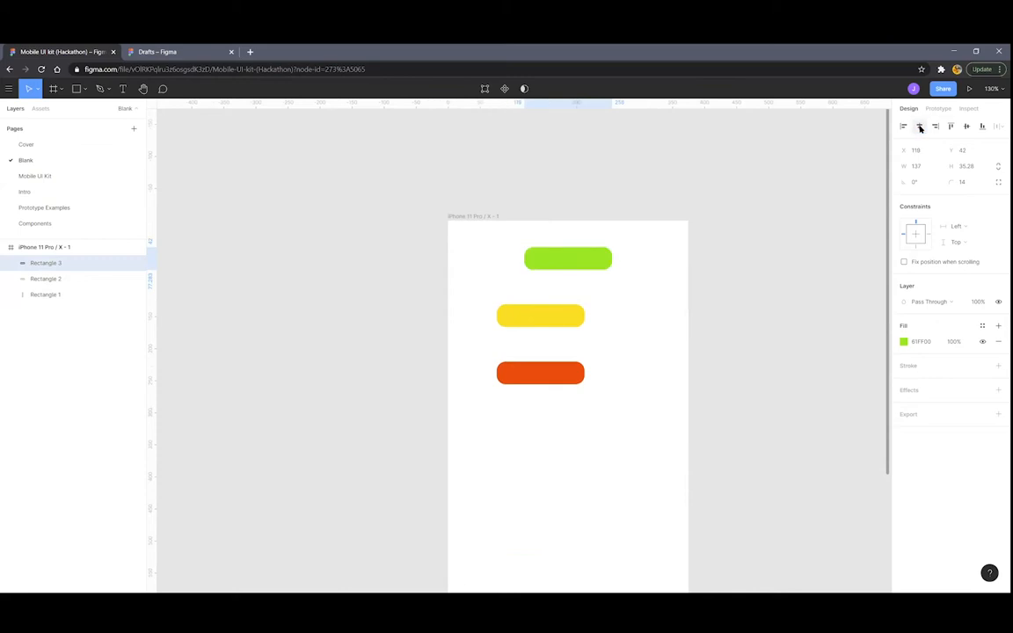
click(533, 318)
click(917, 126)
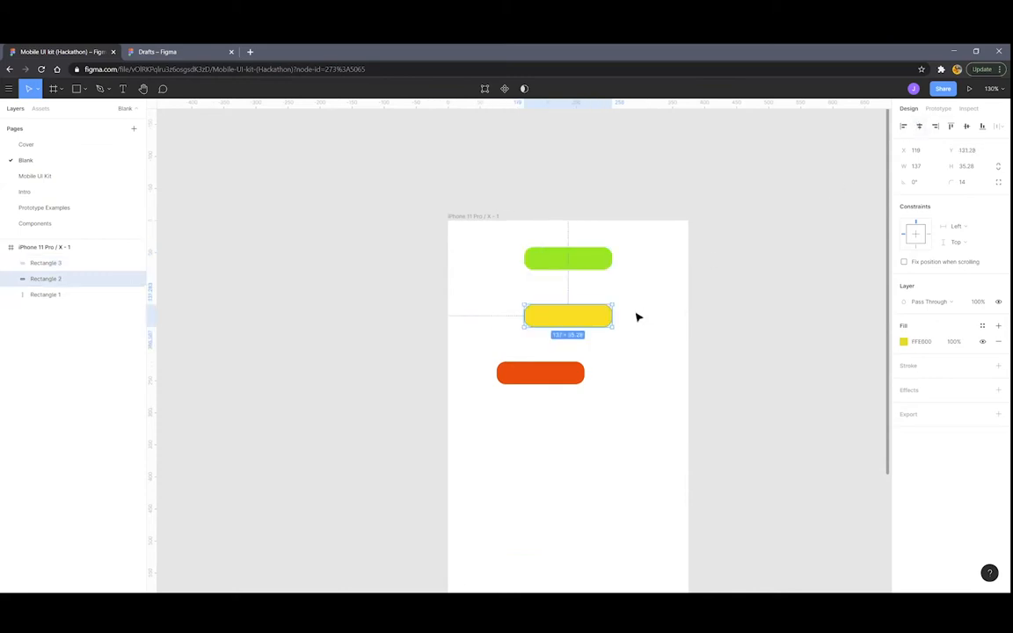
Centre the orange pill horizontally and align it vertically, dropping it to Y 388
click(562, 375)
click(919, 127)
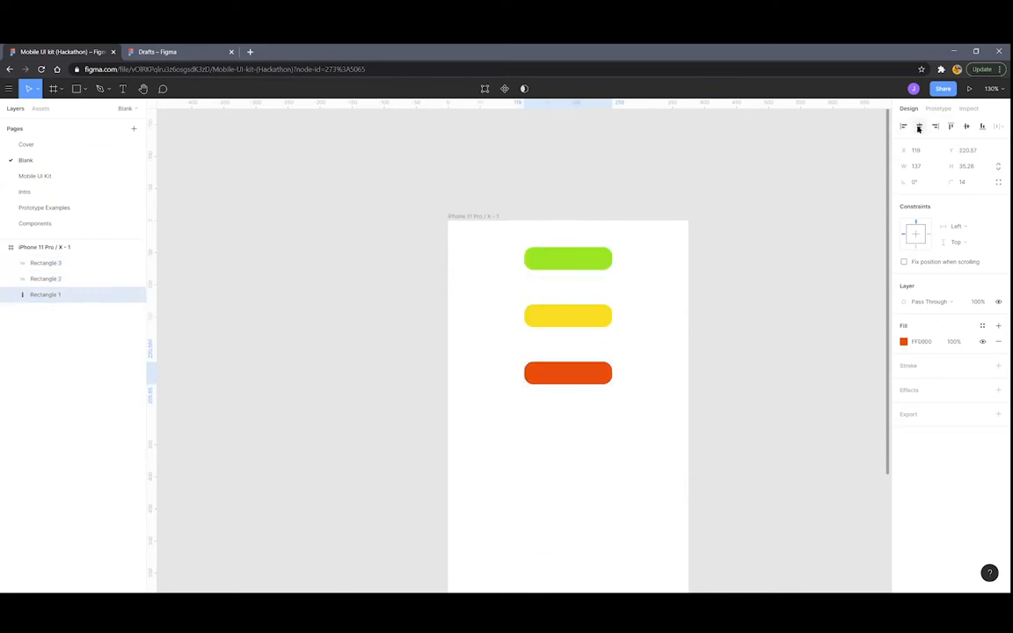
click(967, 127)
scroll(545, 448, down, 2)
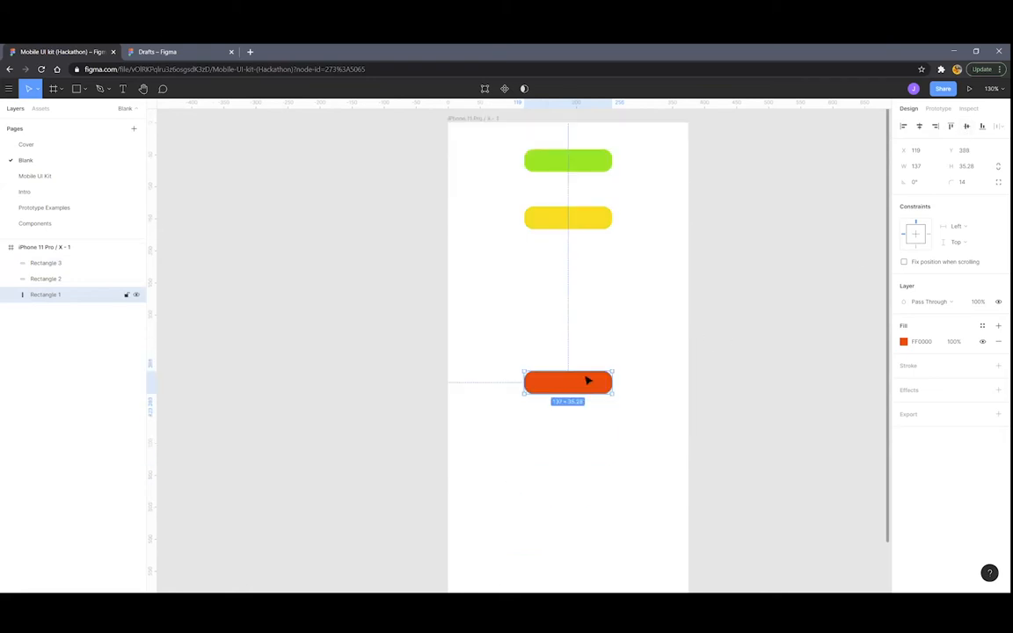
scroll(587, 378, down, 4)
scroll(644, 317, up, 2)
click(600, 305)
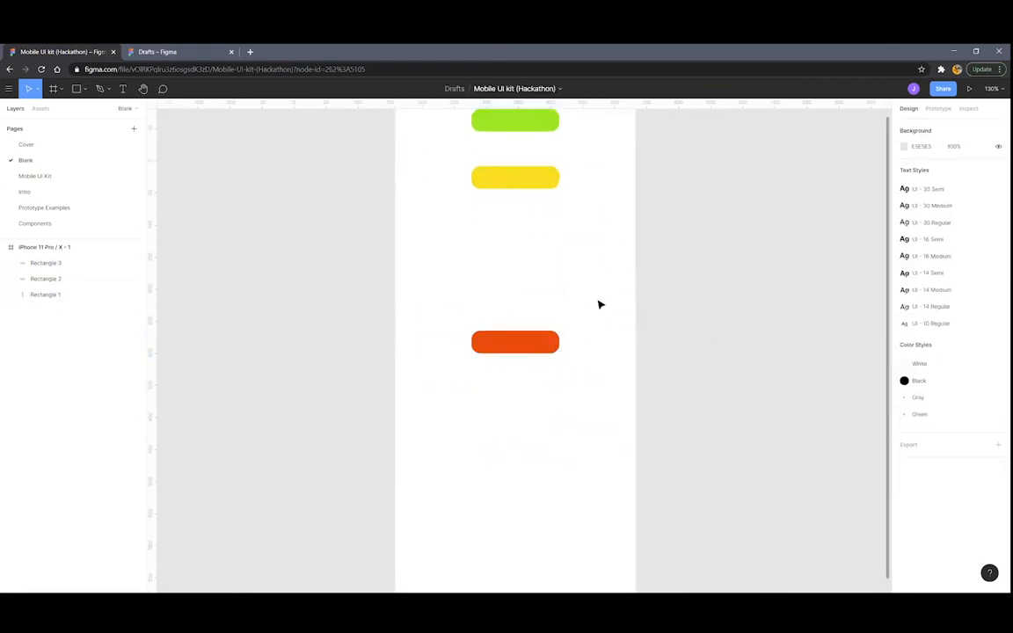
scroll(599, 307, up, 1)
scroll(598, 308, up, 2)
scroll(599, 308, down, 3)
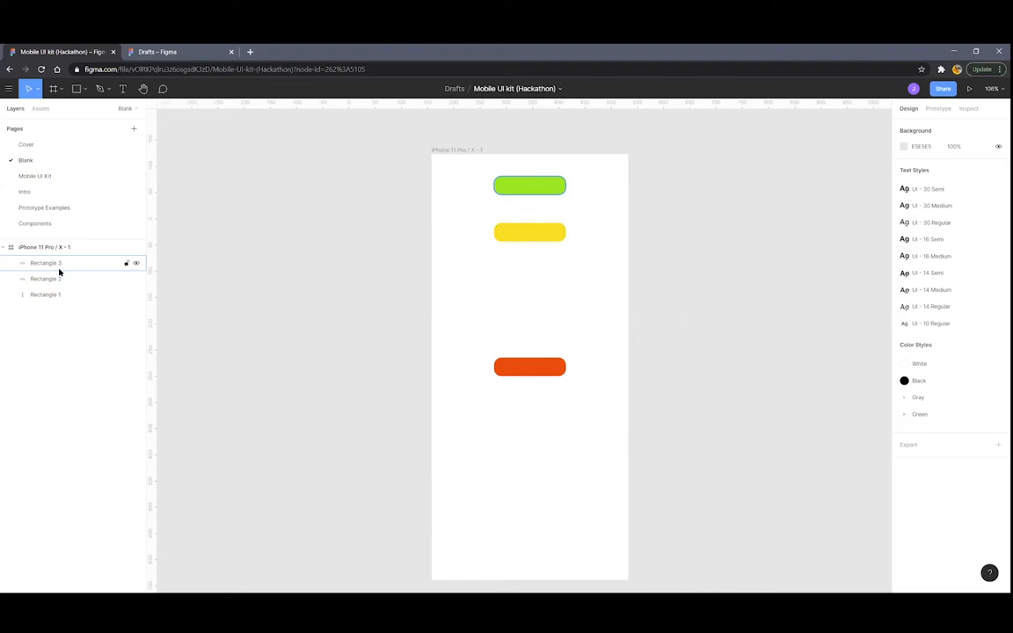
Overlap the orange pill on the yellow one at X 128, Y 149, make it topmost and rename its layer
drag(518, 369, 524, 247)
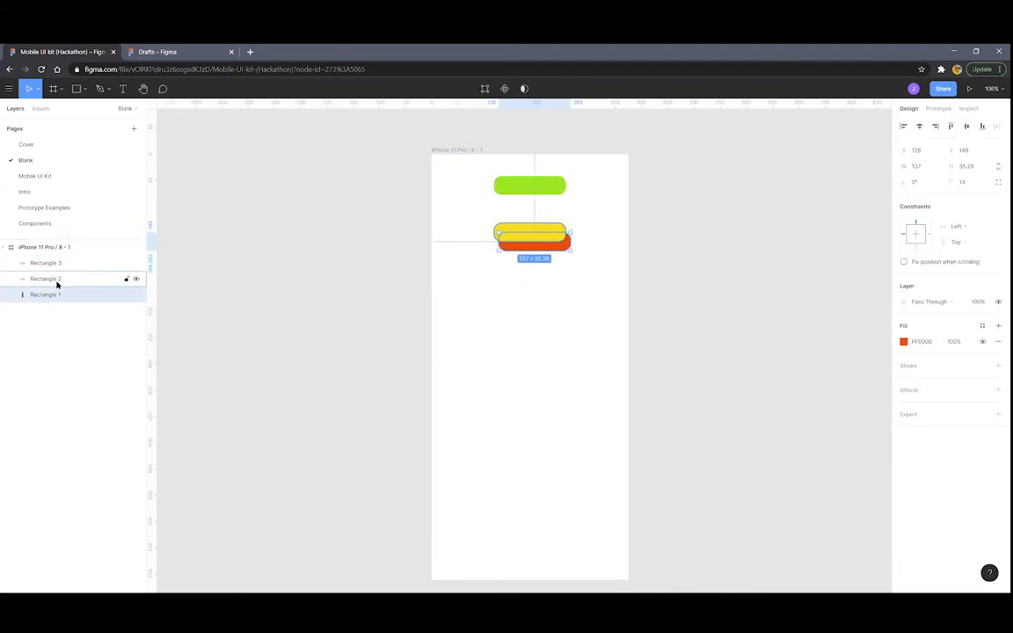
drag(48, 297, 50, 262)
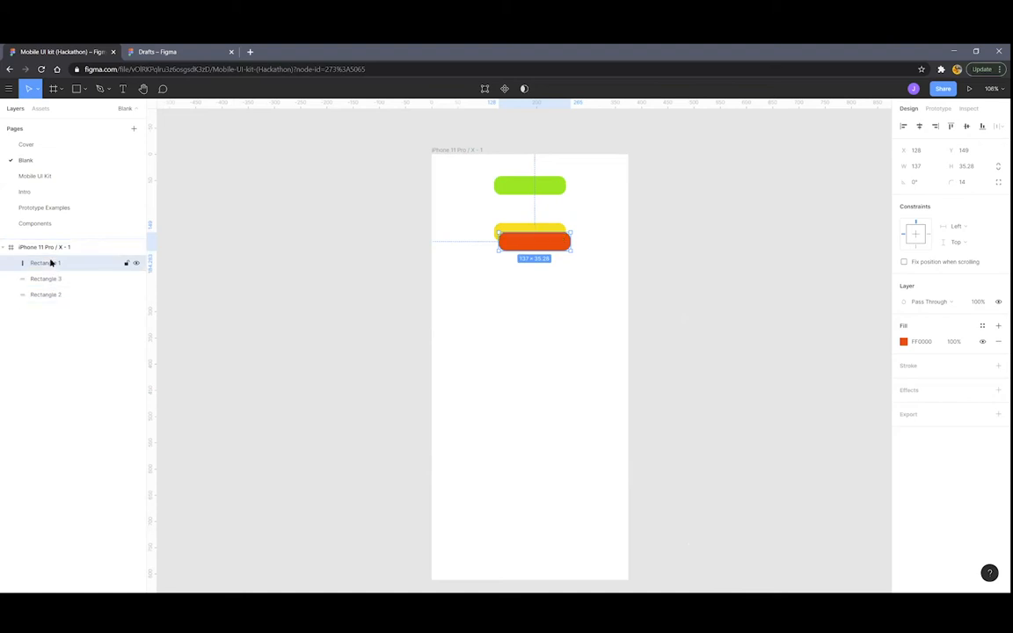
scroll(517, 244, up, 5)
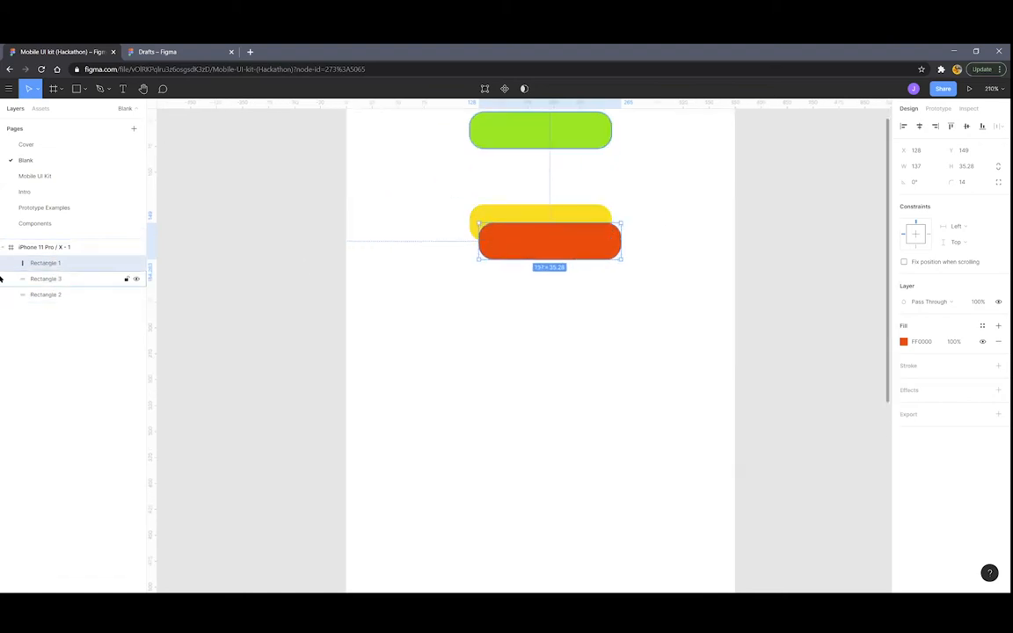
double_click(59, 263)
text(B)
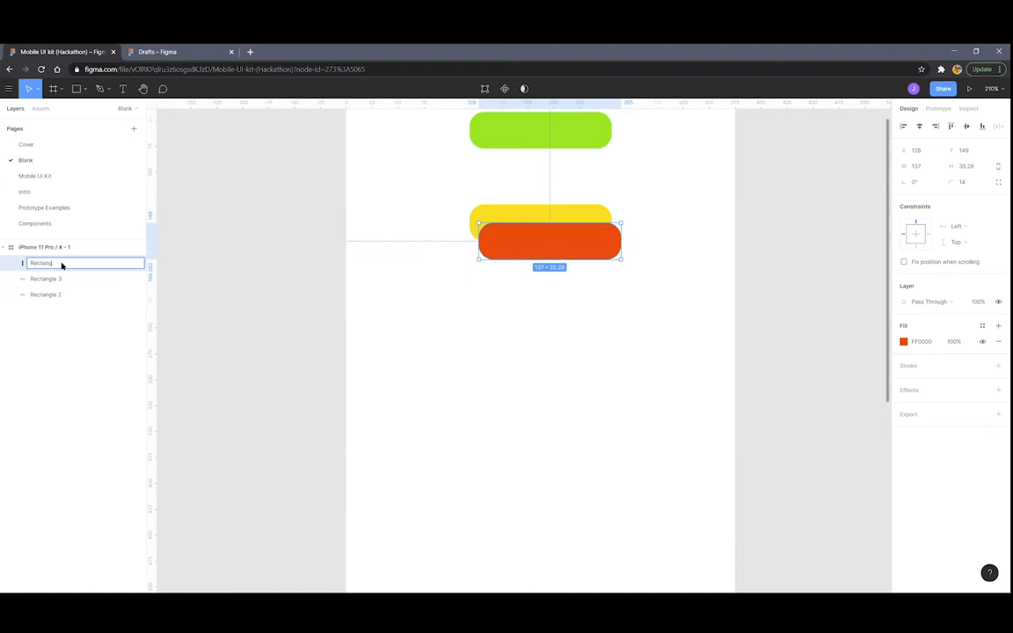
key(Return)
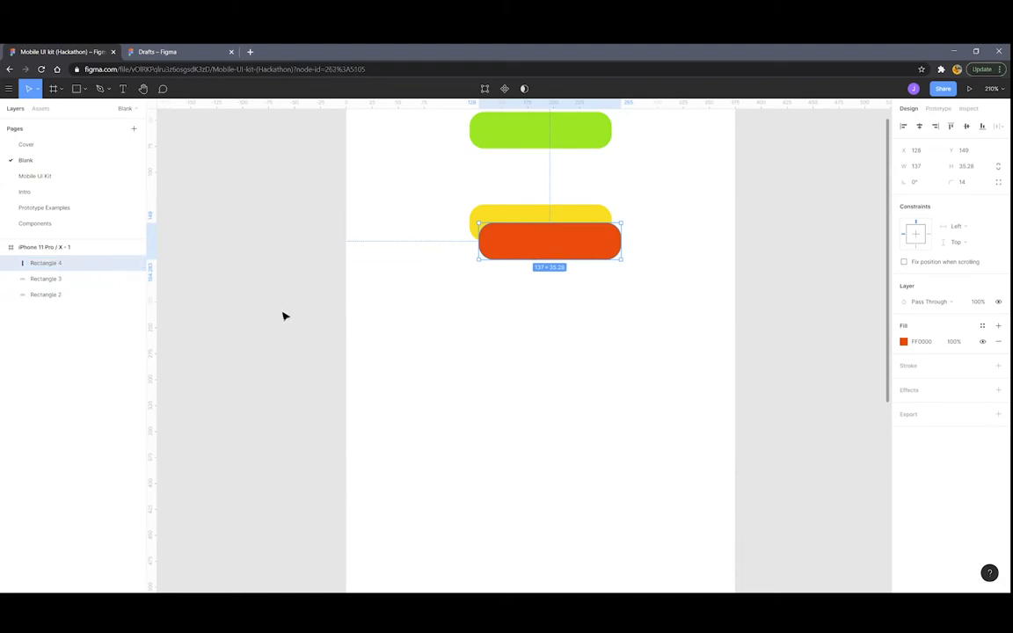
click(282, 313)
ctrl+scroll(286, 314, down, 8)
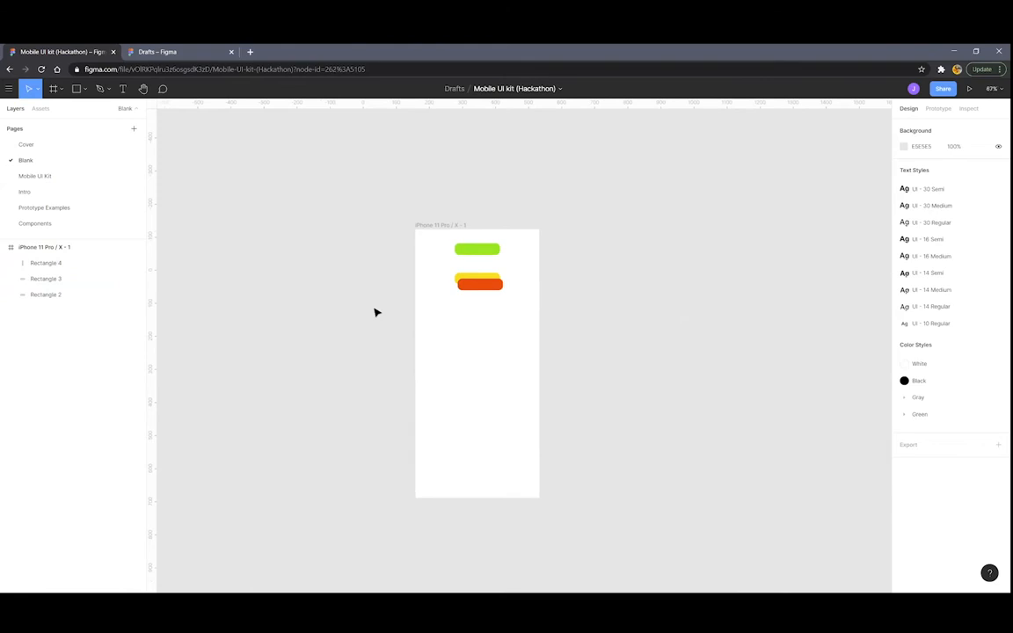
Scroll the canvas to review the green, yellow and overlapping orange pills
scroll(422, 269, down, 1)
scroll(425, 273, up, 2)
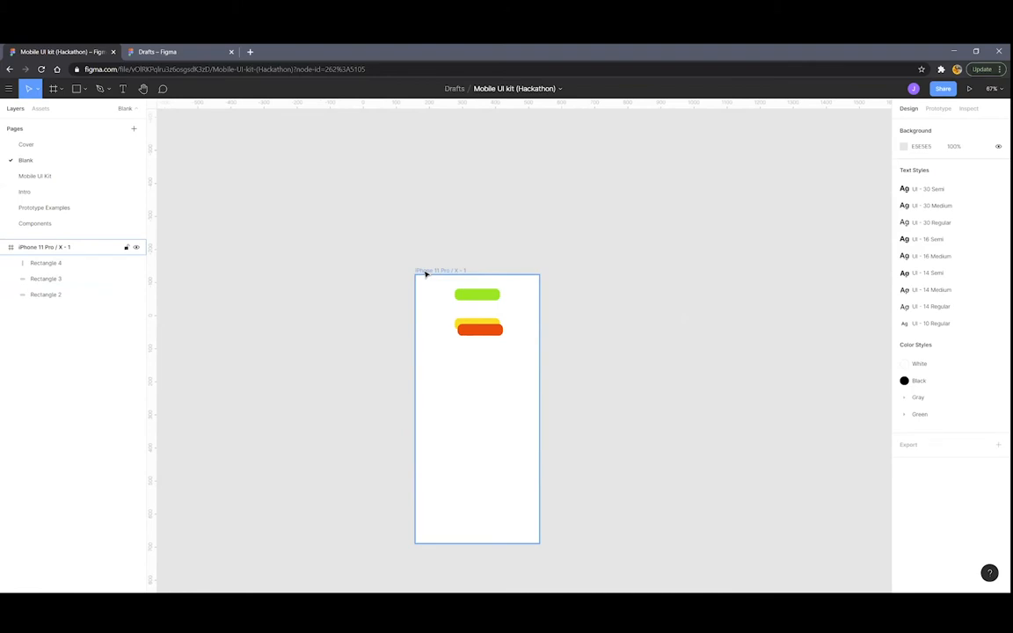
scroll(518, 367, down, 2)
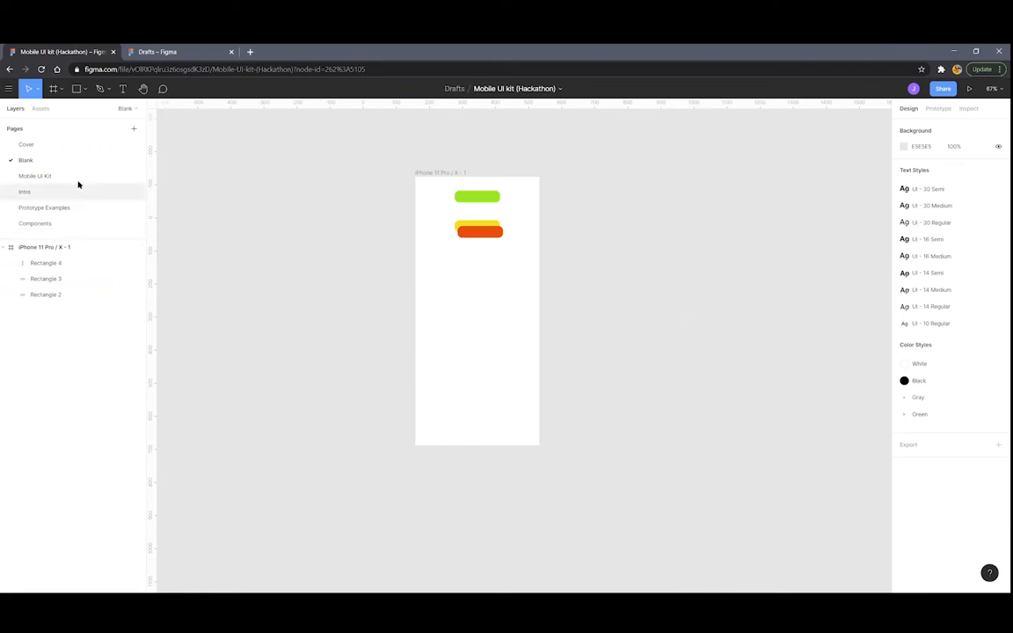
Search the web for 'figma community' and go to the Figma Community site
click(200, 49)
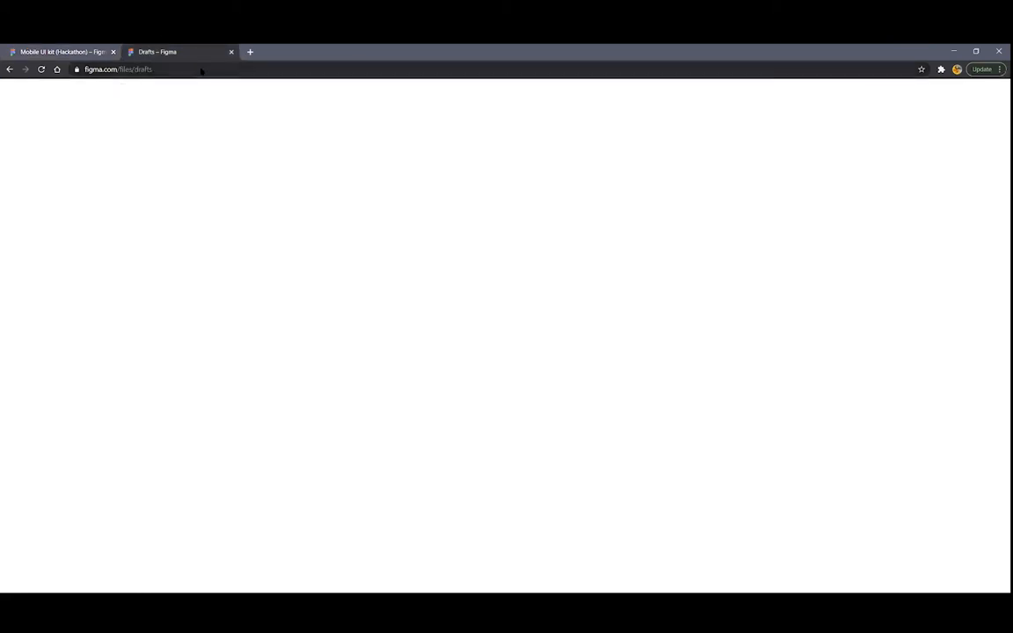
text(figma community)
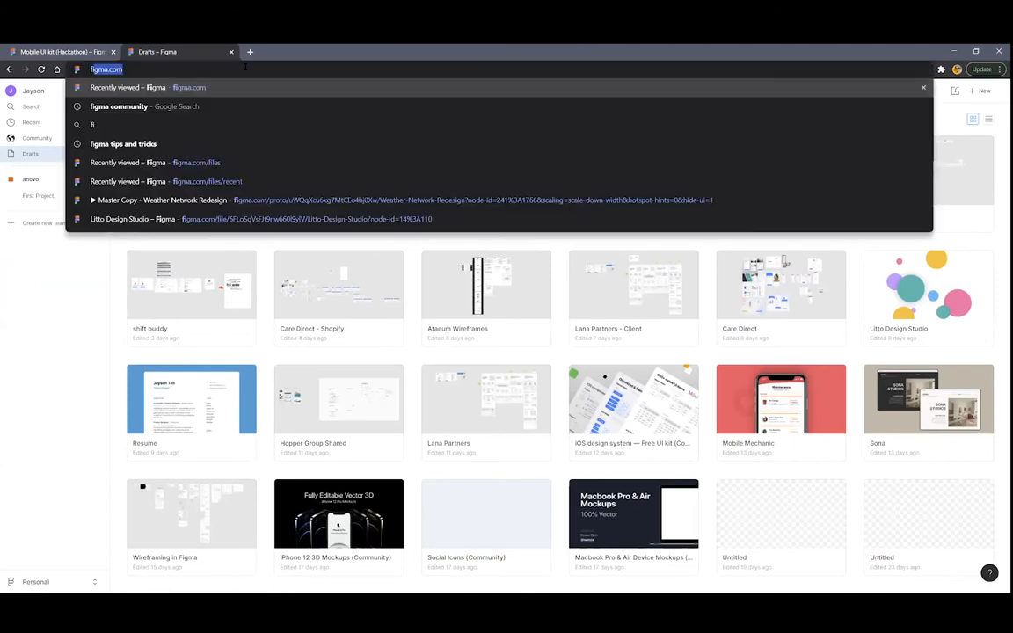
key(Return)
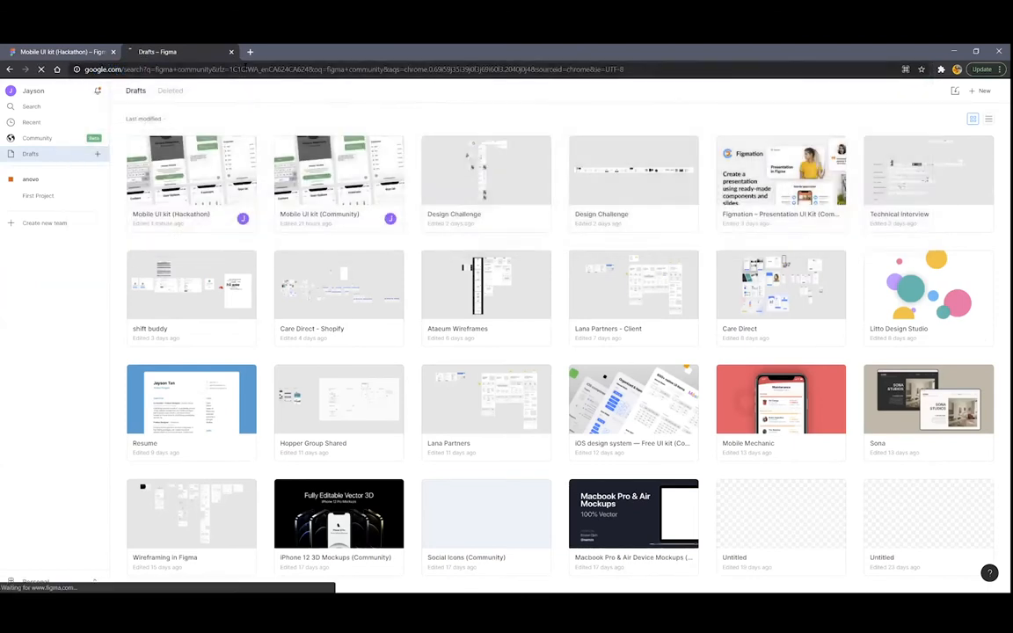
click(140, 170)
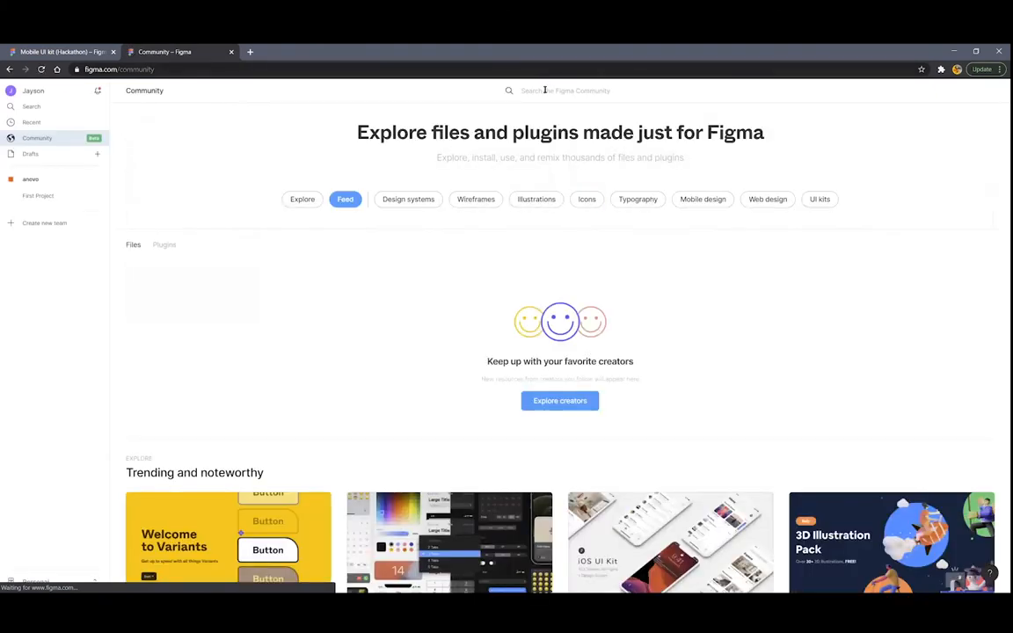
Search the Community for 'ui kit' and open the Mobile UI kit file page
click(620, 97)
text(ui kit)
key(Return)
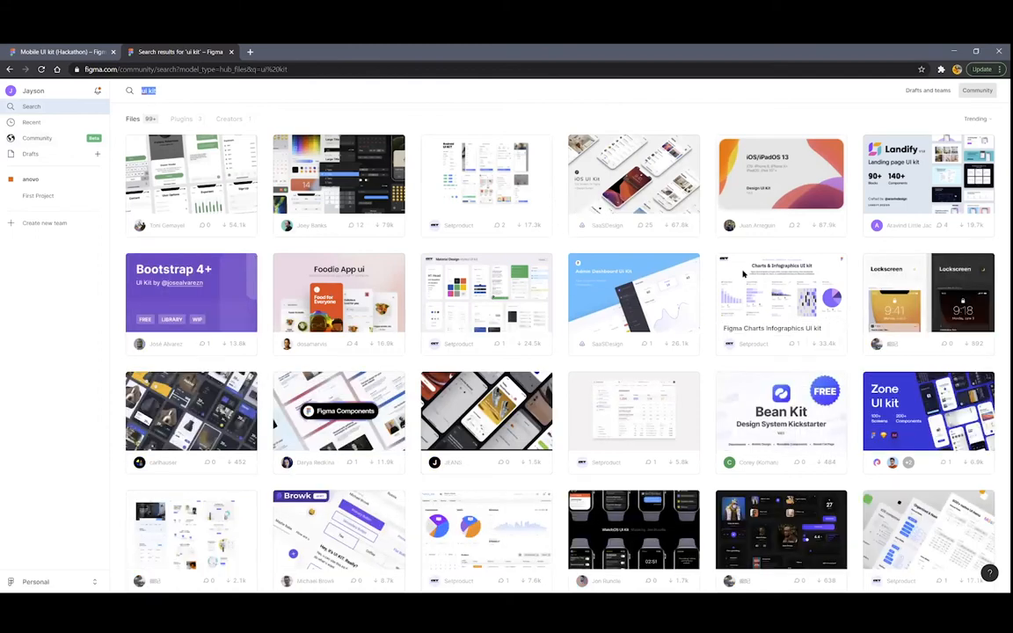
scroll(164, 208, down, 2)
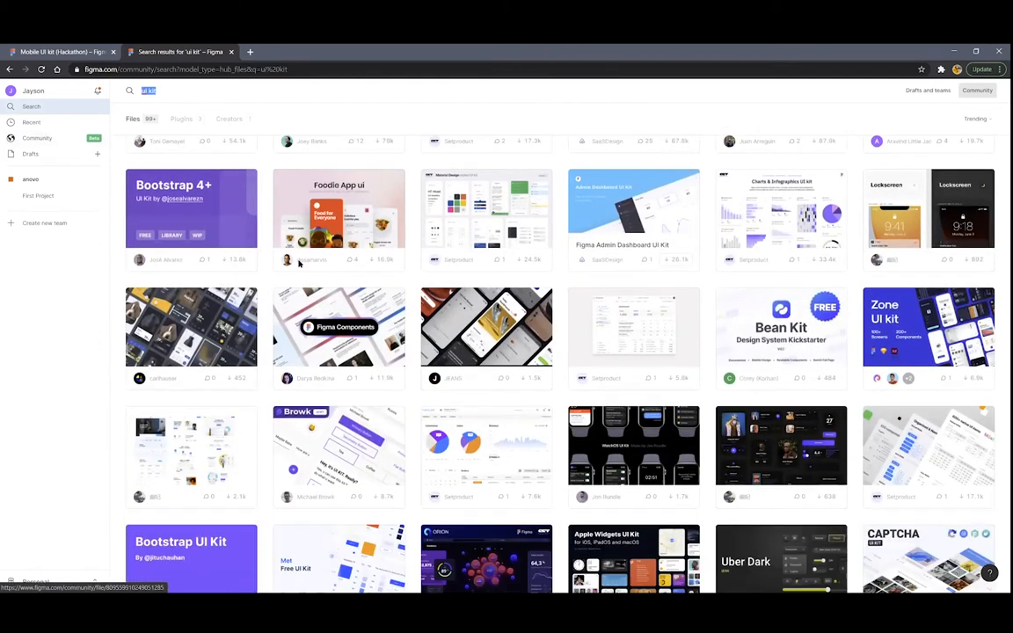
scroll(165, 208, up, 2)
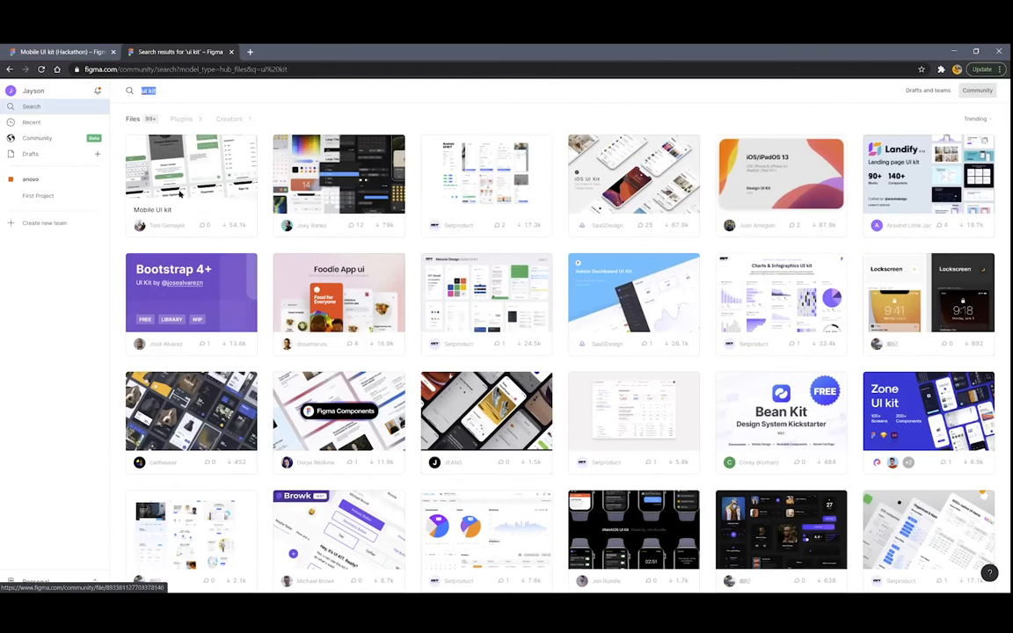
click(178, 172)
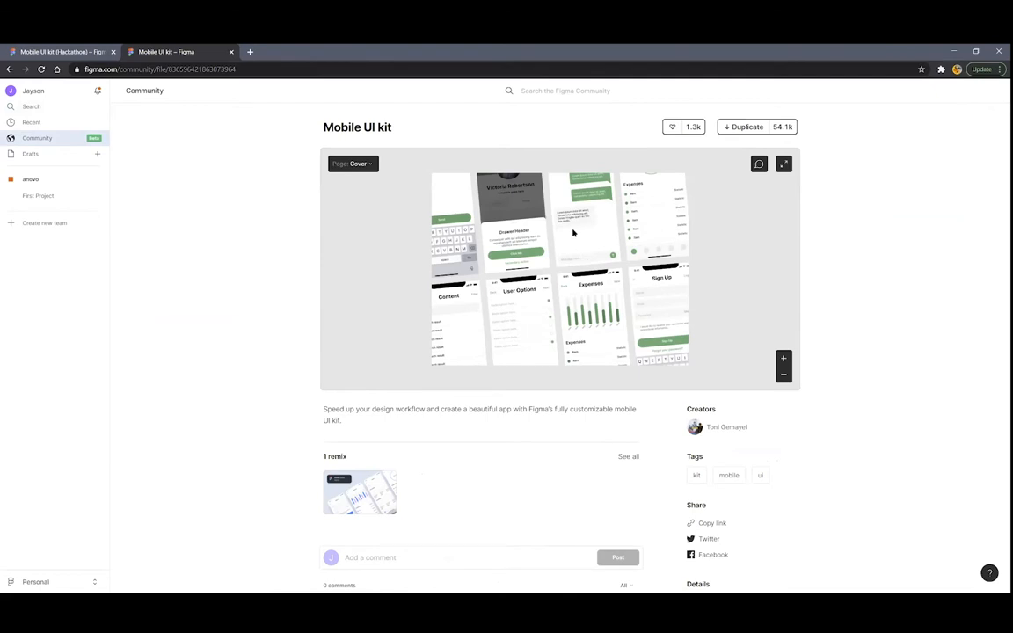
scroll(457, 211, down, 2)
scroll(459, 210, up, 2)
scroll(447, 203, down, 1)
scroll(419, 229, up, 1)
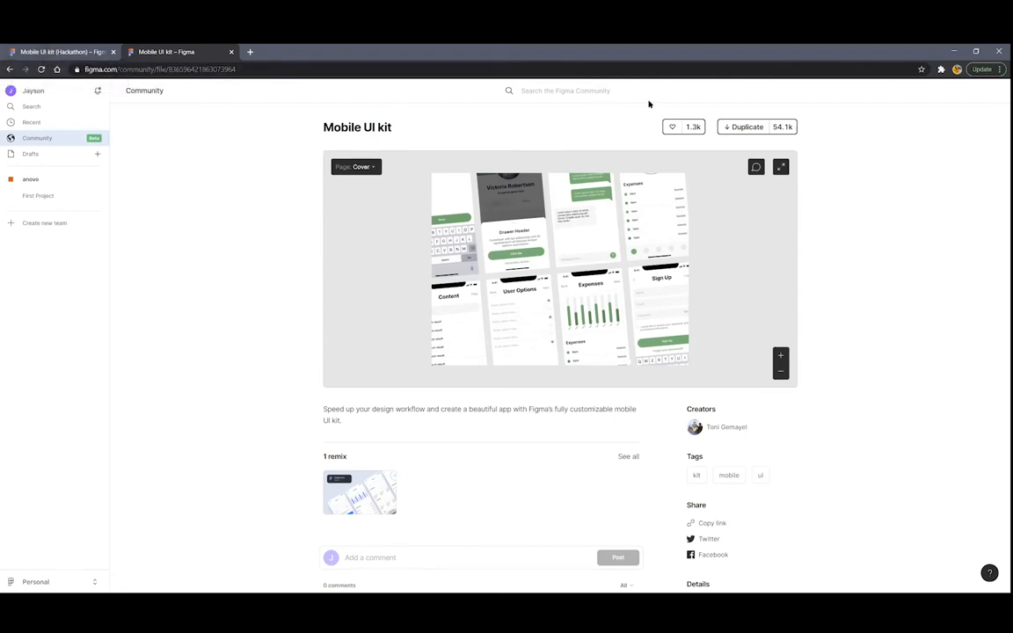
Return to the Mobile UI kit (Hackathon) file and open its Mobile UI Kit page
click(46, 51)
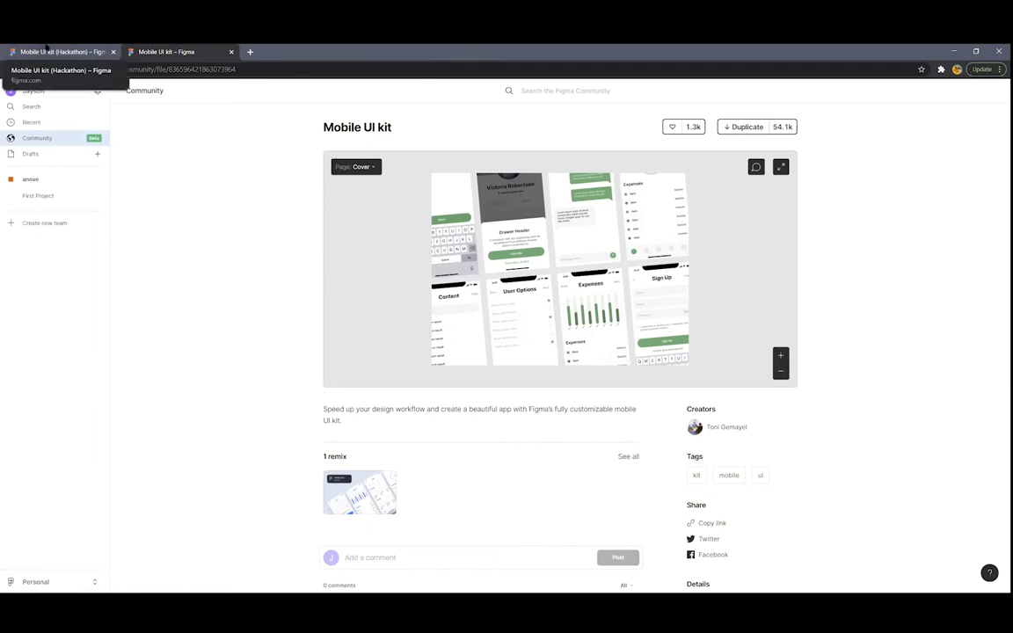
click(83, 181)
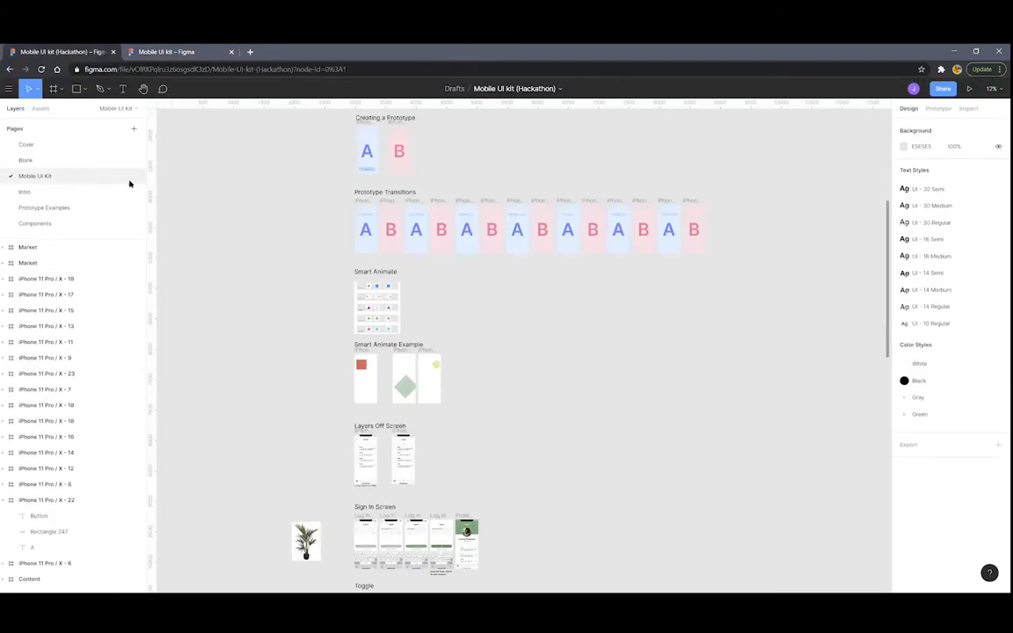
right_click(467, 220)
scroll(476, 226, down, 3)
scroll(557, 397, up, 5)
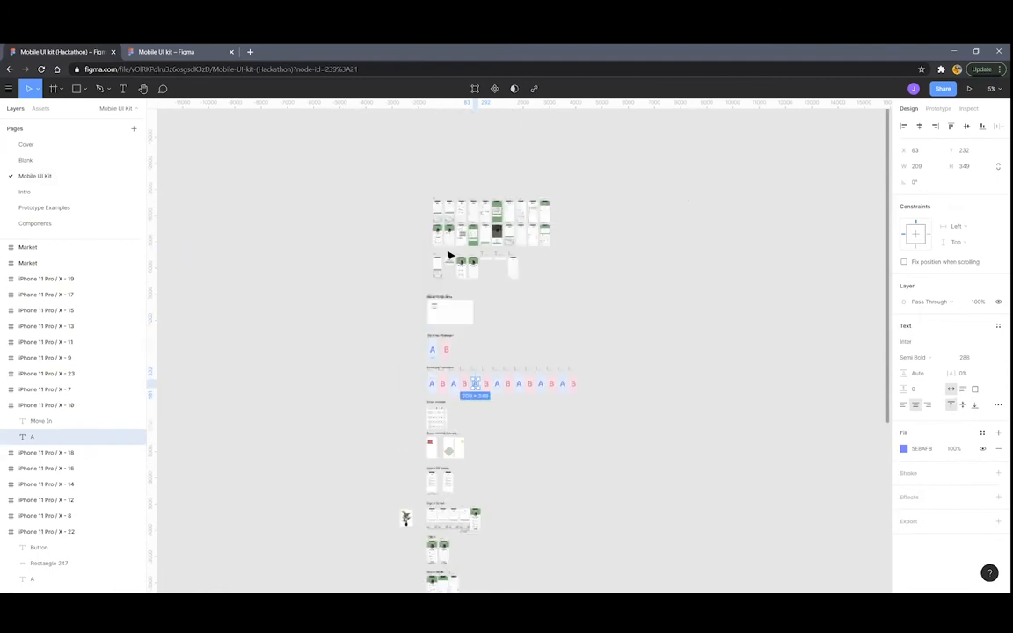
Scroll around the canvas to look over the designed screens, prototype examples and button components
scroll(557, 397, up, 3)
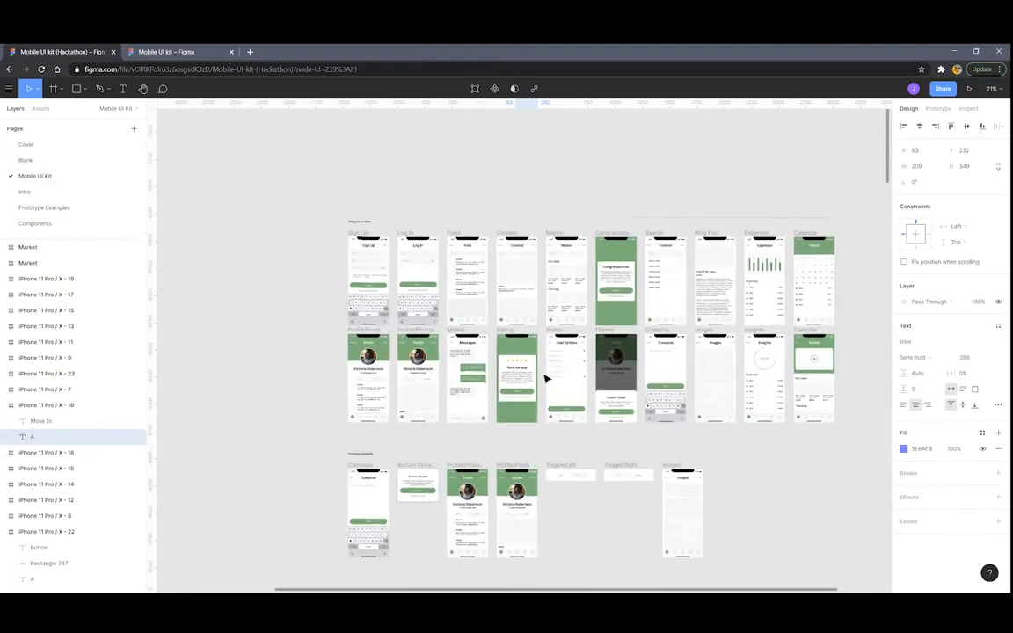
scroll(542, 350, down, 2)
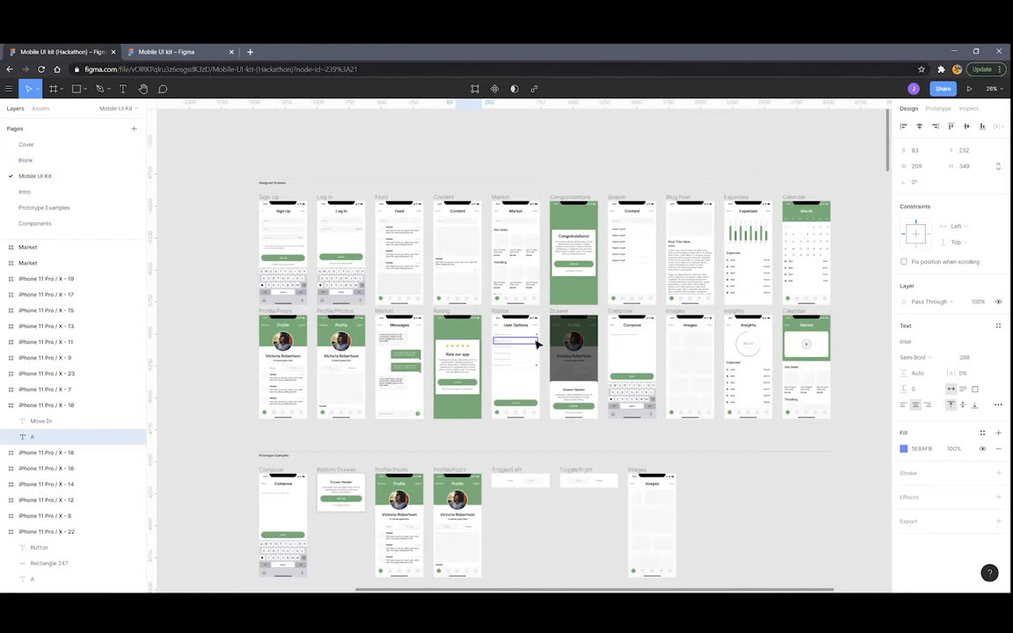
scroll(307, 234, up, 3)
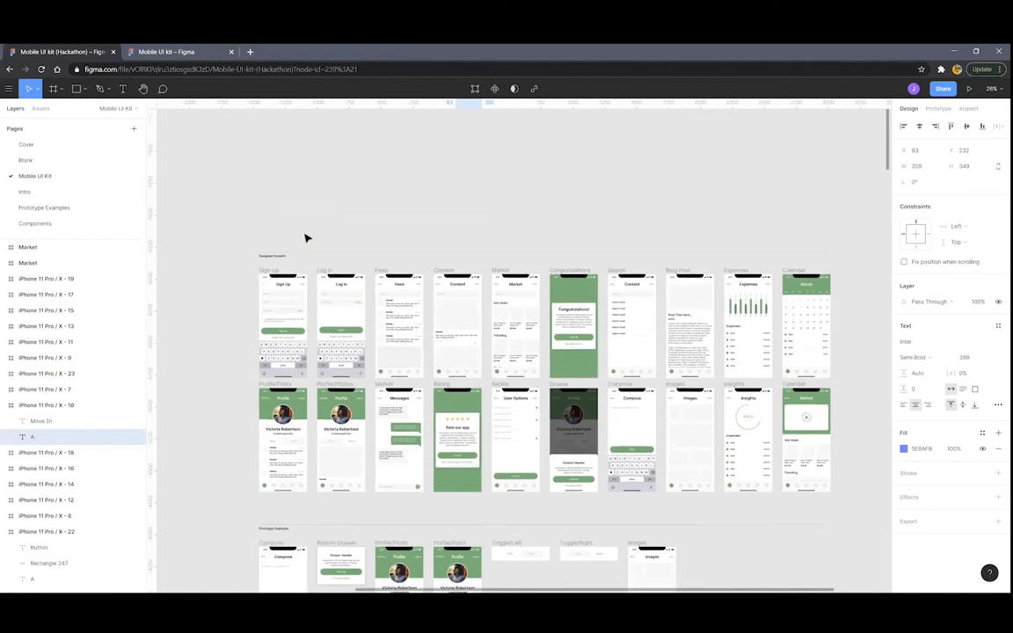
scroll(334, 395, up, 4)
scroll(334, 396, down, 3)
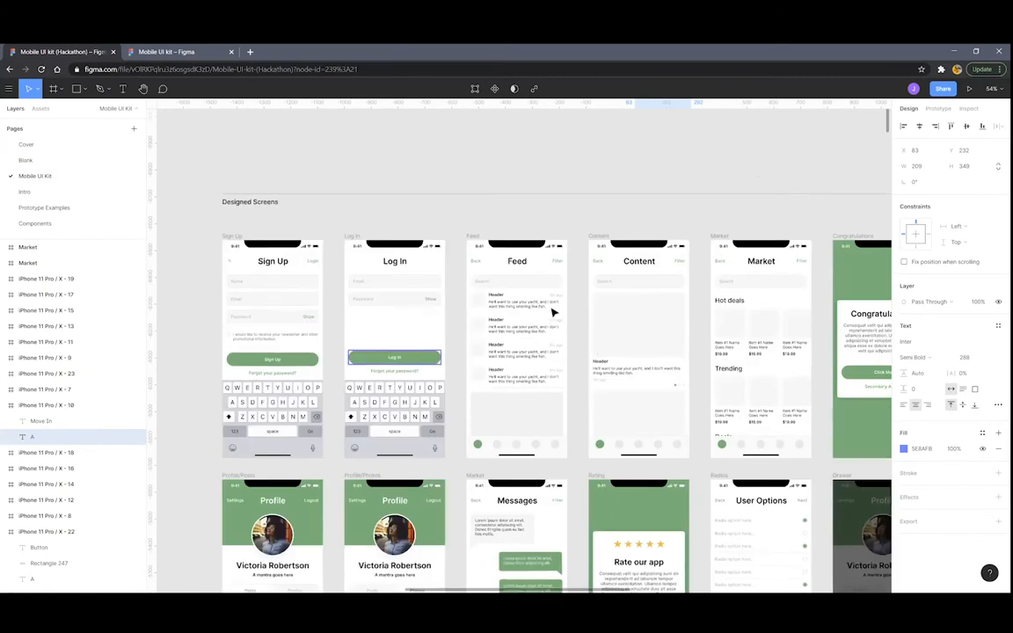
scroll(565, 266, right, 3)
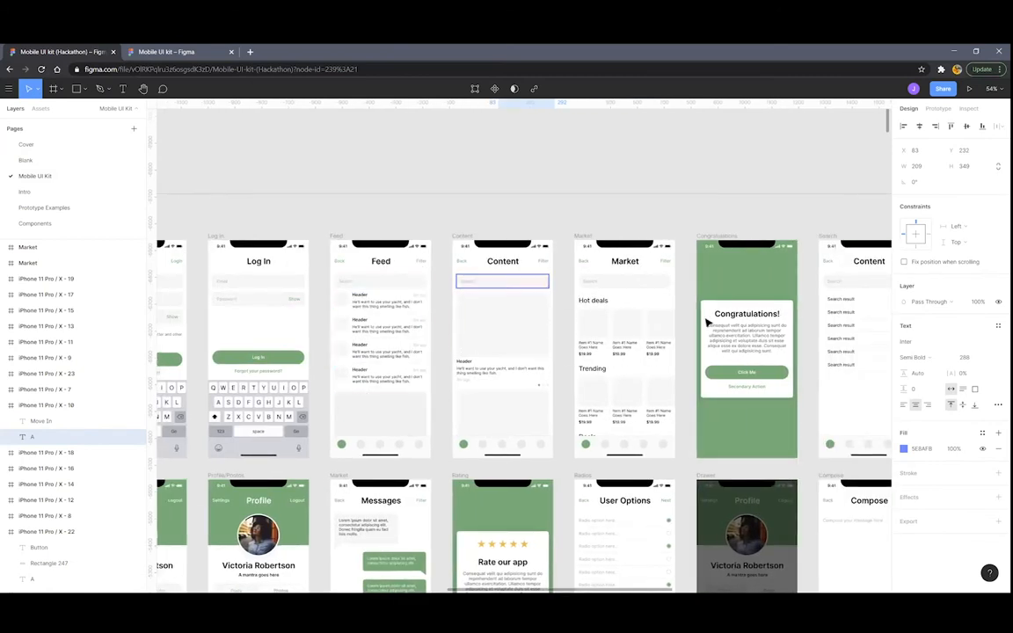
scroll(668, 318, right, 4)
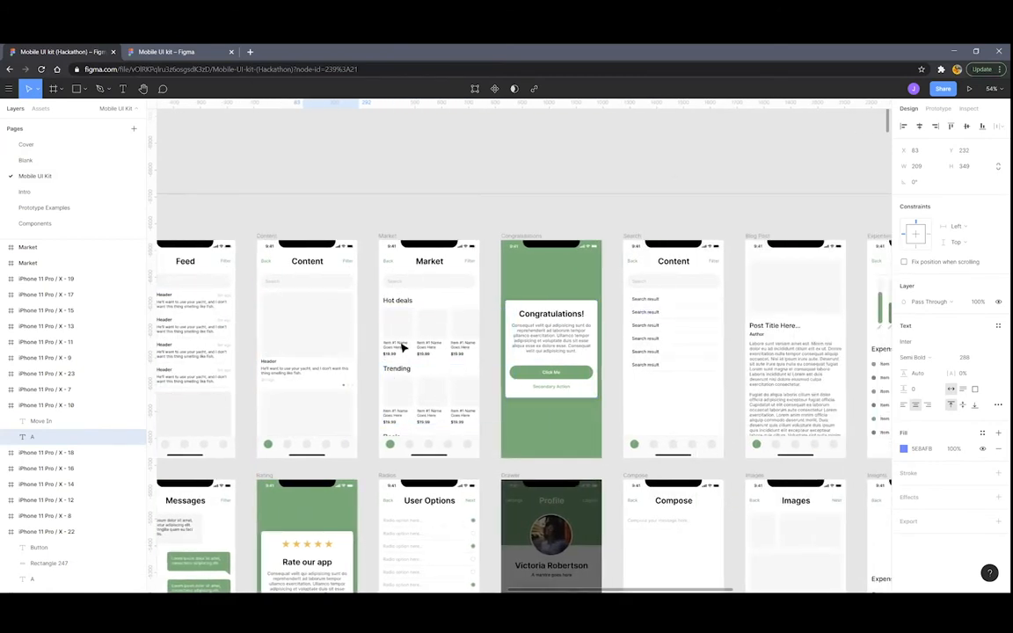
scroll(387, 351, right, 3)
scroll(522, 273, right, 4)
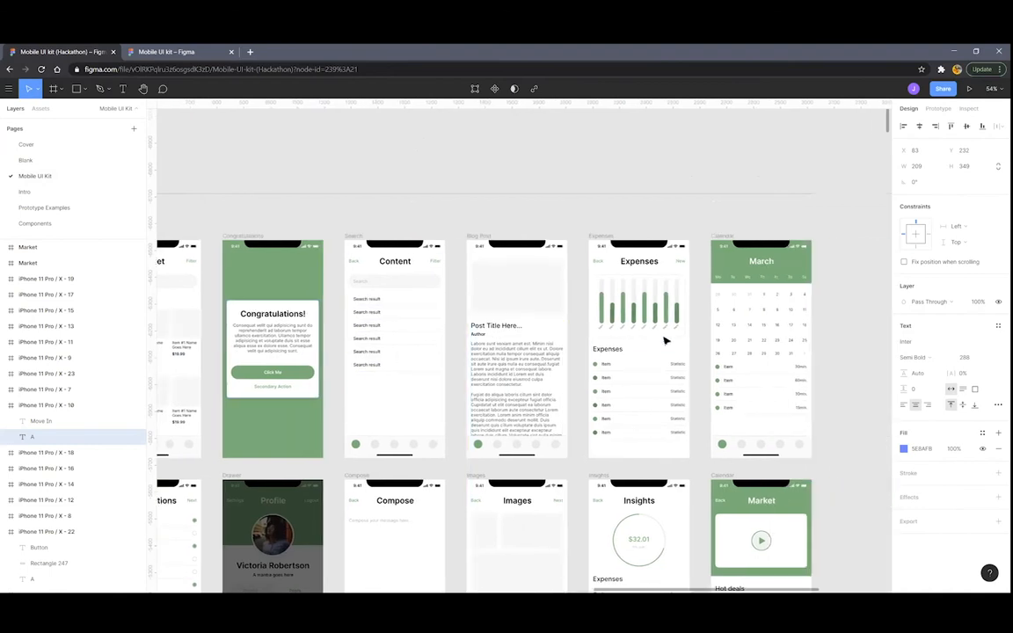
scroll(764, 296, up, 3)
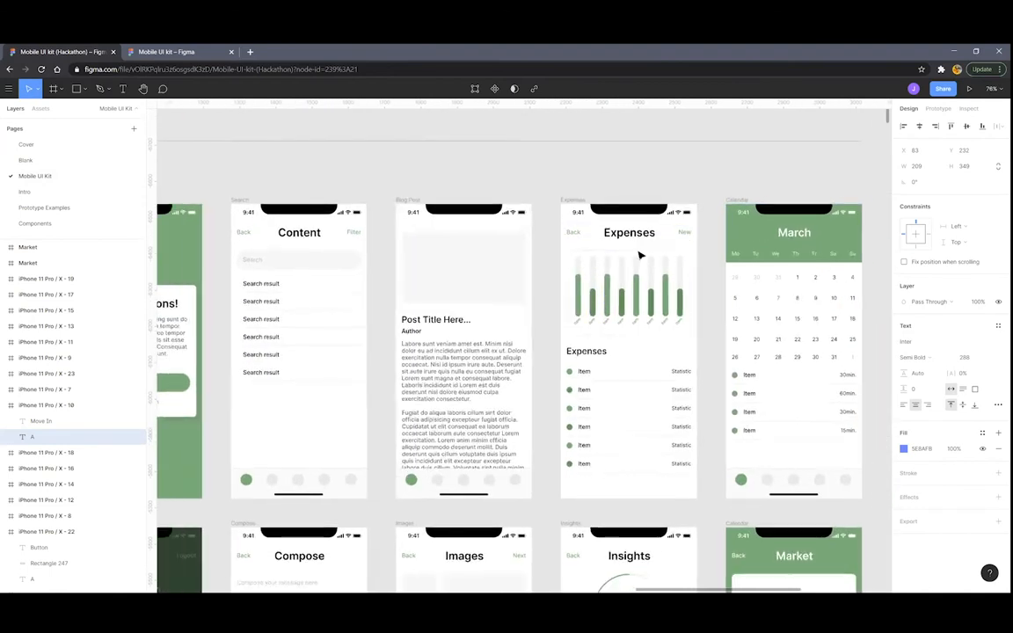
scroll(615, 290, down, 4)
scroll(615, 299, down, 3)
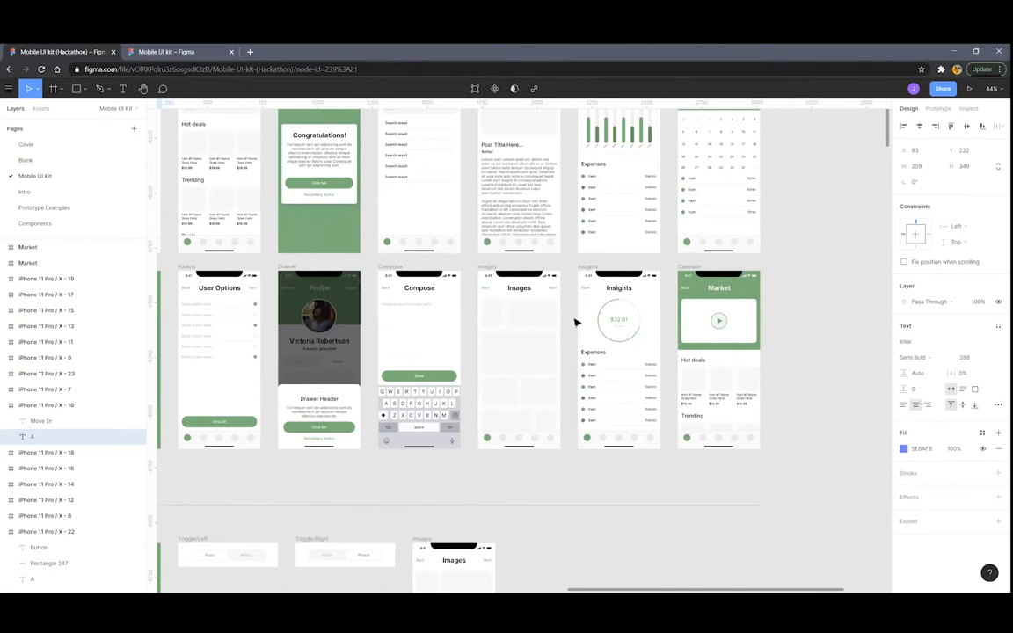
scroll(633, 334, right, 2)
scroll(633, 326, up, 3)
scroll(520, 345, left, 8)
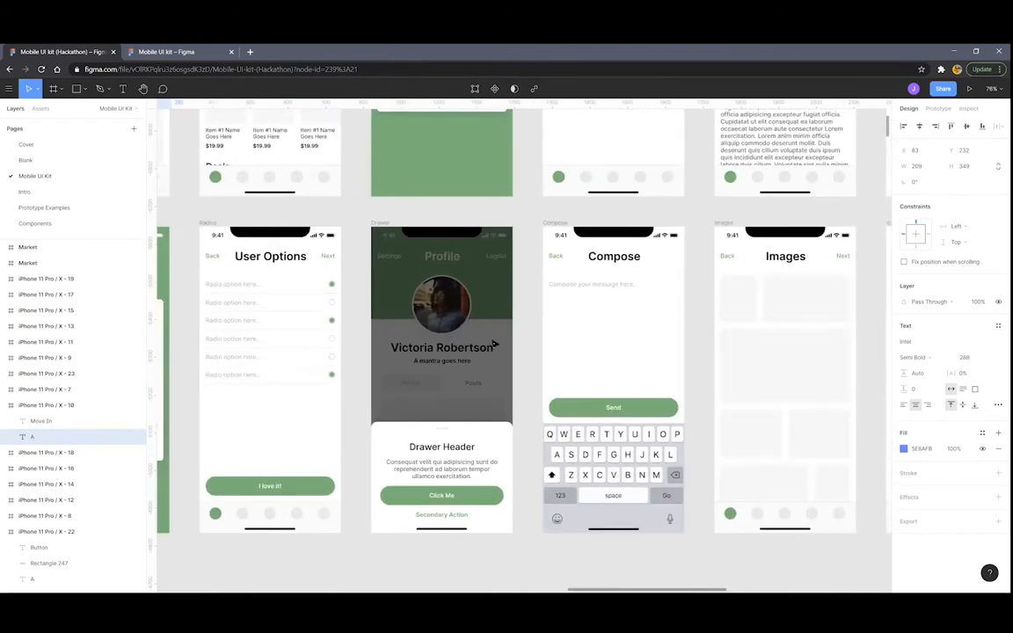
scroll(413, 329, left, 3)
scroll(407, 324, down, 5)
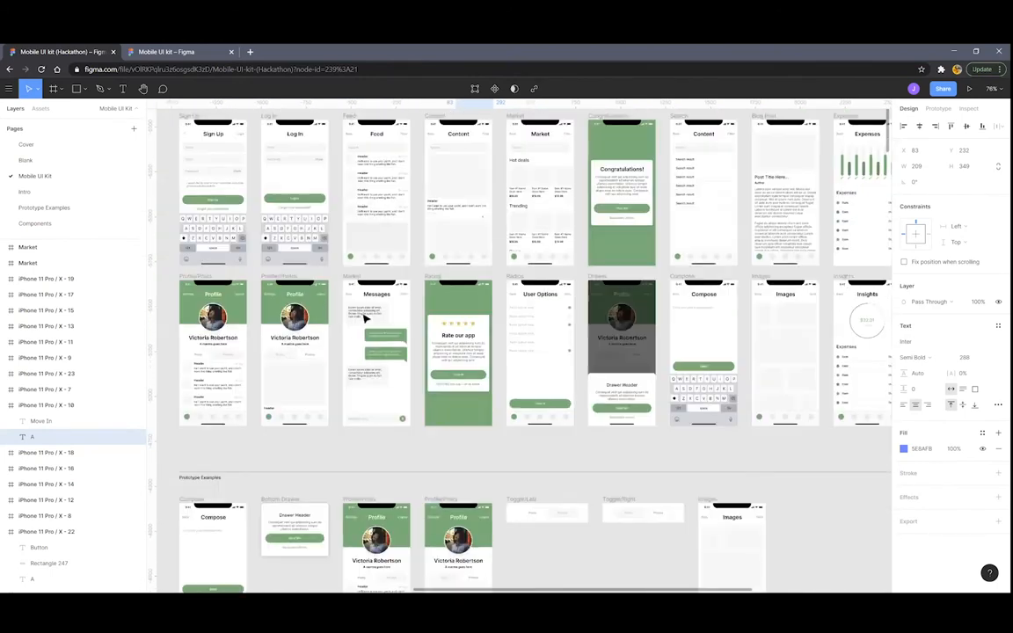
scroll(374, 339, up, 5)
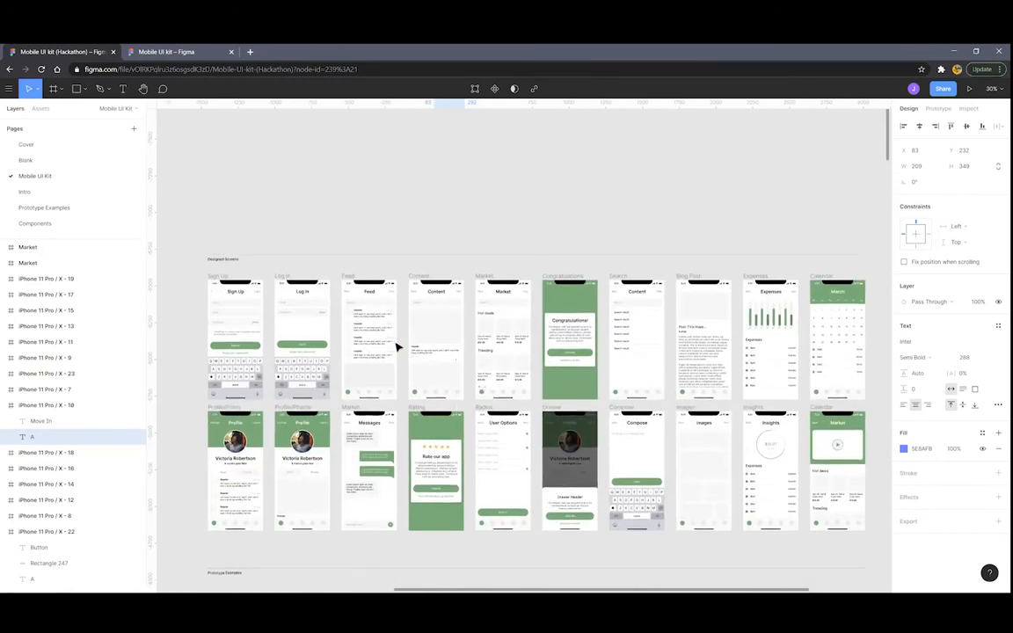
scroll(398, 346, down, 5)
scroll(389, 346, down, 3)
Bring the Creating a Prototype section's blue A and pink B screens into view, nothing selected
scroll(381, 351, down, 4)
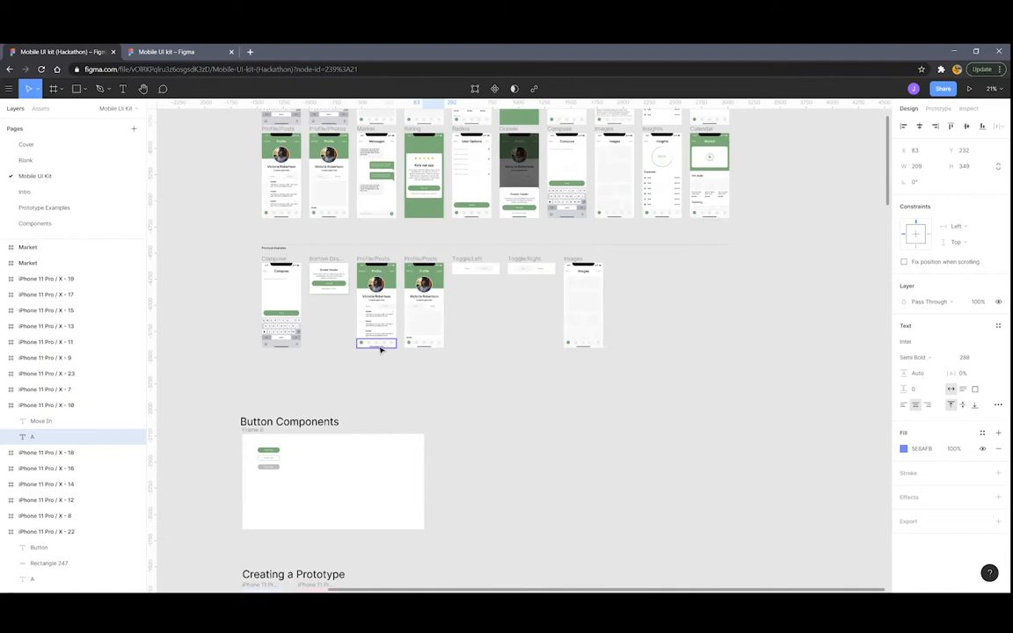
scroll(384, 350, up, 4)
scroll(341, 388, down, 4)
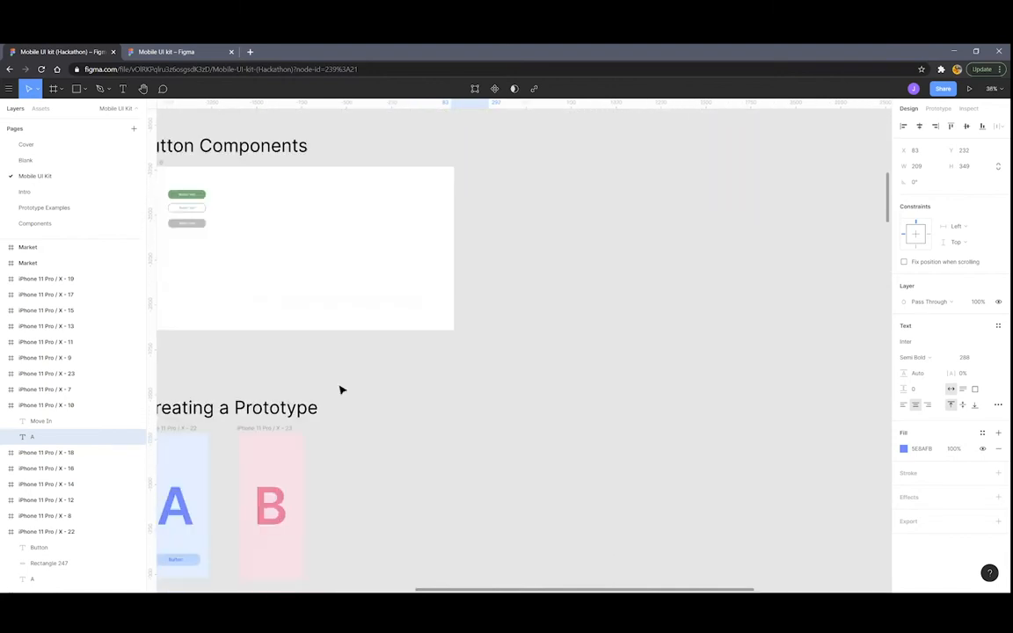
scroll(368, 373, up, 3)
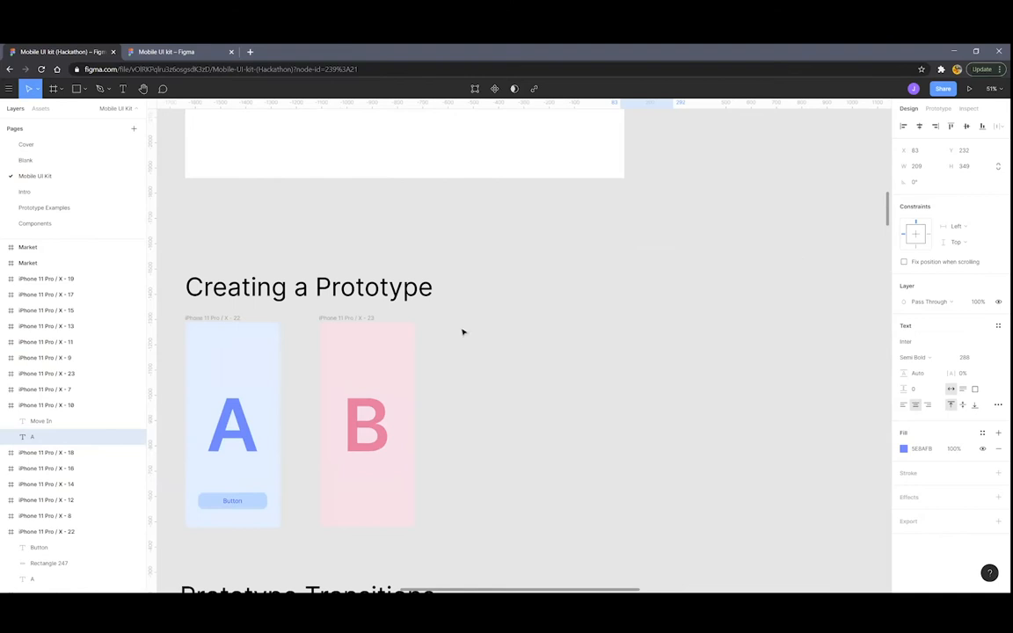
scroll(461, 329, left, 3)
scroll(447, 361, up, 2)
scroll(567, 362, left, 2)
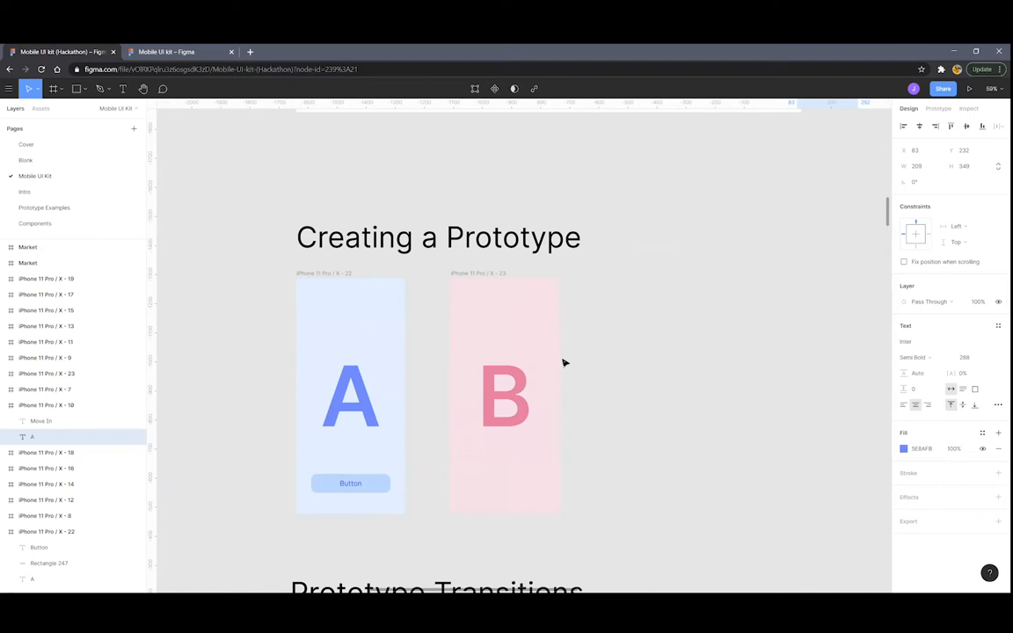
click(426, 338)
ctrl+scroll(427, 341, up, 2)
scroll(409, 289, down, 2)
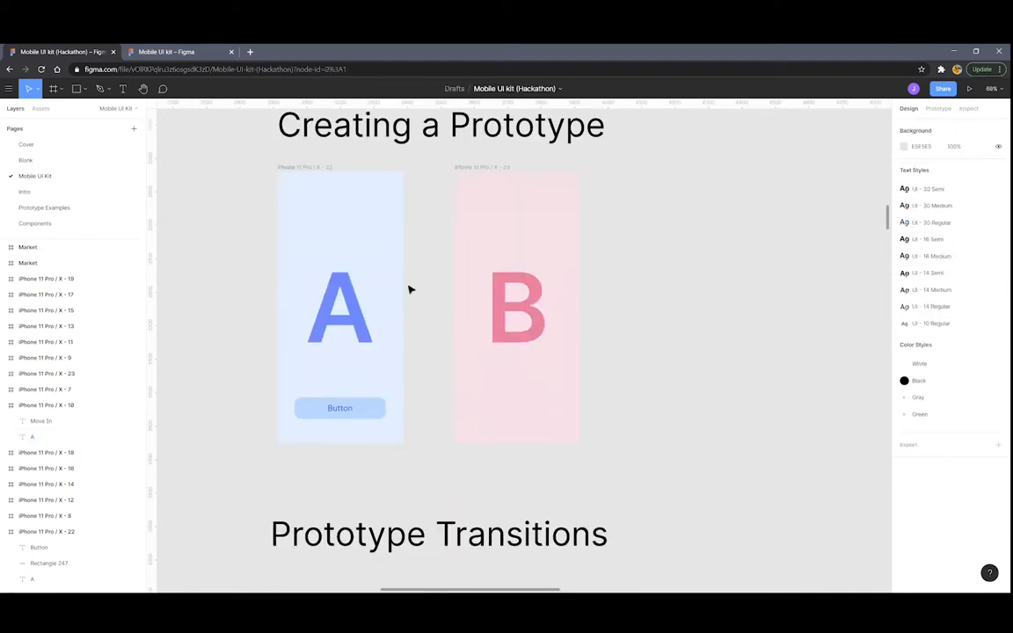
scroll(532, 244, up, 1)
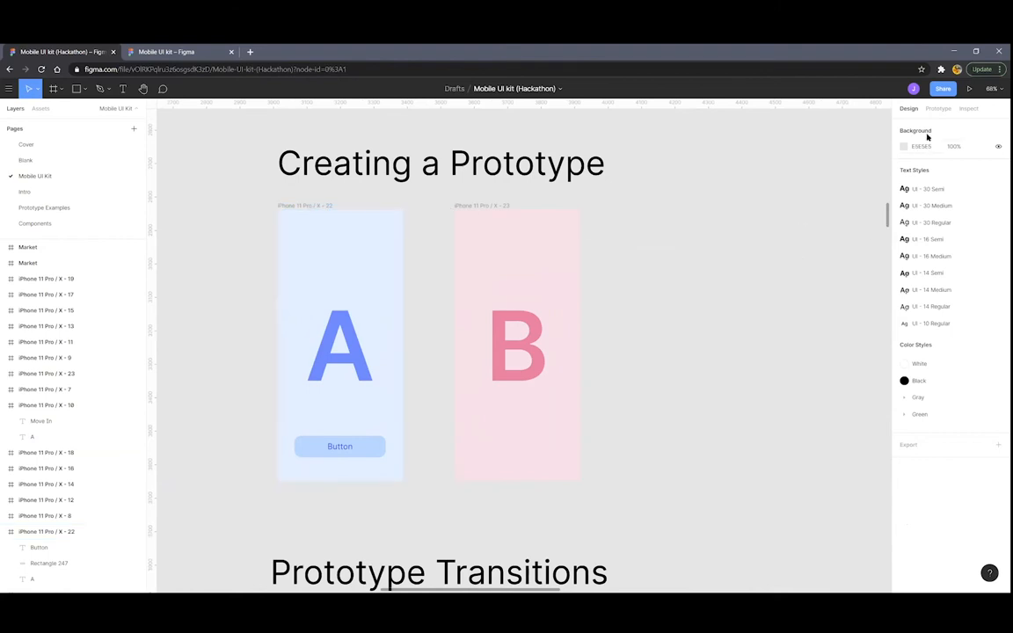
Replace the button's old link with an On tap, Navigate to connection from frame A to frame B
click(938, 109)
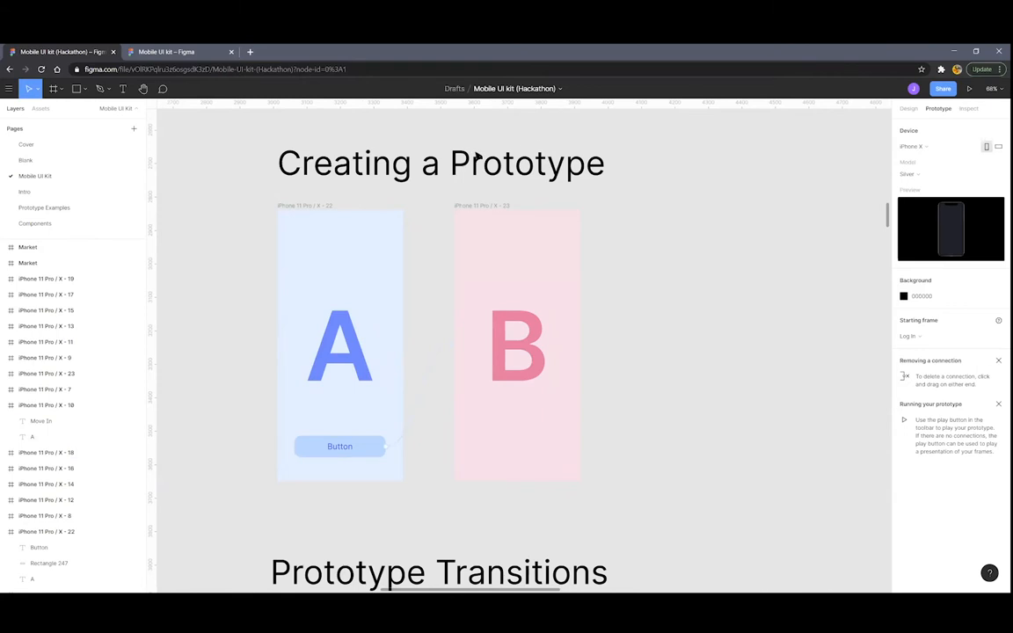
click(310, 208)
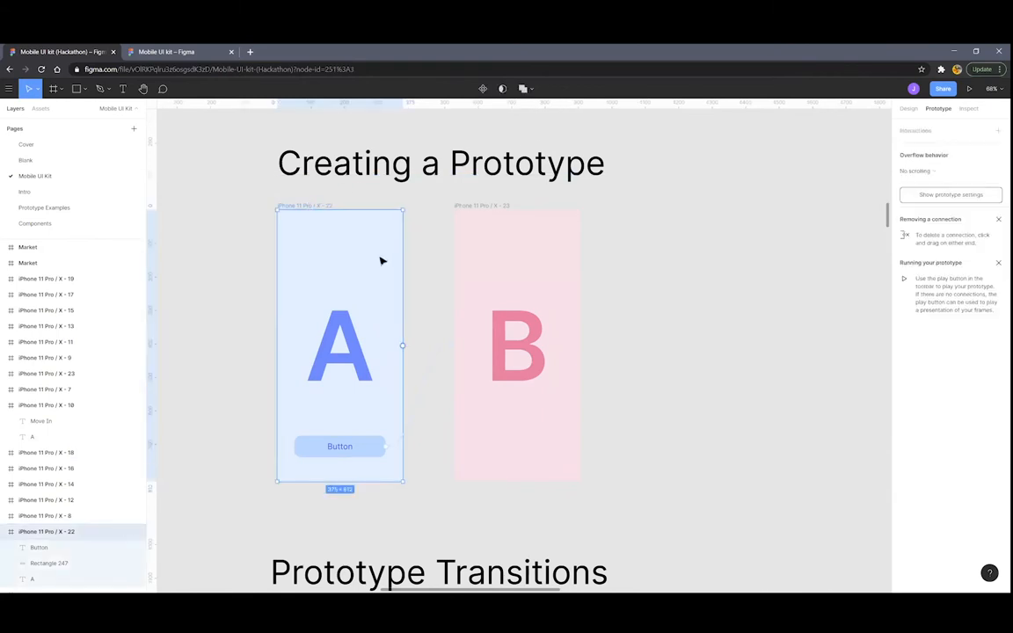
drag(421, 390, 414, 334)
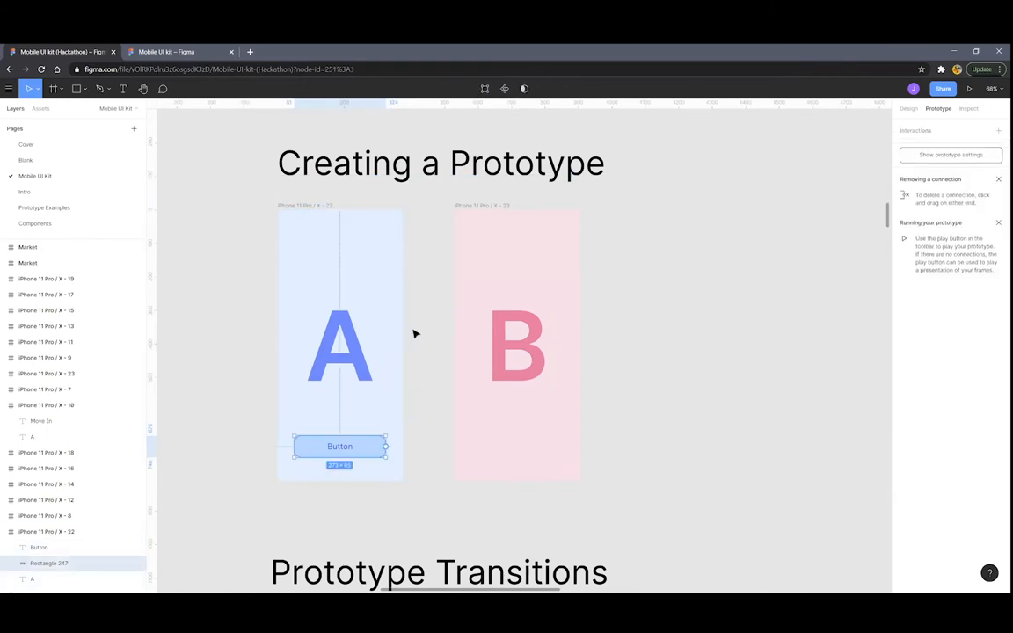
click(314, 207)
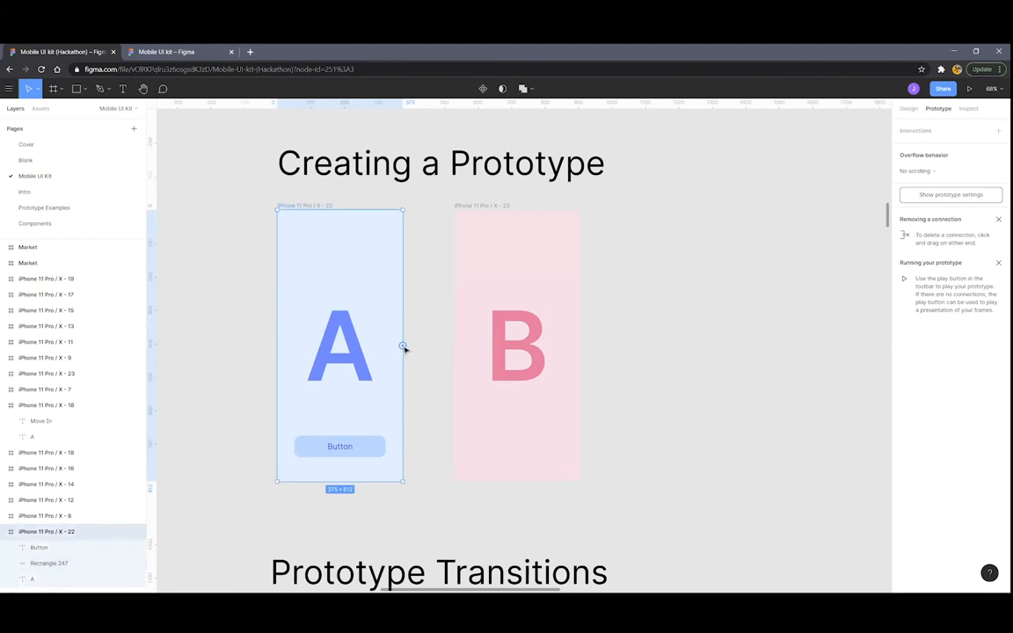
drag(403, 348, 463, 351)
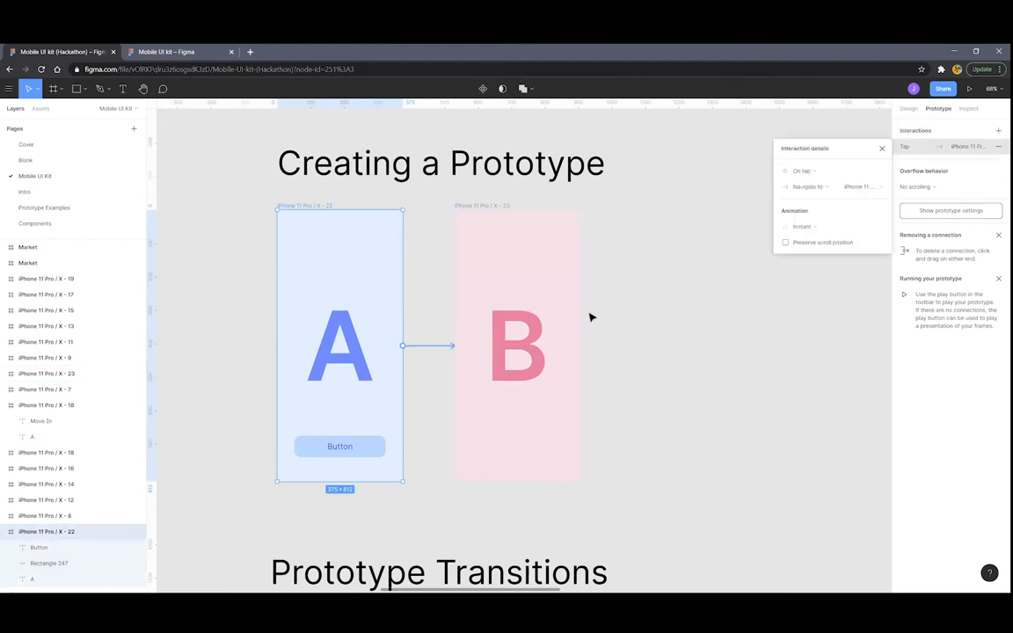
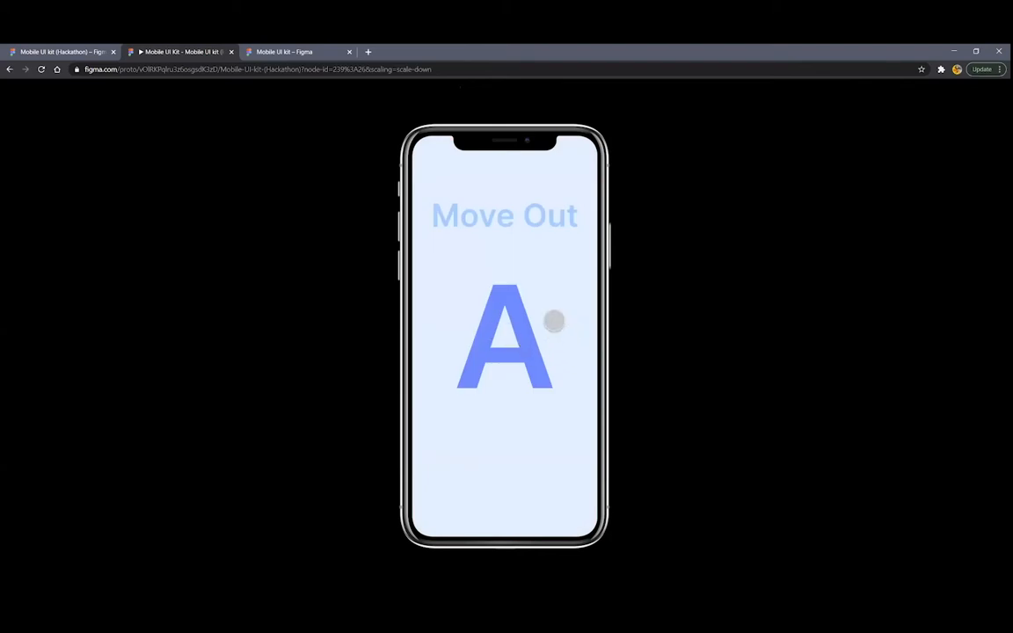
Play the Move Out and Push transition examples in the prototype viewer
click(521, 337)
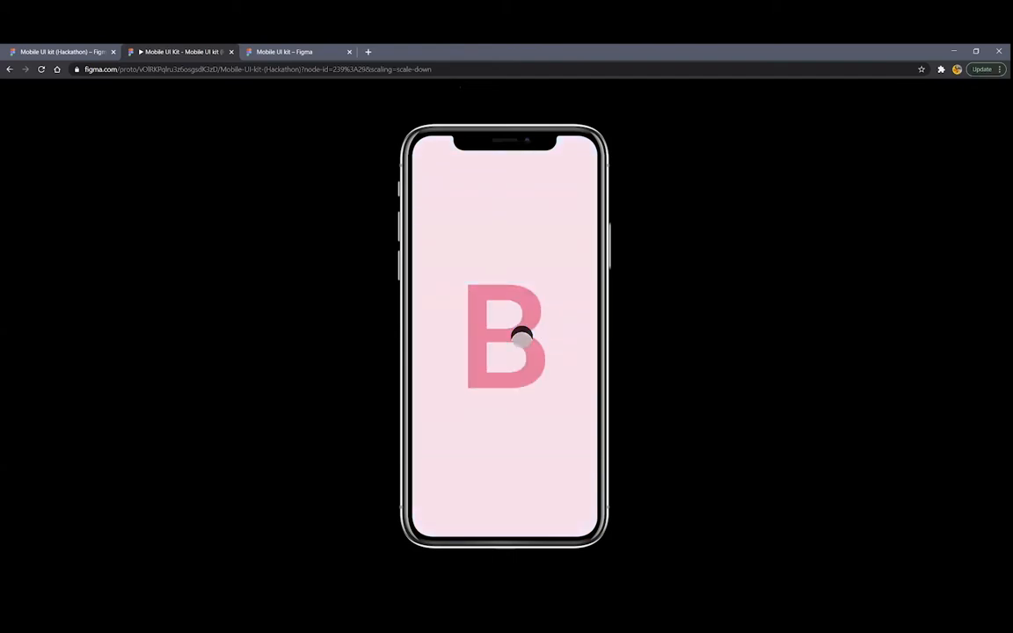
click(521, 337)
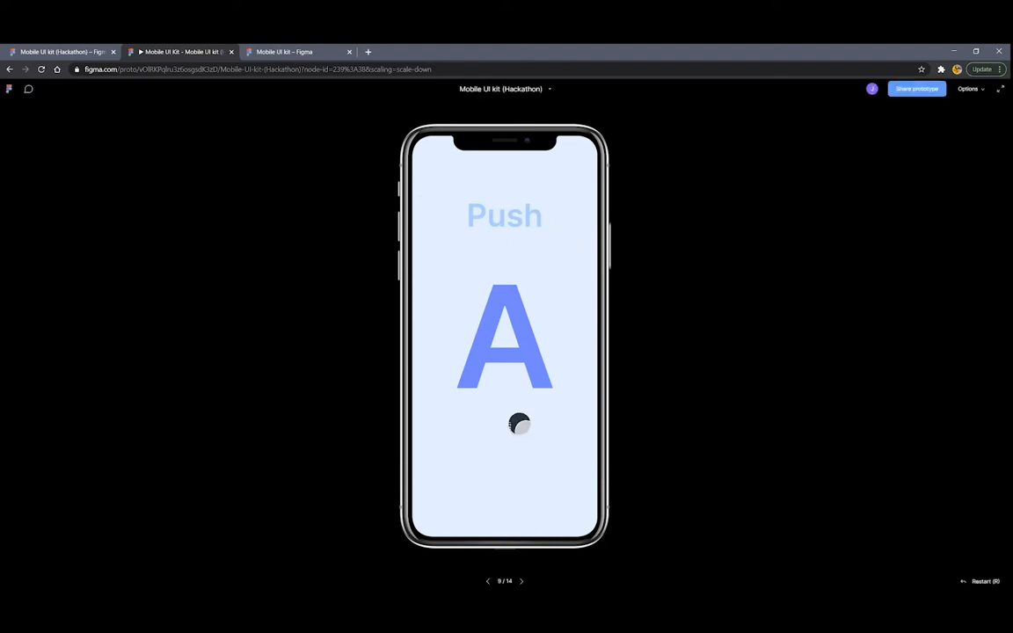
scroll(519, 423, down, 1)
scroll(518, 423, down, 5)
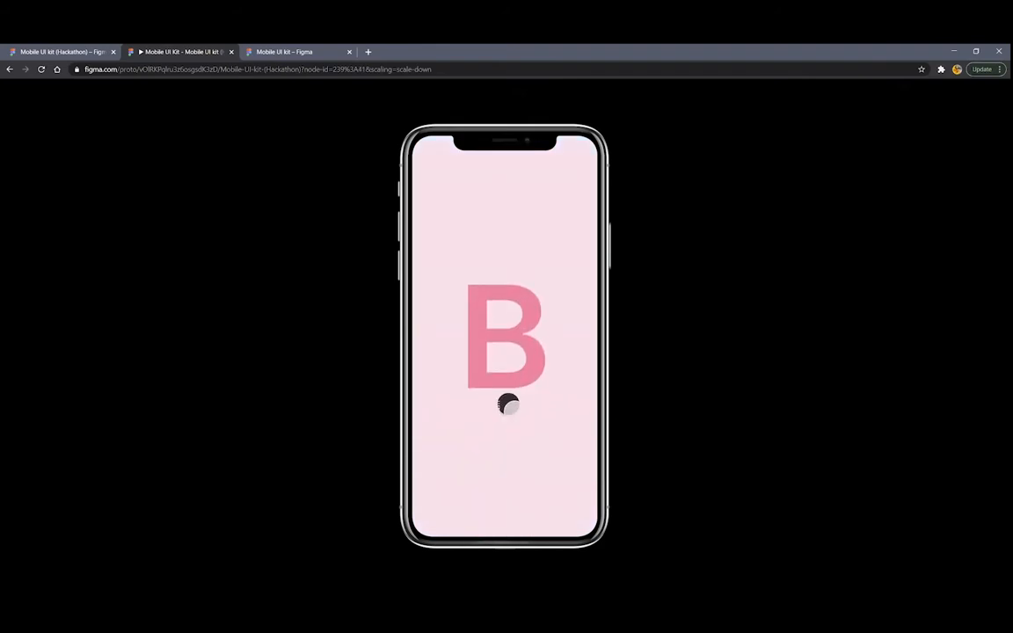
Play the Slide In and Slide Out transitions from A to B, then close the prototype tab
click(498, 355)
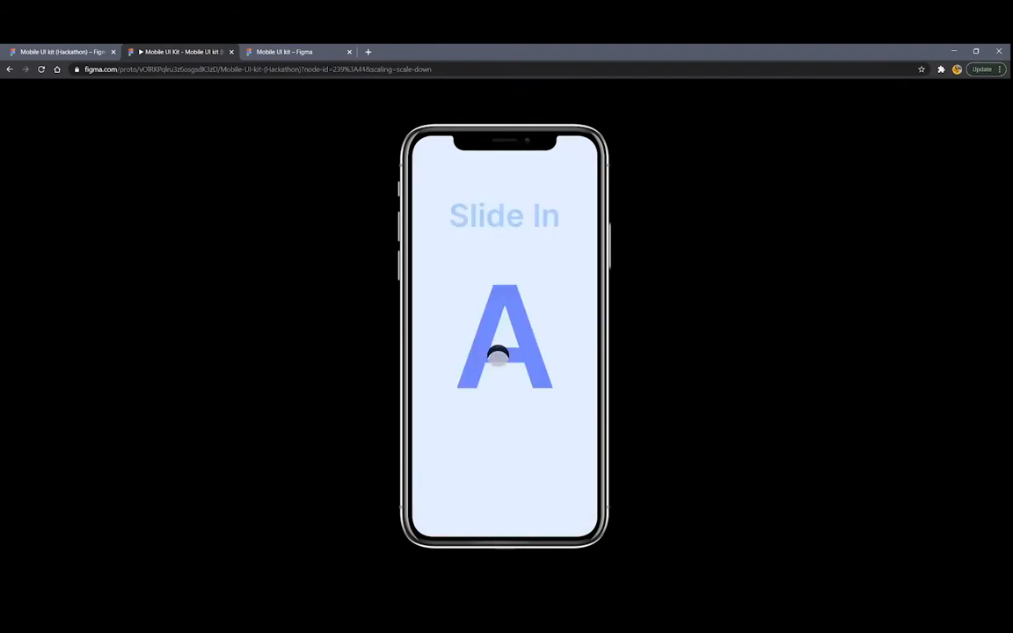
click(542, 337)
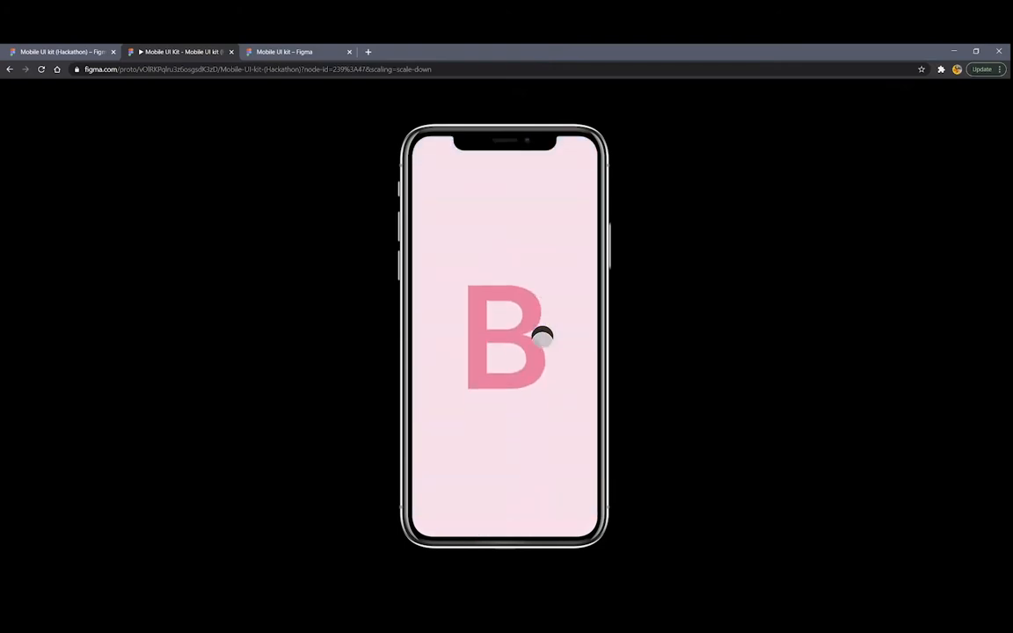
click(542, 337)
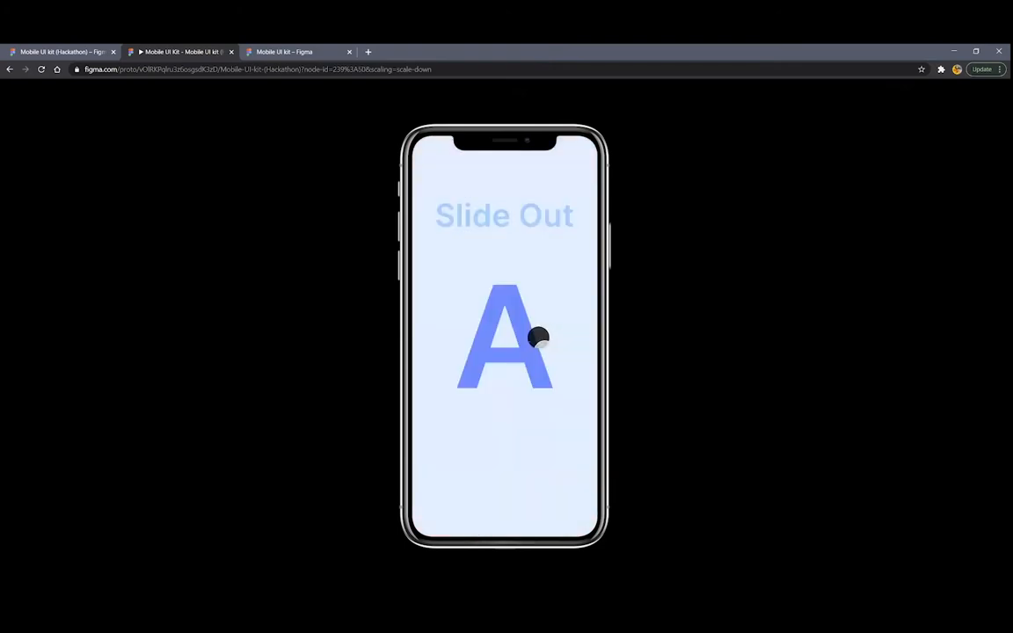
click(538, 336)
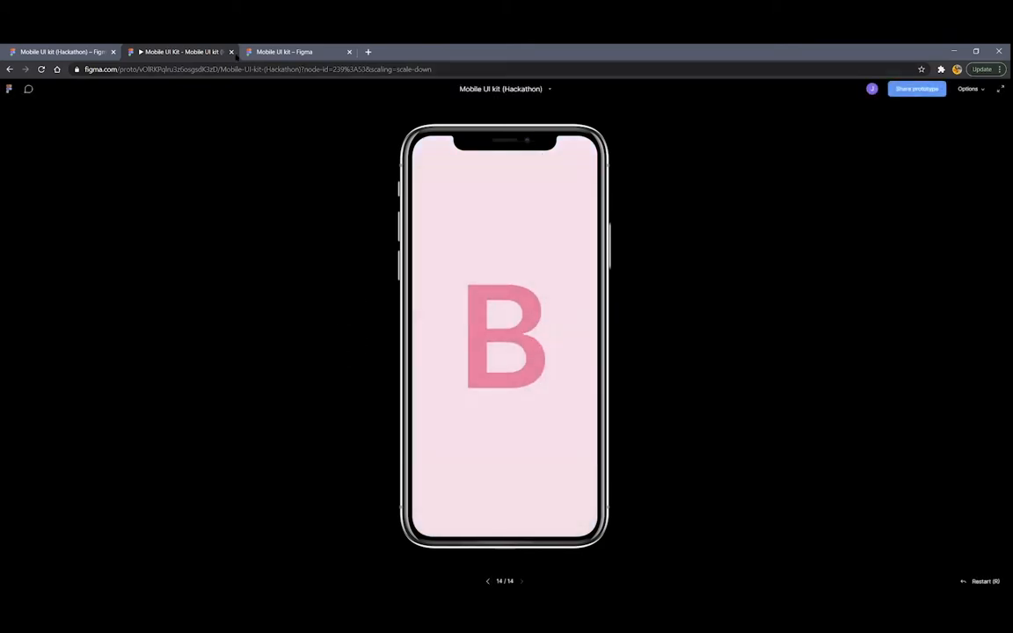
click(231, 52)
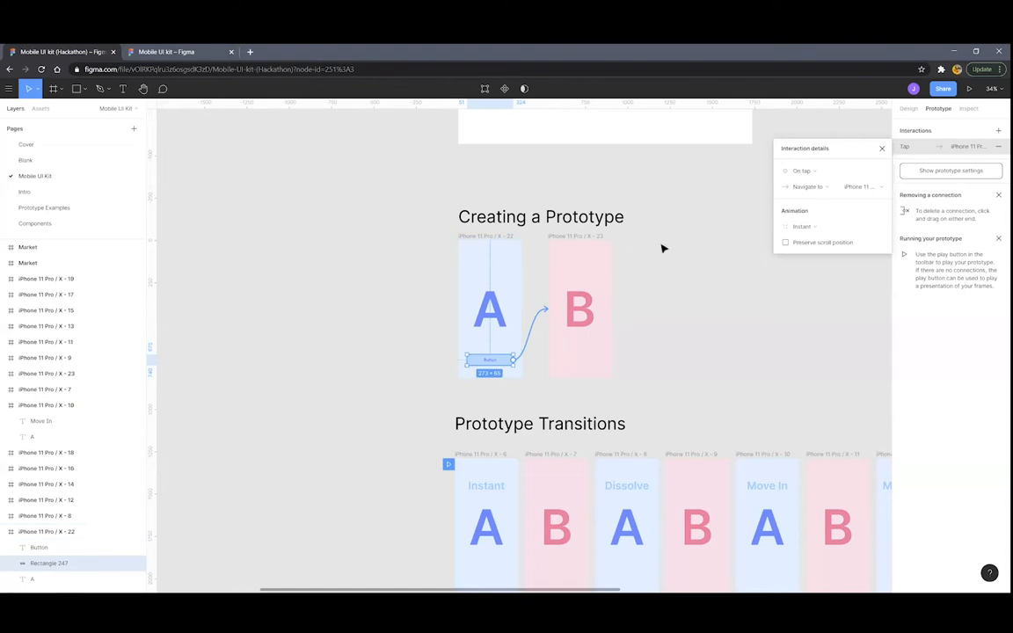
Check the tap interaction's Animation list and leave it on Instant
scroll(635, 245, down, 3)
scroll(628, 244, up, 6)
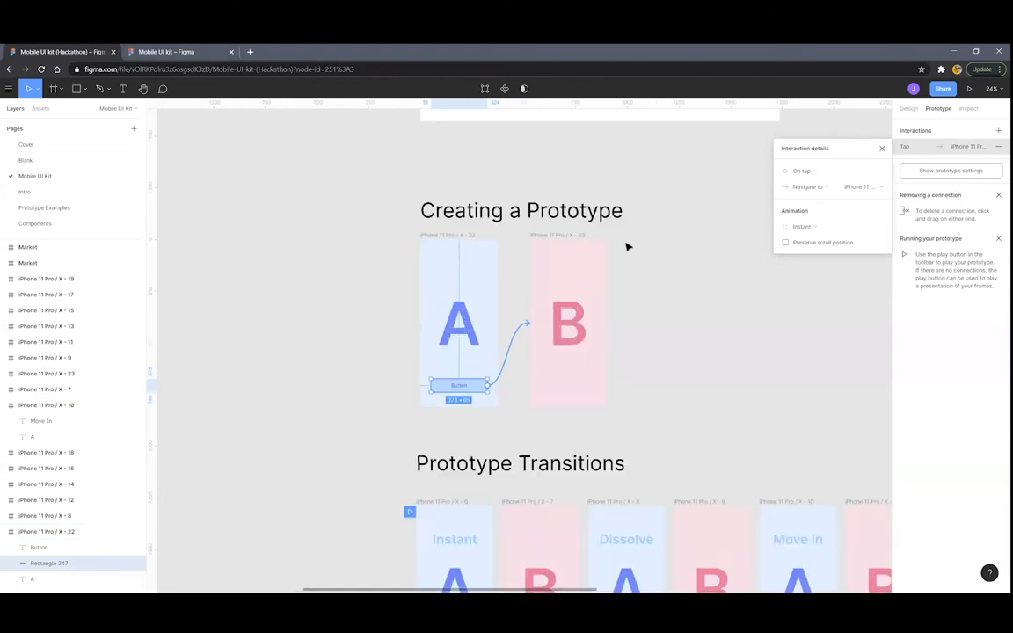
click(803, 228)
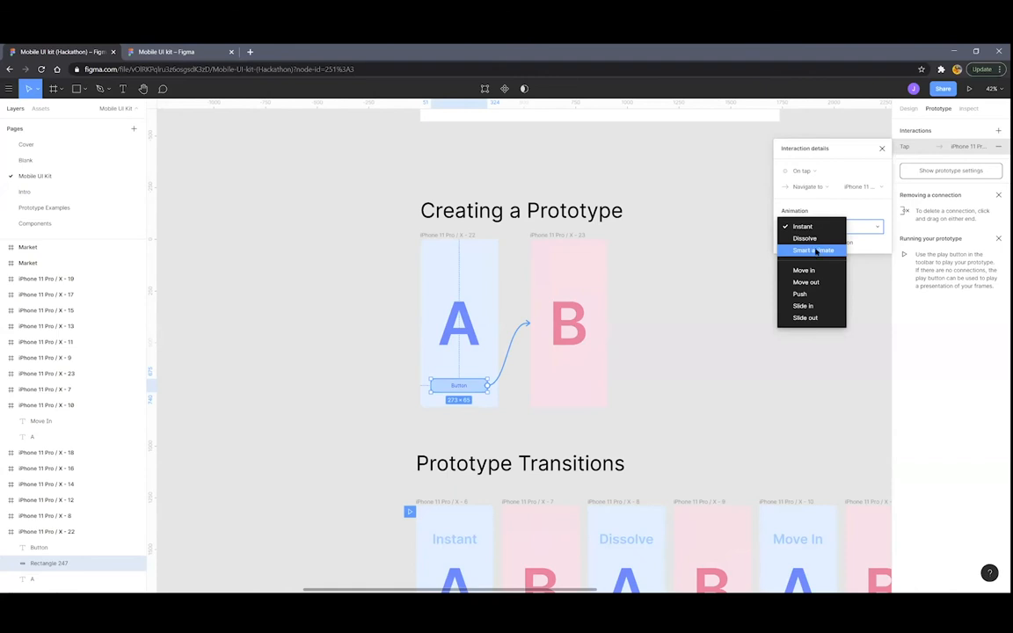
click(865, 211)
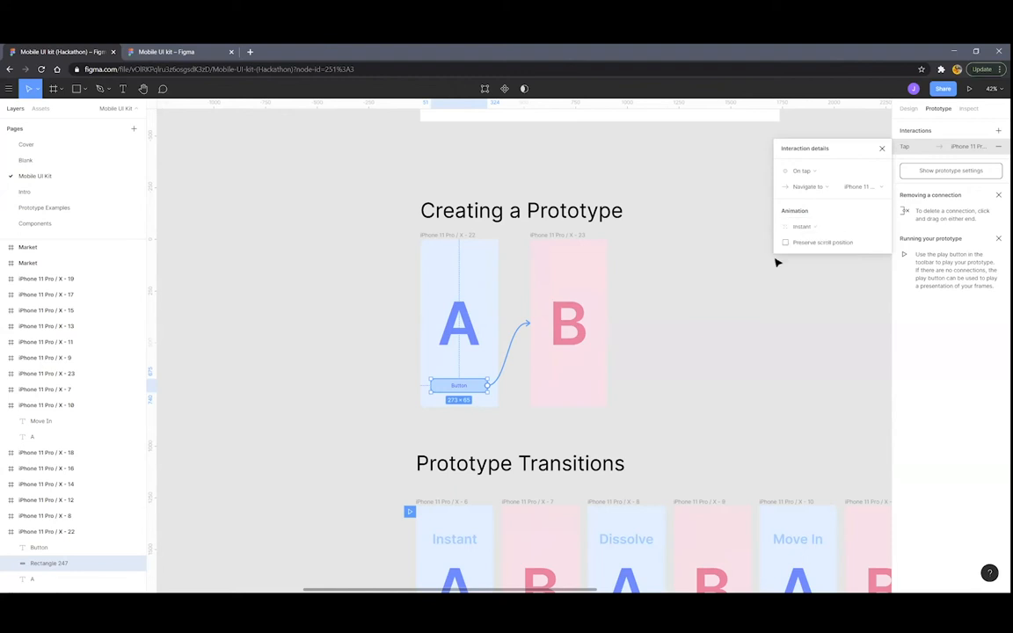
Deselect the button, scroll down to the Smart Animate Example and select its first iPhone frame
click(694, 287)
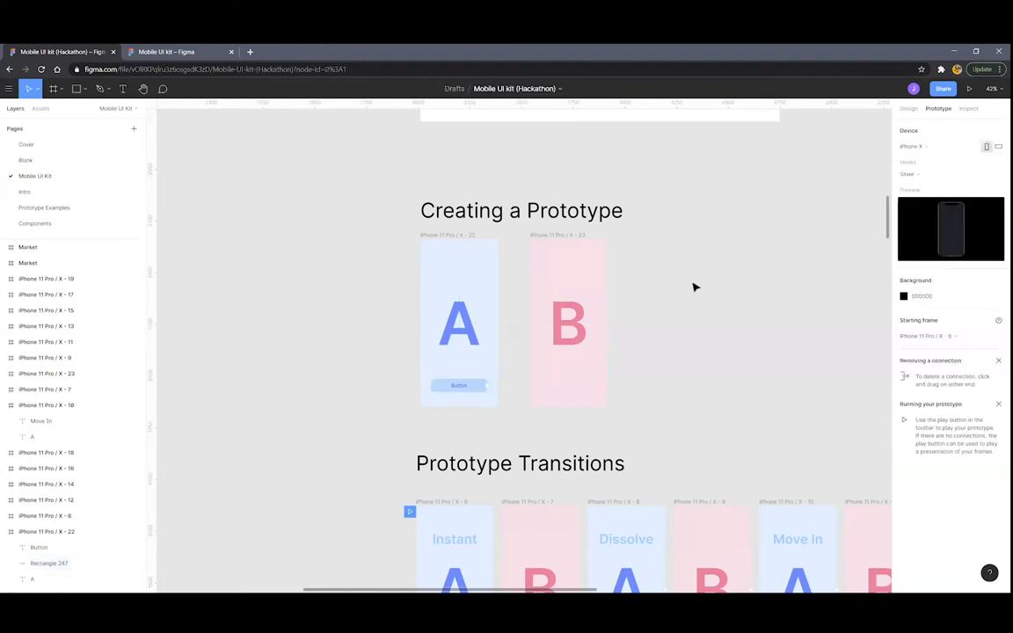
scroll(694, 285, down, 3)
scroll(696, 316, down, 2)
scroll(646, 371, up, 3)
scroll(646, 371, up, 2)
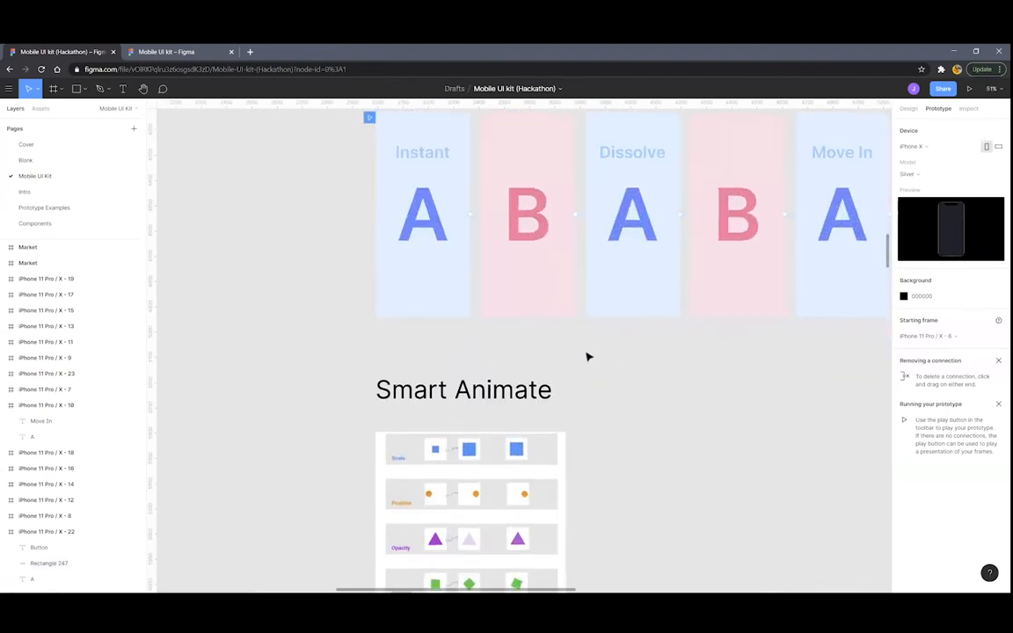
scroll(545, 353, down, 2)
scroll(510, 356, up, 4)
scroll(492, 325, down, 2)
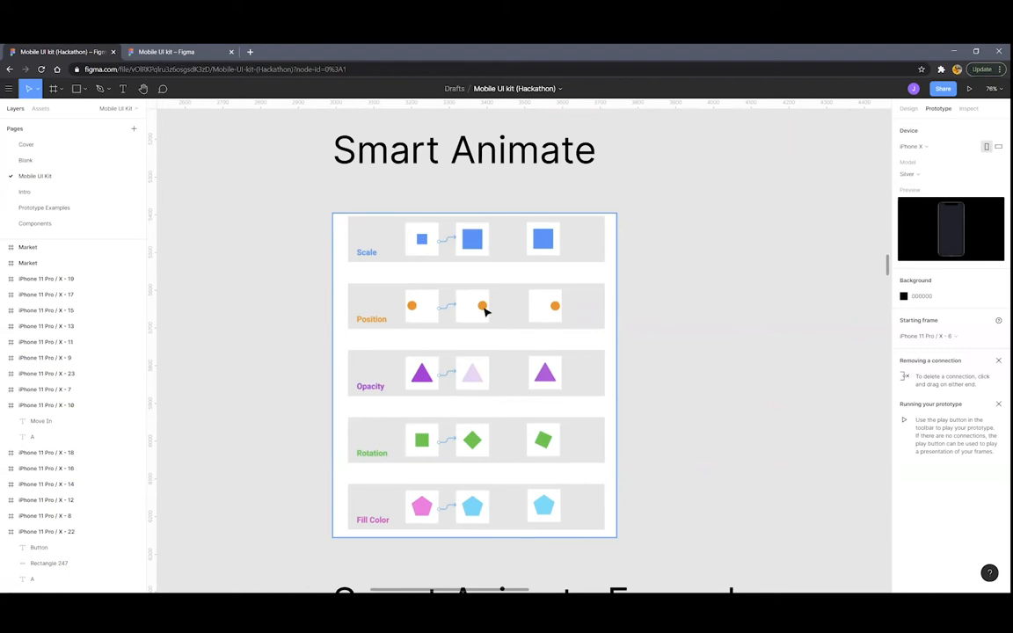
scroll(484, 310, down, 5)
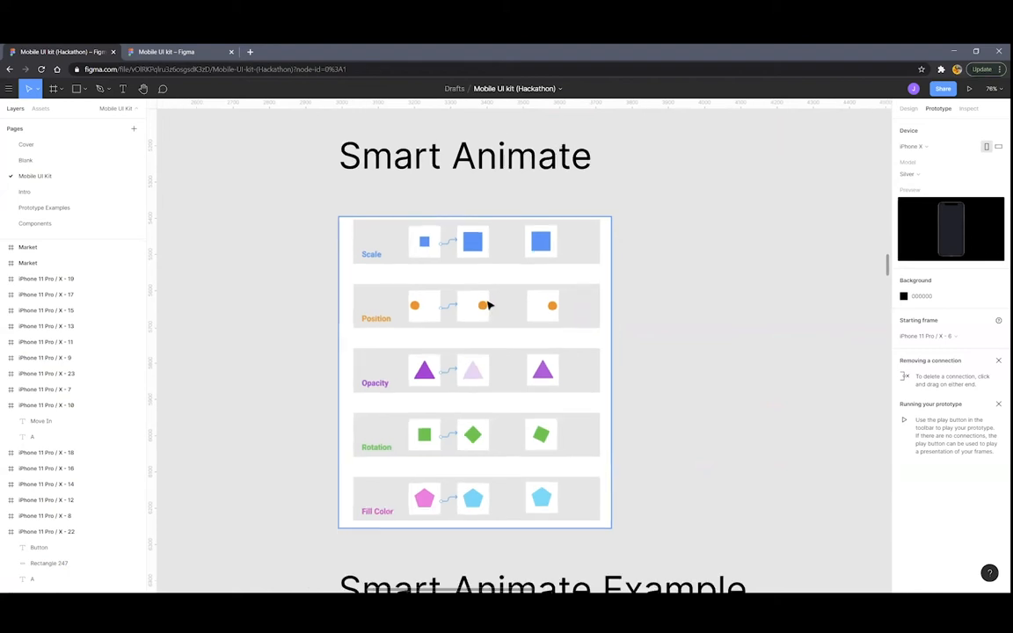
scroll(502, 307, down, 5)
scroll(506, 316, up, 5)
scroll(508, 299, up, 3)
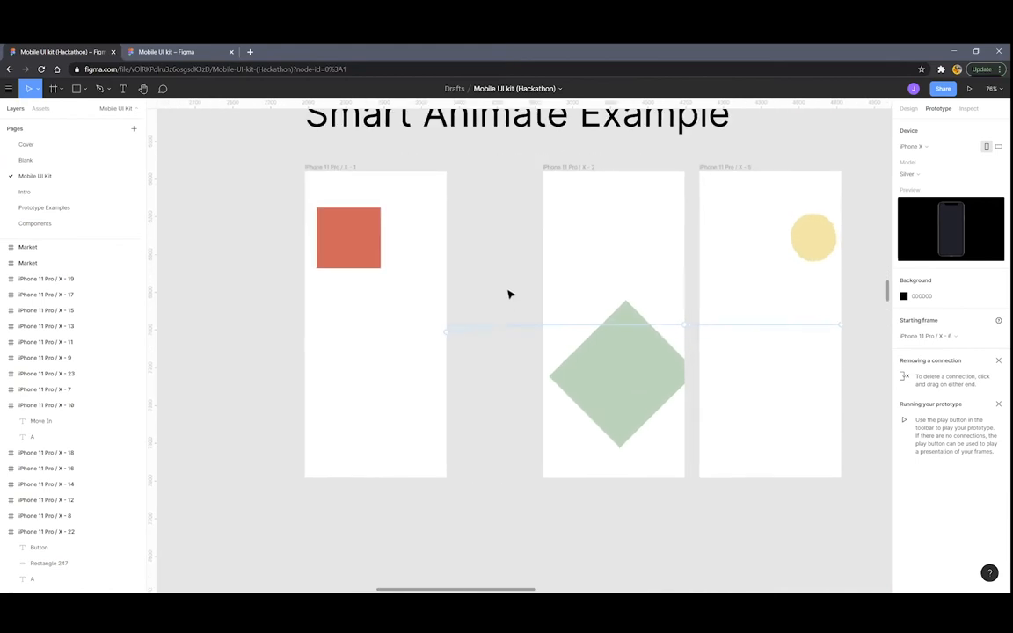
scroll(524, 287, down, 3)
scroll(524, 288, up, 2)
click(382, 255)
Inspect the three example frames and their orange square, green diamond and yellow circle
click(571, 240)
click(653, 239)
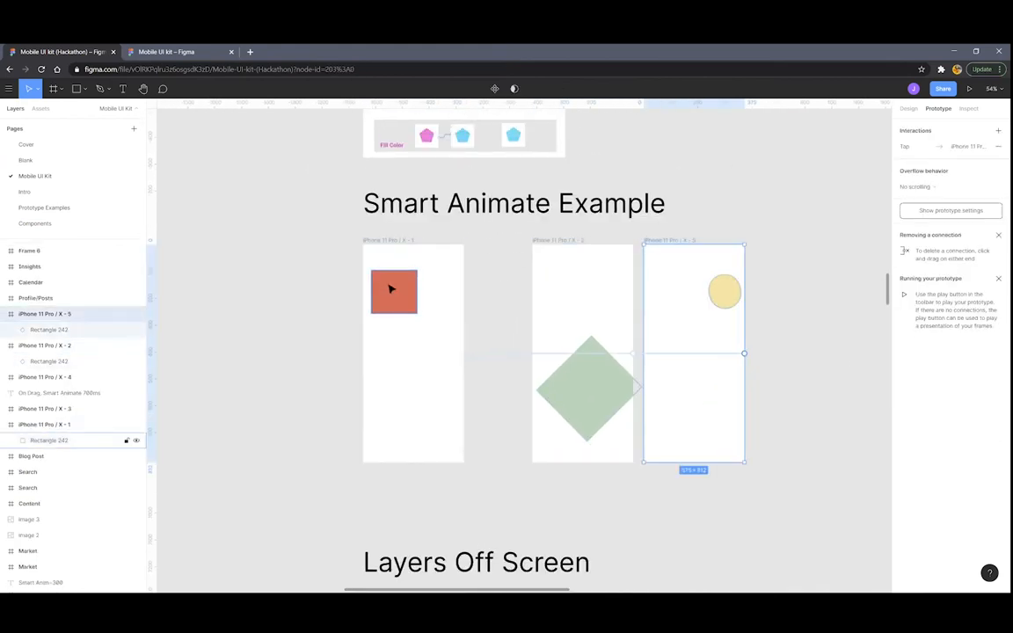
click(391, 288)
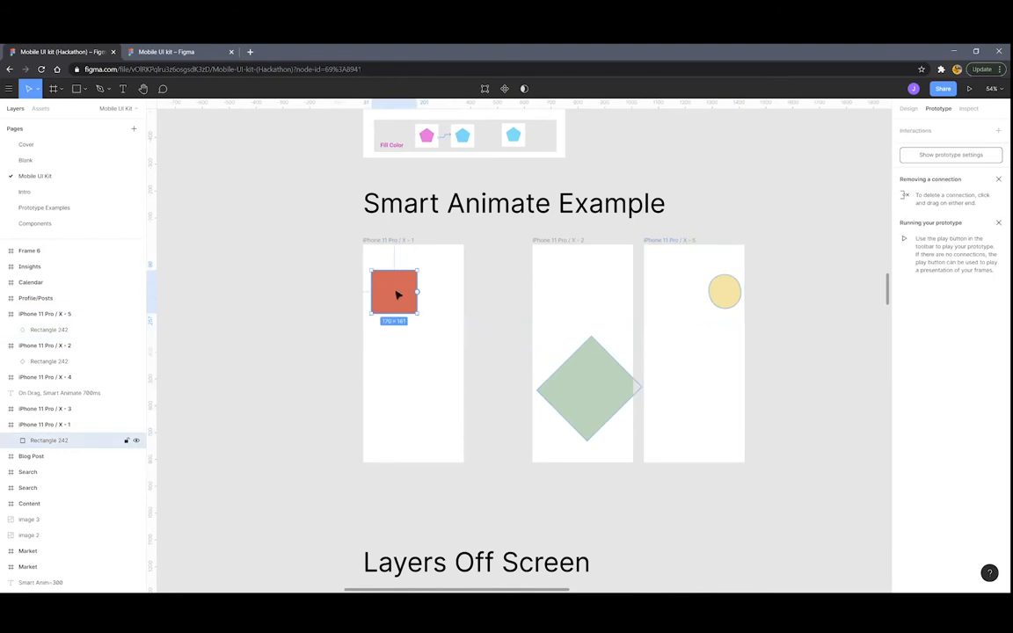
click(588, 382)
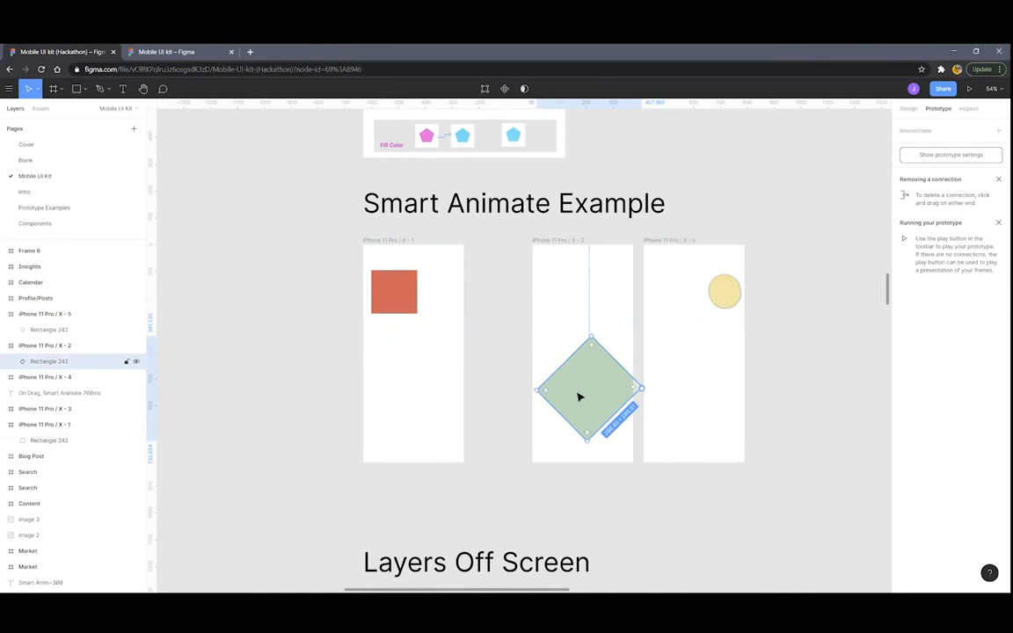
click(722, 294)
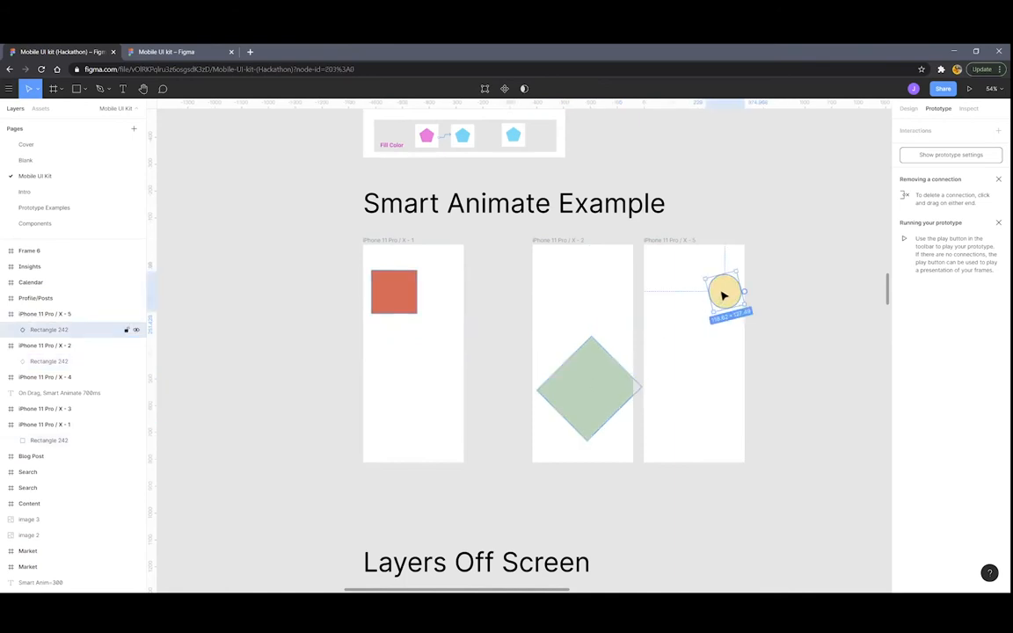
click(909, 109)
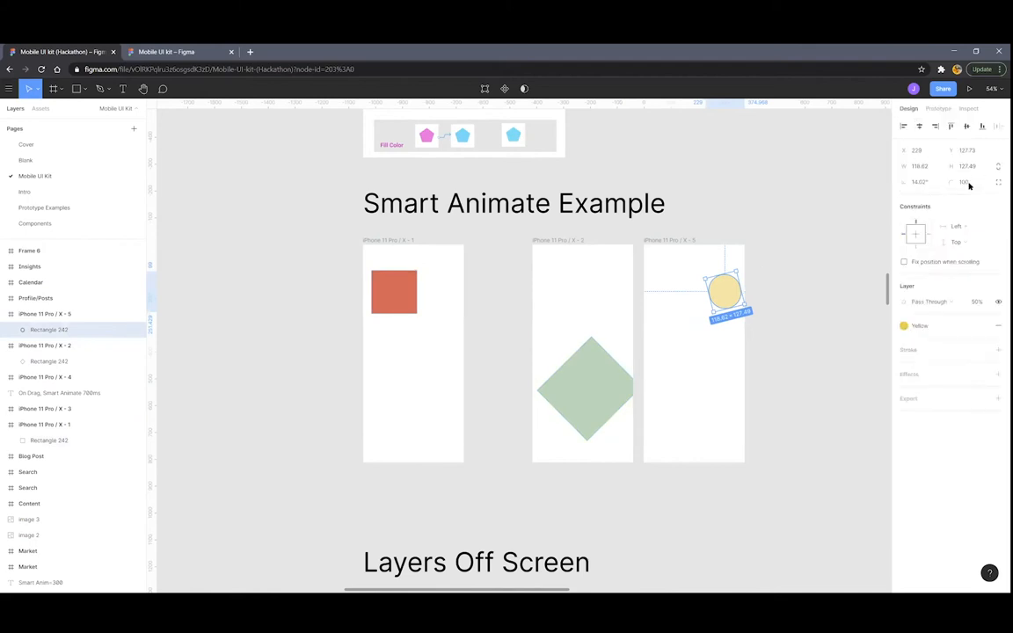
click(618, 238)
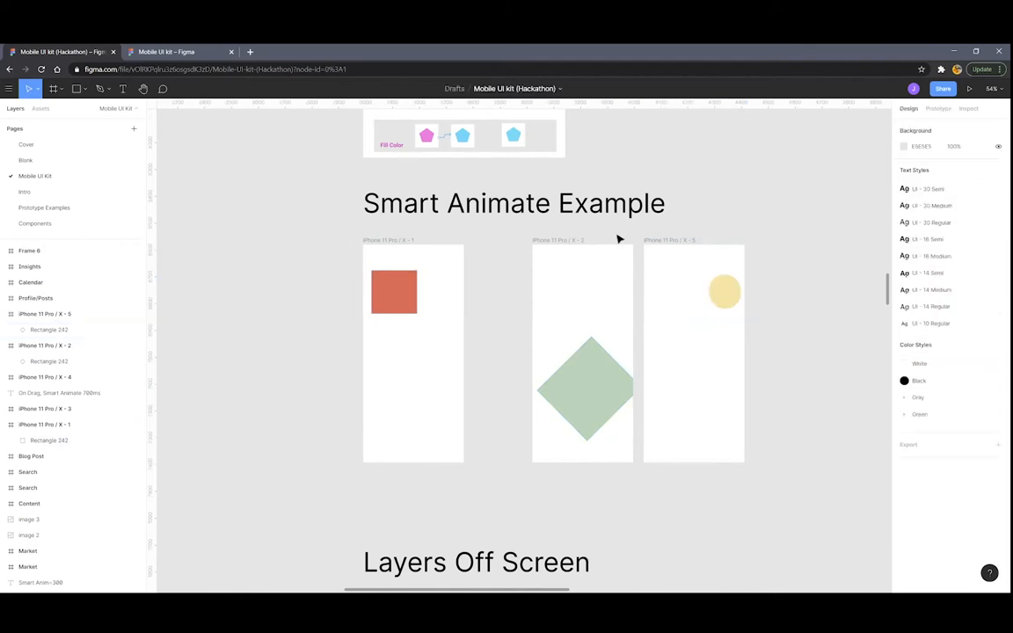
Make the first Smart Animate Example frame, iPhone 11 Pro / X - 1, the flow's starting point
scroll(439, 245, down, 5)
scroll(451, 230, up, 3)
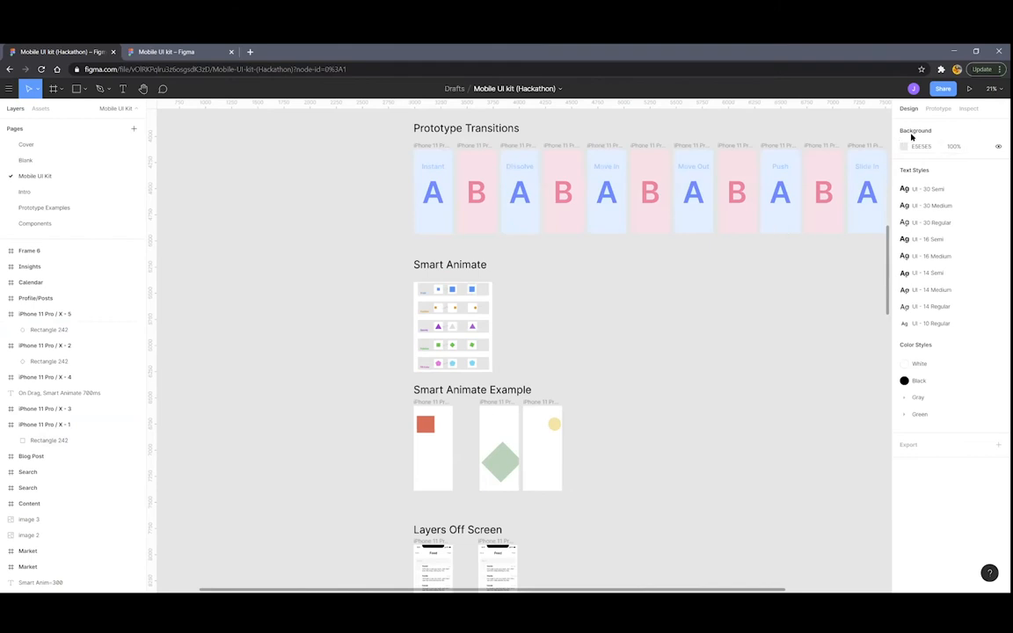
key(shift+e)
drag(406, 156, 409, 419)
scroll(478, 426, up, 3)
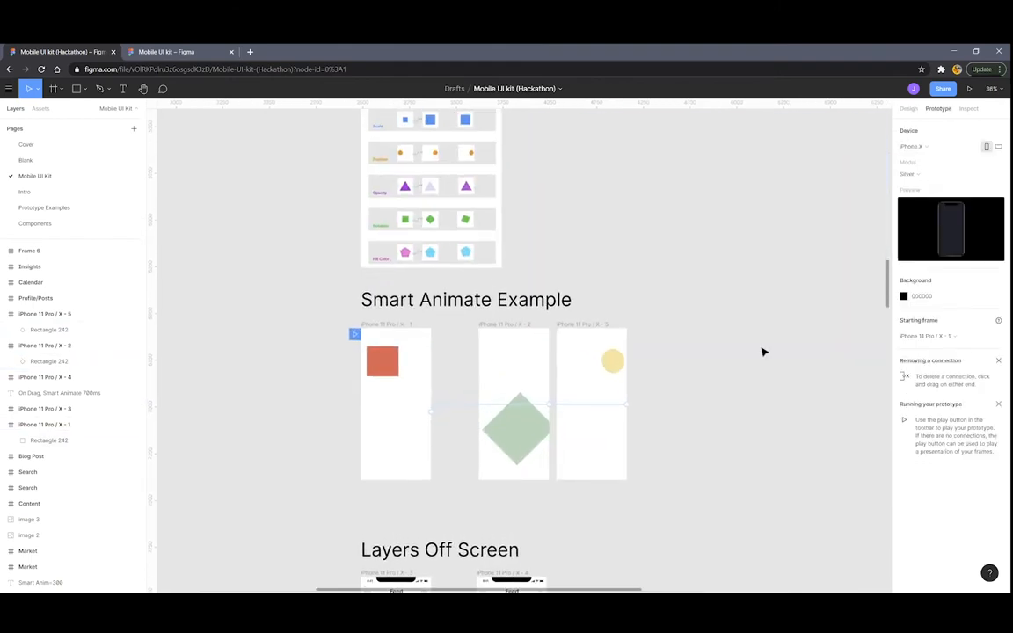
scroll(762, 343, down, 3)
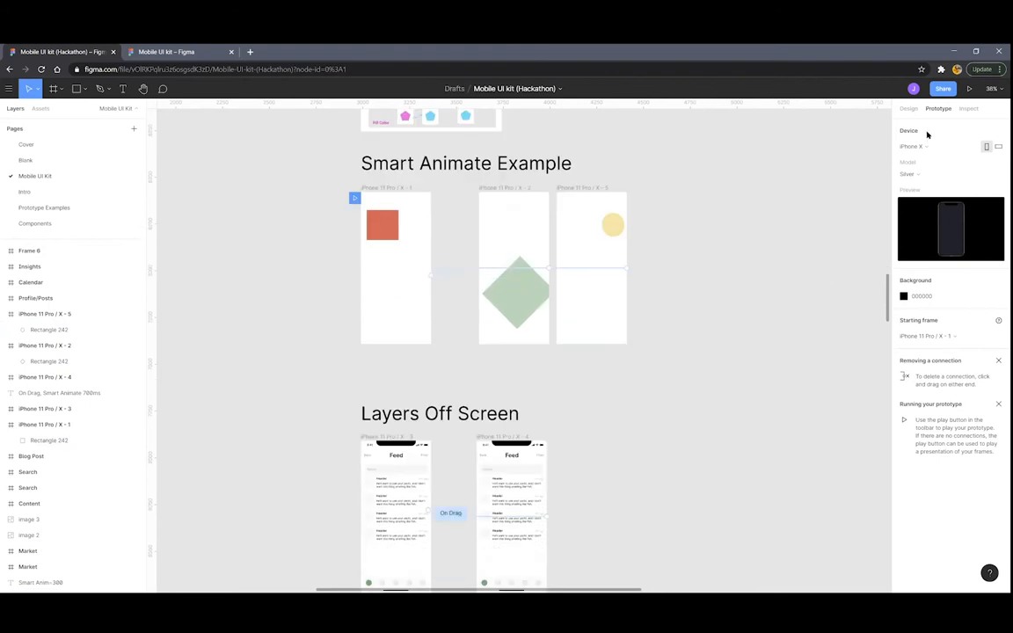
click(969, 88)
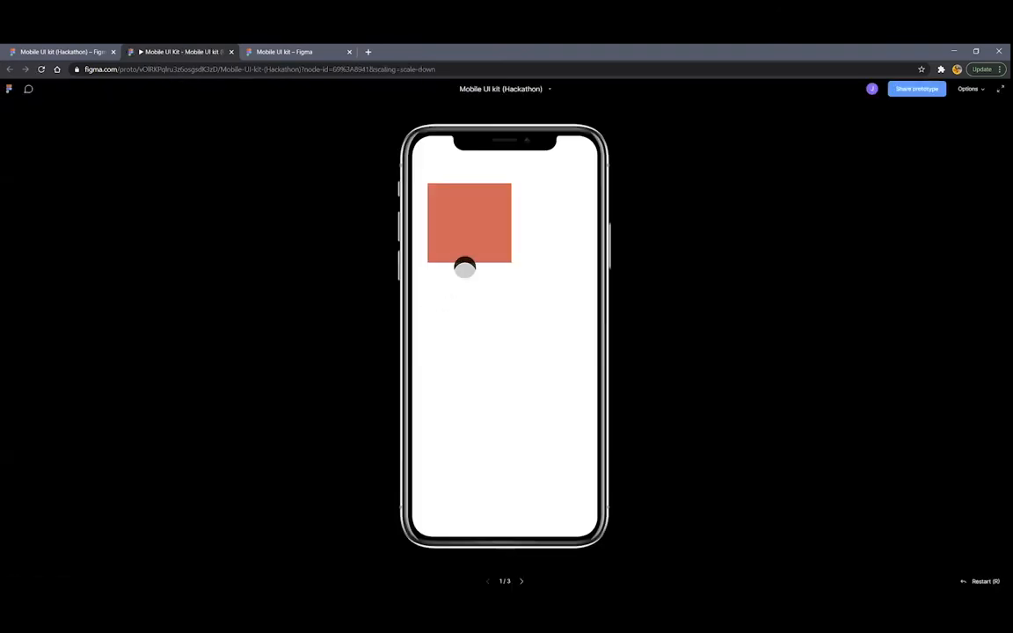
click(465, 267)
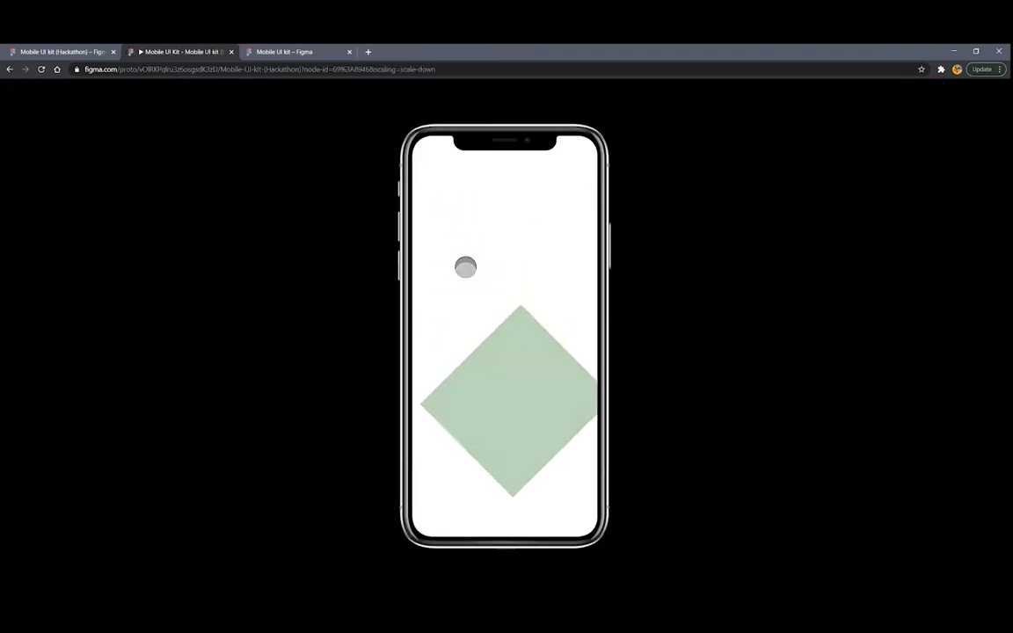
click(465, 267)
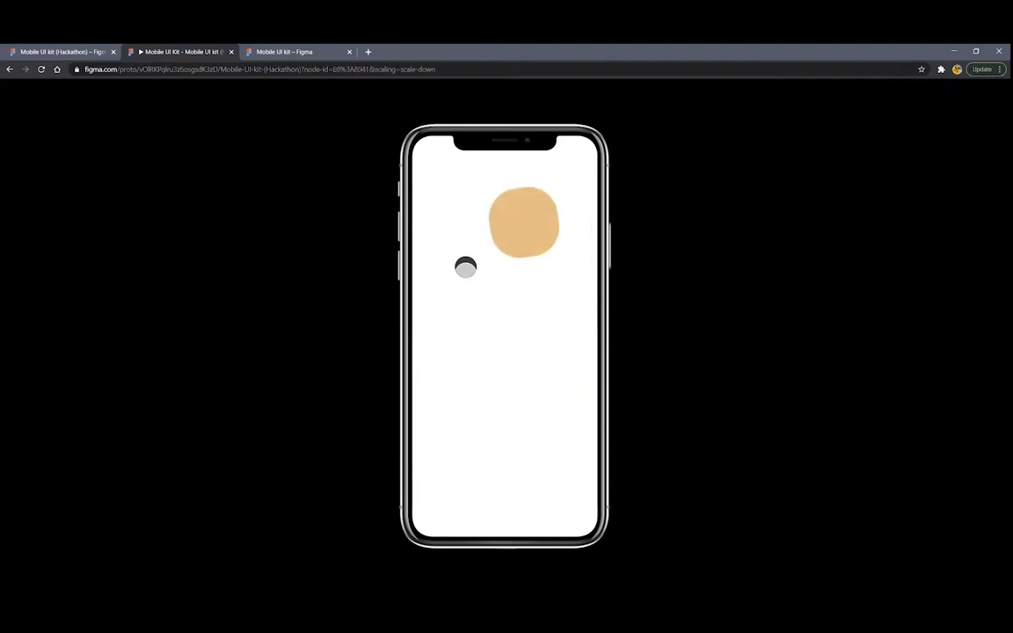
click(465, 267)
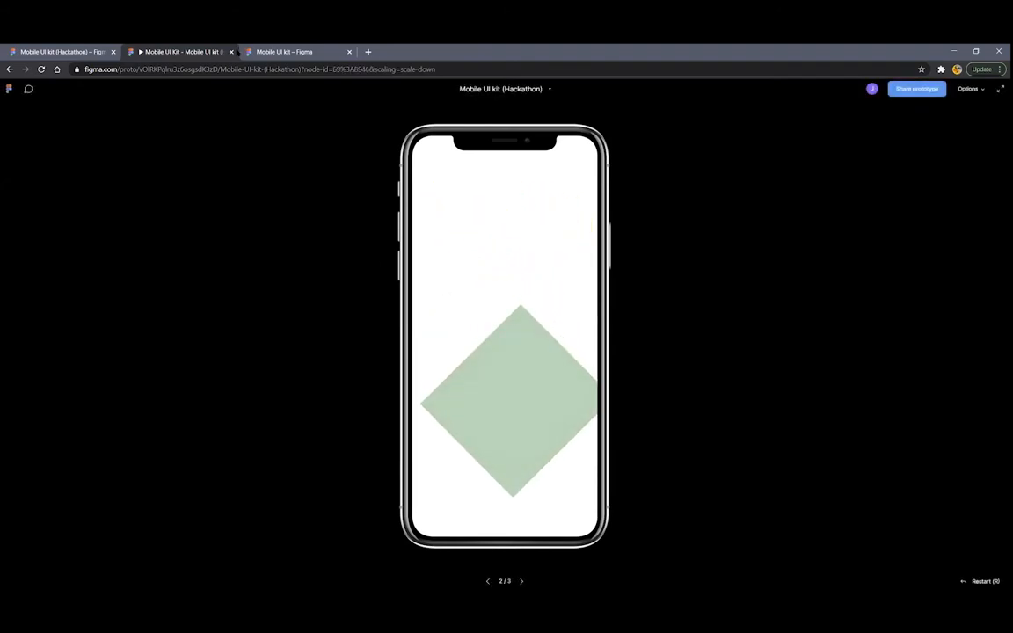
click(230, 51)
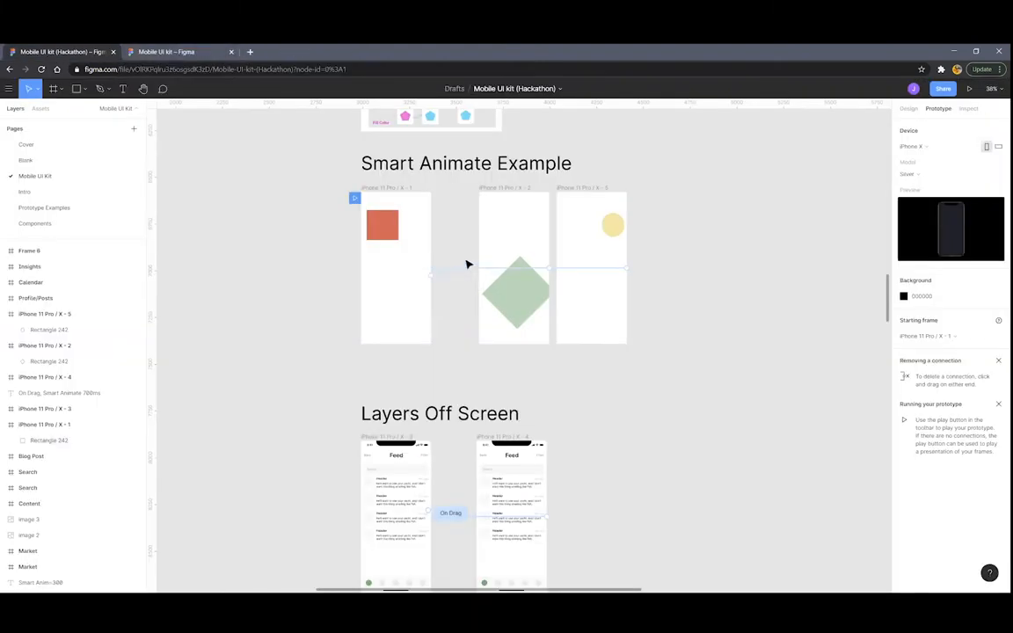
Navigate to the Layers Off Screen frames and select the Feed frame iPhone 11 Pro / X - 3
scroll(467, 264, down, 5)
scroll(452, 328, up, 5)
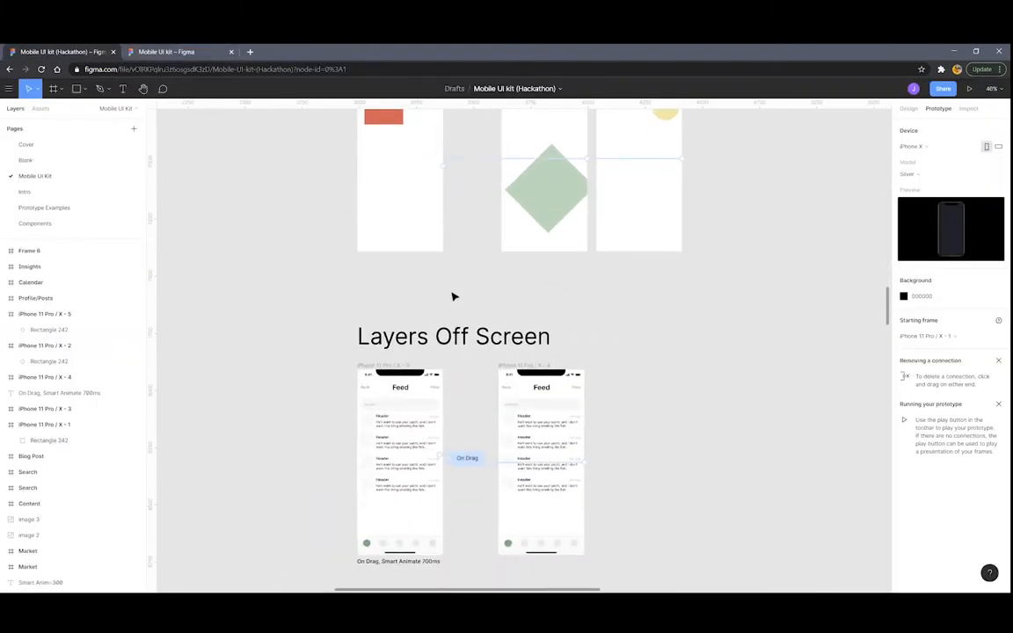
scroll(451, 296, down, 1)
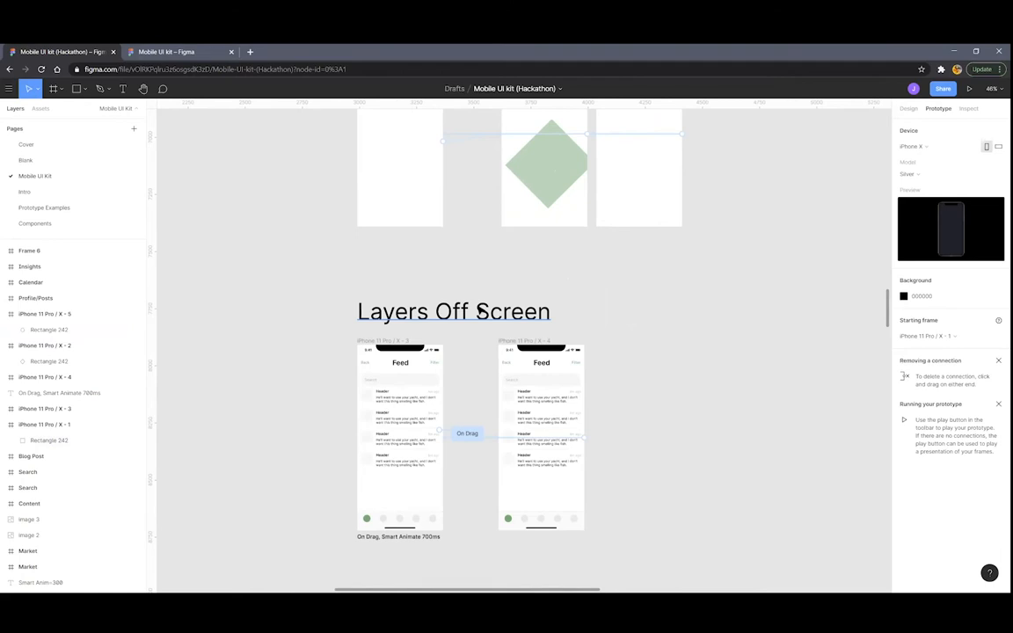
scroll(429, 344, down, 1)
scroll(429, 343, up, 3)
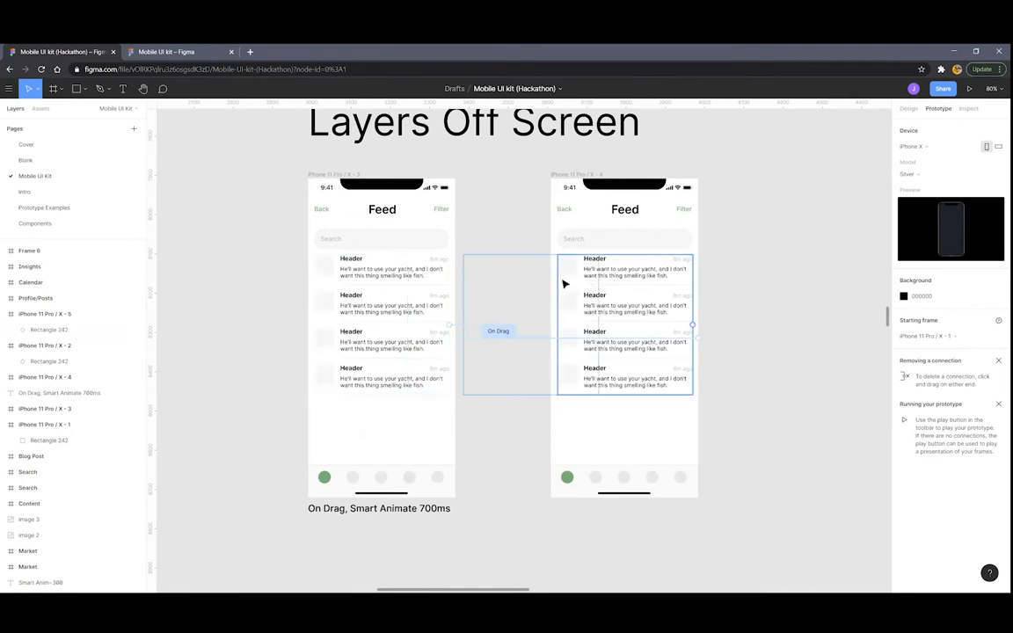
scroll(565, 285, down, 3)
scroll(581, 265, left, 2)
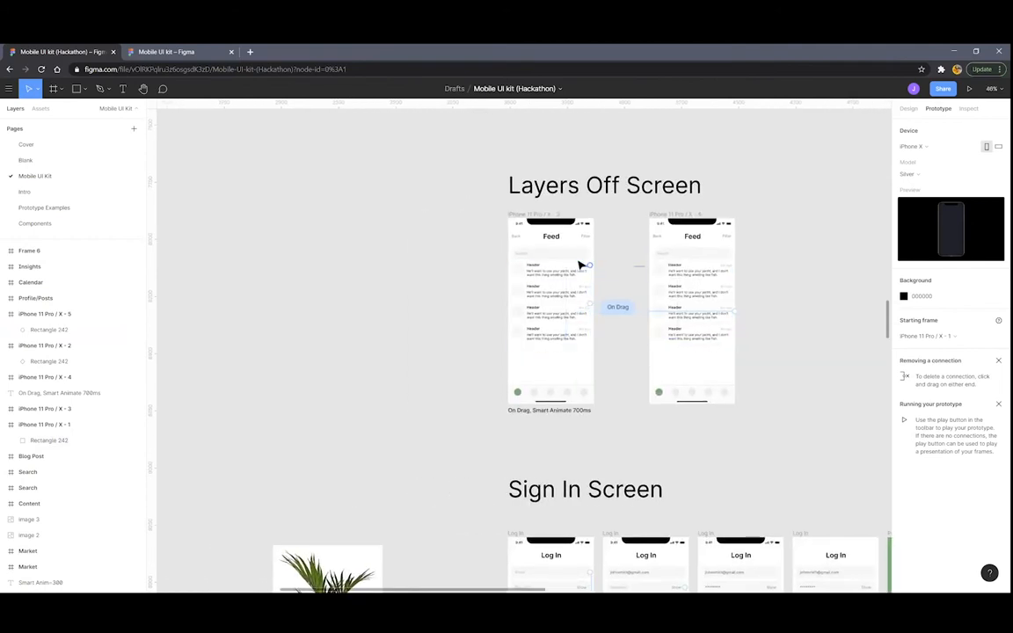
scroll(576, 261, up, 2)
scroll(567, 254, right, 1)
scroll(563, 251, down, 3)
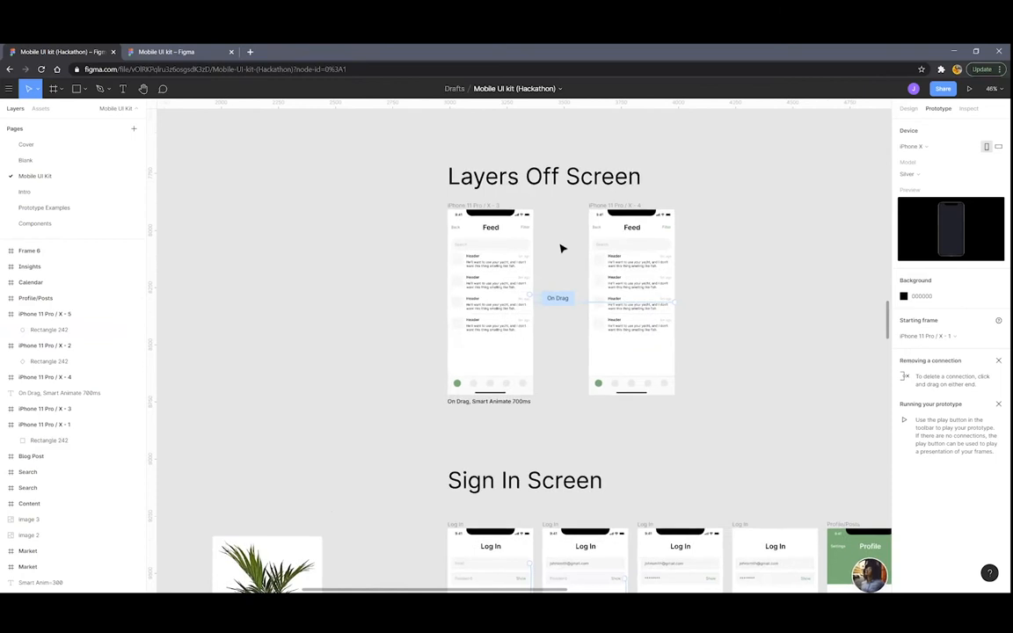
scroll(493, 241, right, 2)
scroll(448, 237, up, 2)
scroll(393, 211, up, 3)
click(312, 190)
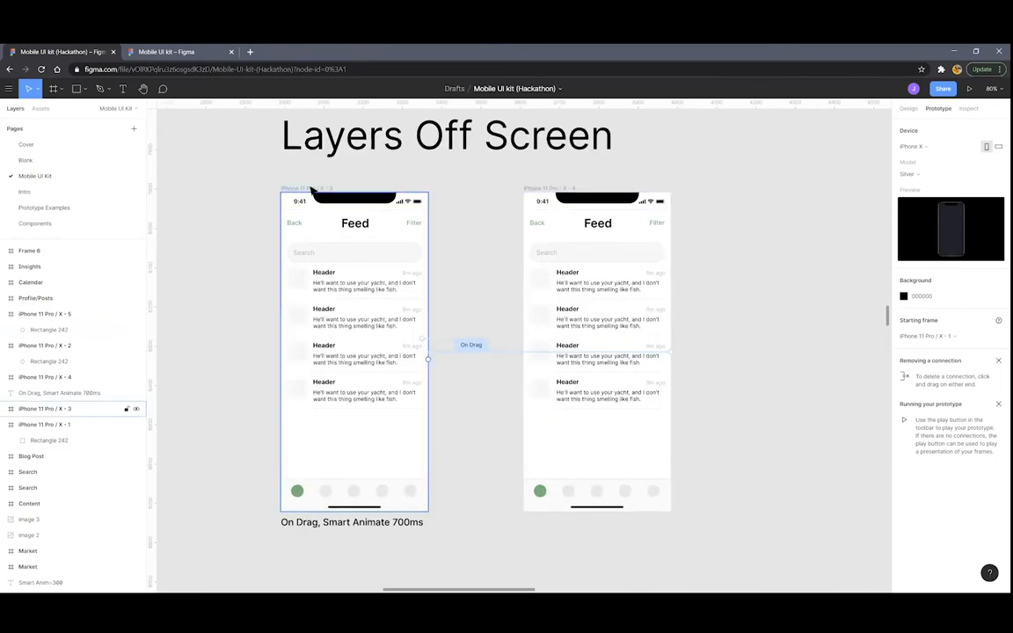
Move the prototype starting-point flag onto iPhone 11 Pro / X - 3
scroll(581, 236, down, 4)
scroll(495, 242, up, 5)
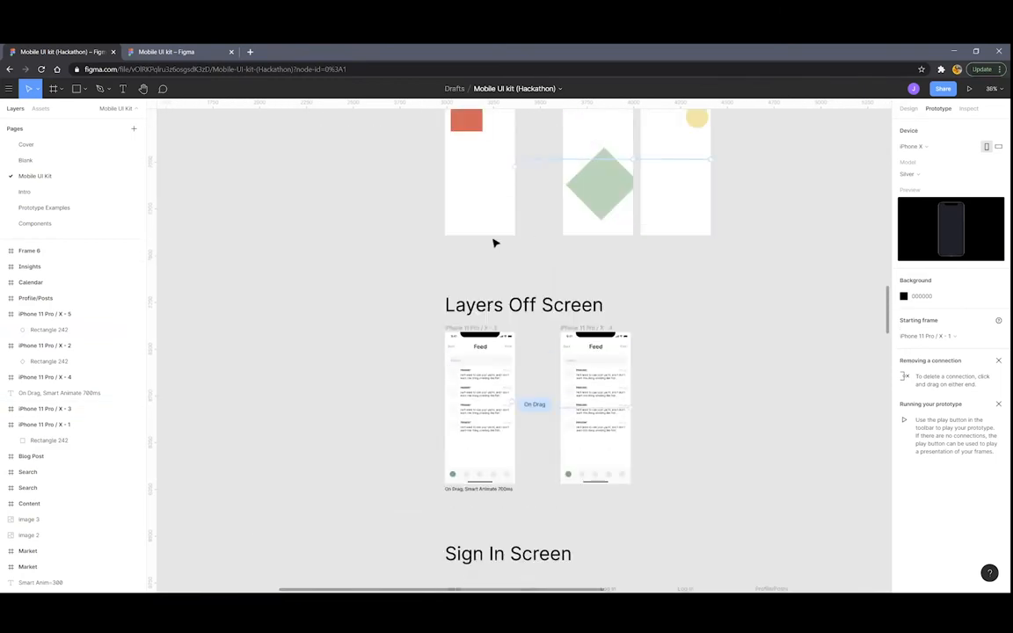
drag(439, 284, 434, 532)
scroll(665, 378, down, 2)
scroll(665, 378, down, 3)
click(967, 89)
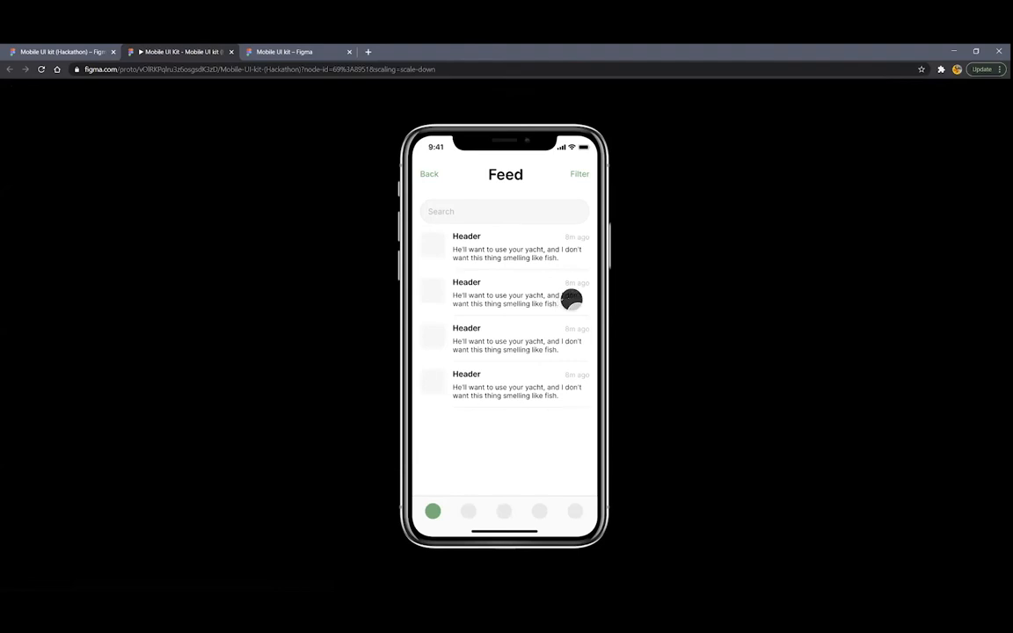
drag(584, 301, 486, 307)
click(232, 51)
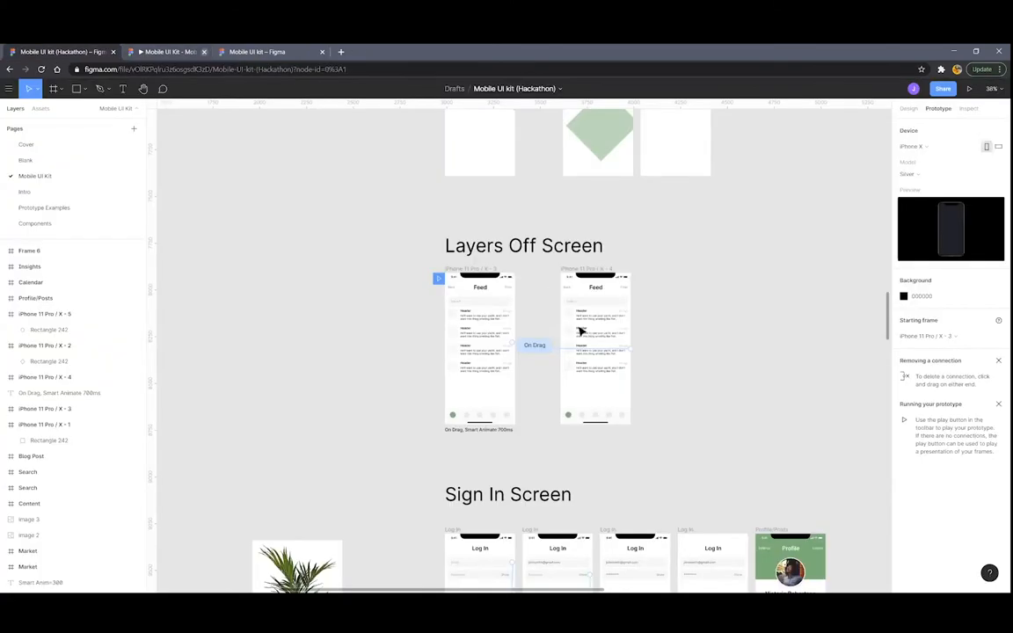
scroll(601, 323, down, 3)
scroll(588, 317, down, 5)
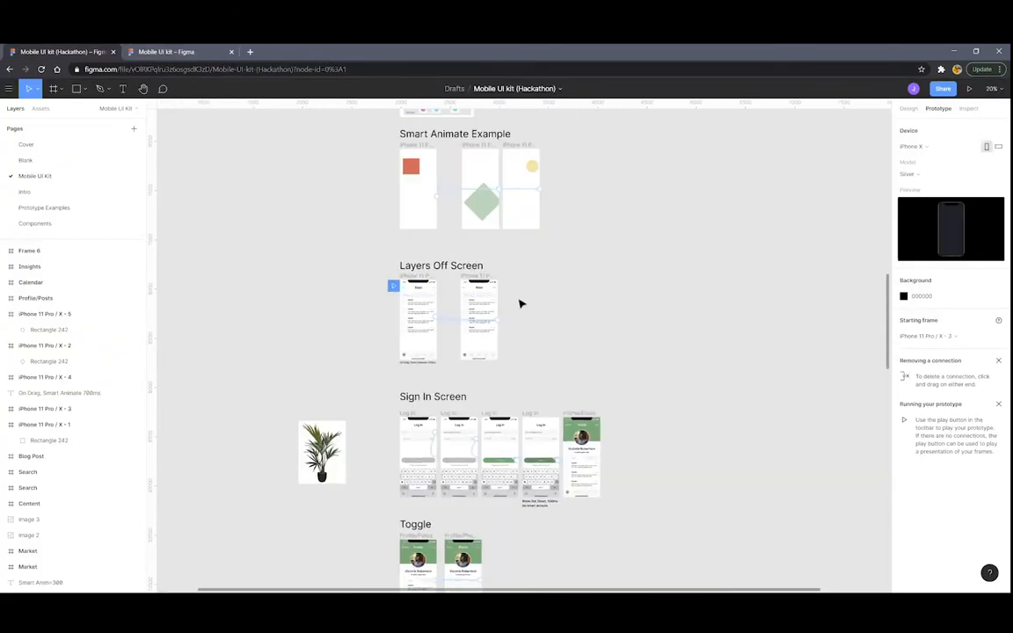
scroll(432, 282, up, 10)
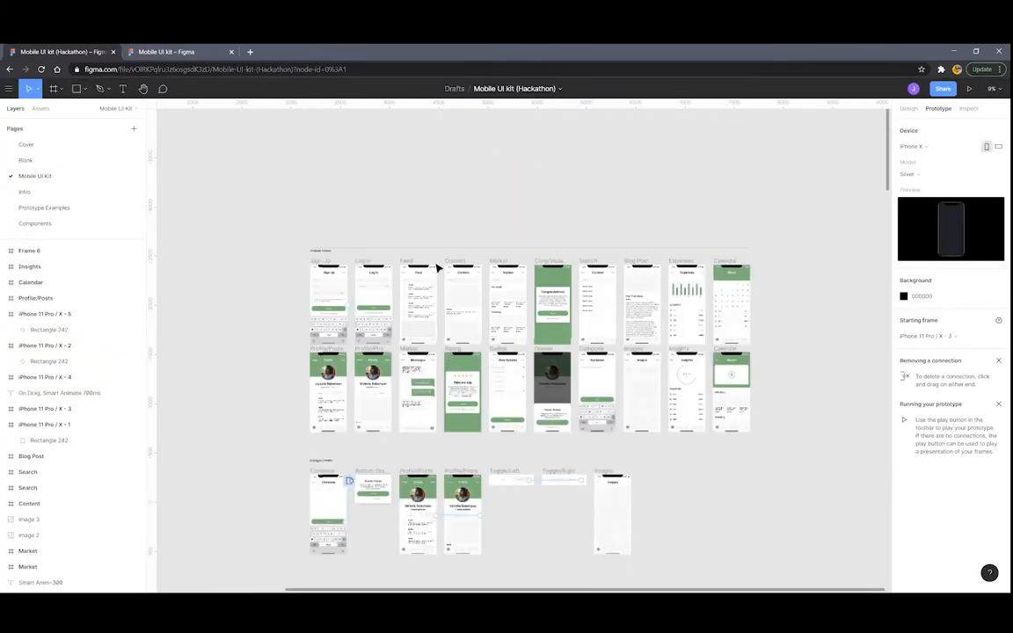
scroll(472, 257, up, 1)
scroll(535, 219, up, 2)
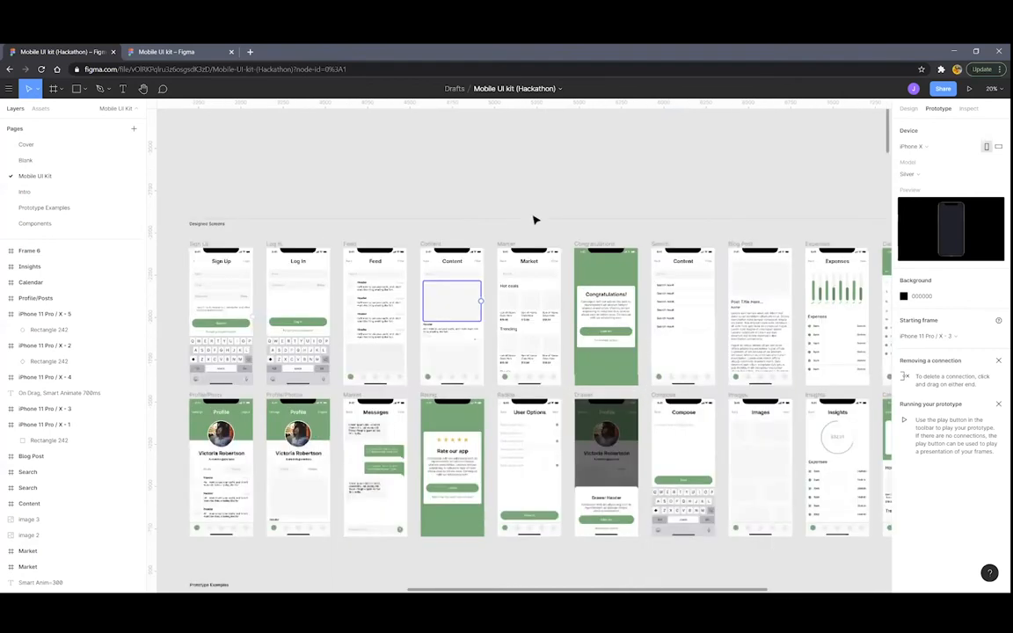
scroll(535, 219, up, 3)
scroll(538, 246, up, 1)
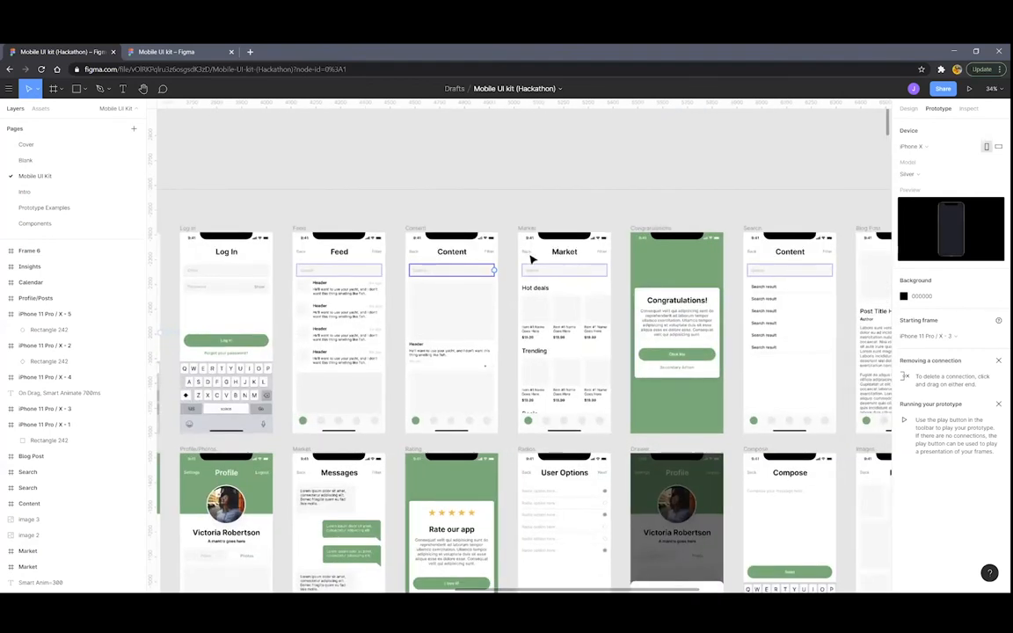
scroll(542, 263, left, 1)
scroll(545, 385, left, 3)
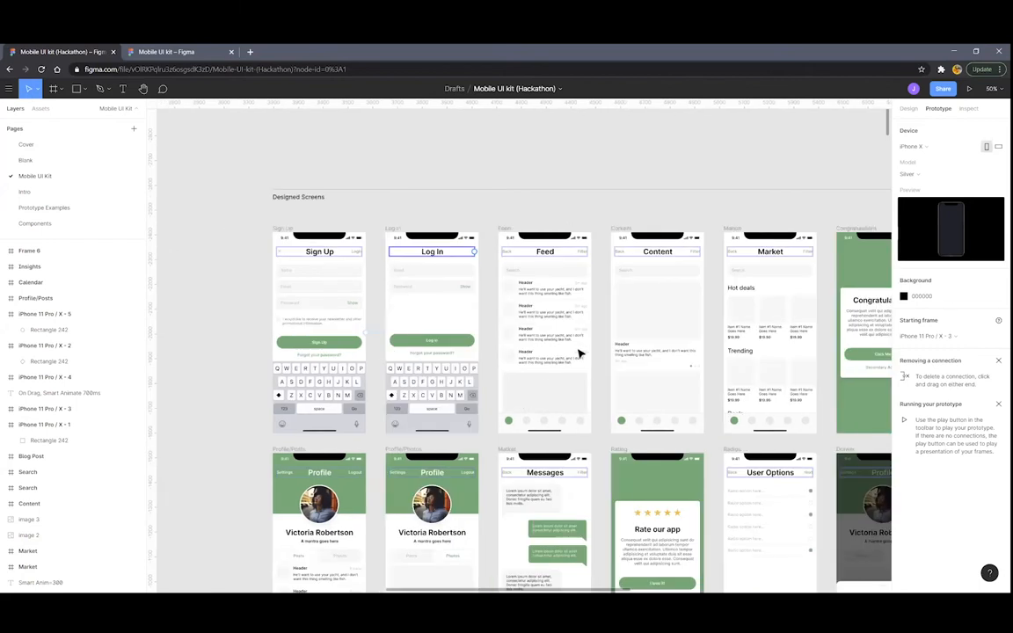
scroll(472, 334, up, 2)
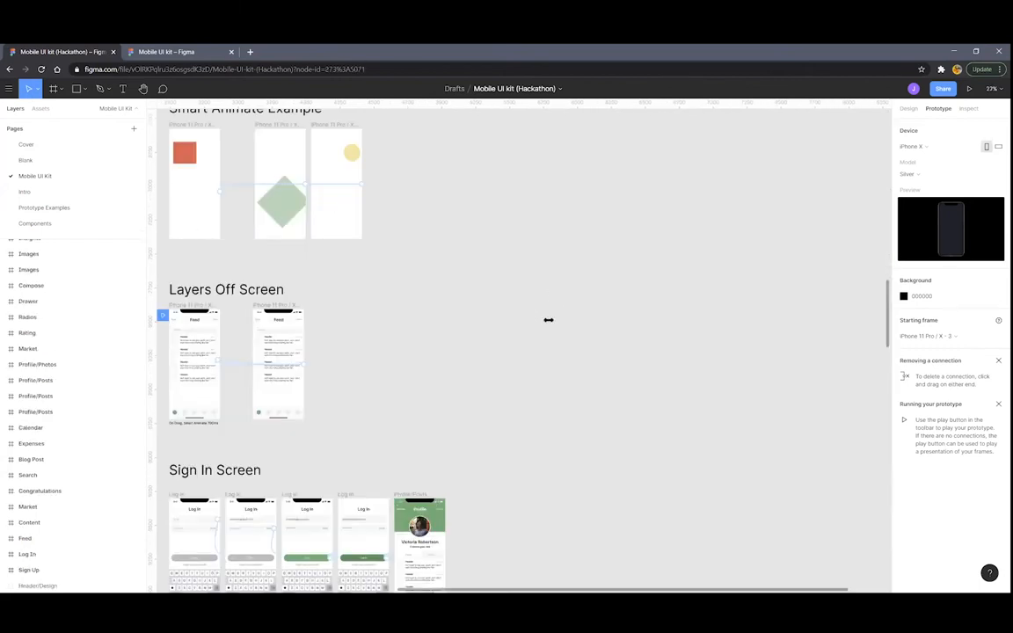
Paste the copied Feed frame and duplicate it with Ctrl+D to get two Feed screens
key(ctrl+v)
scroll(545, 319, up, 5)
key(ctrl+d)
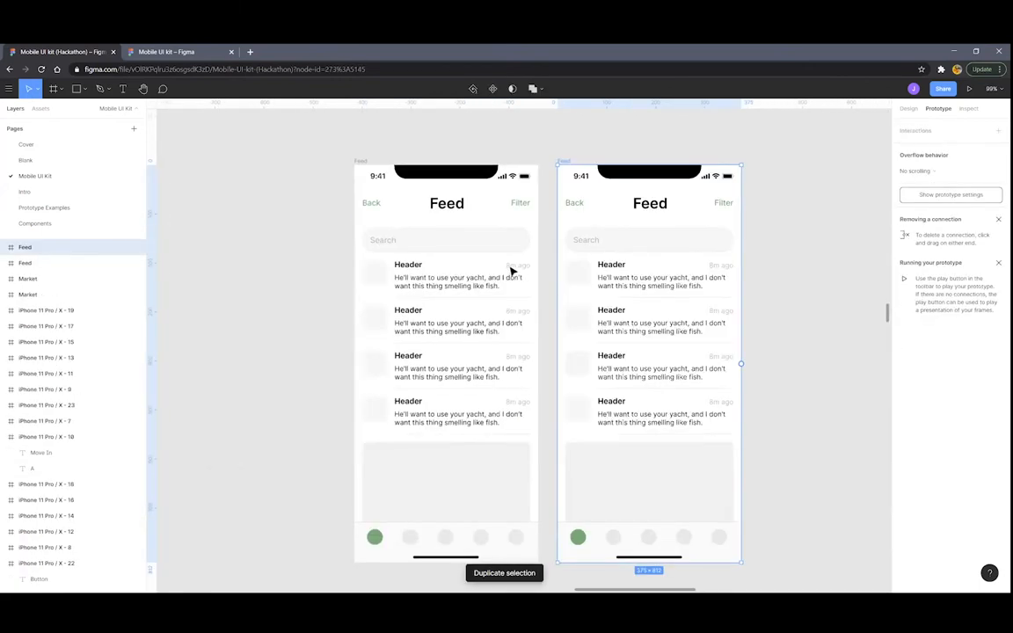
scroll(512, 272, down, 3)
click(428, 205)
click(540, 205)
scroll(539, 252, up, 2)
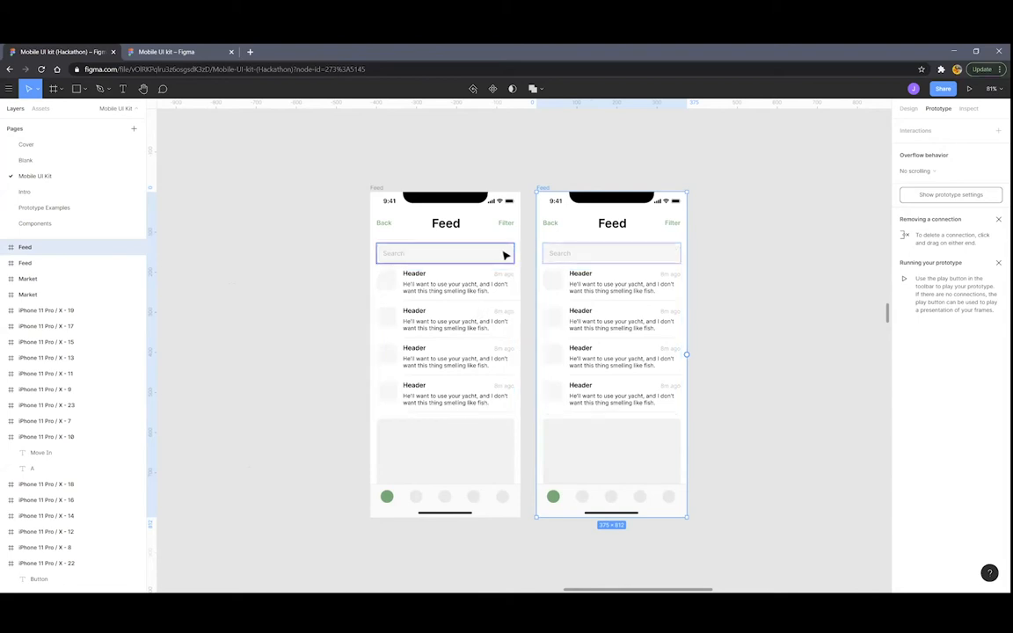
Rename the right frame's feed list group to Content Blocks 2
click(554, 319)
click(470, 321)
click(563, 320)
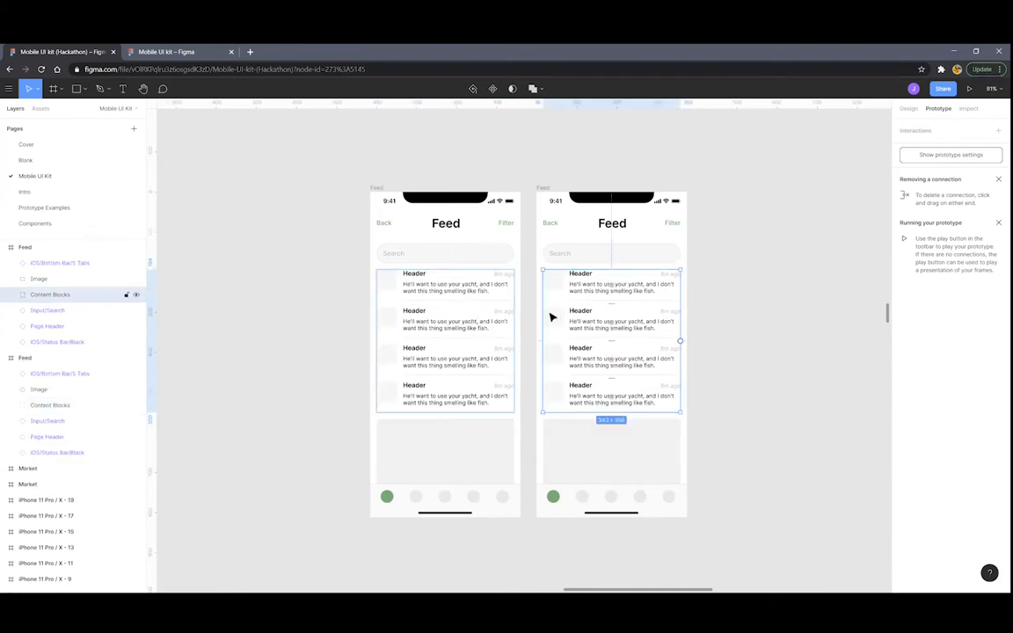
click(475, 325)
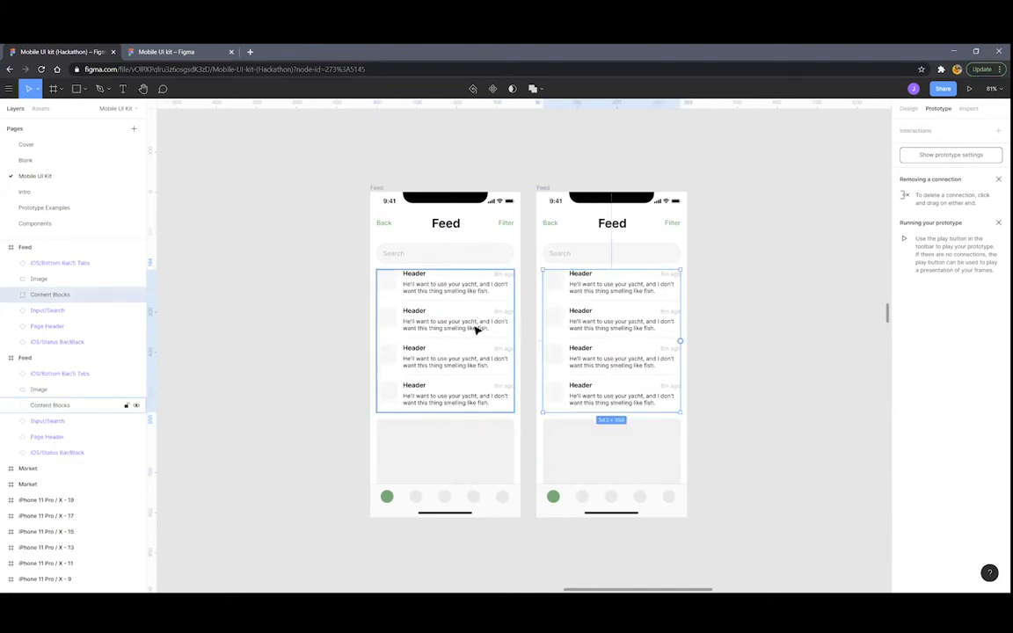
click(567, 321)
double_click(74, 296)
click(115, 299)
key(Return)
click(373, 188)
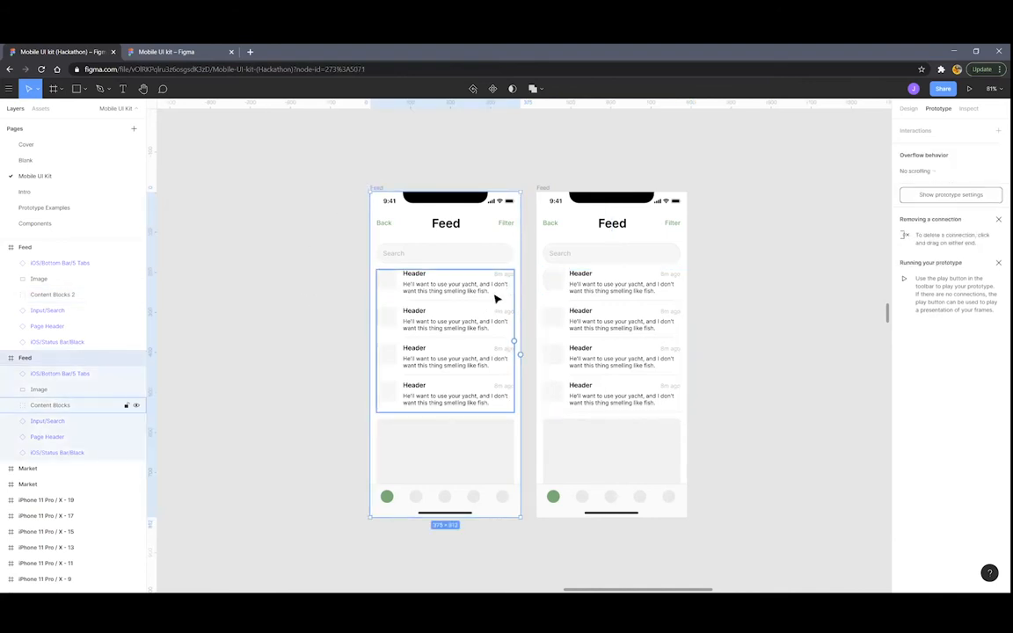
click(546, 164)
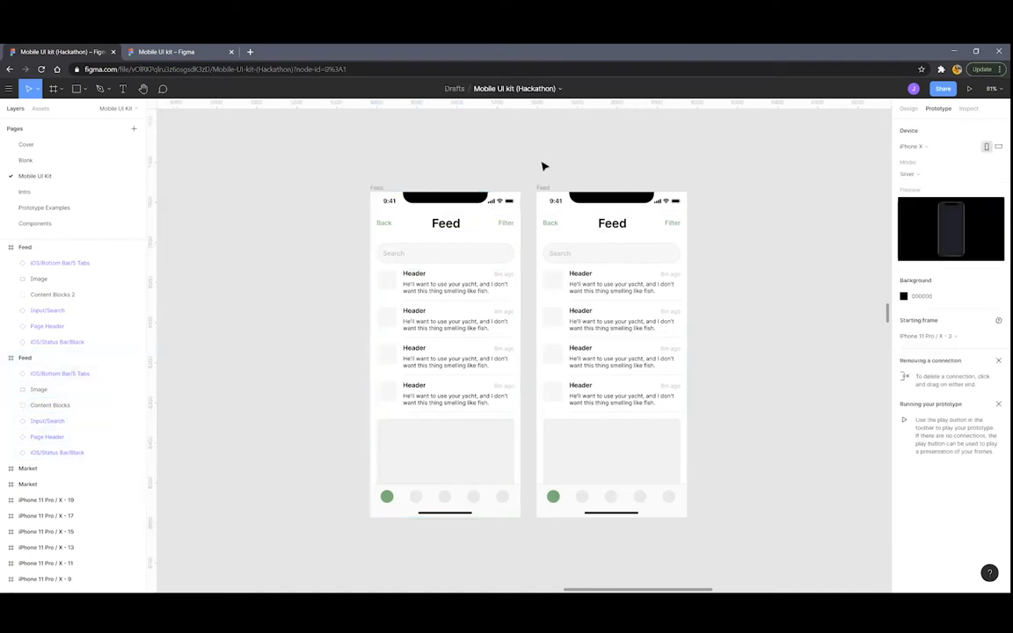
Paste a copy of Content Blocks 2 into the left Feed frame, just past its right edge
scroll(554, 325, up, 3)
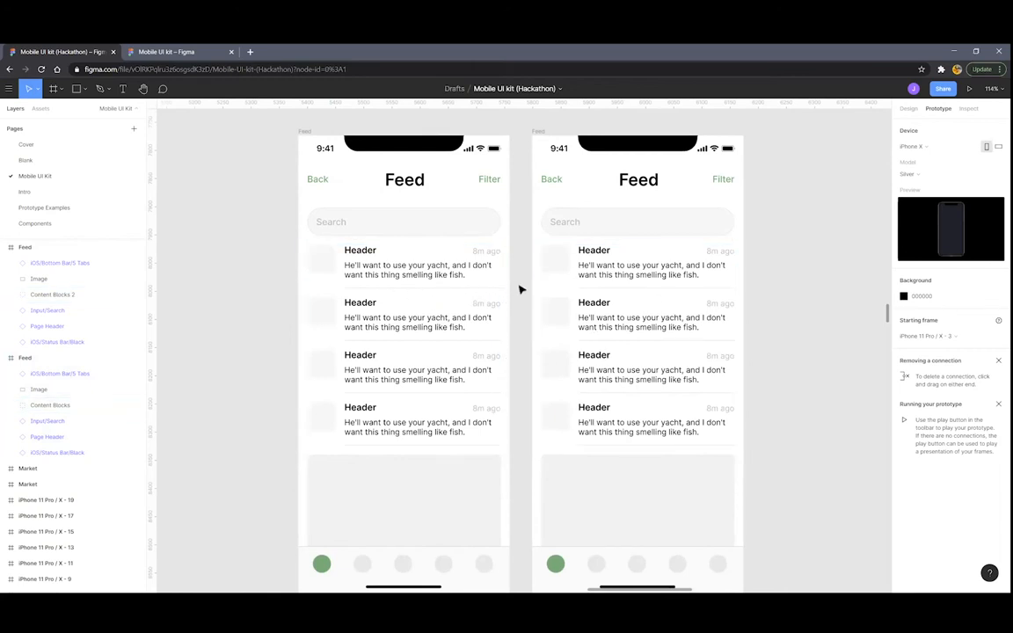
click(614, 282)
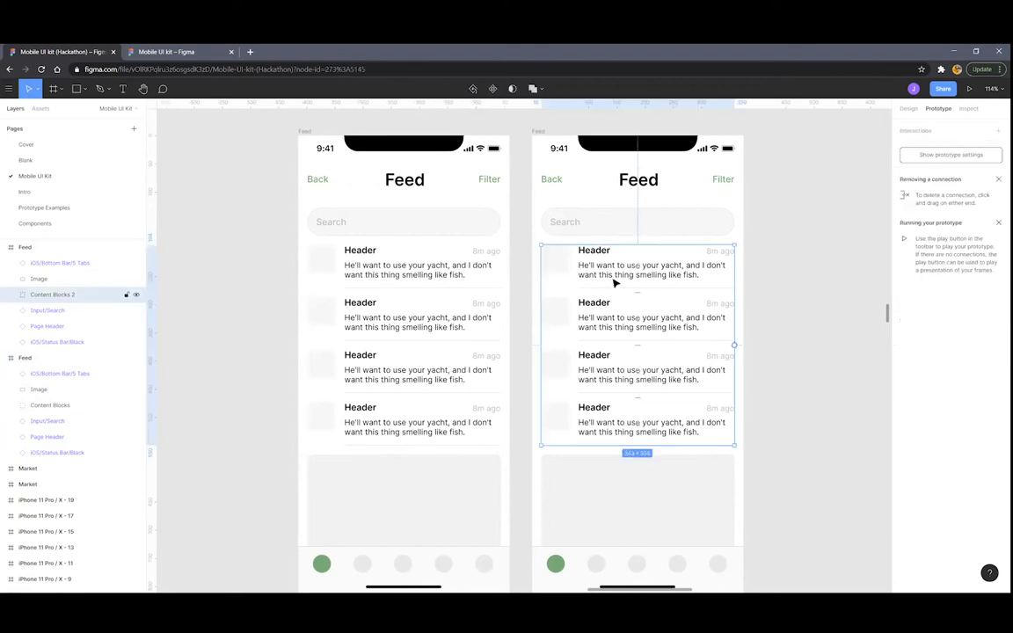
click(307, 132)
key(ctrl+v)
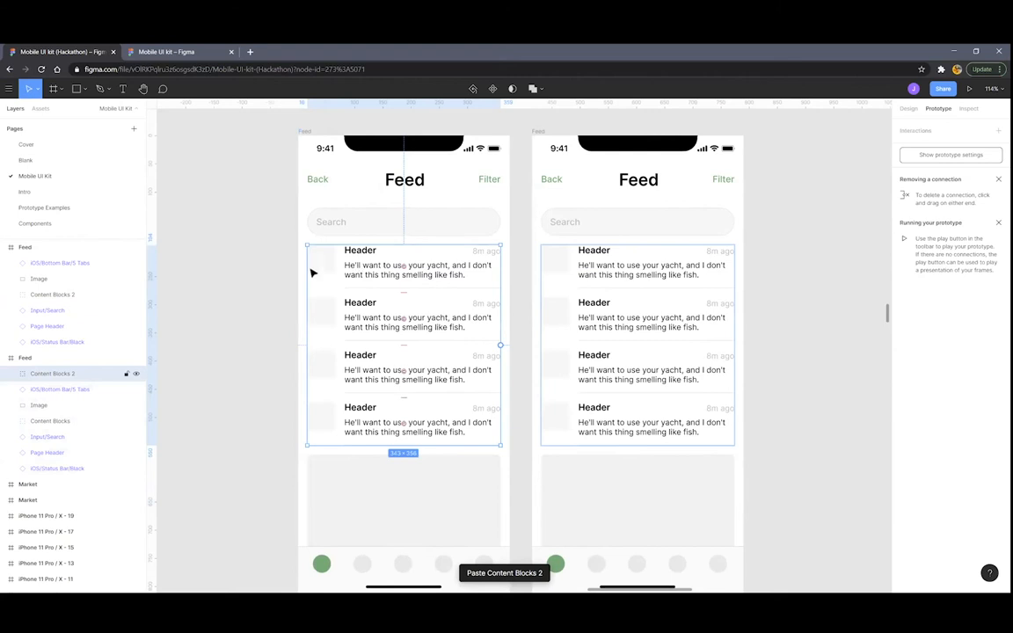
drag(339, 270, 490, 270)
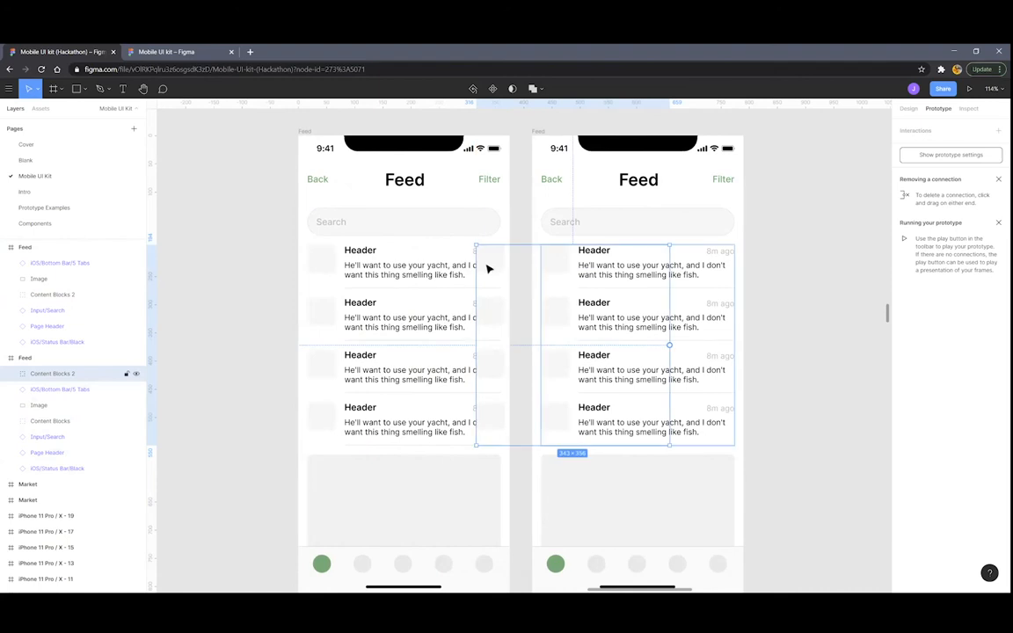
key(Right)
key(Right)
key(Right)
key(Right)
key(Right)
key(Right)
key(Right)
key(Right)
key(Right)
key(Right)
key(Right)
key(Right)
key(Right)
key(Right)
key(Right)
key(Right)
key(Right)
key(Right)
key(Right)
key(Right)
key(Right)
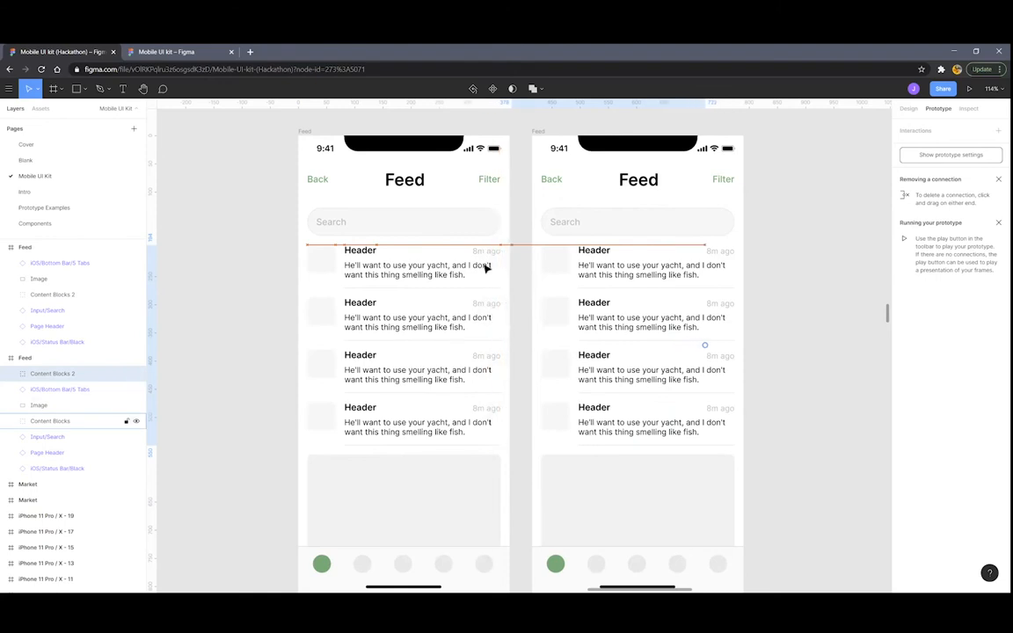
Set the pasted Content Blocks 2 group's layer opacity to 0%
click(909, 109)
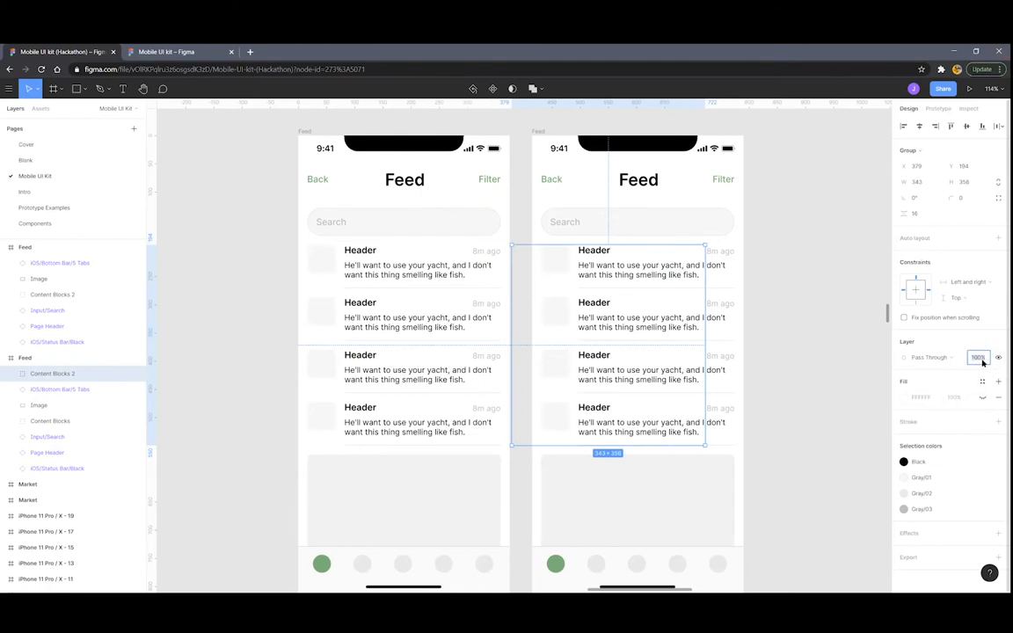
text(0)
key(Return)
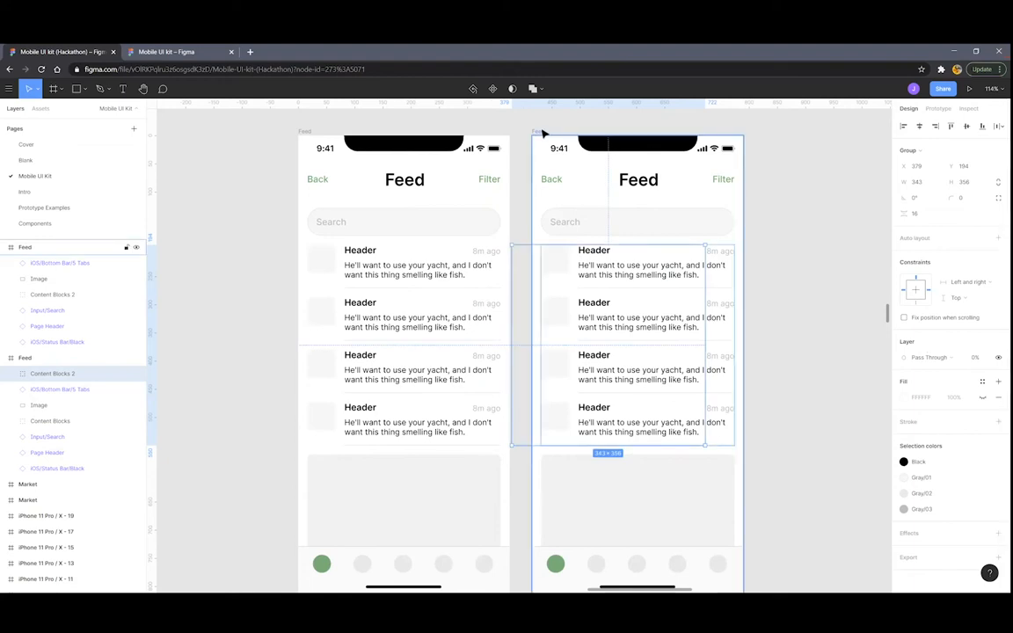
click(542, 133)
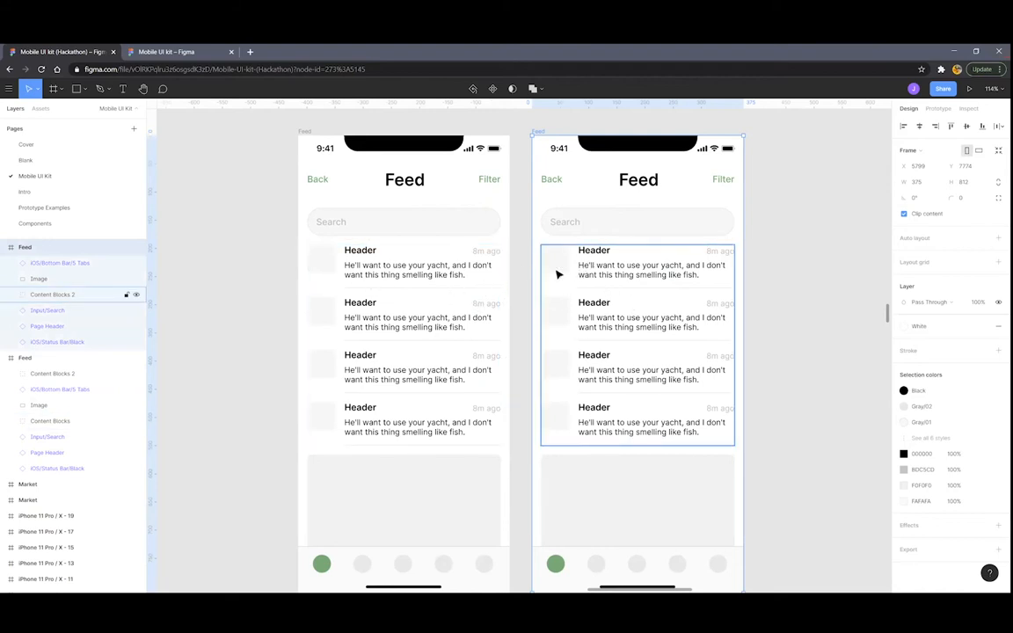
Paste the left frame's Content Blocks into the right frame, off its left edge at 0% opacity
click(431, 282)
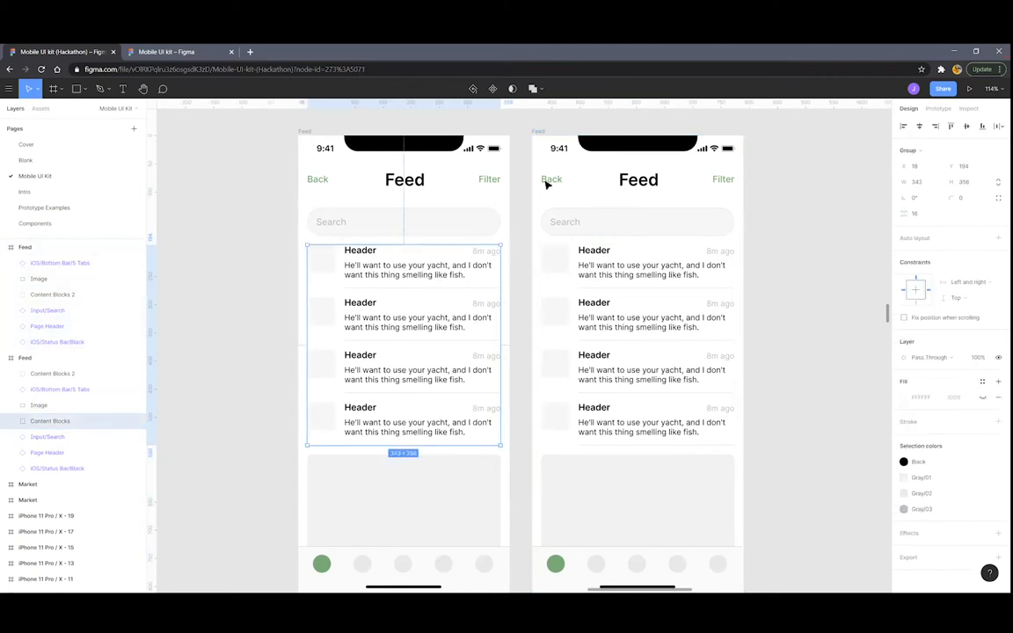
click(544, 131)
key(ctrl+v)
drag(717, 285, 546, 276)
key(Left)
key(Left)
key(Left)
key(Left)
key(Left)
key(Left)
key(Left)
key(Left)
key(Left)
key(Left)
key(Left)
key(Left)
key(Left)
key(Left)
key(Left)
key(Left)
key(Left)
key(Left)
key(Left)
key(Left)
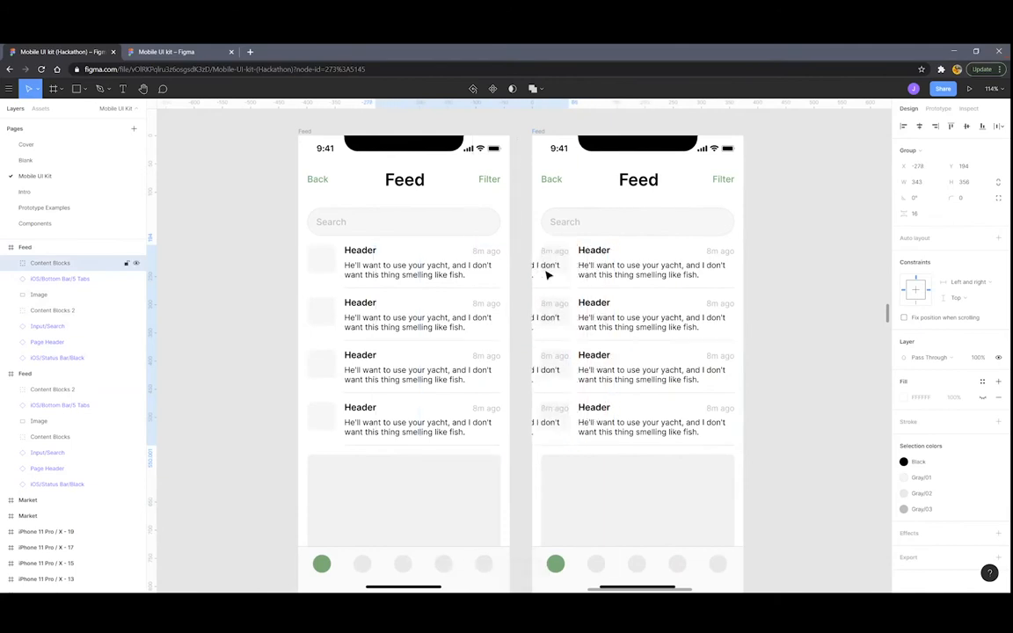
key(Right)
key(Right)
key(Right)
key(Right)
key(Right)
key(Right)
key(Right)
key(Right)
key(Right)
key(Right)
key(Right)
key(Right)
key(Right)
key(Right)
key(Right)
key(Right)
key(Right)
key(Right)
key(Right)
key(Right)
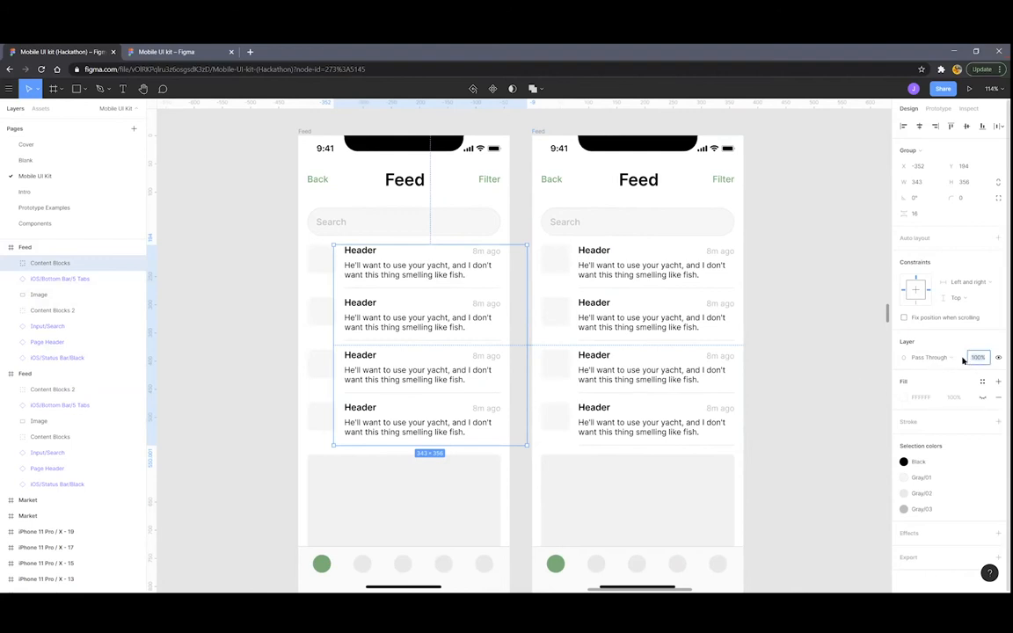
text(0)
key(Return)
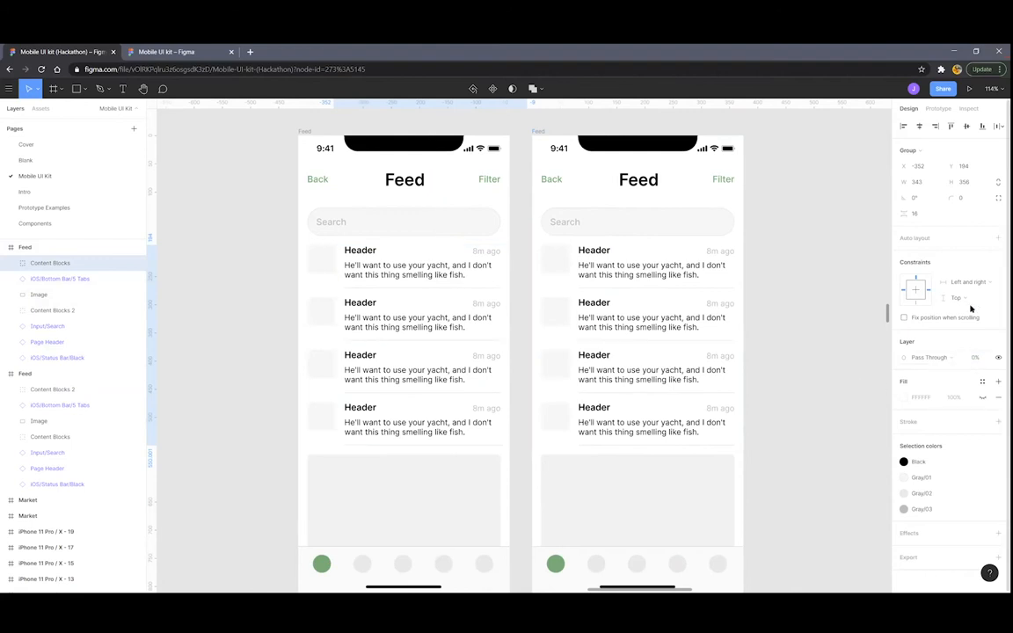
Switch to the Prototype tab and select the left Feed frame's Content Blocks group
click(938, 109)
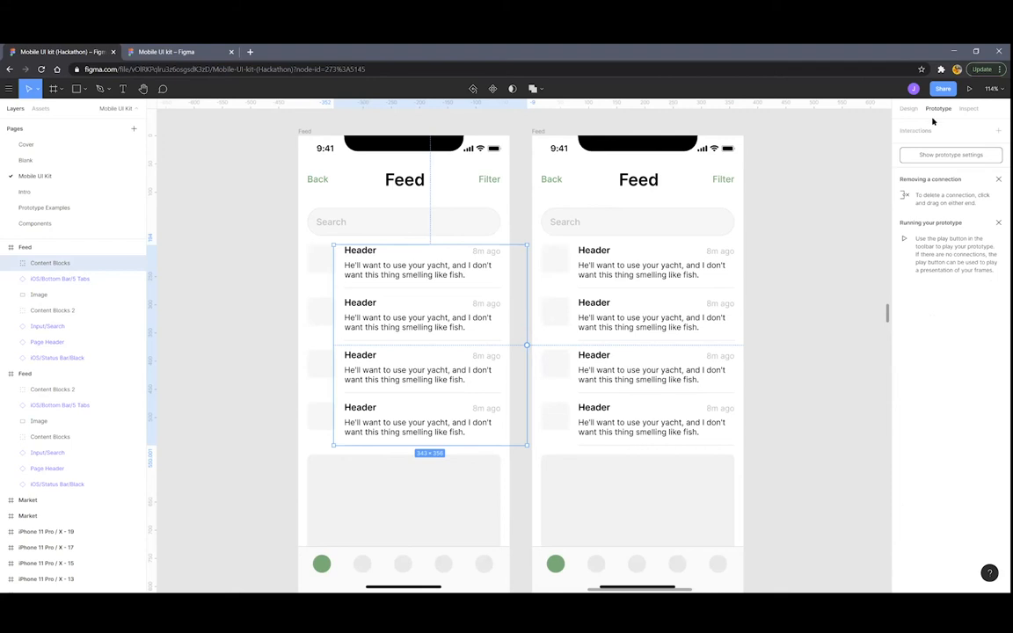
click(306, 133)
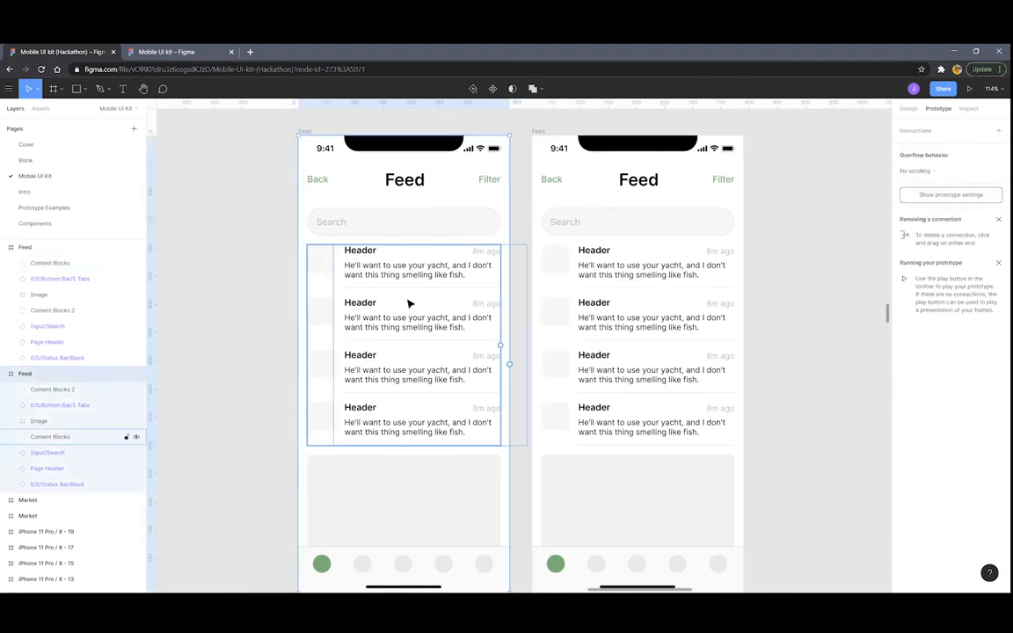
click(369, 286)
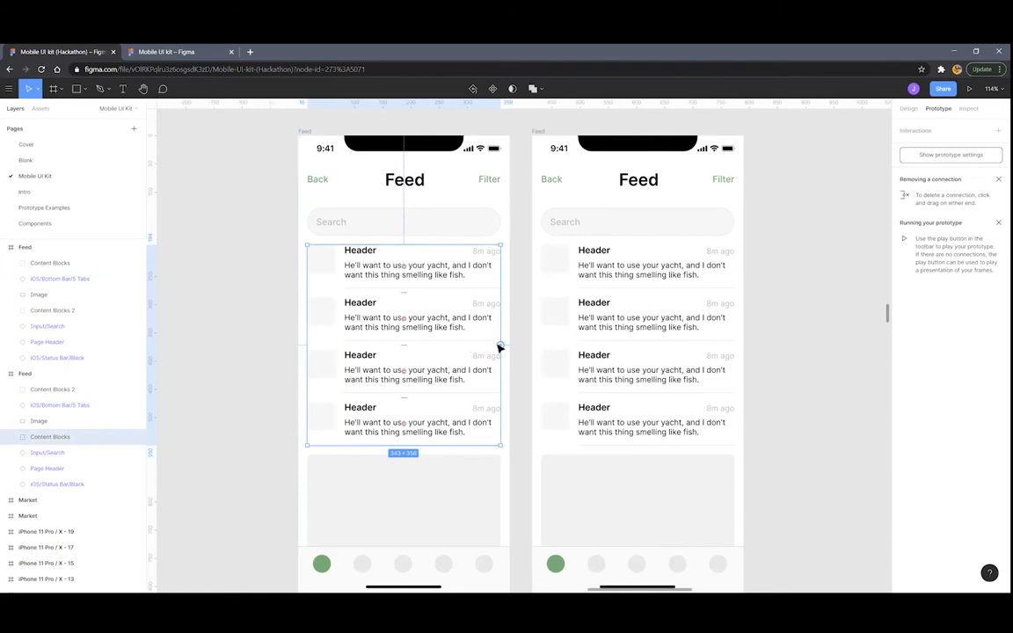
Link Content Blocks to the right Feed frame with an On drag trigger
drag(501, 346, 580, 364)
drag(603, 277, 565, 152)
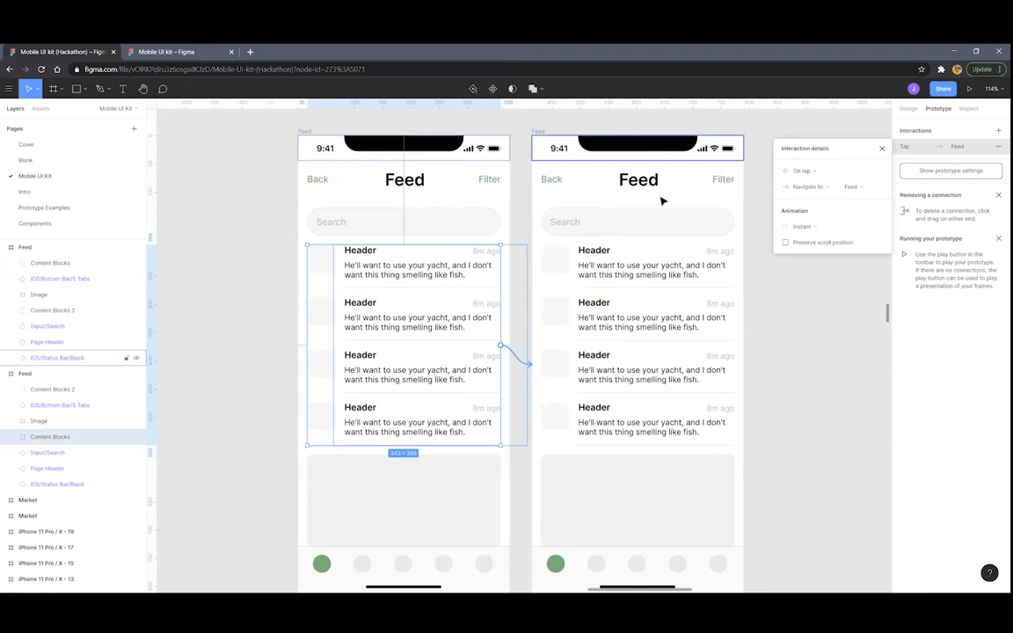
click(809, 171)
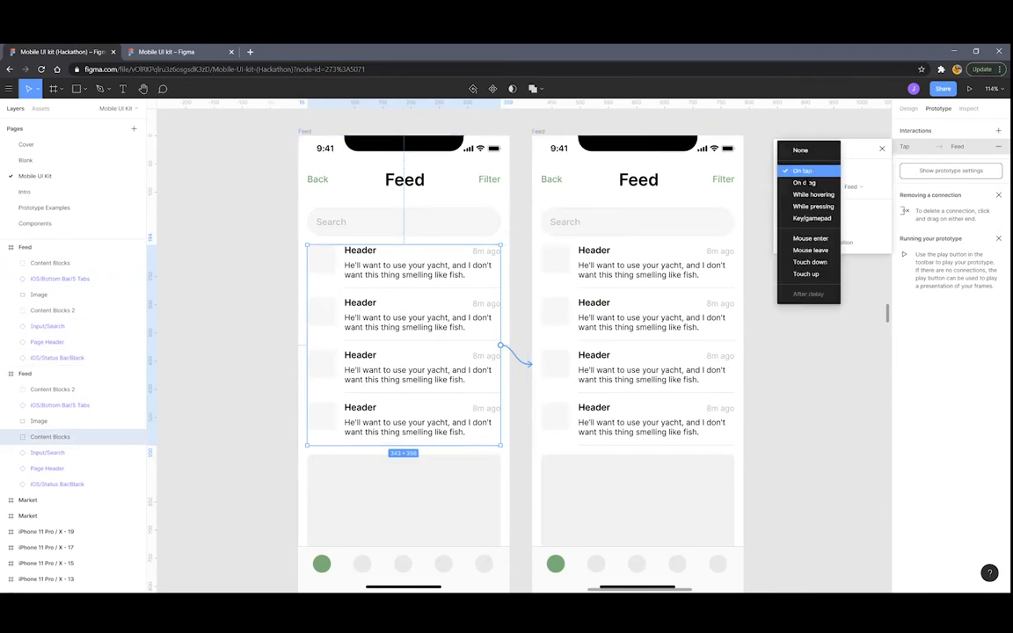
click(806, 182)
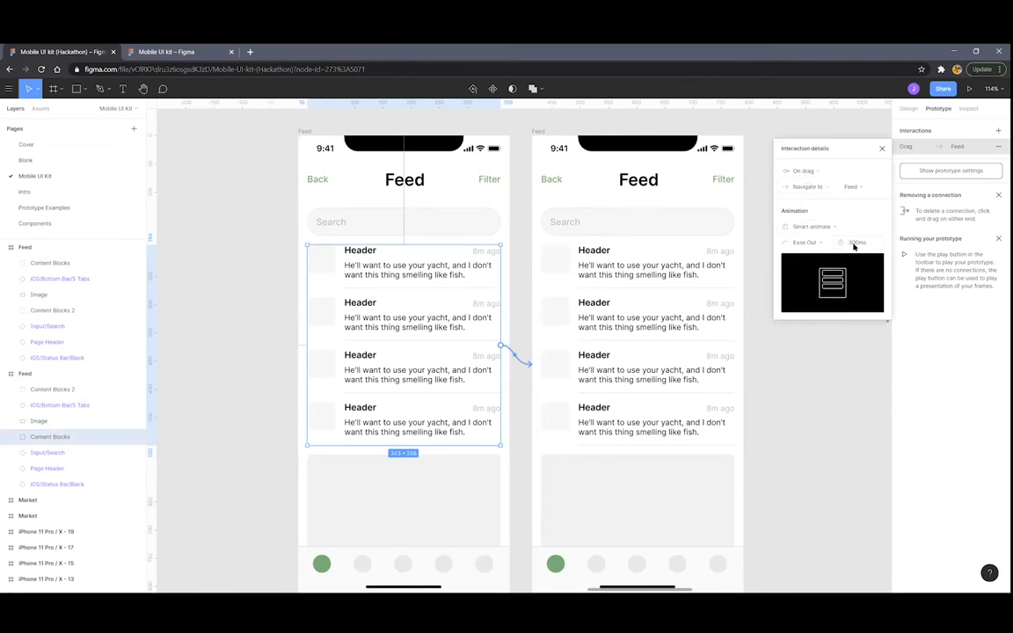
click(542, 133)
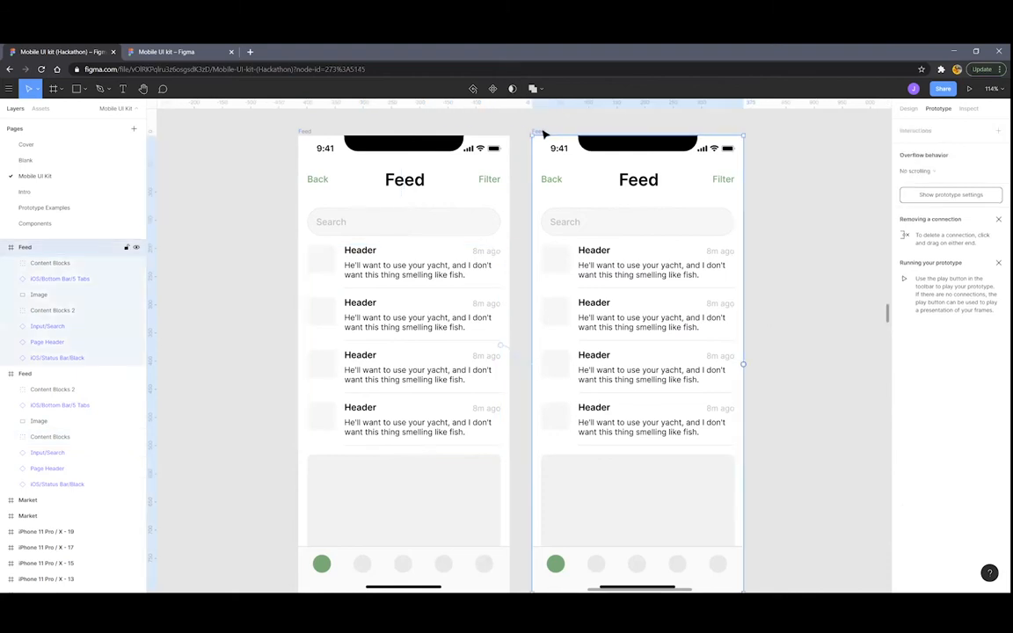
Link Content Blocks 2 back to the left Feed frame, also triggered on drag
click(720, 269)
drag(734, 346, 449, 186)
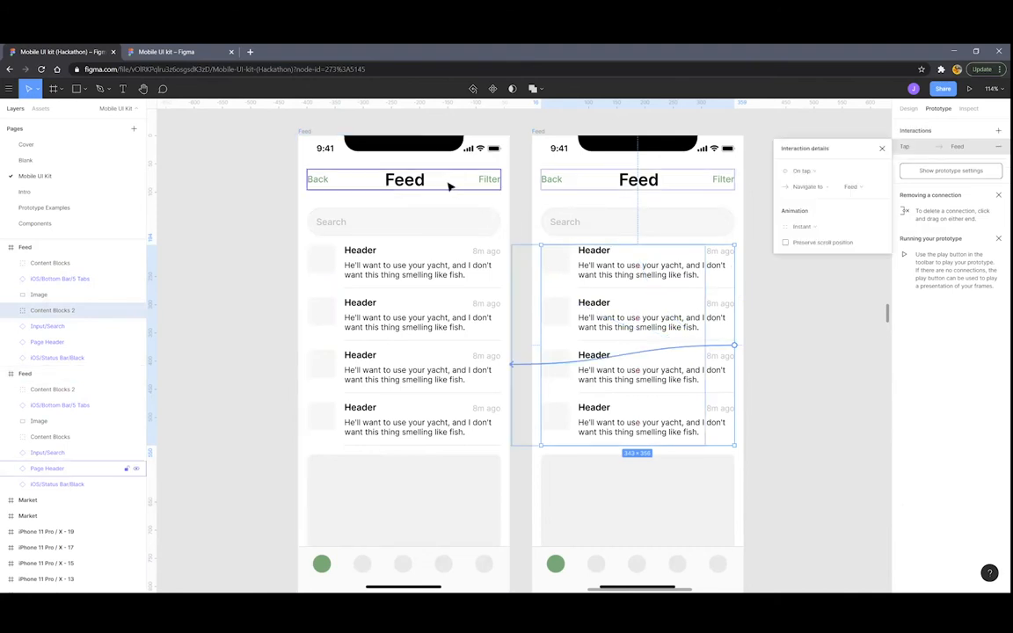
click(802, 172)
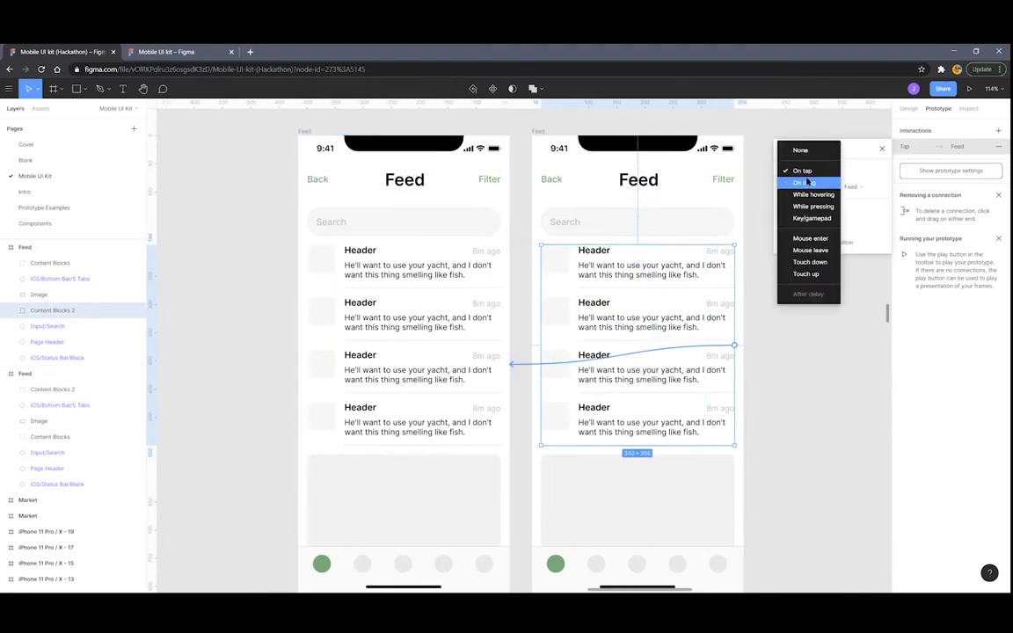
click(807, 181)
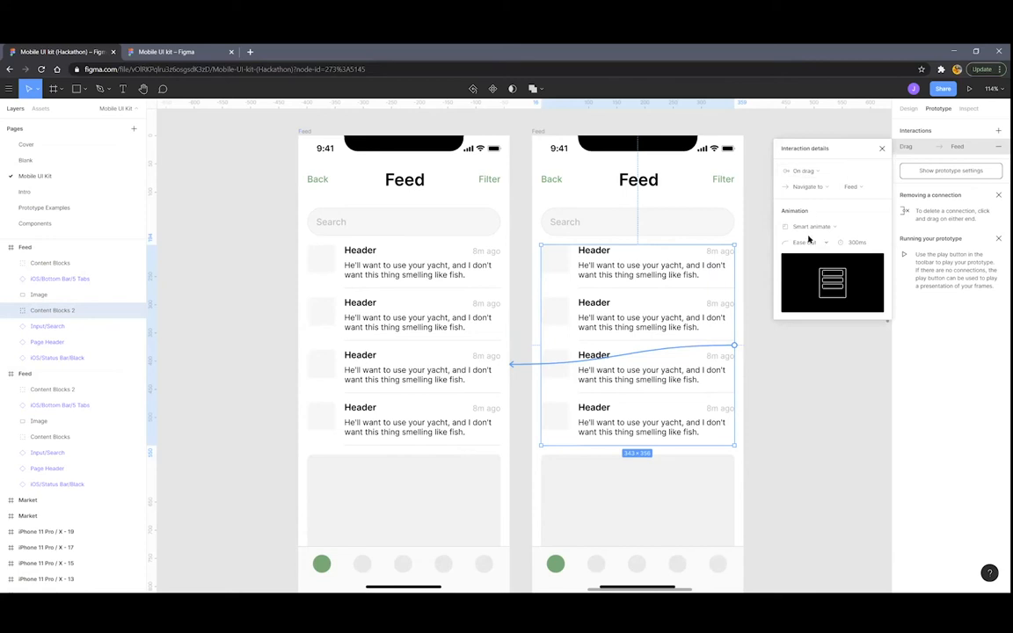
scroll(540, 222, down, 10)
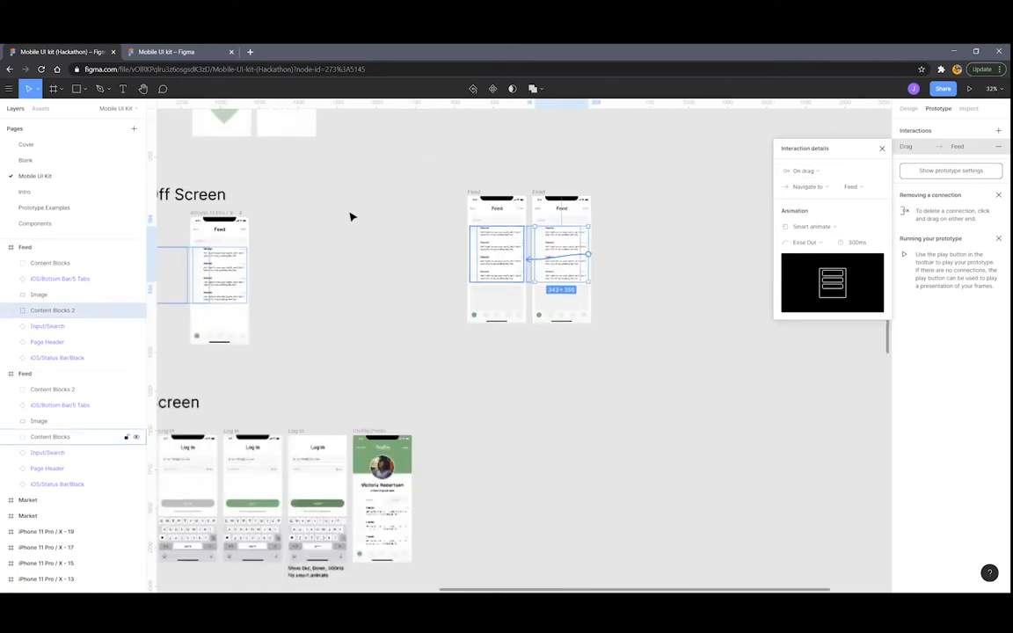
Start the flow at the left Feed frame, present it, and swipe the feed cards back and forth
drag(220, 224, 601, 202)
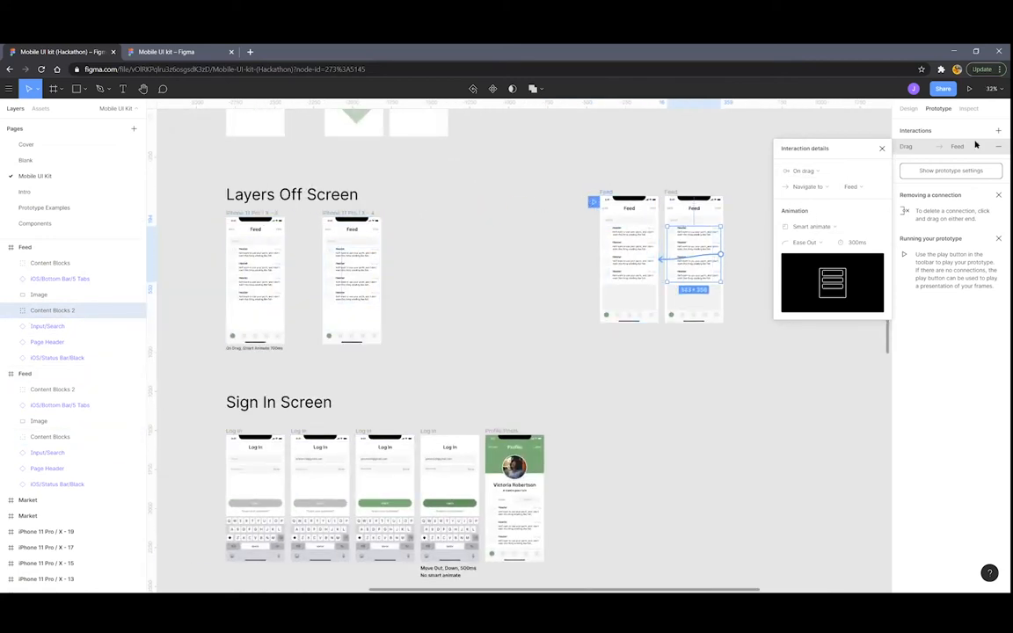
click(970, 90)
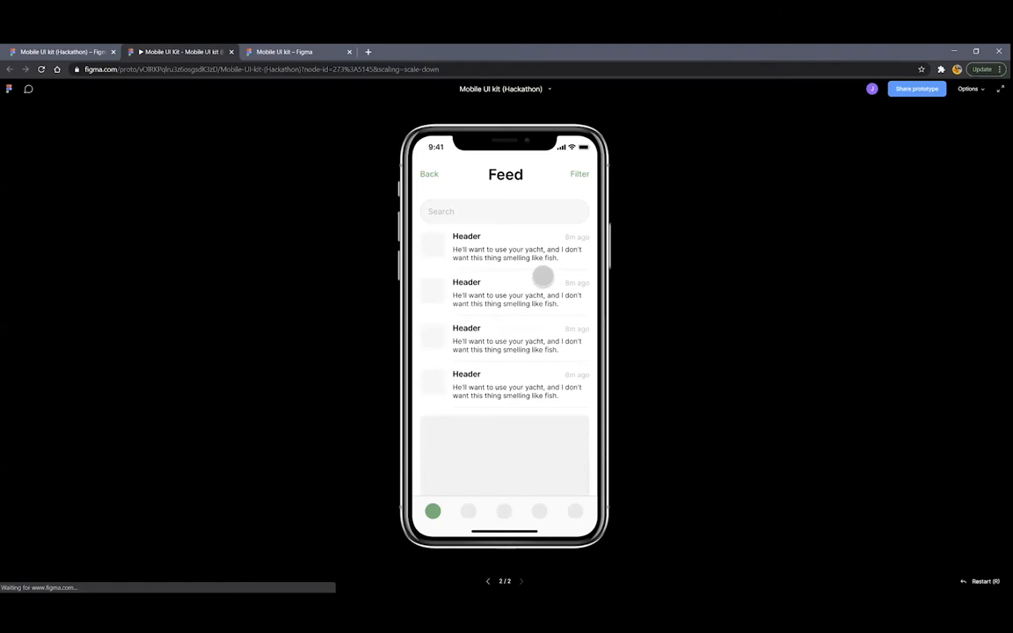
drag(468, 298, 592, 304)
drag(512, 300, 440, 303)
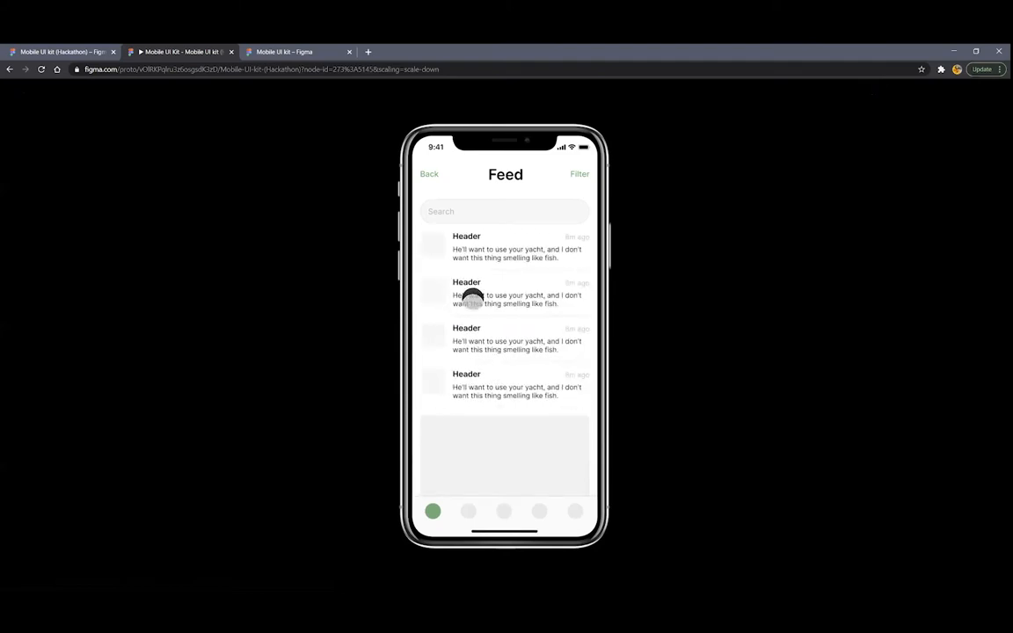
drag(451, 271, 572, 277)
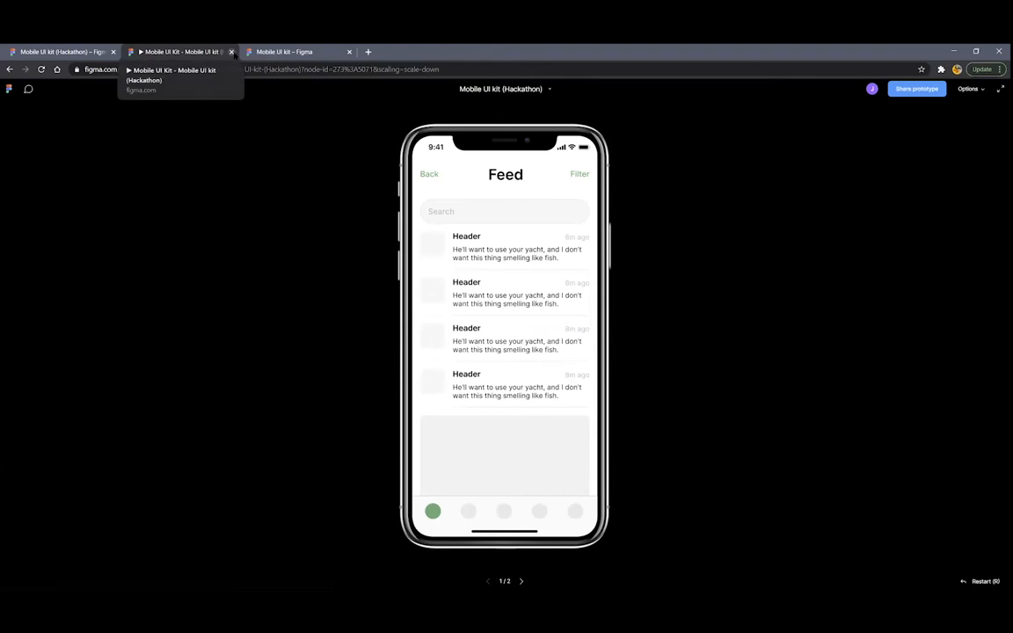
Close the prototype tab and Interaction details popover, then bring the Sign In Screen section into view
click(232, 52)
scroll(585, 289, down, 3)
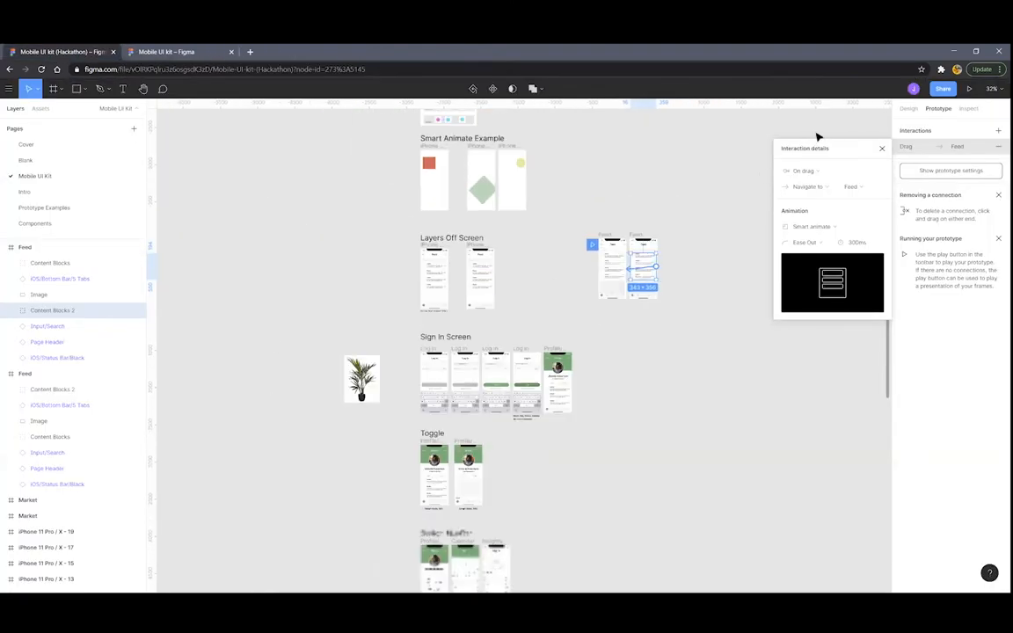
click(880, 148)
scroll(532, 261, up, 5)
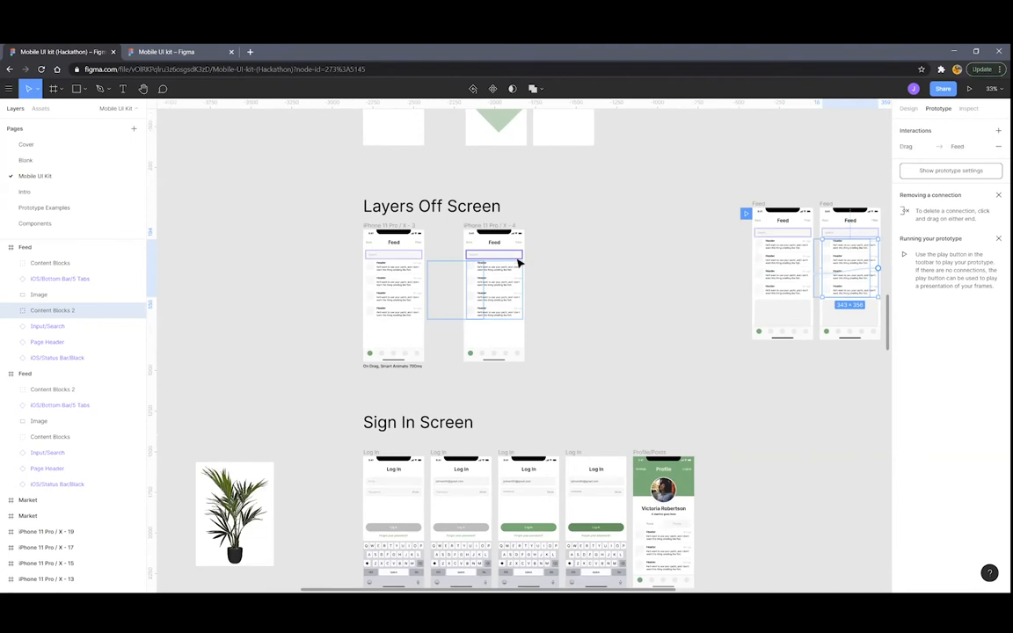
scroll(524, 265, down, 3)
scroll(526, 267, down, 3)
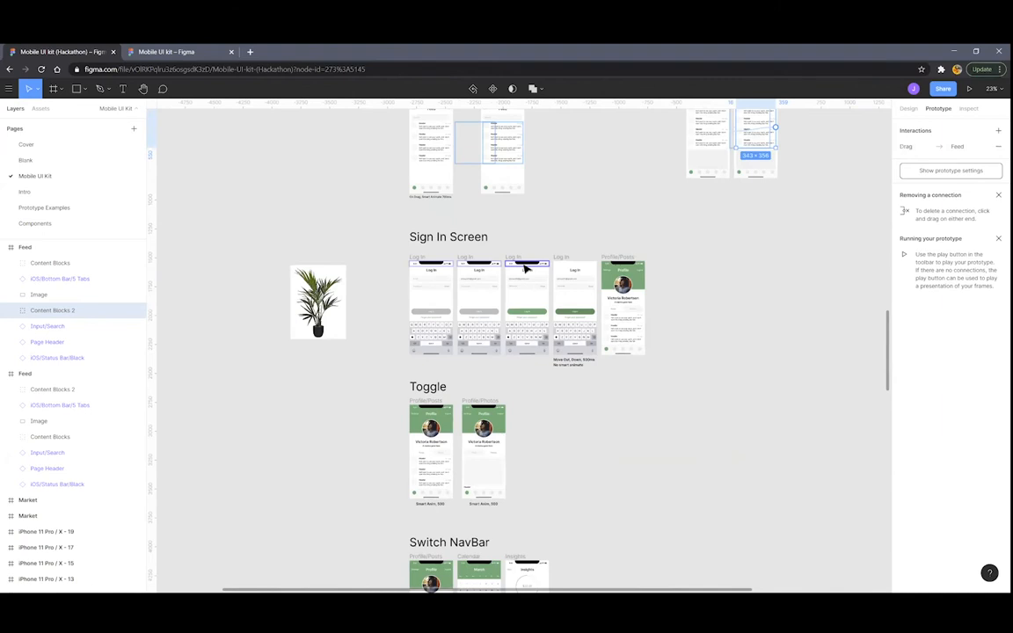
scroll(525, 269, up, 5)
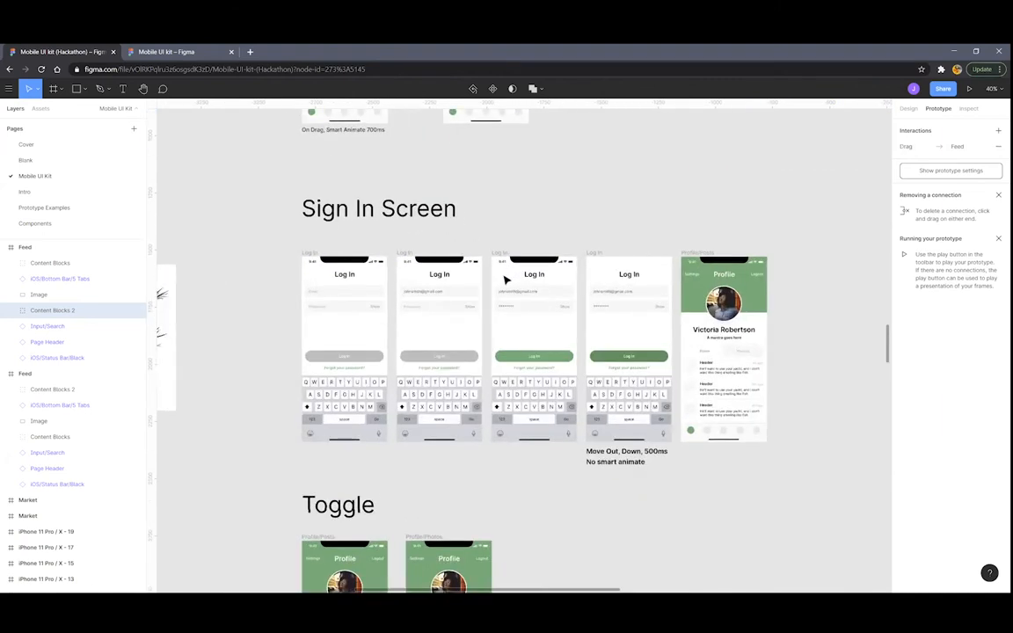
scroll(489, 251, down, 6)
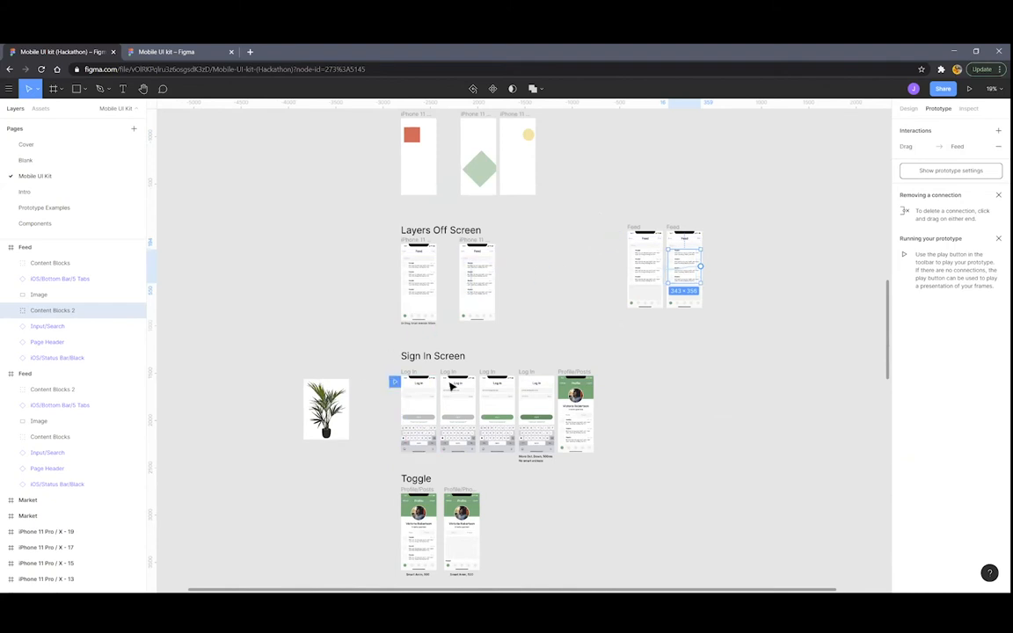
scroll(393, 379, up, 5)
scroll(652, 236, down, 3)
Play the Sign In prototype, tapping Email, Password and Log In to reach the Profile screen
click(968, 88)
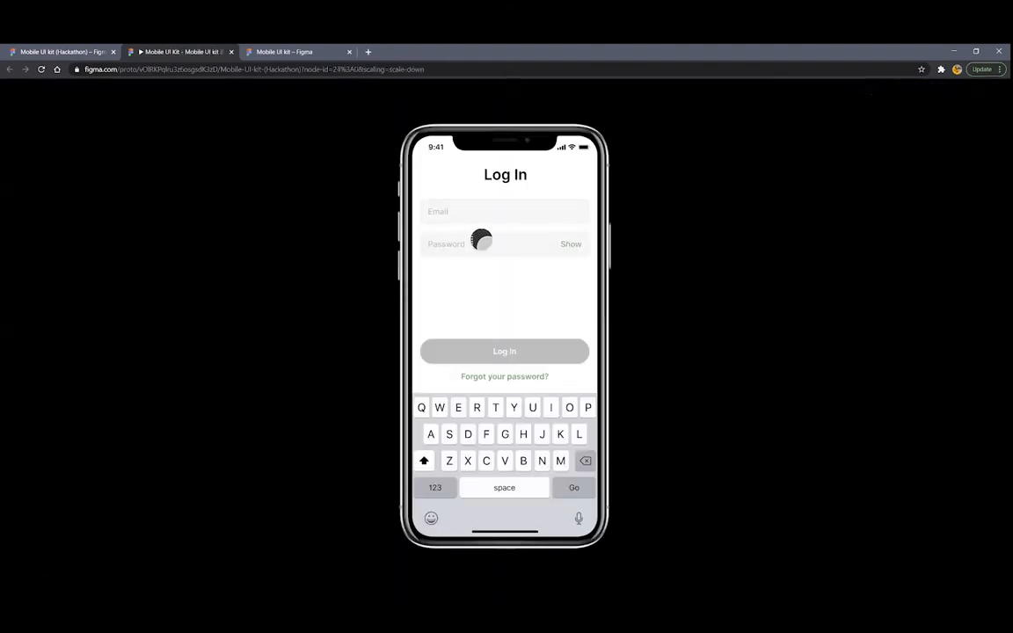
click(468, 211)
click(482, 240)
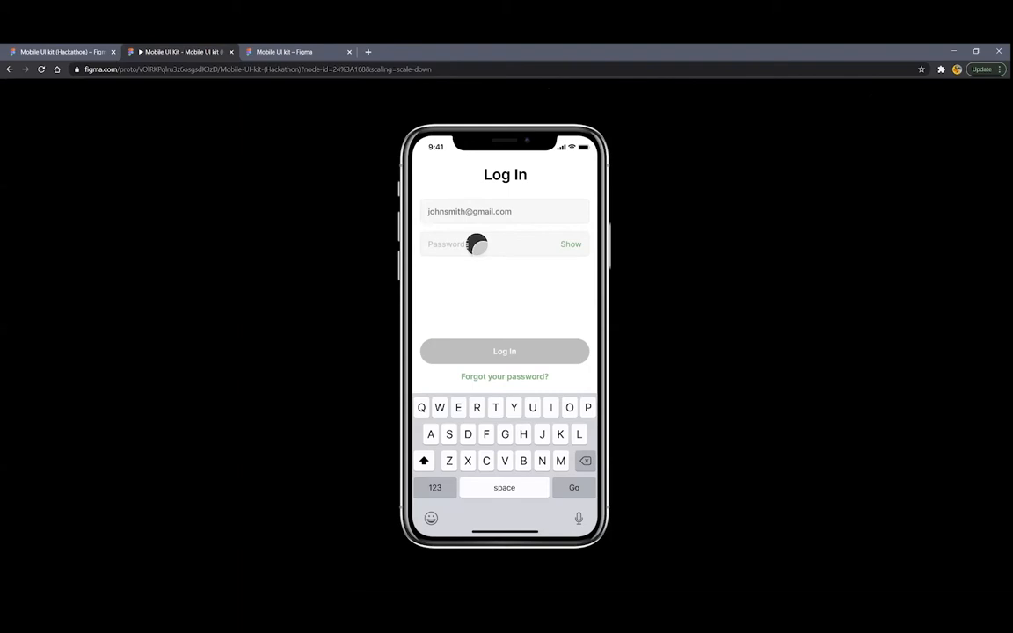
click(475, 244)
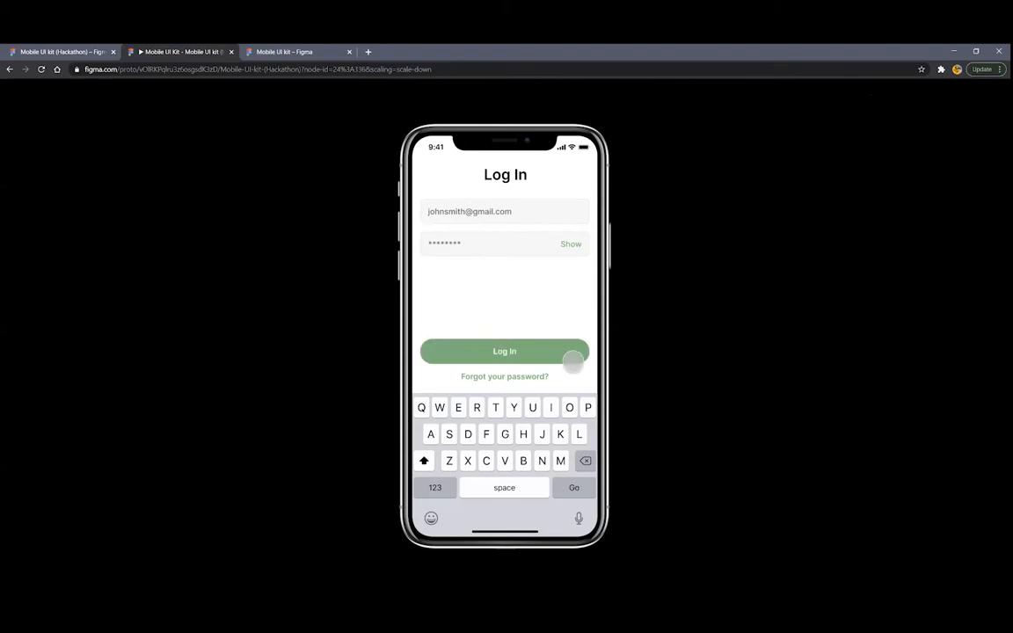
click(525, 349)
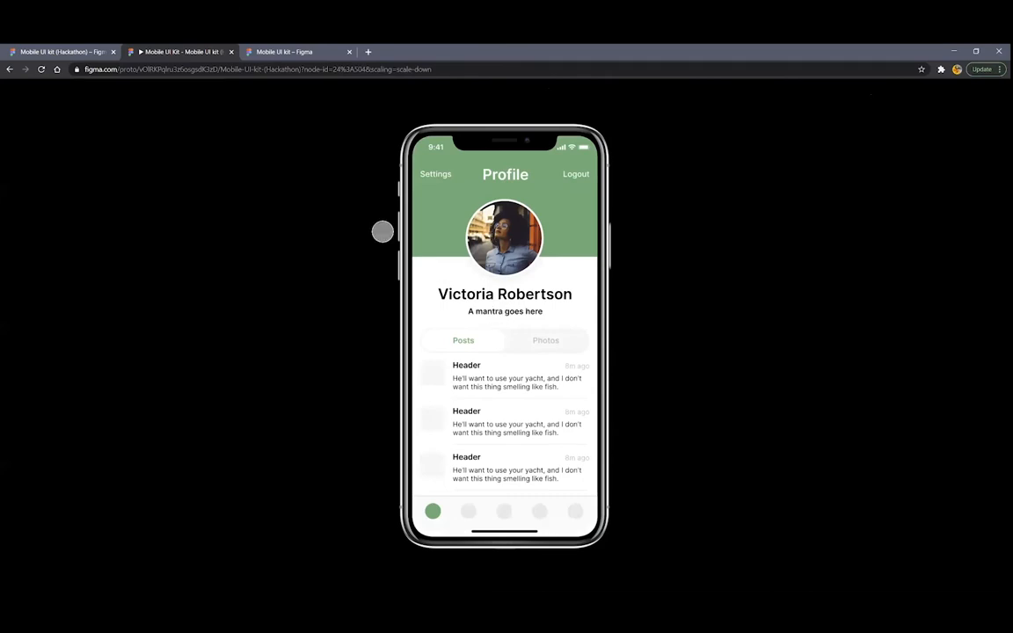
Close the prototype tab and clear the canvas selection
click(231, 51)
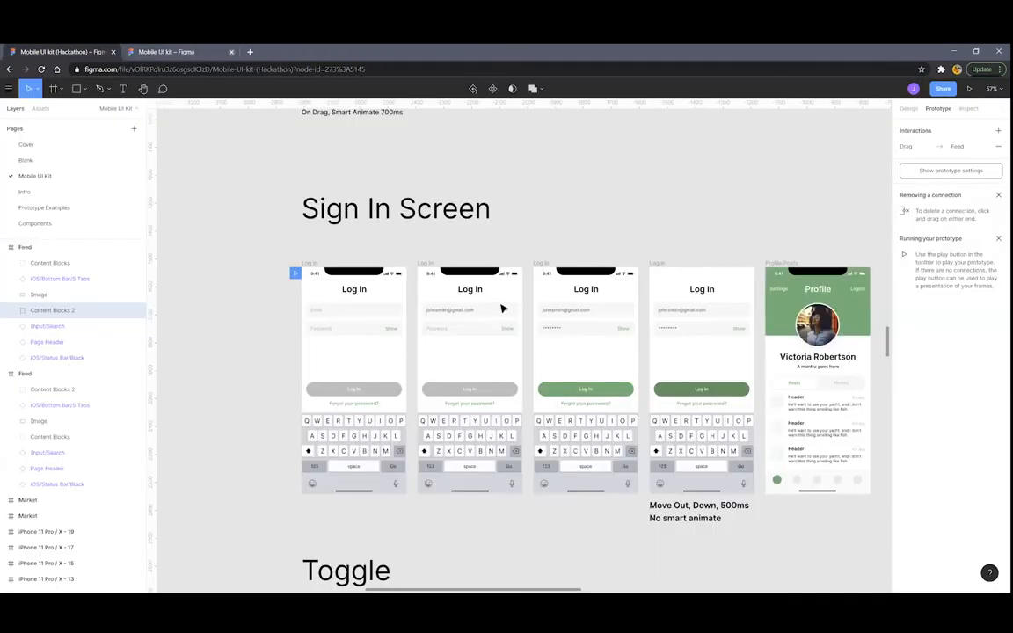
scroll(457, 303, down, 5)
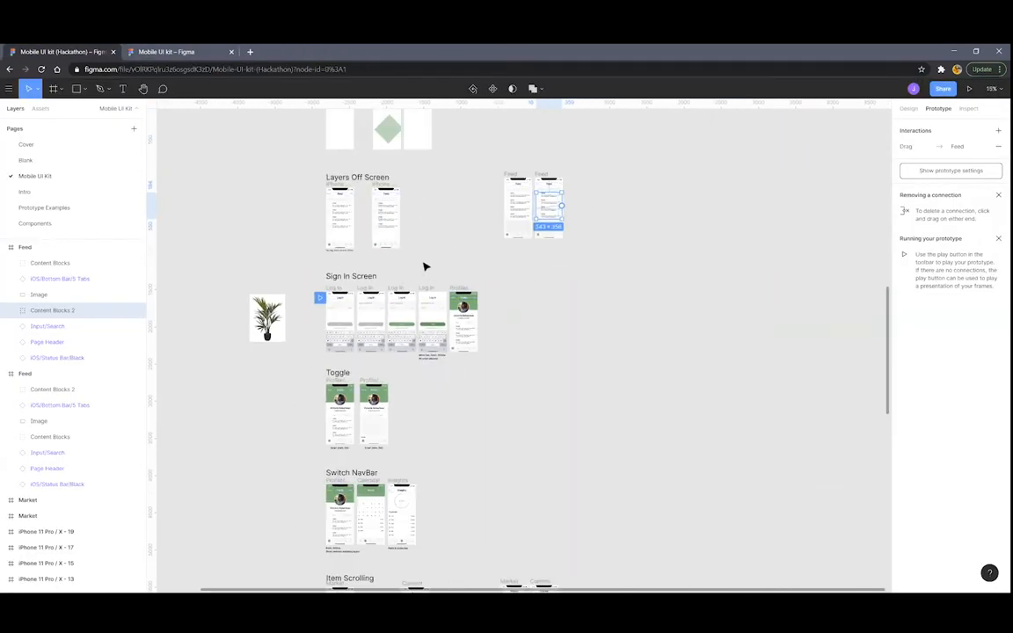
click(423, 264)
scroll(387, 290, up, 3)
Paste a copy of the Log In frame at the end of the Sign In Screen row
scroll(375, 300, up, 15)
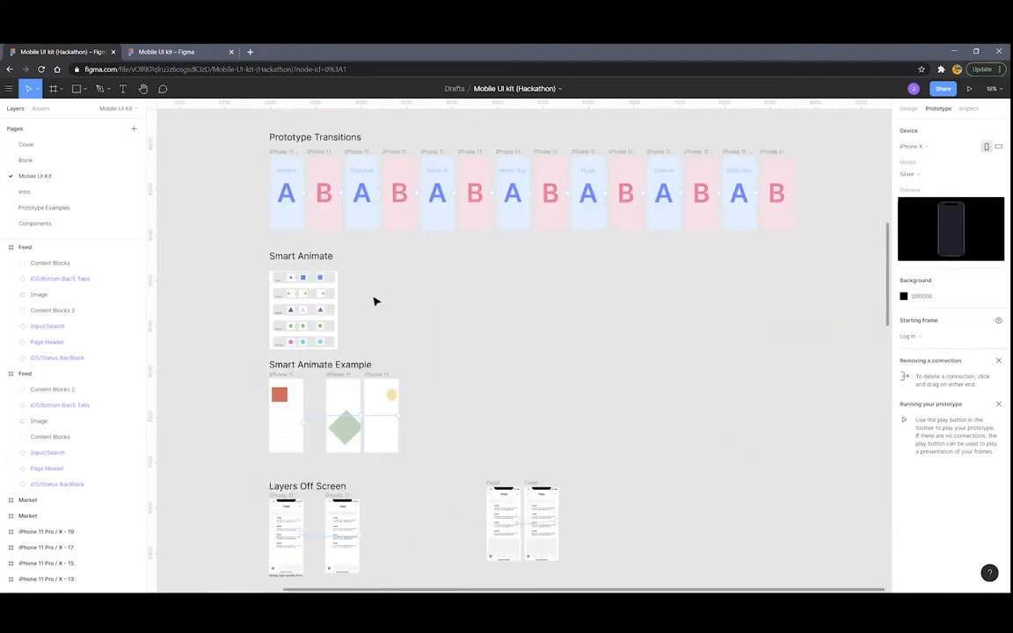
scroll(388, 316, down, 3)
scroll(377, 319, up, 5)
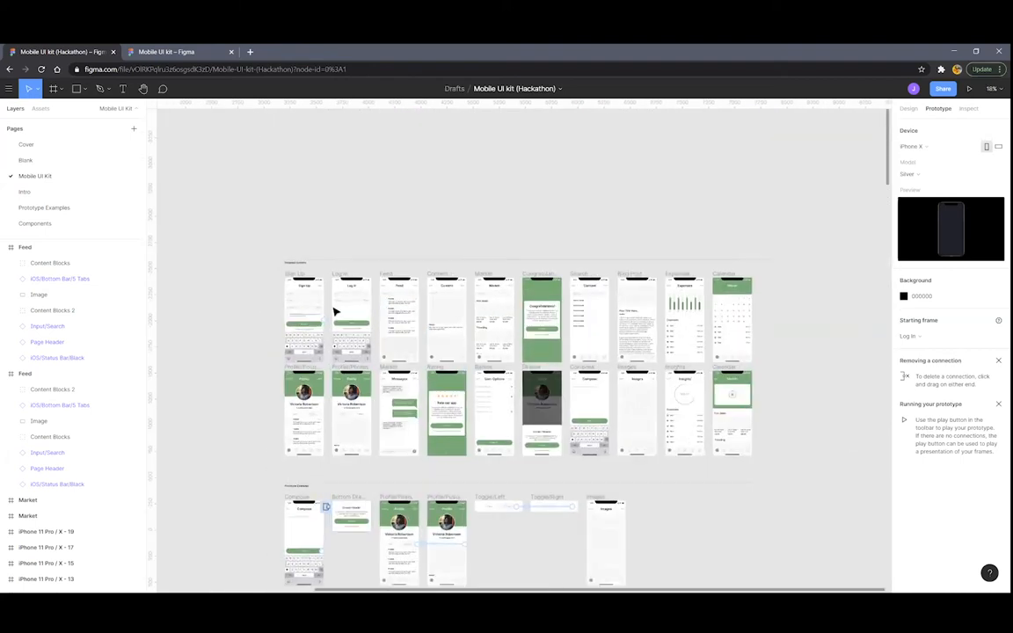
scroll(423, 233, up, 2)
scroll(423, 233, up, 5)
click(372, 208)
scroll(607, 334, down, 10)
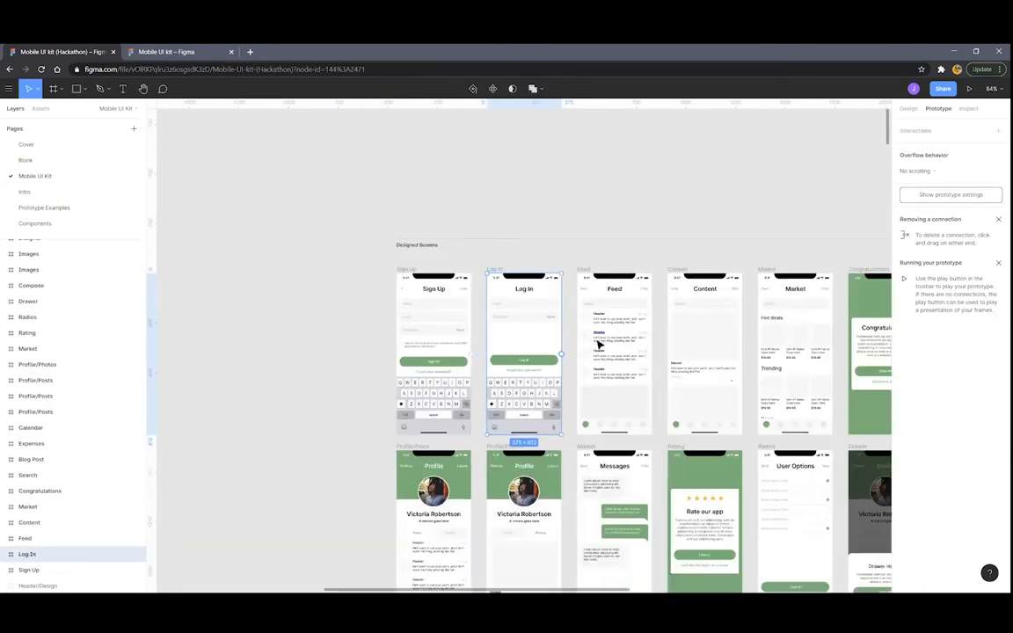
scroll(765, 422, down, 5)
scroll(732, 420, down, 5)
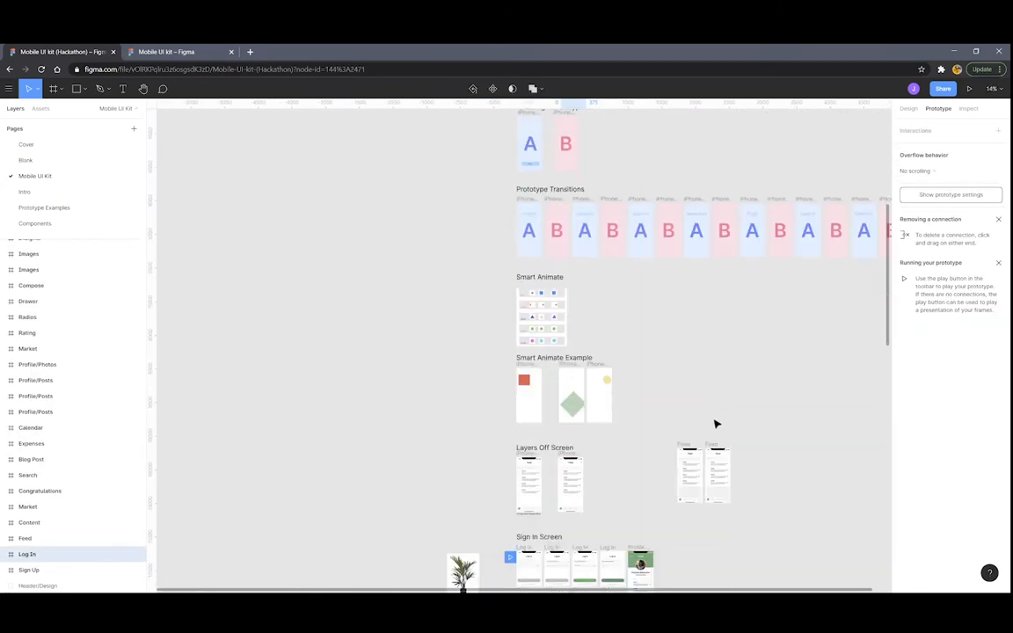
key(ctrl+v)
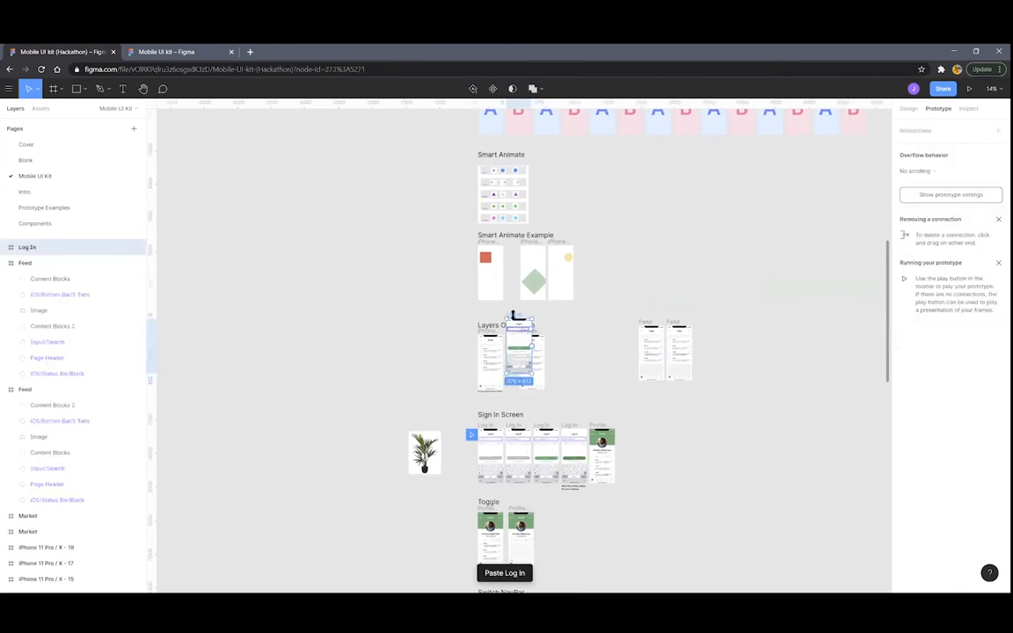
drag(516, 318, 668, 429)
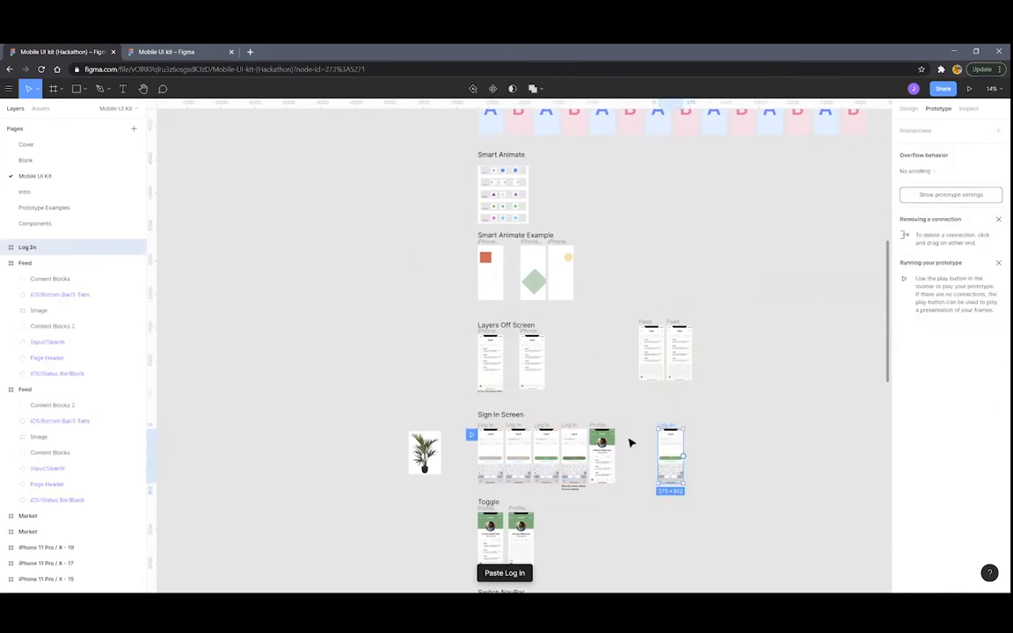
Paste the copied Profile/Posts frame and place it to the right of Log In
scroll(612, 431, up, 10)
scroll(612, 431, down, 10)
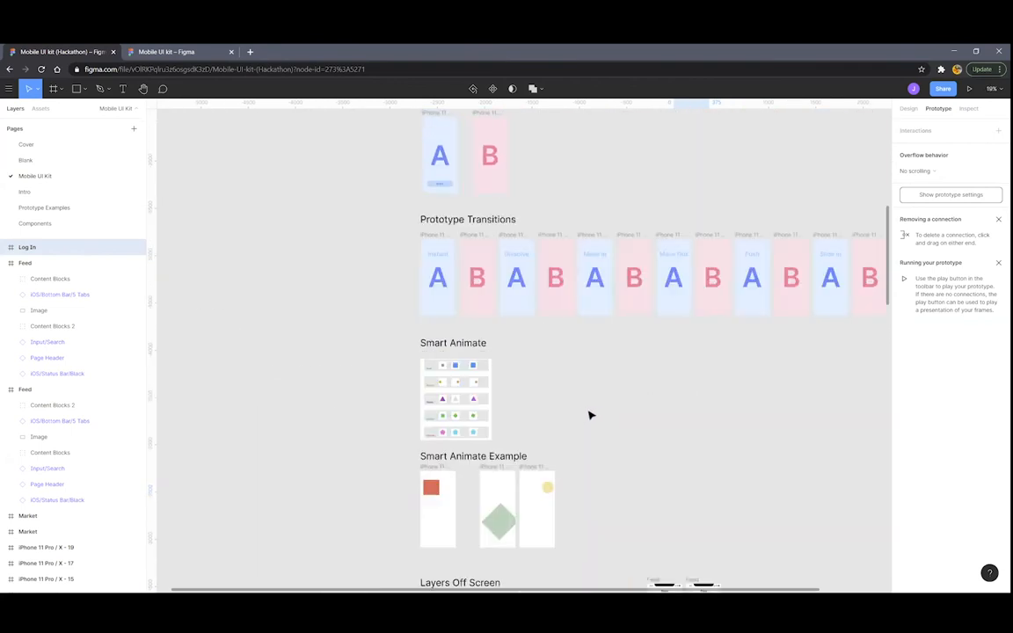
scroll(588, 414, up, 15)
scroll(478, 387, up, 5)
click(437, 290)
scroll(728, 396, down, 8)
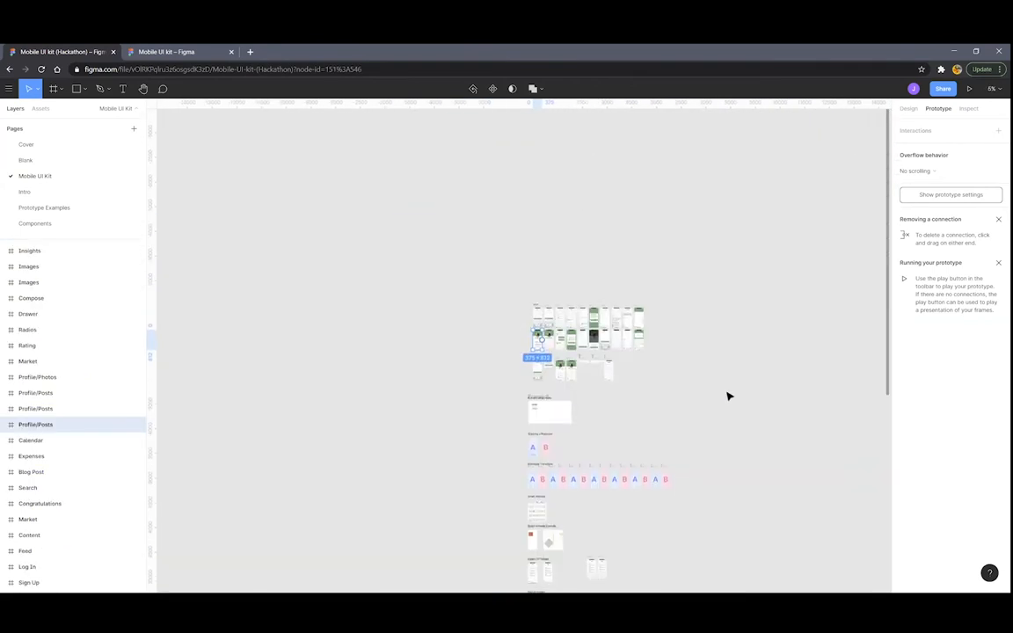
scroll(630, 293, down, 5)
scroll(579, 241, up, 8)
scroll(527, 277, up, 5)
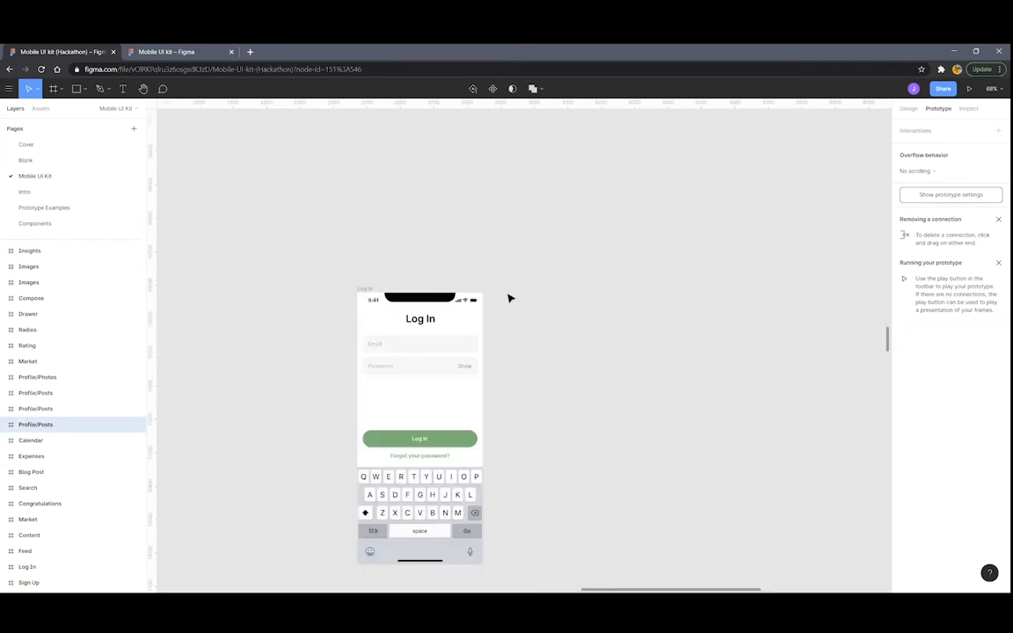
click(528, 293)
key(ctrl+v)
drag(482, 218, 717, 288)
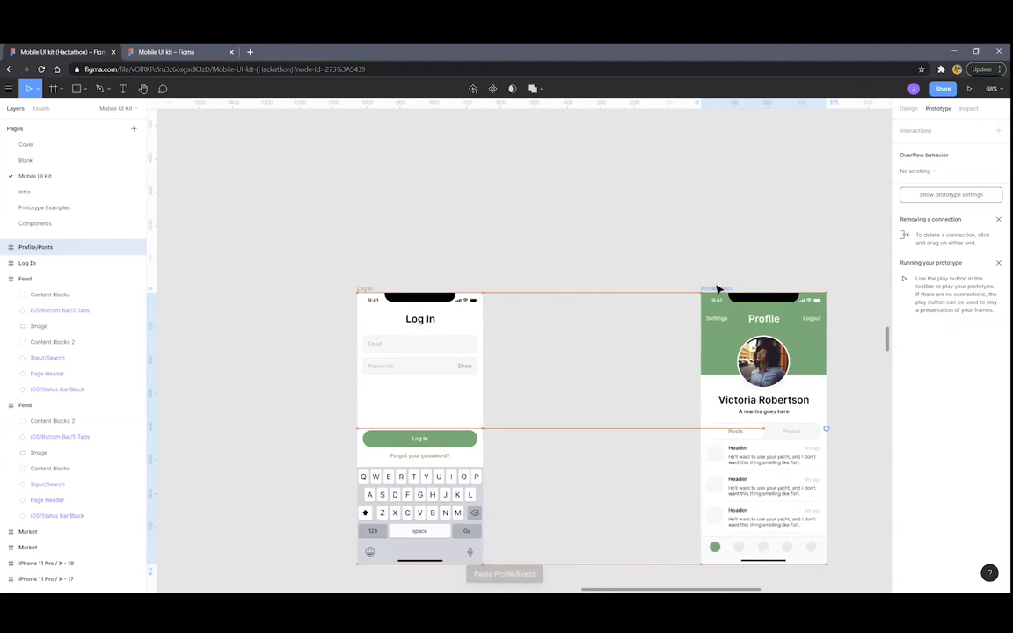
scroll(650, 303, left, 3)
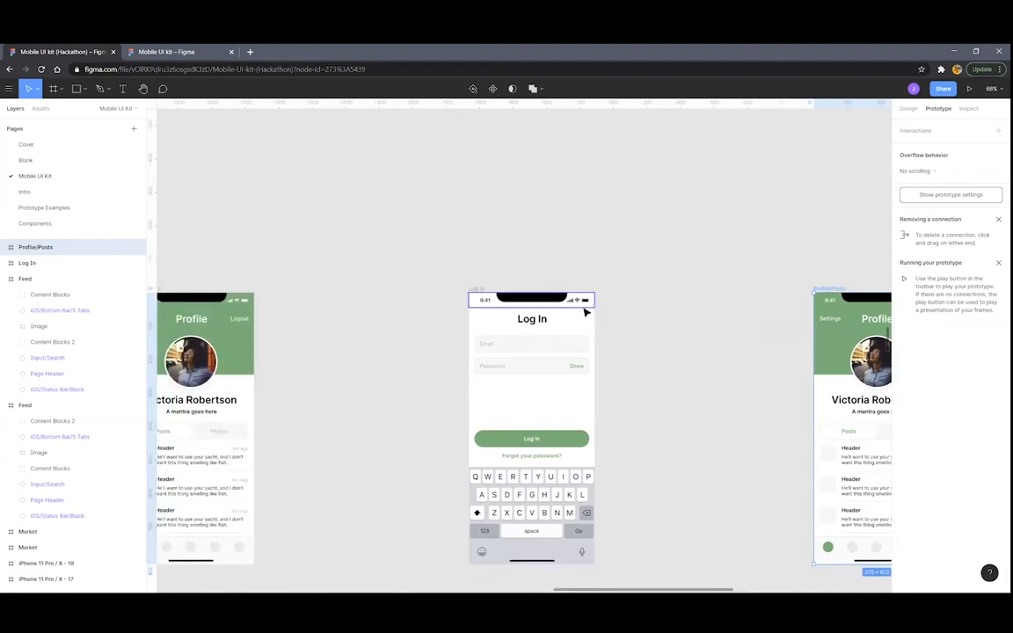
scroll(594, 312, up, 3)
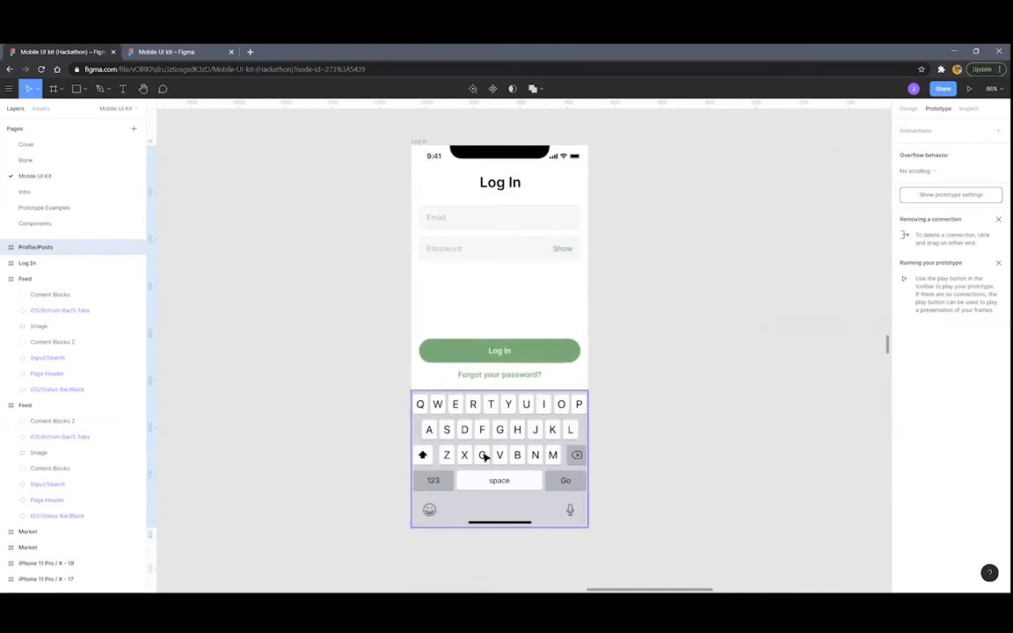
Duplicate the Log In frame and replace the copy's Email placeholder with a sample e-mail address
click(503, 268)
key(ctrl+d)
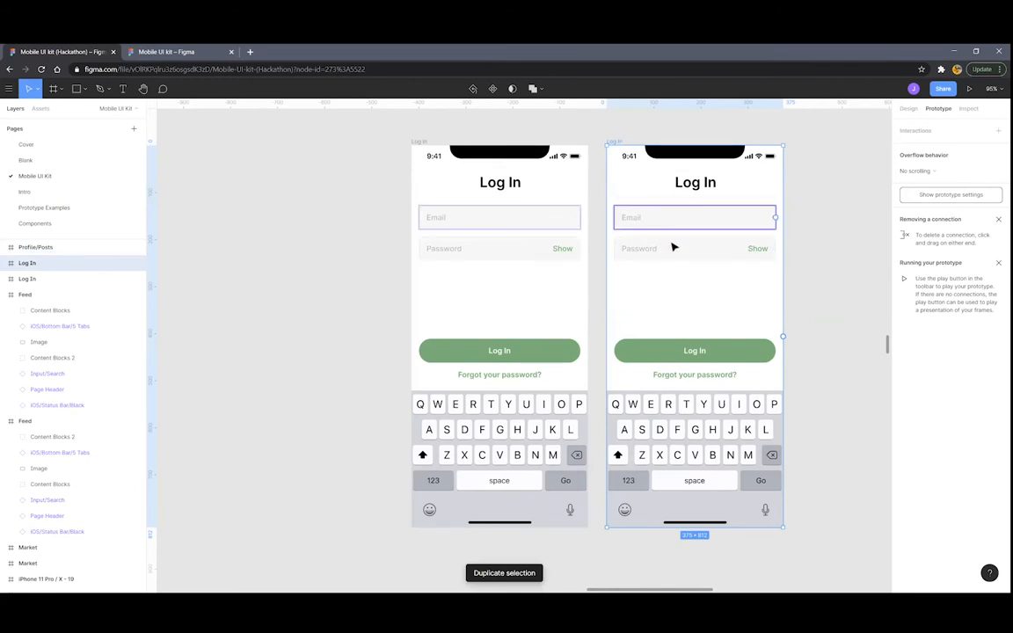
scroll(780, 296, up, 2)
ctrl+scroll(735, 344, up, 5)
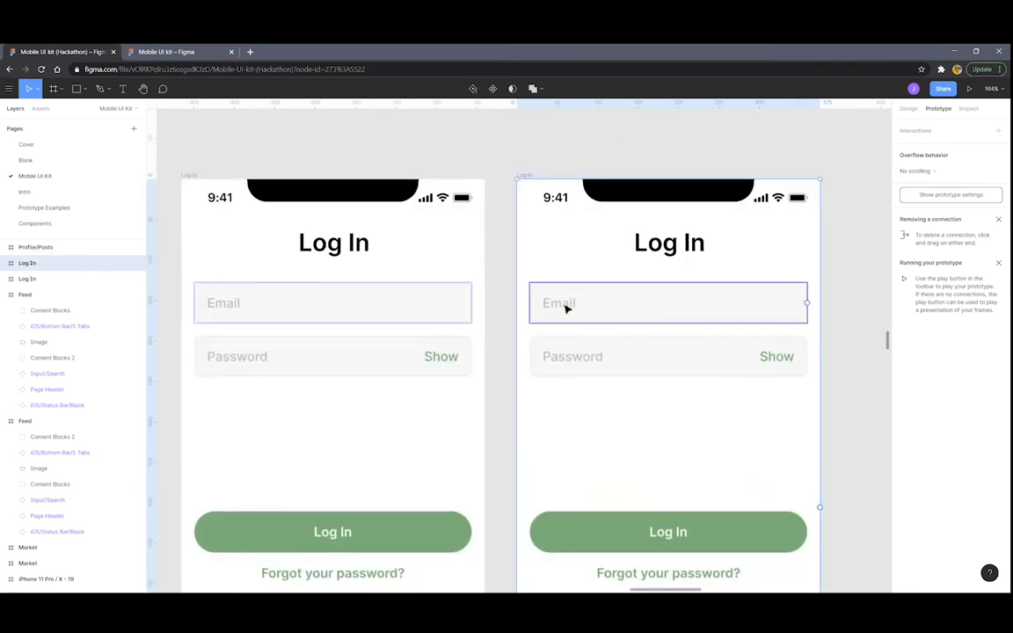
double_click(560, 304)
double_click(563, 304)
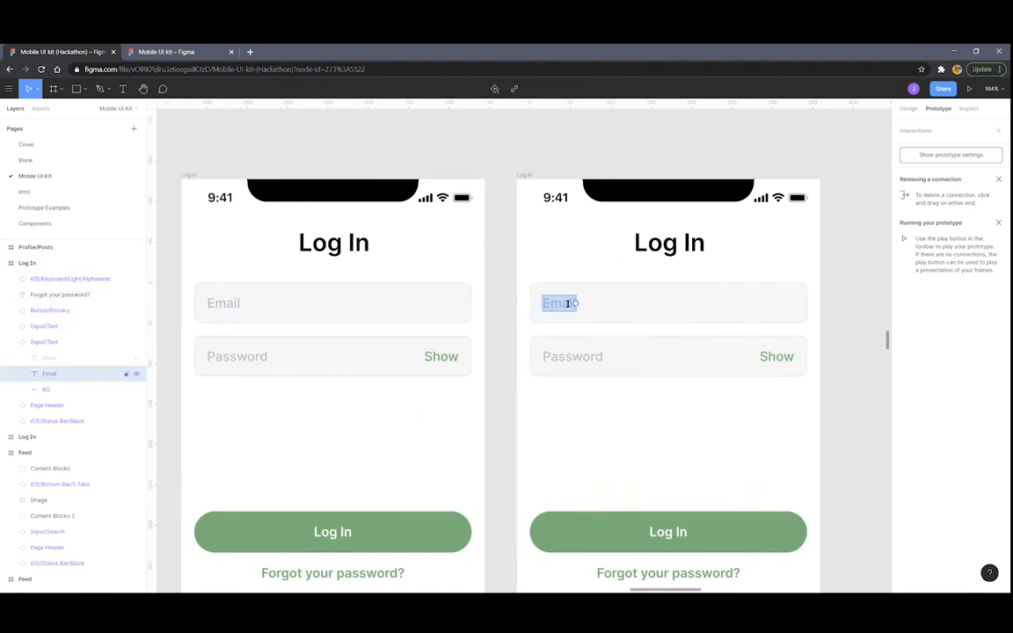
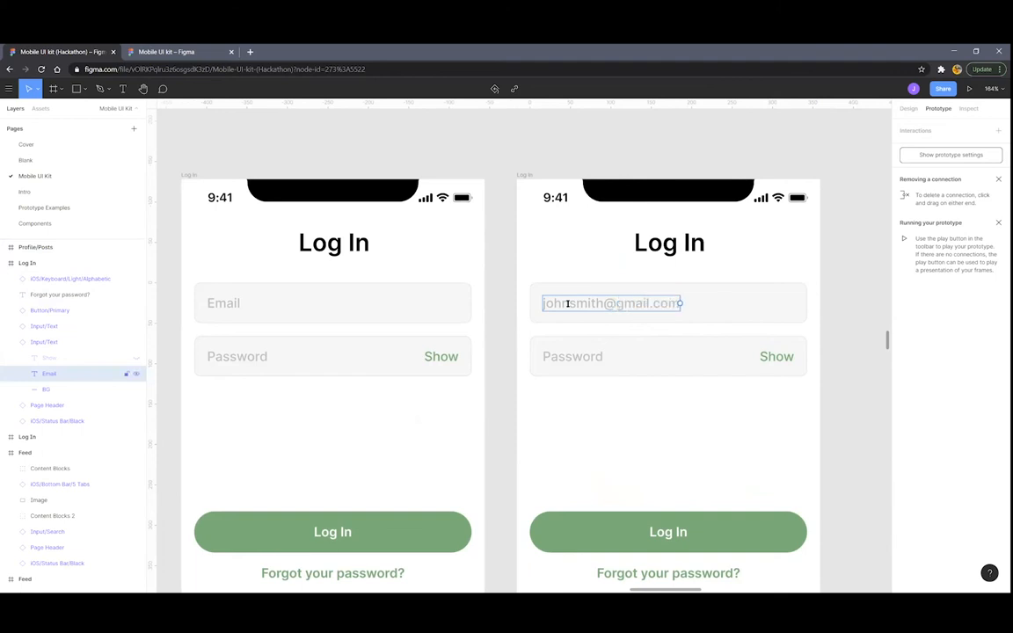
key(Escape)
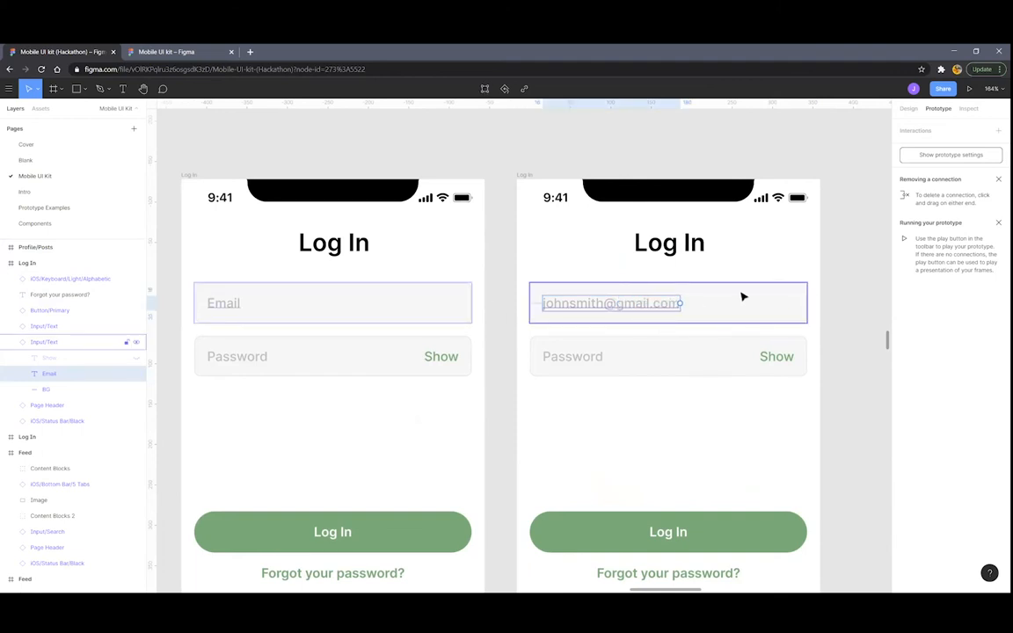
Change the e-mail text fill from Gray/03 to the Black colour style
click(914, 109)
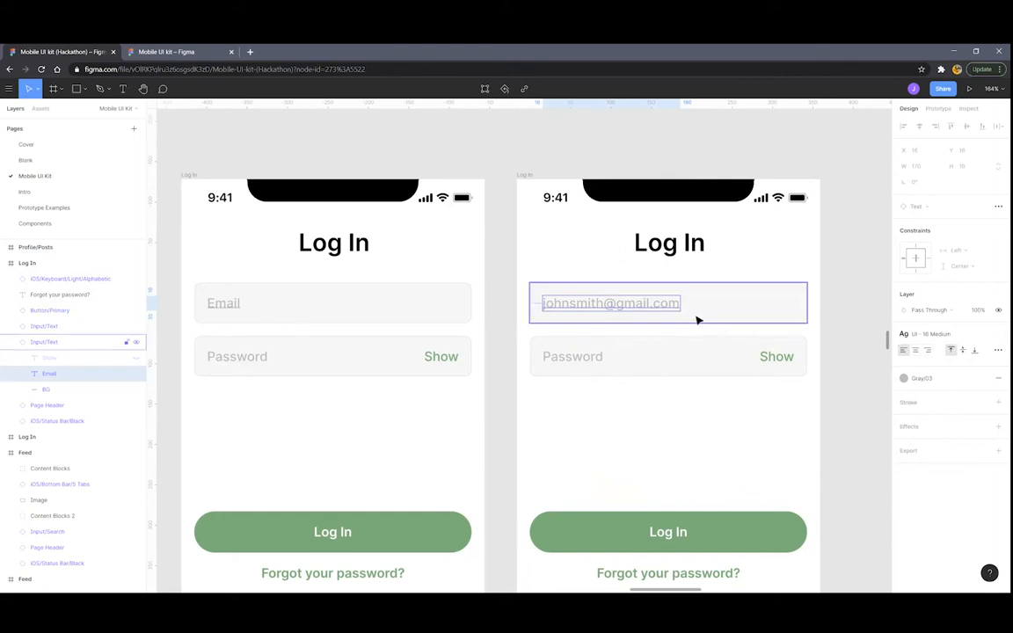
click(929, 382)
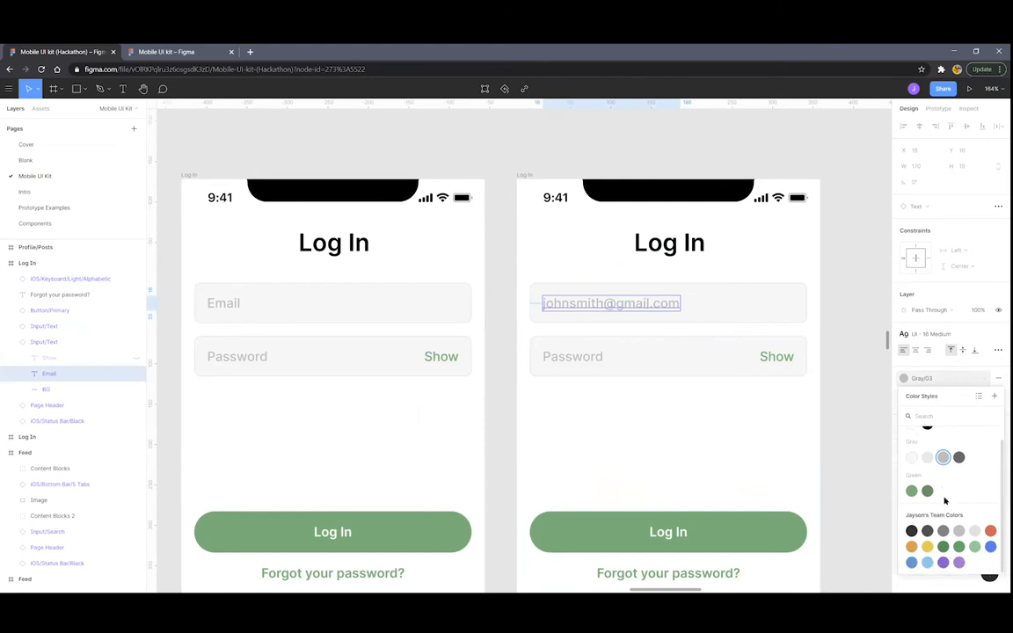
click(947, 380)
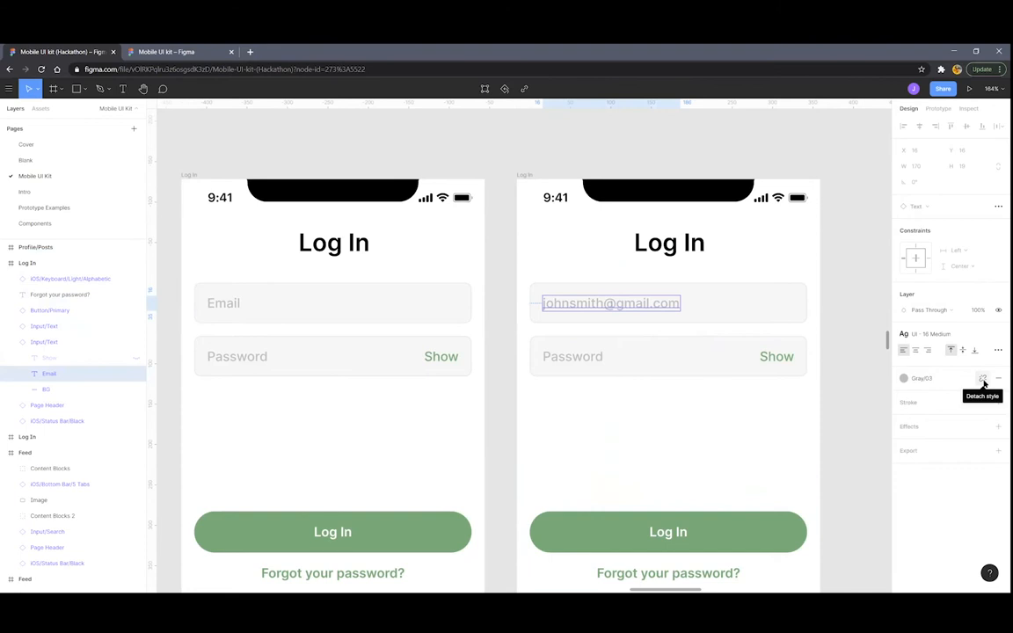
click(982, 381)
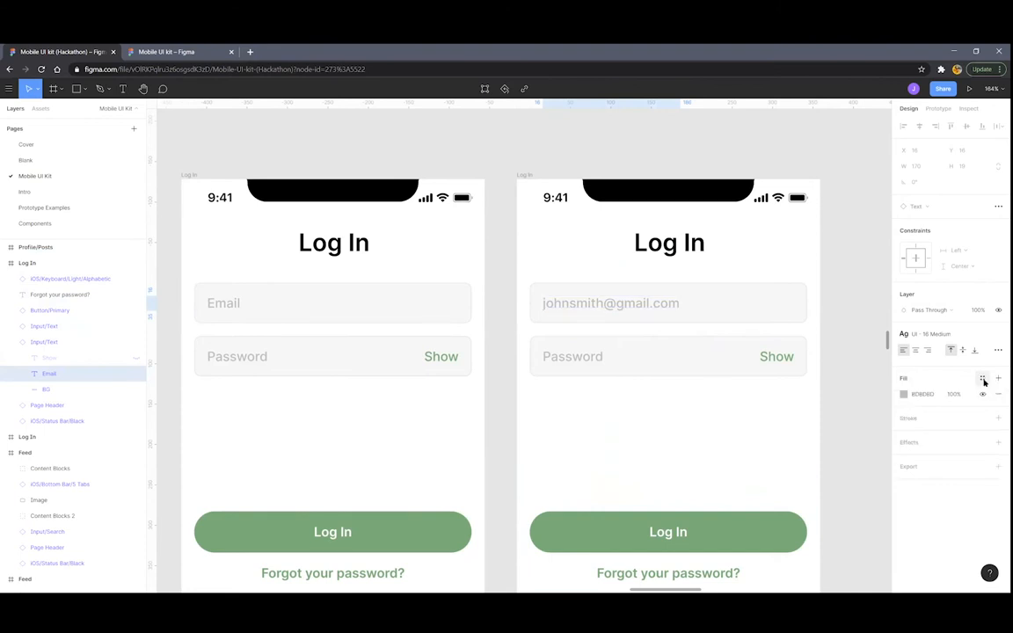
click(902, 394)
drag(831, 401, 890, 349)
drag(848, 494, 861, 494)
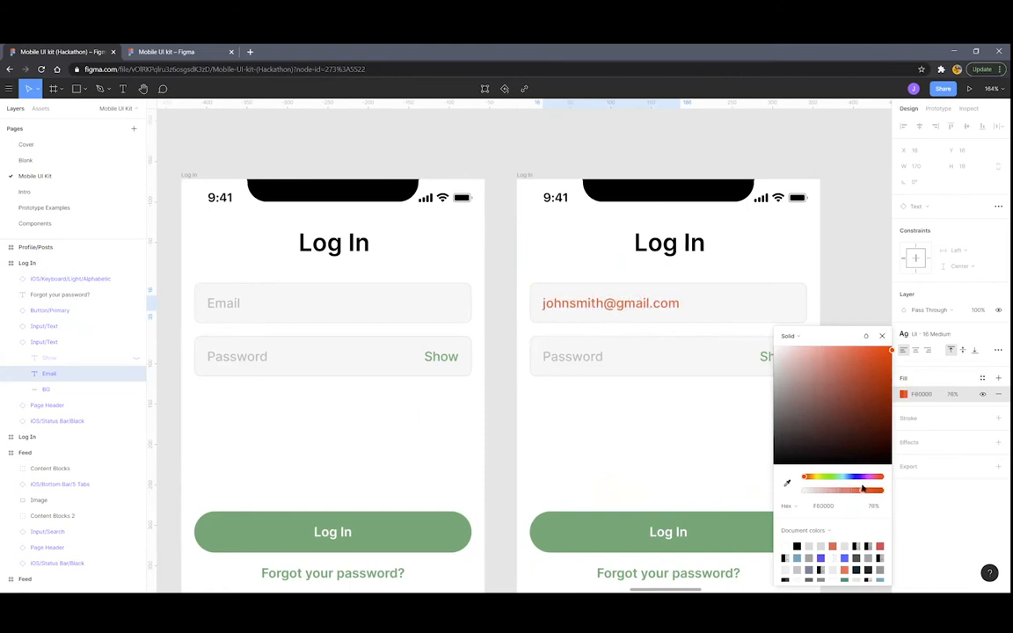
click(881, 336)
click(982, 379)
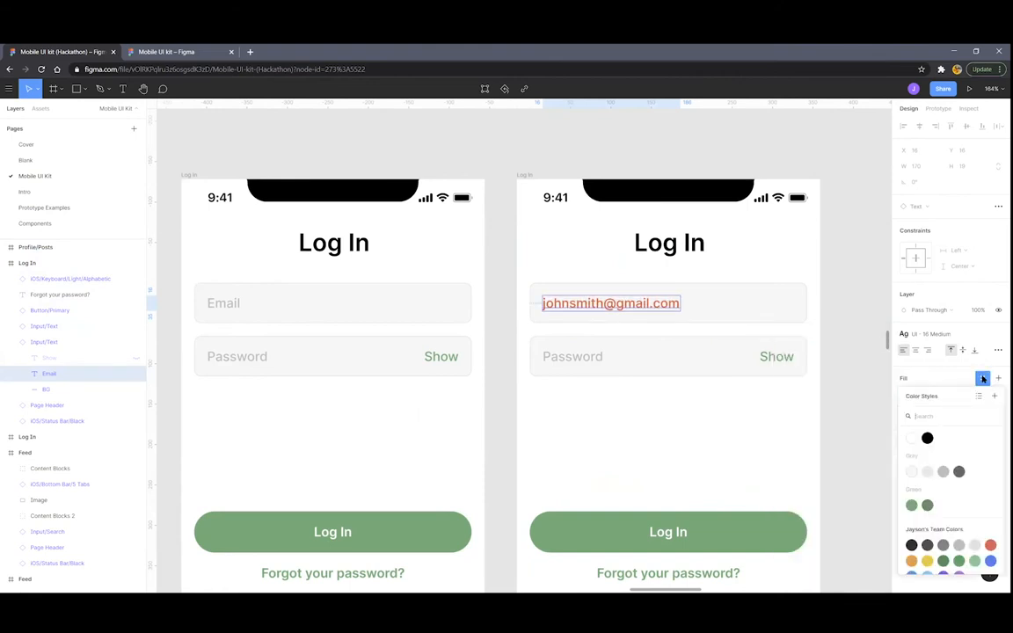
click(926, 440)
Move the Profile/Posts frame further right
scroll(619, 378, down, 5)
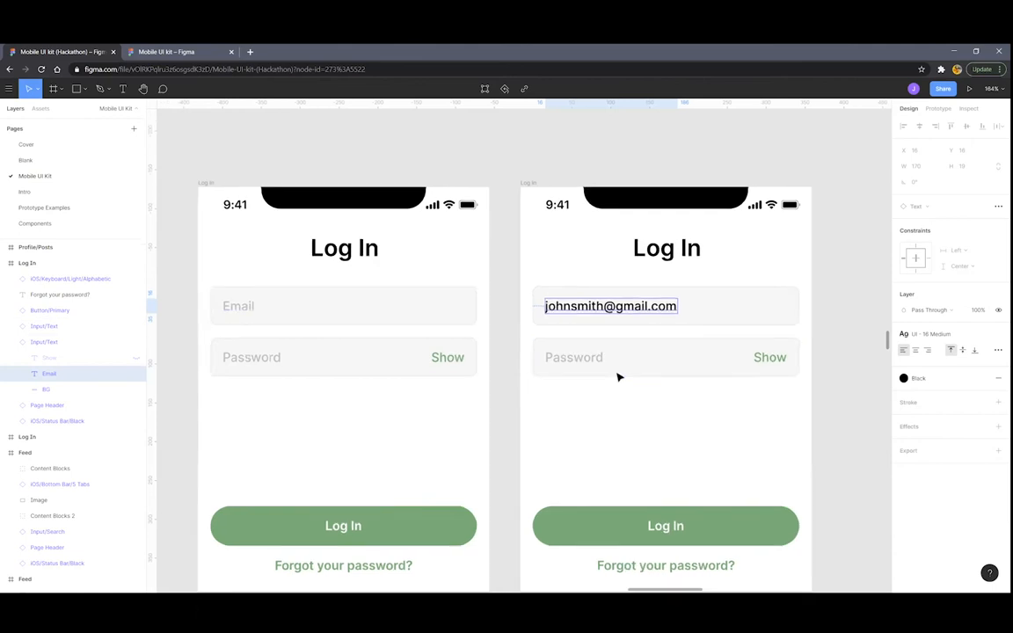
scroll(695, 276, down, 4)
click(734, 260)
drag(732, 261, 850, 260)
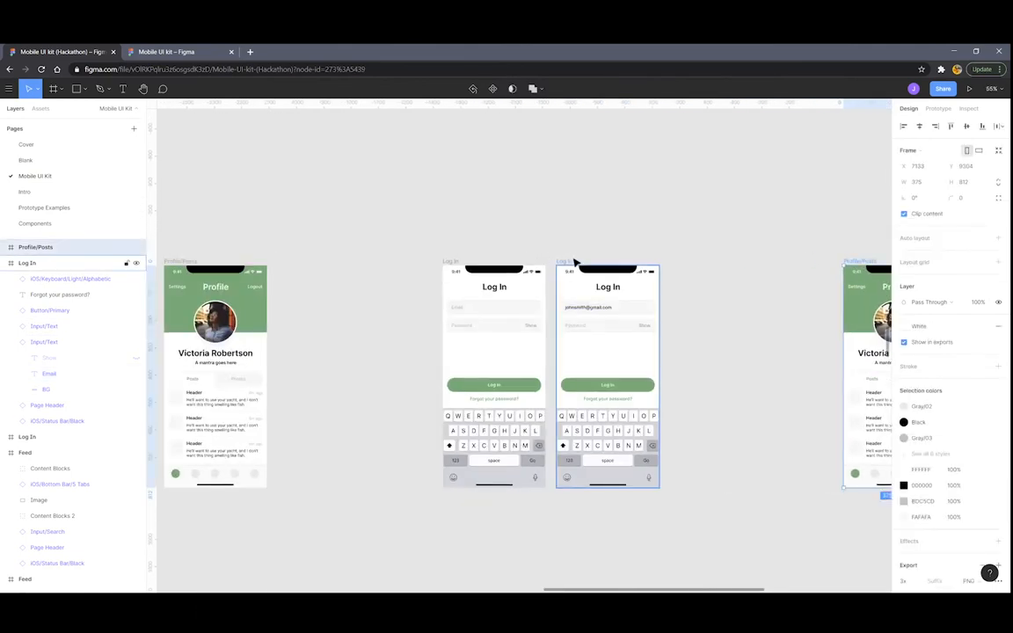
Duplicate the e-mail-filled Log In frame and type ten asterisks into the copy's Password field
click(580, 261)
scroll(633, 323, up, 3)
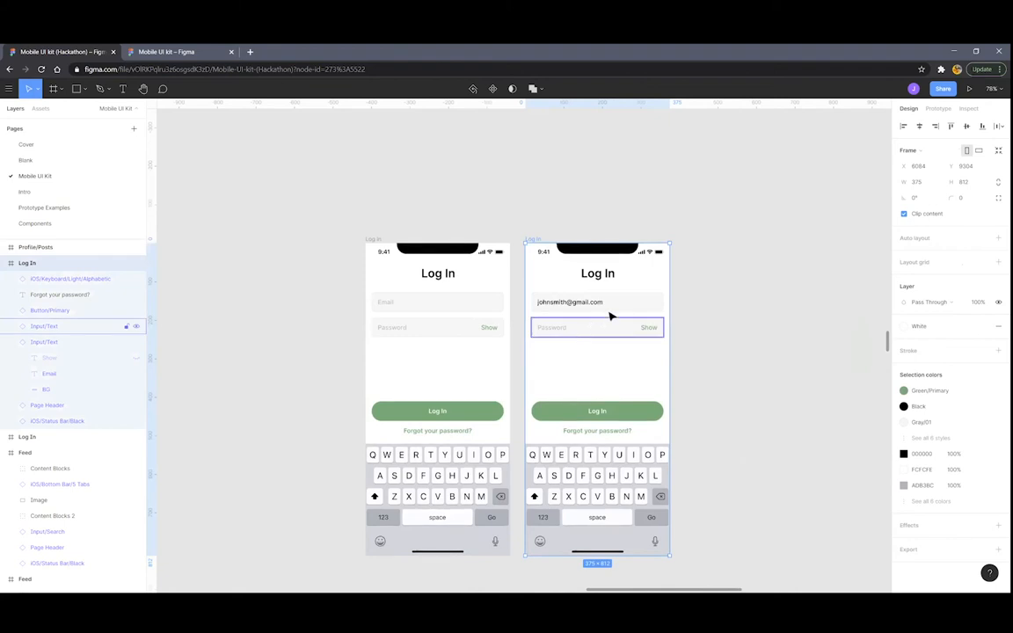
key(ctrl+d)
scroll(744, 345, up, 5)
scroll(744, 345, right, 3)
click(495, 321)
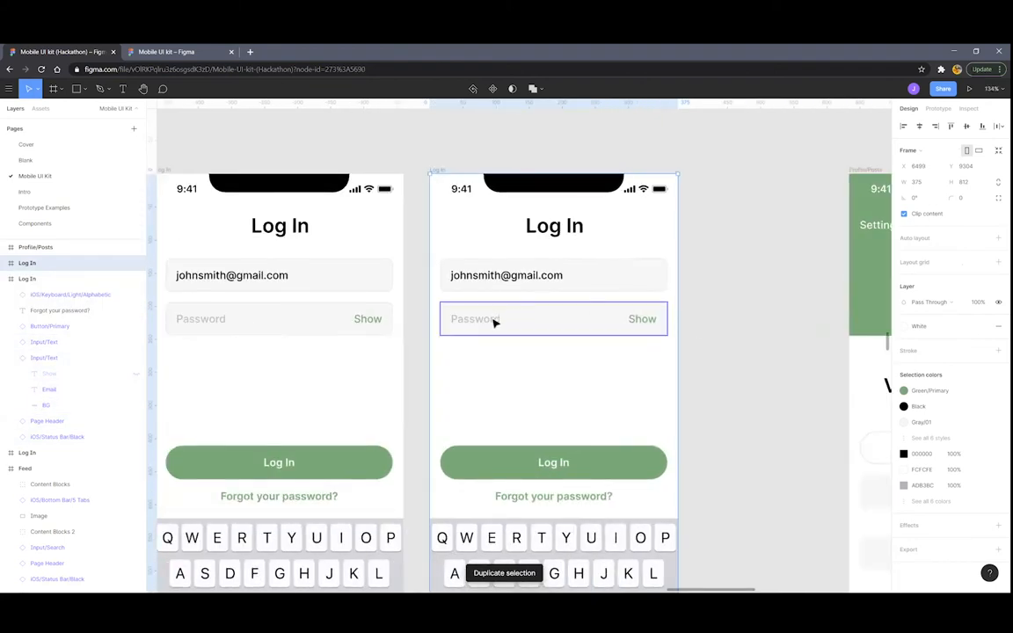
scroll(452, 341, up, 4)
double_click(479, 324)
double_click(481, 321)
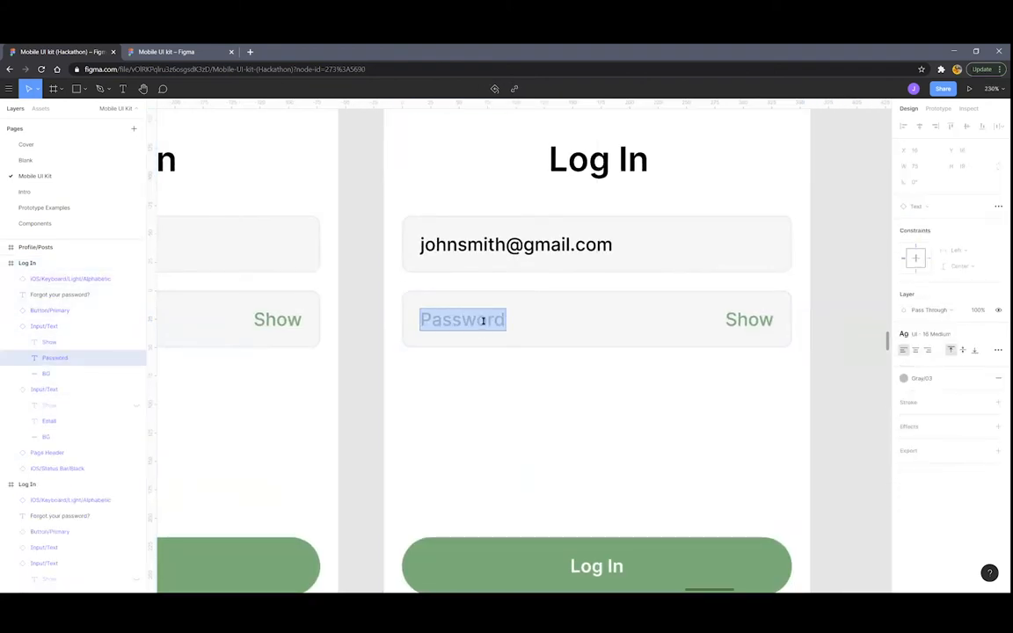
text(**********)
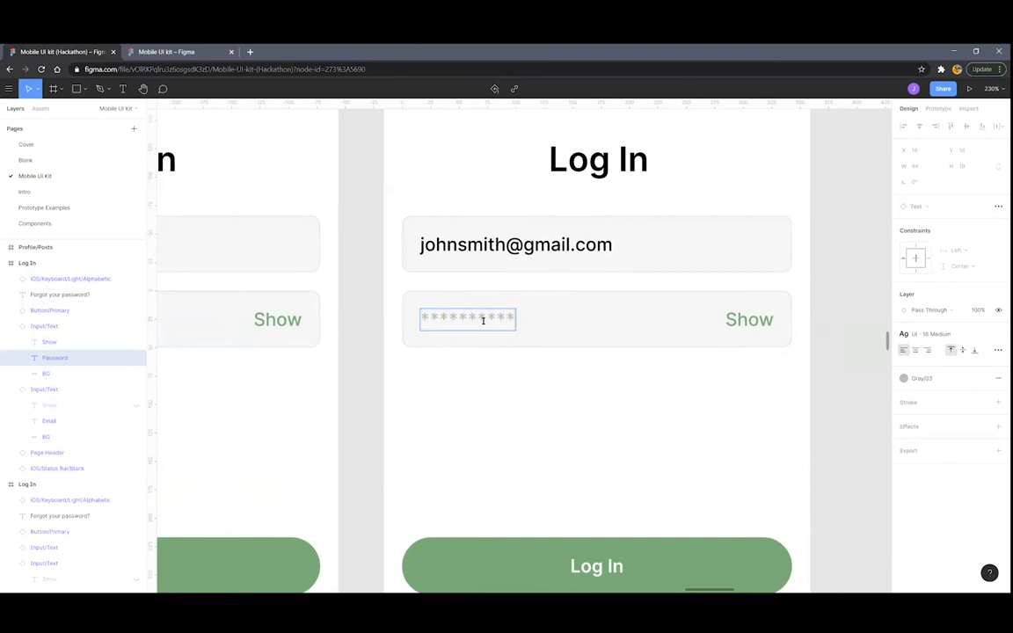
key(Escape)
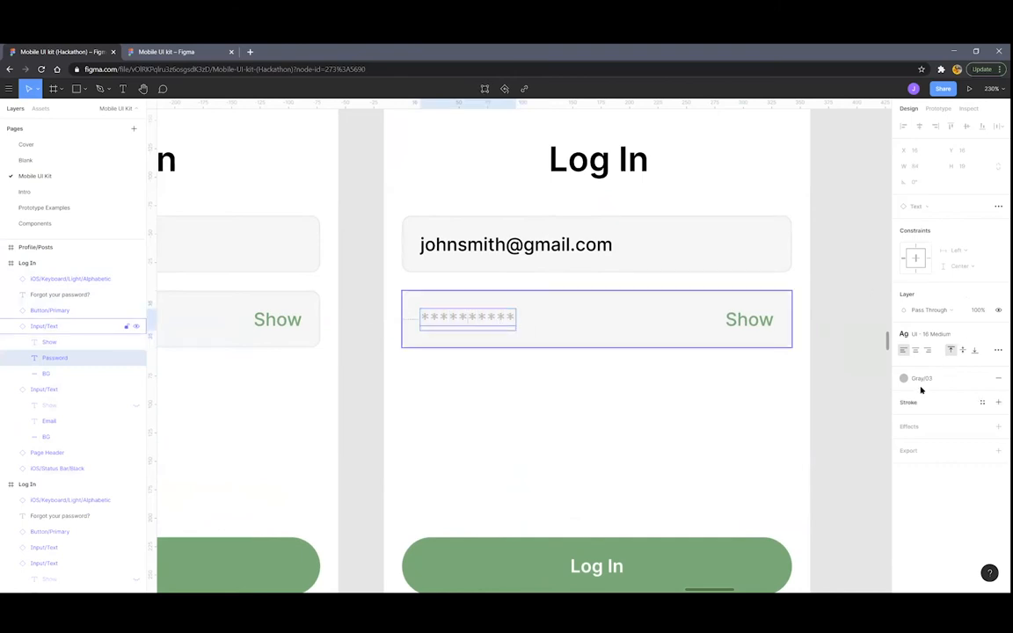
Apply the Black colour style to the password asterisks
key(ctrl+minus)
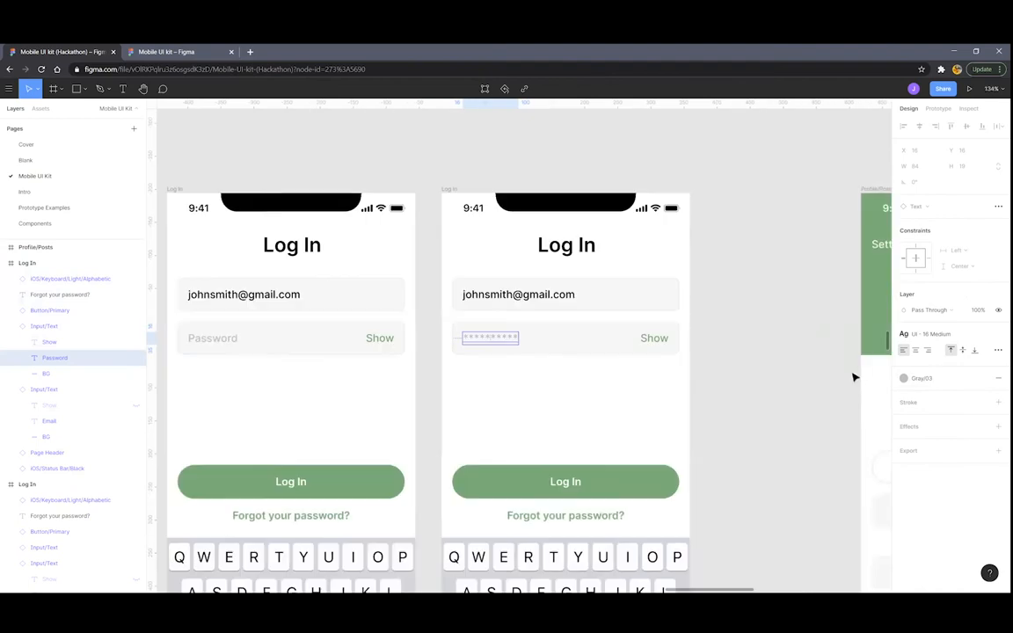
click(914, 380)
click(926, 438)
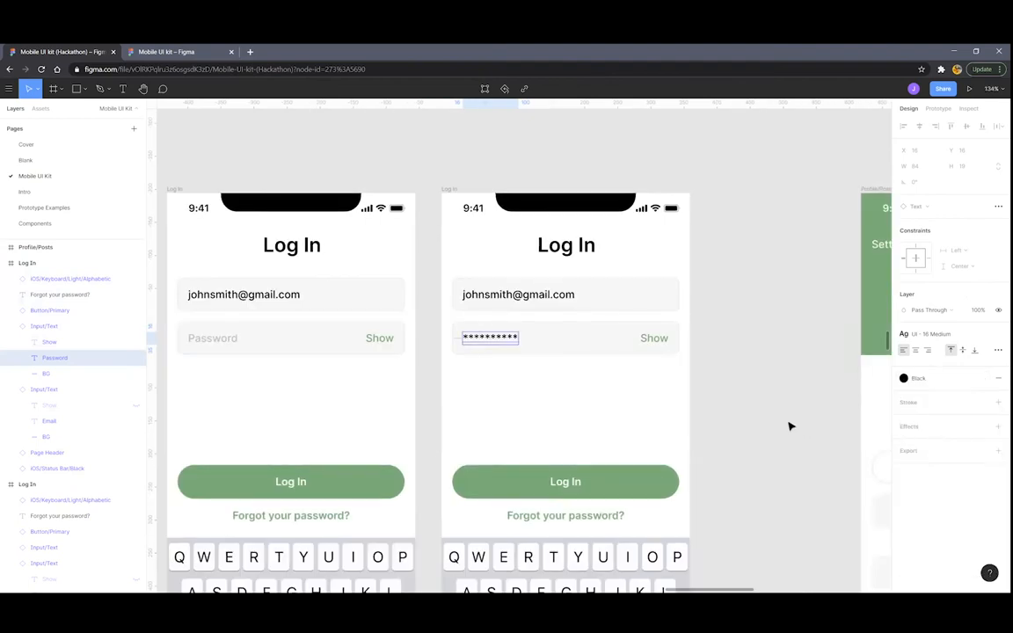
click(784, 416)
Shift the Profile/Posts frame further right to make room
scroll(774, 401, down, 5)
scroll(773, 401, right, 5)
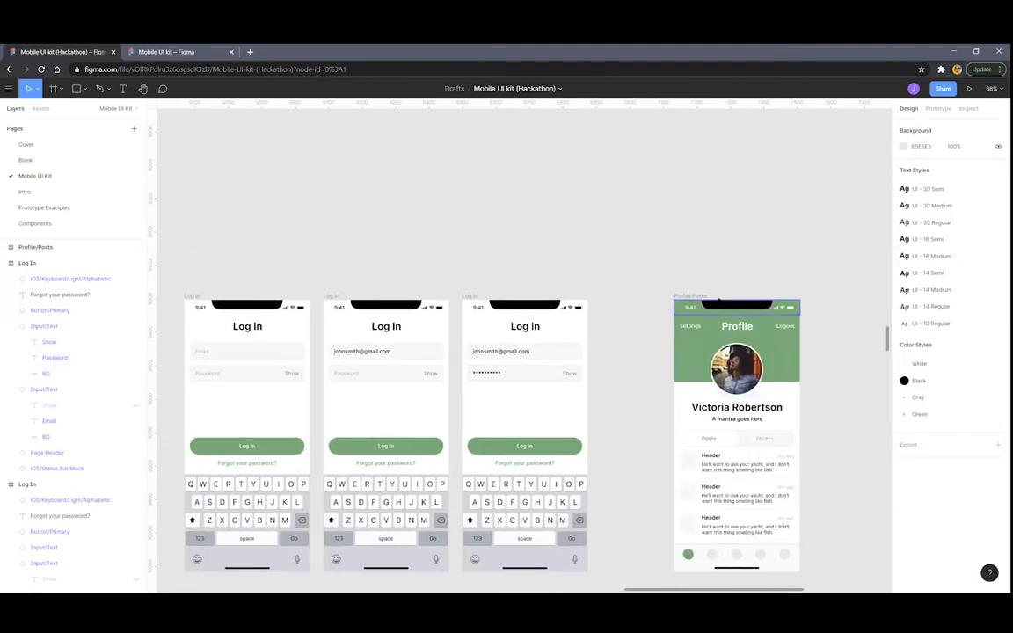
click(699, 295)
drag(755, 293, 863, 295)
scroll(631, 387, up, 5)
scroll(571, 397, left, 2)
scroll(537, 369, down, 4)
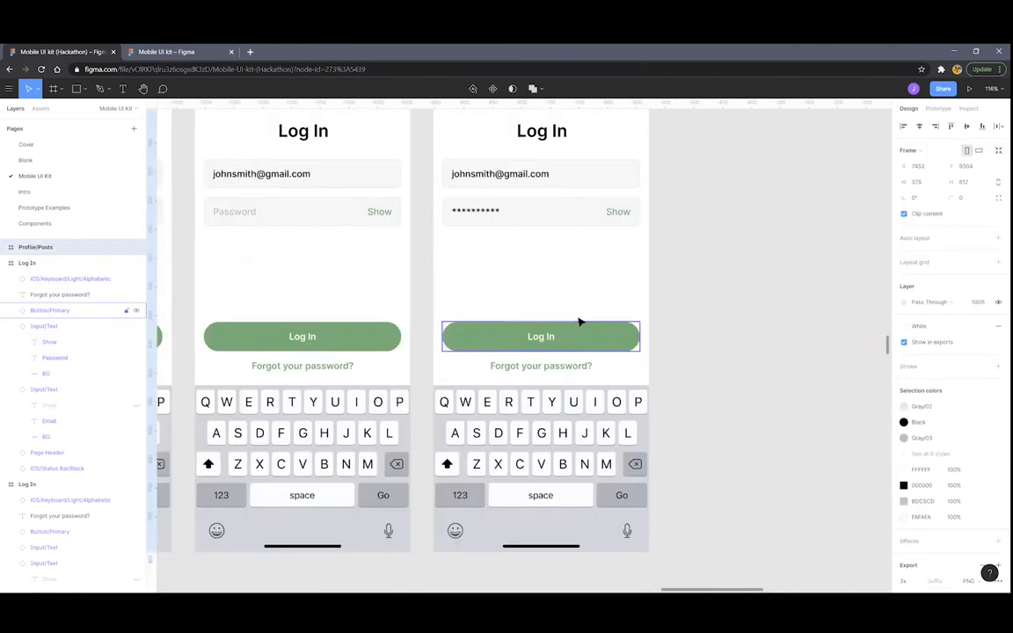
scroll(545, 175, down, 5)
Duplicate the third Log In frame and give the new copy's Log In button Green/Secondary
click(486, 150)
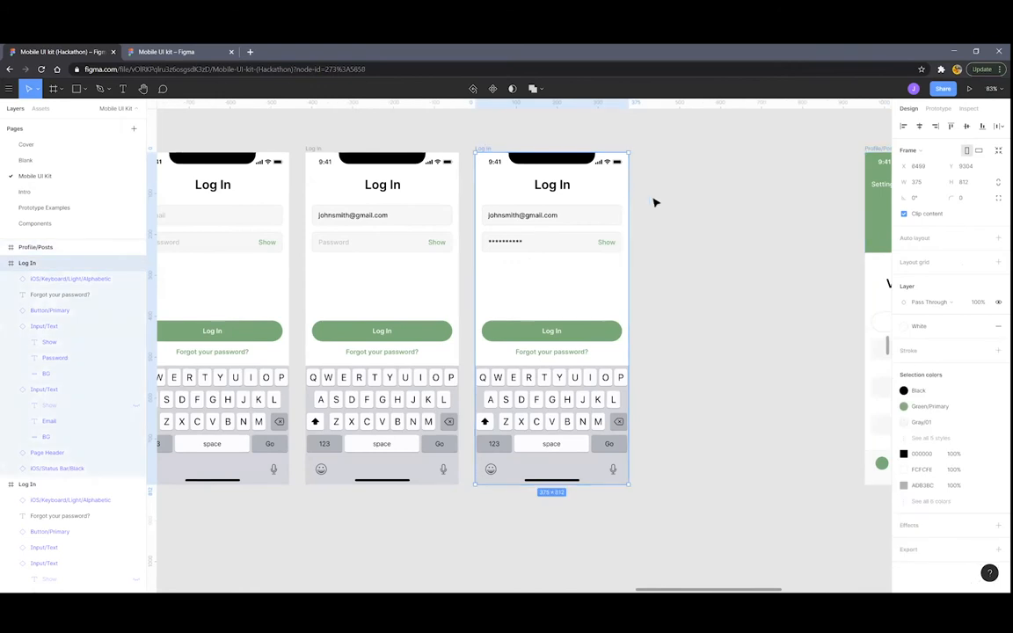
key(ctrl+d)
scroll(703, 325, up, 4)
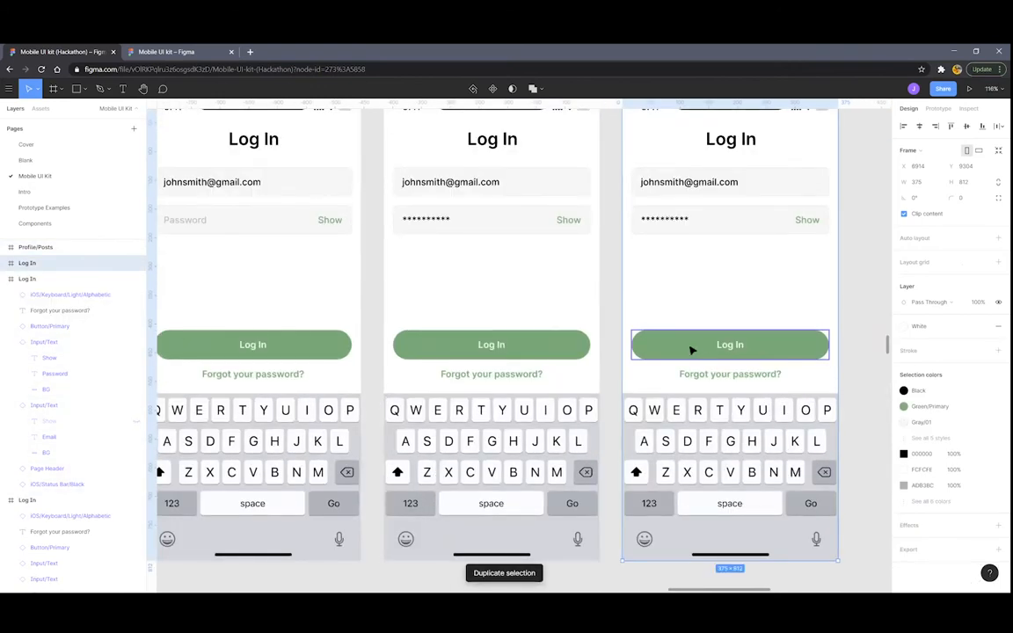
scroll(706, 366, up, 2)
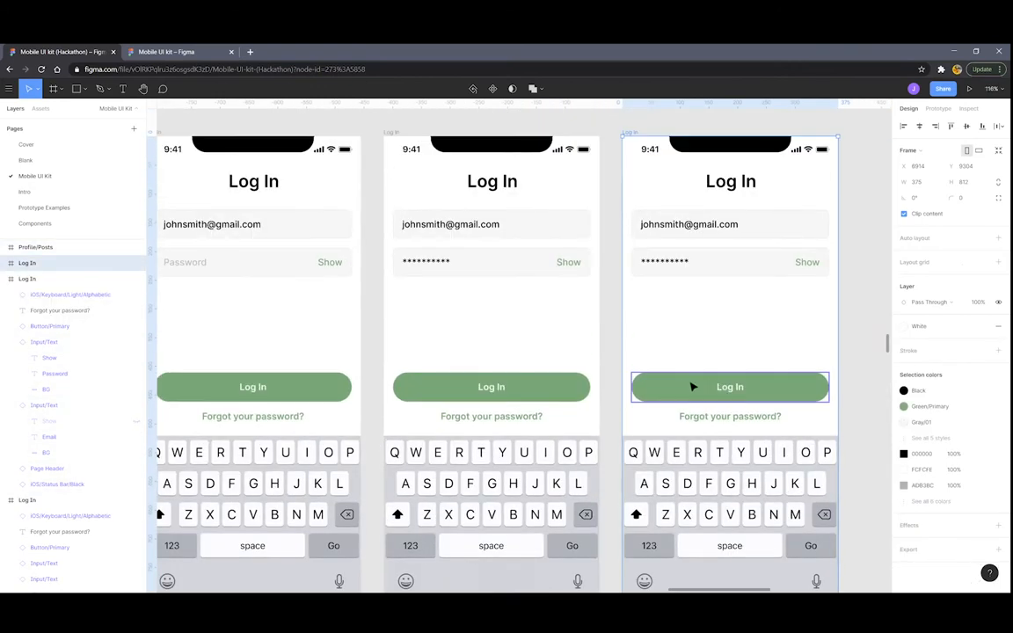
click(682, 387)
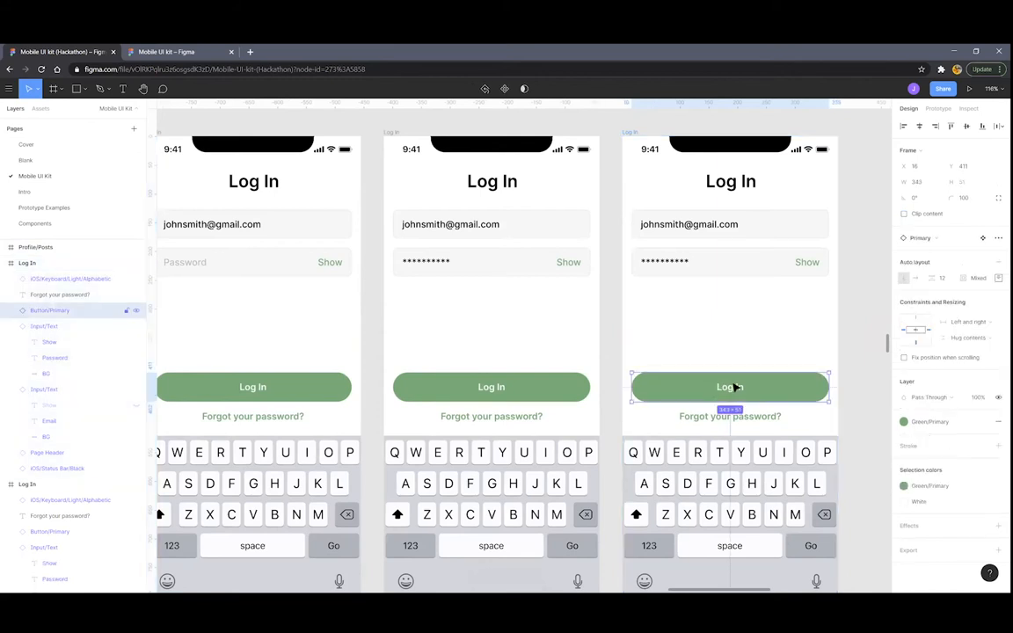
click(915, 423)
click(926, 519)
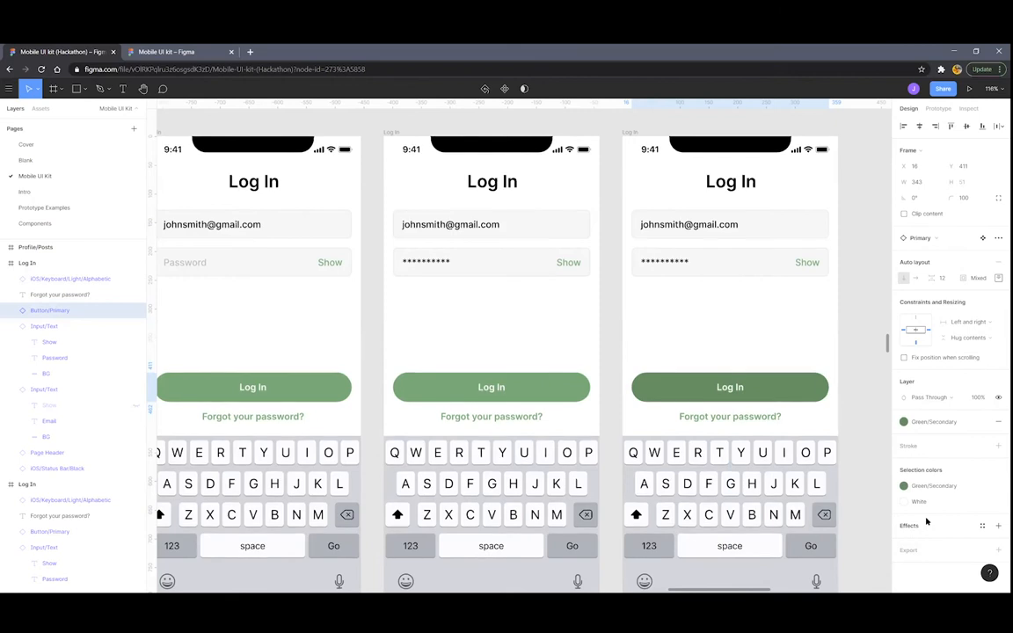
Set the Log In buttons in the first two frames to the Gray/03 colour style
scroll(729, 410, down, 3)
scroll(735, 409, right, 2)
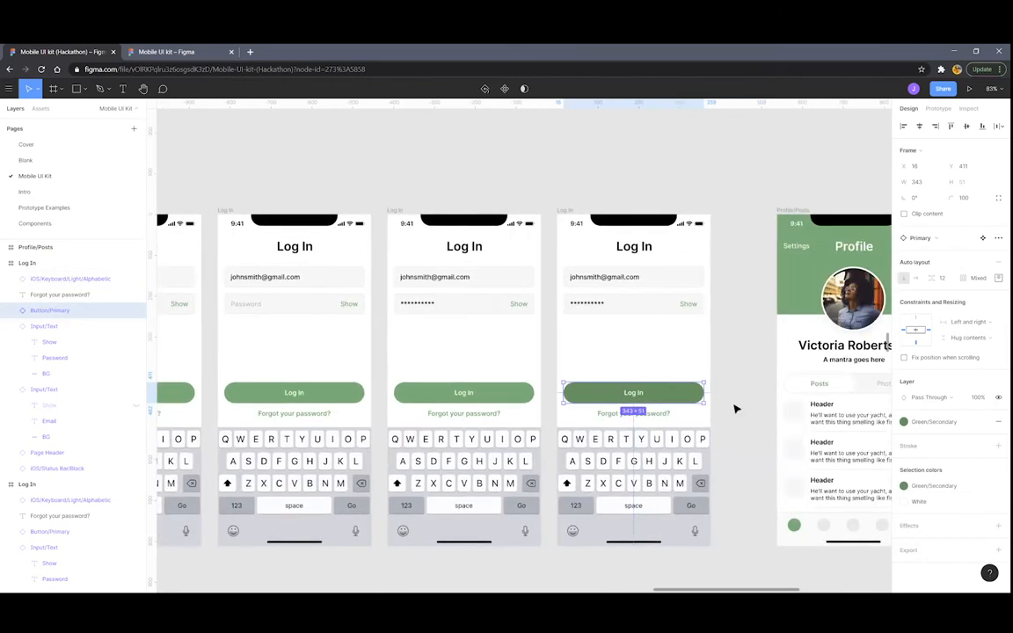
scroll(735, 407, left, 5)
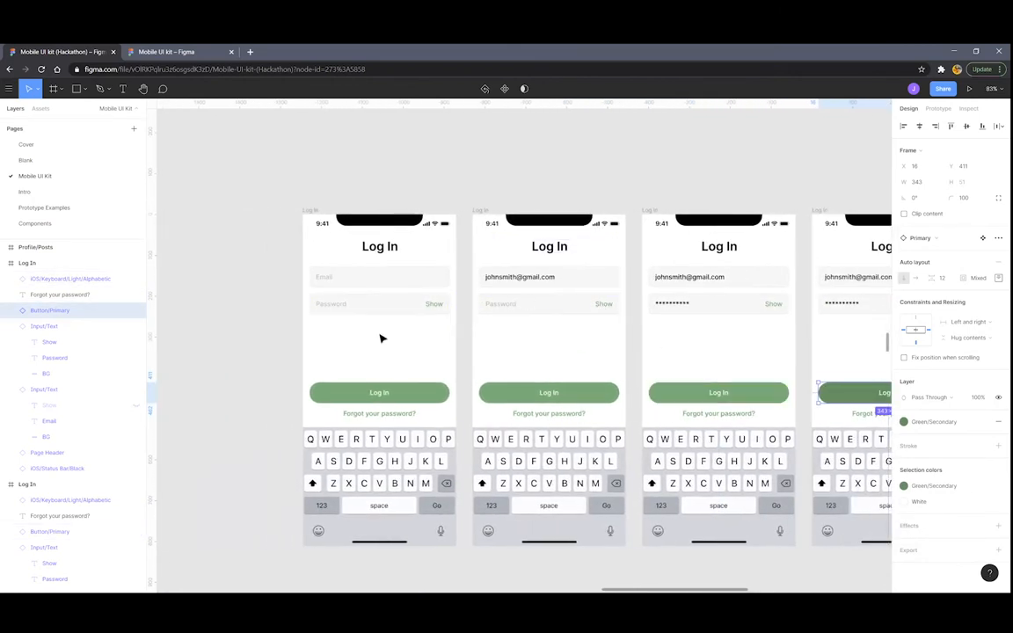
scroll(421, 342, up, 3)
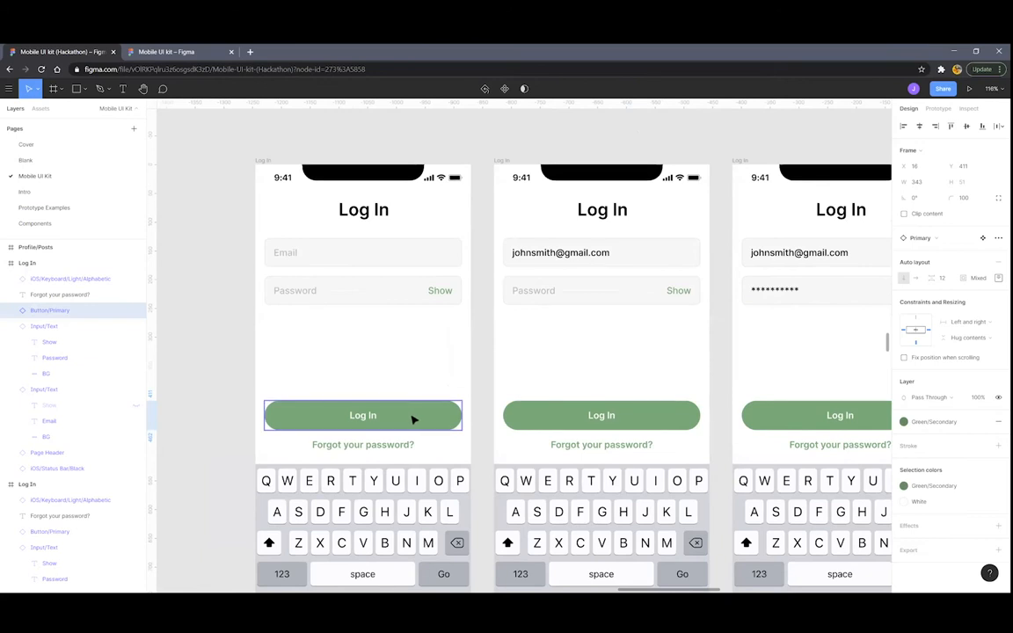
shift+click(665, 422)
click(904, 421)
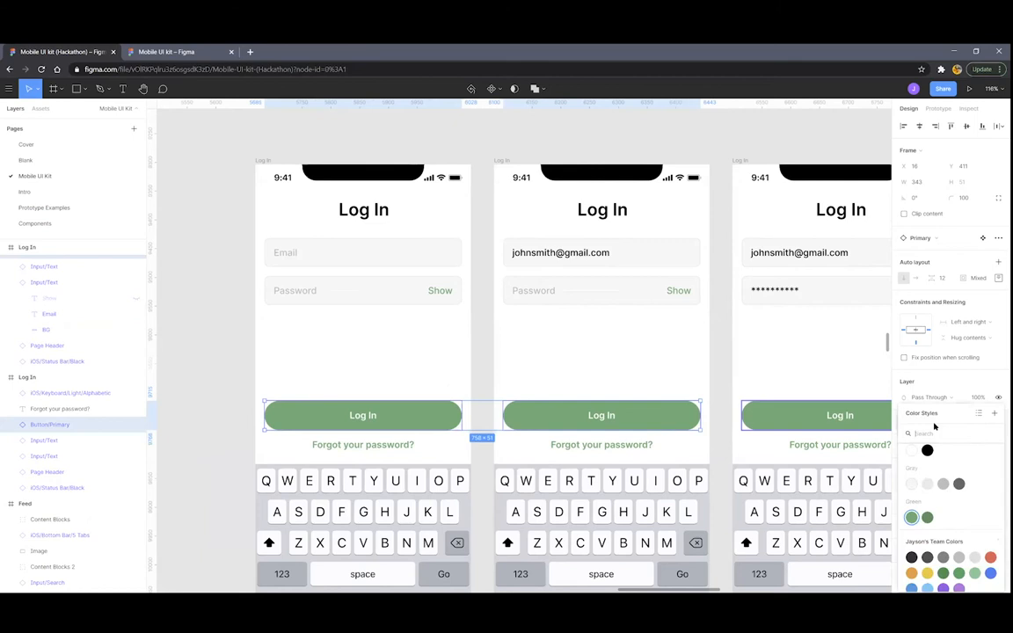
click(940, 483)
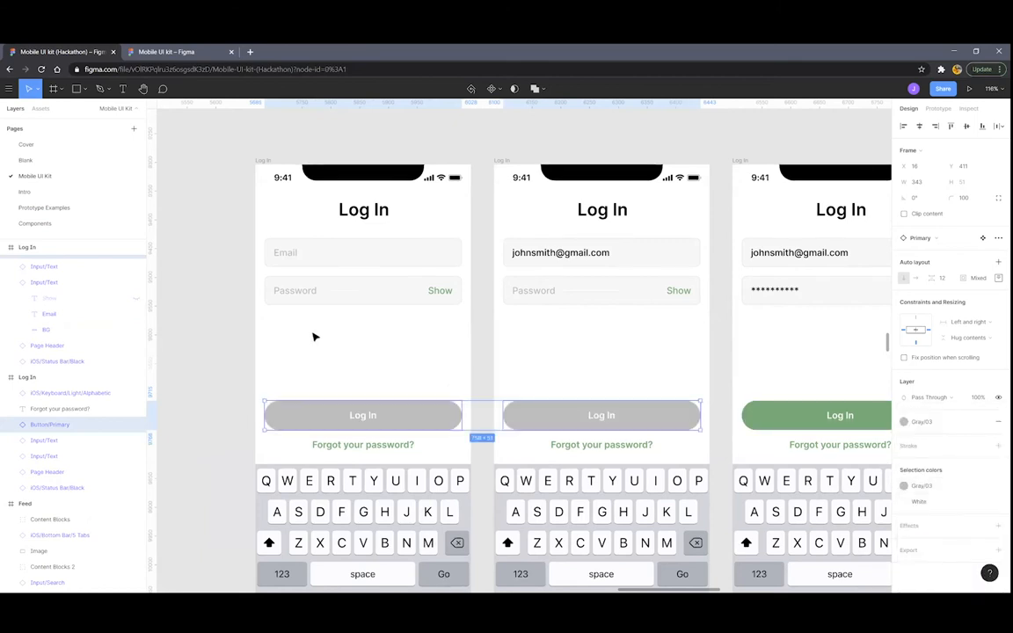
scroll(321, 334, down, 3)
click(251, 333)
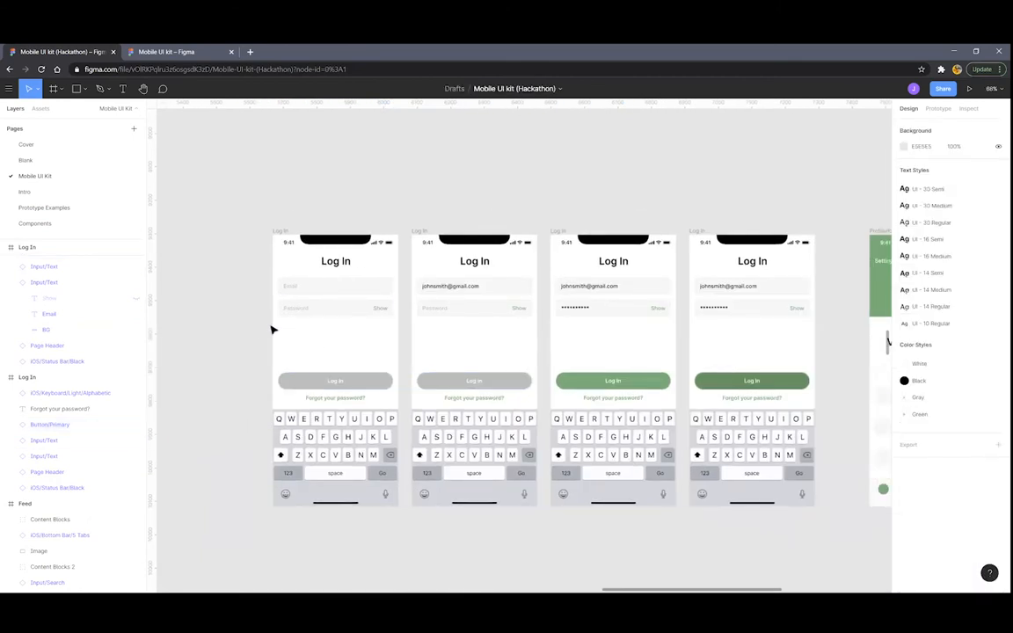
scroll(271, 330, right, 5)
Nudge Profile/Posts closer to the four Log In frames and switch to the Prototype panel
scroll(431, 334, left, 5)
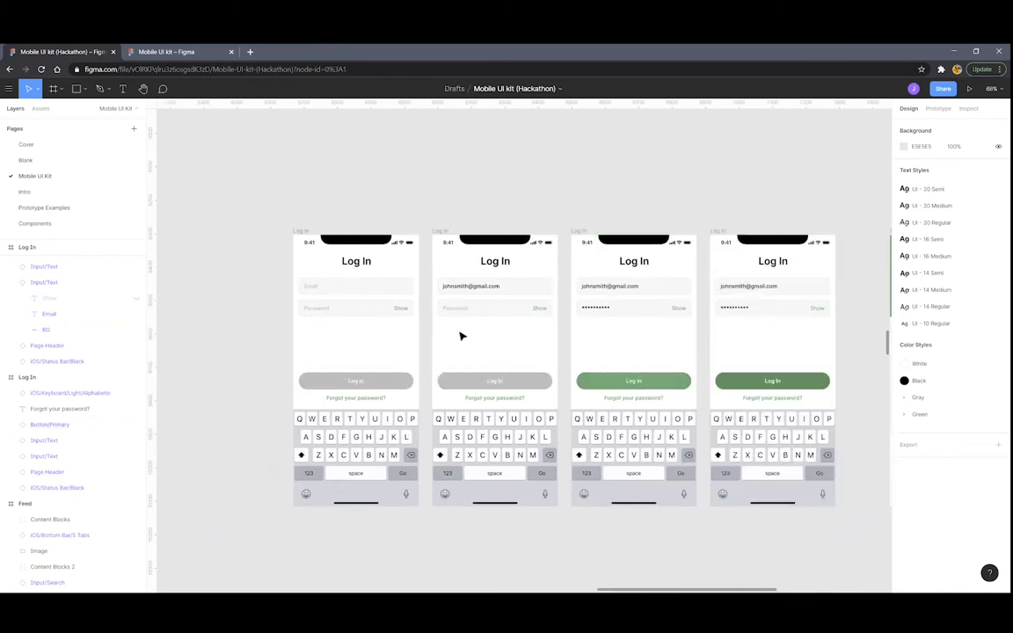
scroll(501, 334, down, 3)
drag(800, 259, 774, 260)
scroll(432, 282, up, 5)
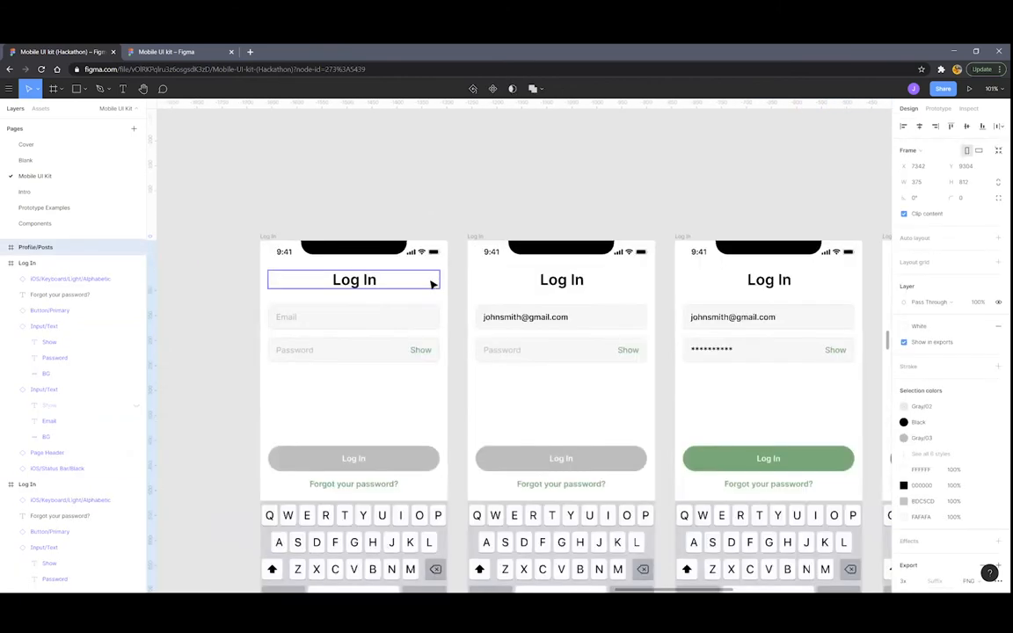
scroll(307, 323, right, 3)
scroll(449, 319, right, 1)
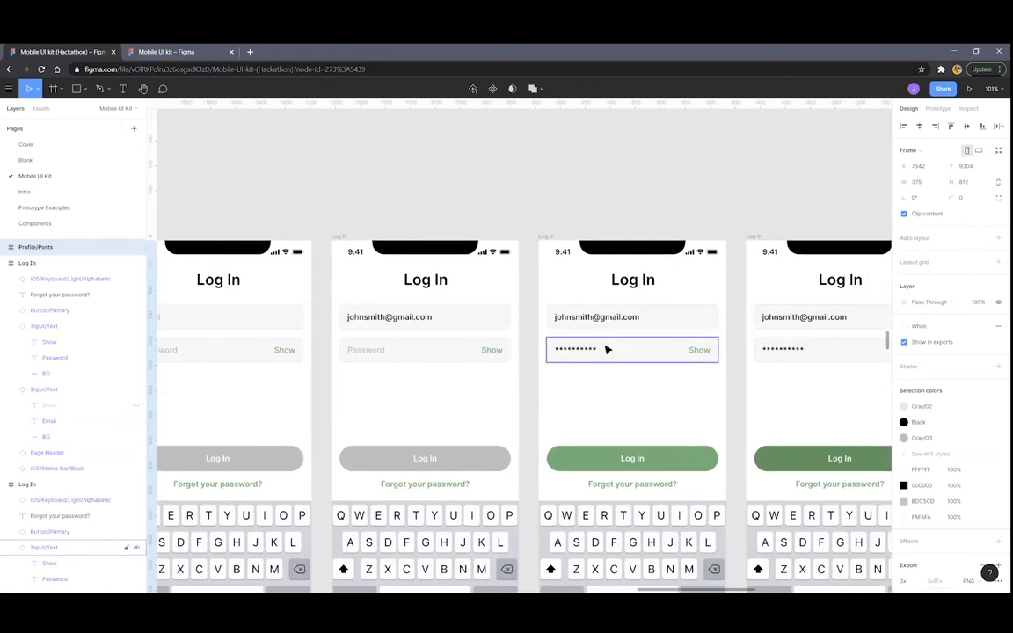
scroll(608, 348, right, 4)
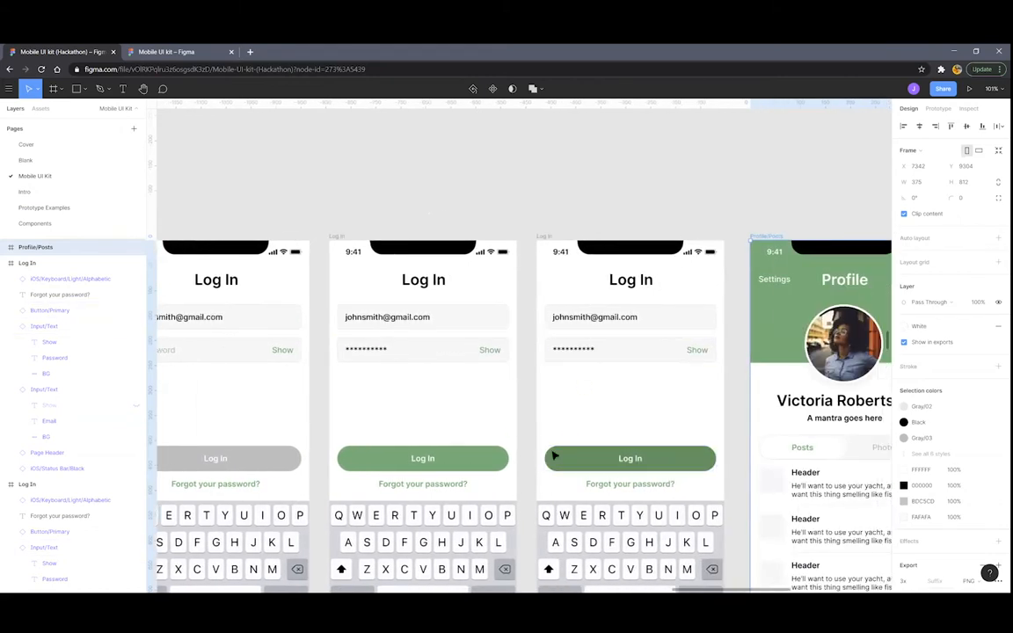
scroll(616, 369, right, 5)
scroll(581, 400, down, 5)
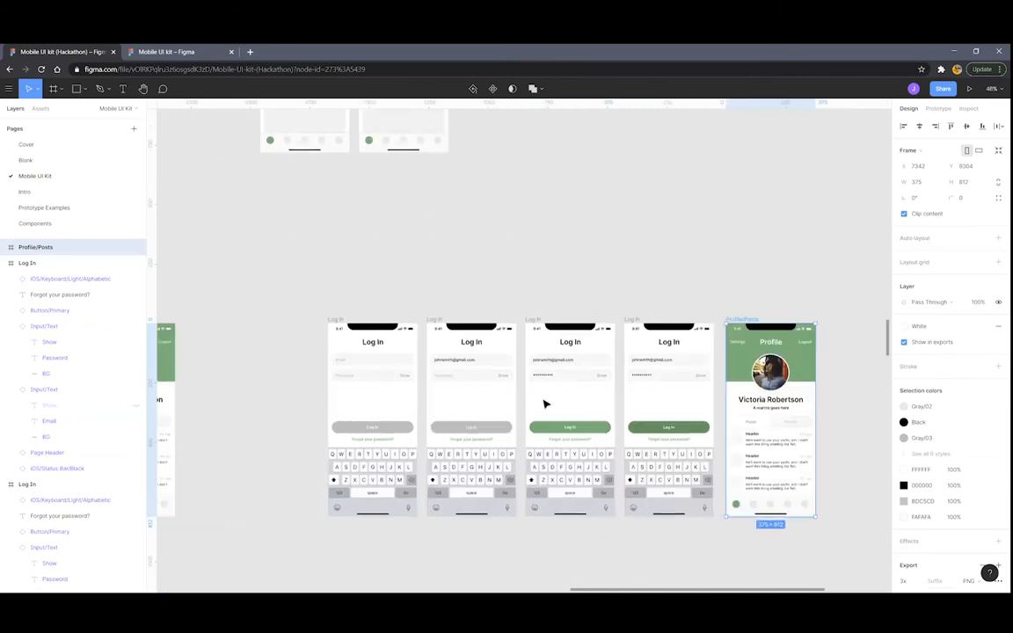
scroll(558, 400, down, 1)
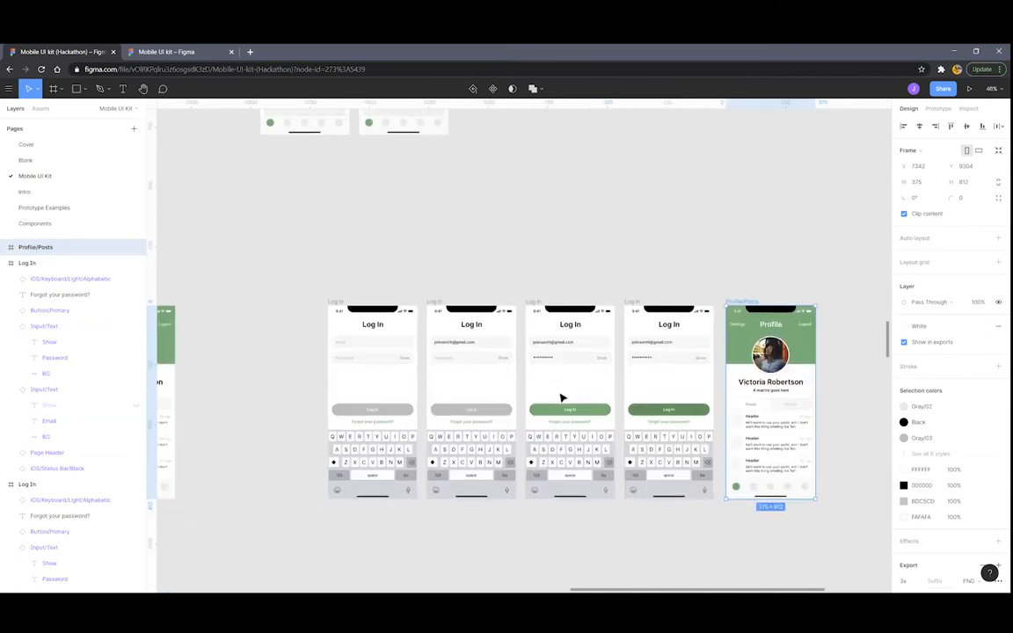
scroll(703, 307, down, 2)
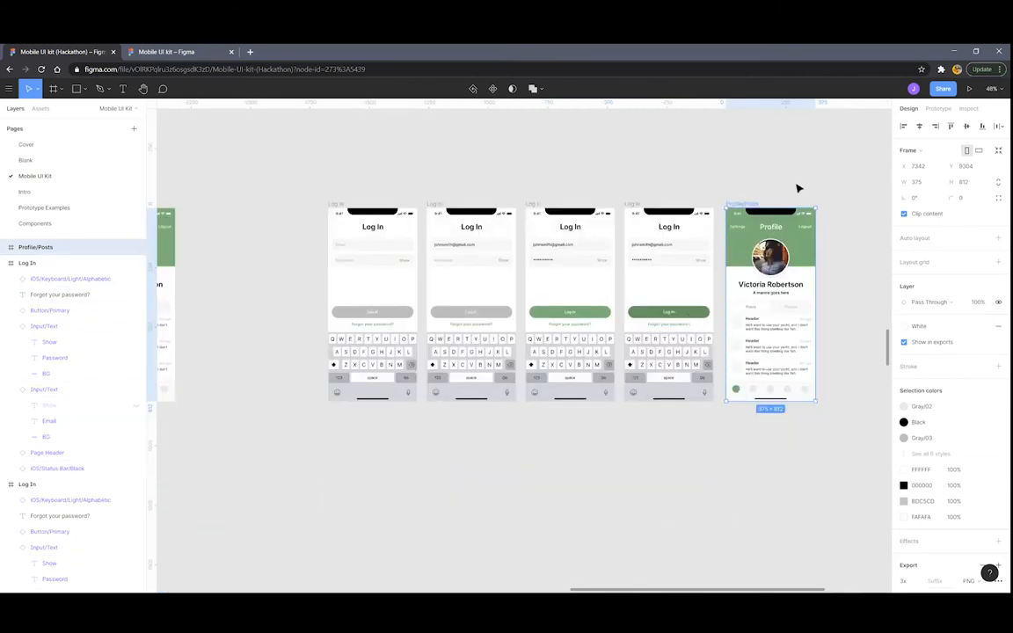
click(937, 109)
Link frame 1's Email field to Log In frame 2, and frame 2's Password field to frame 3
scroll(427, 170, up, 4)
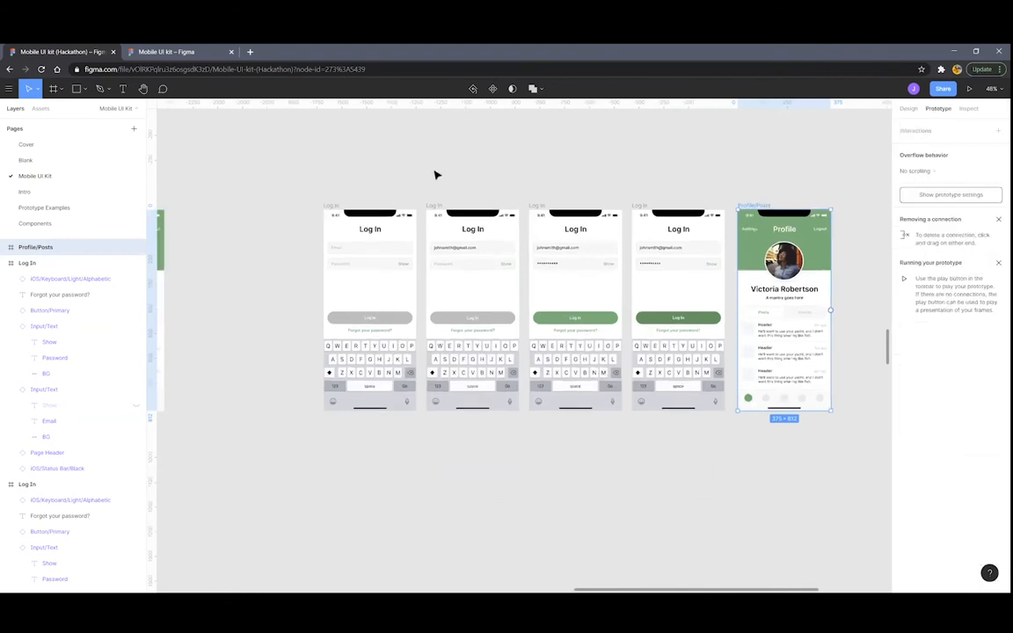
click(253, 236)
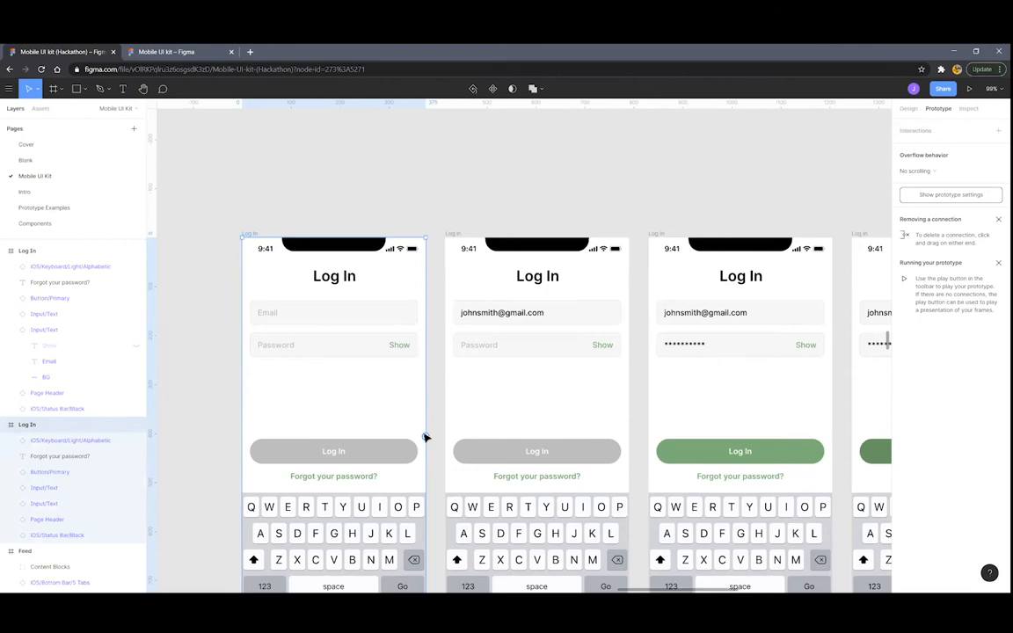
click(290, 318)
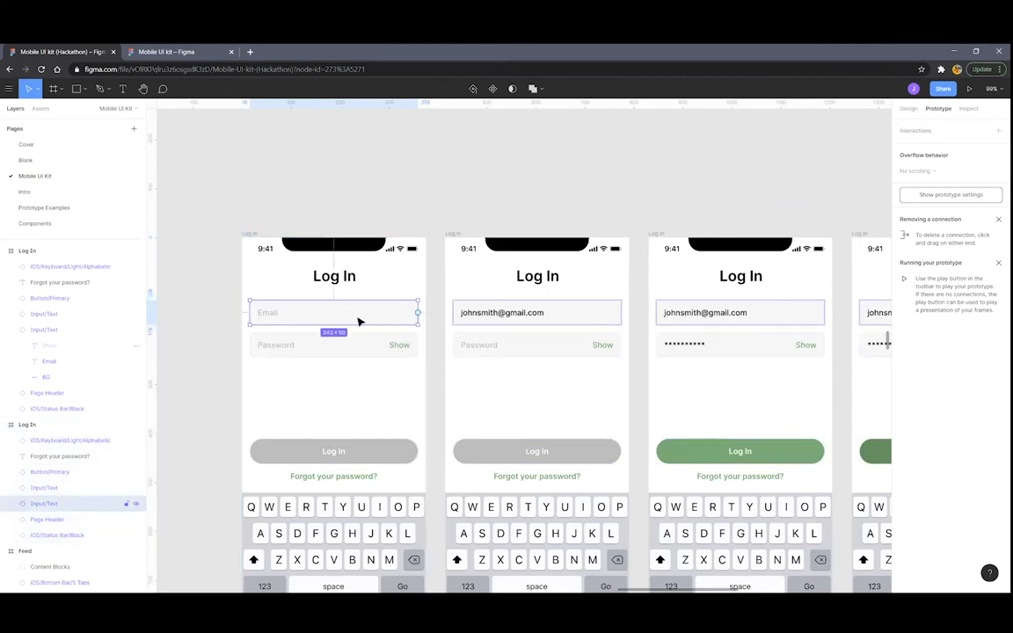
drag(421, 316, 461, 403)
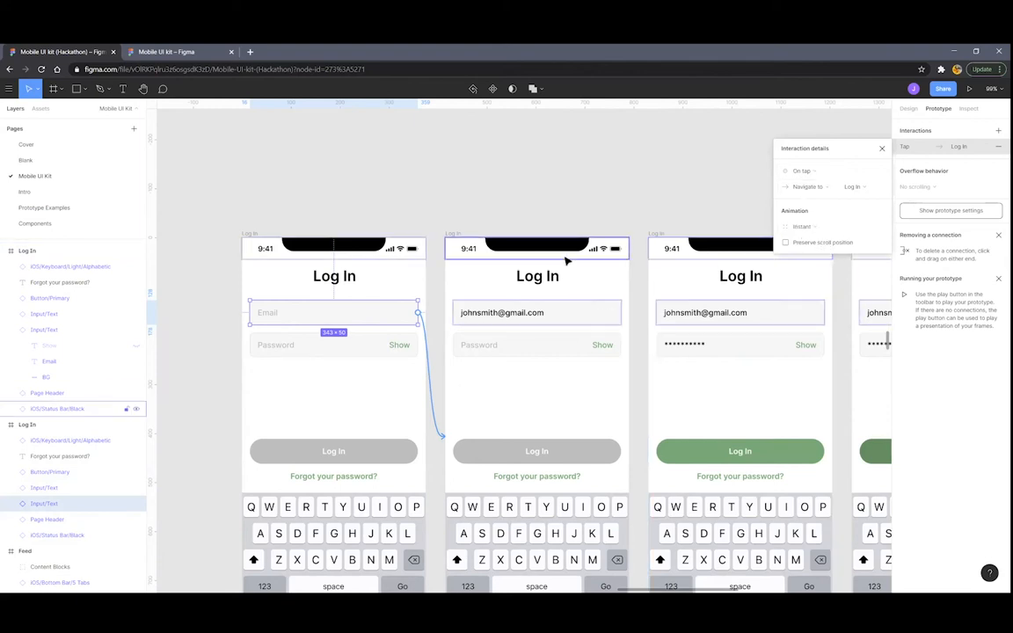
click(510, 349)
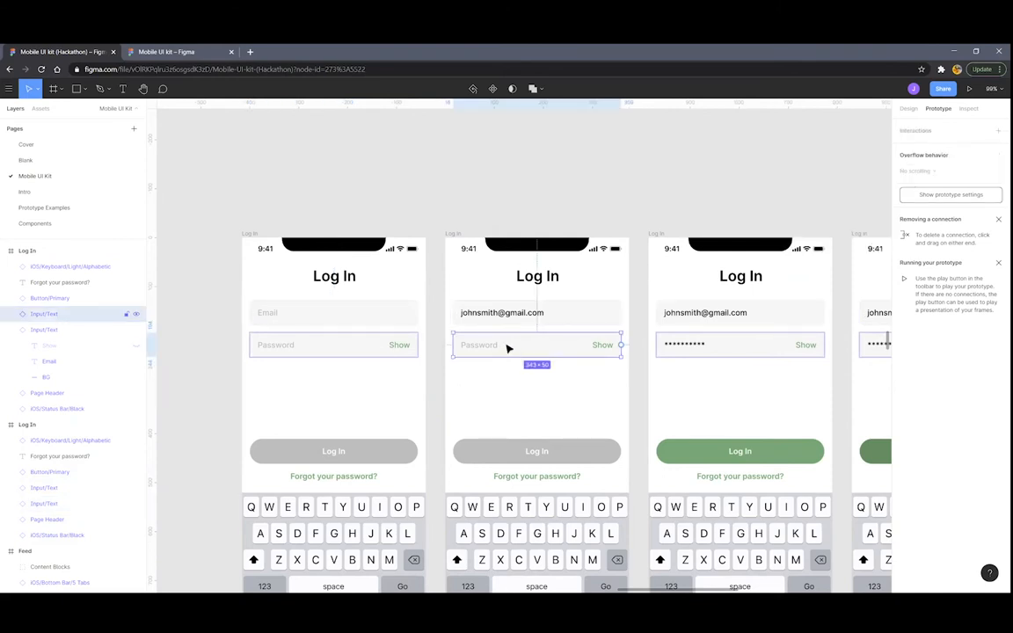
drag(621, 345, 735, 343)
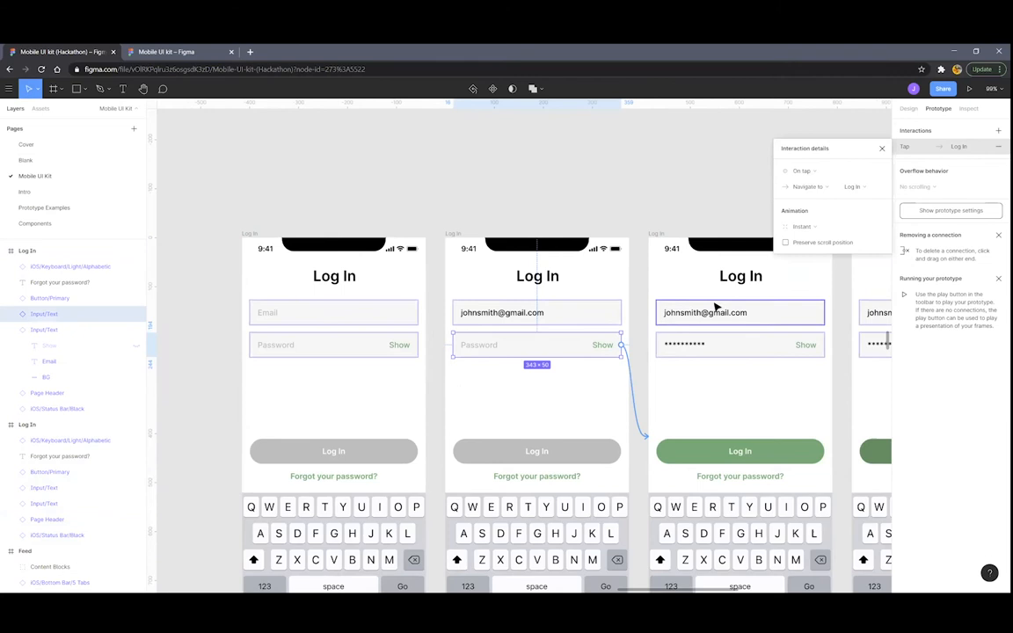
scroll(669, 289, right, 3)
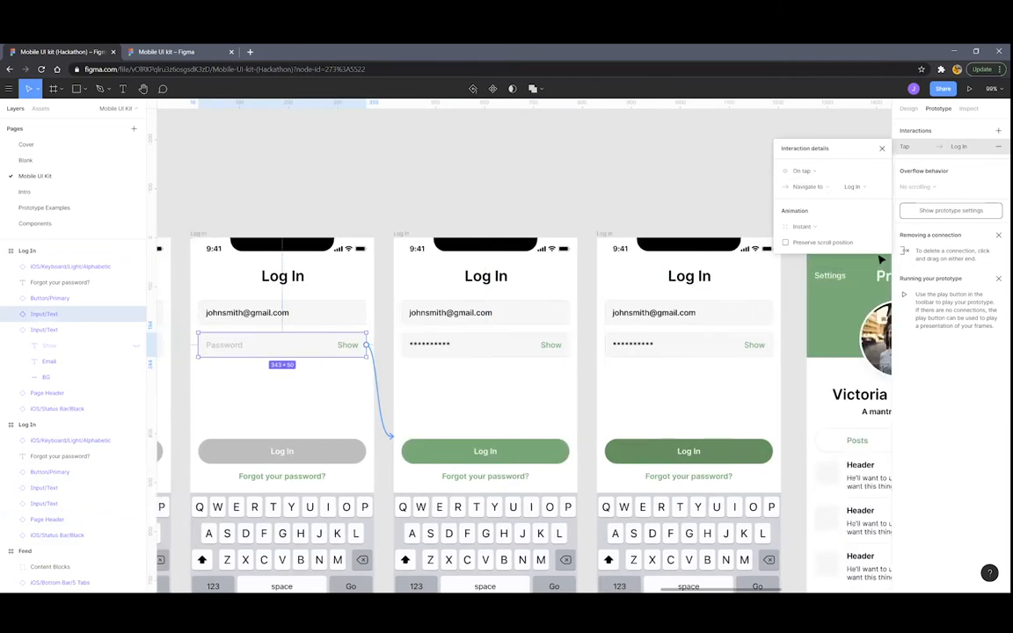
scroll(625, 308, down, 1)
scroll(624, 308, down, 4)
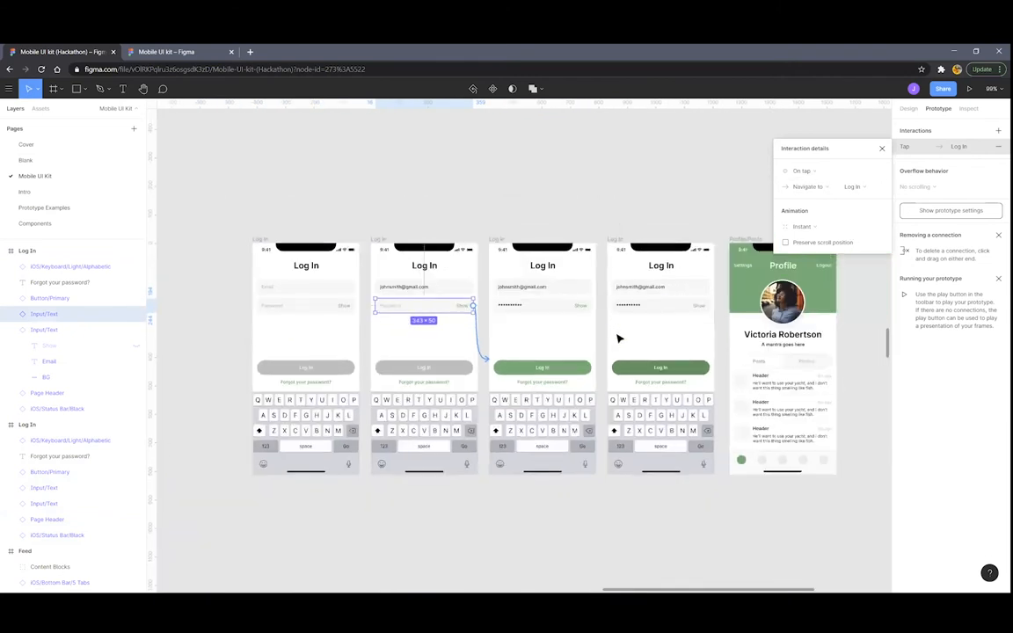
scroll(617, 338, up, 3)
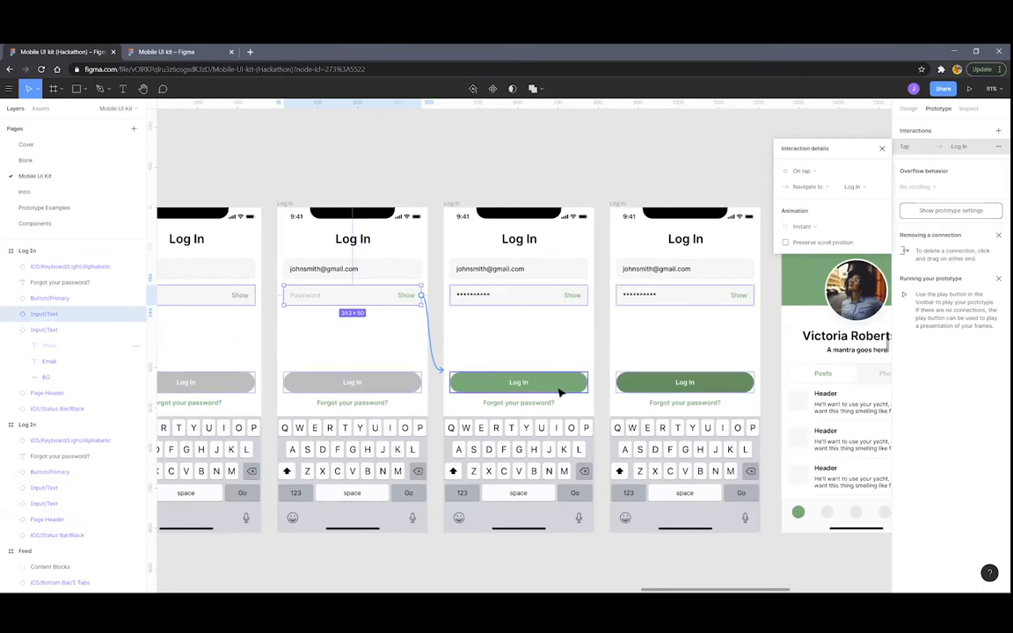
Link the third frame's green Log In button to the fourth frame, triggered on Touch down
click(565, 387)
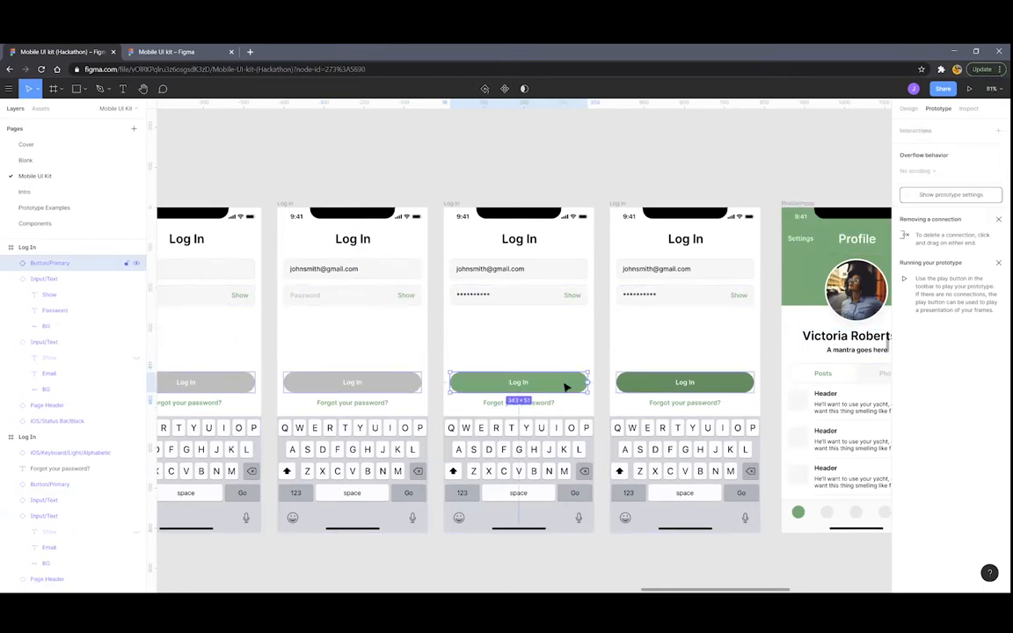
scroll(565, 386, up, 5)
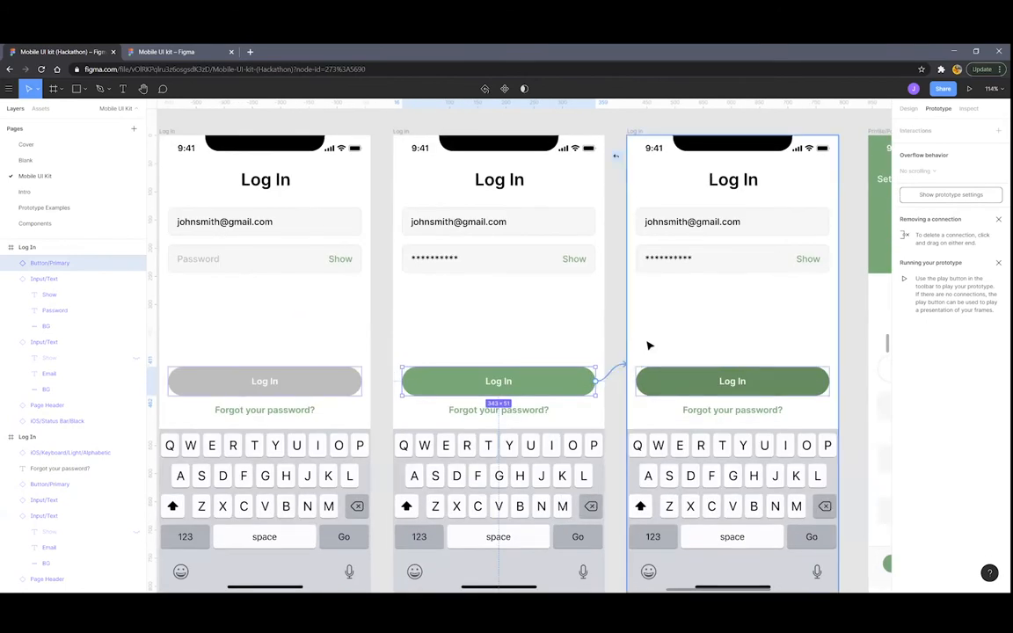
drag(649, 346, 650, 345)
scroll(650, 290, right, 2)
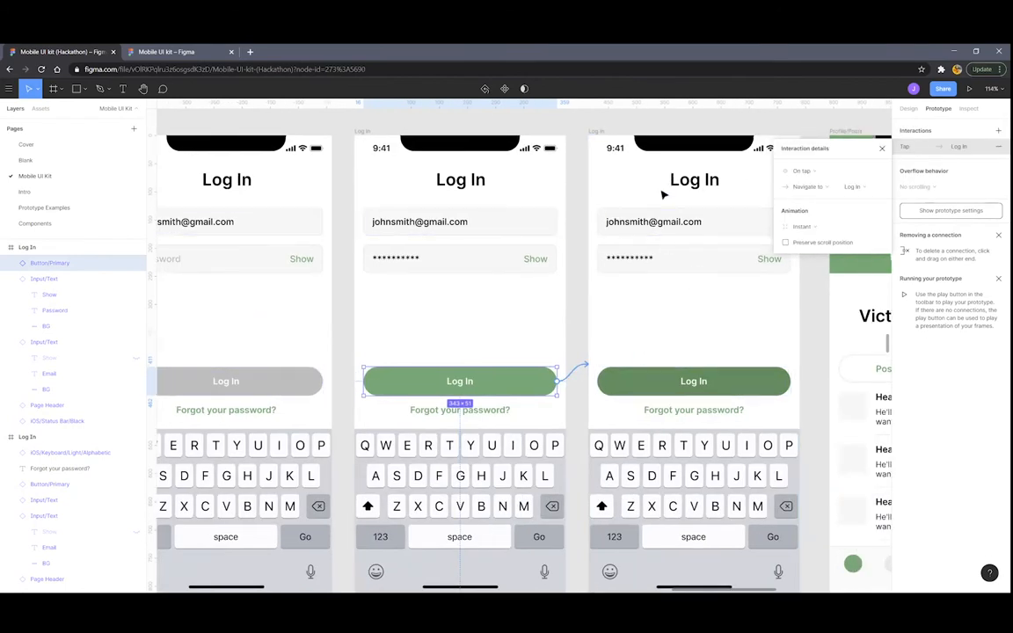
scroll(659, 303, right, 2)
scroll(643, 315, down, 5)
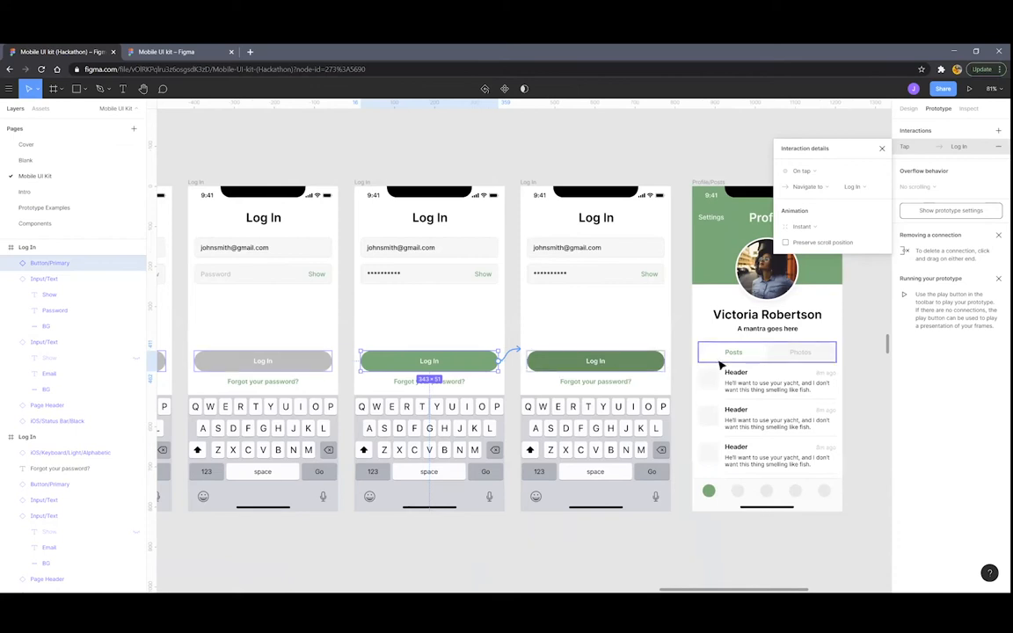
scroll(502, 345, up, 5)
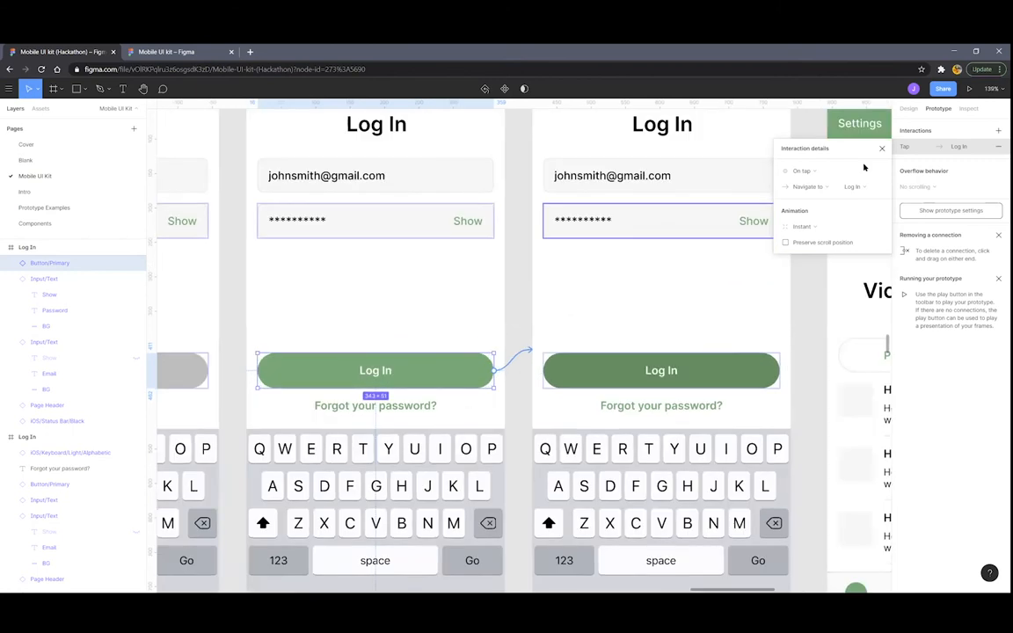
click(807, 171)
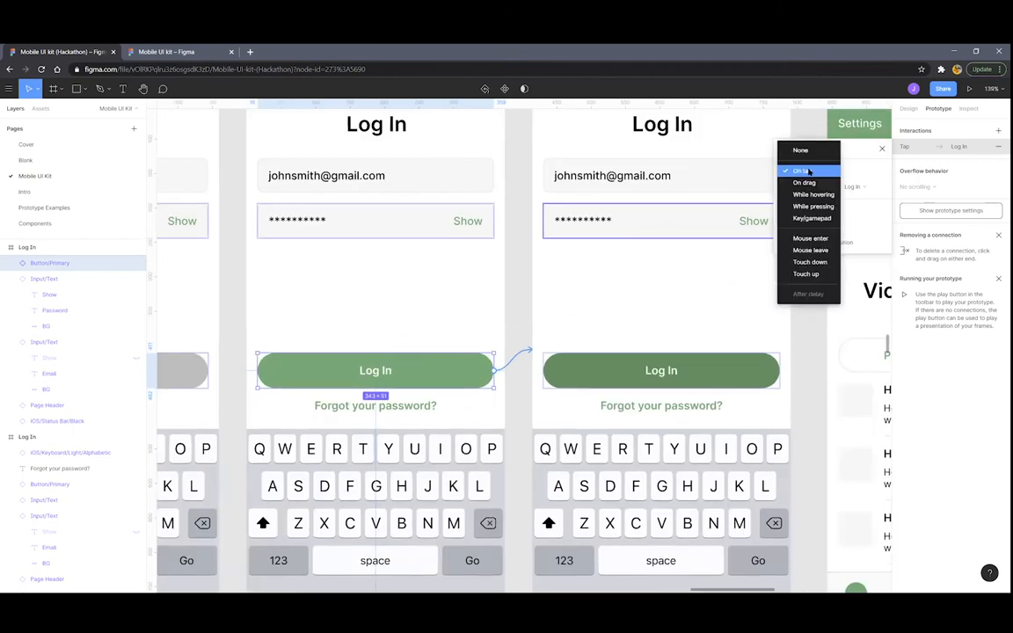
click(805, 262)
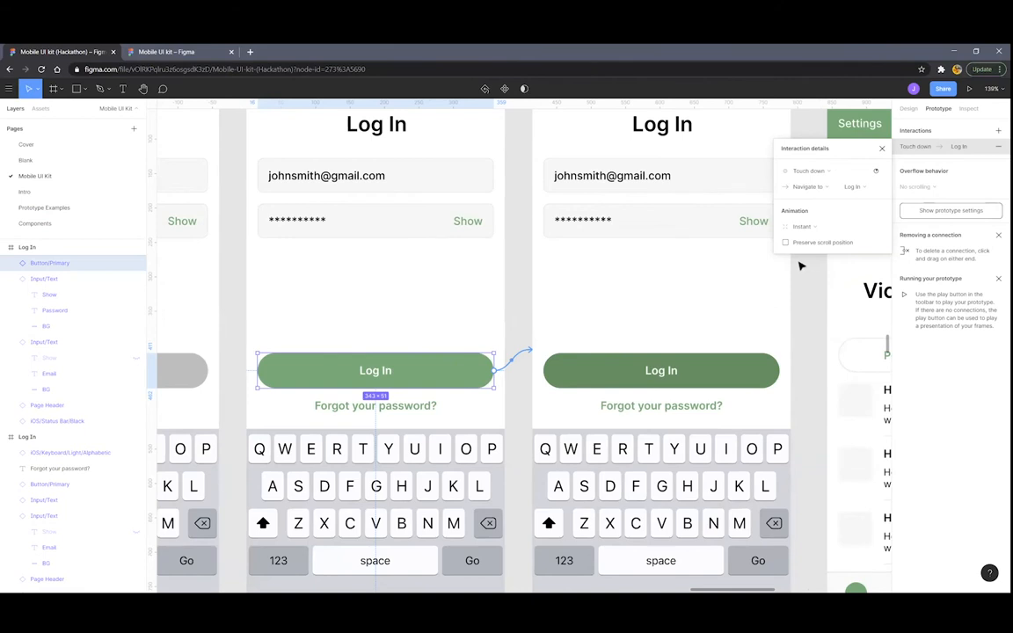
Link the fourth frame's dark Log In button to the Profile/Posts frame
scroll(705, 263, down, 4)
scroll(682, 254, down, 1)
scroll(678, 264, right, 1)
scroll(670, 325, right, 2)
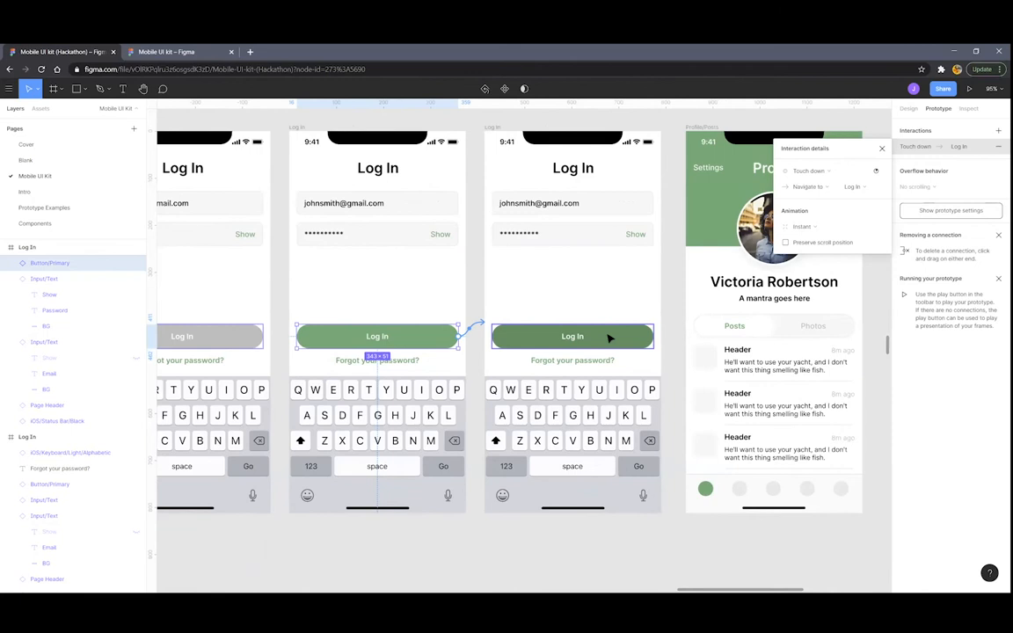
click(609, 338)
drag(655, 336, 705, 307)
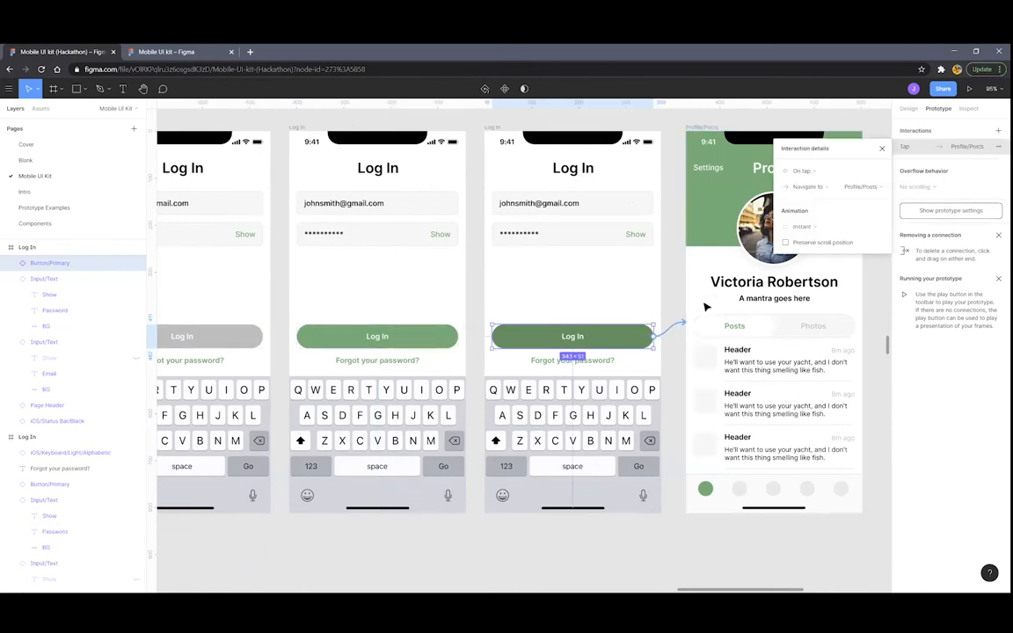
Set the new connection's trigger to Touch up
click(803, 171)
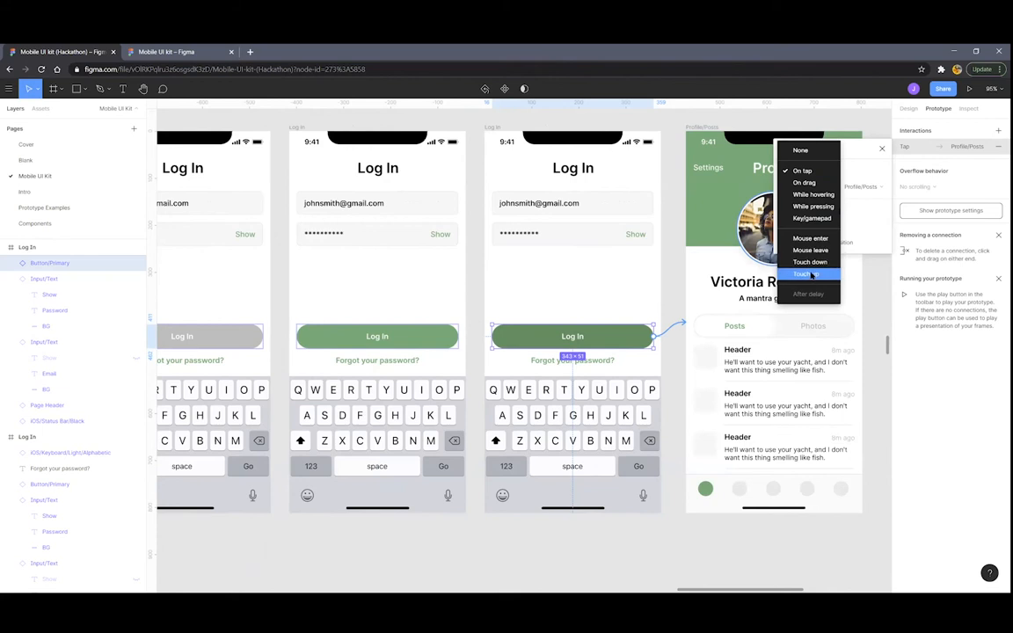
click(805, 275)
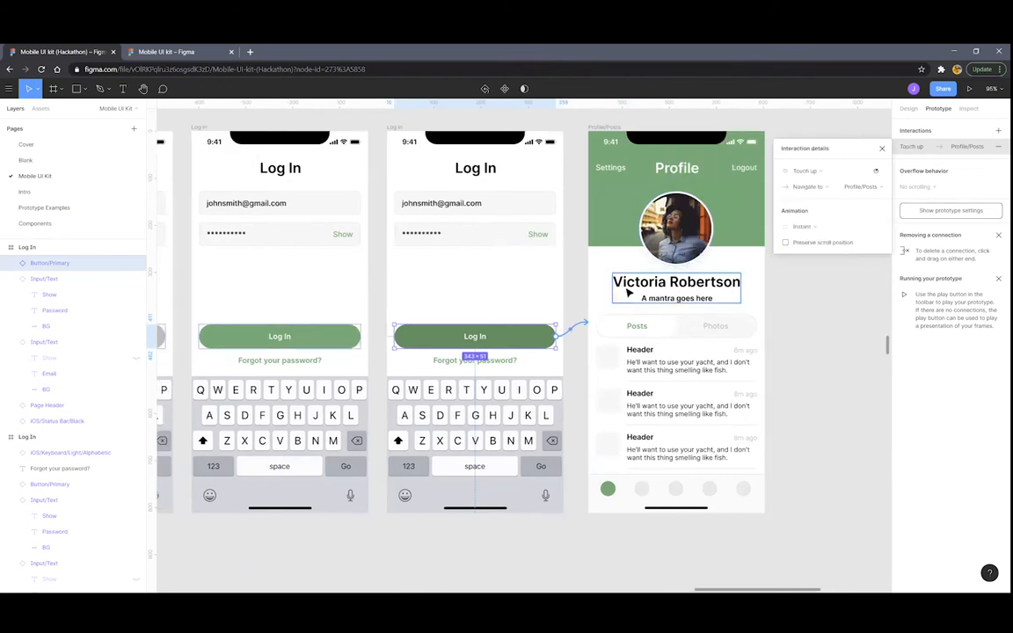
scroll(625, 288, down, 2)
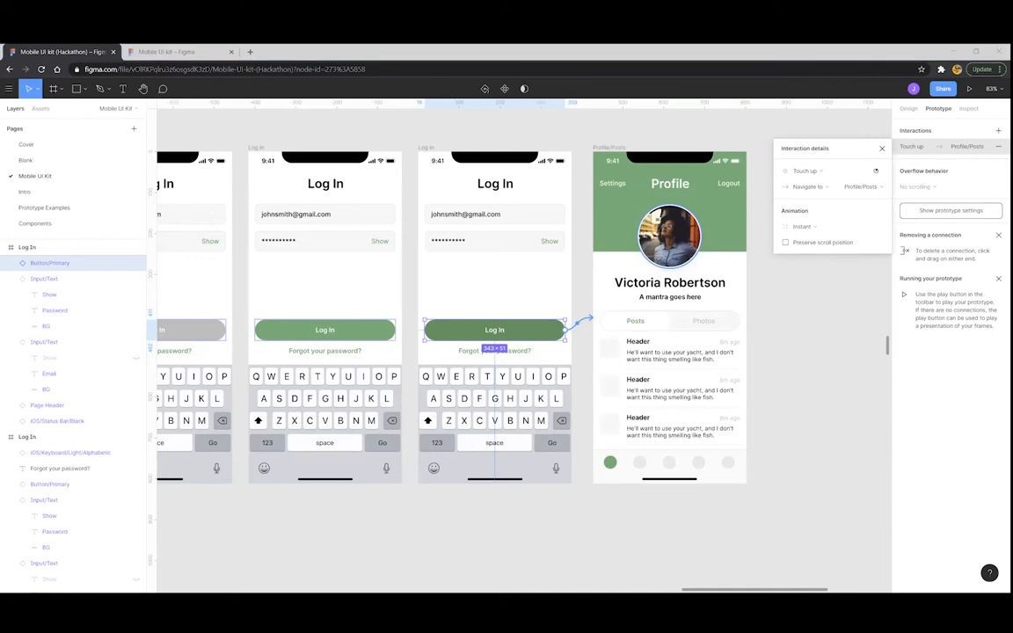
Make the transition Move out downward over 500ms with Ease Out easing
click(801, 226)
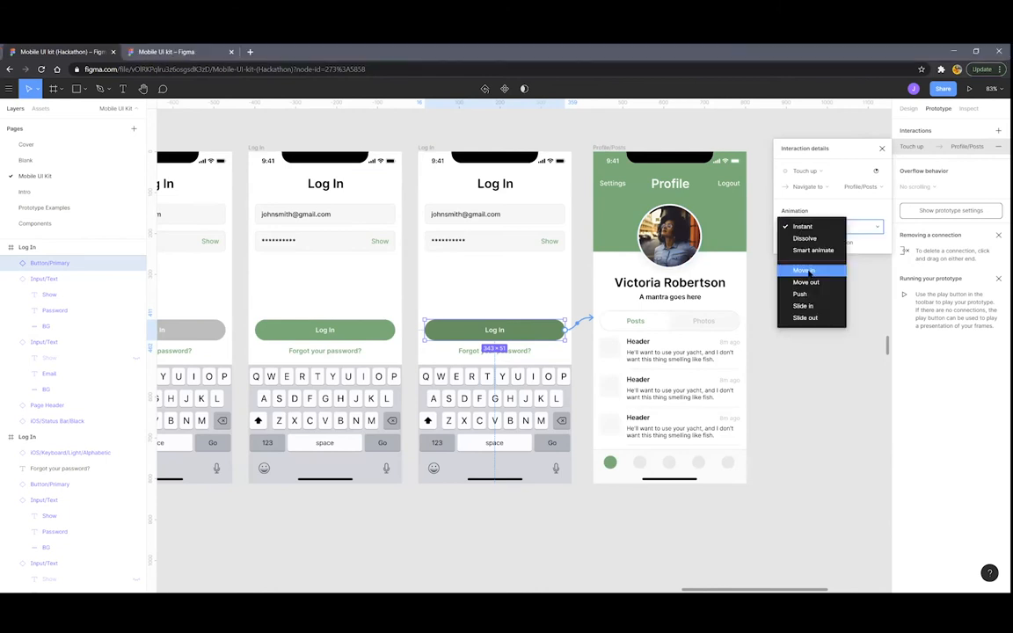
click(805, 281)
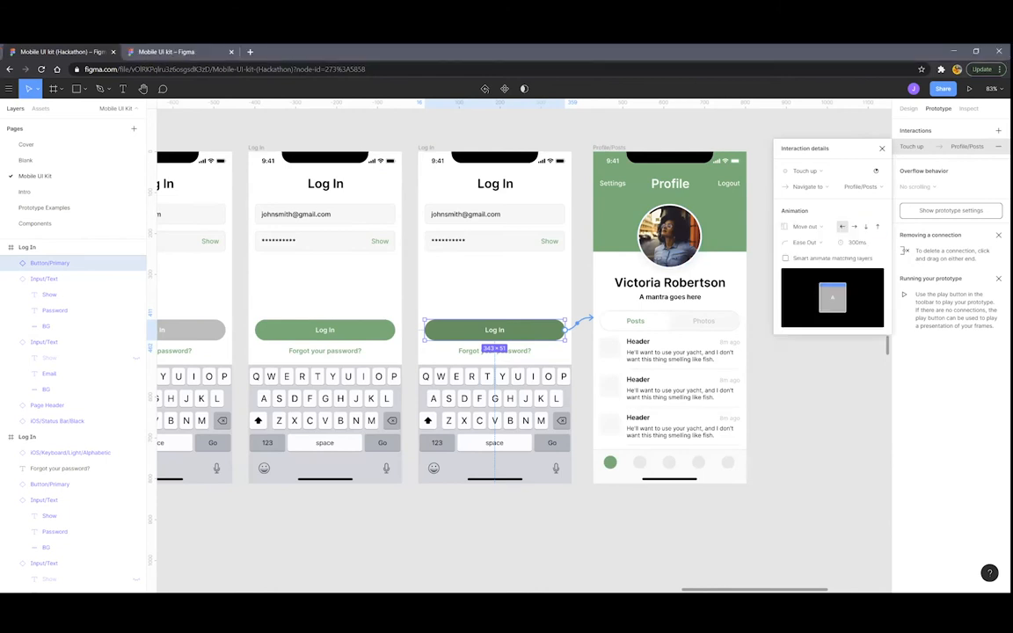
click(866, 228)
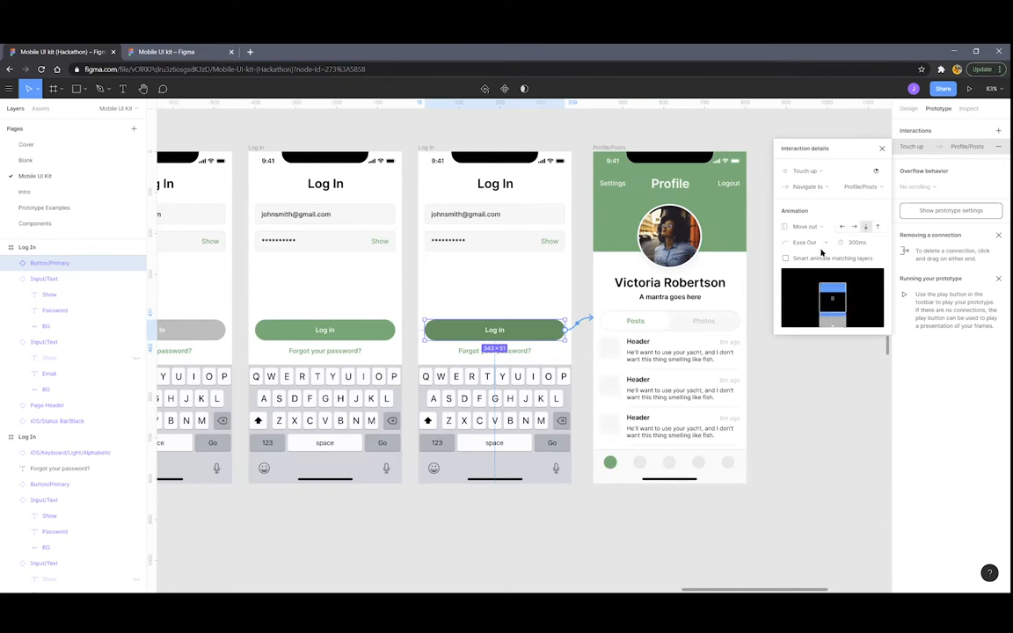
click(870, 244)
key(Return)
click(813, 244)
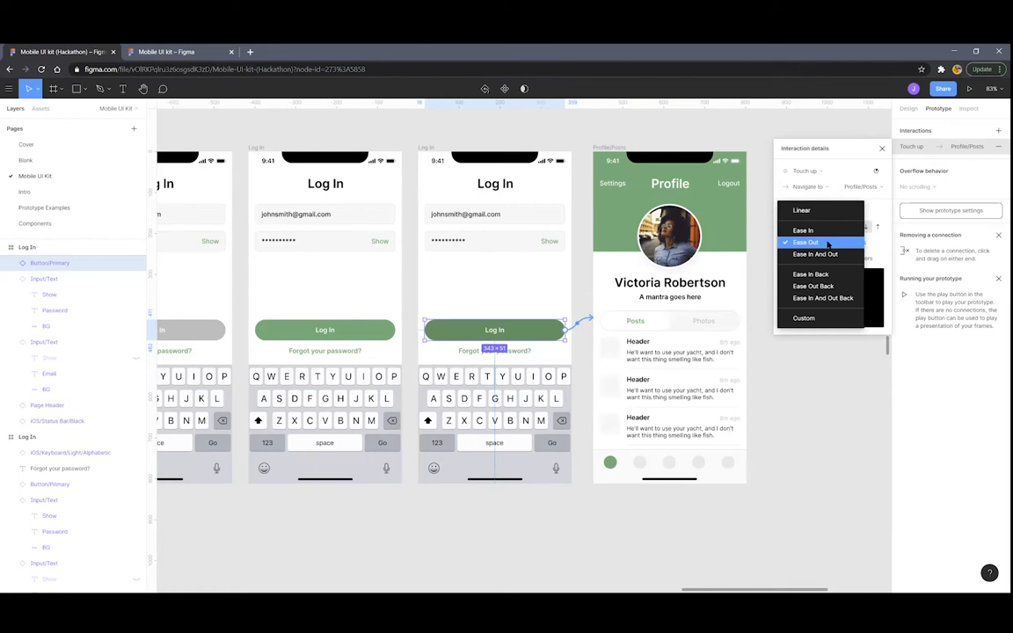
click(826, 243)
ctrl+scroll(575, 312, down, 5)
Move the flow starting point to the right Sign In group's first Log In frame
click(549, 222)
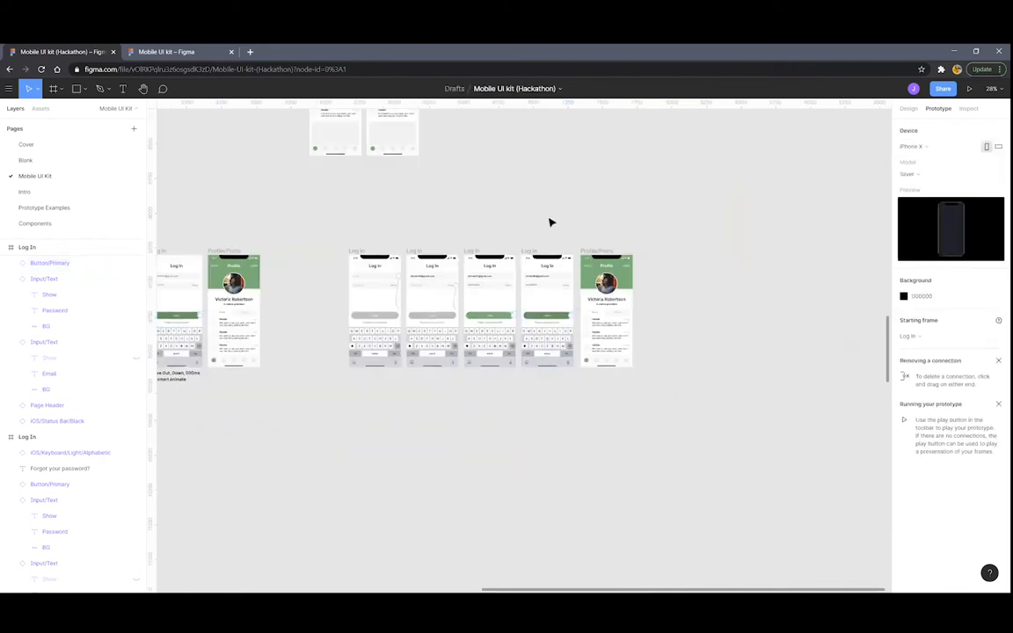
ctrl+scroll(536, 220, up, 3)
ctrl+scroll(472, 242, down, 5)
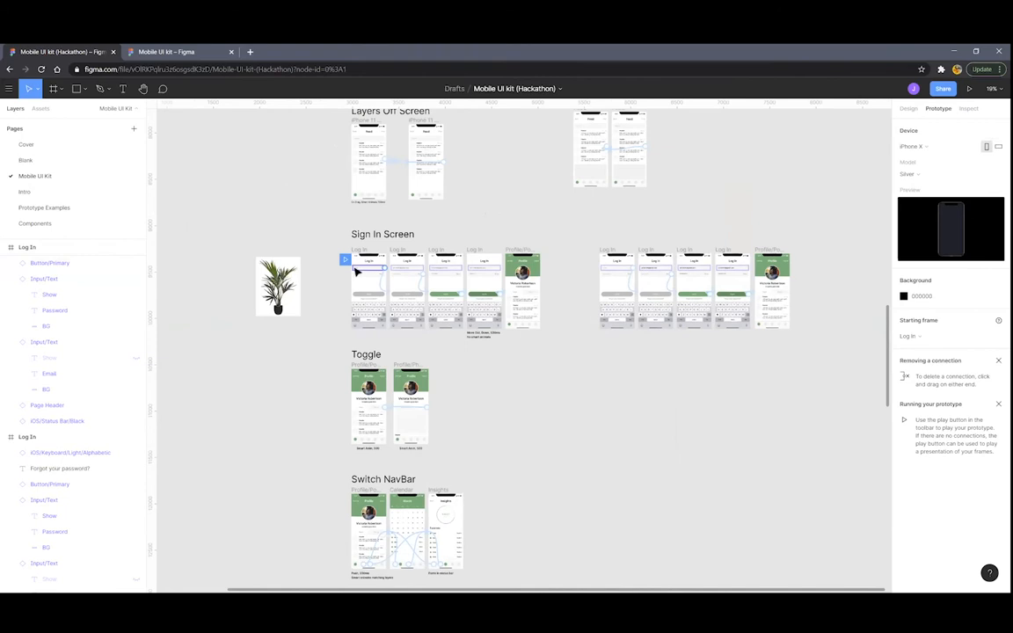
drag(345, 260, 611, 263)
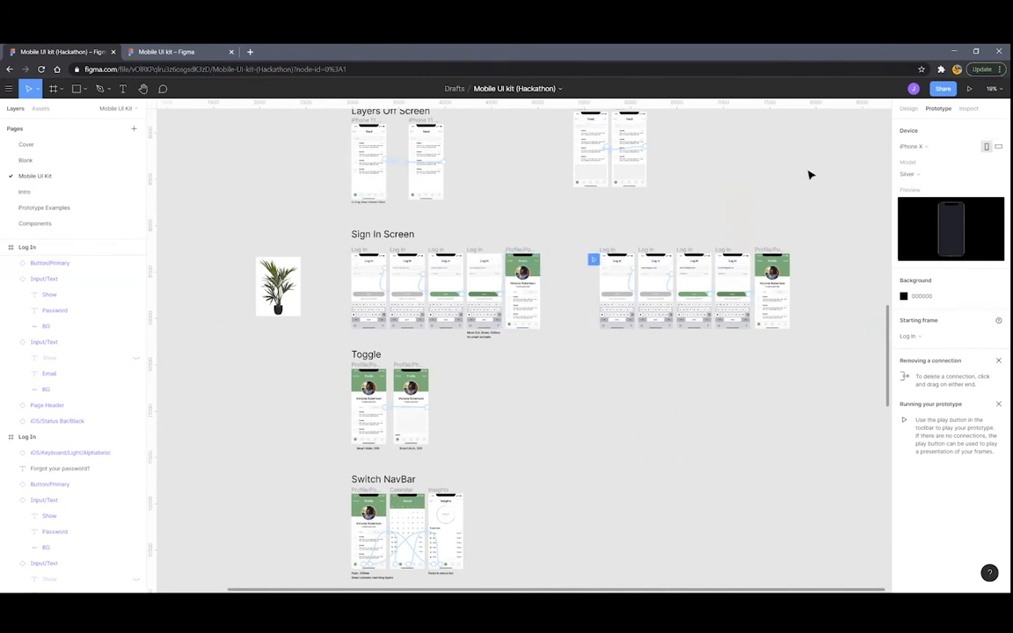
ctrl+scroll(760, 221, up, 5)
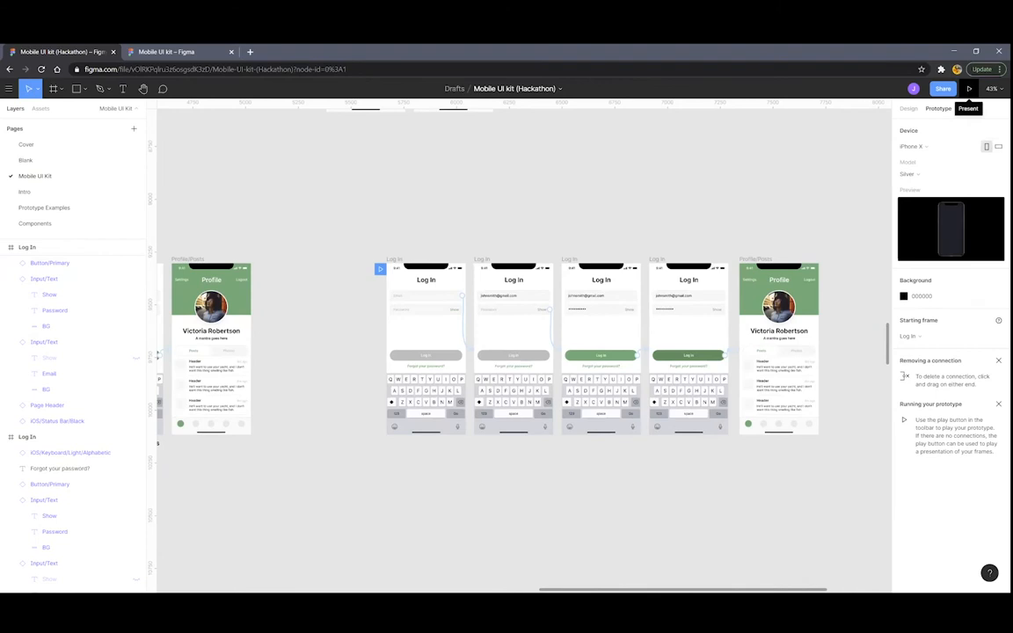
Present the prototype, tap email, password and Log In to reach Profile, then close it
click(969, 89)
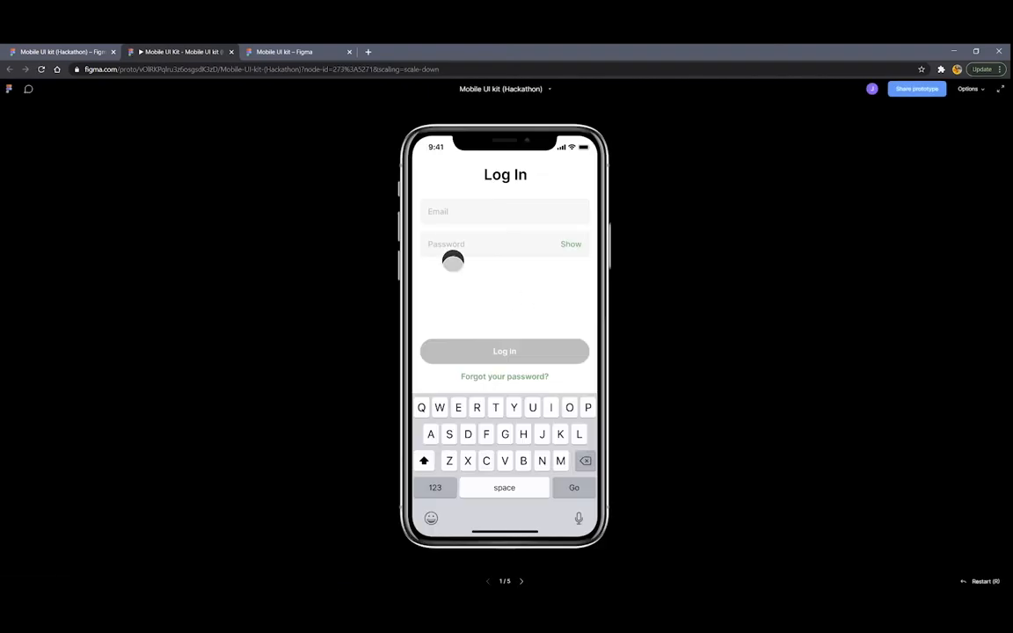
click(457, 215)
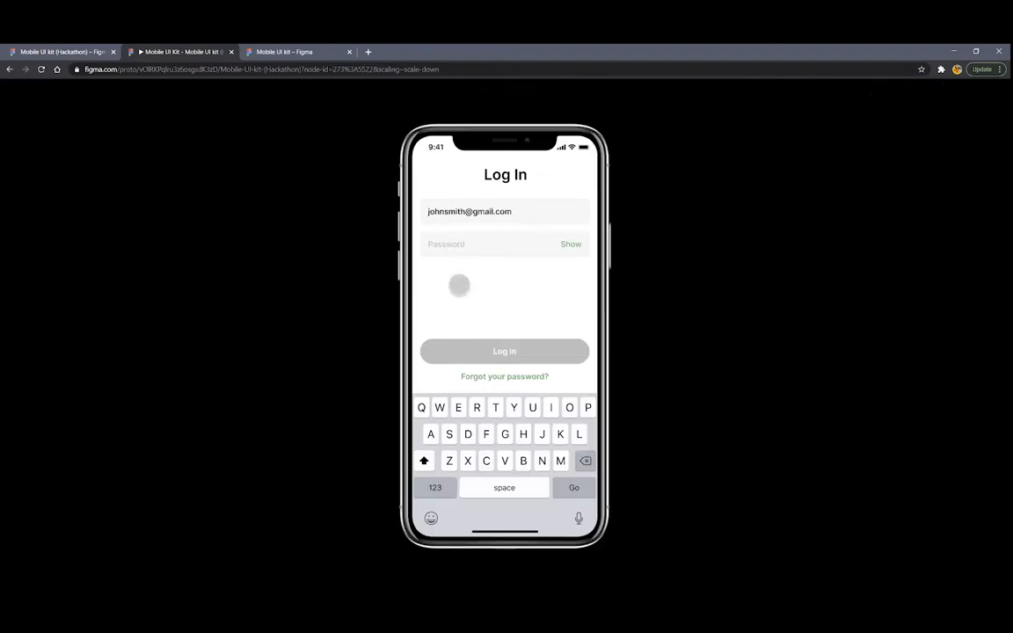
click(463, 244)
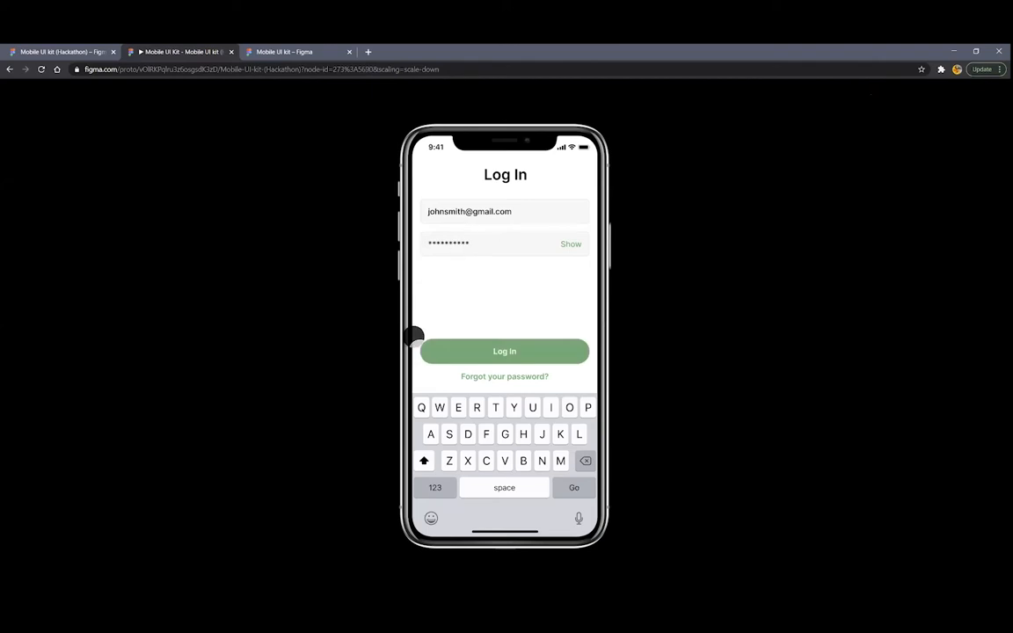
click(470, 351)
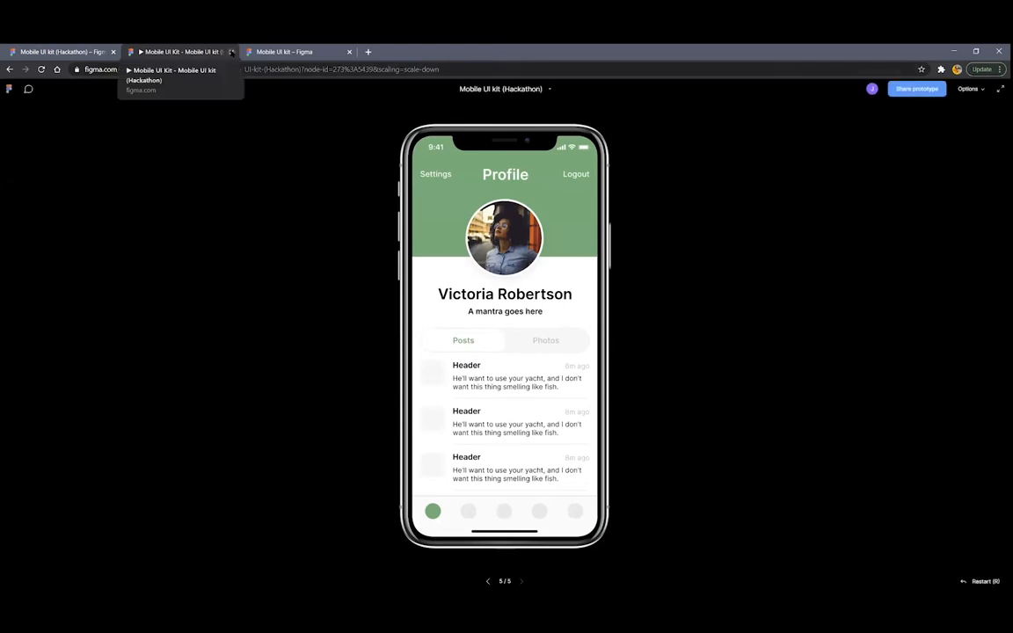
click(230, 51)
scroll(502, 324, down, 3)
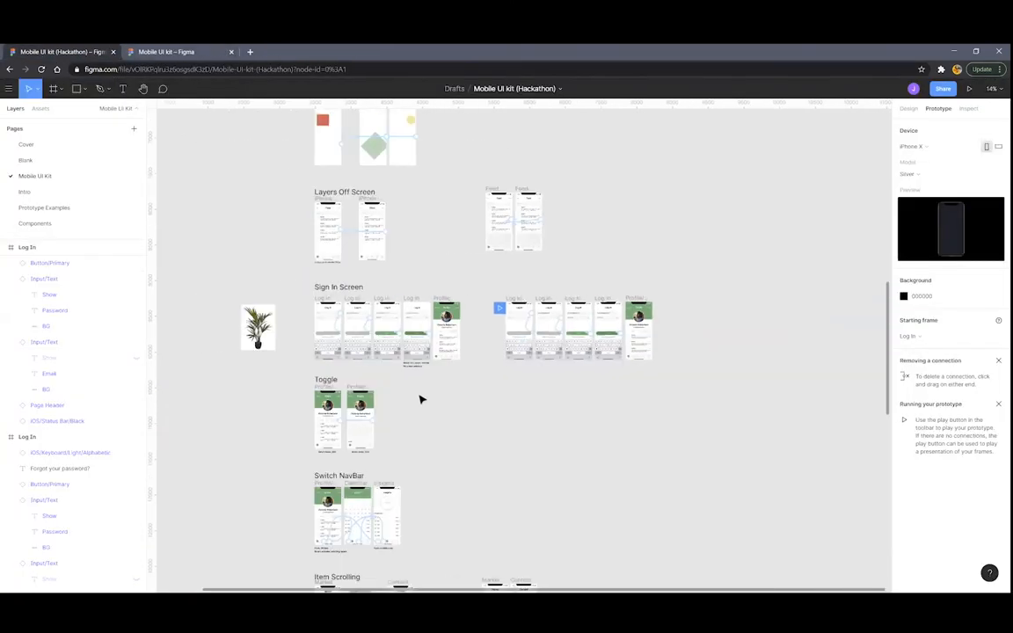
Move the starting-point flag onto the Toggle section's Profile/Posts frame
scroll(418, 398, up, 3)
drag(719, 196, 327, 406)
scroll(327, 406, up, 5)
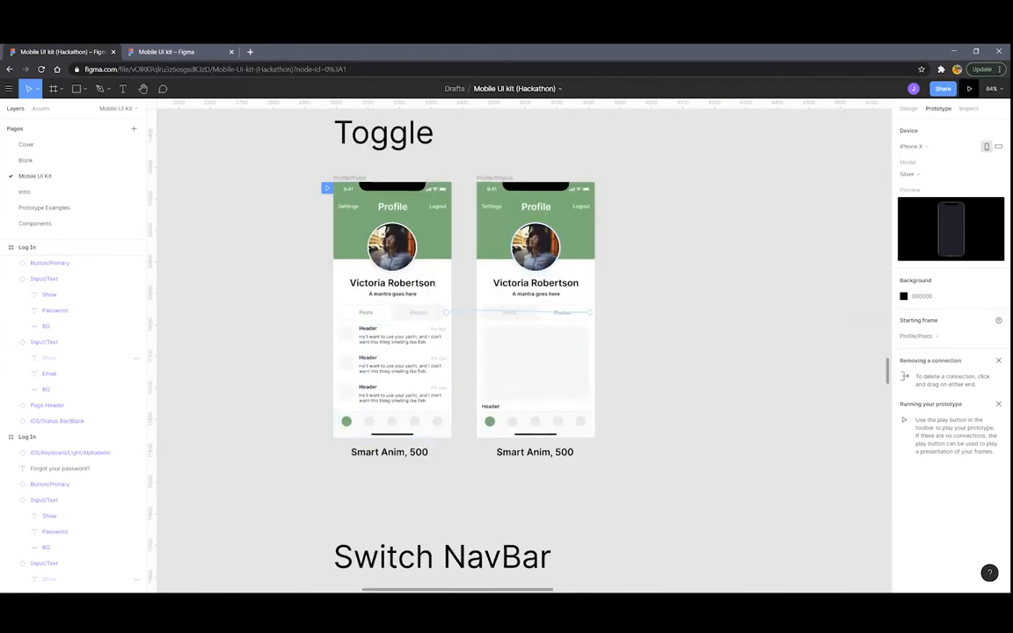
Present the prototype, switch between Photos and Posts several times, then close it
click(969, 88)
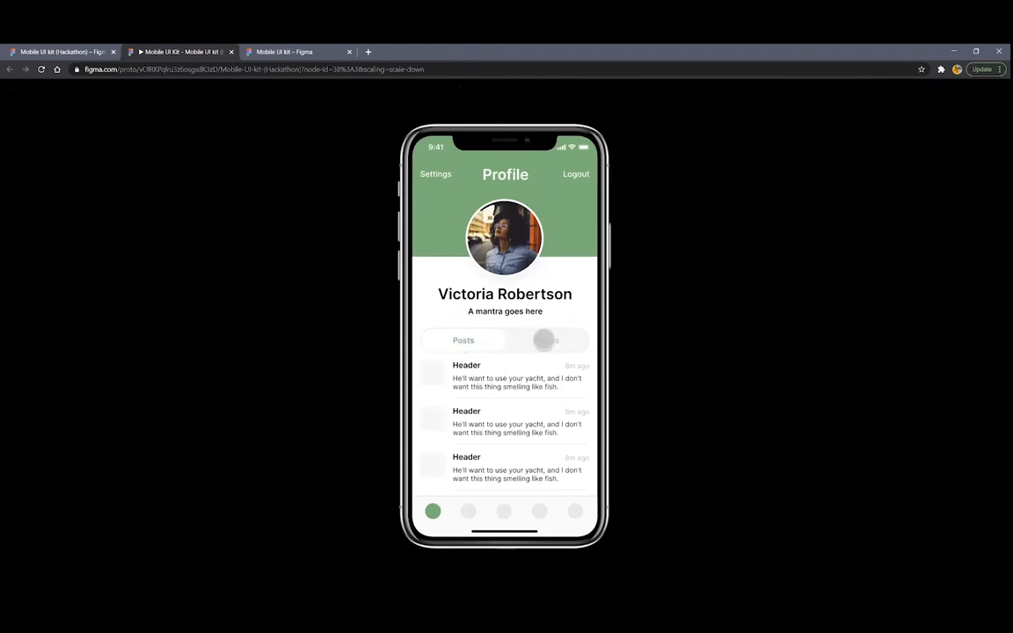
click(544, 340)
click(479, 339)
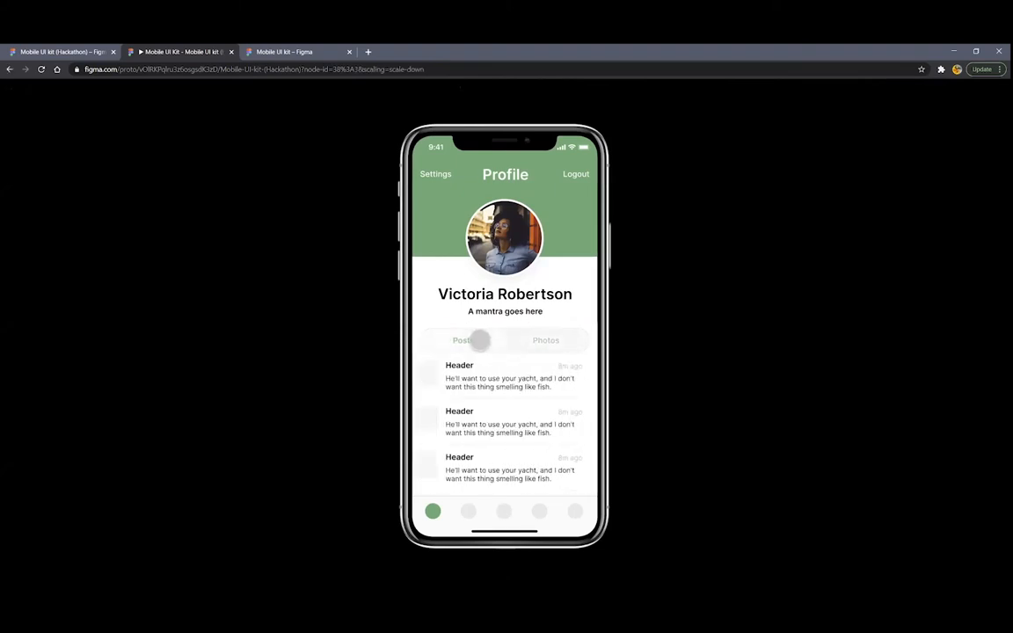
click(531, 339)
click(461, 338)
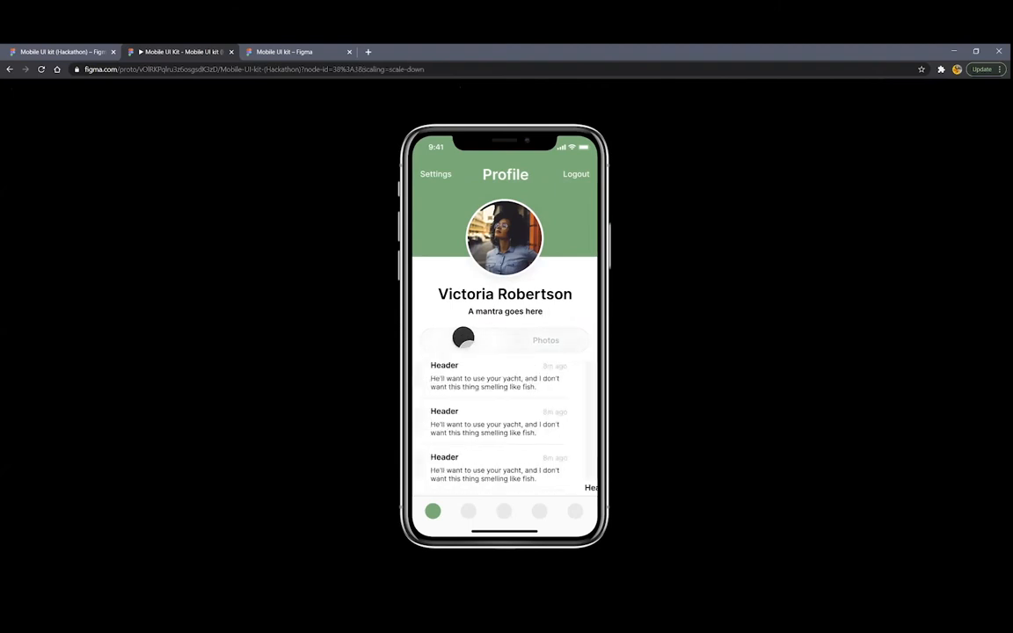
click(526, 338)
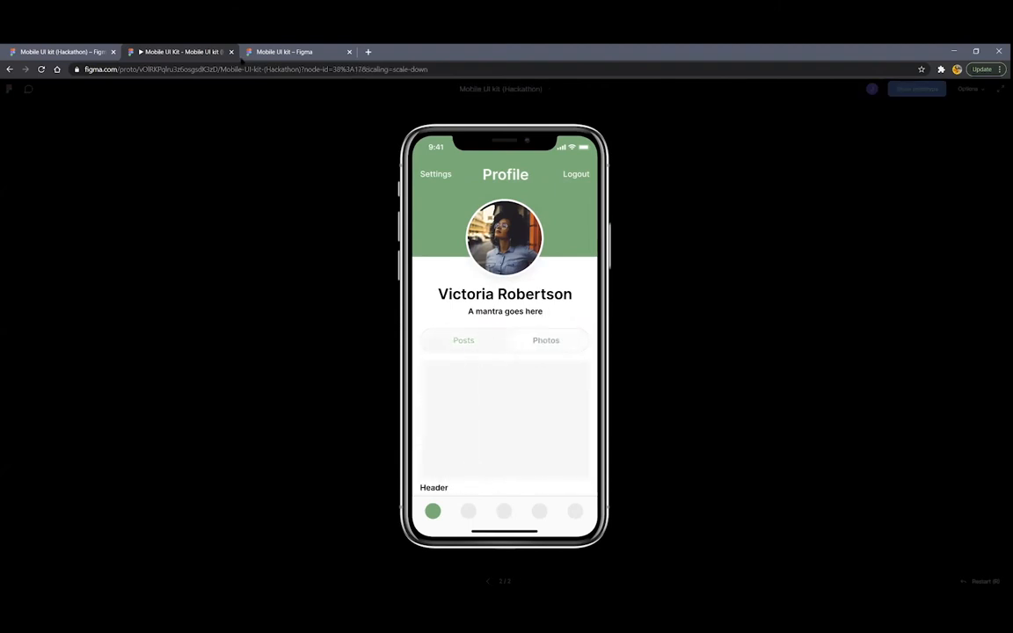
click(231, 52)
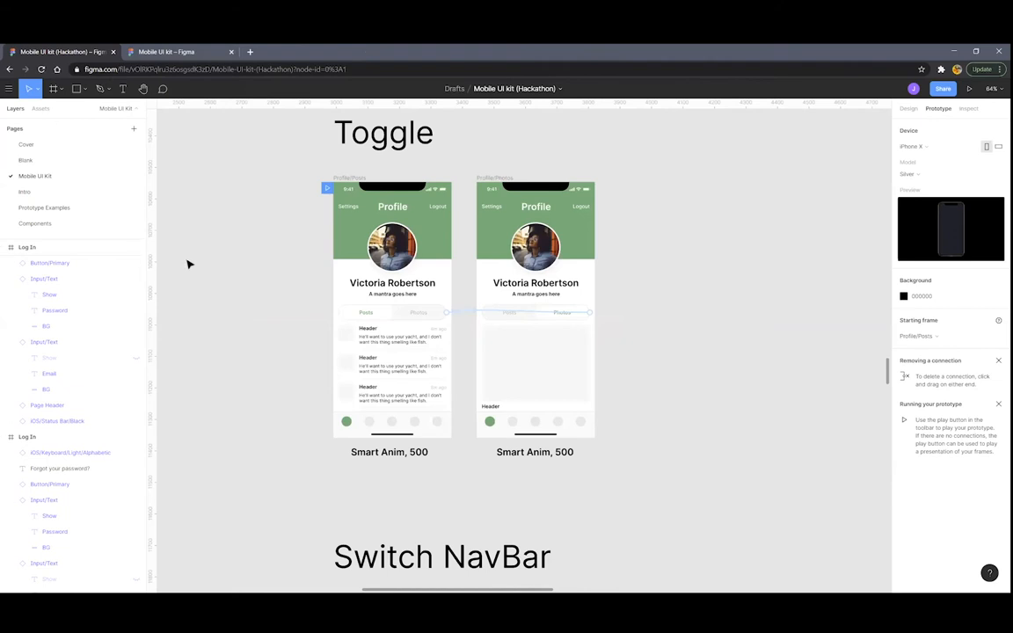
Paste copies of the Profile/Posts and Profile/Photos frames and shift them up and left
scroll(187, 264, down, 5)
scroll(330, 329, up, 6)
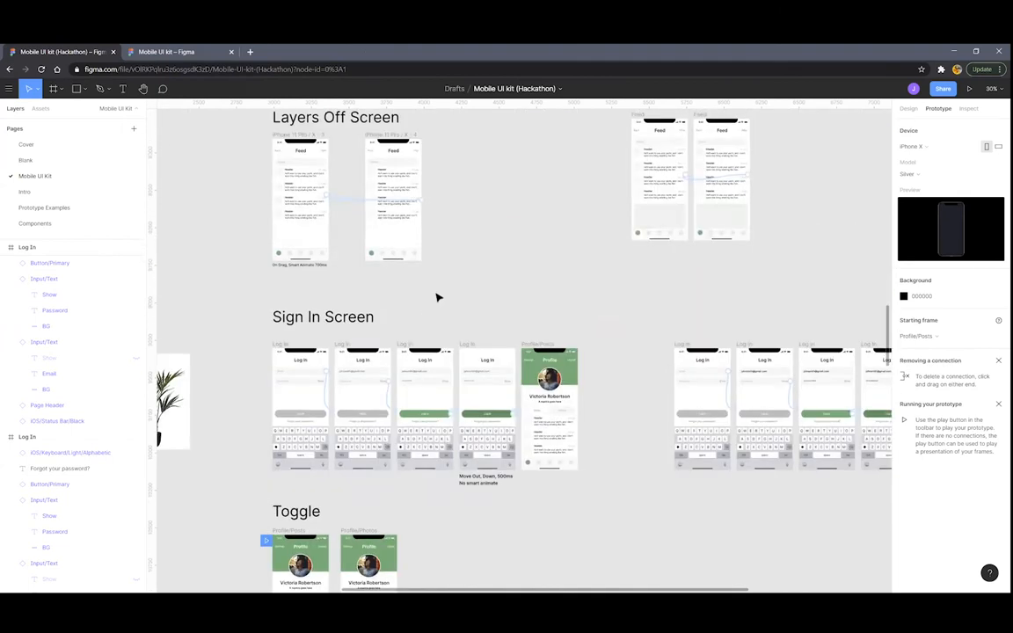
scroll(438, 297, down, 5)
scroll(450, 288, up, 8)
scroll(431, 349, up, 5)
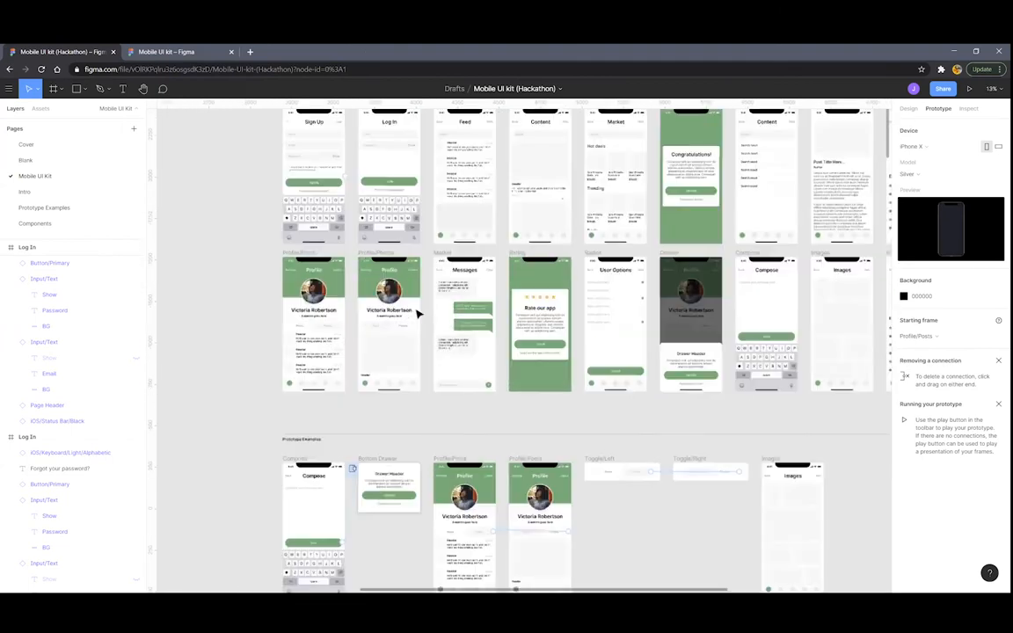
scroll(332, 279, up, 2)
click(285, 244)
shift+click(393, 243)
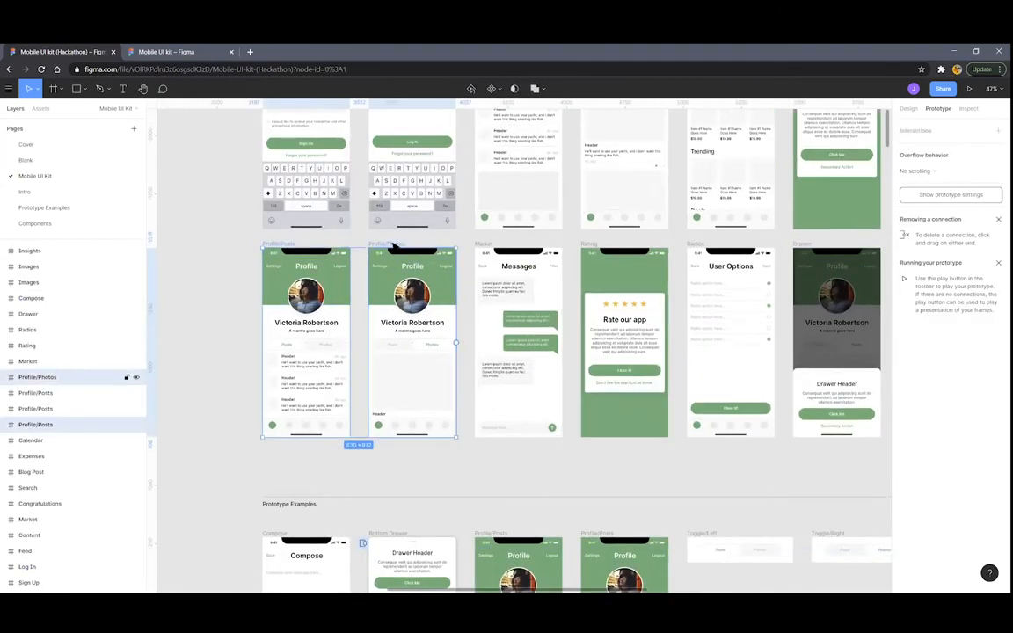
scroll(483, 276, down, 5)
scroll(483, 275, down, 10)
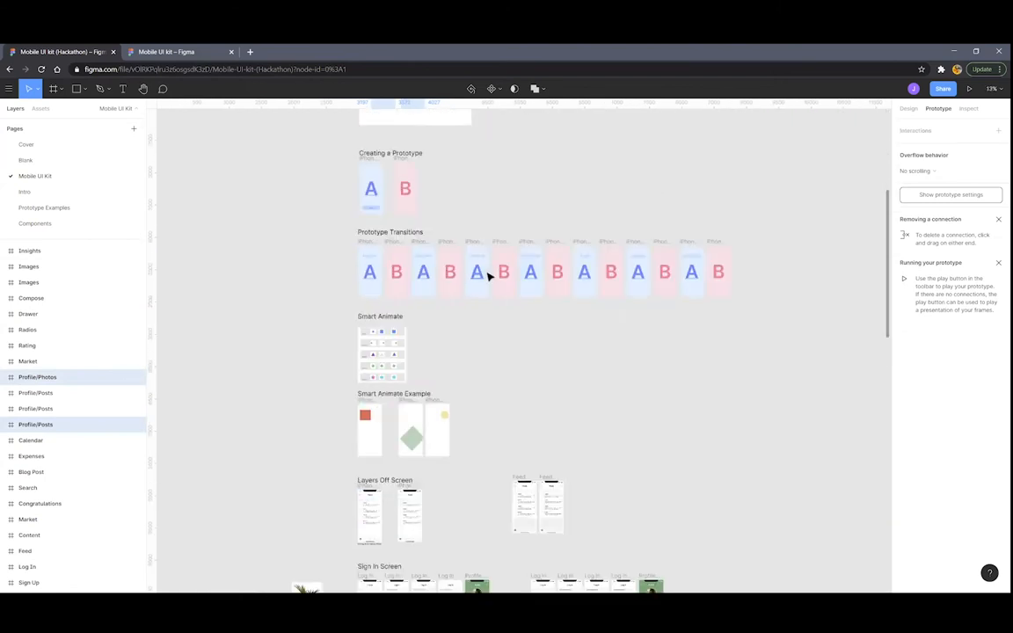
scroll(482, 290, up, 5)
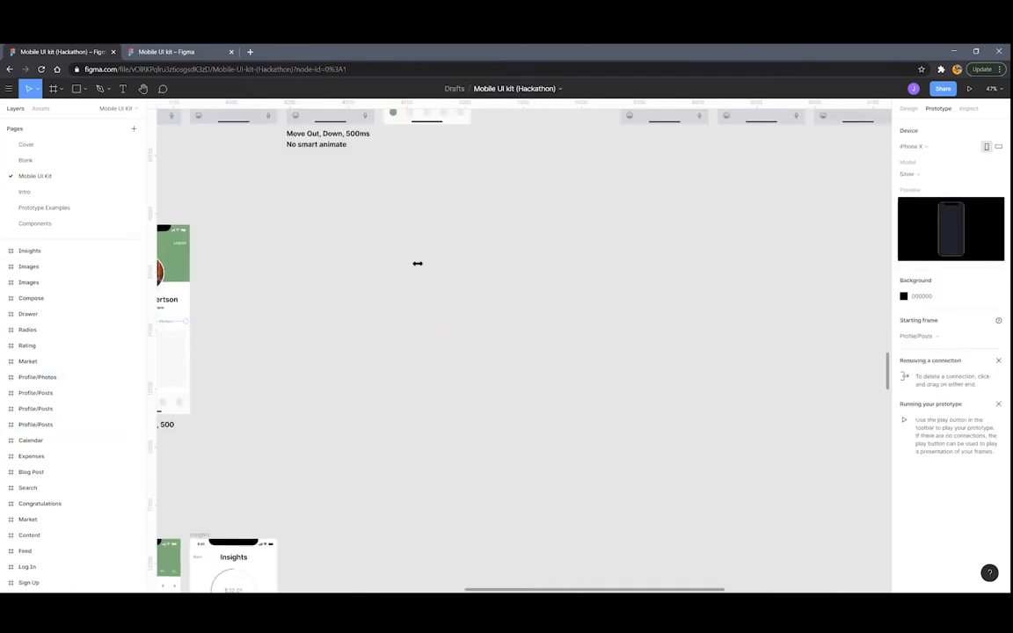
key(ctrl+v)
drag(470, 296, 423, 268)
scroll(622, 315, up, 1)
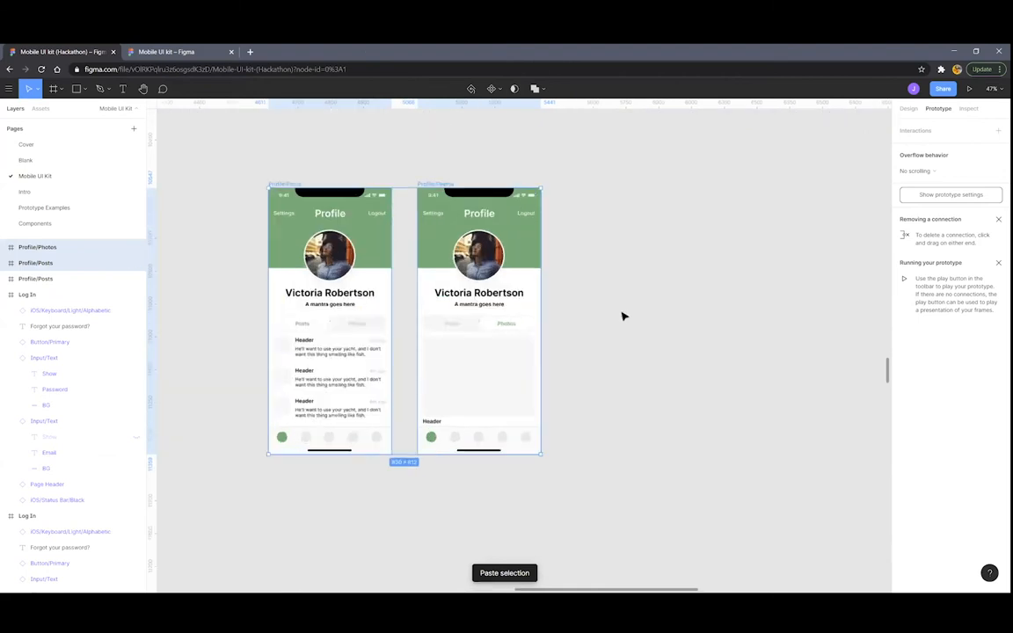
click(621, 315)
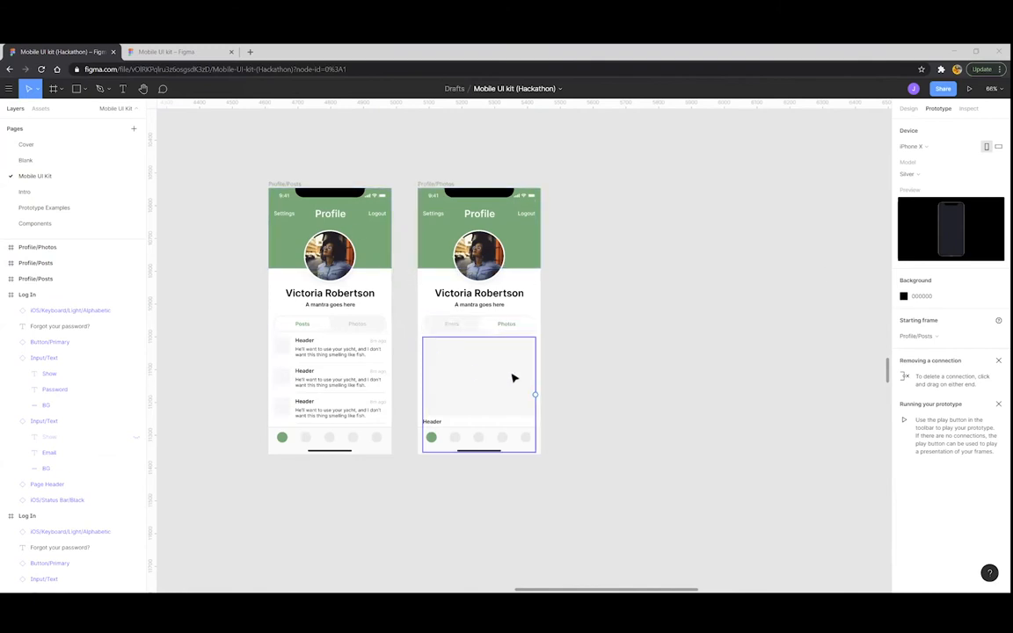
Paste the large grey content block into Profile/Posts and drag it off to the right
scroll(507, 373, left, 1)
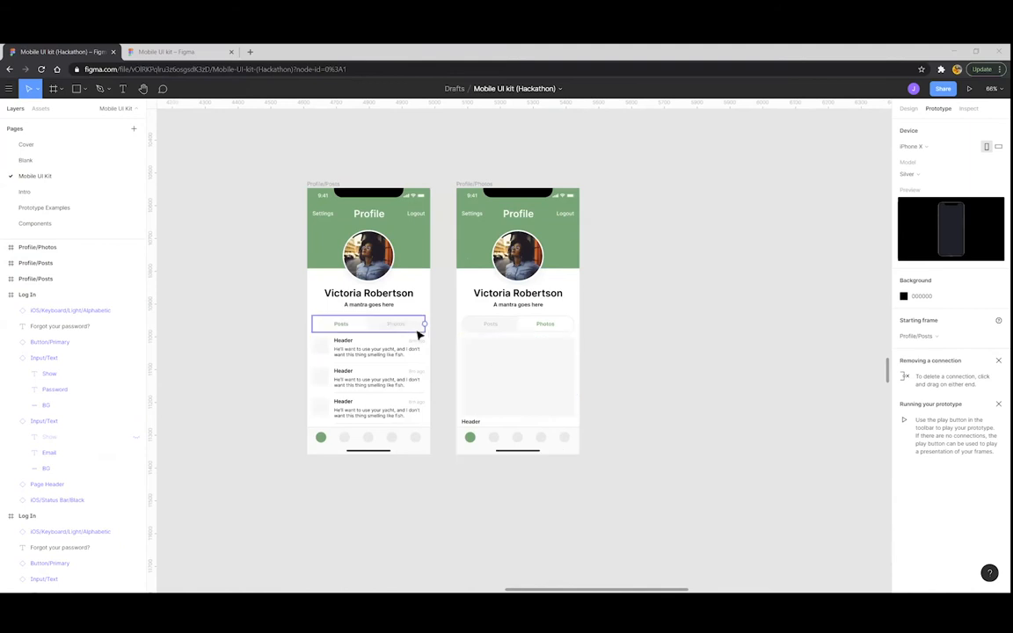
scroll(441, 326, up, 3)
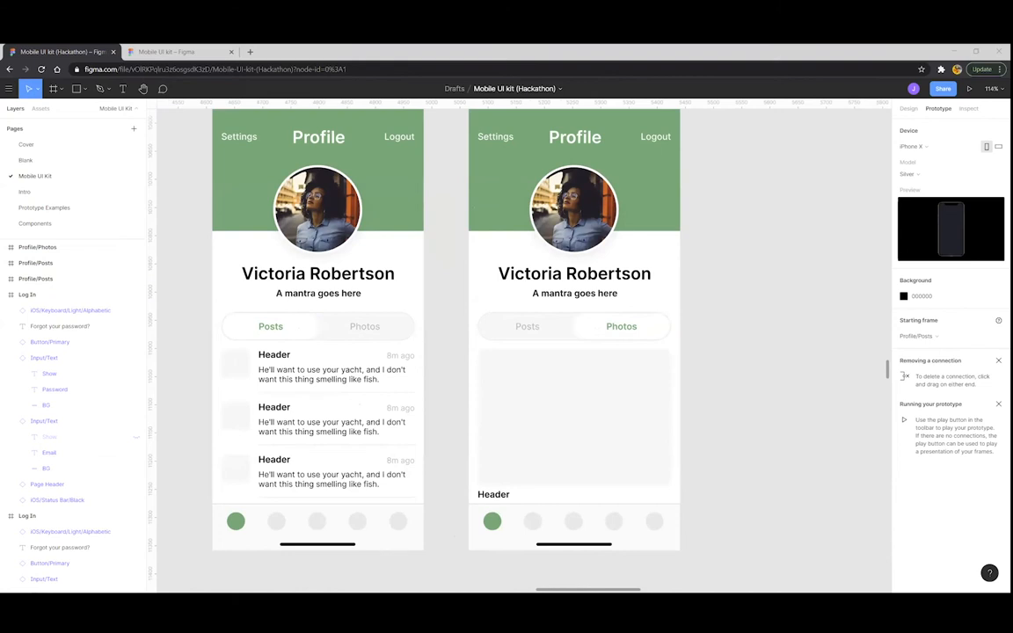
click(572, 413)
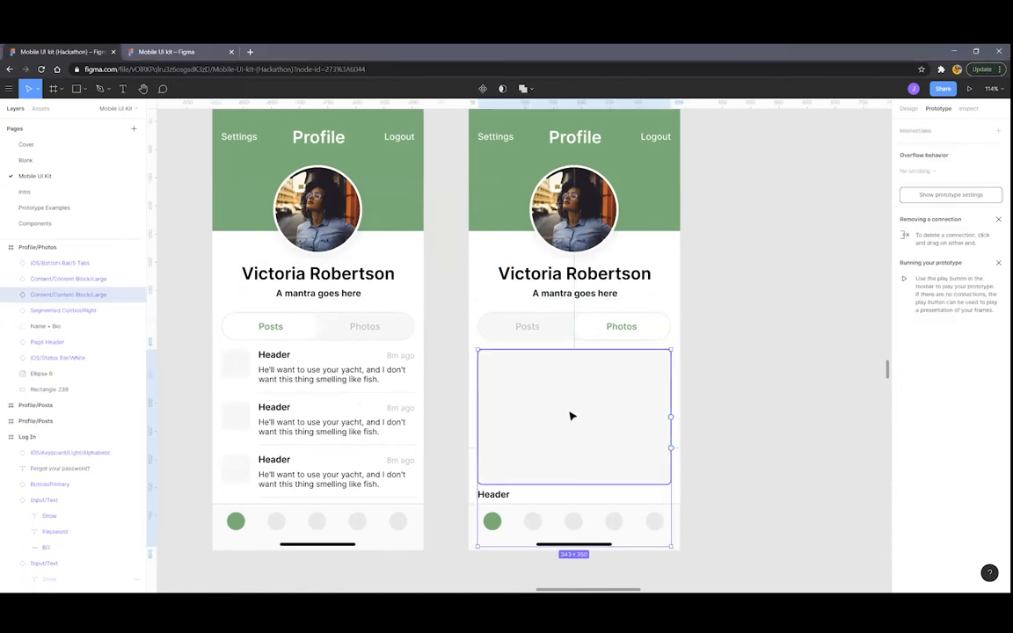
scroll(592, 397, down, 3)
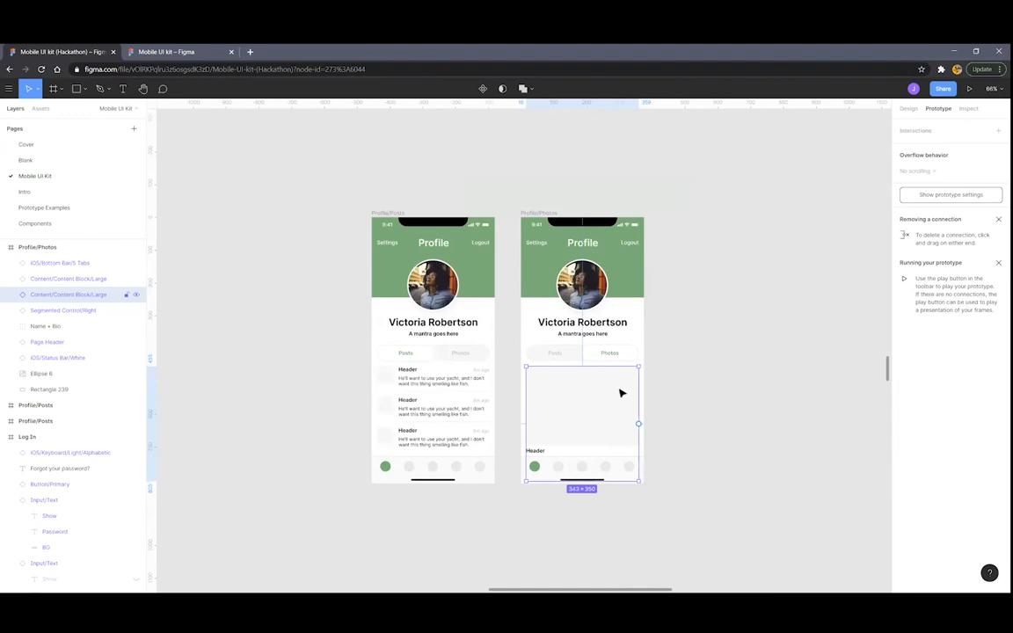
scroll(665, 408, left, 1)
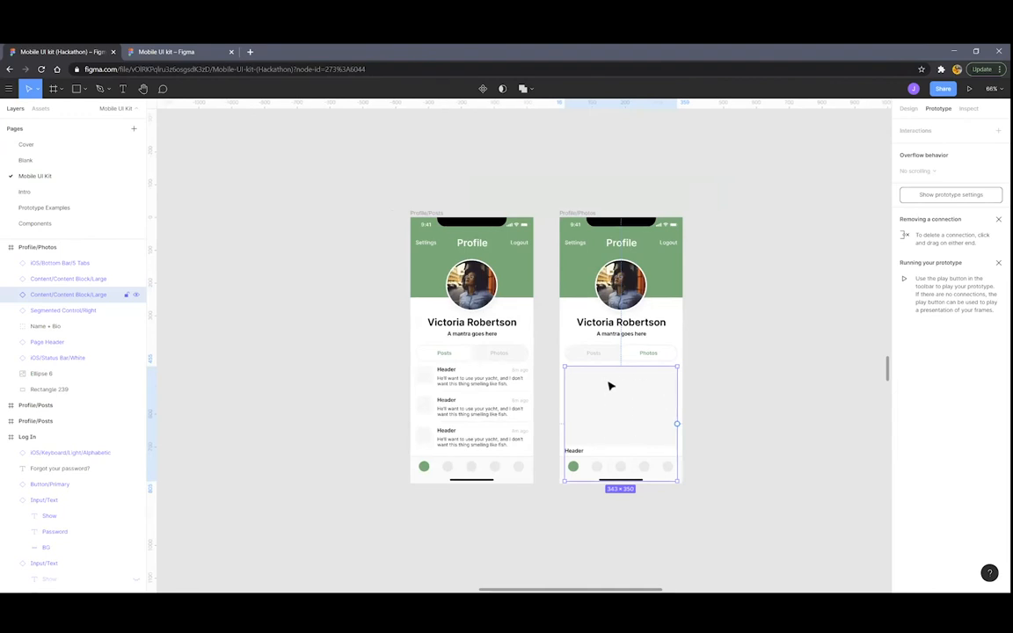
click(423, 213)
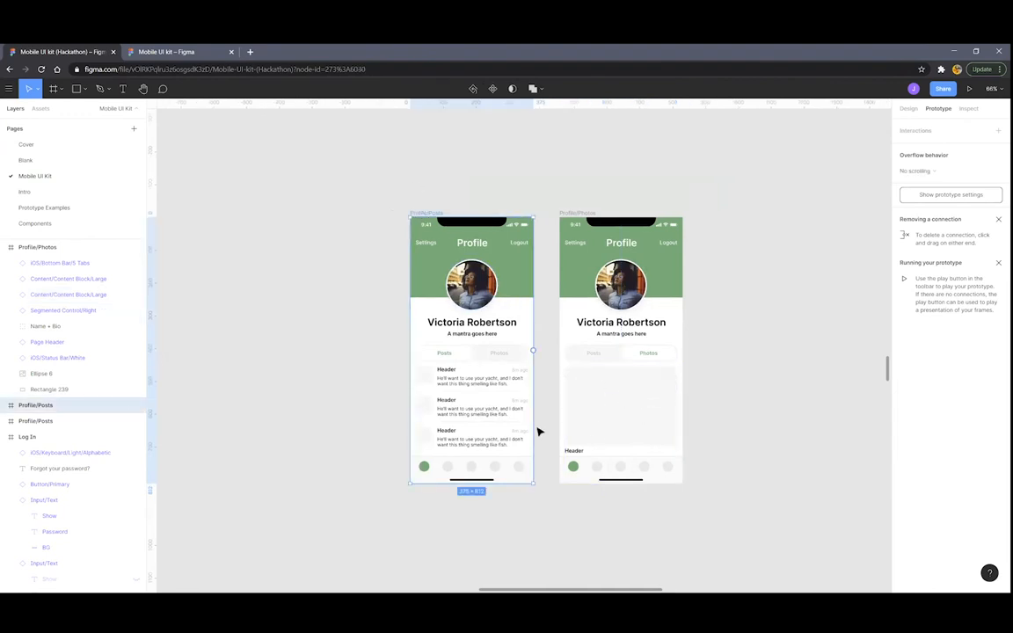
scroll(503, 400, up, 4)
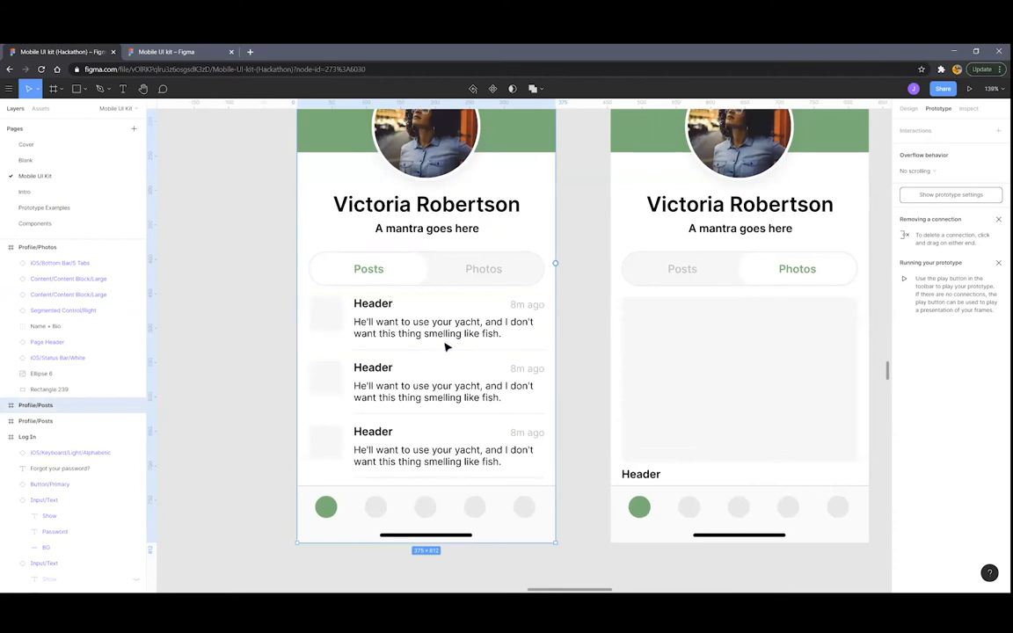
key(ctrl+v)
drag(356, 341, 549, 341)
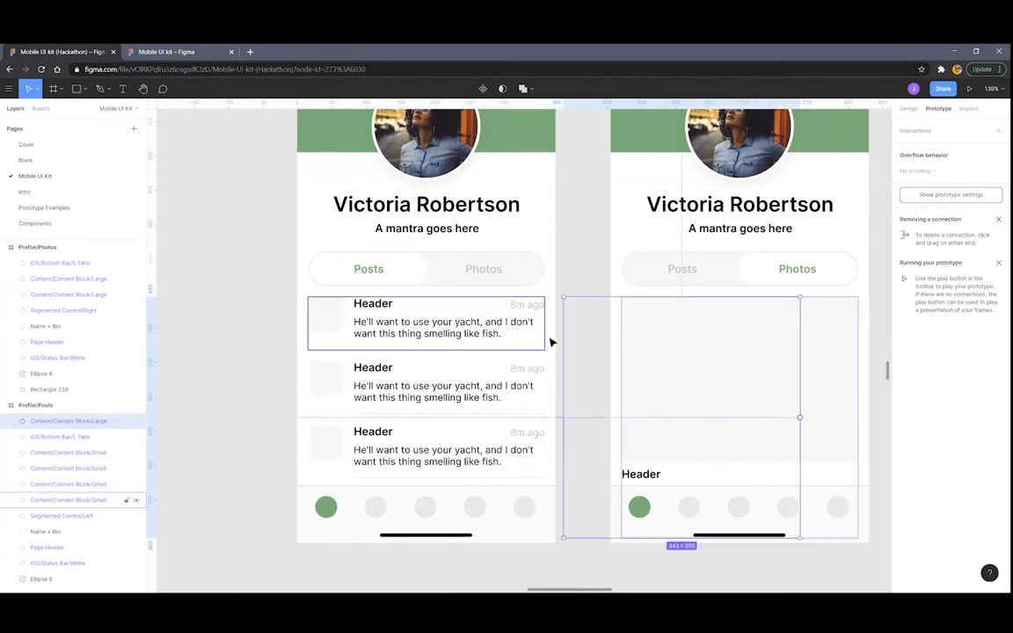
Paste the three selected post blocks into the Profile/Photos frame
click(393, 326)
scroll(671, 366, down, 5)
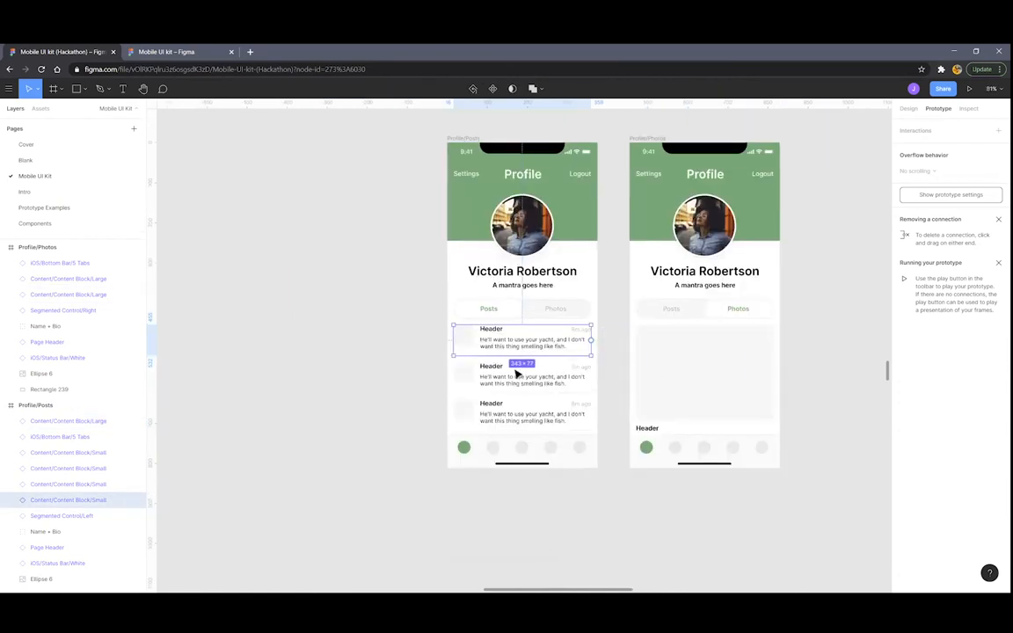
shift+click(517, 378)
shift+click(495, 412)
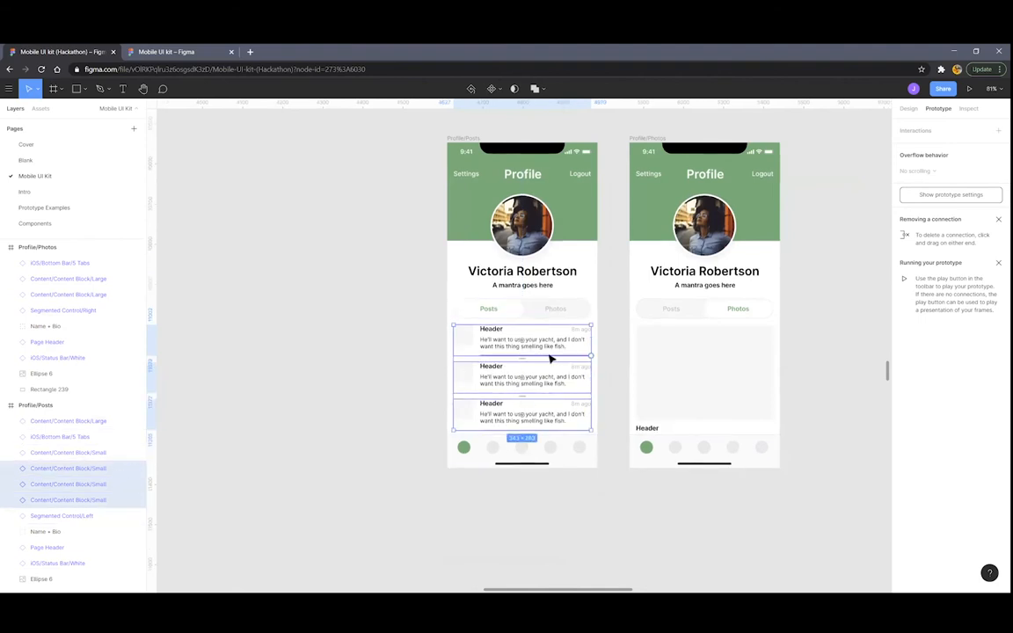
click(642, 138)
key(ctrl+v)
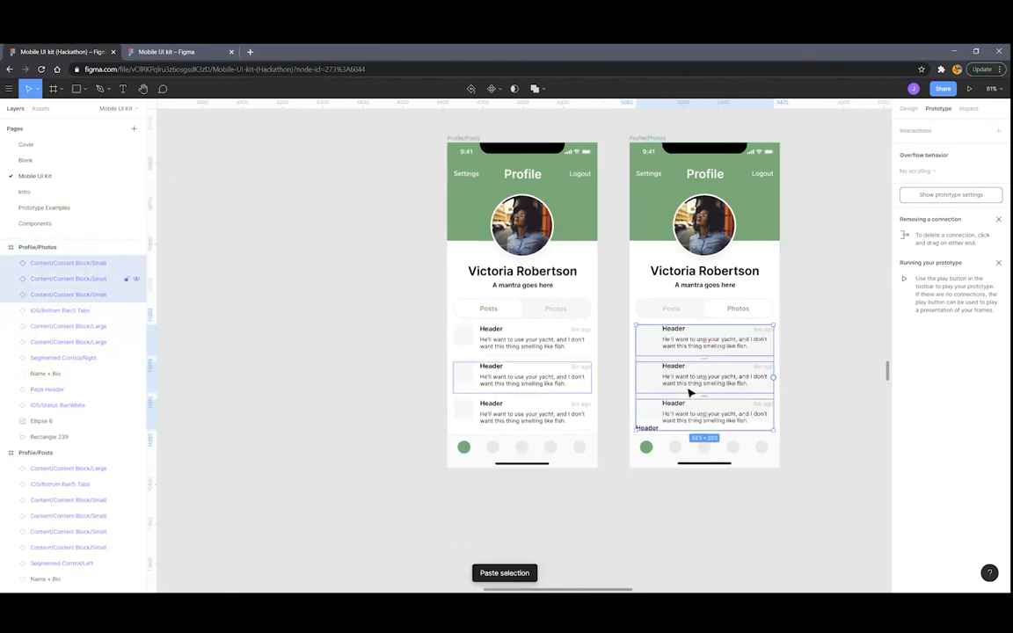
Move the pasted post blocks just past the Photos frame's left edge
scroll(708, 364, up, 5)
scroll(691, 322, right, 2)
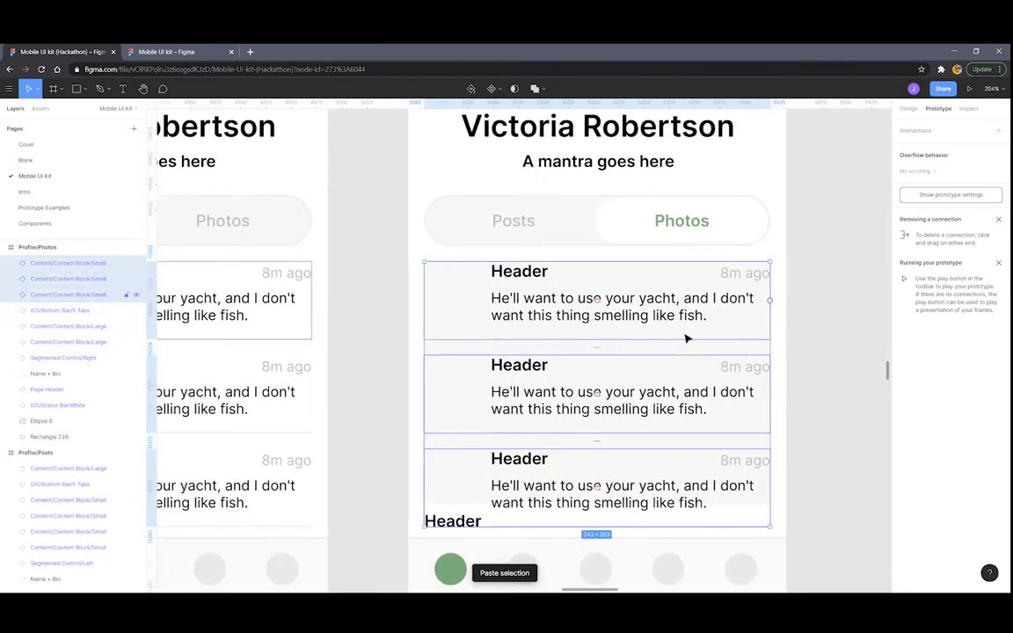
drag(734, 294, 451, 300)
key(Left)
key(Left)
key(Left)
key(Left)
key(Left)
key(Left)
key(Left)
key(Left)
key(Left)
key(Left)
key(Left)
key(Left)
key(Left)
key(Left)
key(Left)
key(Left)
key(Left)
key(Left)
key(Left)
key(Left)
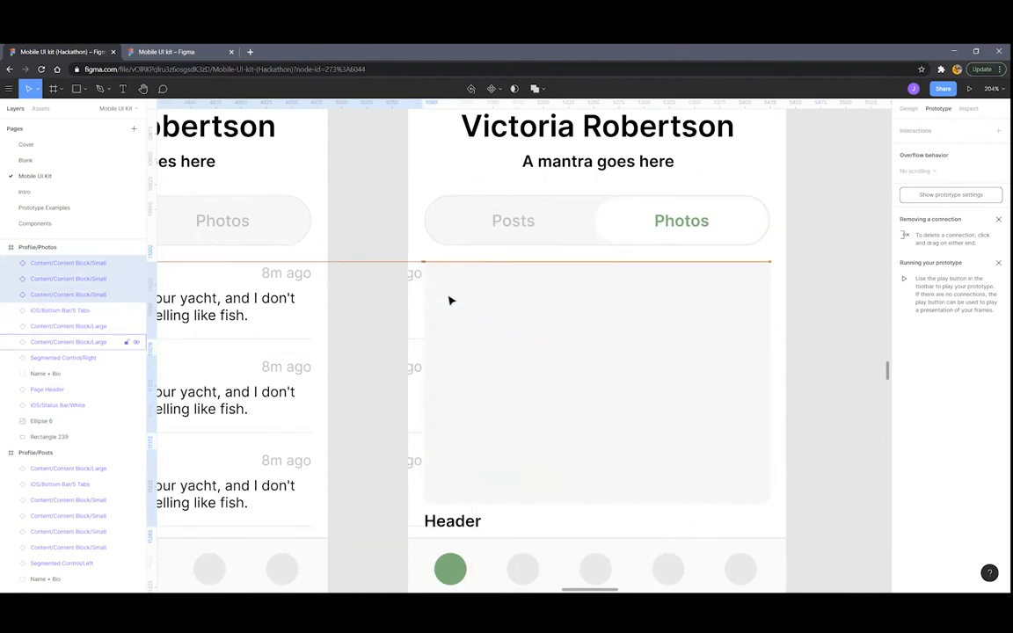
key(Left)
key(Left)
key(Left)
key(Left)
key(Left)
key(Left)
key(Left)
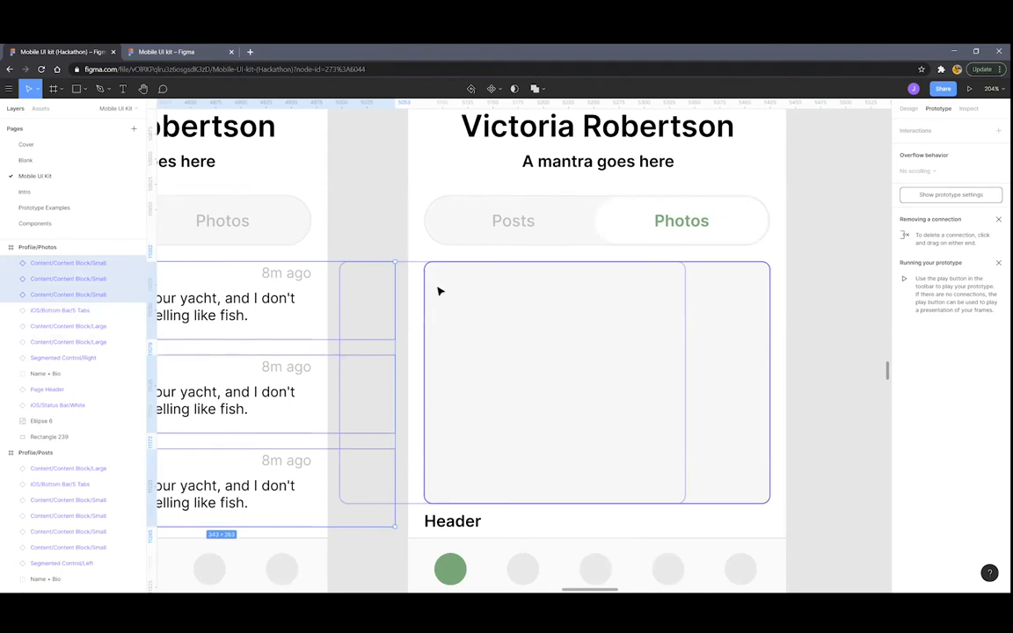
Clear the selection and select the Profile/Posts frame
scroll(449, 301, down, 6)
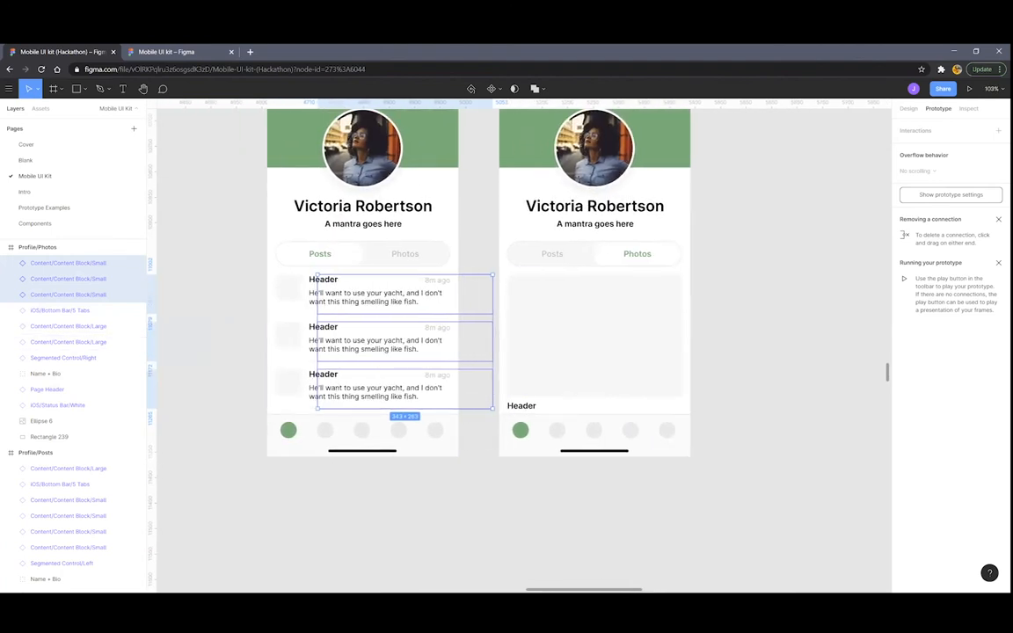
click(211, 252)
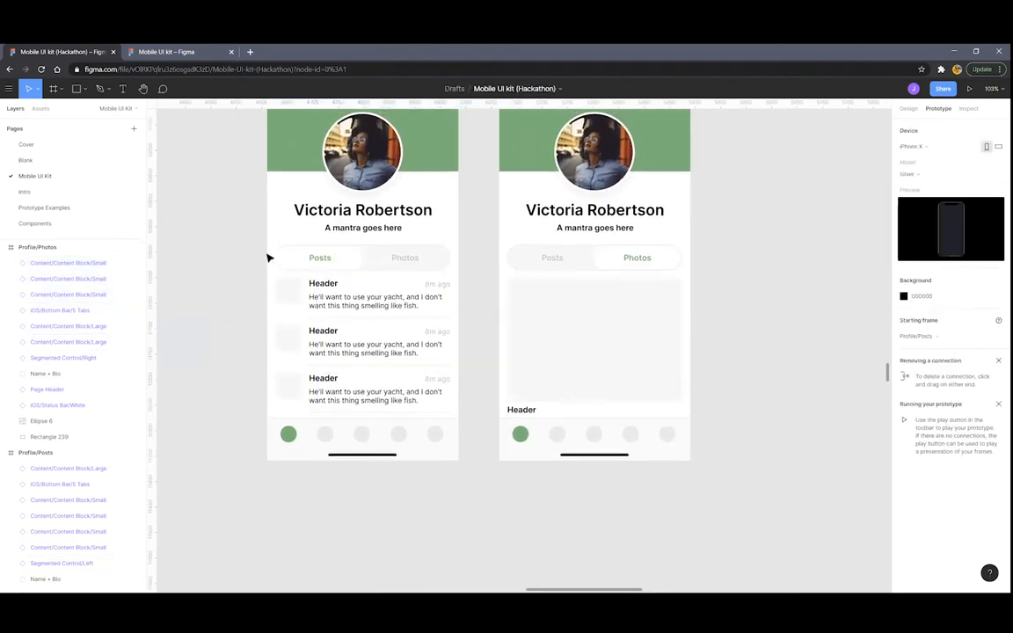
scroll(277, 194, up, 2)
click(282, 135)
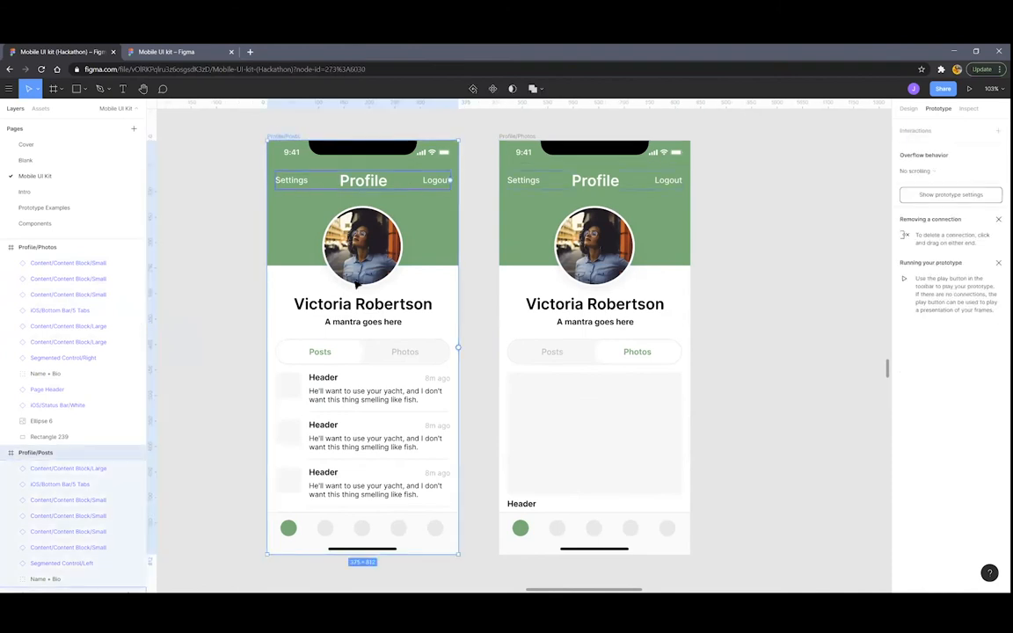
scroll(468, 324, down, 1)
scroll(468, 323, up, 3)
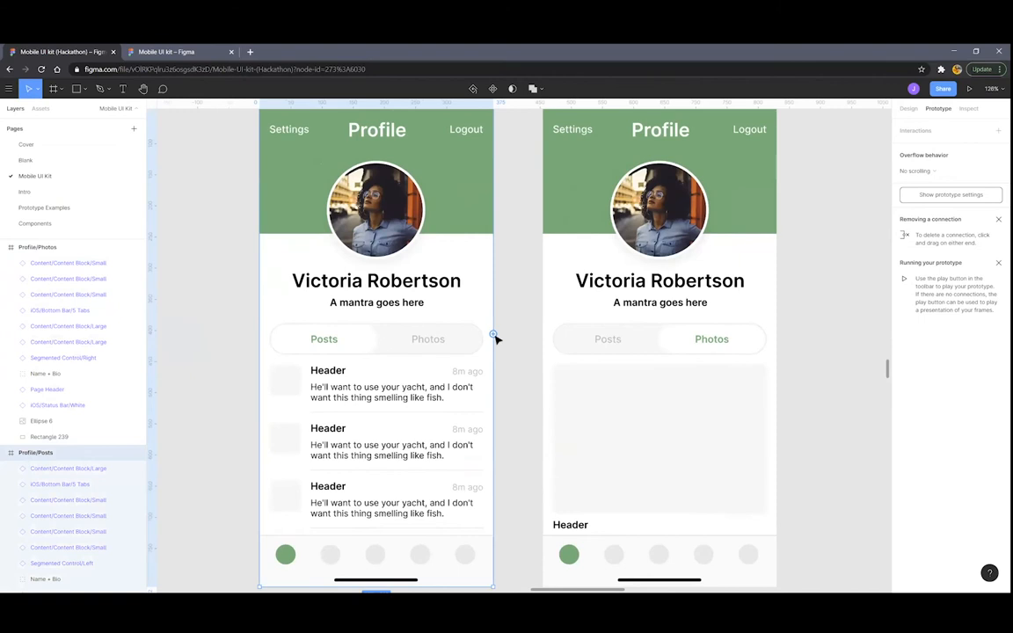
Link the Posts frame's toggle to Profile/Photos with a Smart animate transition
click(356, 343)
double_click(324, 342)
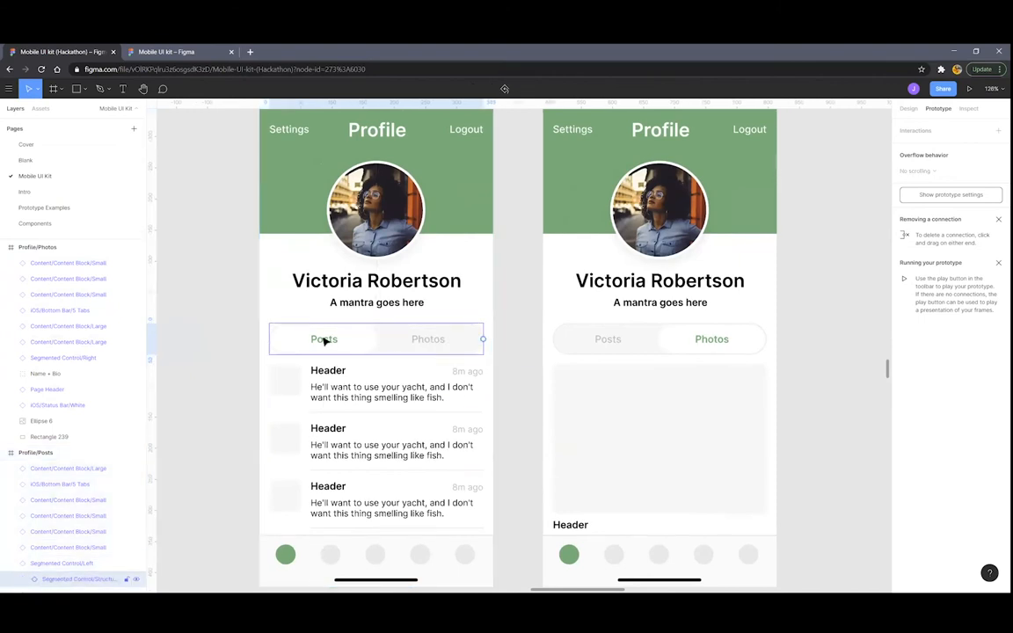
drag(482, 340, 559, 332)
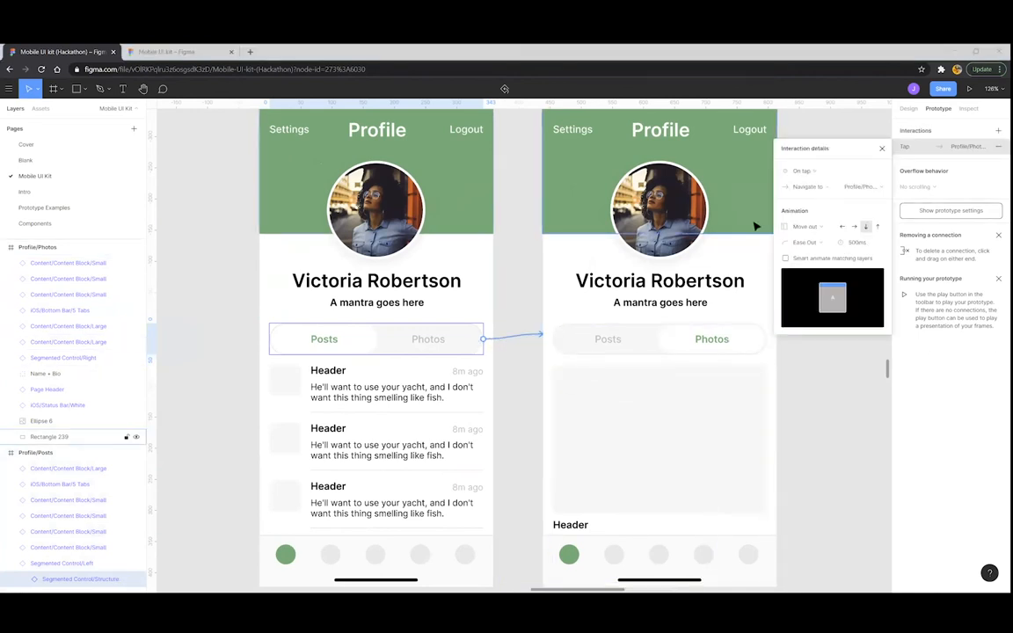
click(825, 226)
click(830, 196)
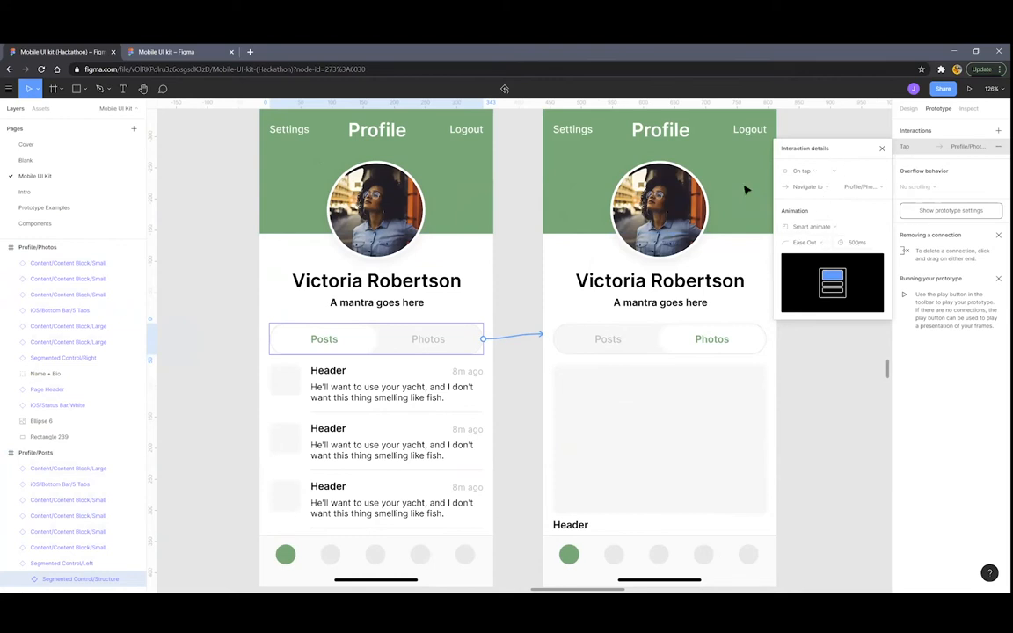
click(516, 208)
Link the Photos frame's toggle back to Profile/Posts and start the Toggle prototype
scroll(572, 187, up, 3)
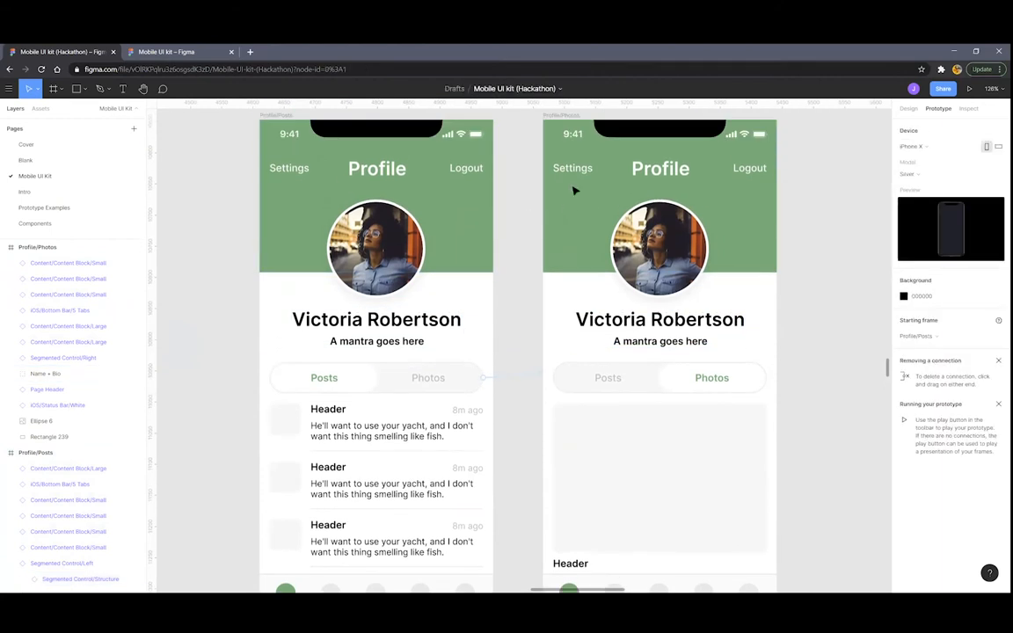
click(660, 405)
scroll(661, 405, down, 3)
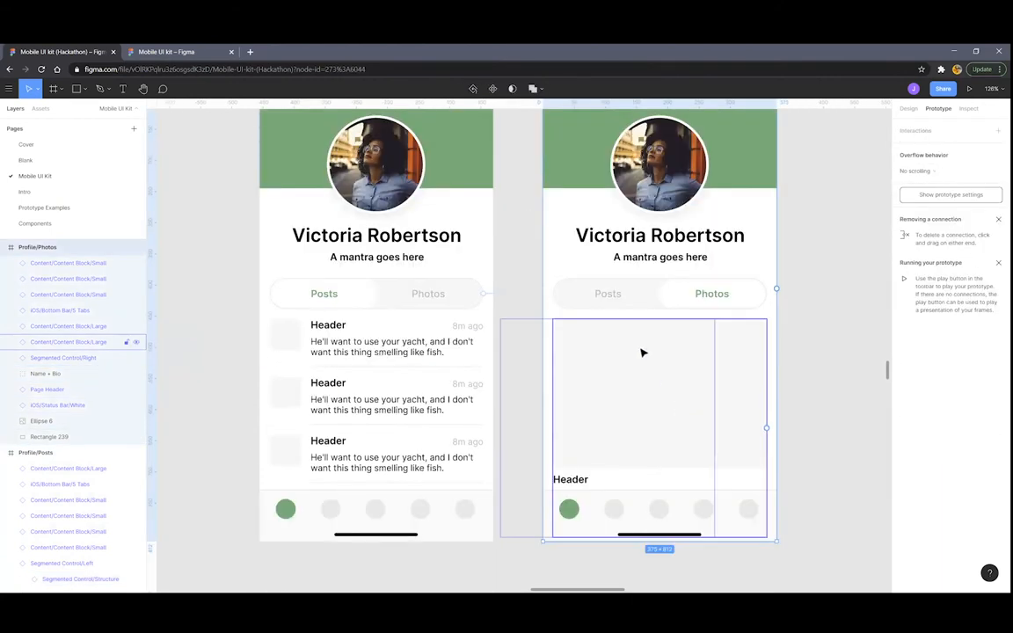
click(644, 302)
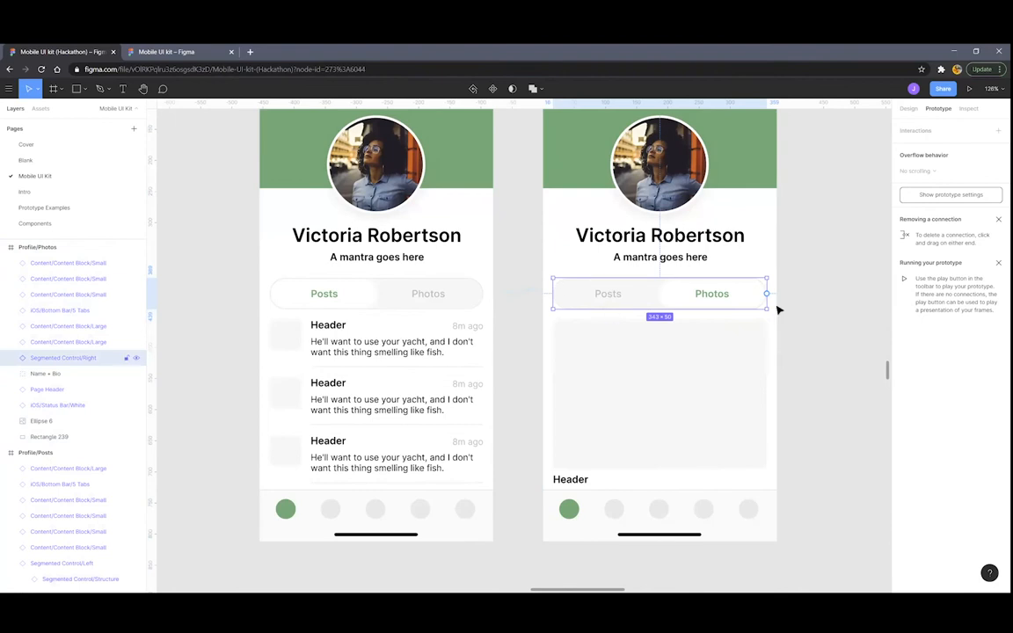
drag(767, 295, 491, 258)
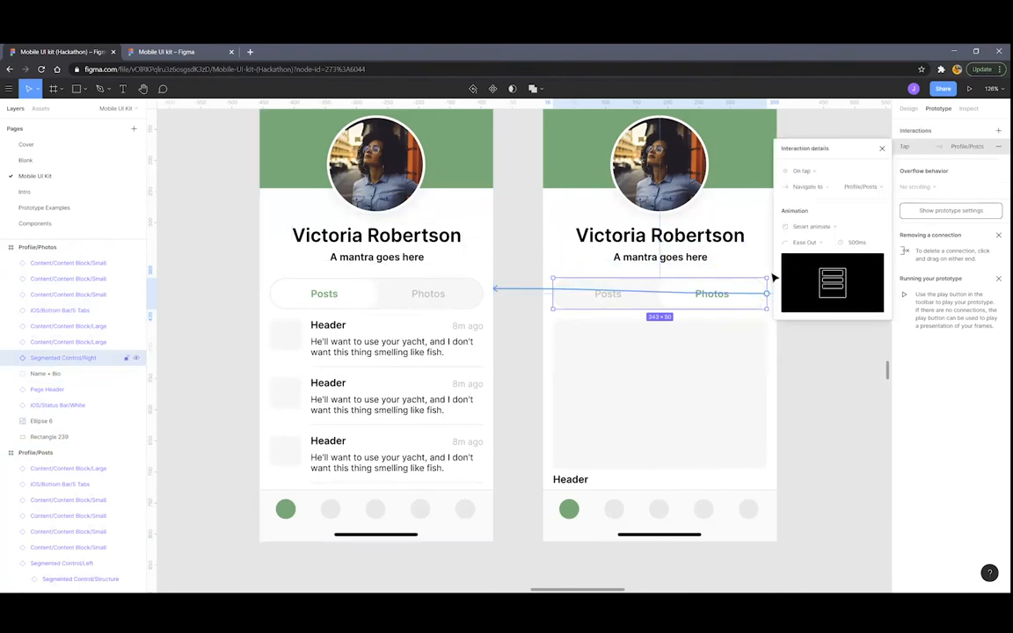
scroll(773, 378, down, 5)
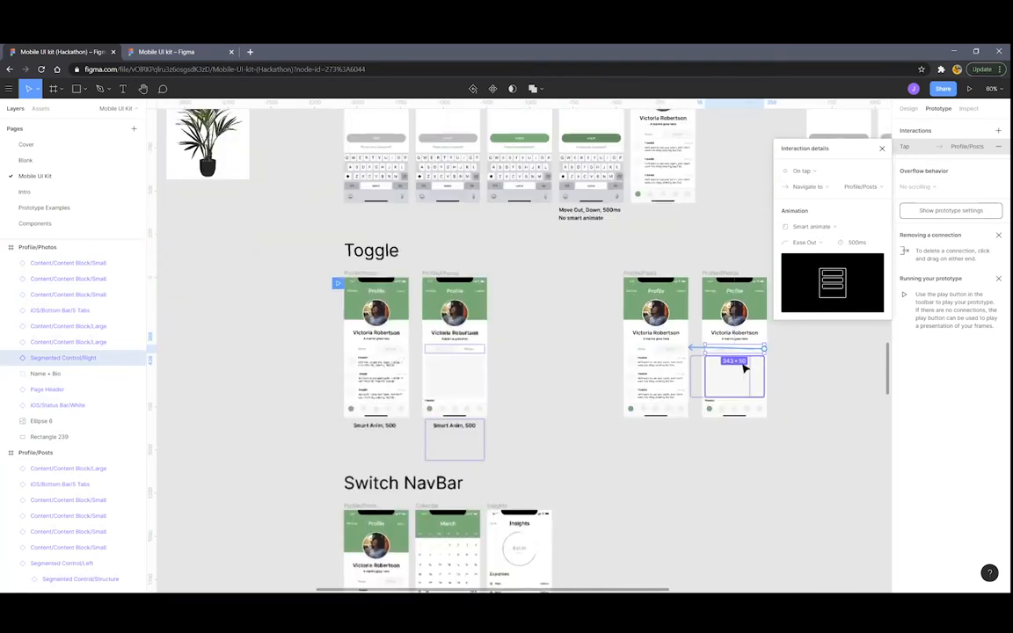
click(969, 89)
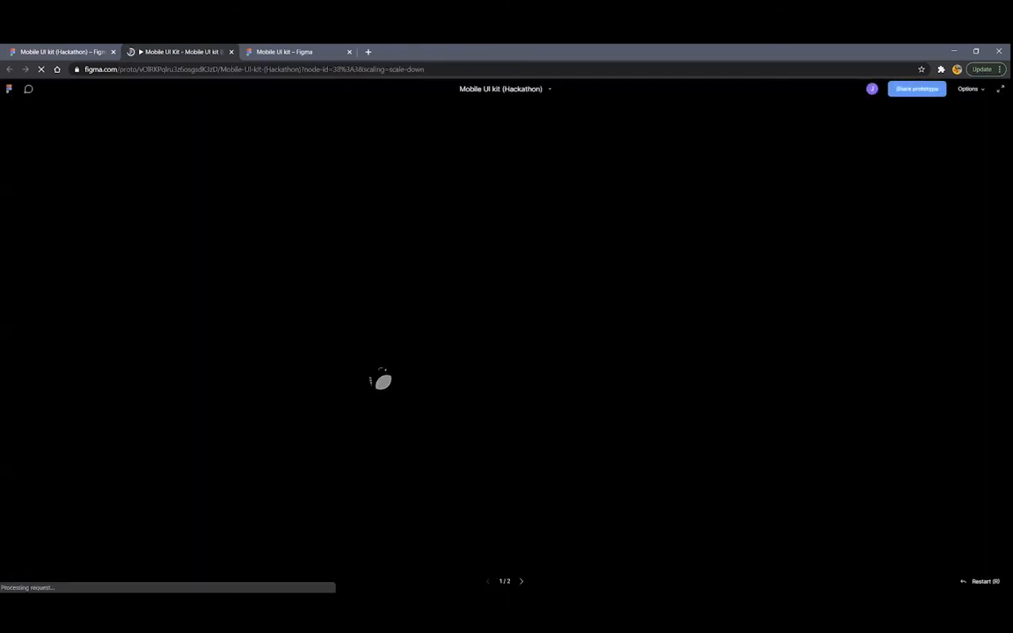
Tap Photos and Posts alternately twice in the prototype, then close it
click(534, 339)
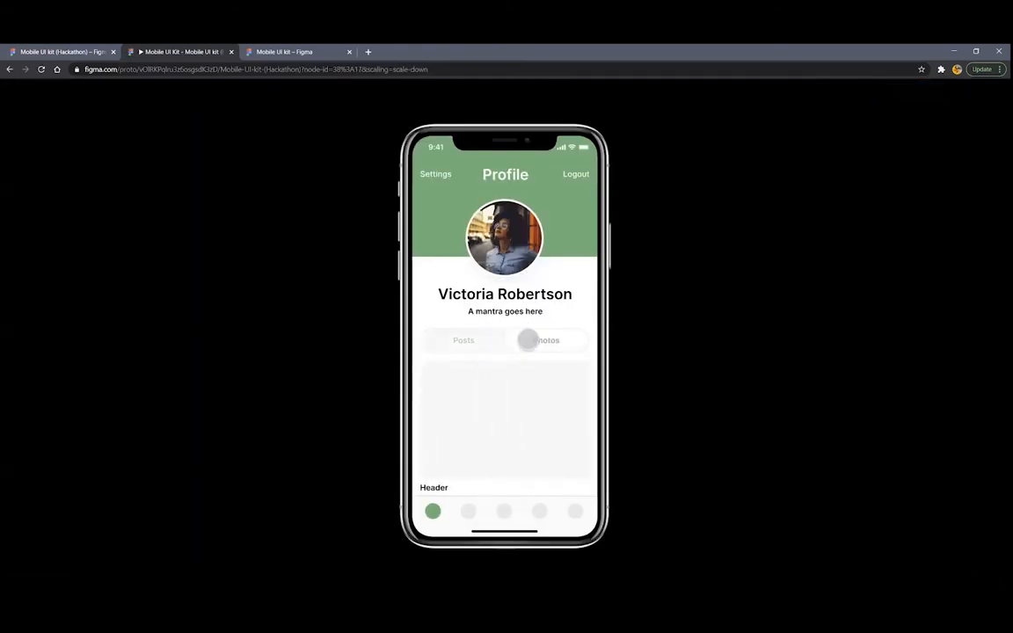
click(492, 341)
click(531, 341)
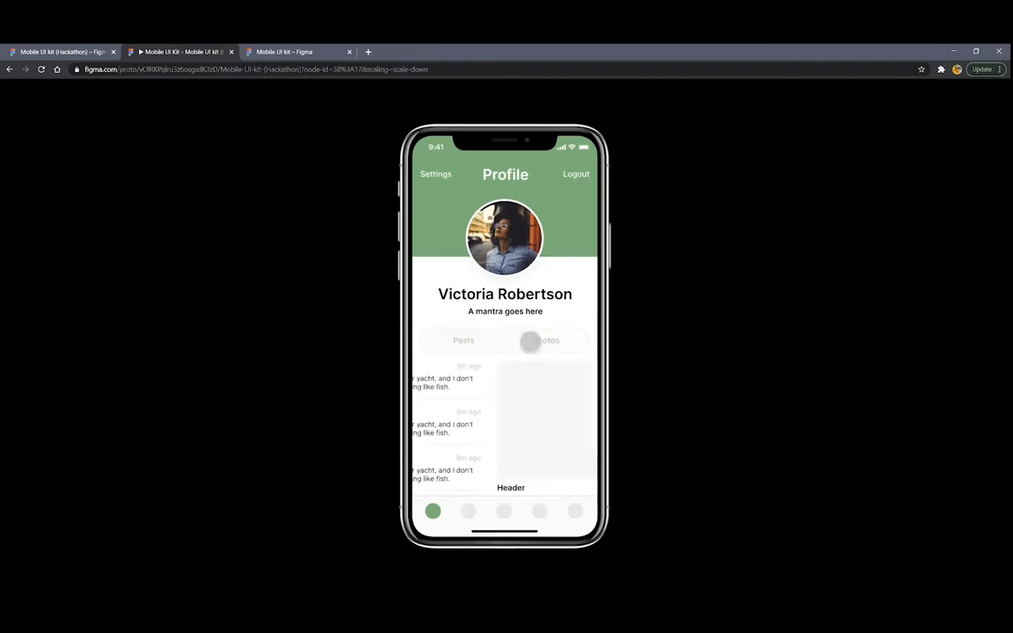
click(483, 342)
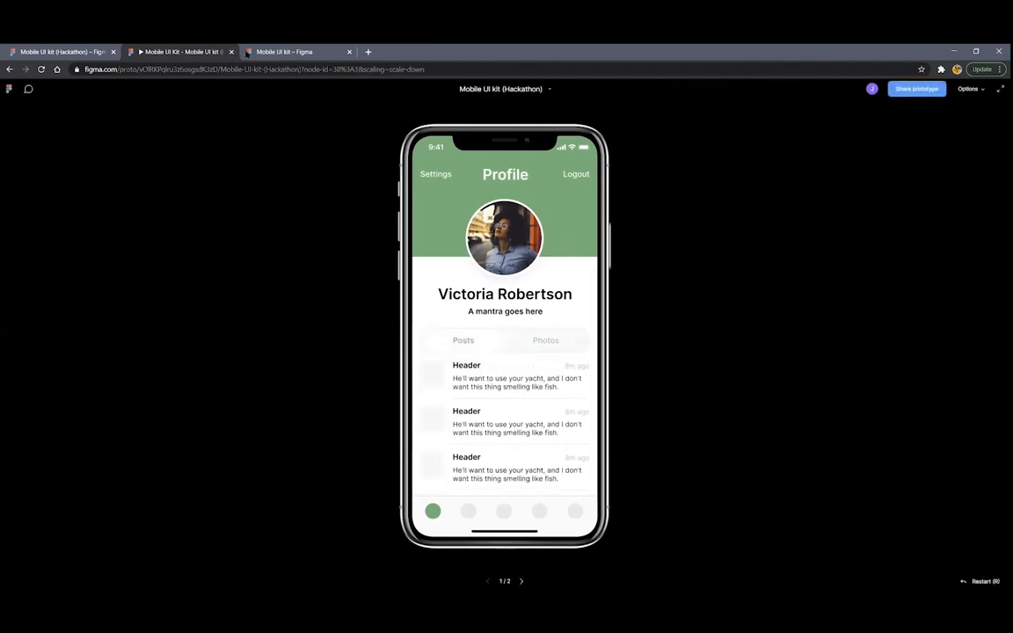
click(231, 51)
Zoom around the Switch NavBar section and present the prototype
scroll(303, 226, down, 2)
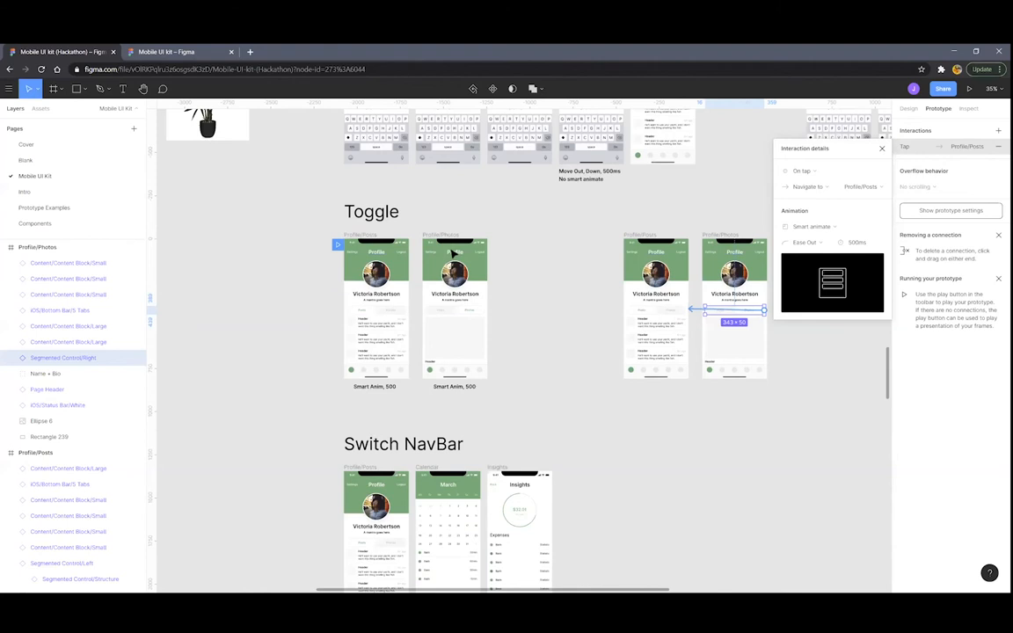
scroll(511, 251, down, 2)
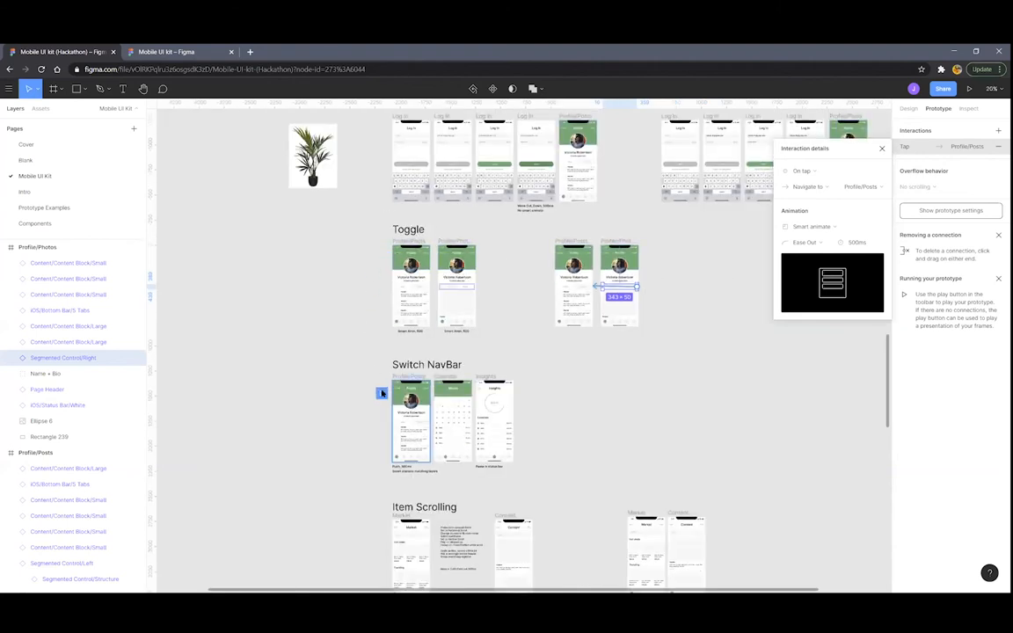
scroll(434, 372, up, 3)
scroll(433, 372, up, 5)
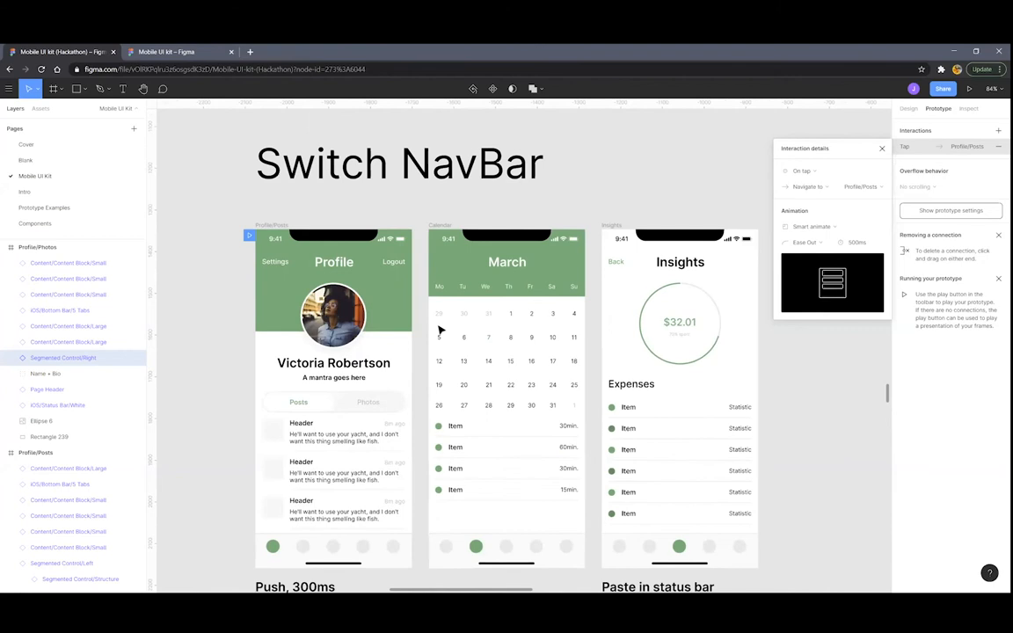
scroll(451, 321, down, 1)
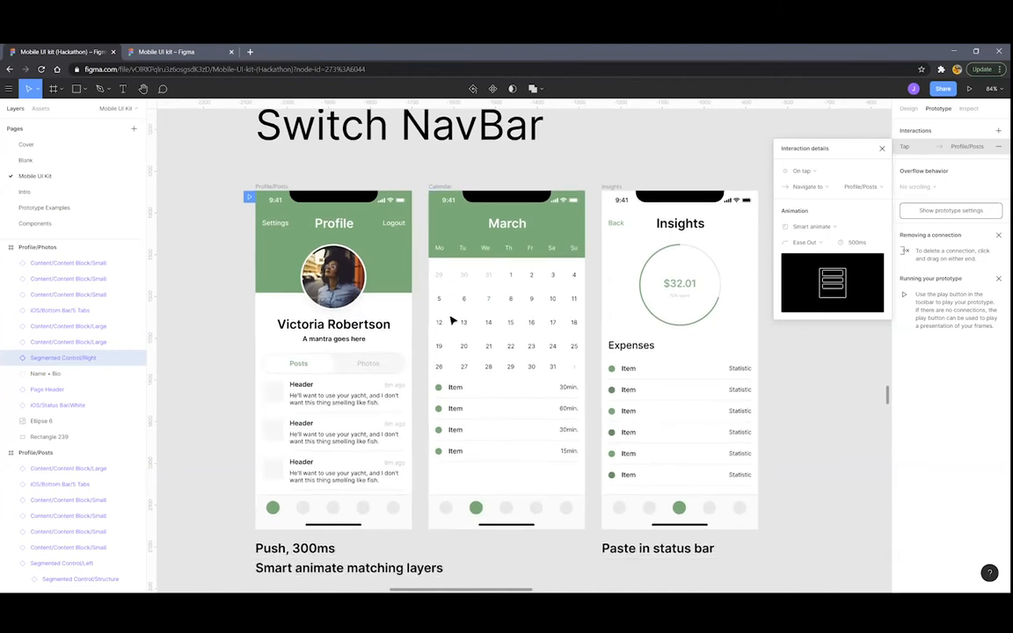
scroll(545, 320, down, 3)
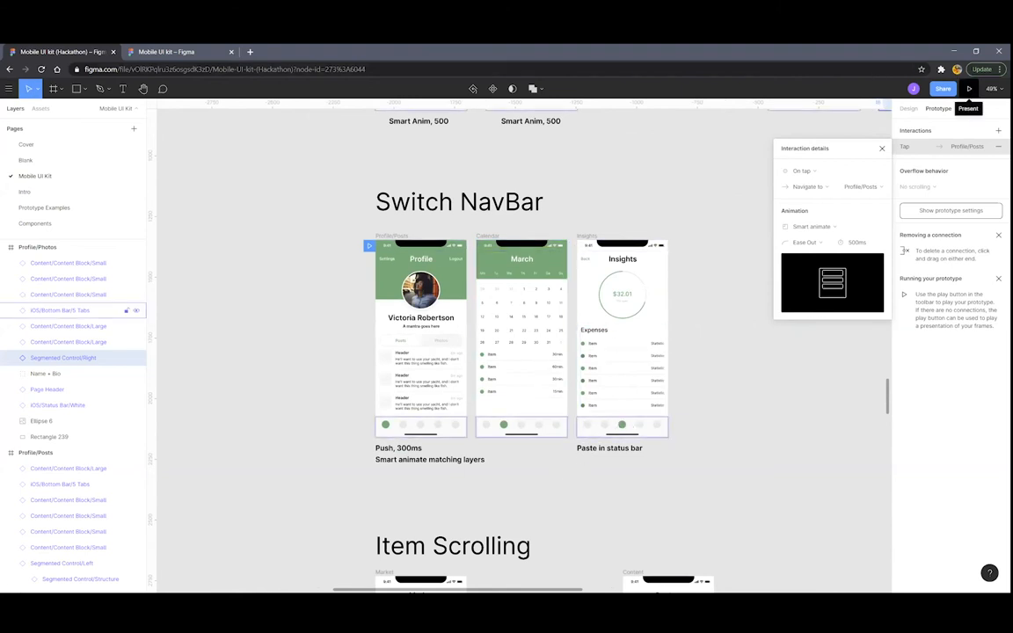
click(969, 89)
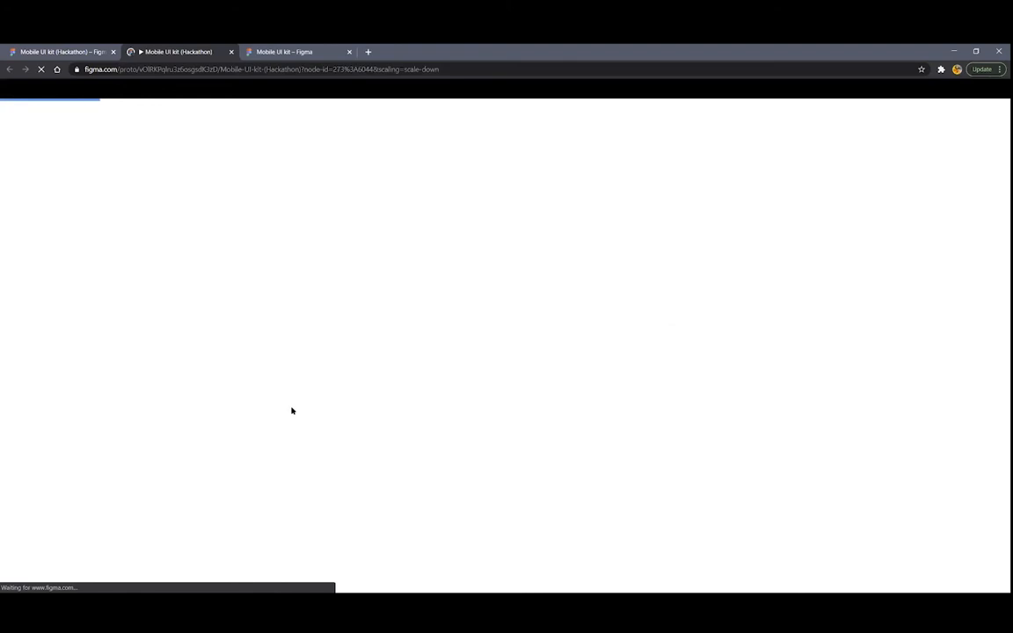
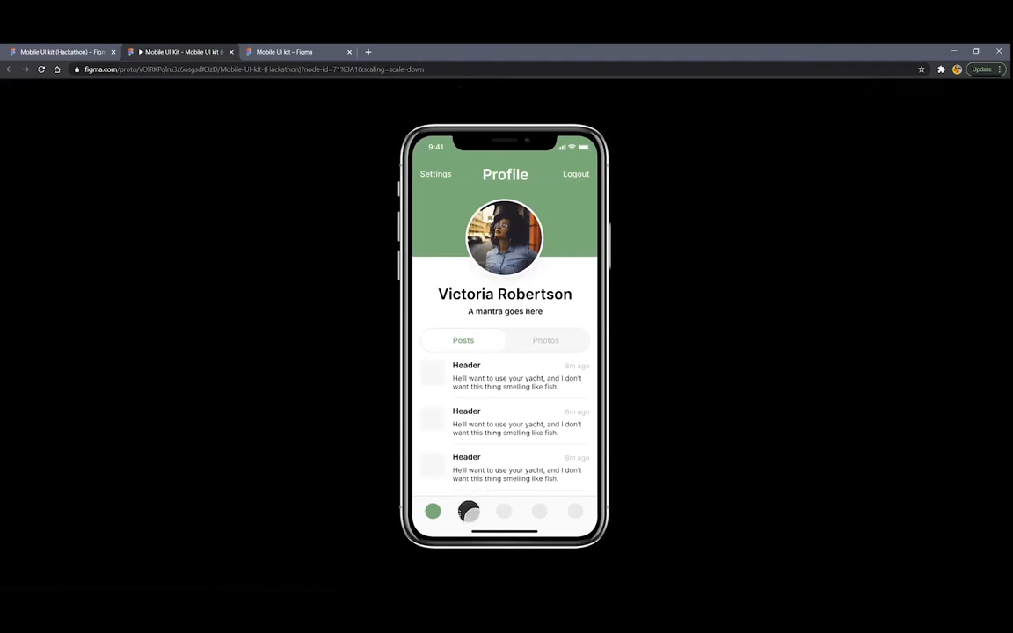
In the prototype, tap the 2nd, 3rd, then 1st tab for March calendar, Insights and Profile, then close it
click(467, 511)
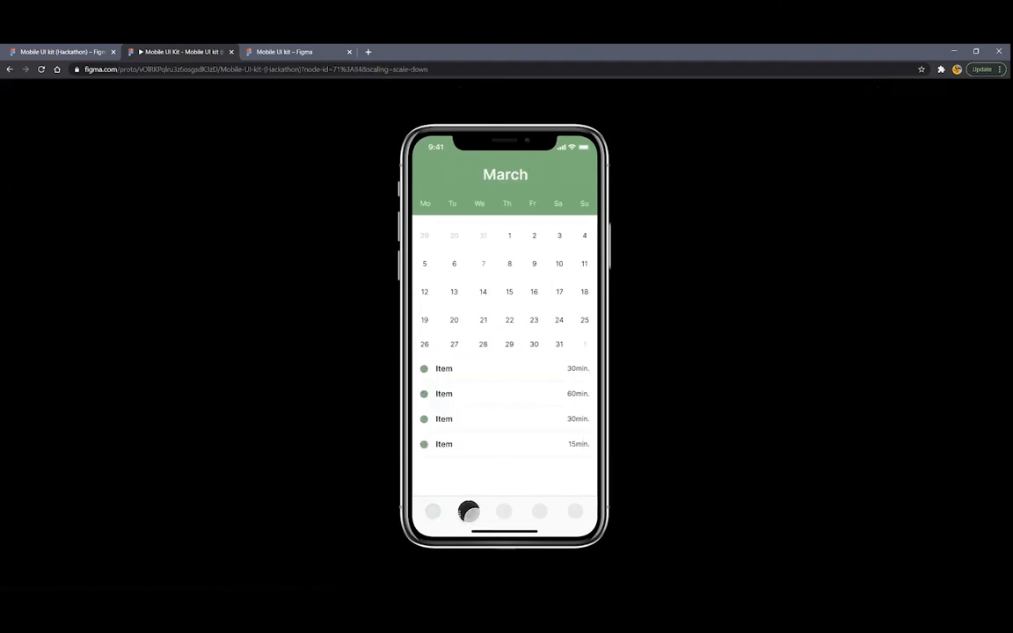
click(500, 511)
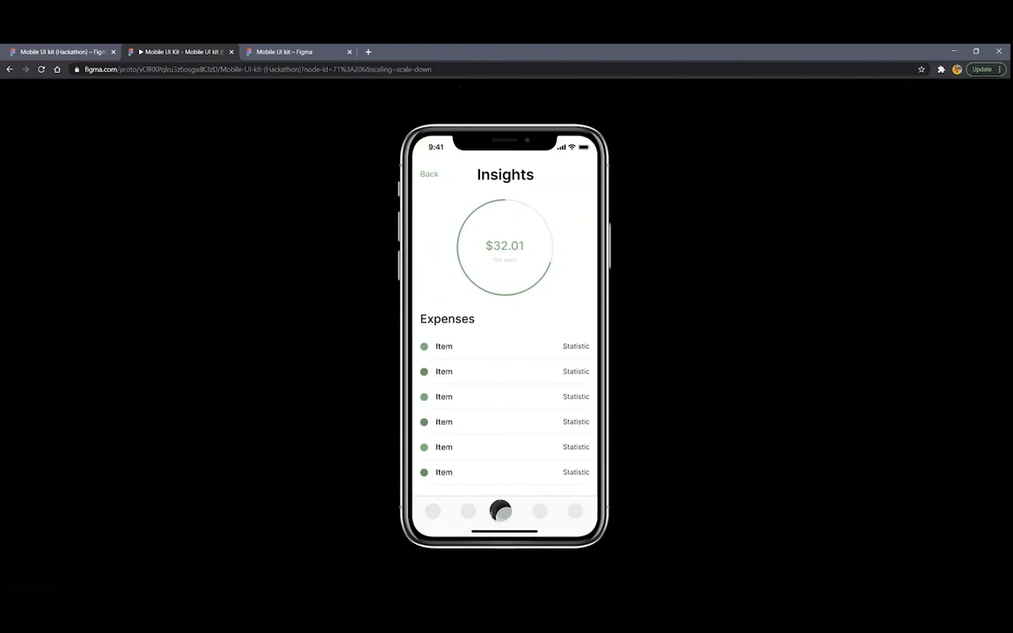
click(437, 509)
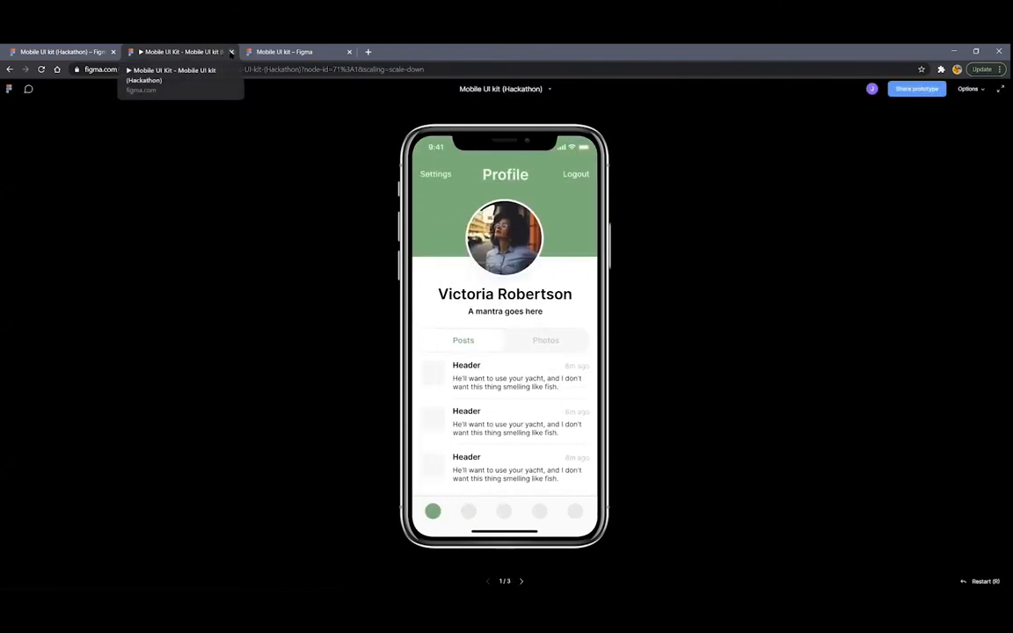
click(231, 52)
Select the Profile/Posts frame and extend the selection through the Insights frame
scroll(529, 303, up, 1)
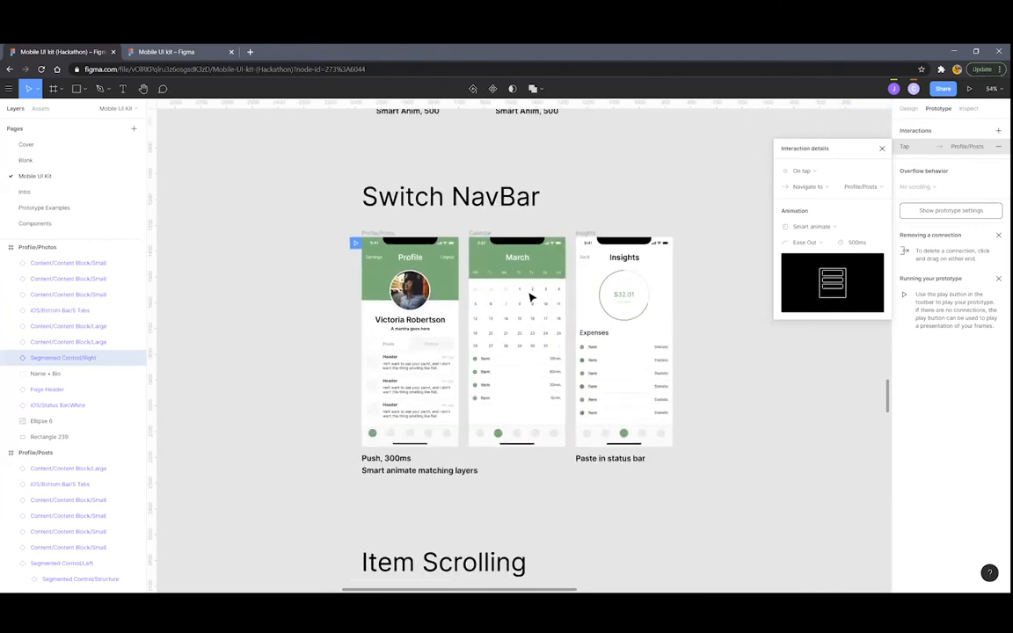
scroll(530, 297, down, 5)
scroll(547, 343, up, 2)
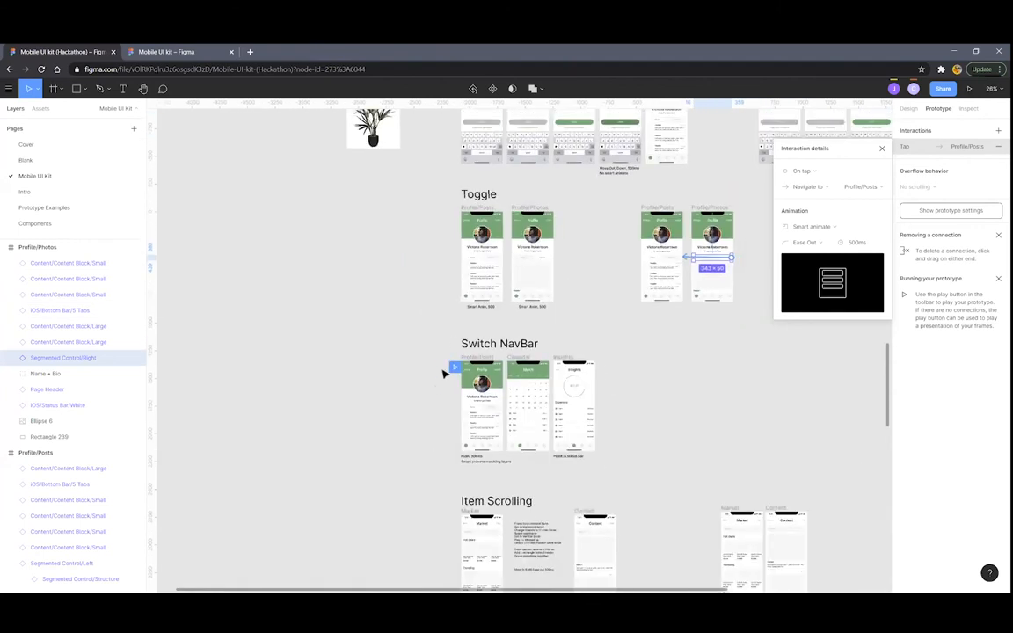
scroll(502, 463, down, 1)
scroll(610, 402, down, 1)
scroll(596, 399, up, 4)
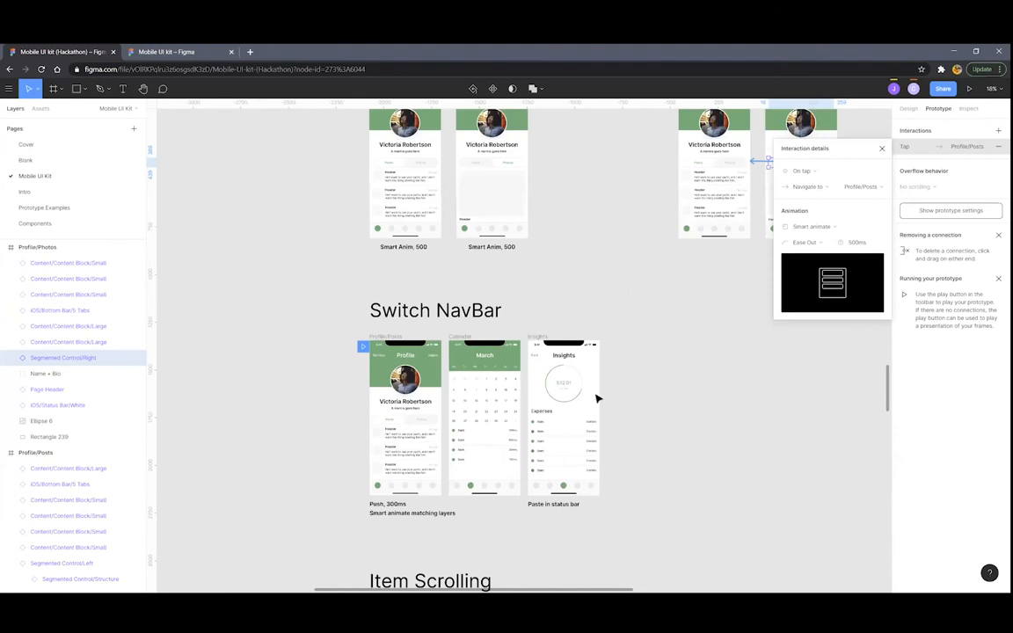
scroll(601, 396, down, 2)
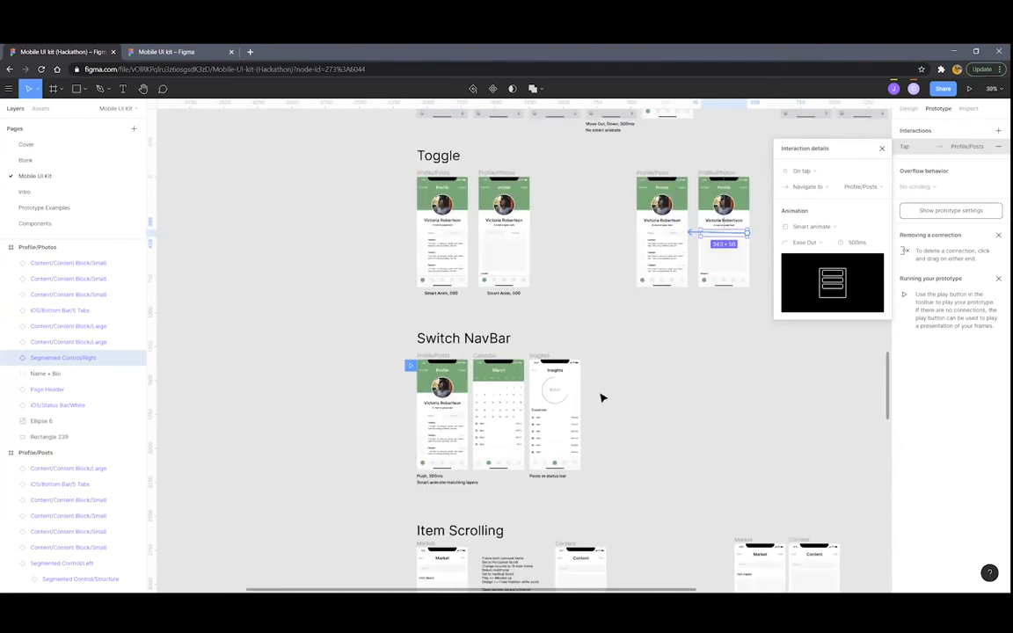
scroll(588, 409, down, 1)
scroll(562, 400, up, 2)
scroll(366, 334, up, 10)
scroll(365, 341, down, 1)
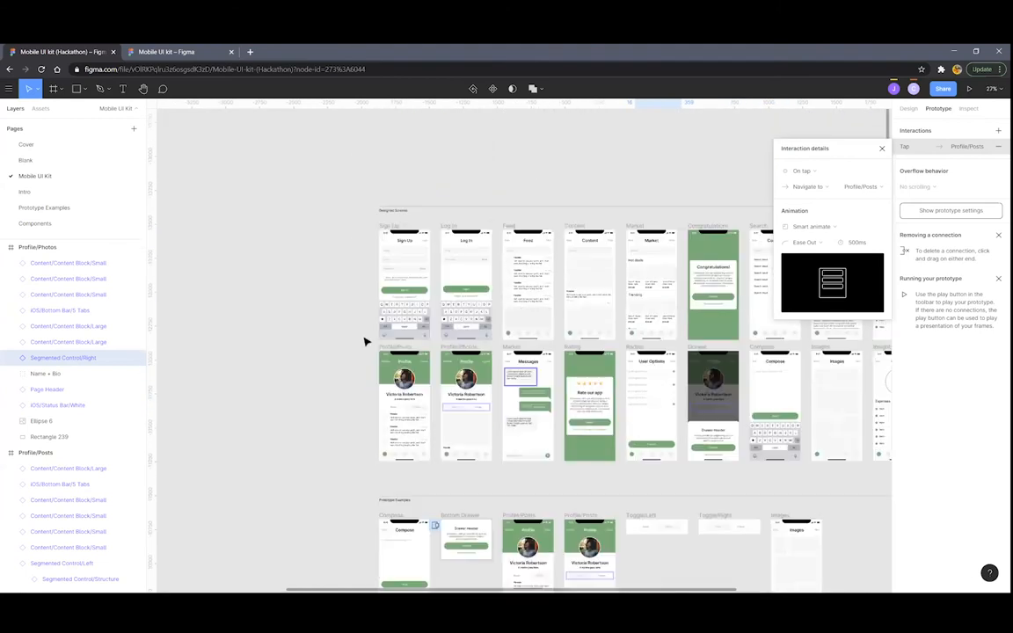
scroll(377, 340, up, 3)
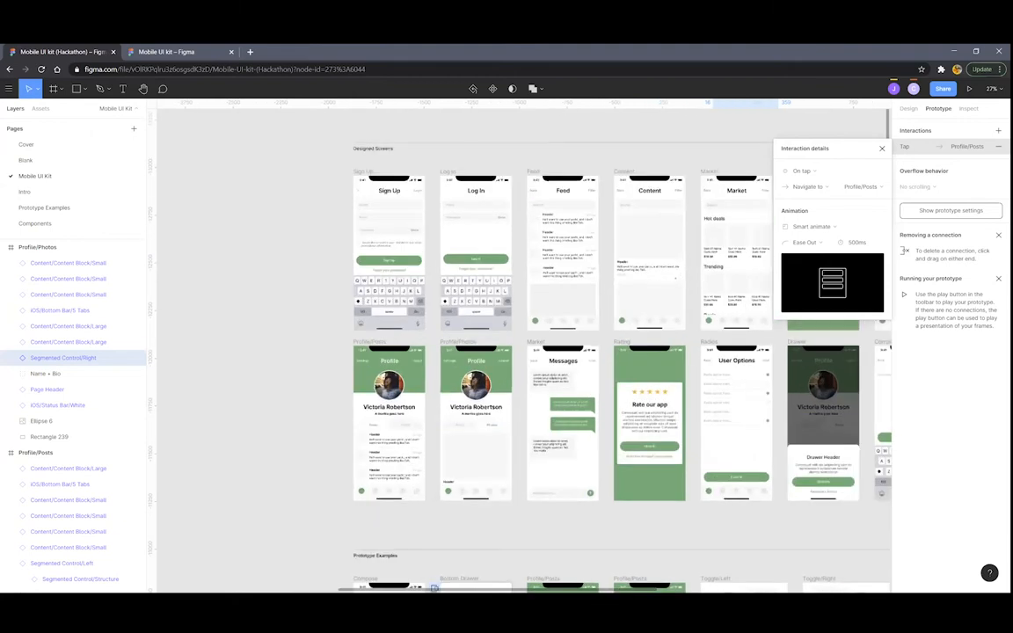
click(374, 341)
scroll(564, 357, right, 2)
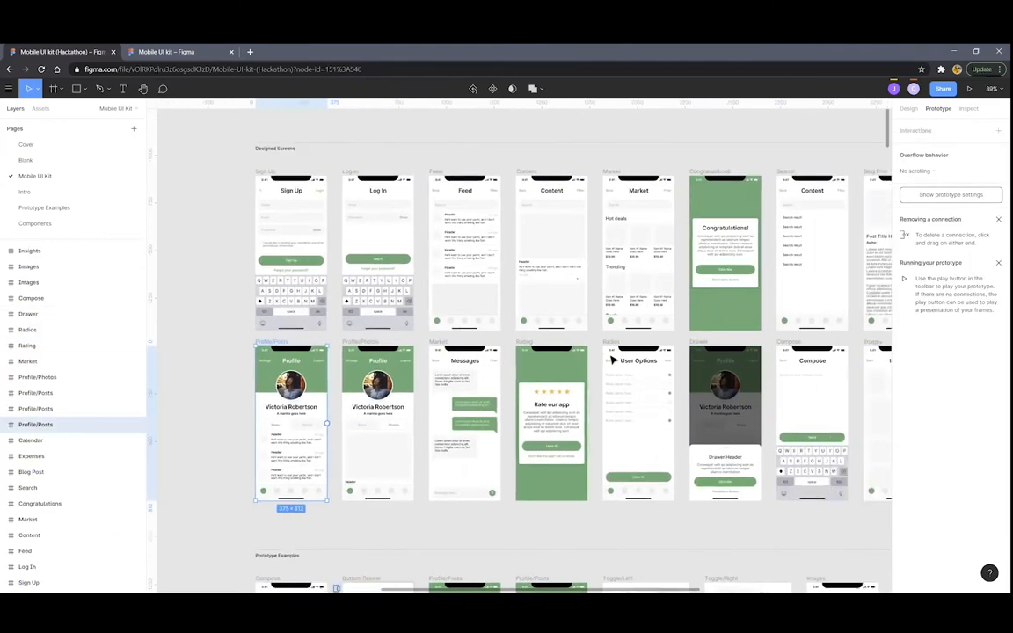
scroll(673, 353, right, 4)
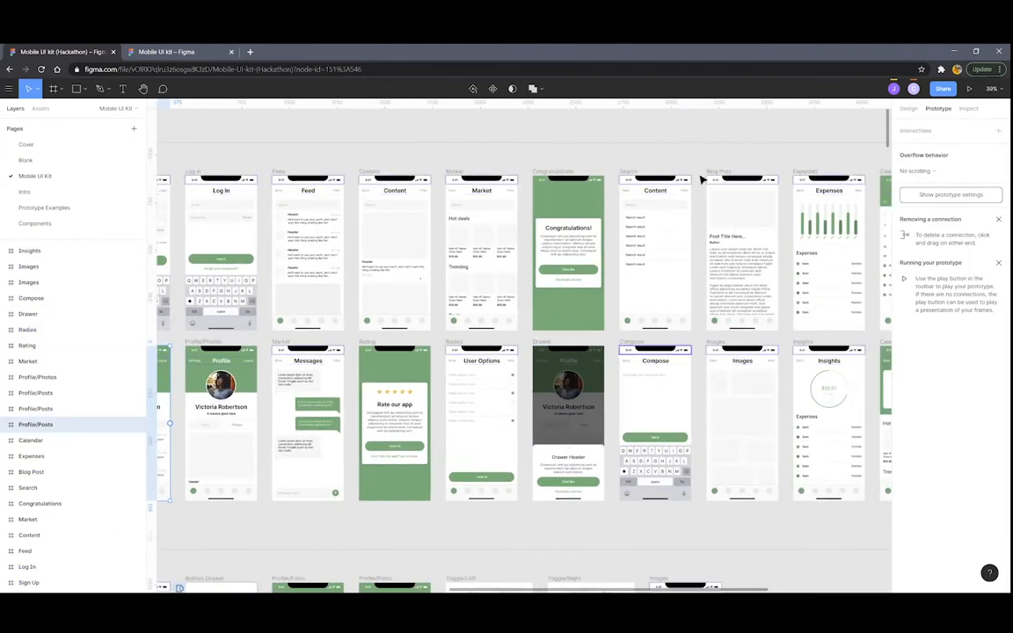
scroll(704, 174, right, 1)
scroll(673, 345, right, 2)
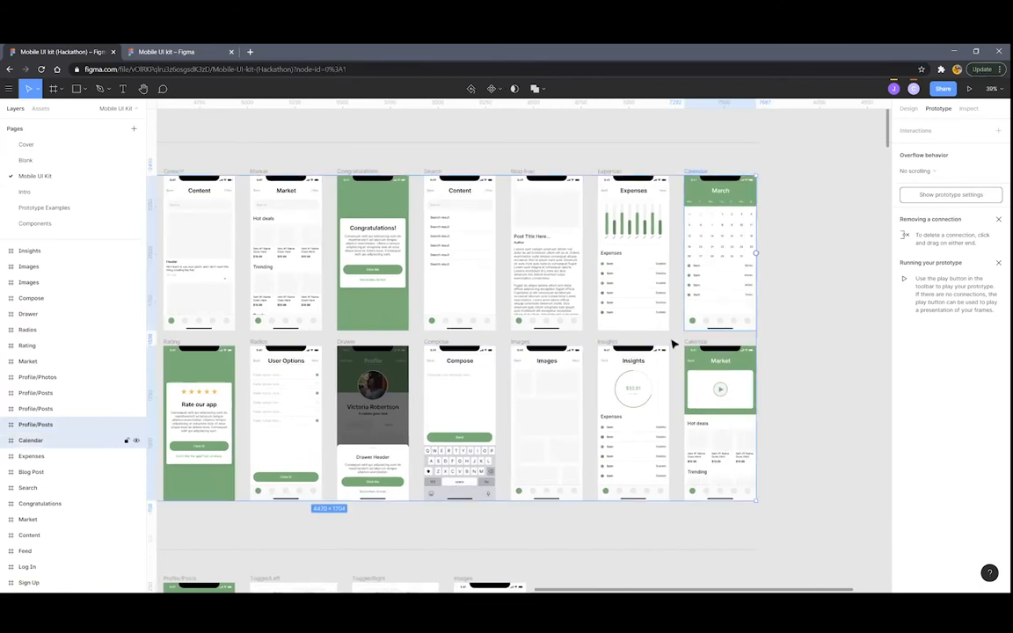
shift+click(609, 343)
Paste the copied frames and drag them beside the Switch NavBar section
scroll(612, 342, down, 4)
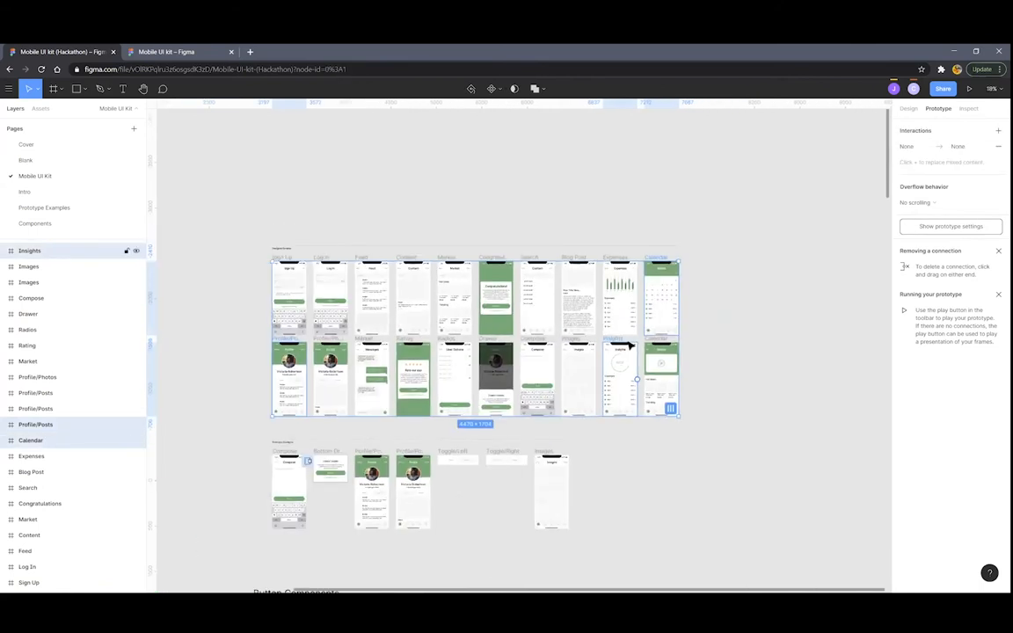
scroll(615, 325, down, 3)
scroll(646, 314, down, 10)
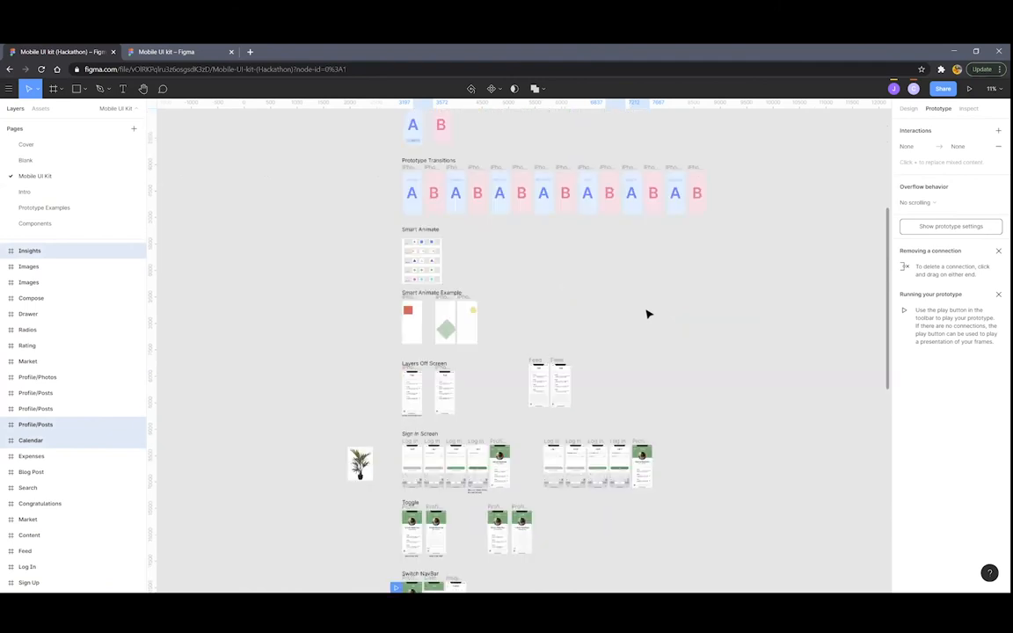
scroll(615, 312, down, 3)
scroll(705, 347, up, 3)
scroll(780, 318, up, 2)
scroll(805, 316, down, 3)
key(ctrl+v)
drag(682, 336, 512, 307)
Arrange the Calendar and Insights copies in a row next to Profile
click(798, 305)
drag(848, 224, 468, 299)
scroll(466, 296, up, 5)
drag(730, 305, 603, 303)
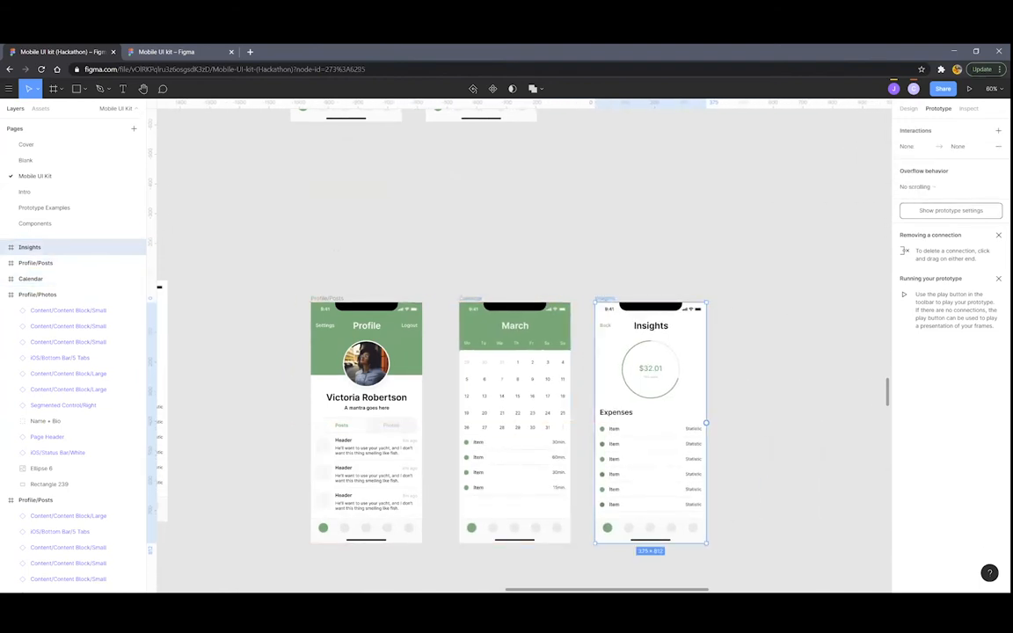
Link the second tab circle in Profile's bottom bar to the Calendar frame
scroll(422, 273, down, 2)
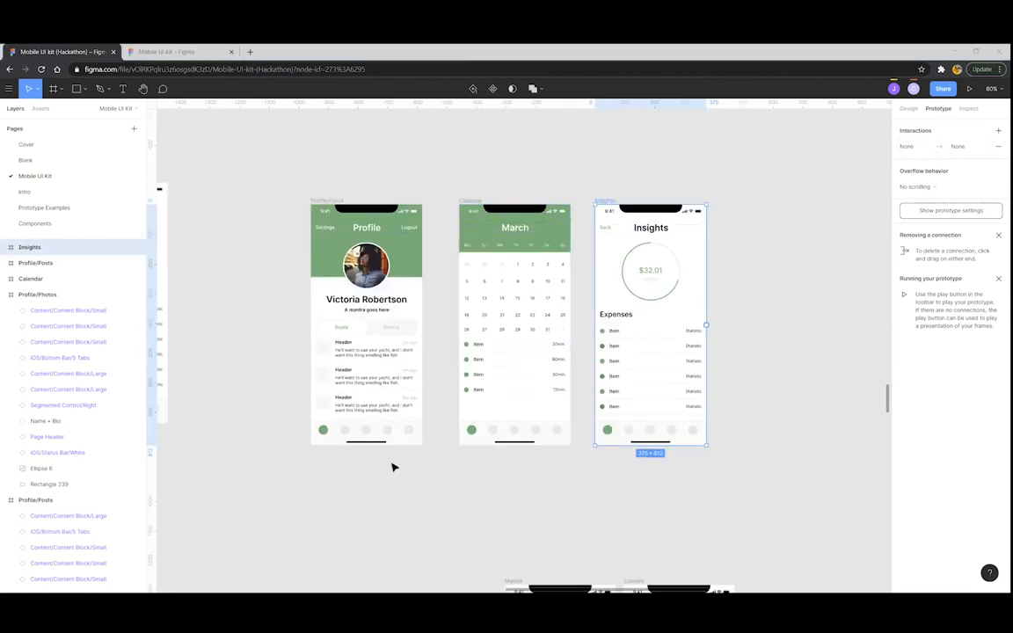
scroll(393, 468, up, 3)
scroll(618, 450, up, 1)
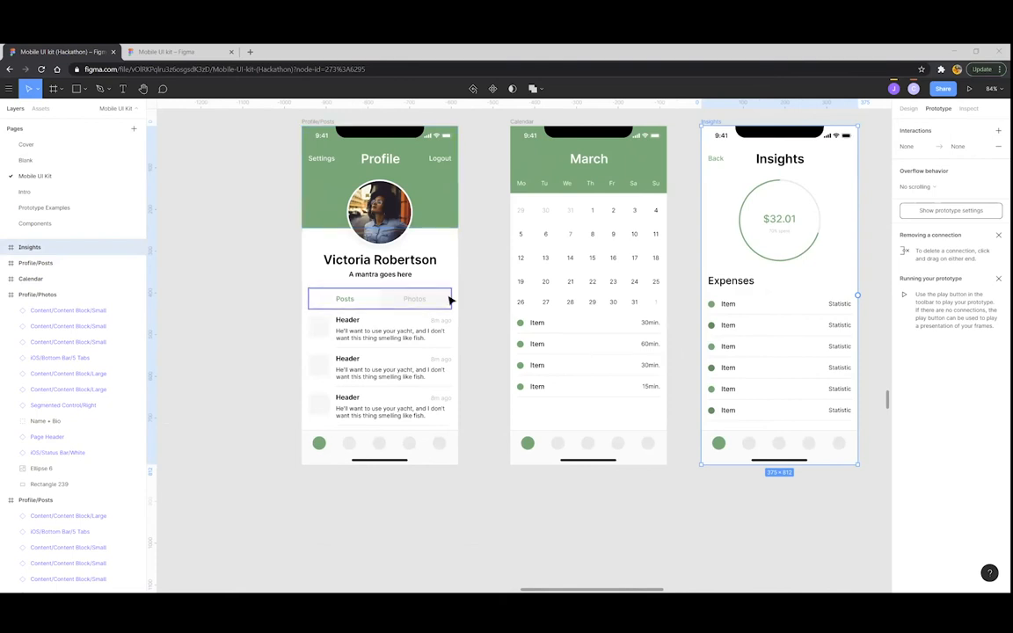
scroll(448, 296, up, 3)
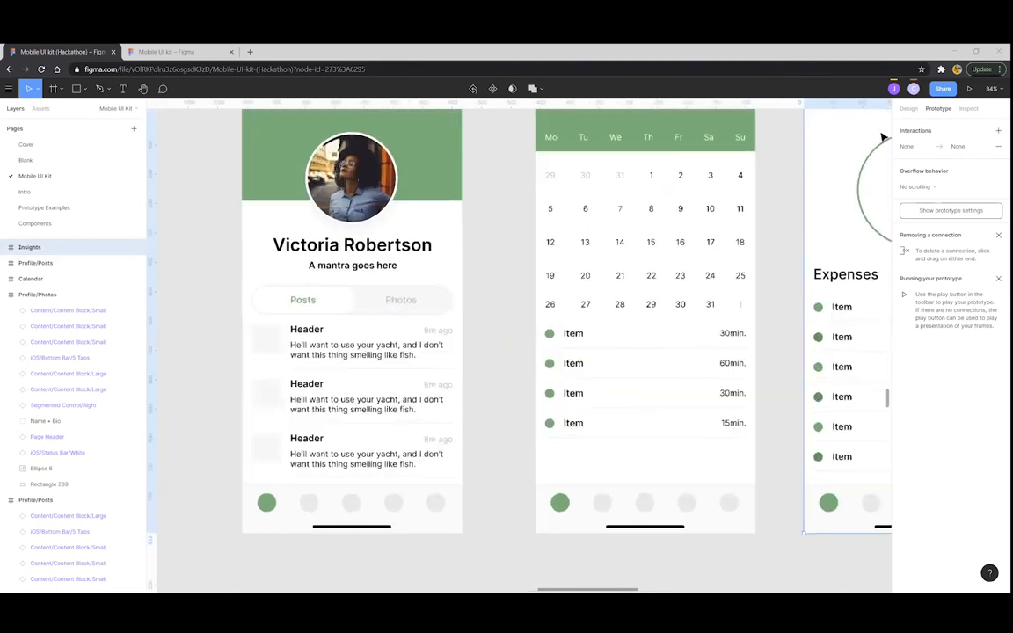
ctrl+click(310, 504)
drag(320, 508, 565, 311)
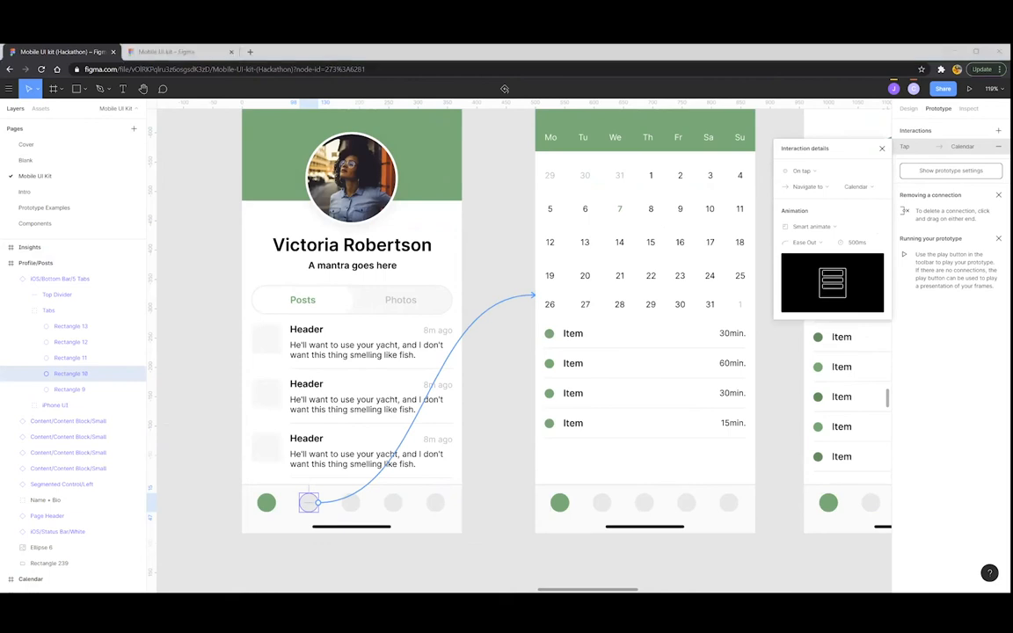
Set the Calendar link's animation to Push with a 300ms duration
click(800, 228)
click(805, 267)
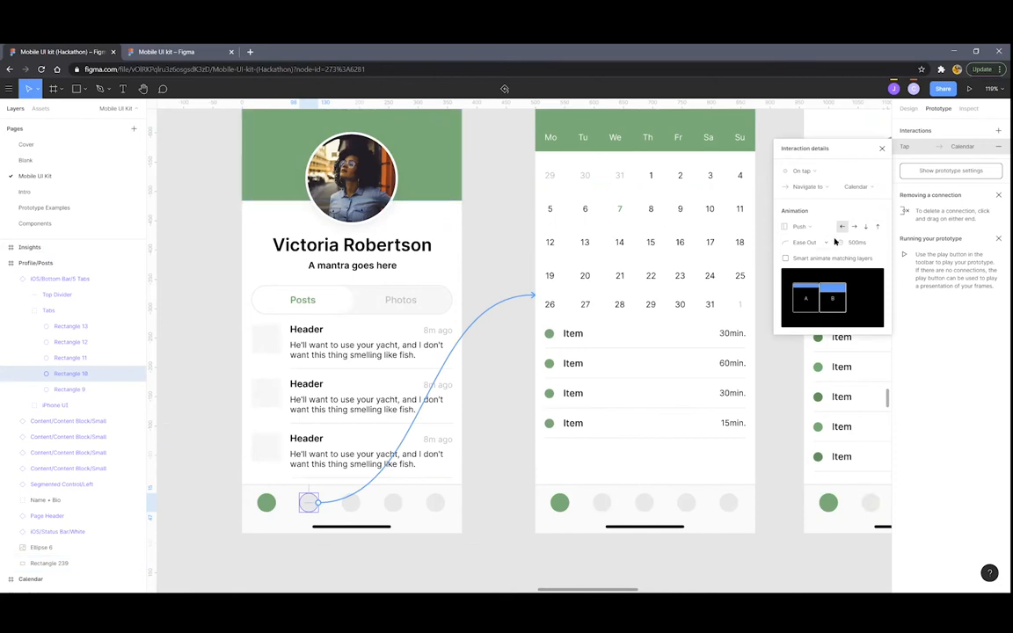
scroll(637, 374, up, 2)
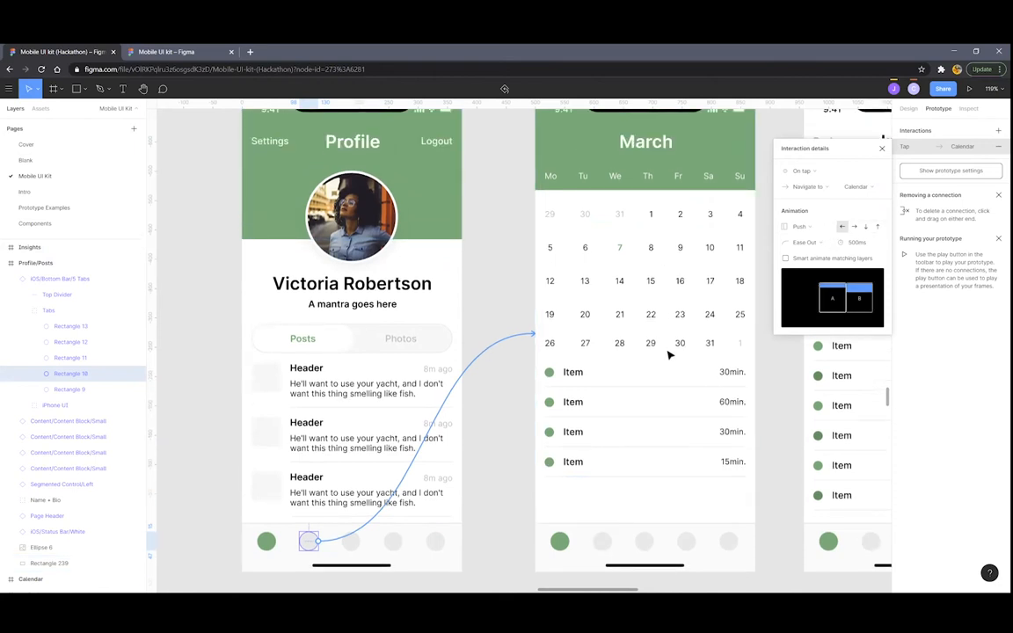
click(861, 242)
key(Return)
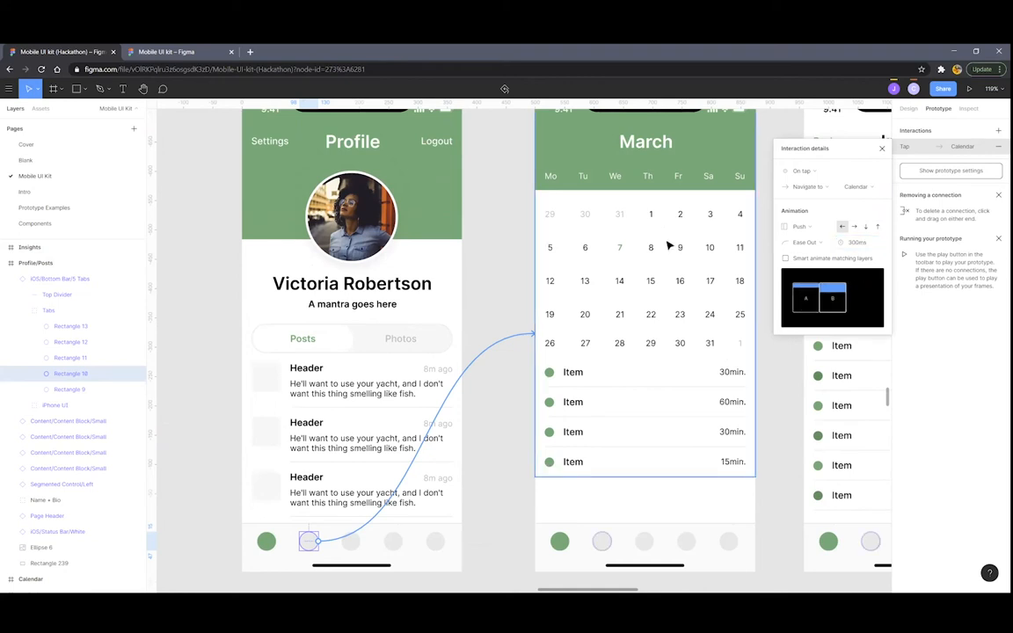
scroll(588, 351, down, 4)
Link Profile's third tab circle, Rectangle 11, to the Insights frame
click(543, 352)
scroll(496, 428, up, 3)
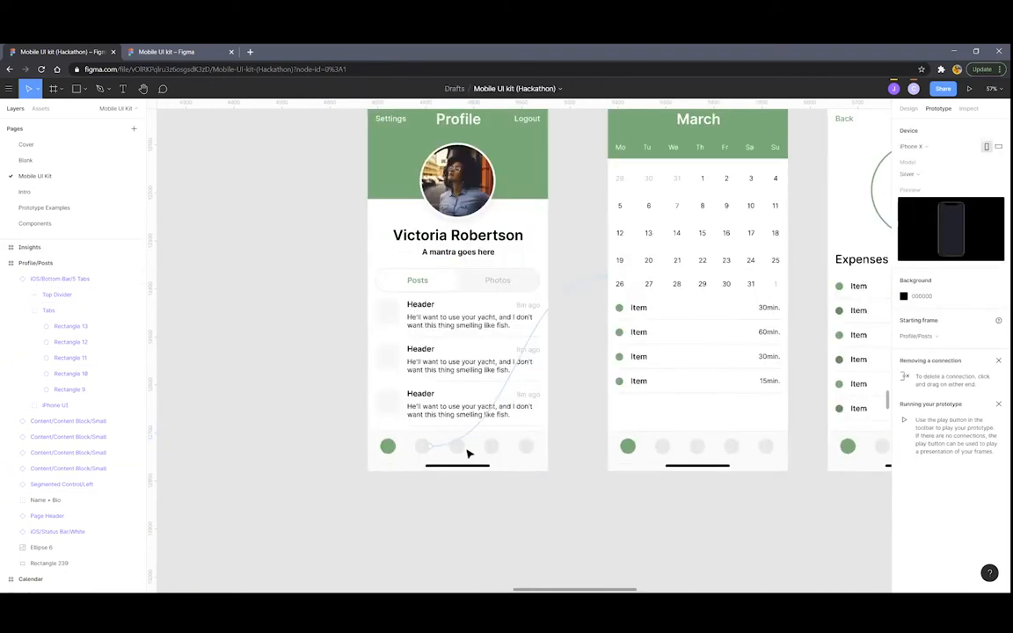
double_click(456, 449)
double_click(458, 449)
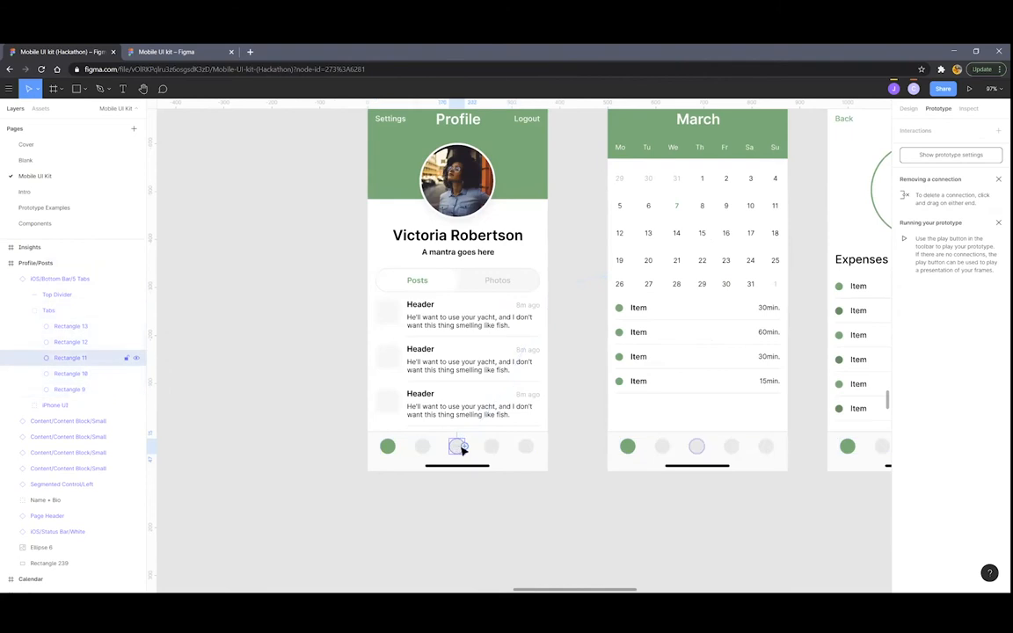
drag(463, 447, 848, 316)
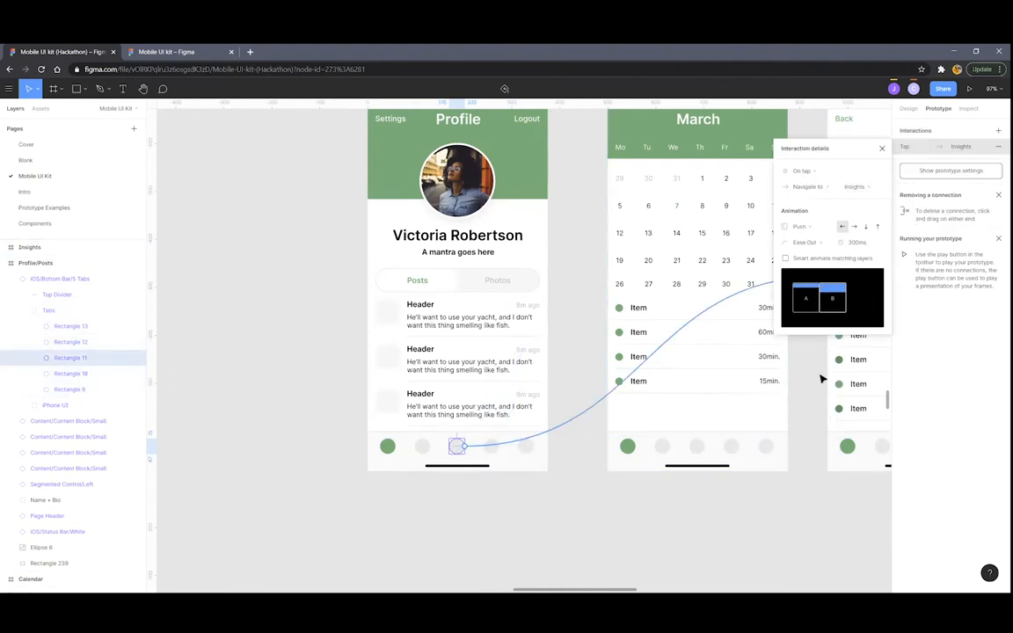
scroll(825, 396, right, 4)
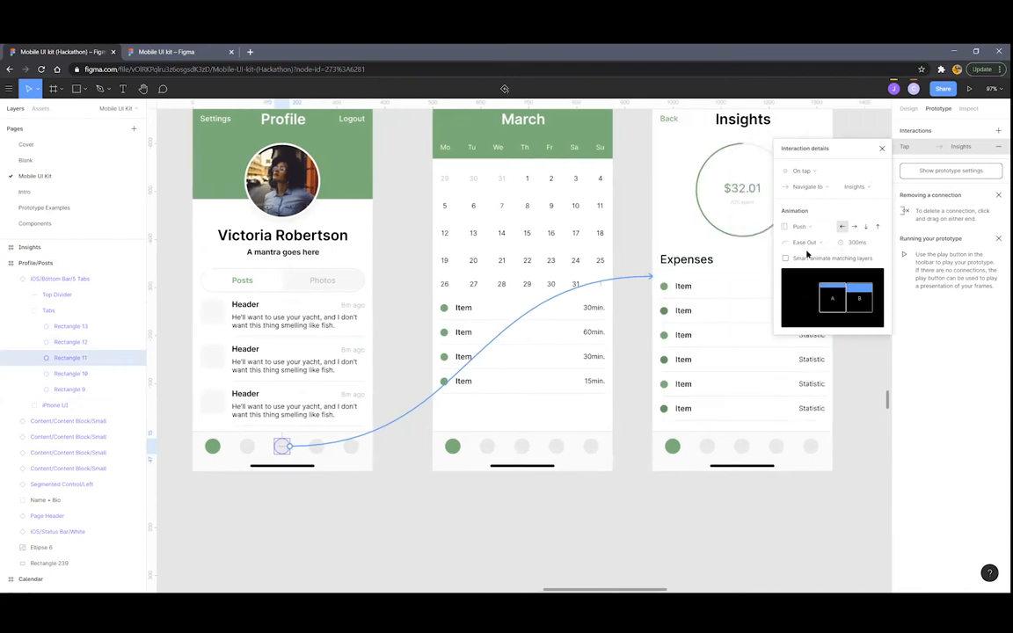
scroll(411, 300, down, 5)
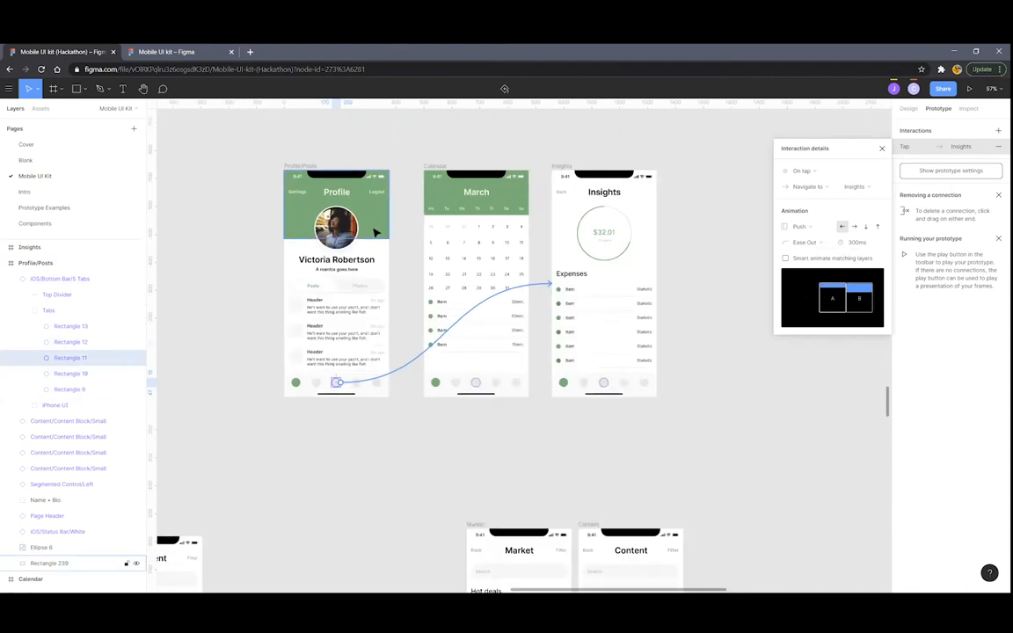
scroll(368, 263, up, 3)
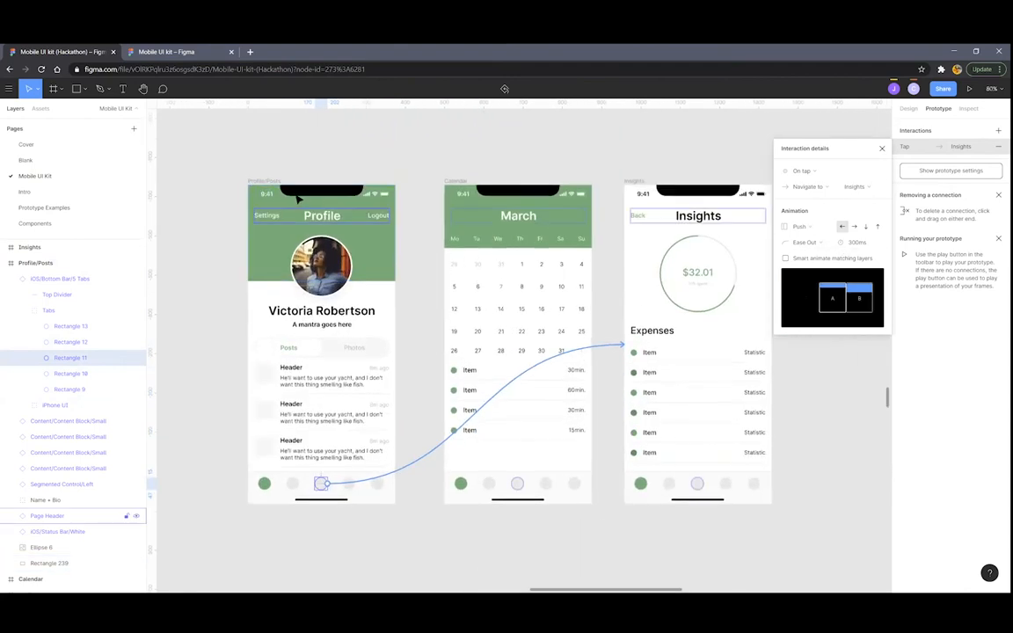
click(429, 249)
scroll(439, 276, down, 1)
scroll(440, 276, down, 5)
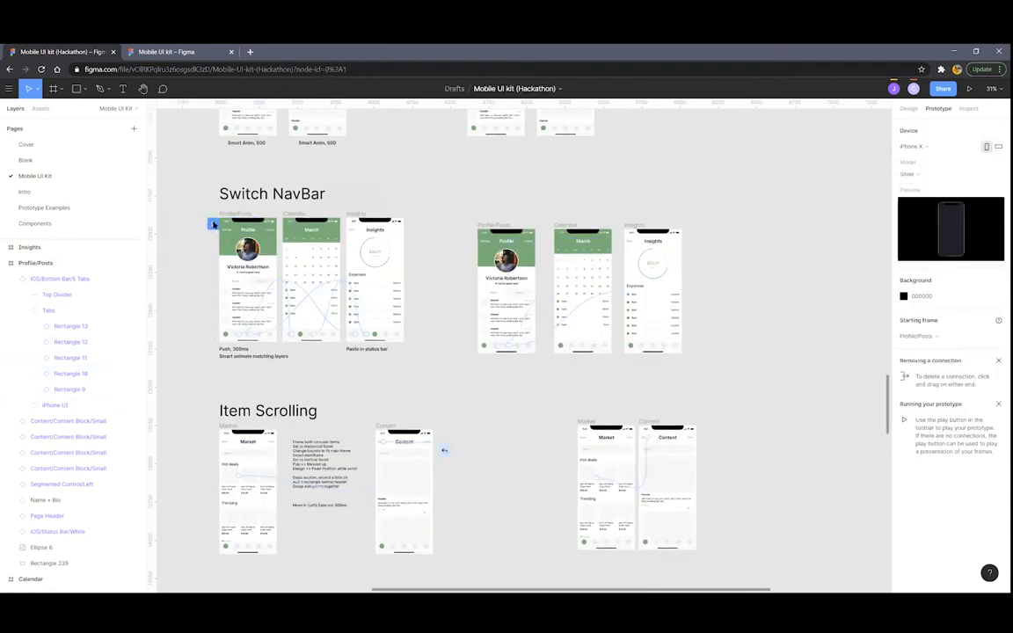
scroll(523, 246, up, 4)
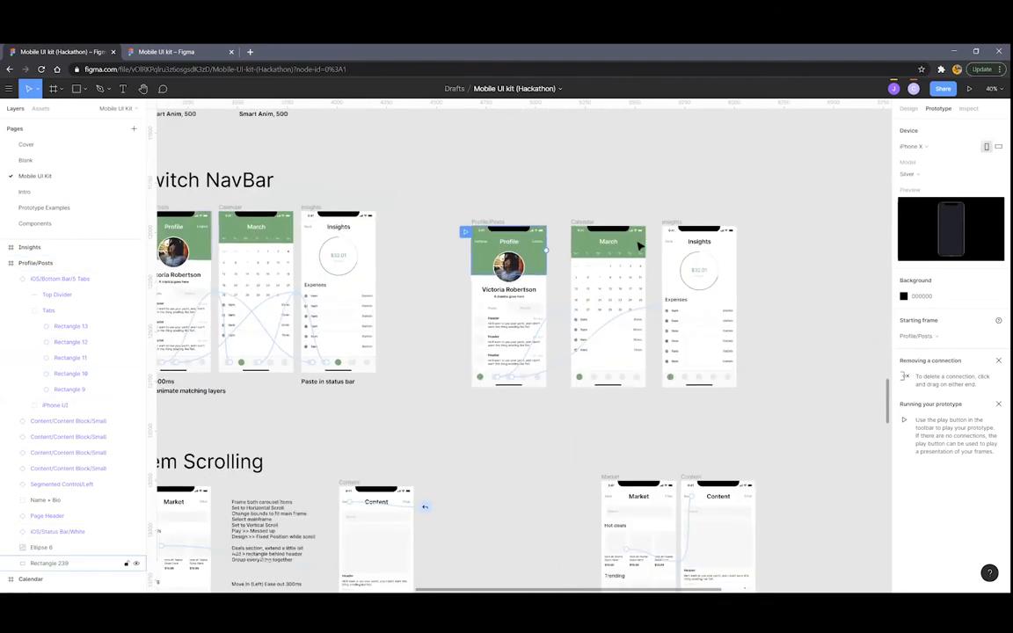
scroll(750, 227, right, 2)
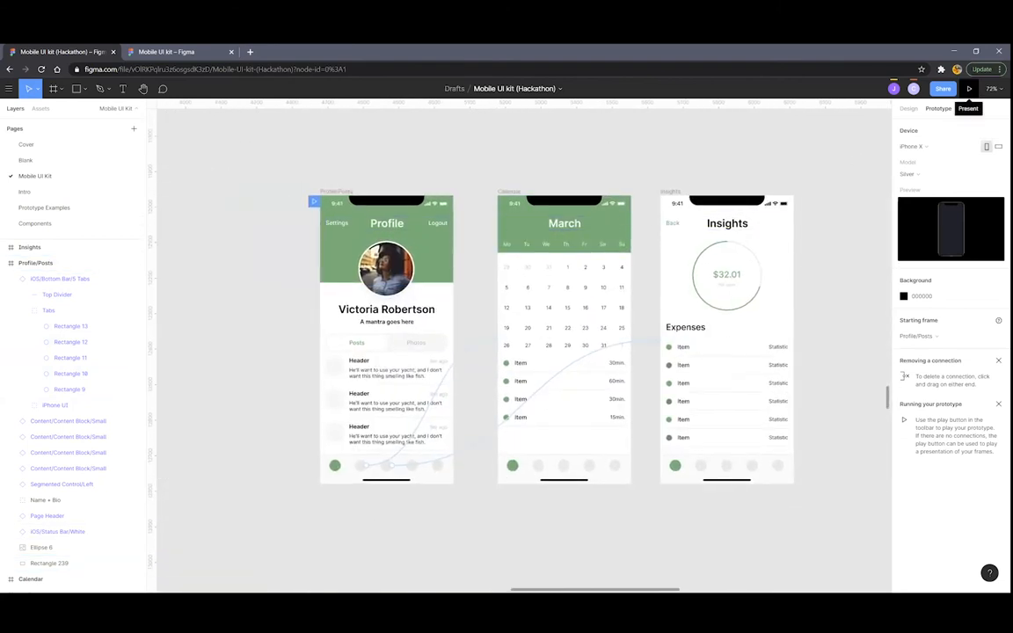
Preview the prototype, pushing between Profile and the March calendar via the second tab, then close it
click(969, 89)
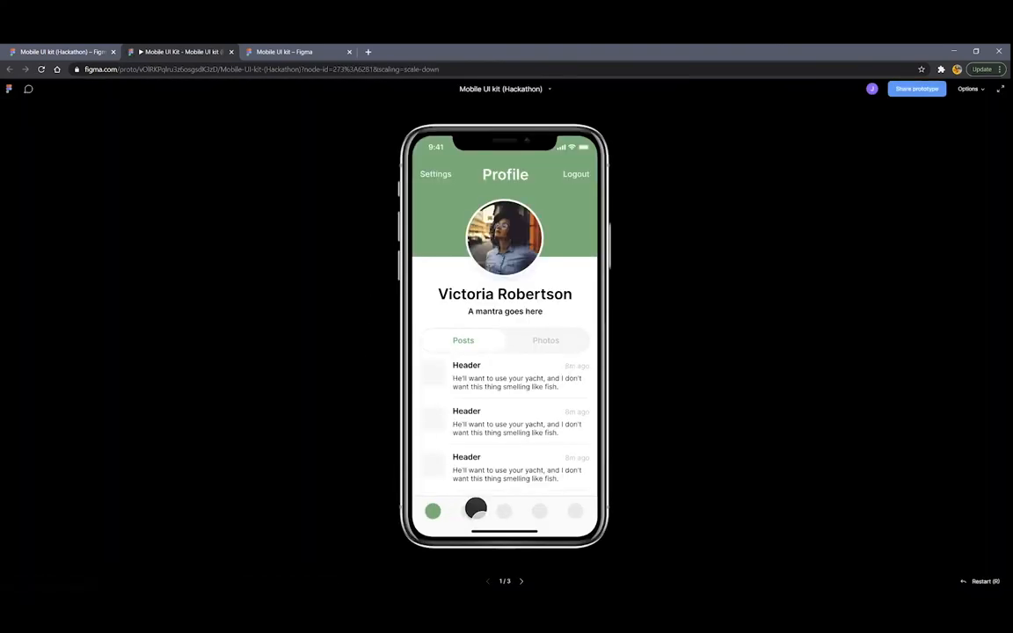
click(475, 508)
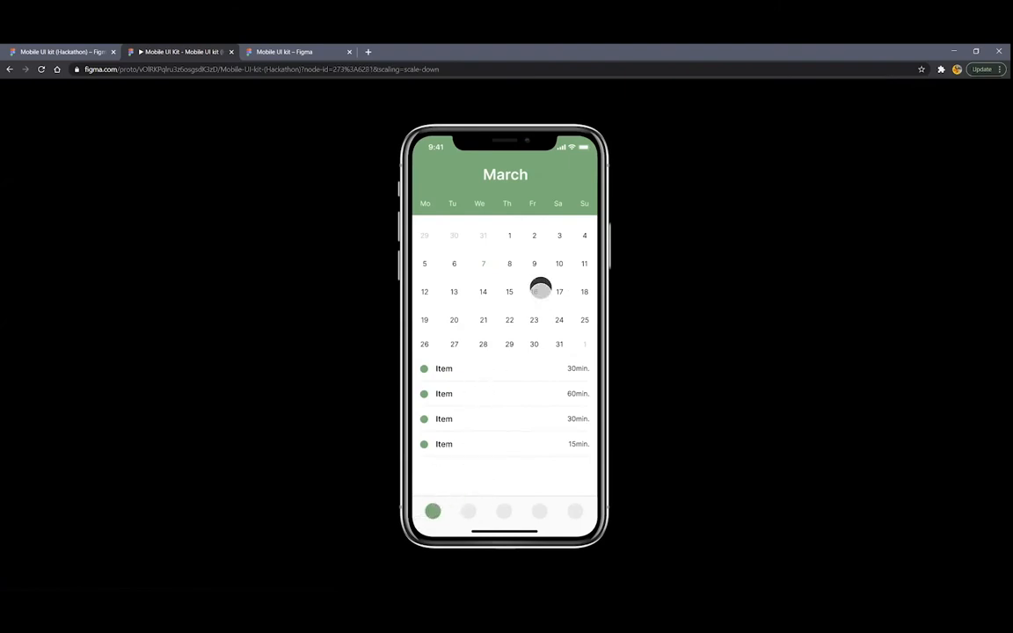
click(540, 288)
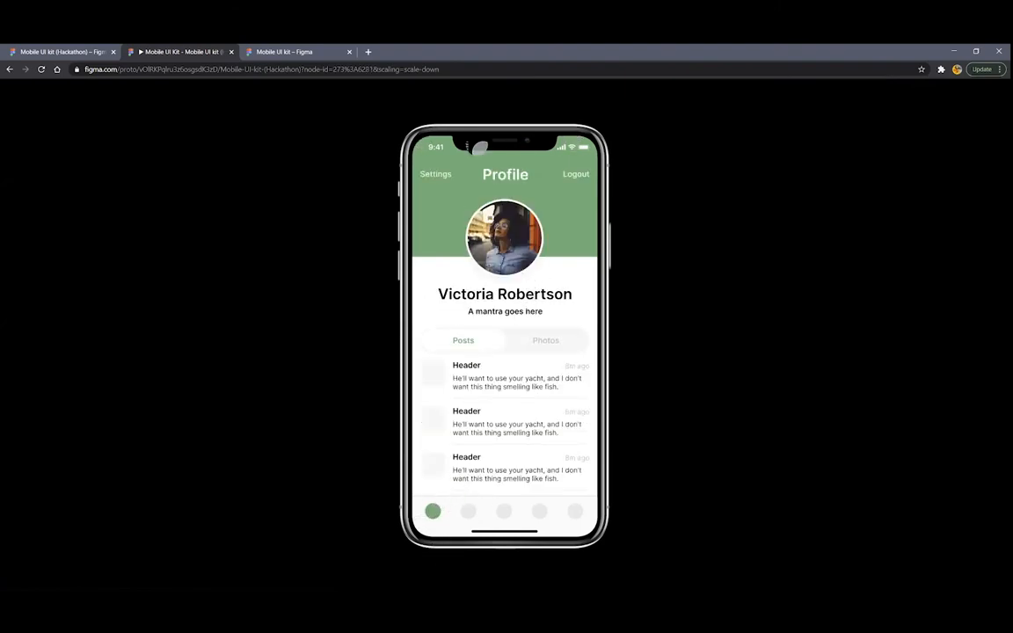
click(468, 510)
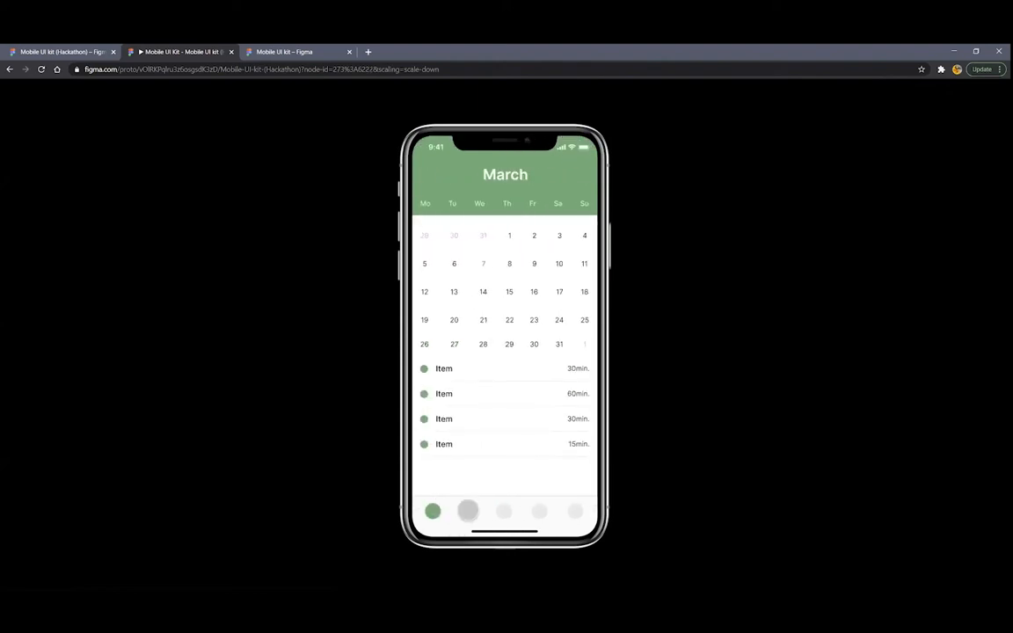
click(533, 292)
click(569, 143)
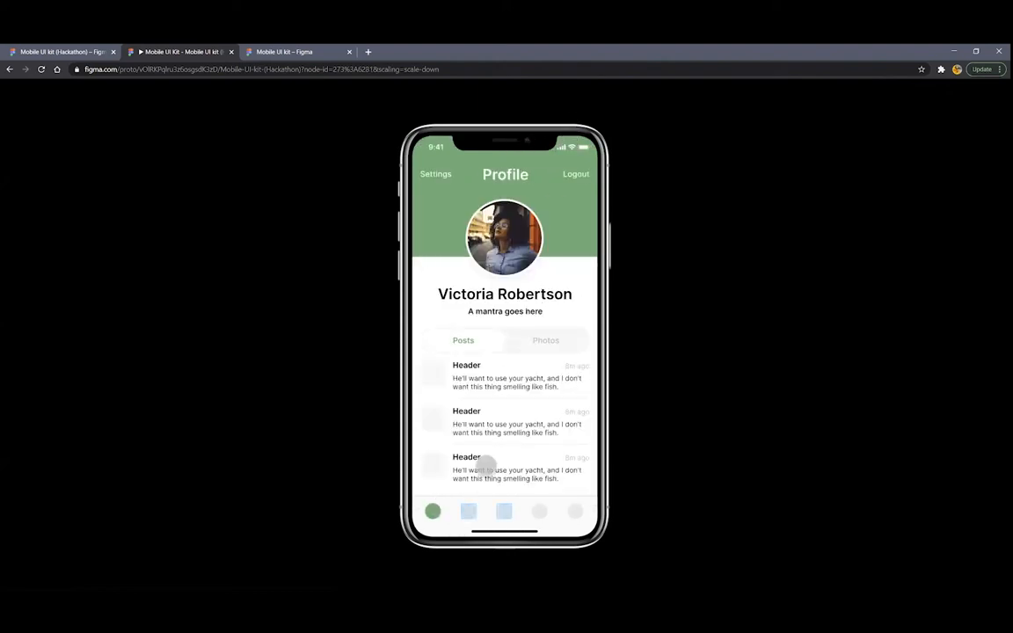
click(469, 509)
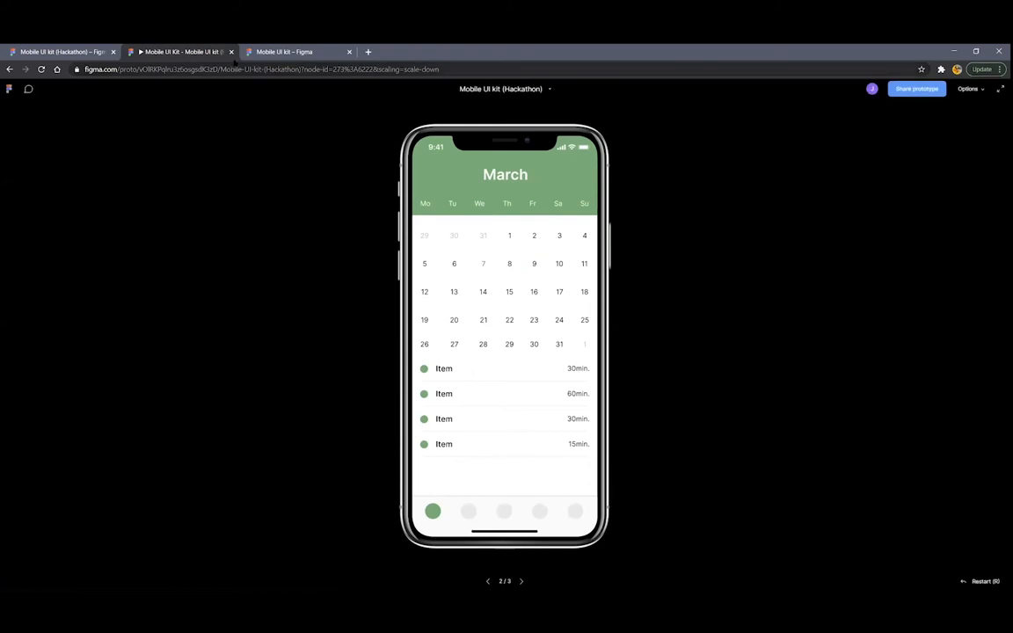
click(232, 52)
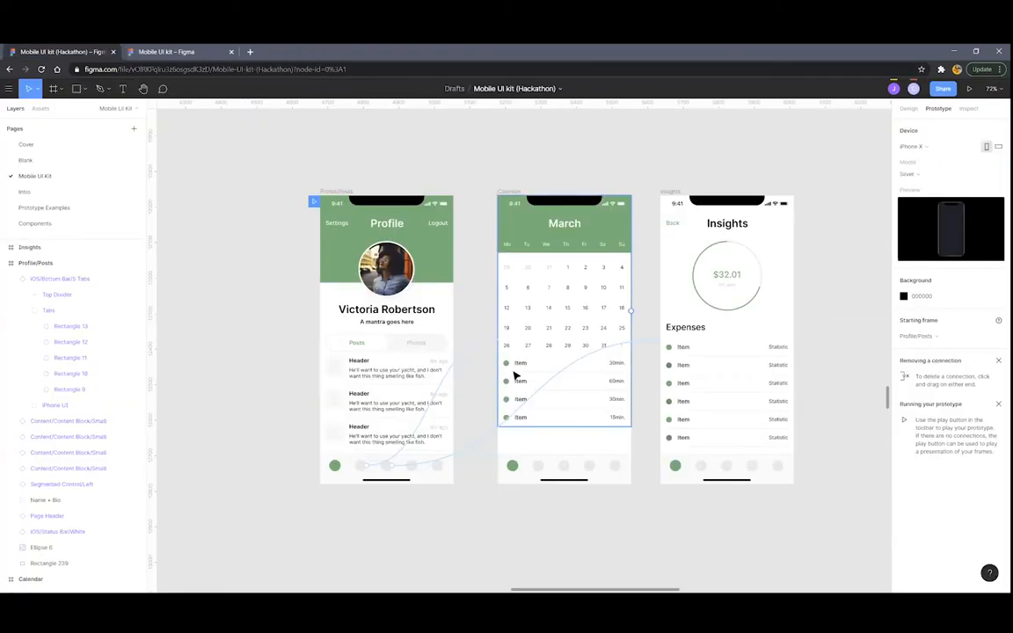
click(468, 349)
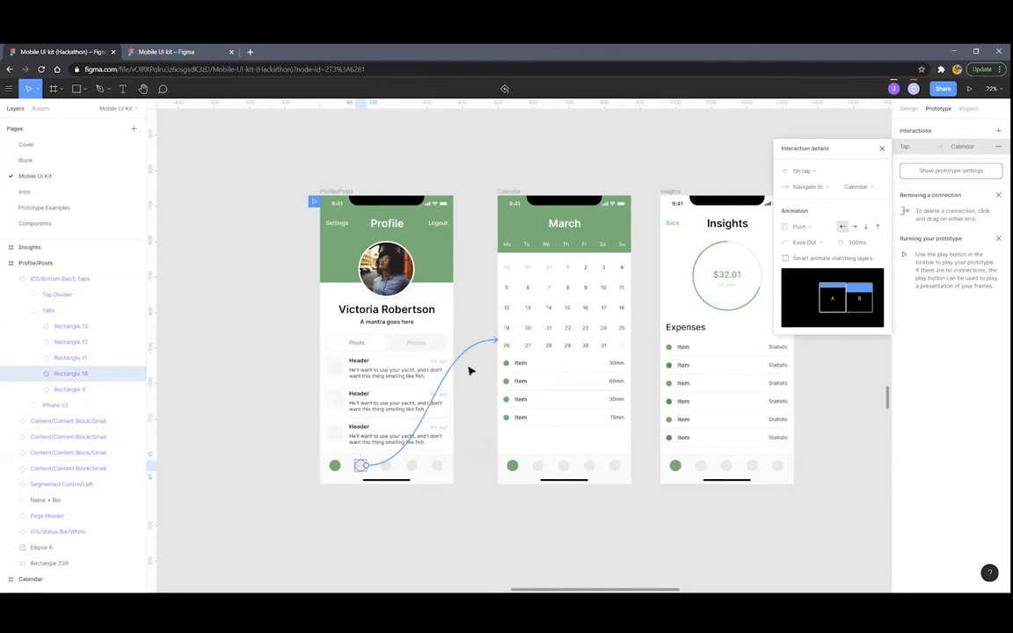
scroll(429, 374, up, 2)
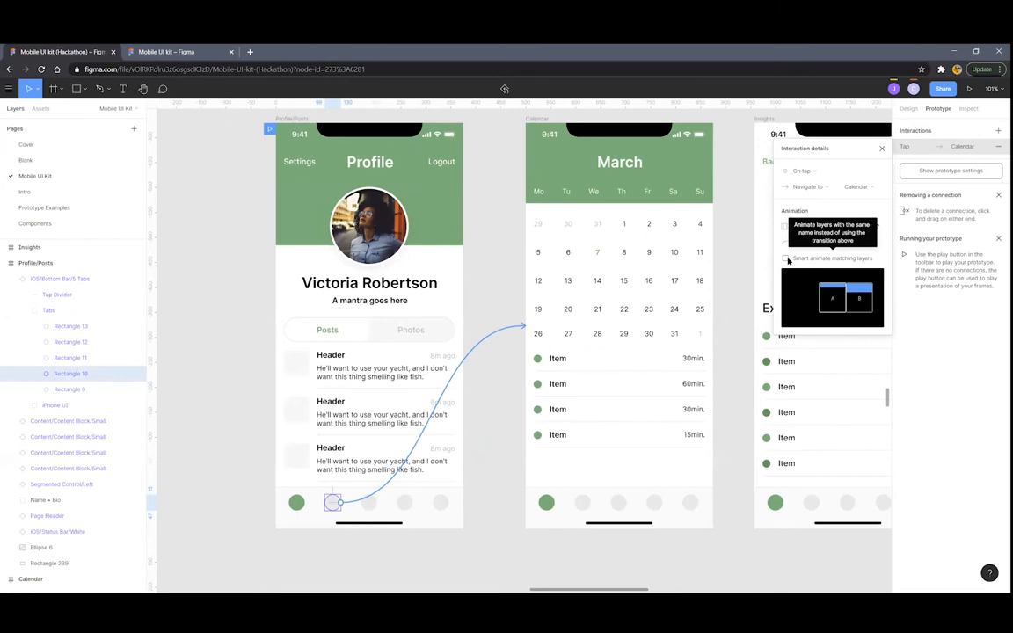
click(484, 439)
click(493, 476)
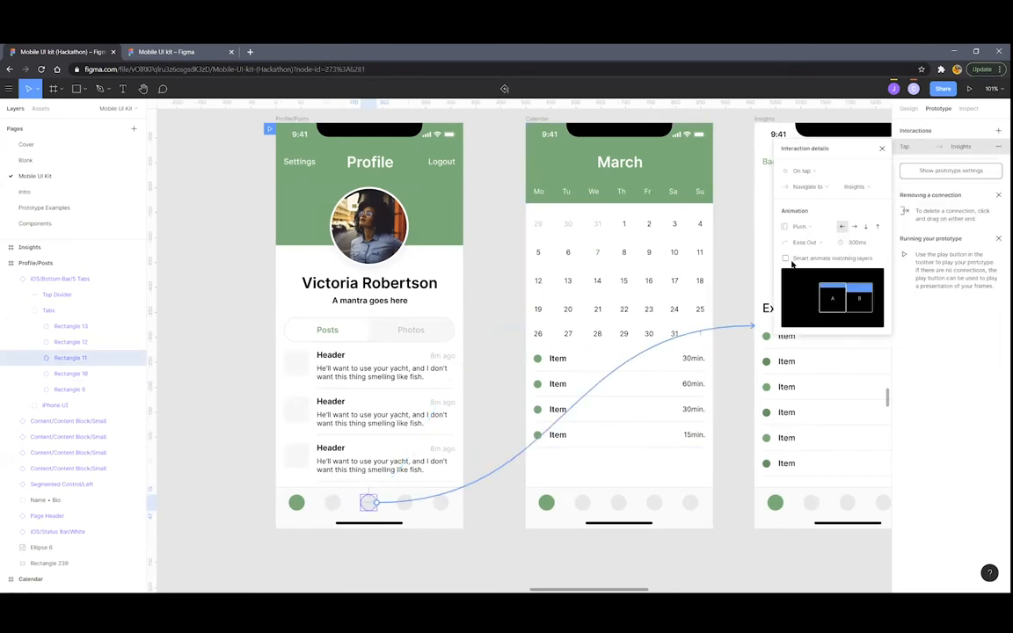
click(502, 261)
scroll(502, 262, down, 5)
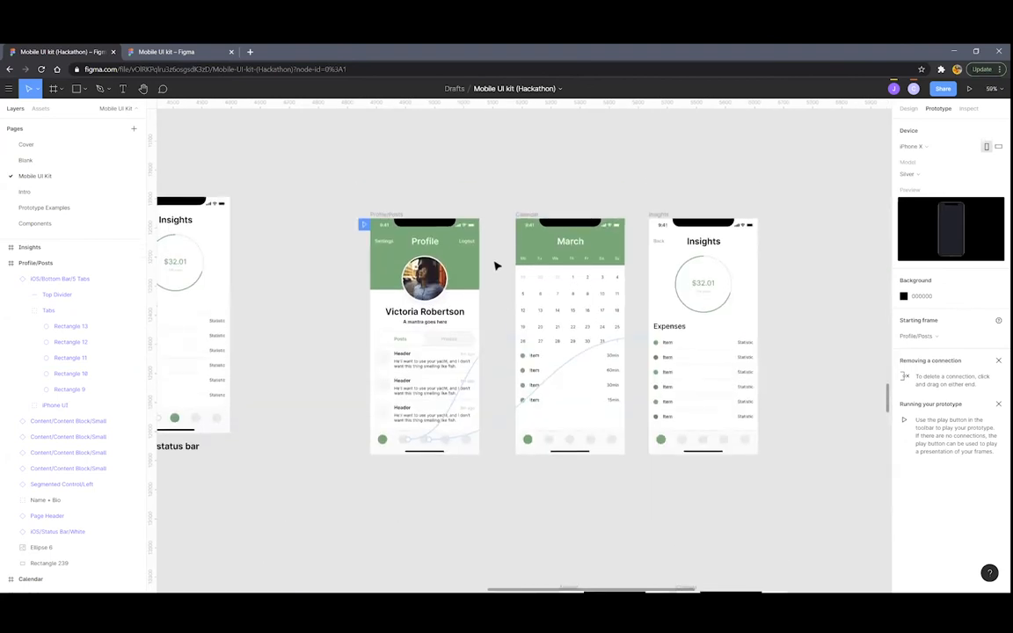
scroll(457, 249, up, 5)
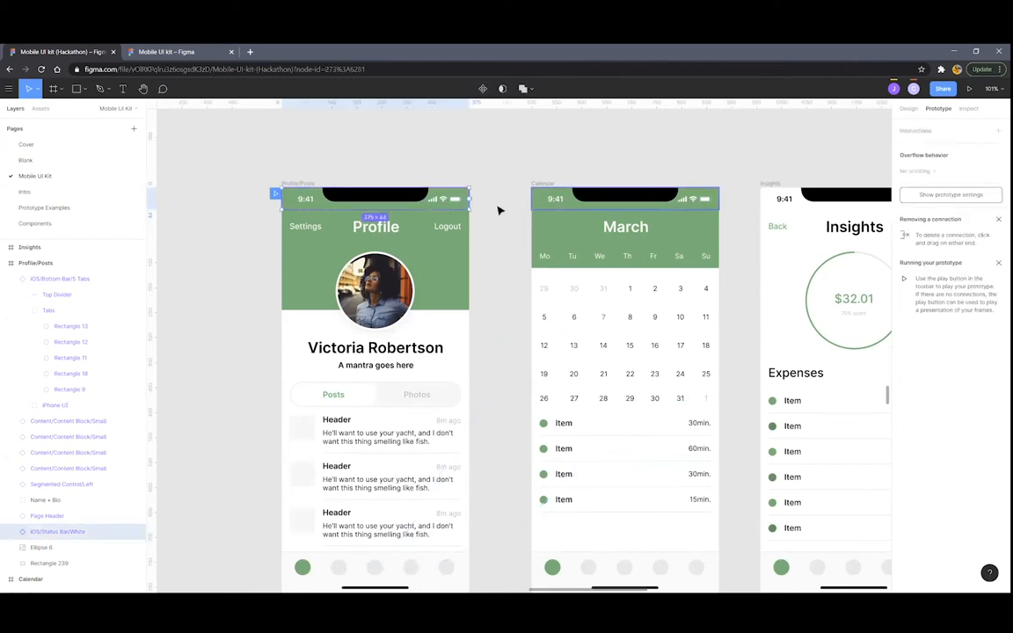
scroll(498, 217, down, 5)
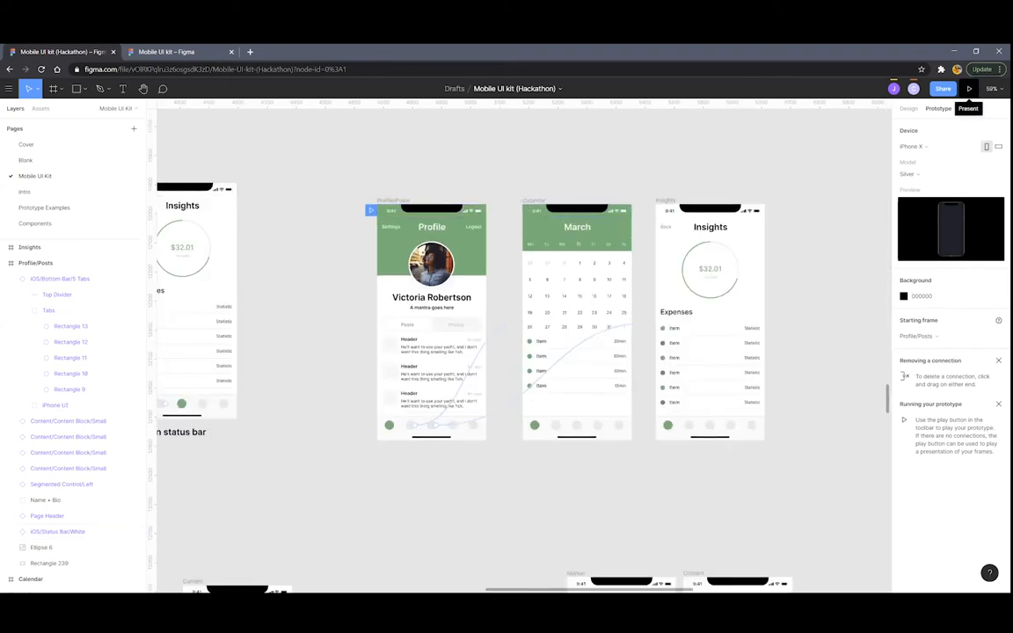
click(969, 89)
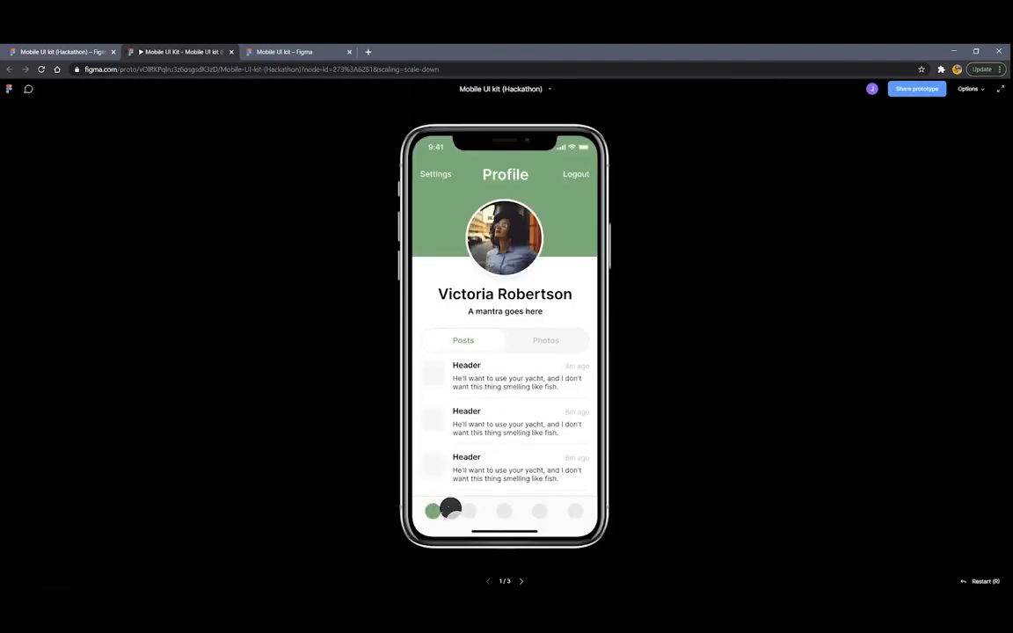
click(467, 511)
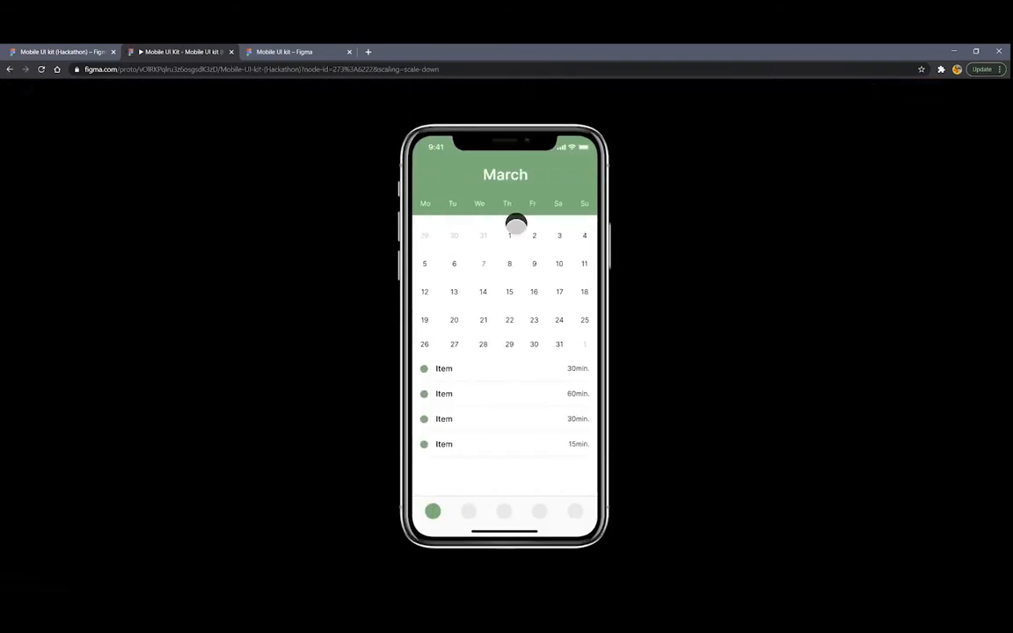
click(422, 144)
click(463, 508)
click(449, 492)
click(470, 506)
click(472, 508)
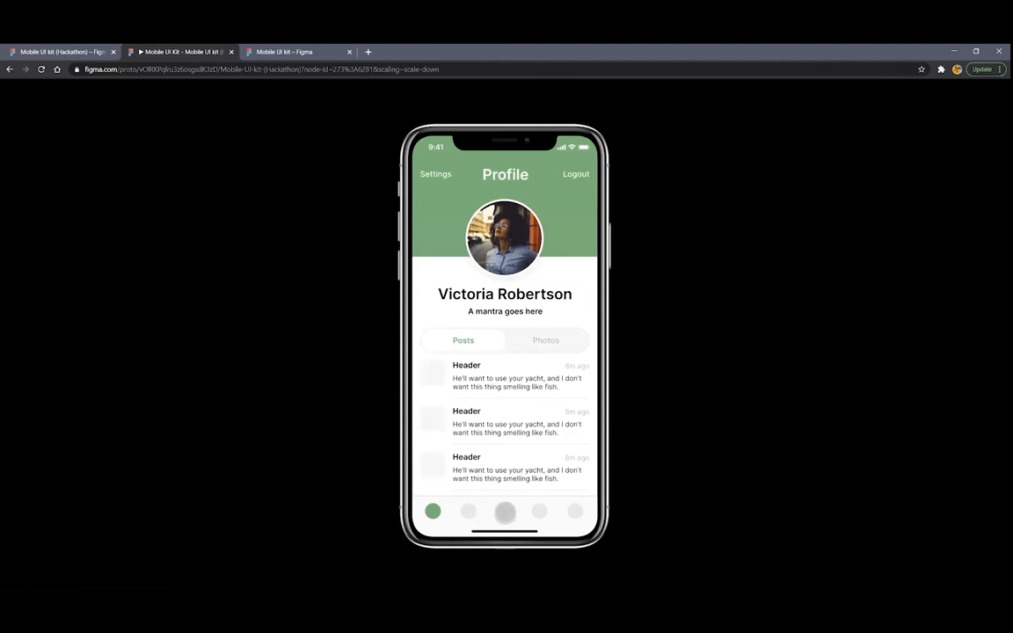
click(505, 512)
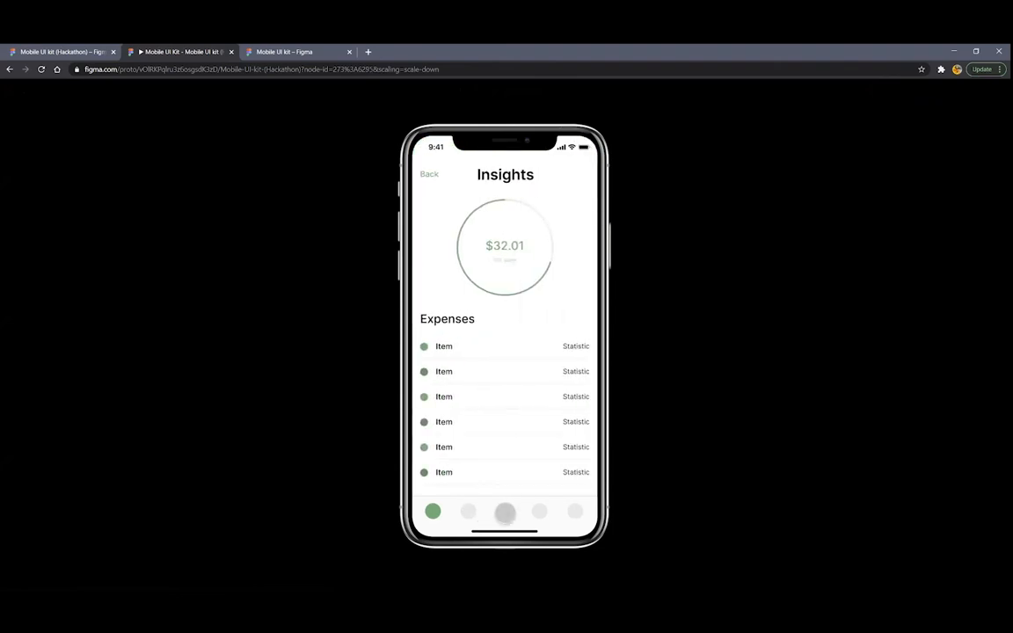
click(505, 514)
click(502, 513)
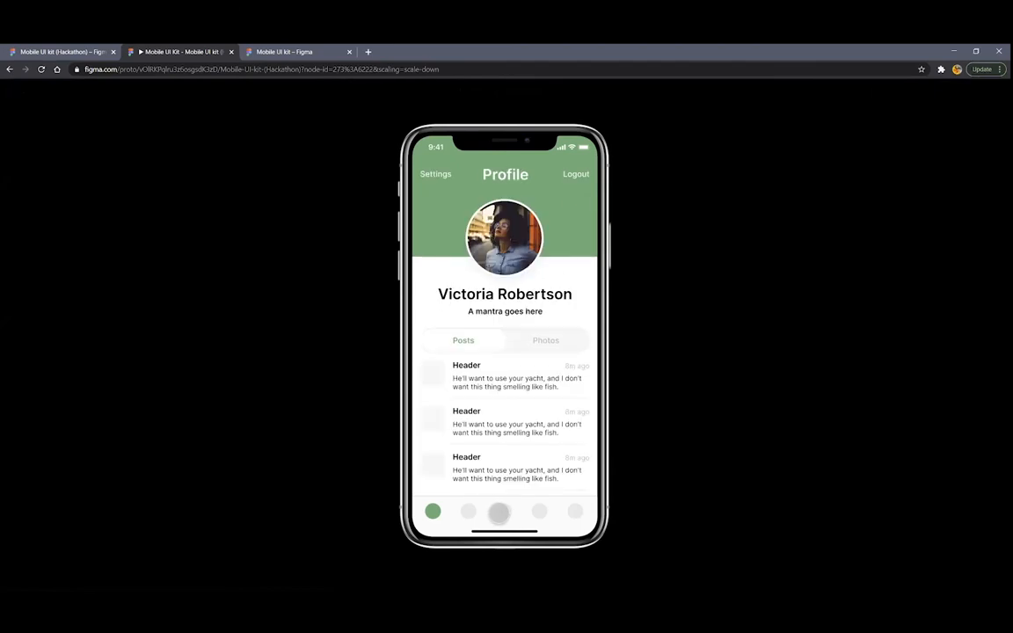
click(500, 512)
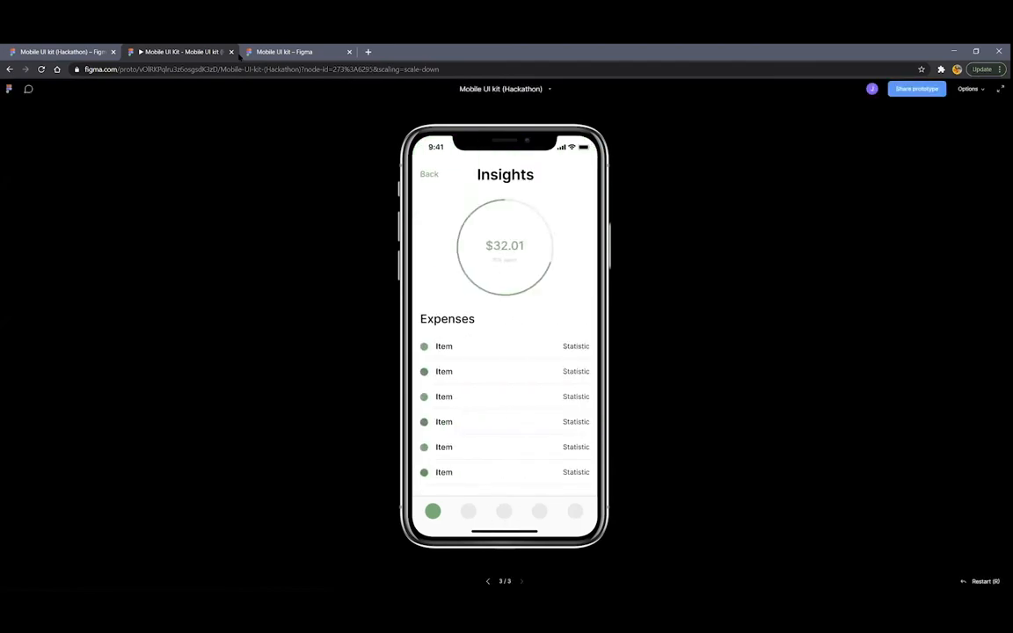
click(231, 52)
Compare the status bars of the Calendar and Insights frames
scroll(507, 208, up, 3)
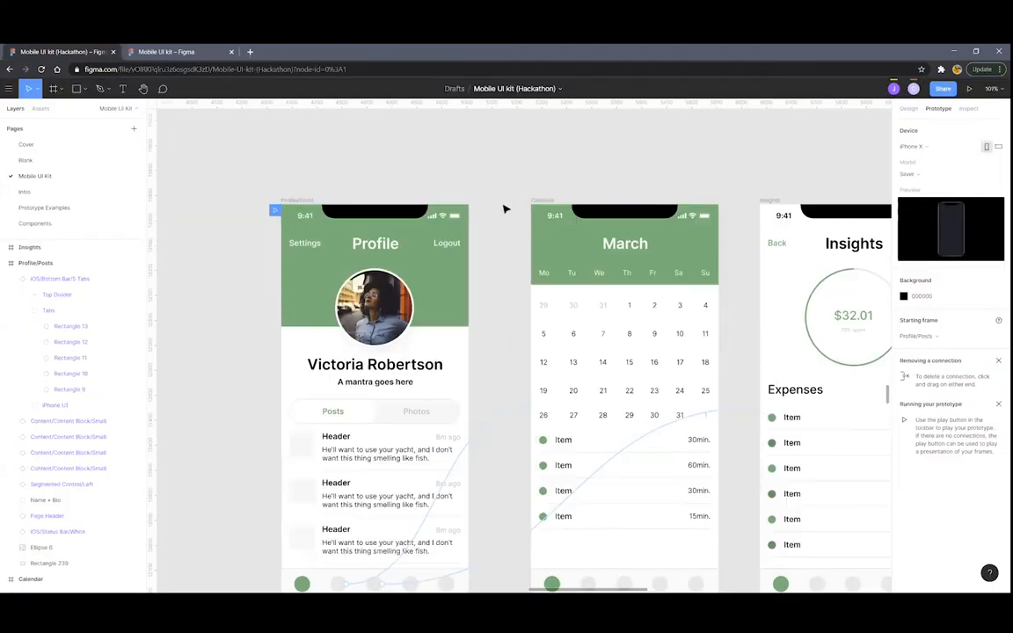
click(511, 220)
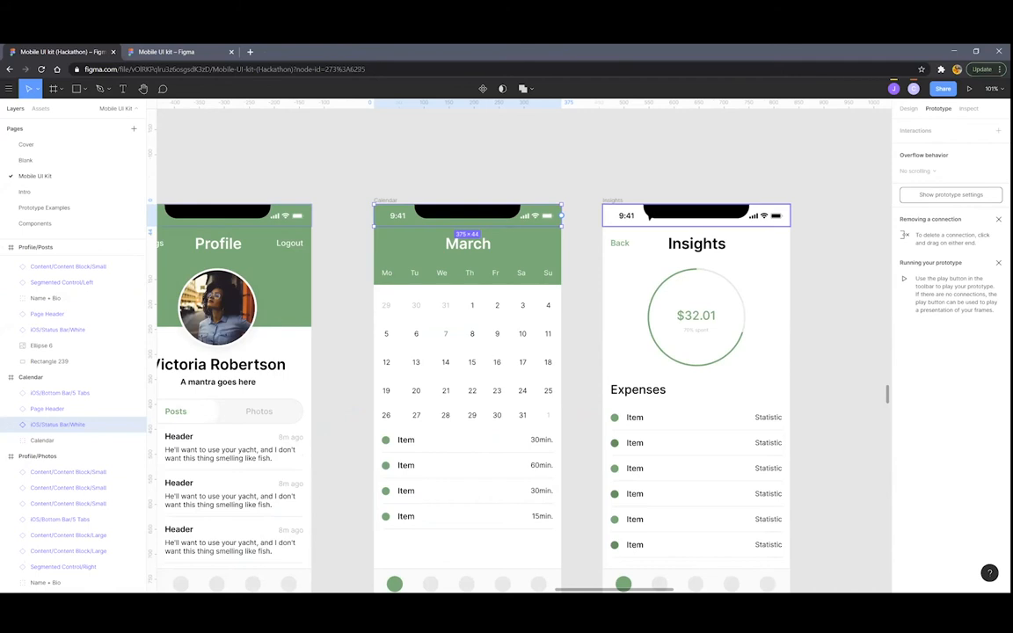
click(668, 215)
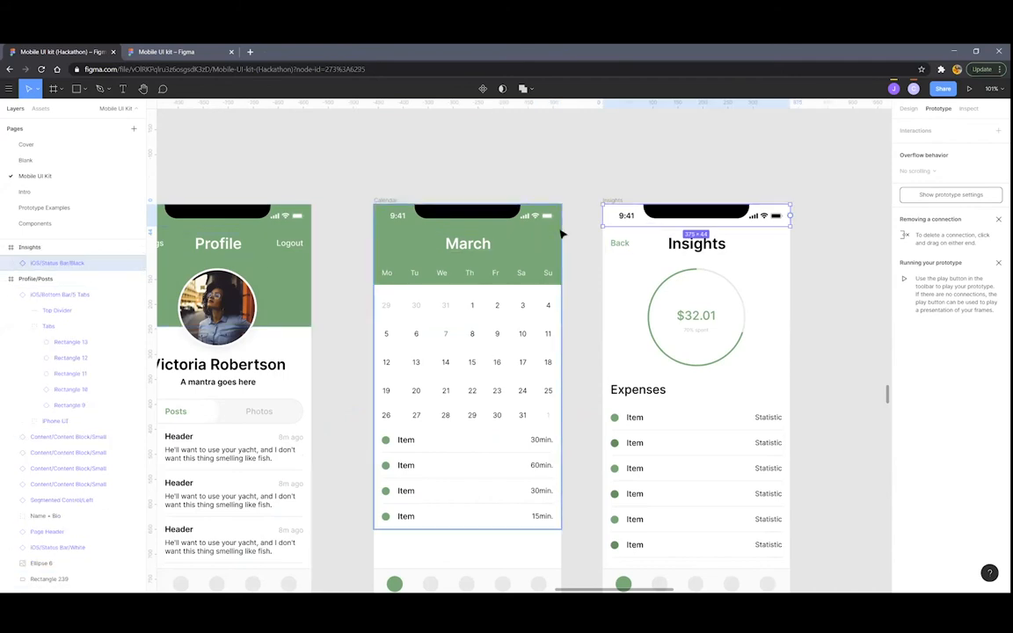
scroll(571, 224, up, 3)
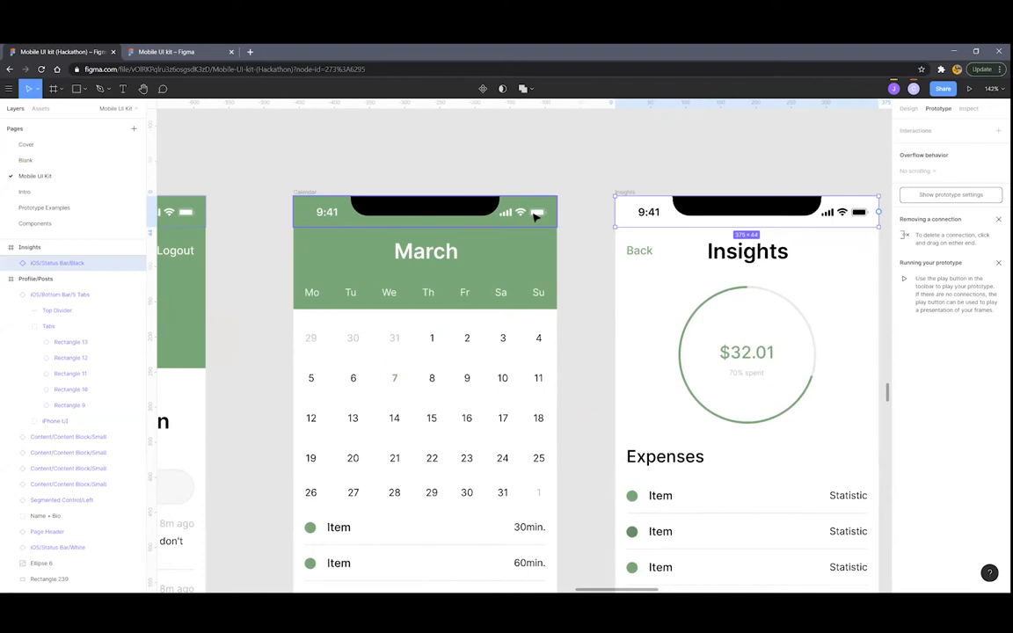
scroll(536, 217, down, 5)
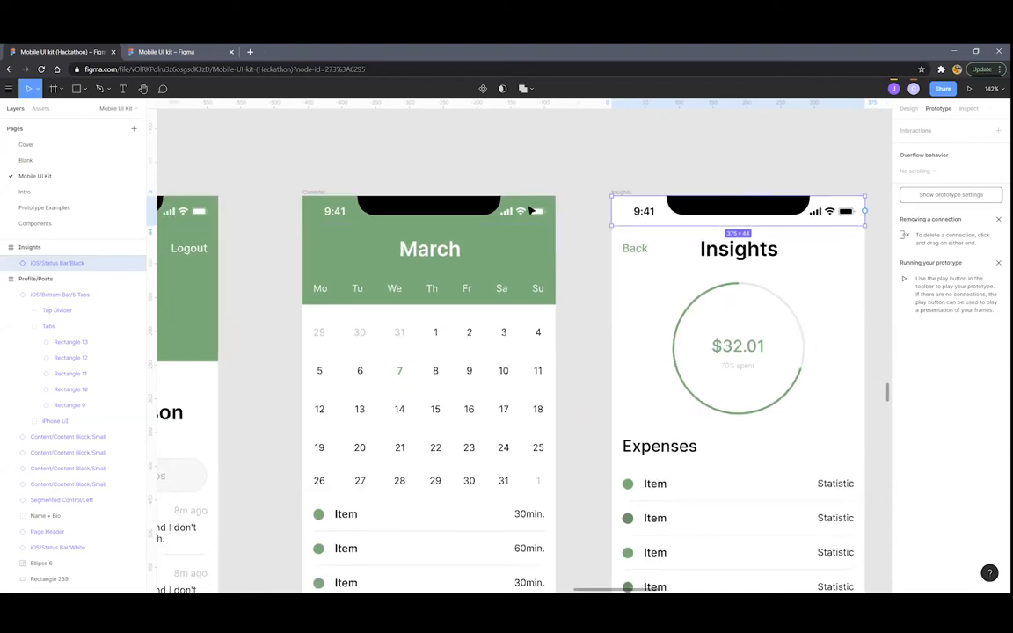
scroll(561, 255, up, 5)
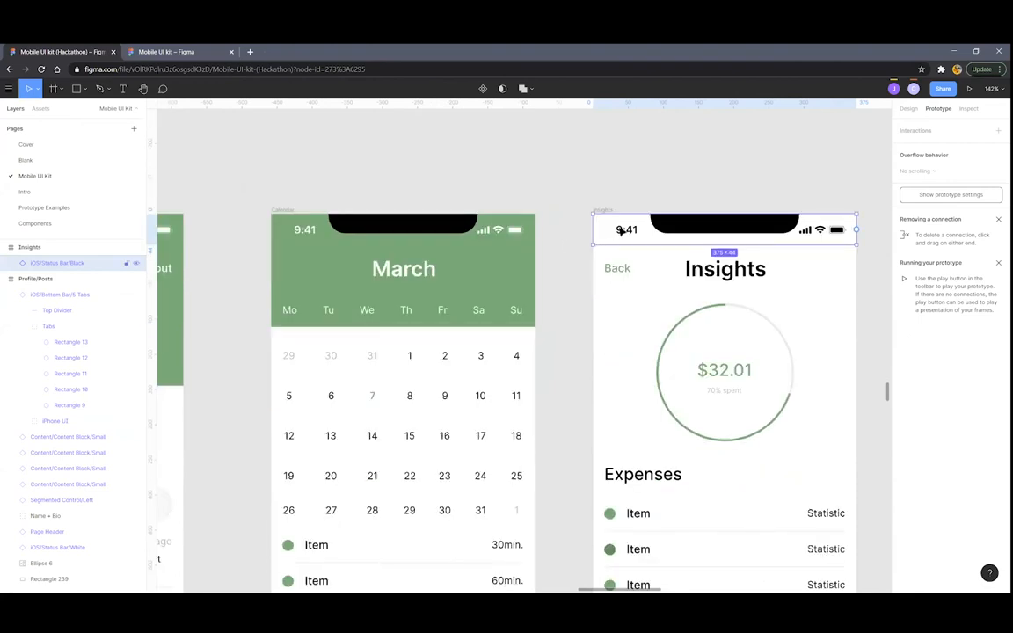
Paste Calendar's iOS/Status Bar/White into Insights and recolour it from FFFFFF to black
click(475, 232)
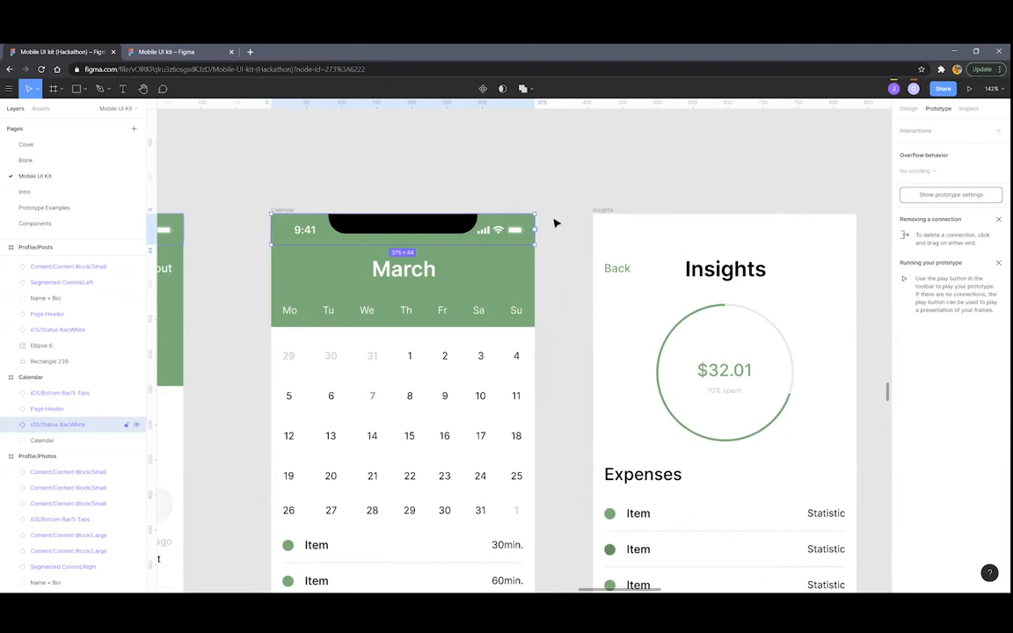
click(603, 209)
key(ctrl+v)
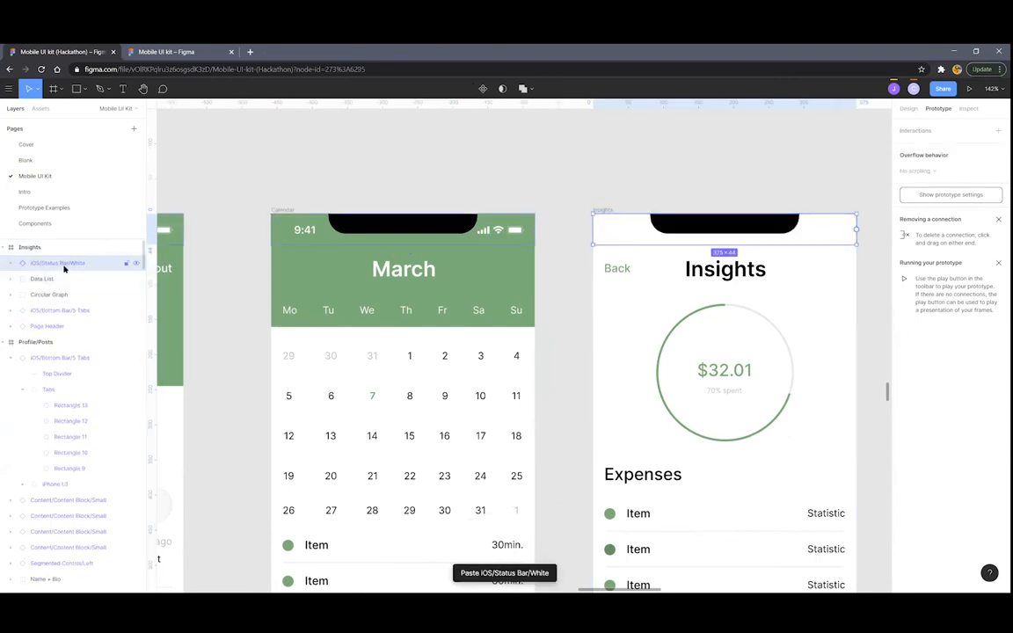
click(909, 108)
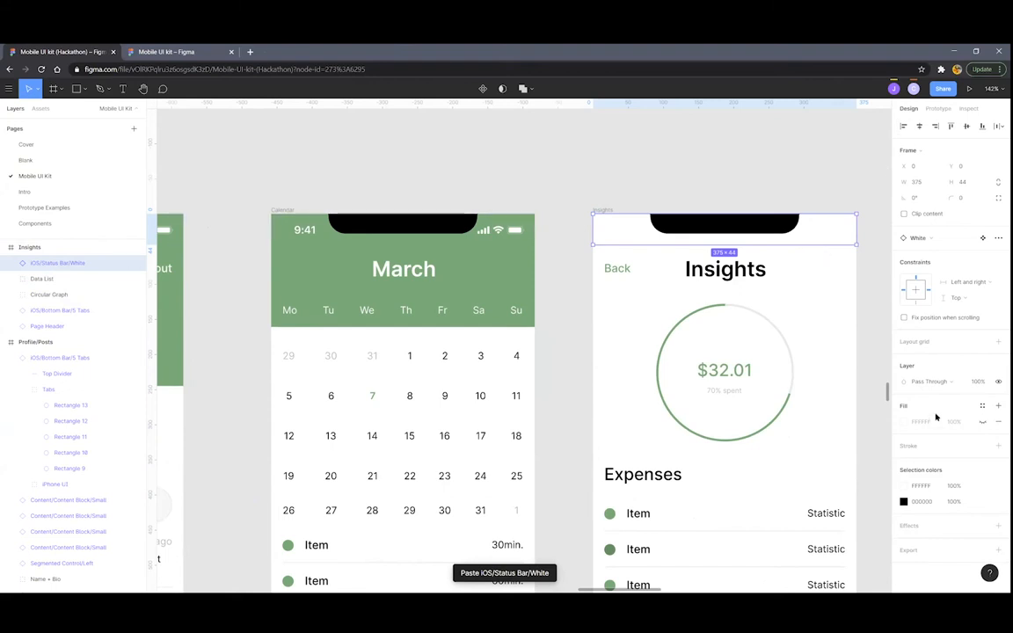
click(904, 485)
drag(795, 393, 763, 464)
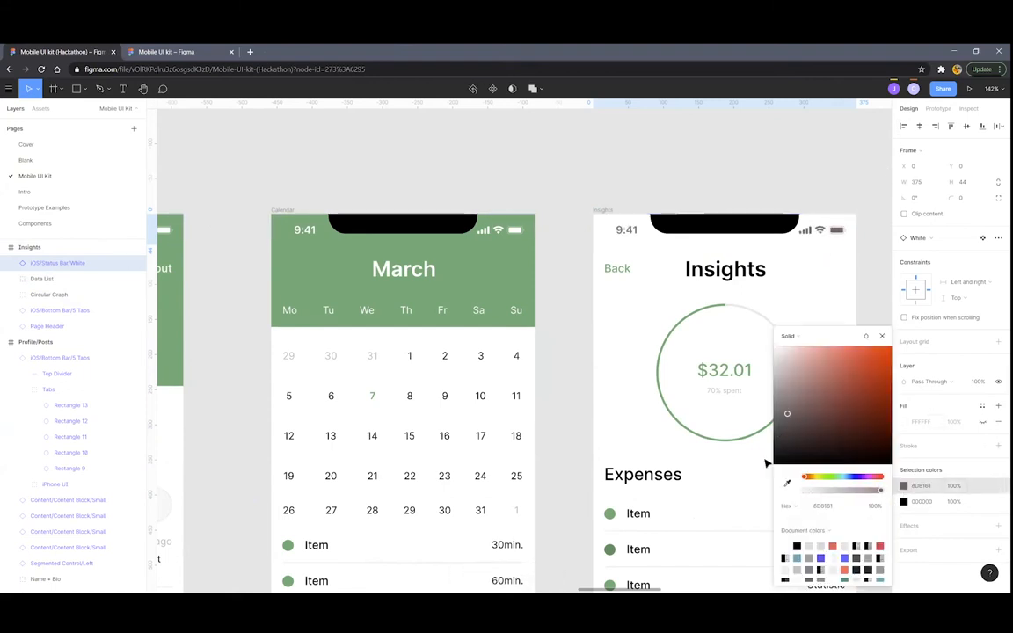
click(548, 172)
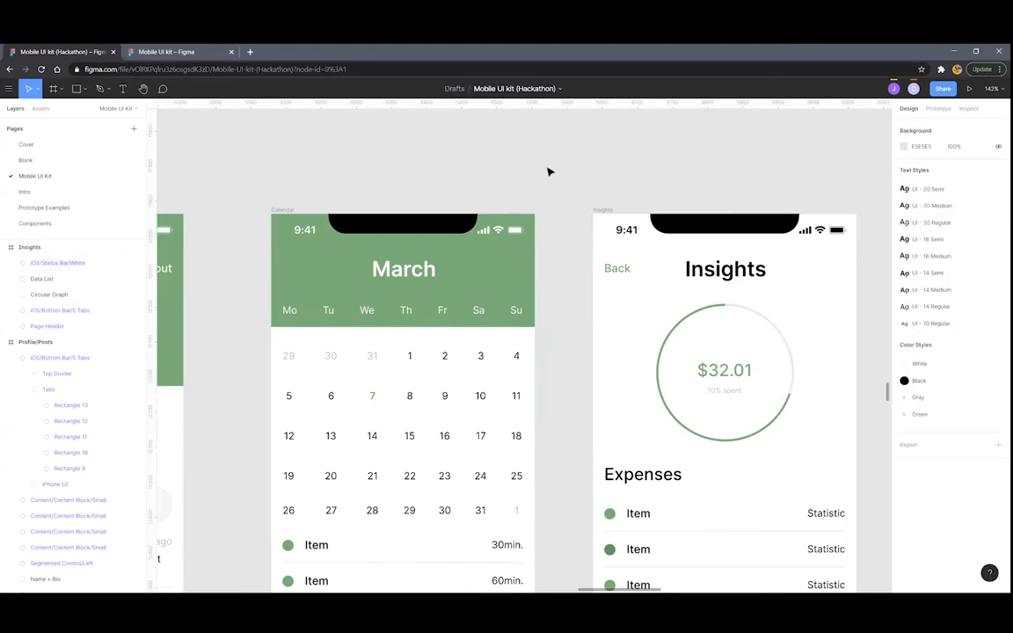
scroll(666, 236, down, 5)
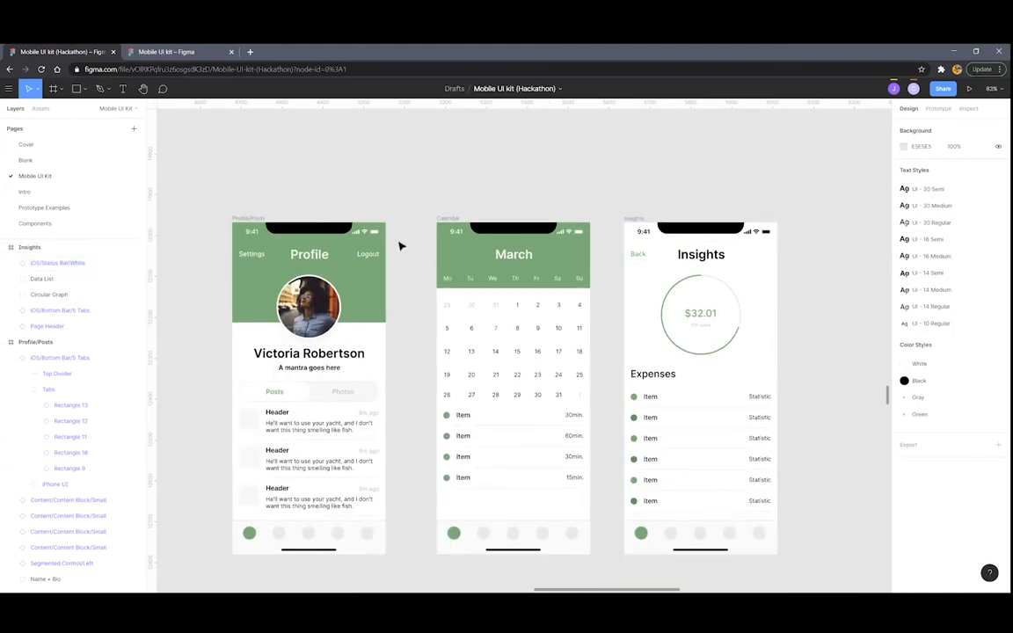
Present the prototype, cycle through Insights, March calendar and Profile via the tab bar, then close it
key(shift+e)
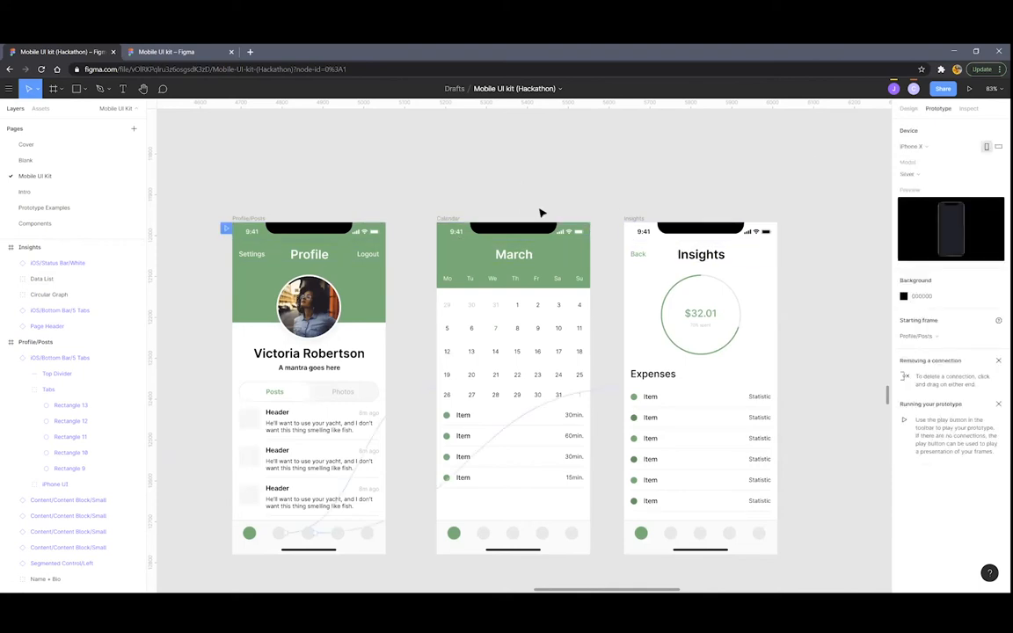
key(ctrl+alt+Return)
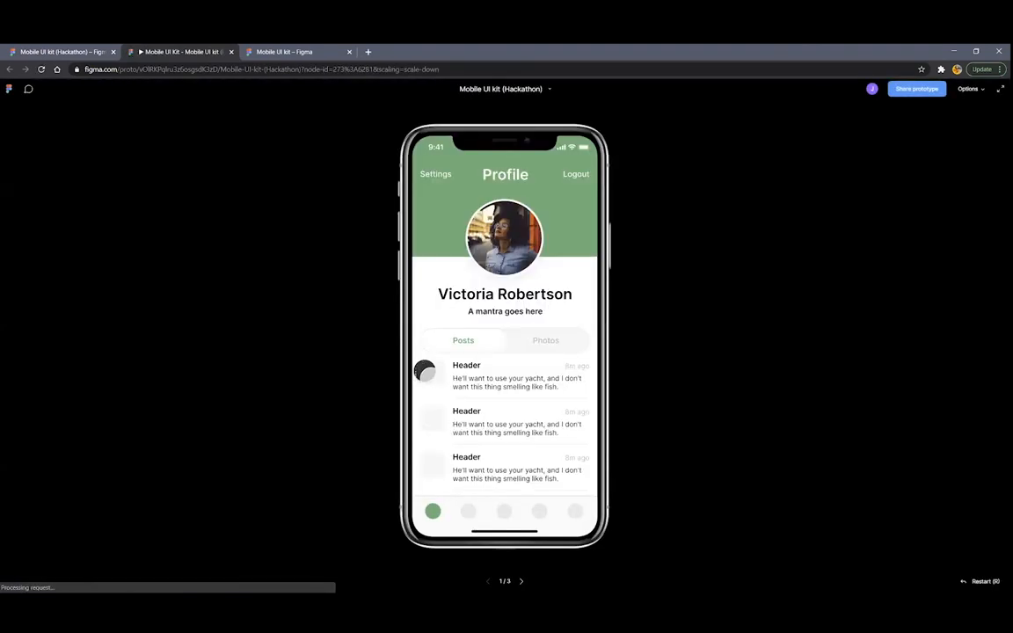
click(507, 510)
click(508, 509)
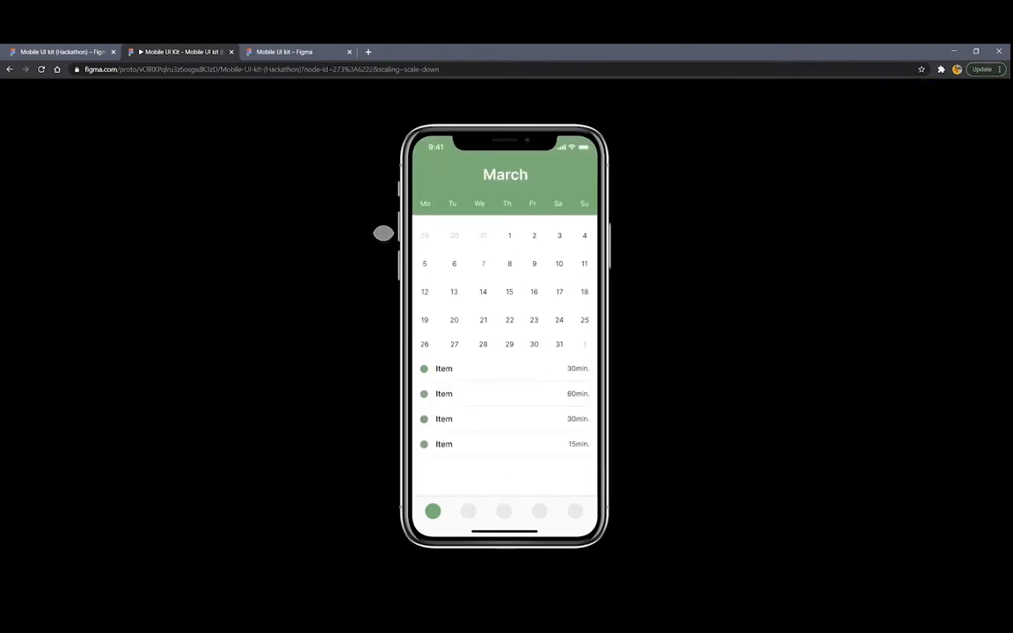
click(504, 510)
click(505, 508)
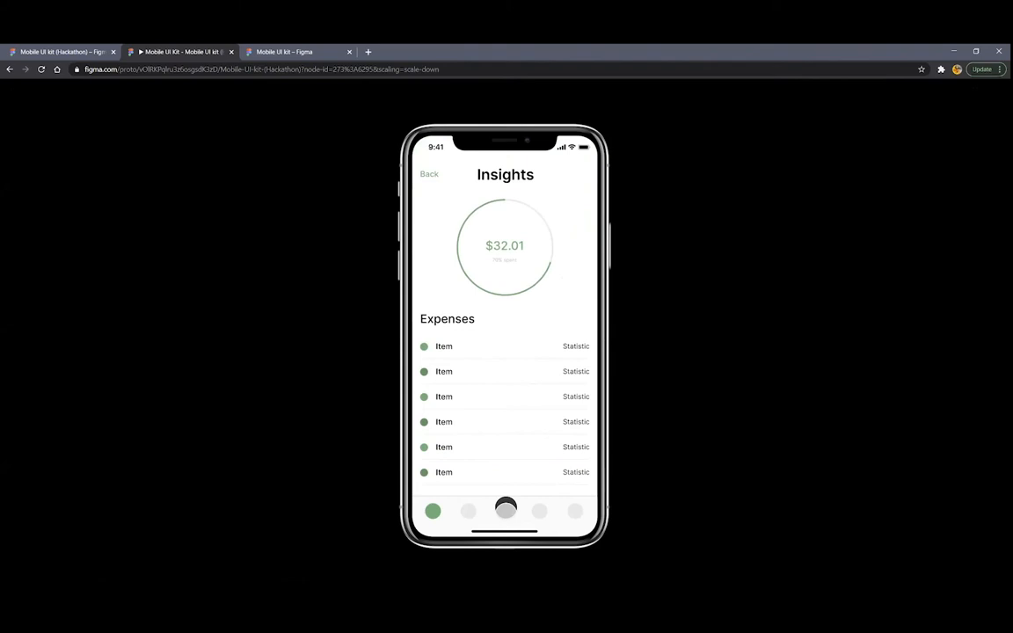
click(505, 508)
click(505, 508)
click(506, 509)
click(505, 508)
click(506, 508)
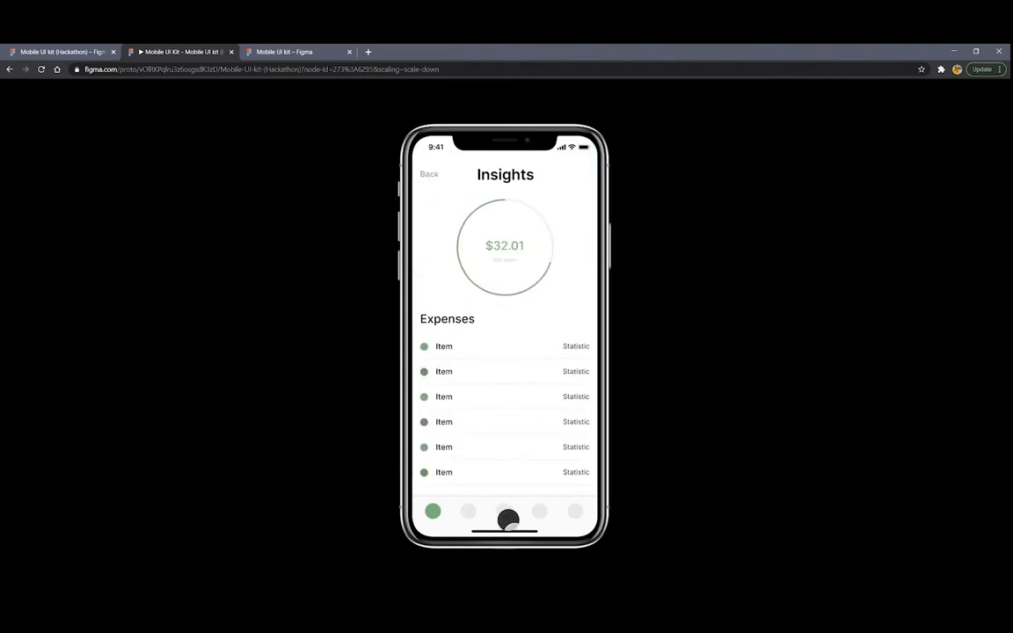
click(231, 52)
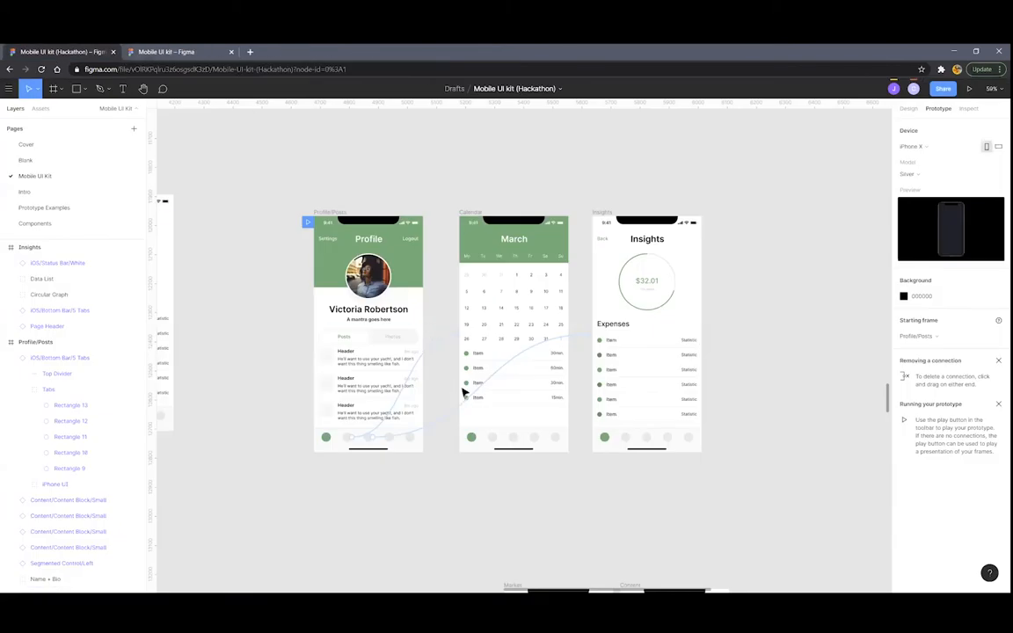
In the March tab bar, set the first circle to Gray/02 and the second to Green/Primary
scroll(452, 503, up, 3)
scroll(404, 448, down, 1)
scroll(405, 445, down, 3)
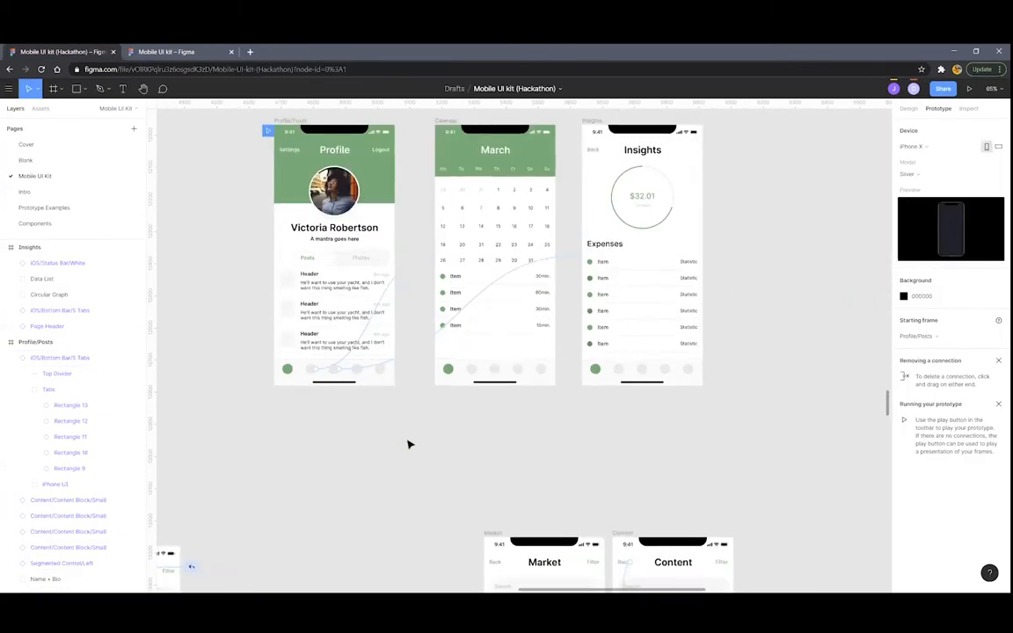
scroll(408, 444, up, 2)
scroll(413, 466, up, 5)
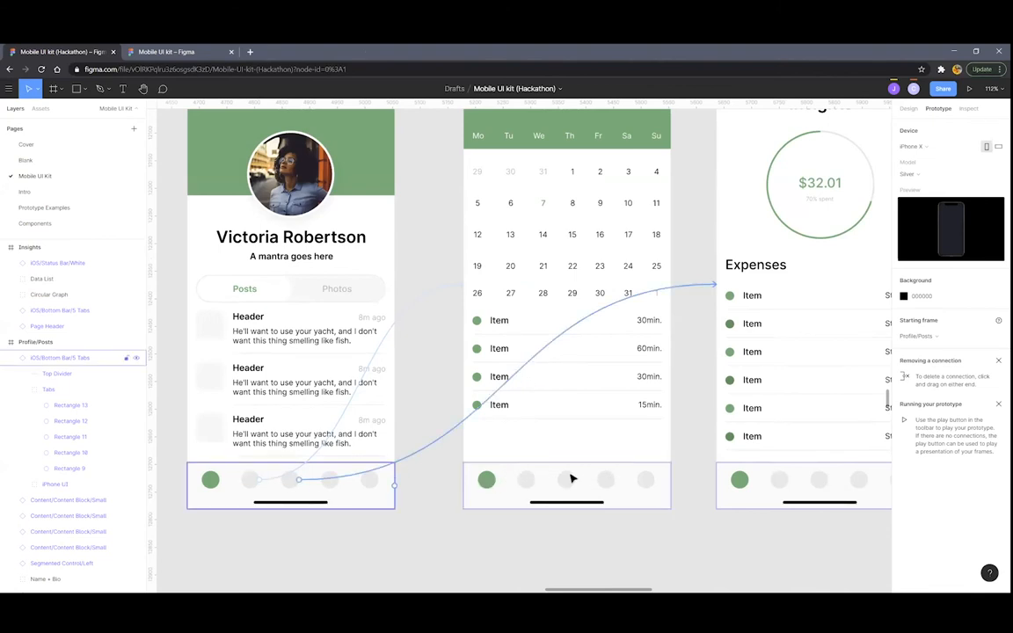
click(488, 482)
click(486, 480)
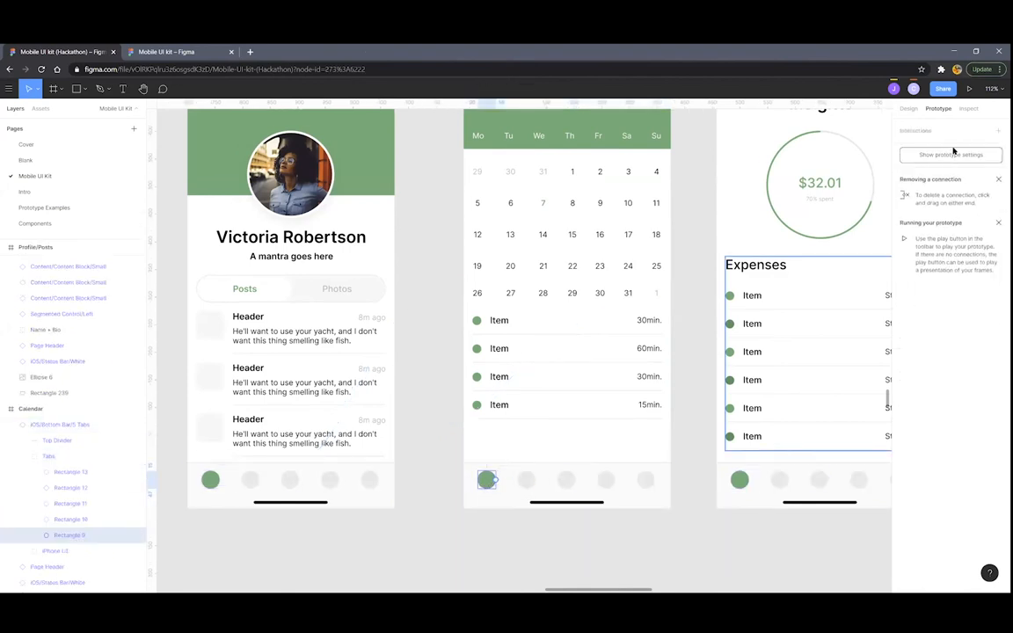
click(908, 108)
click(914, 335)
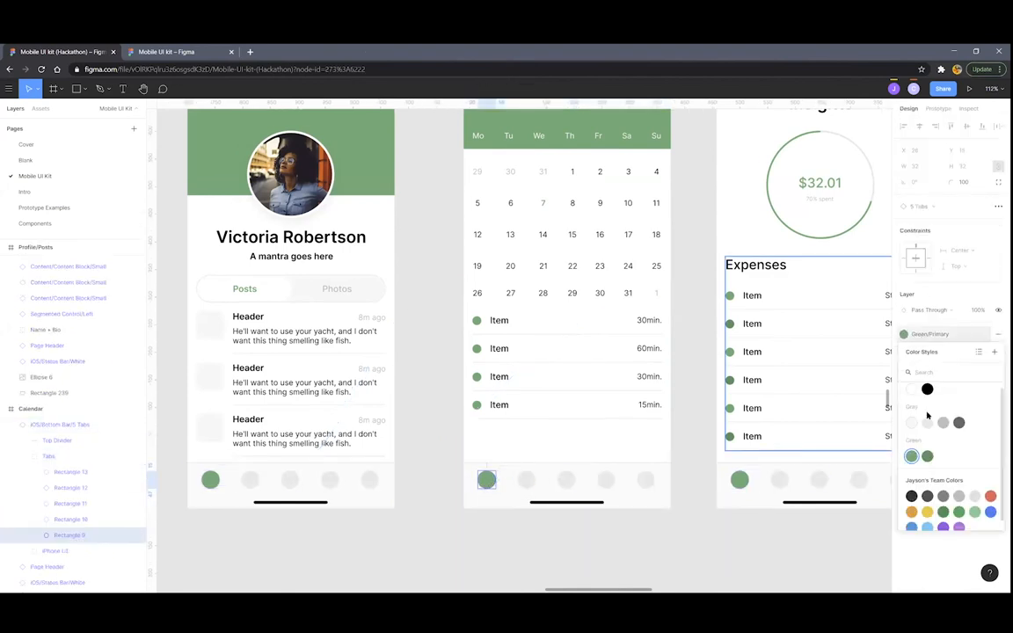
click(928, 424)
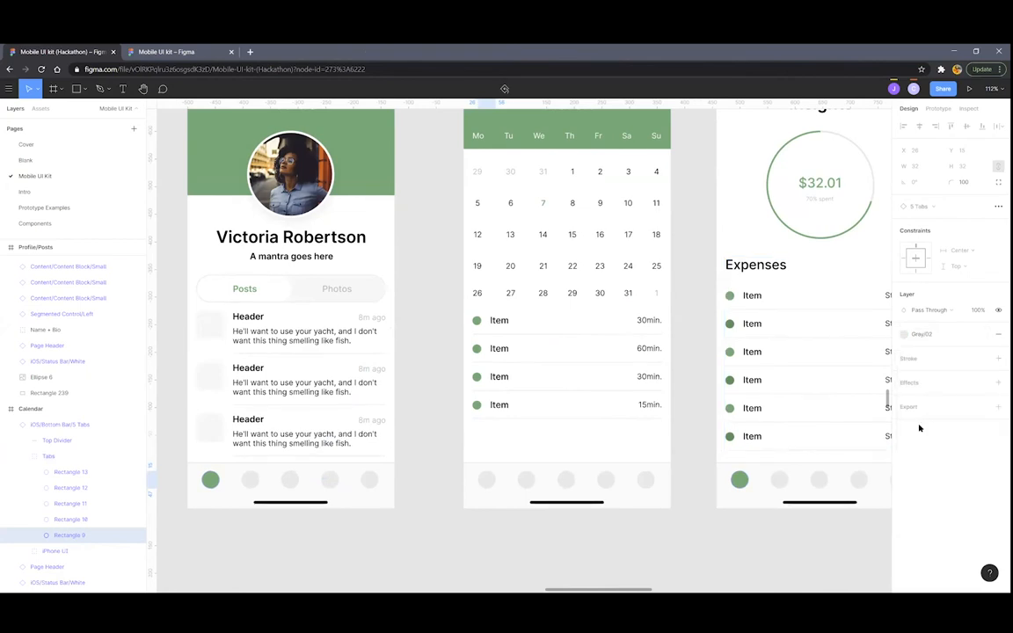
click(526, 480)
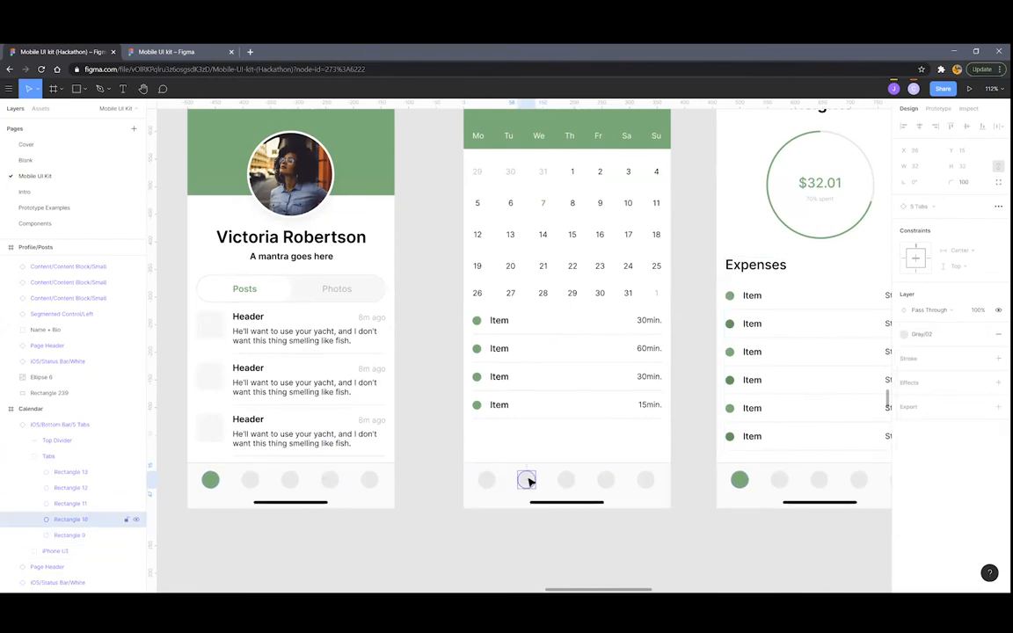
click(916, 341)
click(914, 460)
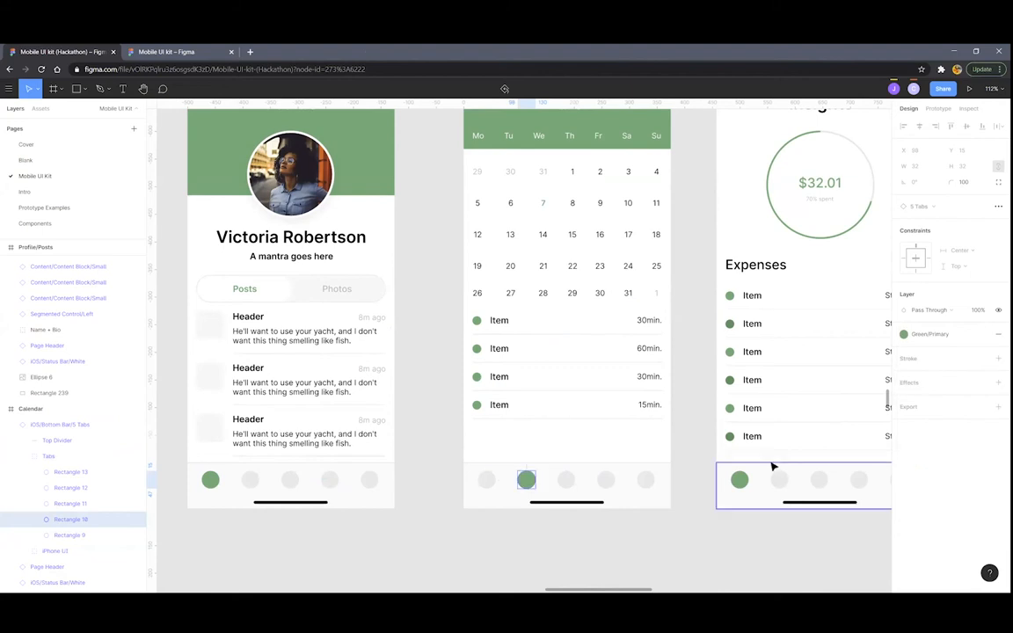
scroll(773, 467, right, 3)
In the Insights tab bar, set the first circle to Gray/02 and the third to Green/Primary
double_click(644, 480)
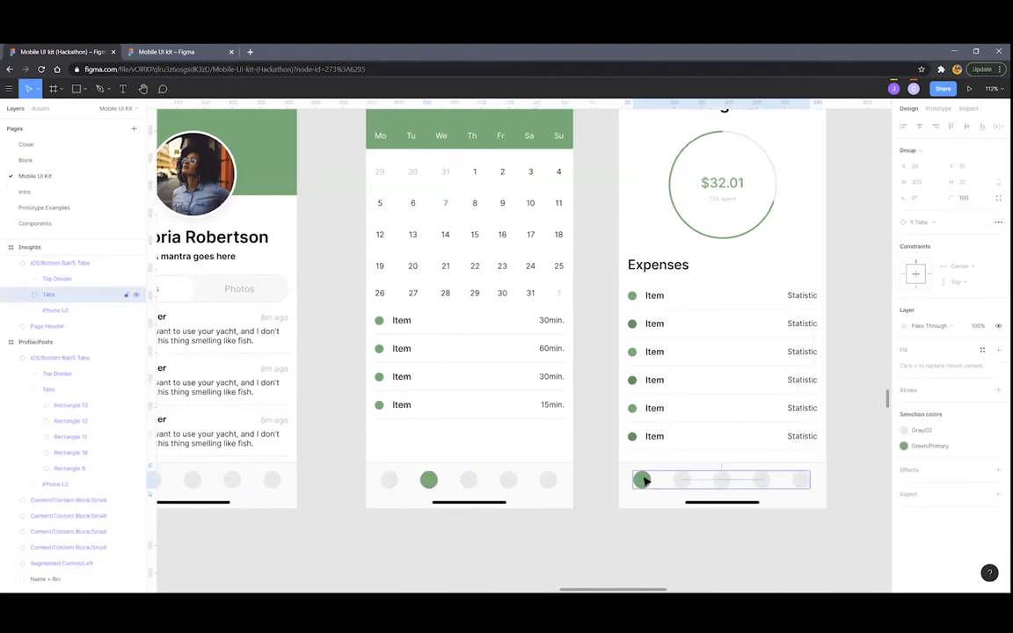
click(916, 337)
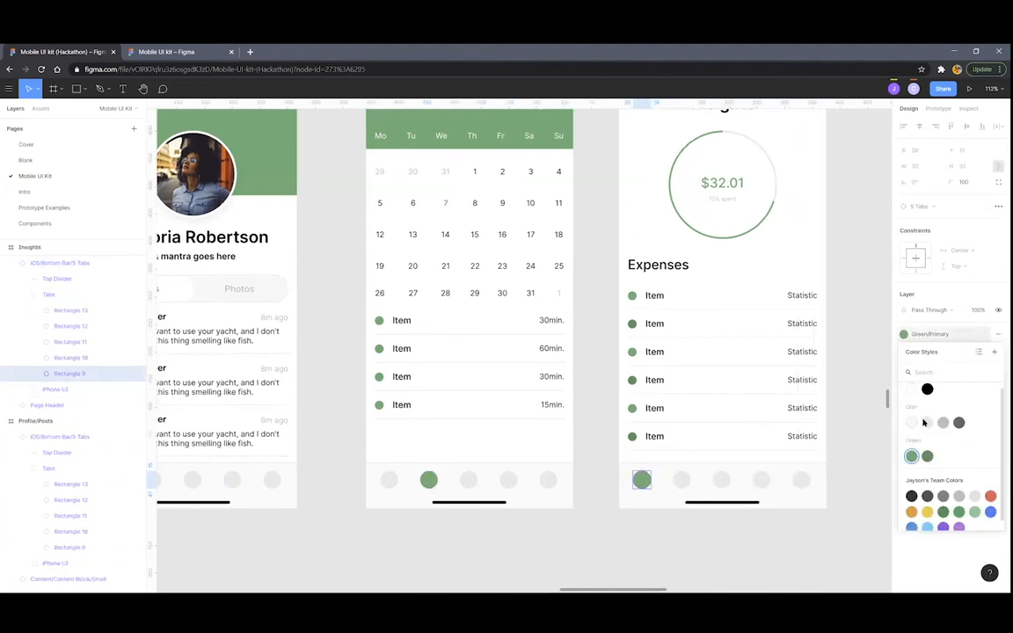
click(923, 423)
click(720, 480)
click(923, 335)
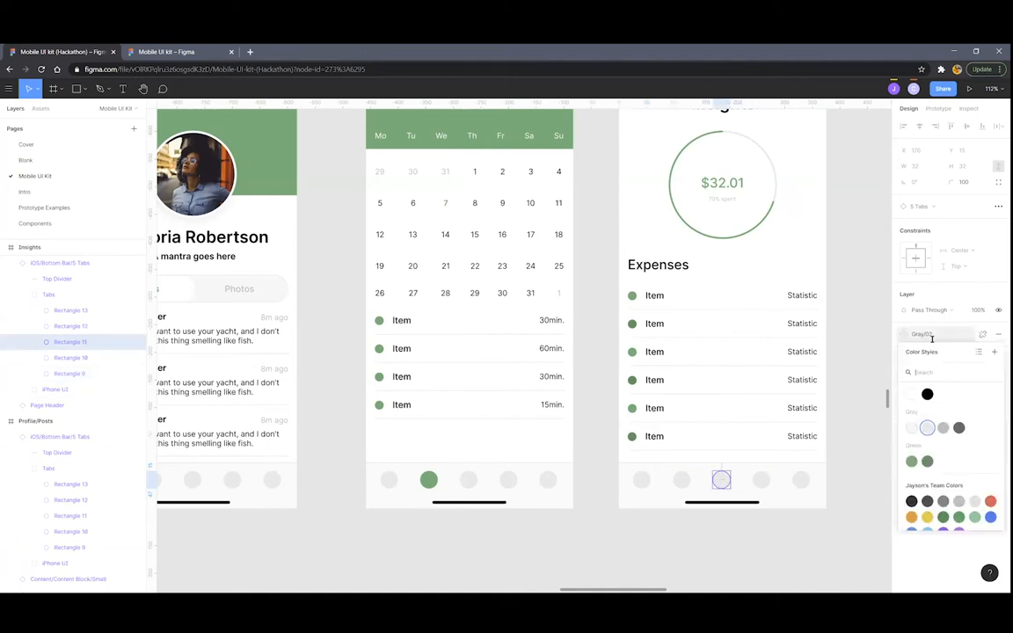
click(912, 461)
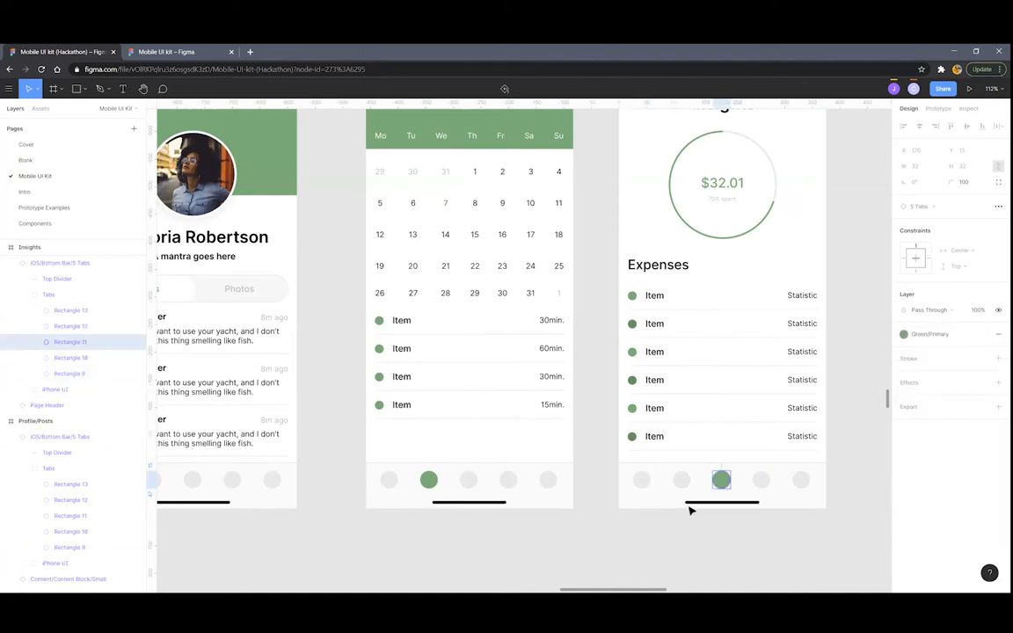
scroll(689, 511, down, 5)
scroll(588, 448, up, 3)
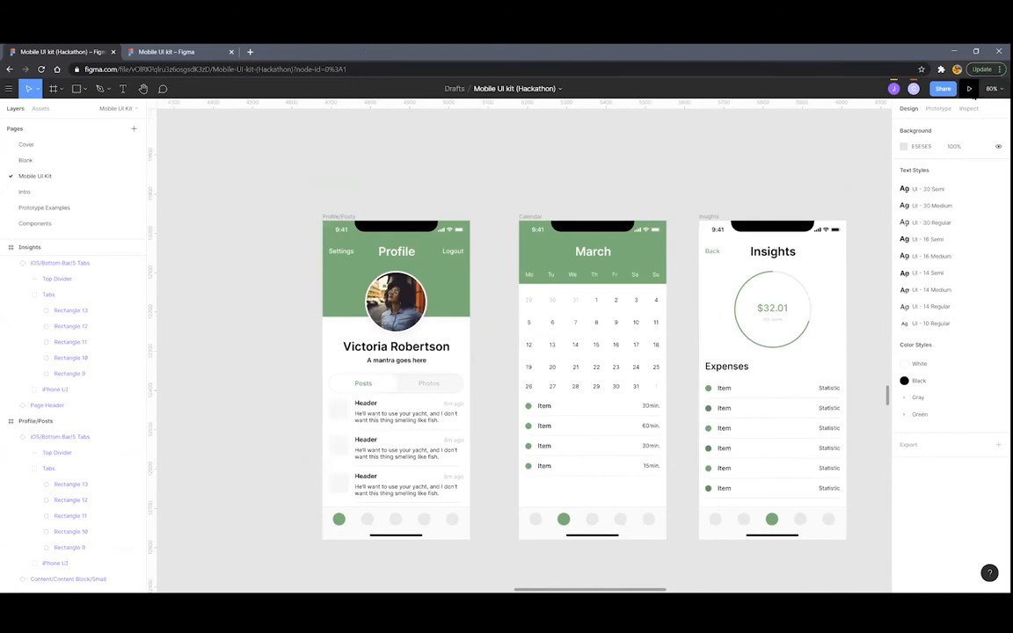
click(970, 90)
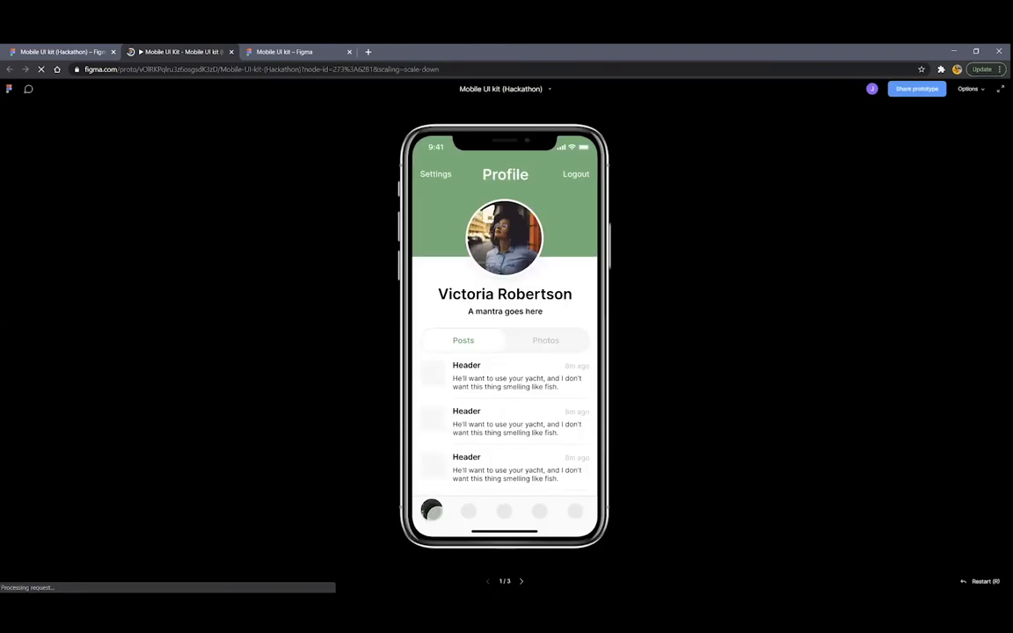
click(466, 509)
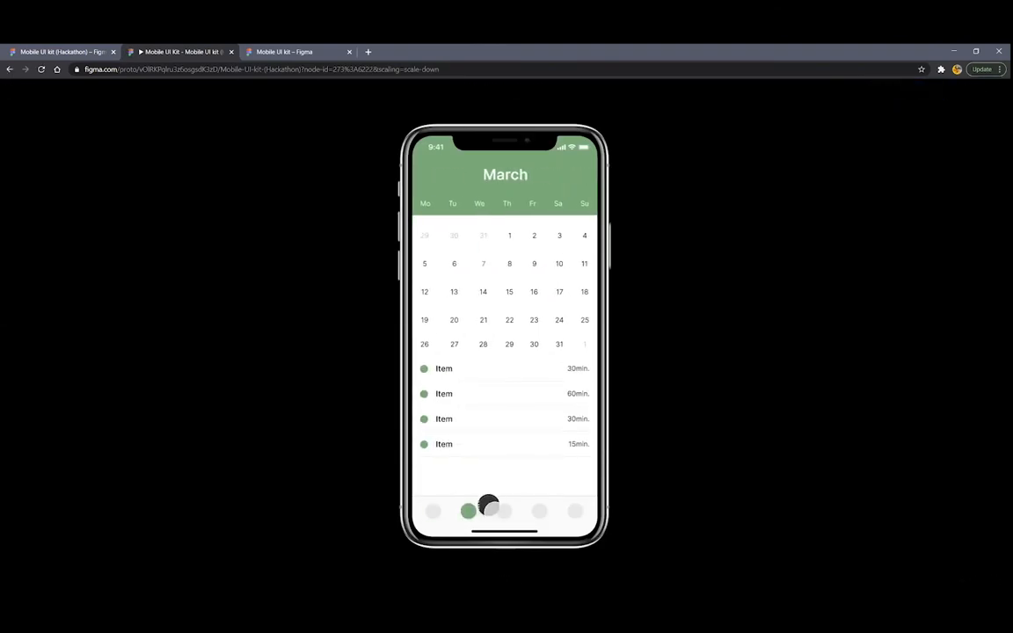
click(488, 521)
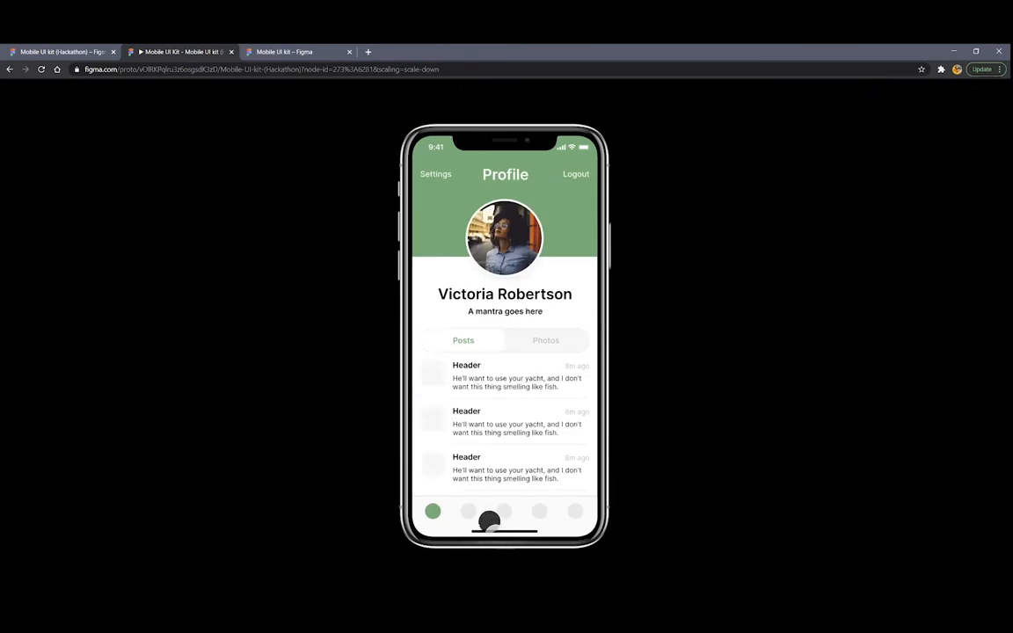
click(505, 512)
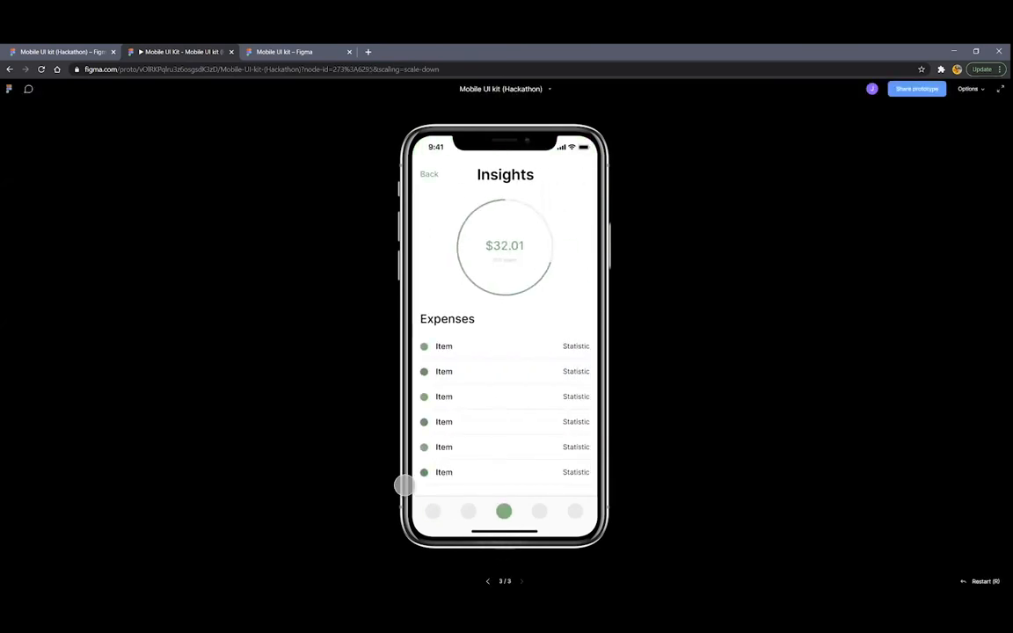
click(232, 52)
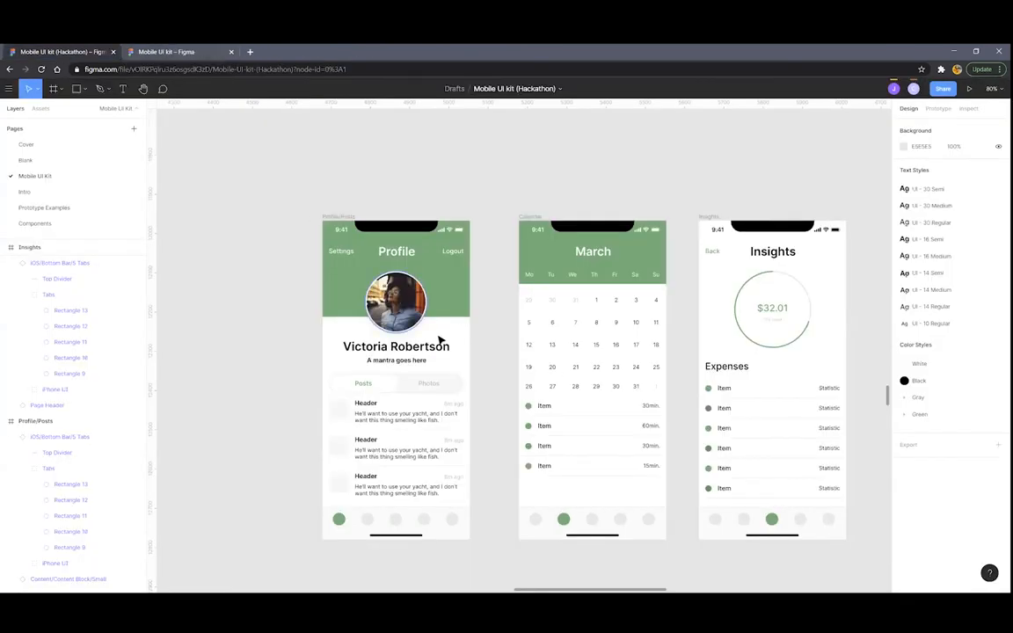
Link the first March tab circle to the Profile screen
scroll(440, 347, down, 3)
scroll(481, 353, up, 3)
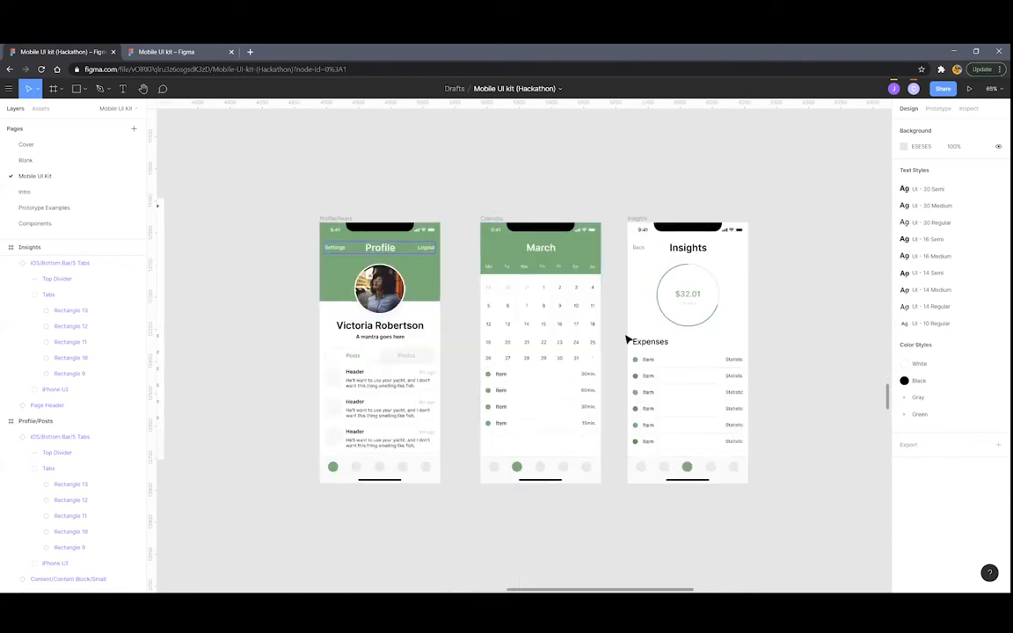
scroll(434, 418, up, 2)
scroll(440, 420, up, 2)
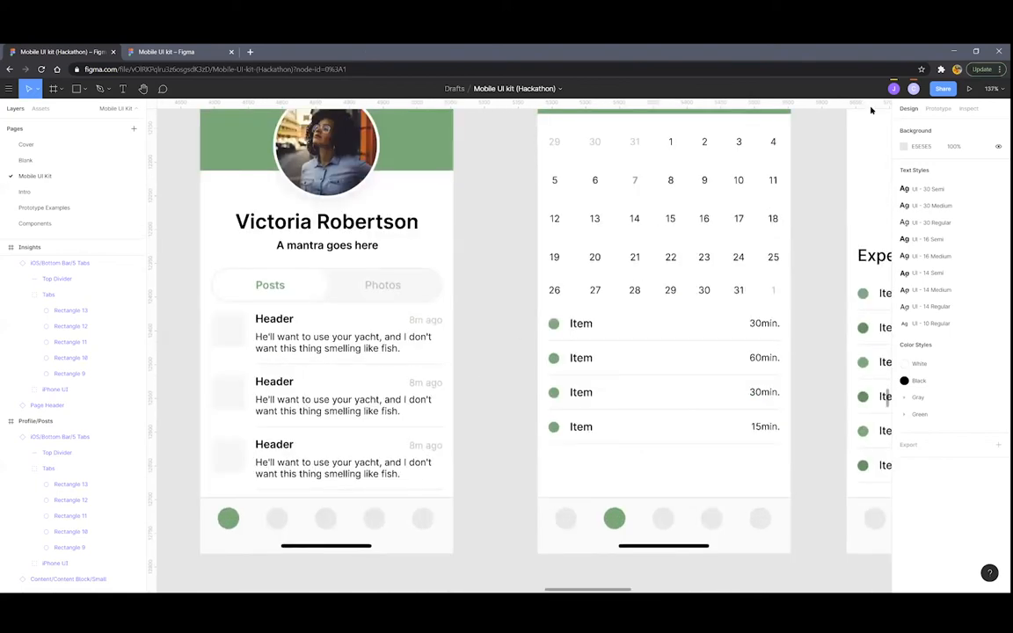
scroll(503, 344, down, 3)
click(937, 110)
scroll(580, 414, up, 4)
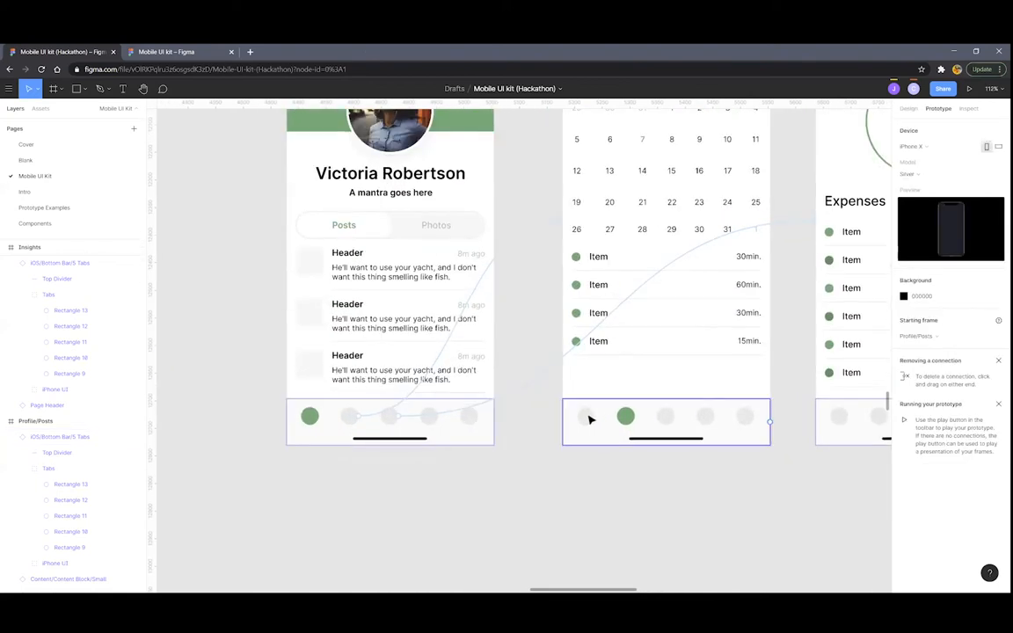
double_click(588, 419)
drag(593, 417, 473, 291)
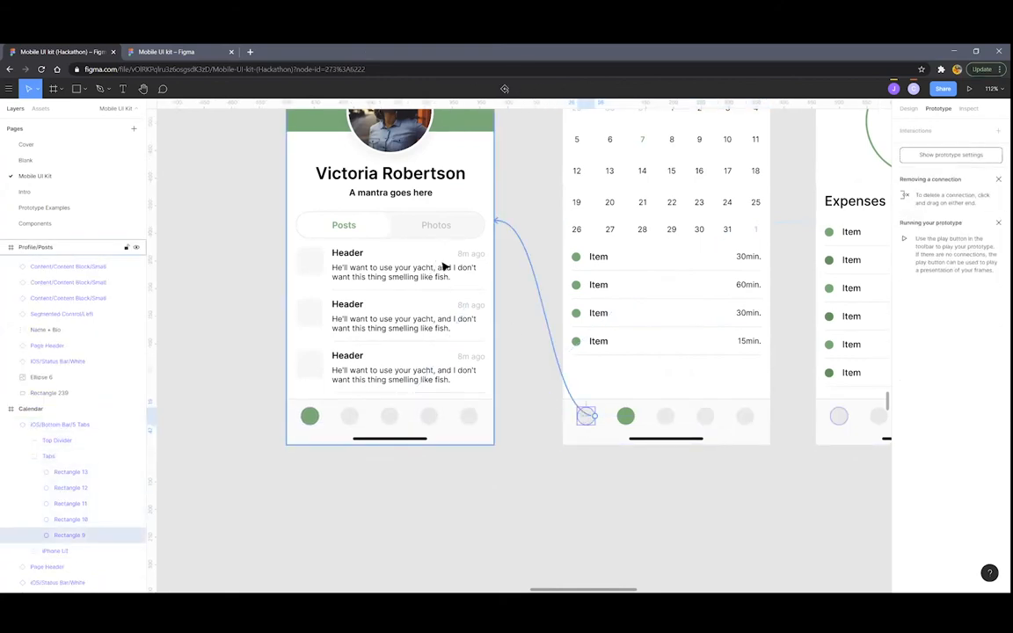
drag(444, 266, 445, 267)
Link the third March tab circle to the Insights screen
scroll(485, 299, up, 2)
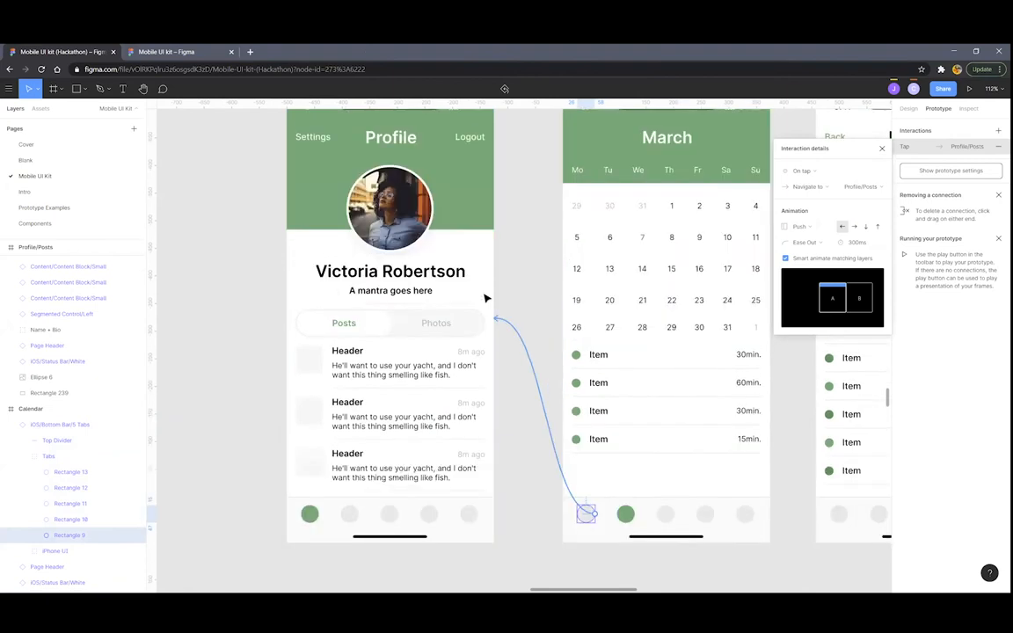
scroll(564, 330, right, 3)
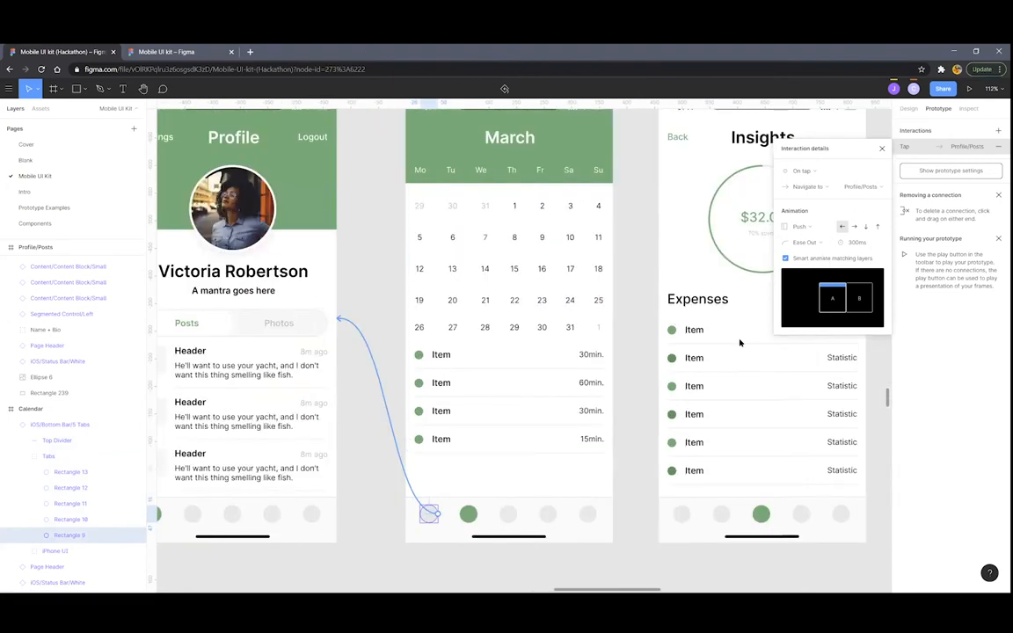
click(506, 516)
drag(518, 516, 695, 371)
Link the Insights frame's first tab circle to Profile/Posts and its second to Calendar
scroll(610, 488, right, 2)
click(640, 518)
click(642, 517)
drag(651, 516, 280, 320)
click(684, 514)
drag(687, 514, 570, 378)
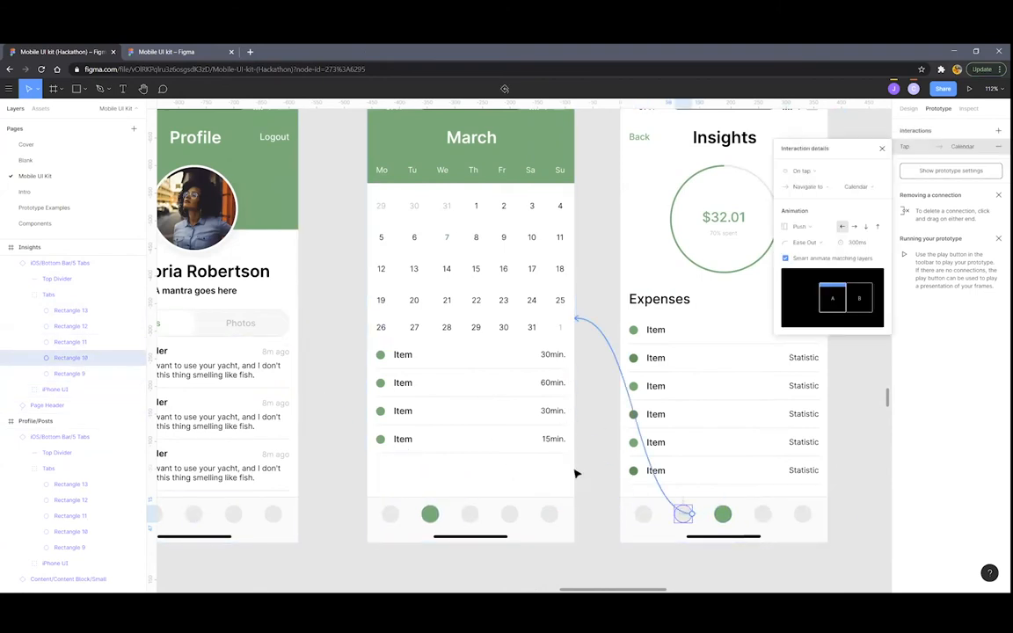
Clear the selection, hide the prototype connections, then show the prototyping settings again
click(597, 471)
scroll(592, 470, down, 5)
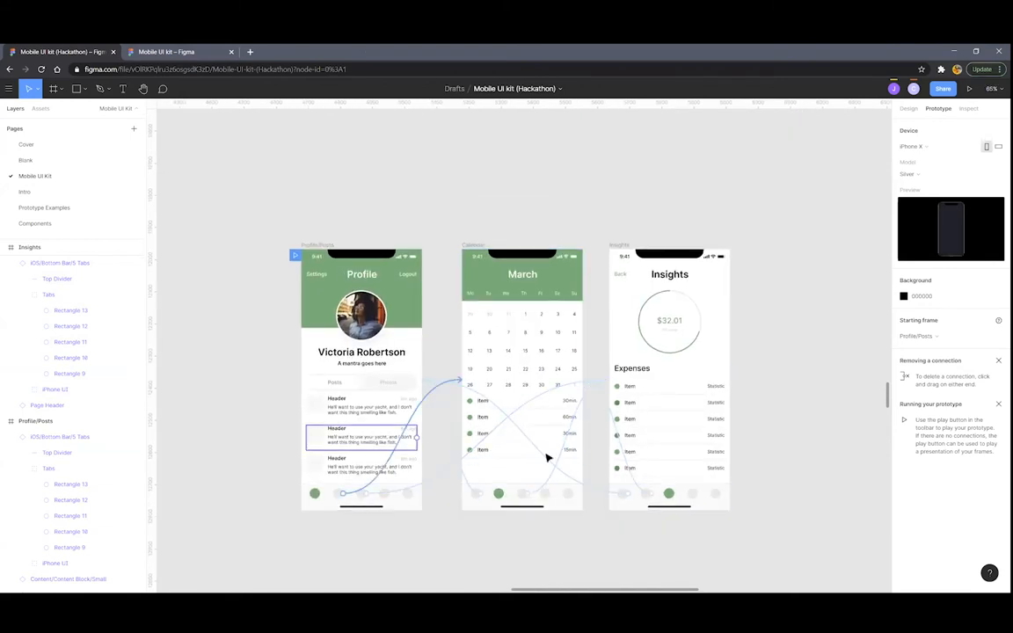
scroll(531, 472, down, 3)
scroll(540, 475, left, 1)
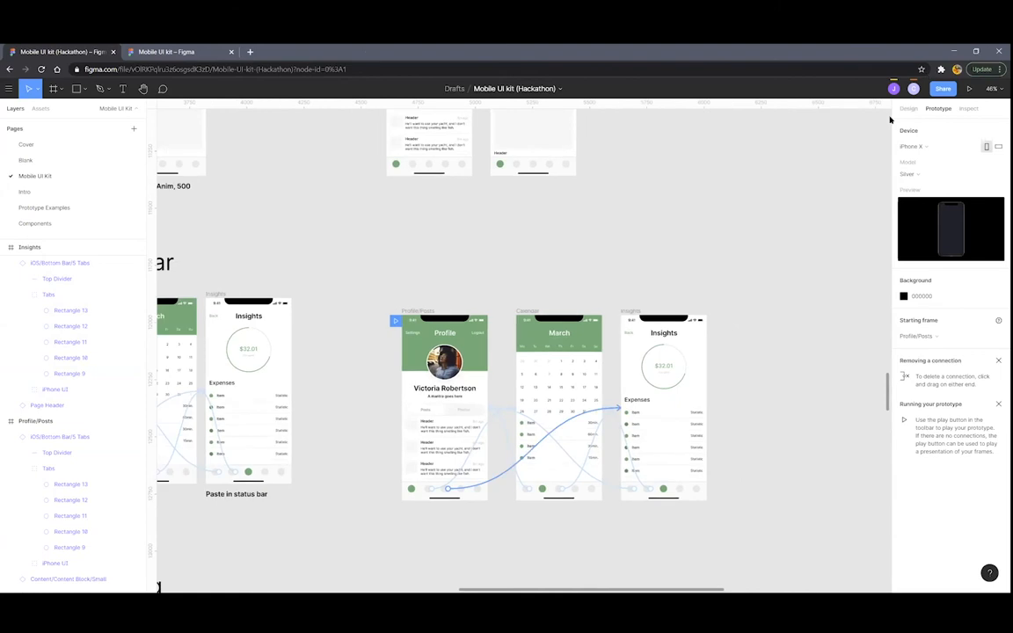
scroll(545, 475, up, 5)
key(alt+8)
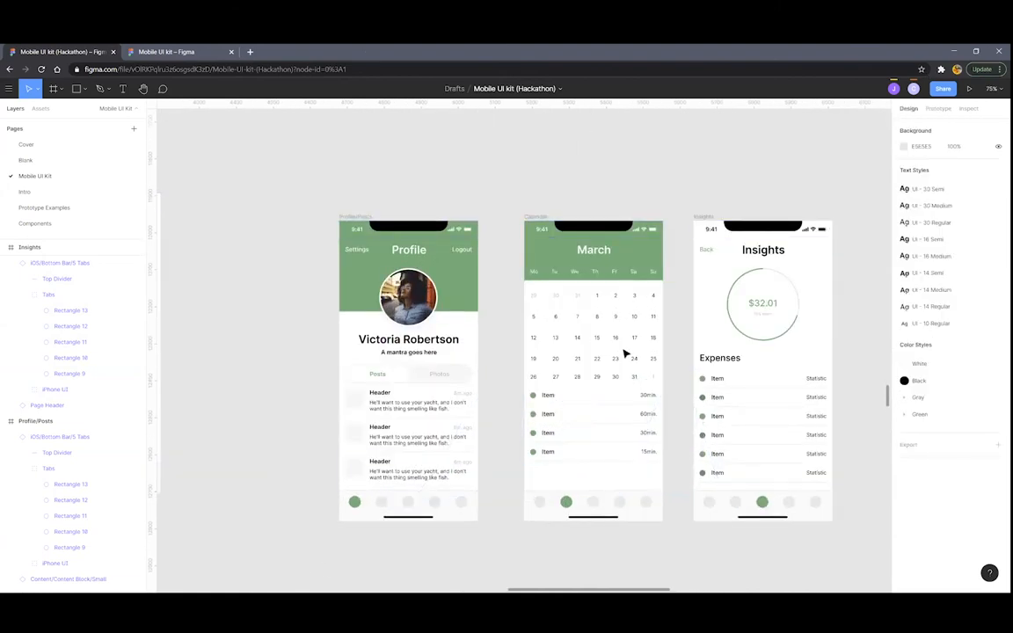
click(937, 108)
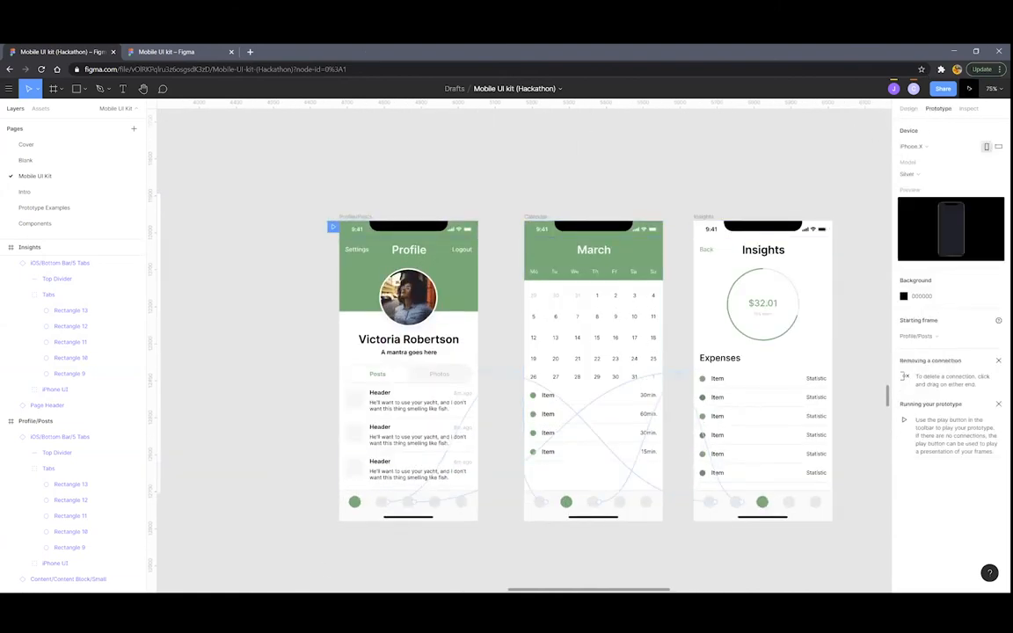
Present the prototype and tap through the Calendar, Insights and Profile tabs
click(968, 89)
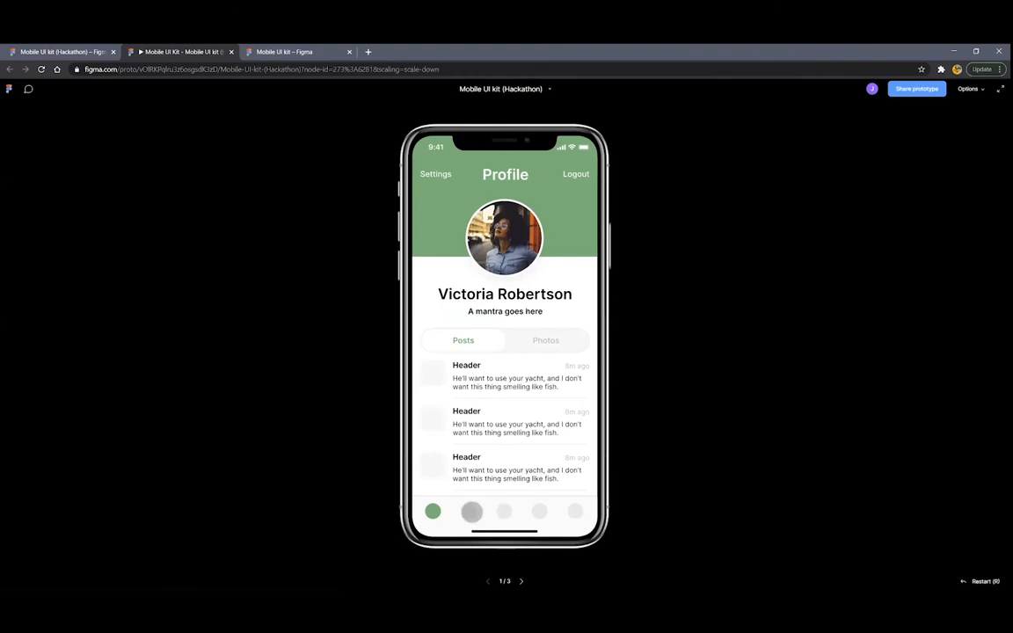
click(470, 510)
click(502, 511)
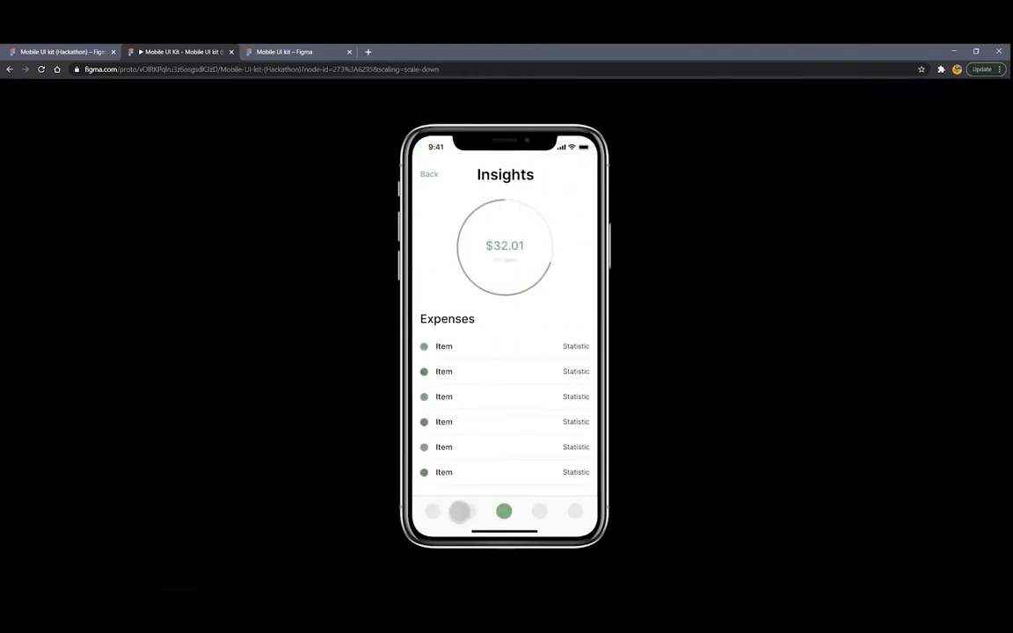
click(434, 511)
click(458, 510)
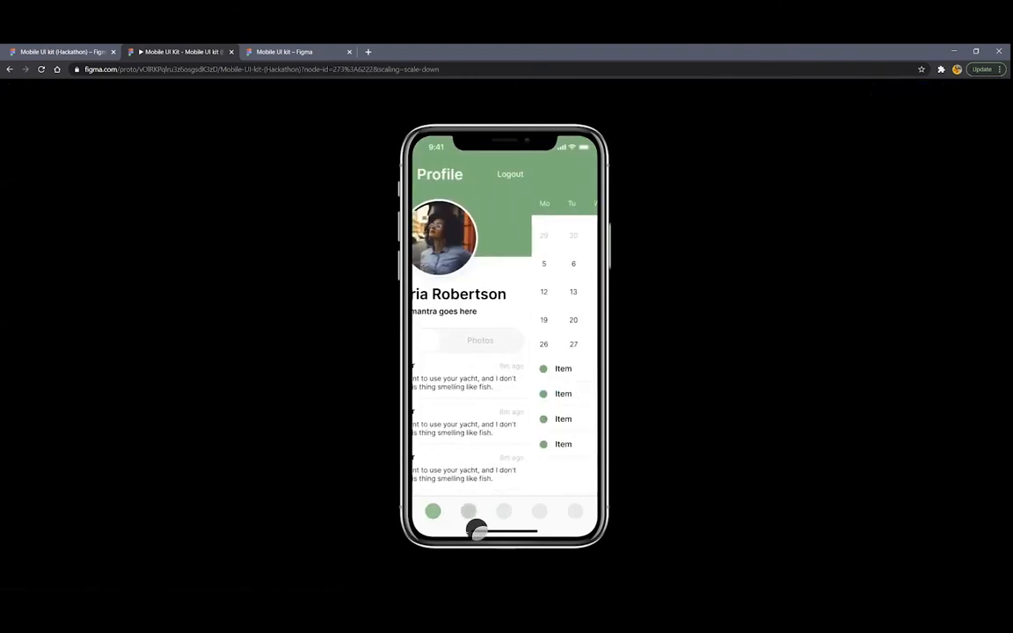
Close the preview and make the Market frame the prototype's starting frame
click(231, 52)
scroll(622, 327, down, 10)
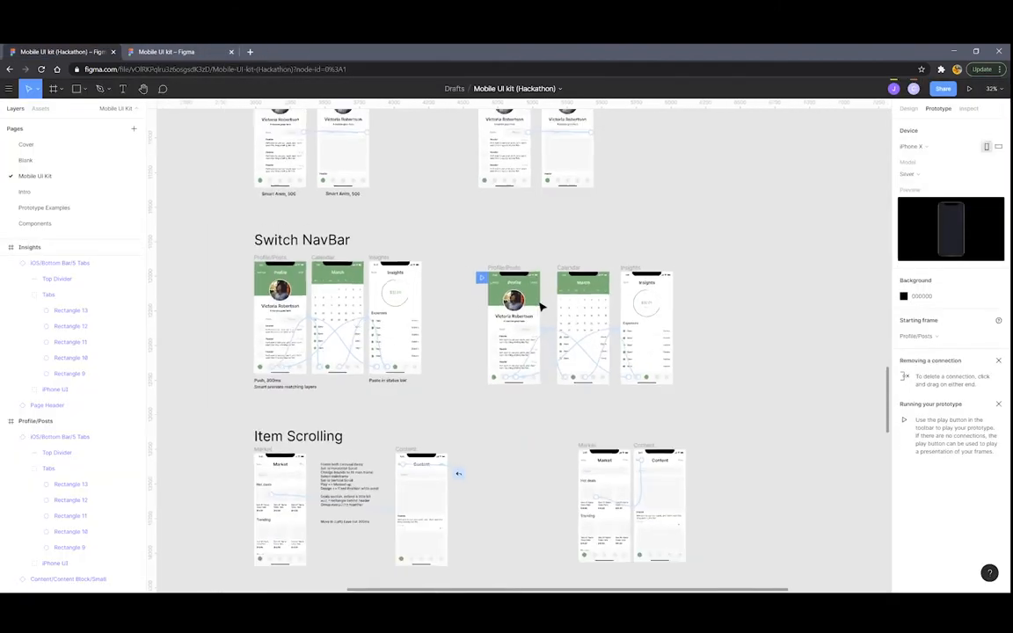
drag(543, 287, 387, 416)
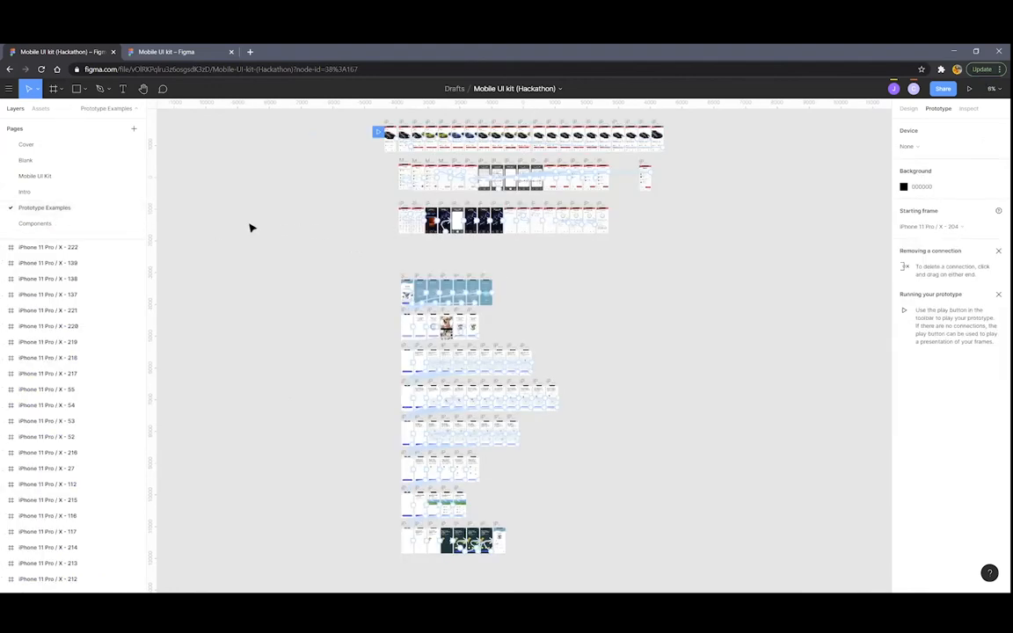
Present the car app prototype and open its Change Vehicle carousel
scroll(266, 229, down, 2)
scroll(362, 265, up, 2)
scroll(361, 266, up, 2)
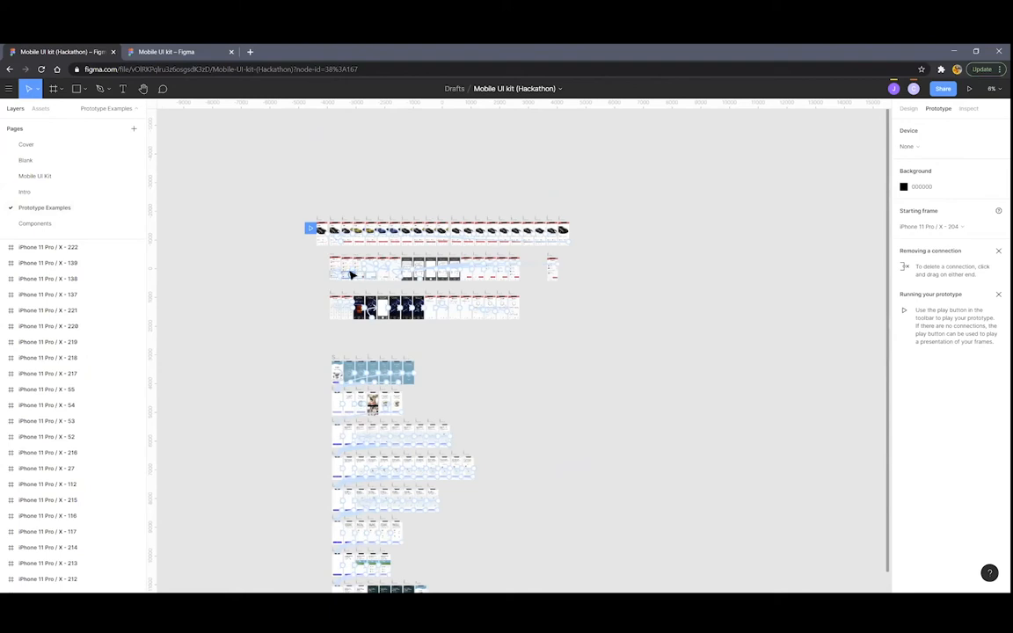
scroll(353, 267, up, 3)
scroll(400, 282, up, 3)
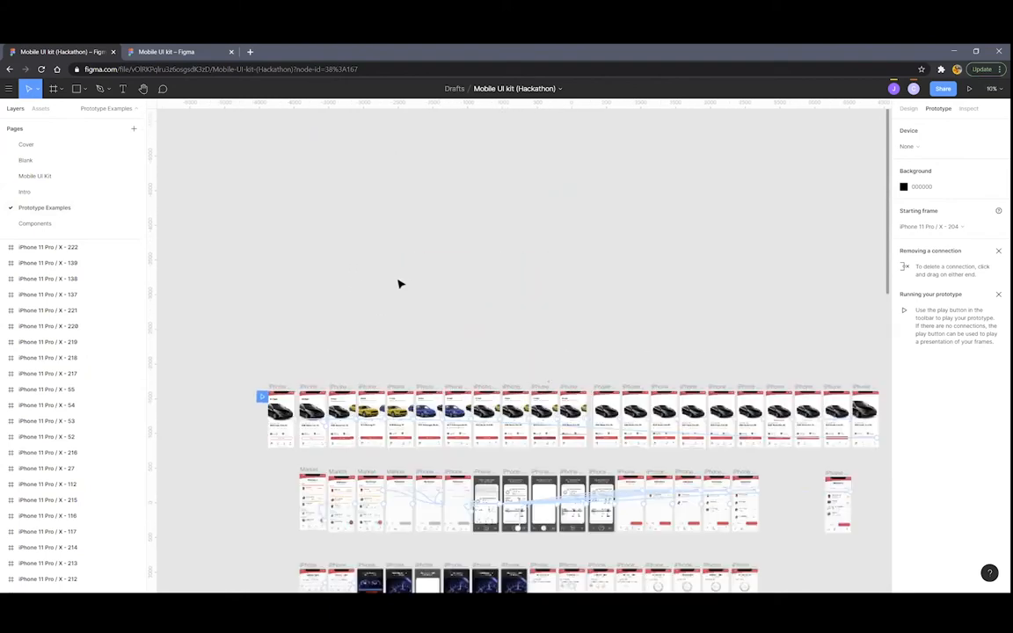
scroll(430, 285, down, 2)
scroll(457, 274, down, 3)
scroll(458, 275, up, 2)
scroll(611, 296, up, 2)
scroll(676, 242, down, 3)
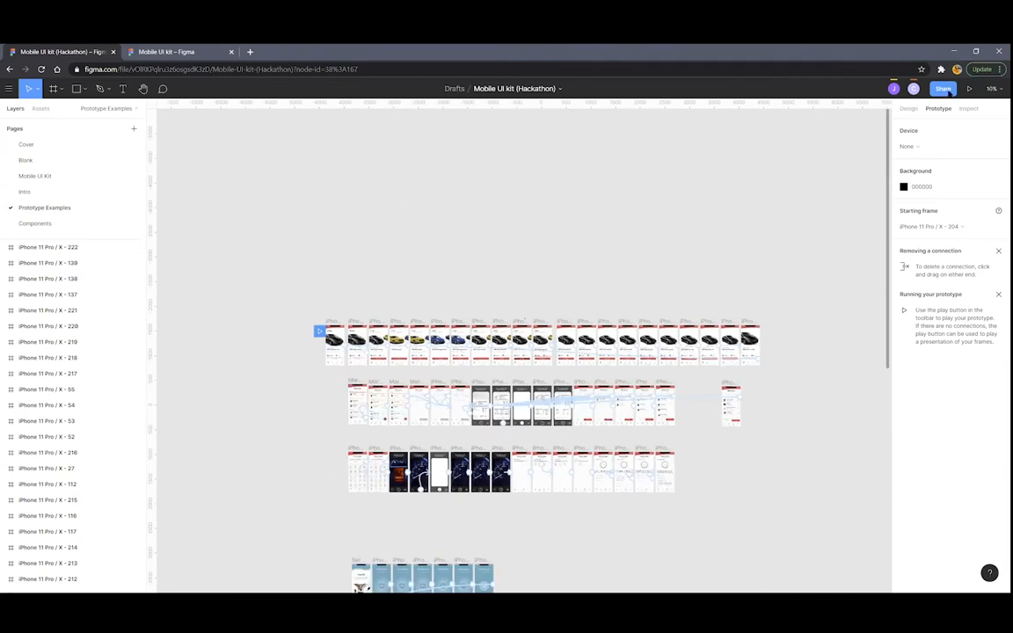
click(968, 89)
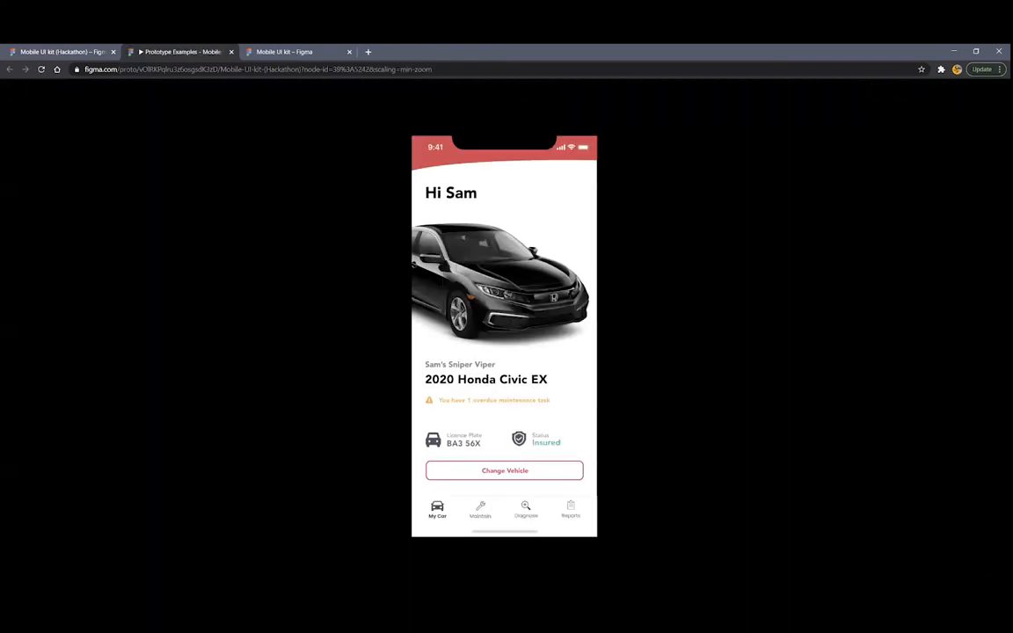
click(551, 474)
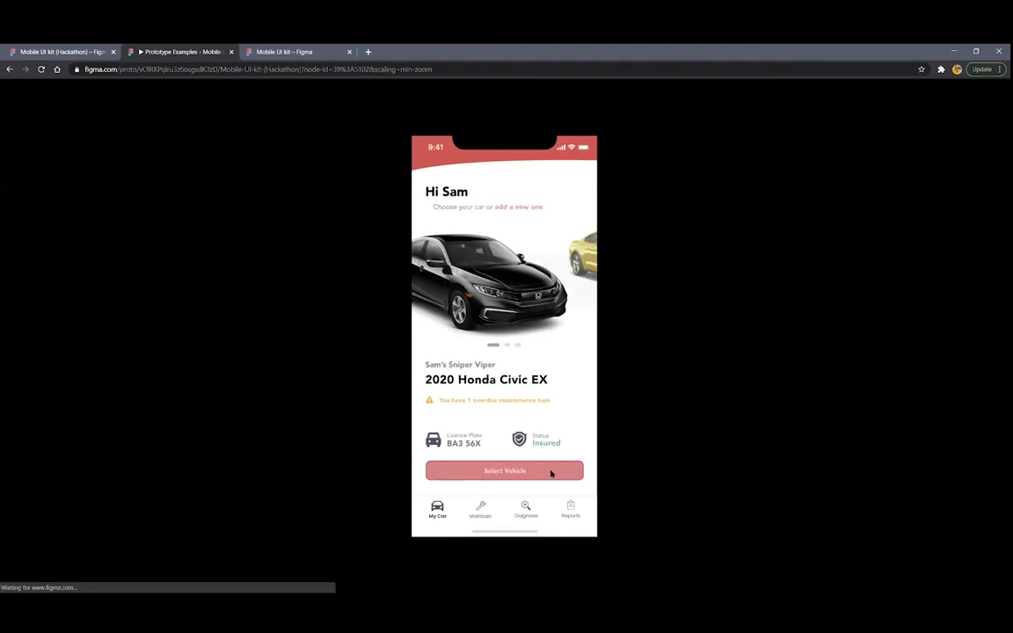
Cycle the carousel through Mustang GT, Volkswagen Beetle and Honda Civic EX, then select the Civic
click(581, 280)
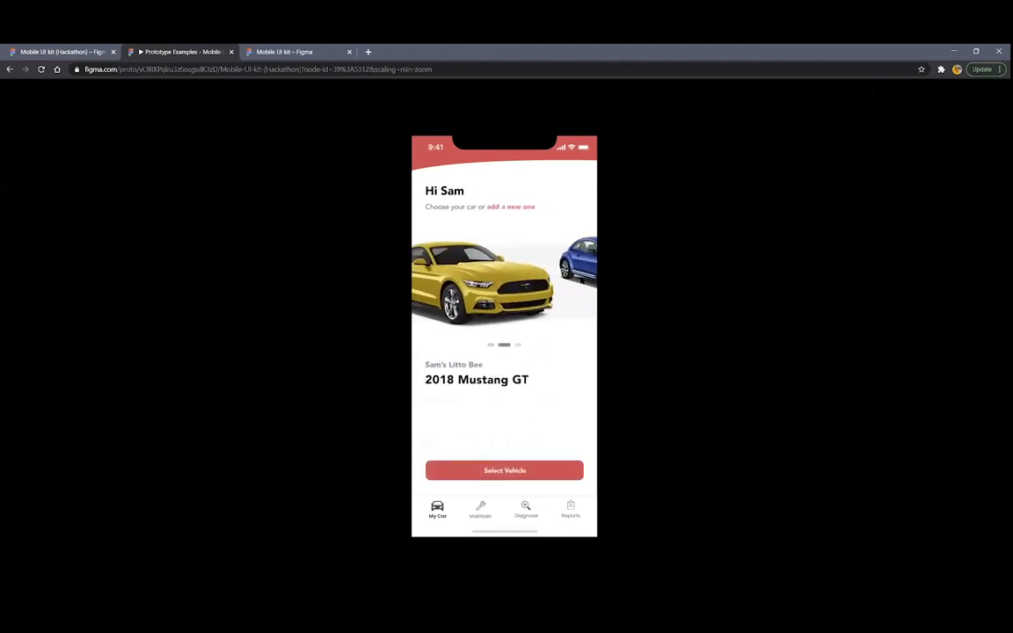
click(579, 282)
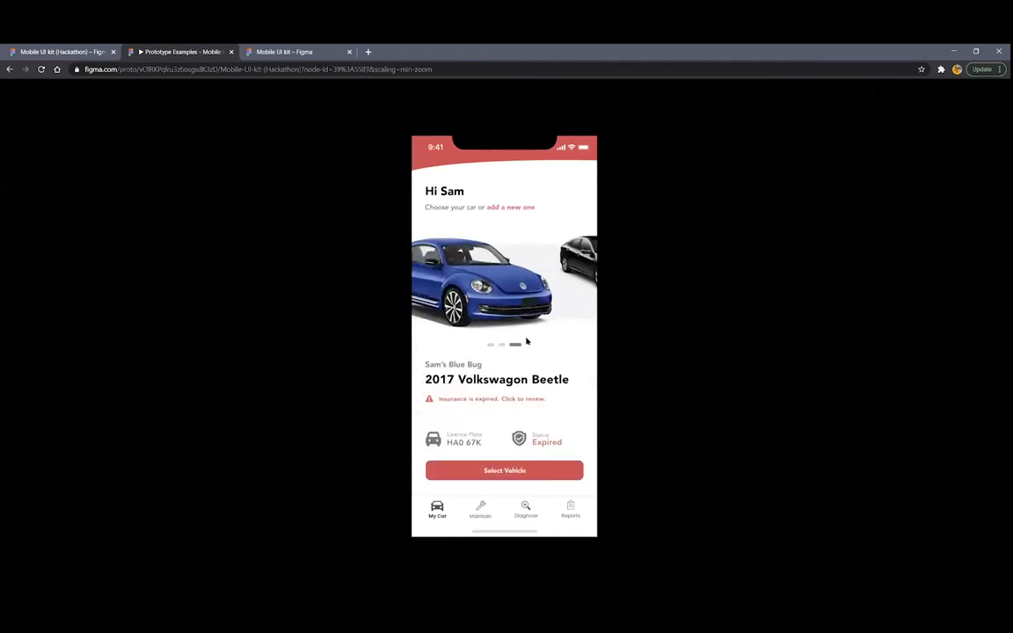
click(571, 277)
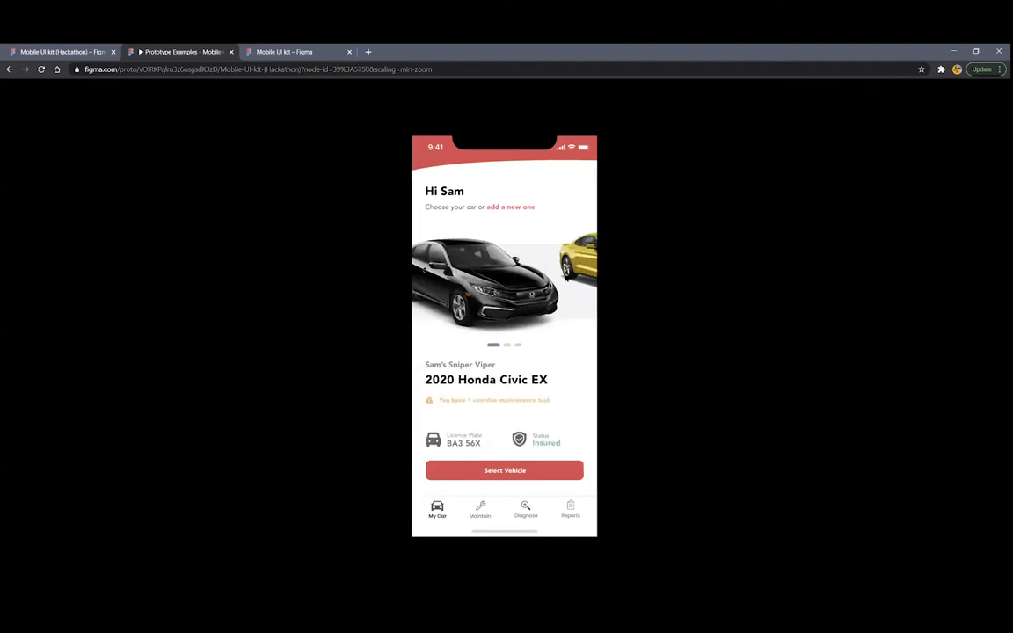
click(515, 472)
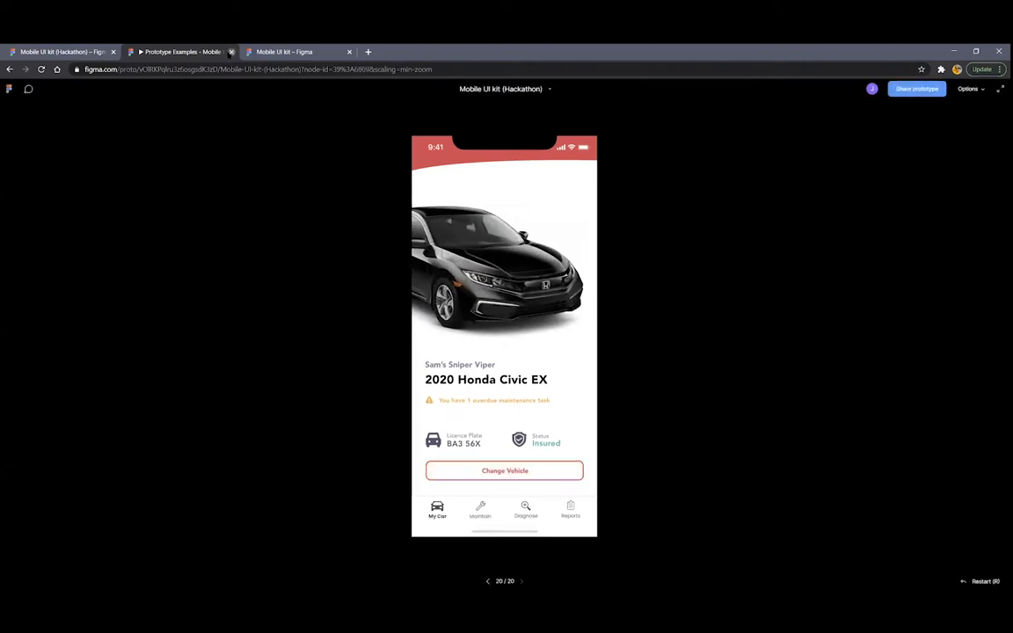
Close the preview and move the flow start to iPhone 11 Pro / X - 122
click(231, 52)
scroll(308, 301, down, 1)
mouse_move(313, 293)
mouse_down()
mouse_move(310, 402)
mouse_move(339, 411)
mouse_up()
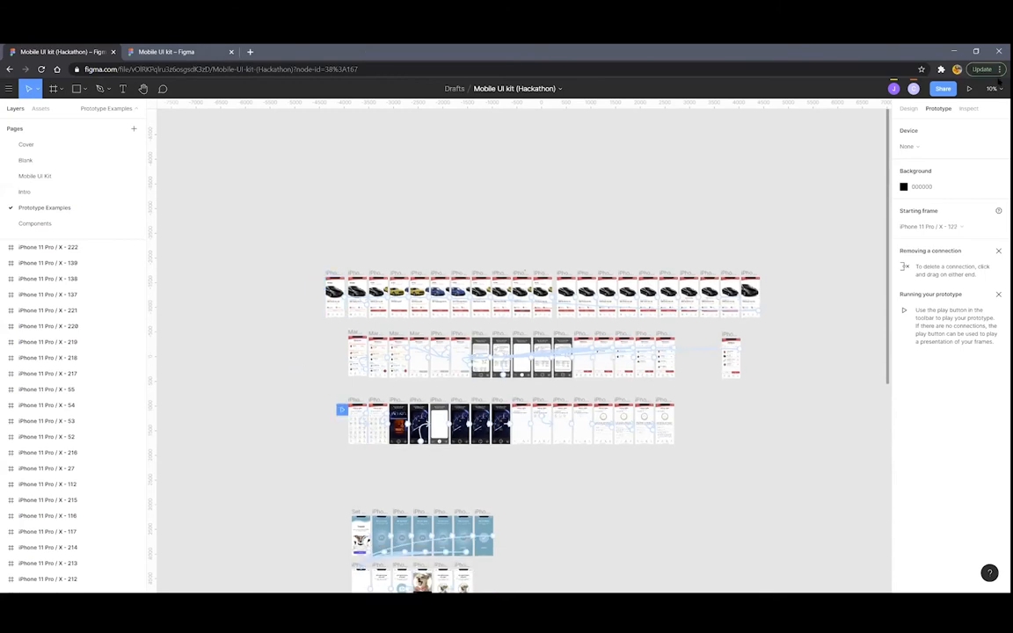
click(968, 87)
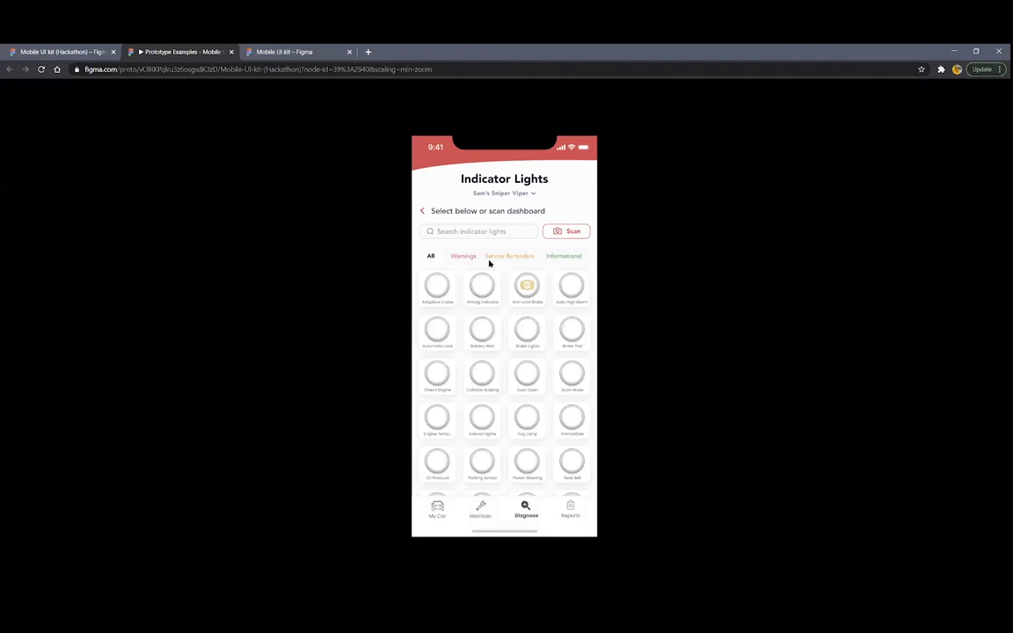
click(557, 232)
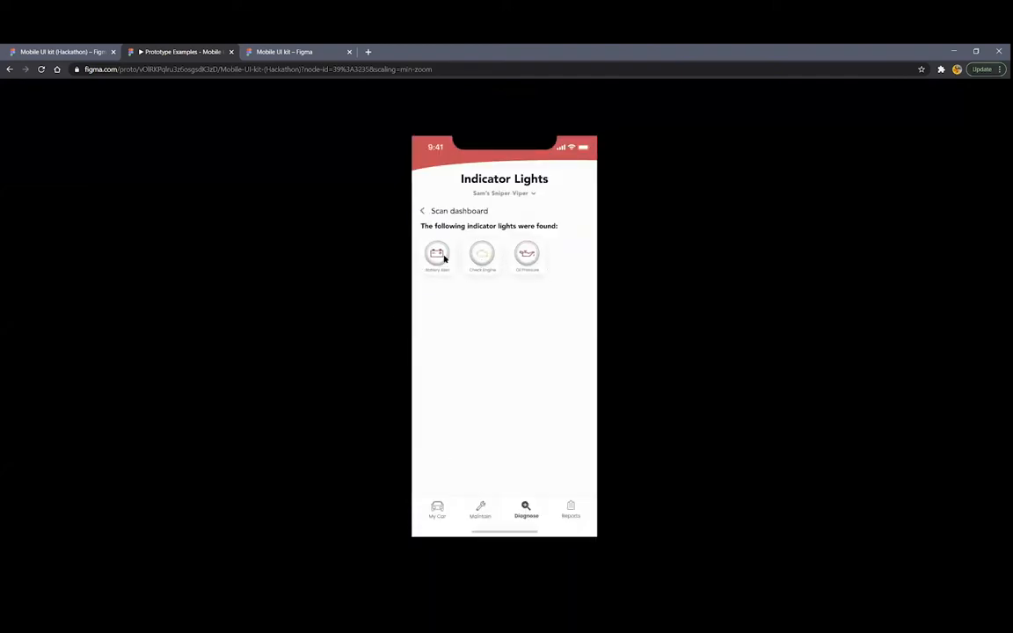
click(482, 260)
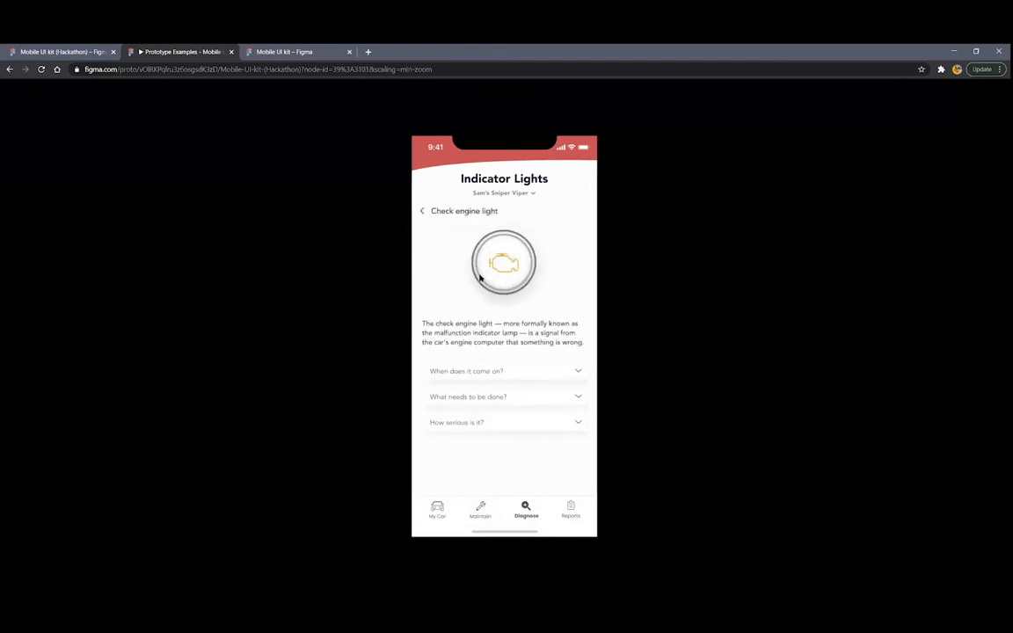
click(504, 376)
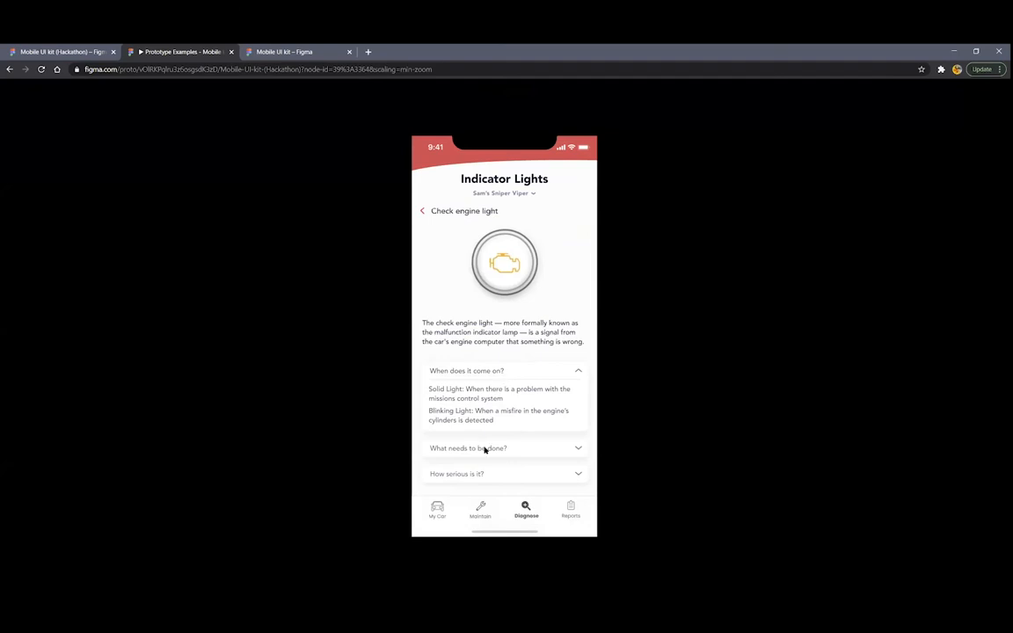
click(509, 372)
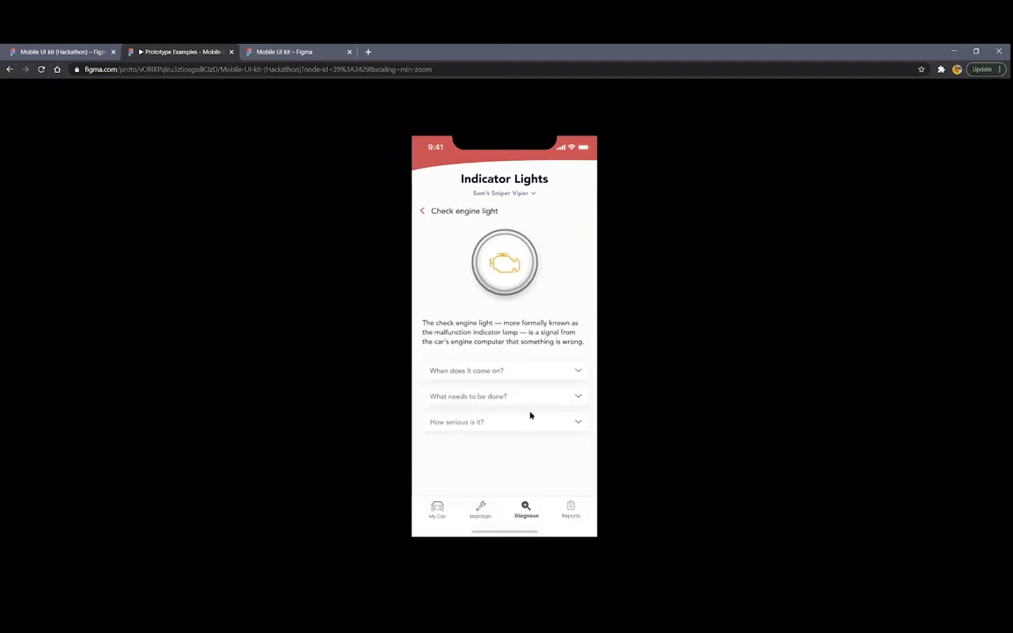
click(498, 398)
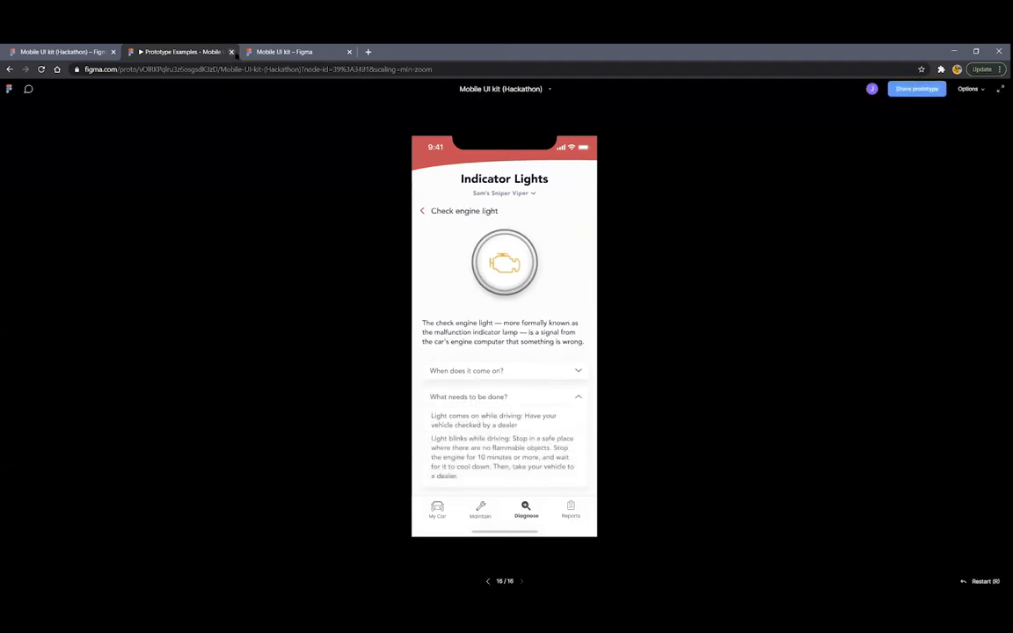
click(232, 52)
Make the Set Up frame the flow's starting frame
scroll(361, 337, down, 3)
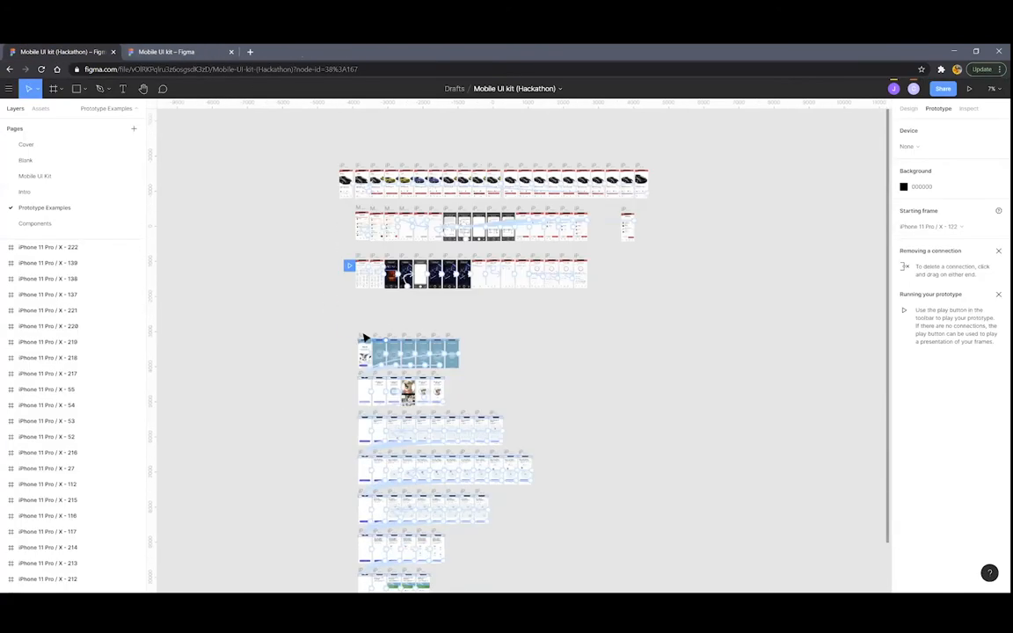
scroll(343, 220, up, 3)
drag(339, 169, 344, 355)
Present the pet-tracker prototype and begin its setup flow
scroll(356, 418, up, 3)
scroll(459, 321, right, 2)
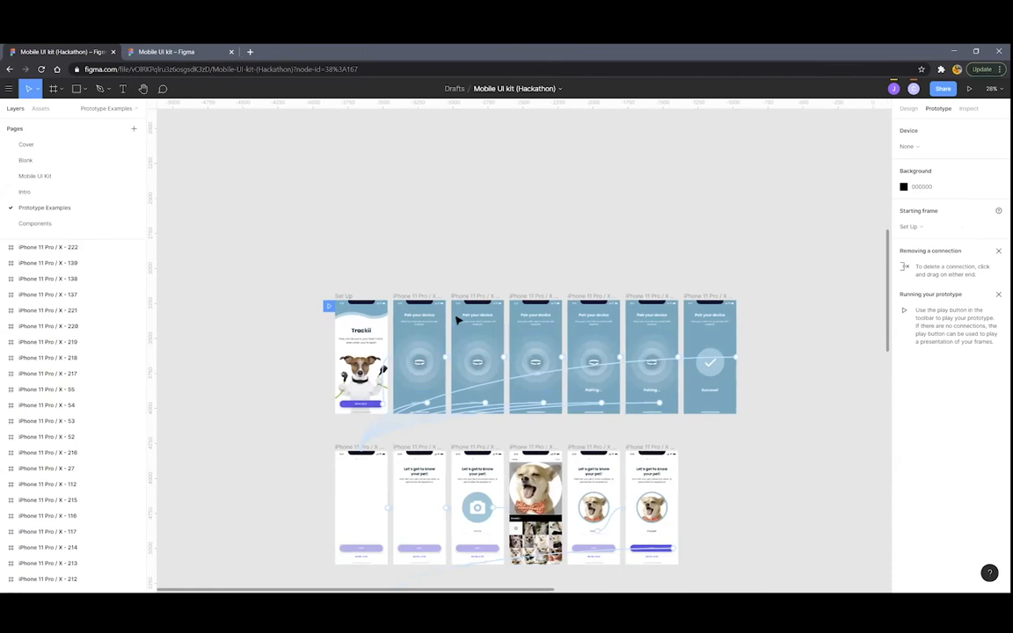
scroll(462, 176, down, 5)
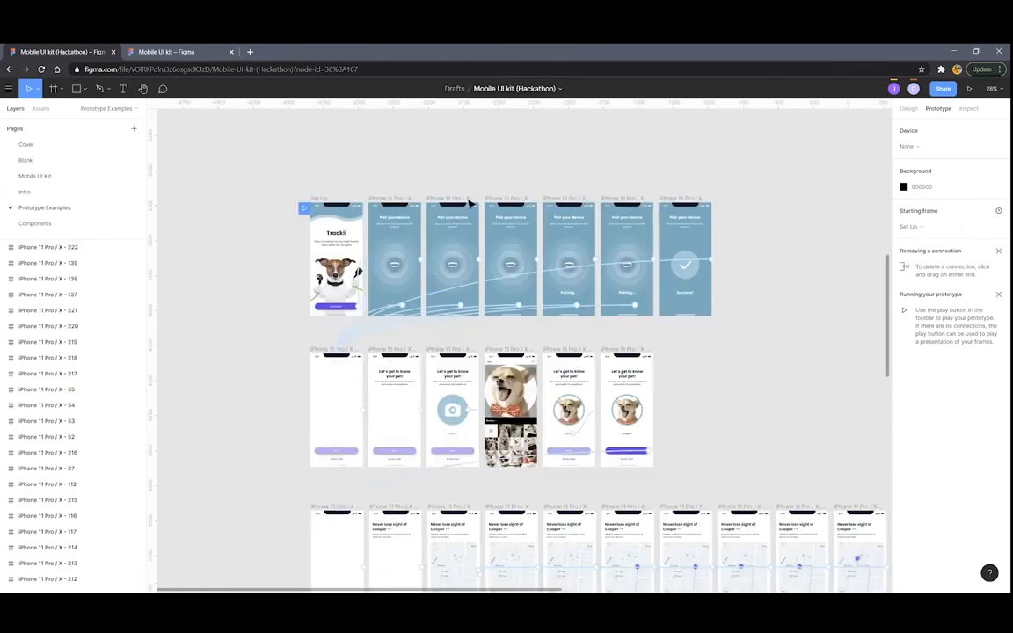
scroll(466, 211, down, 4)
scroll(483, 228, down, 2)
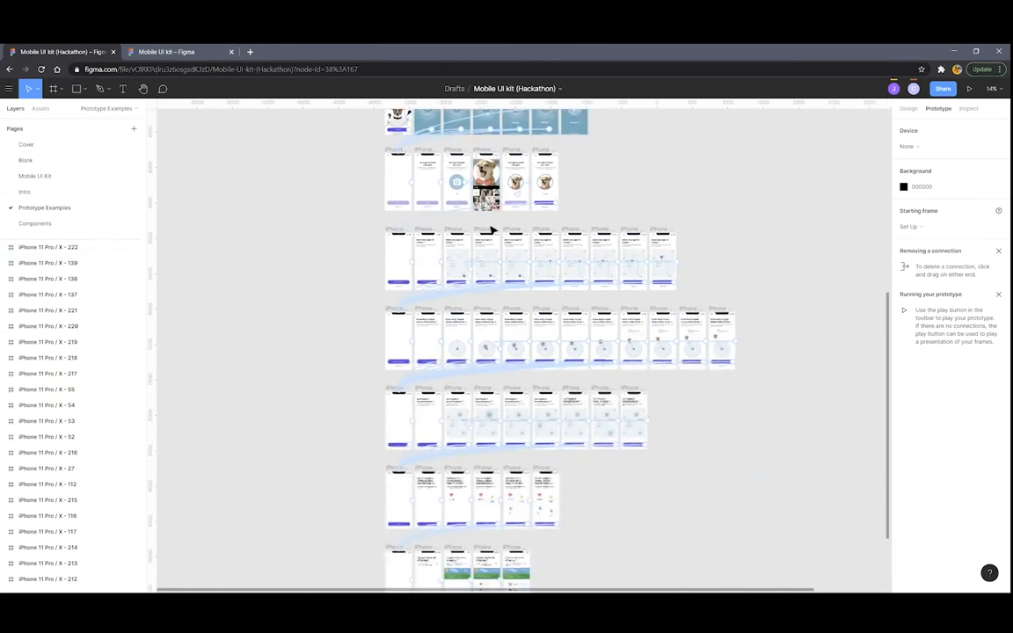
scroll(497, 233, up, 5)
scroll(514, 234, down, 3)
scroll(482, 233, down, 2)
scroll(483, 233, up, 5)
scroll(492, 233, down, 5)
click(970, 89)
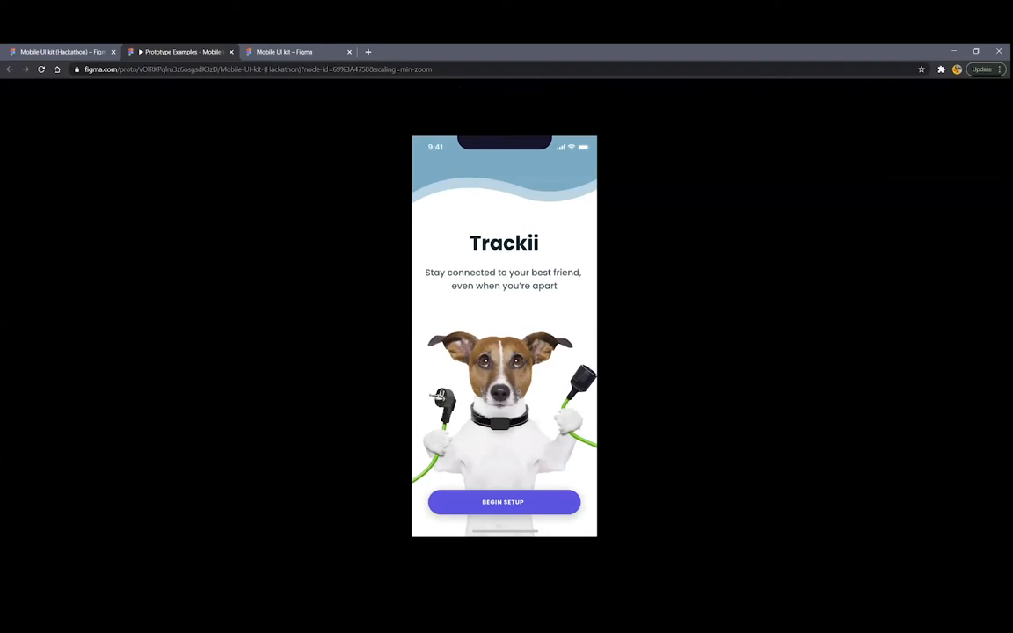
click(481, 501)
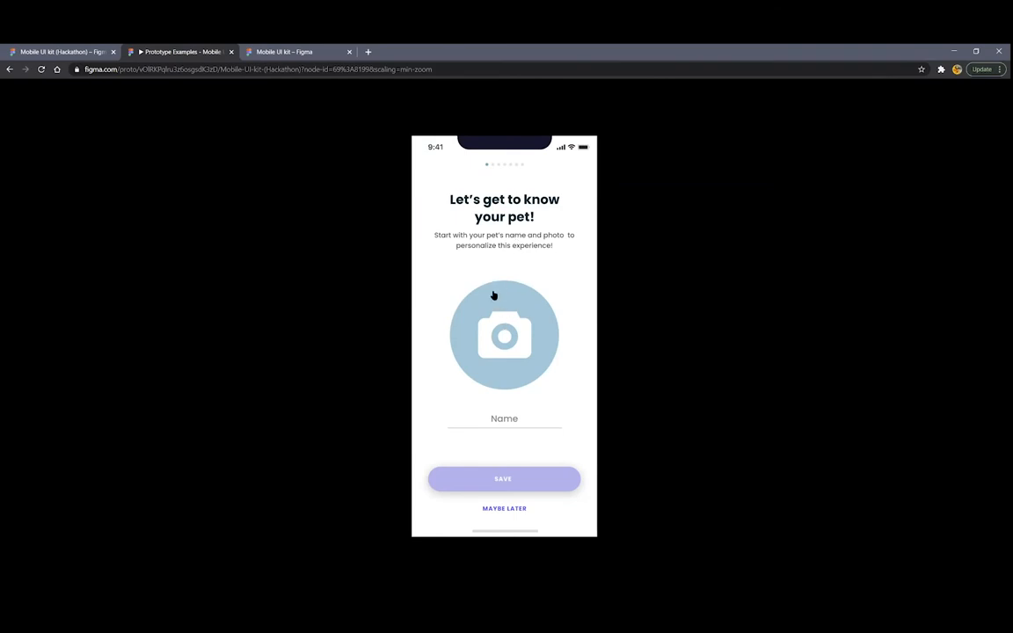
Choose the dog photo, fill in the pet's name, and save the pet profile
click(503, 342)
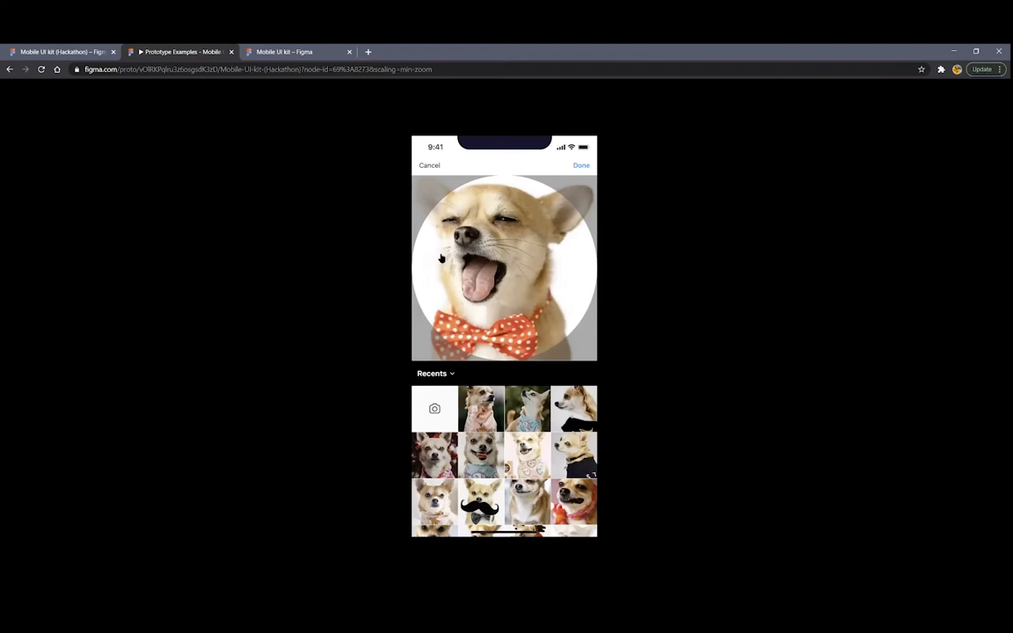
click(525, 286)
click(503, 424)
click(493, 479)
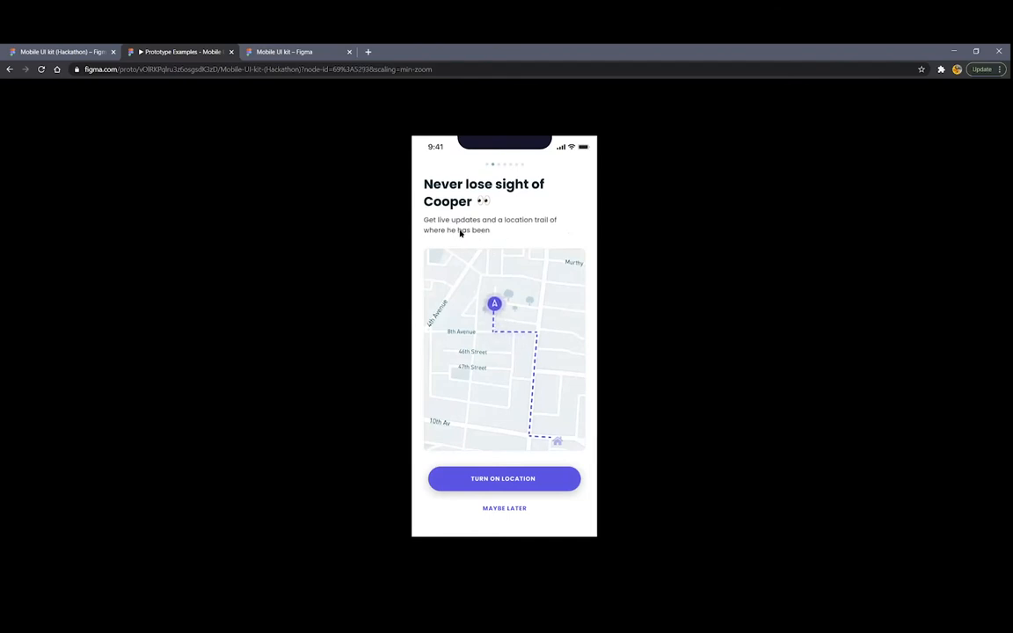
Advance past the location, notifications and favourite places slides to the night-light slide
click(510, 481)
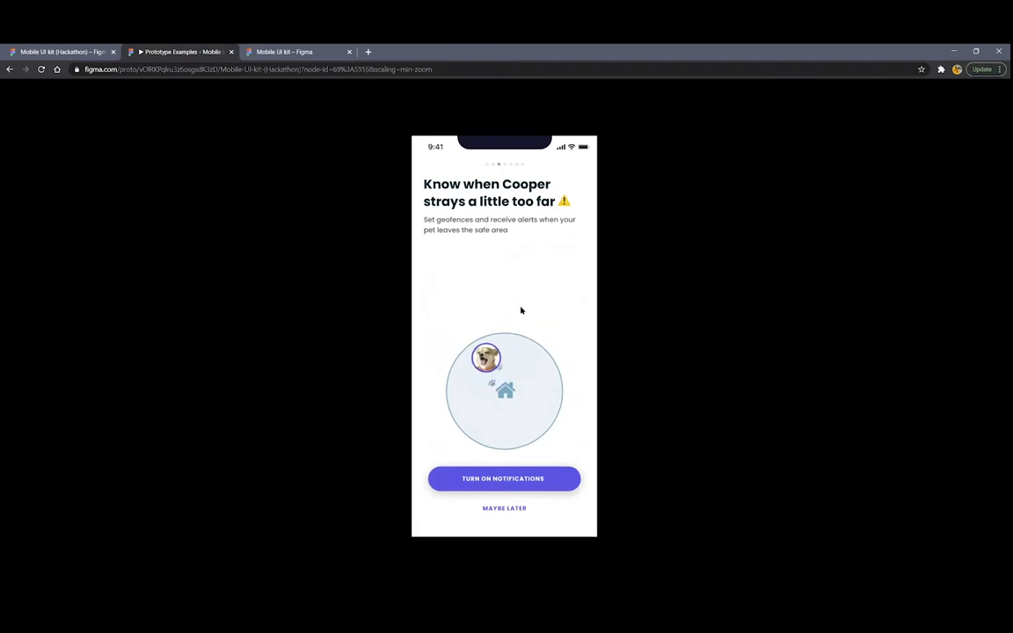
click(539, 477)
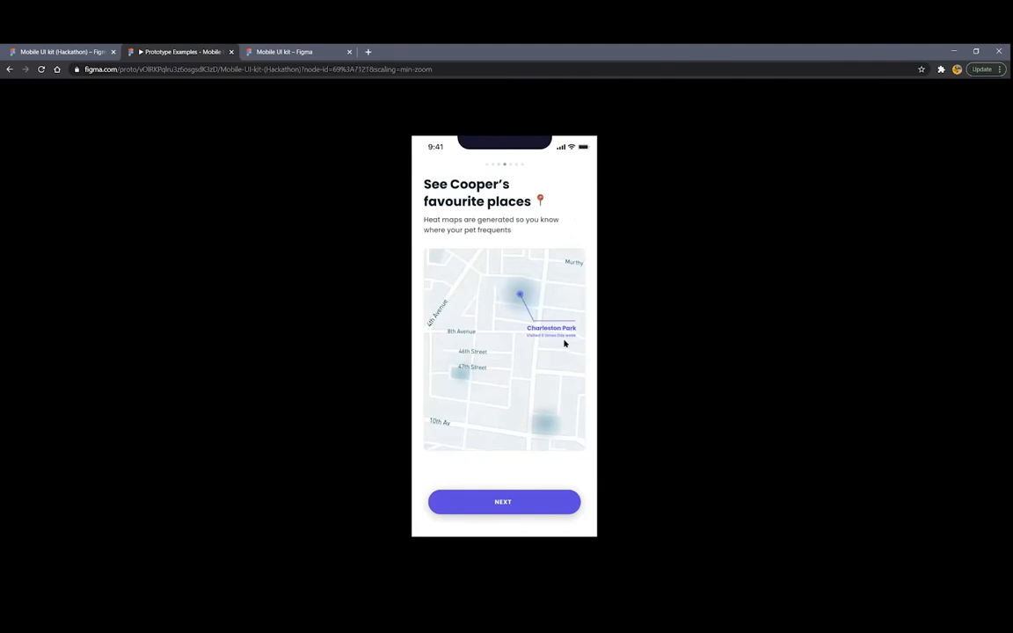
click(518, 500)
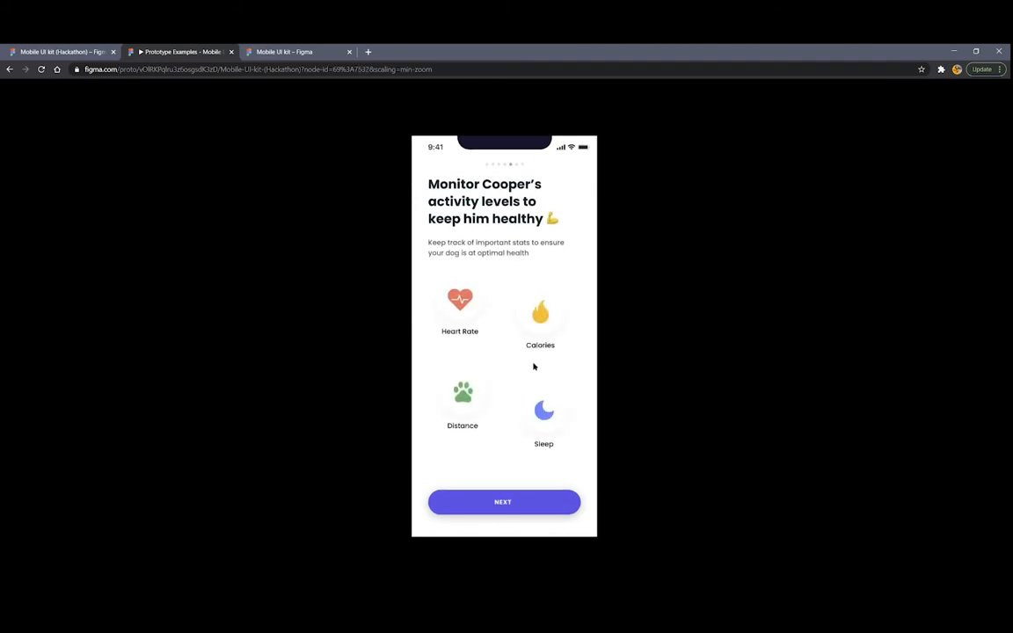
click(503, 505)
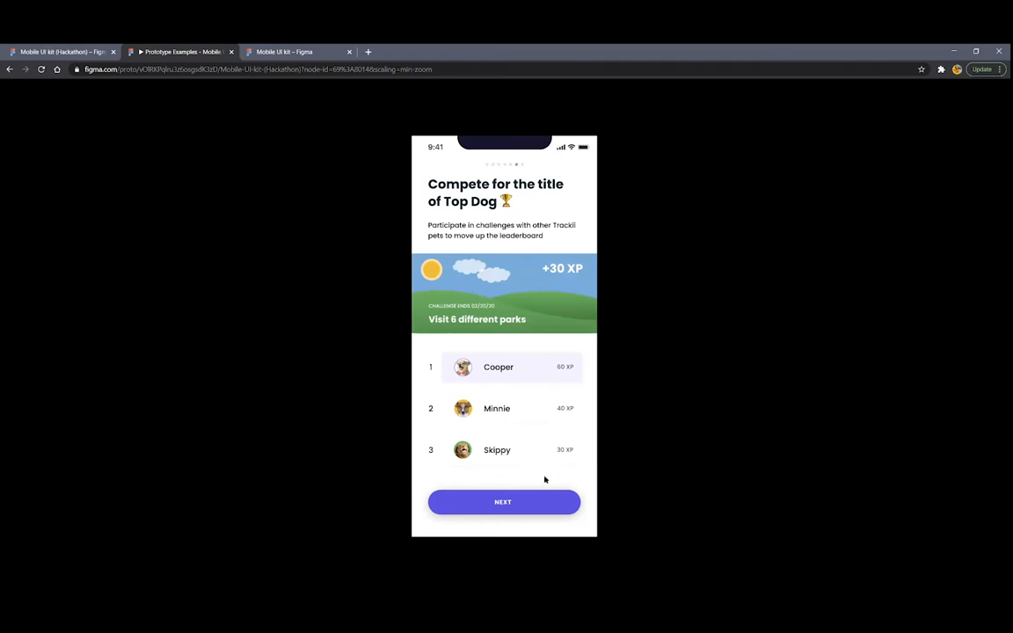
click(529, 511)
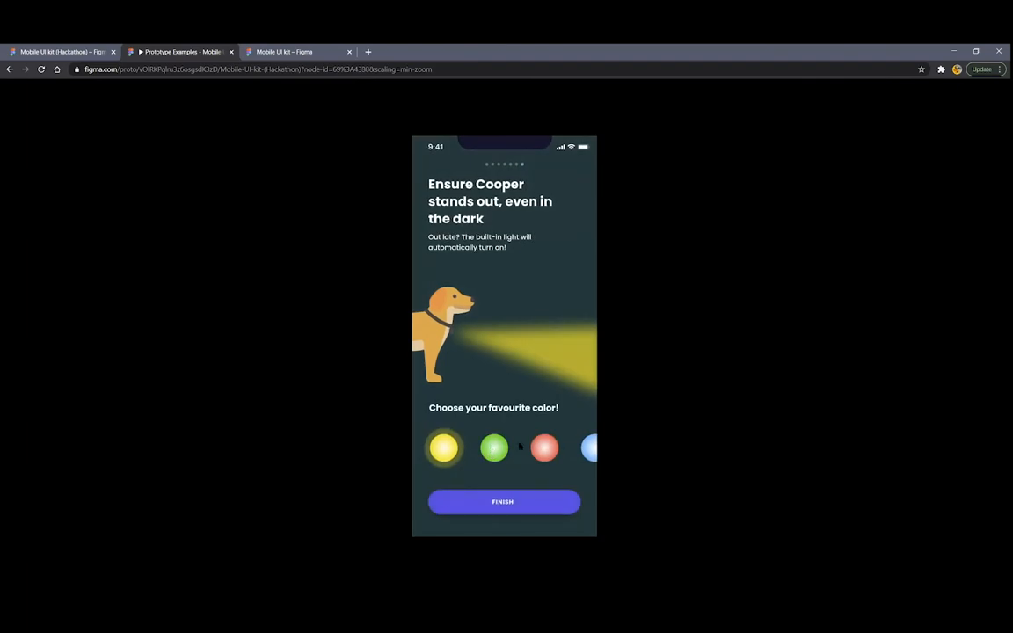
Pick green then red for the dog's light, finish onboarding, and close the presentation
click(490, 450)
click(542, 448)
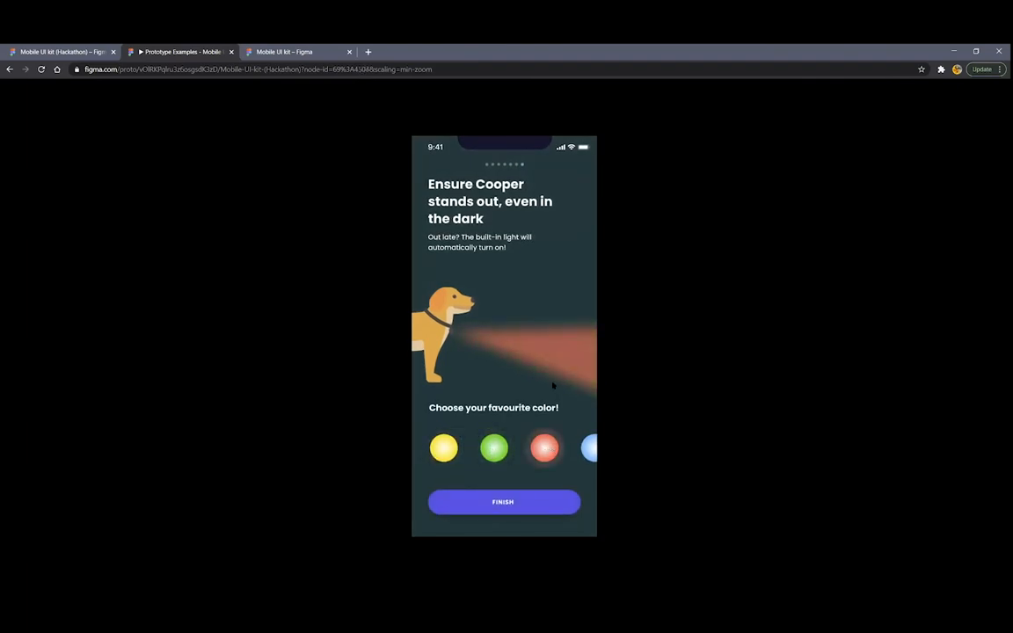
click(493, 508)
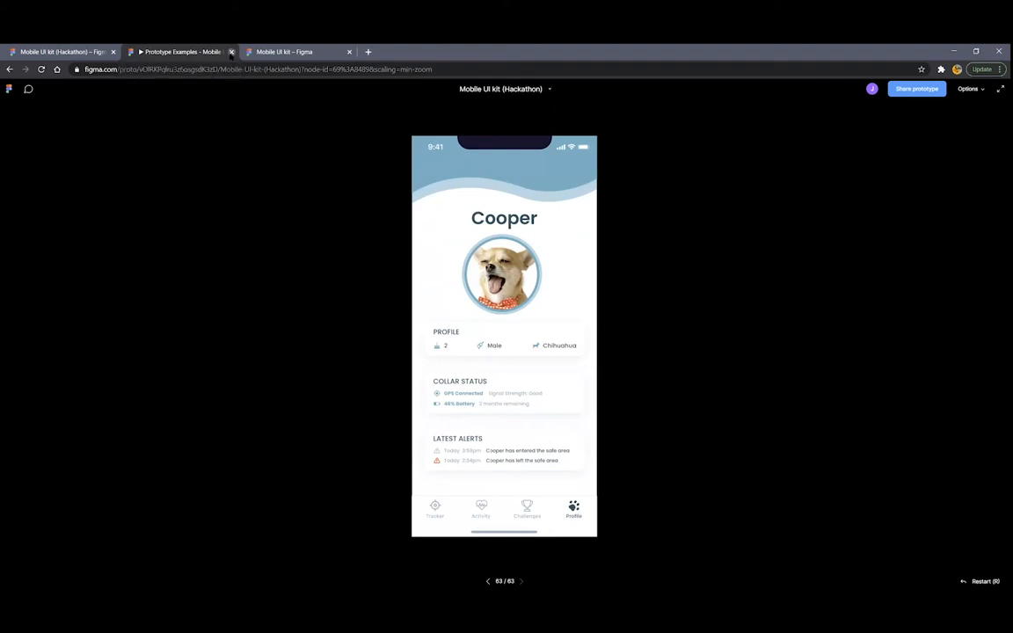
click(231, 52)
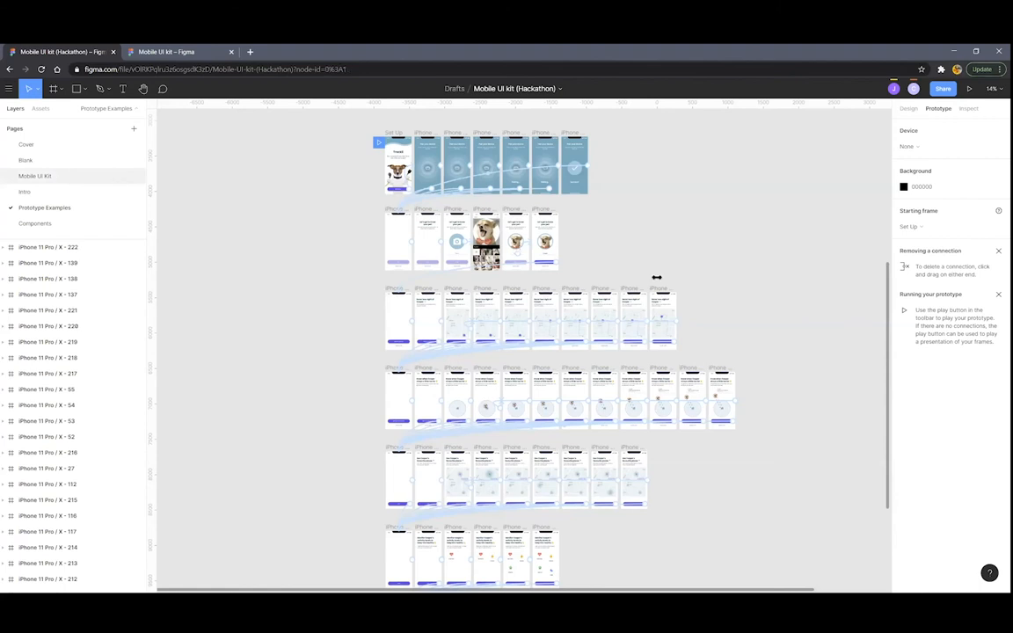
Switch to the Mobile UI Kit page and play the Market prototype
click(35, 176)
ctrl+scroll(479, 356, up, 5)
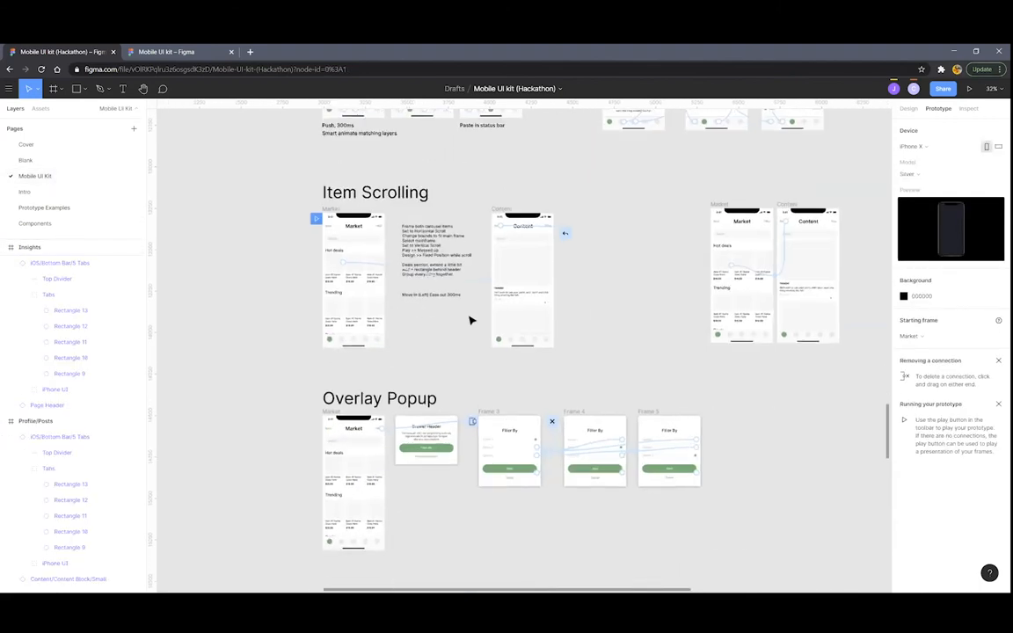
ctrl+scroll(471, 321, up, 1)
scroll(469, 306, up, 5)
scroll(502, 301, down, 2)
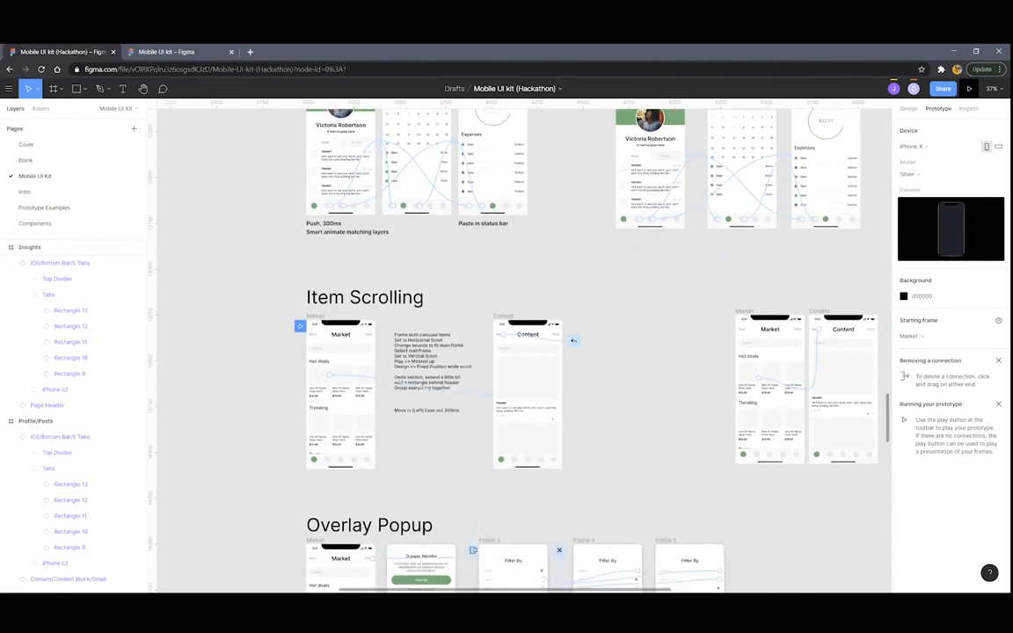
click(969, 89)
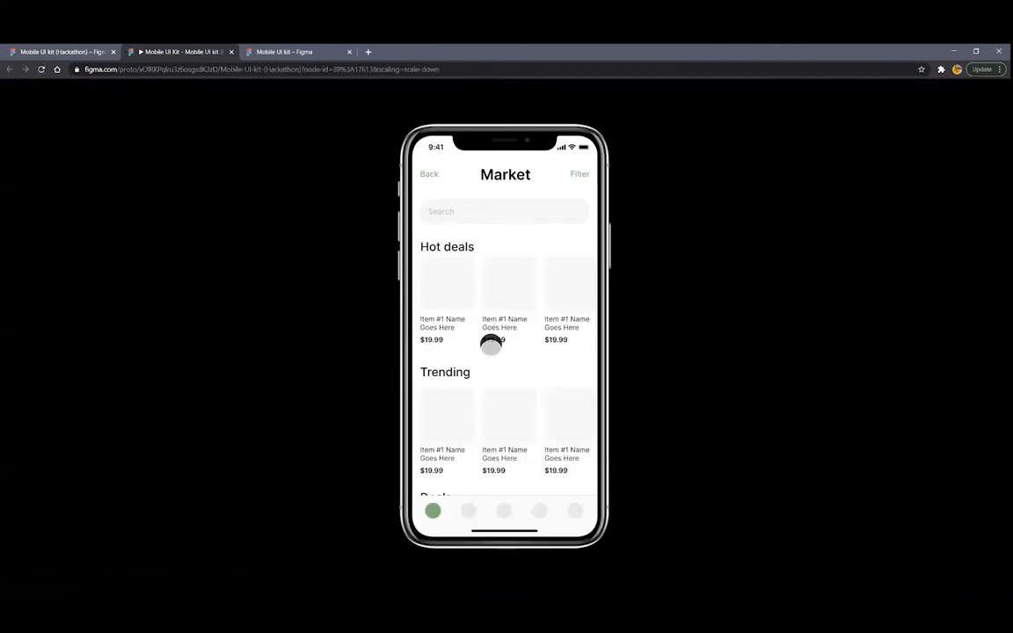
Swipe the Hot deals and Trending carousels sideways, then close the preview
mouse_move(487, 419)
mouse_down()
mouse_move(506, 292)
mouse_move(485, 387)
mouse_move(492, 367)
mouse_move(495, 434)
mouse_up()
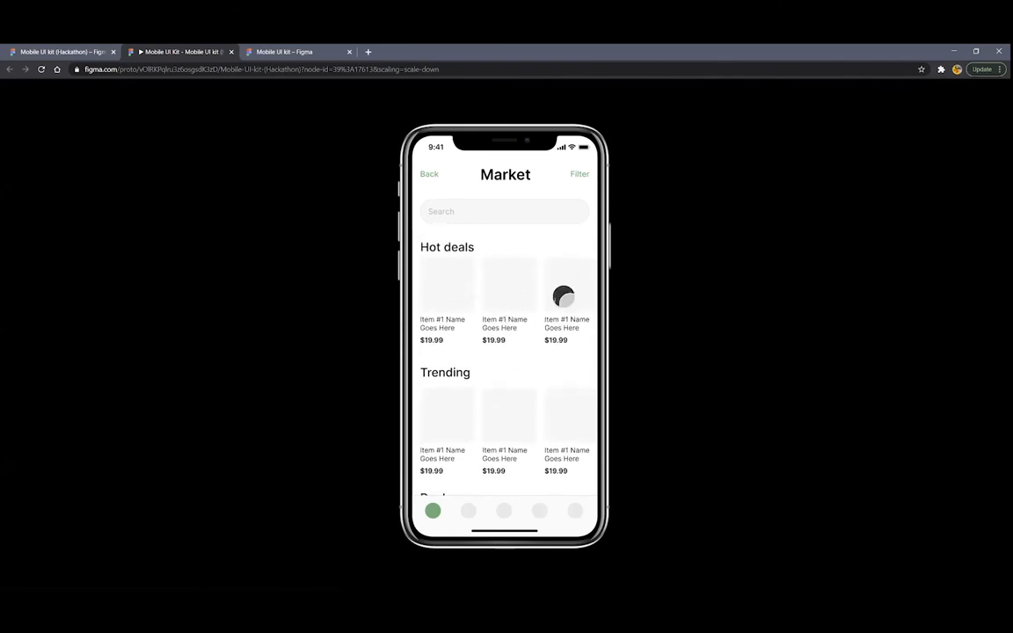
drag(573, 292, 669, 294)
drag(586, 286, 561, 285)
drag(525, 392, 649, 409)
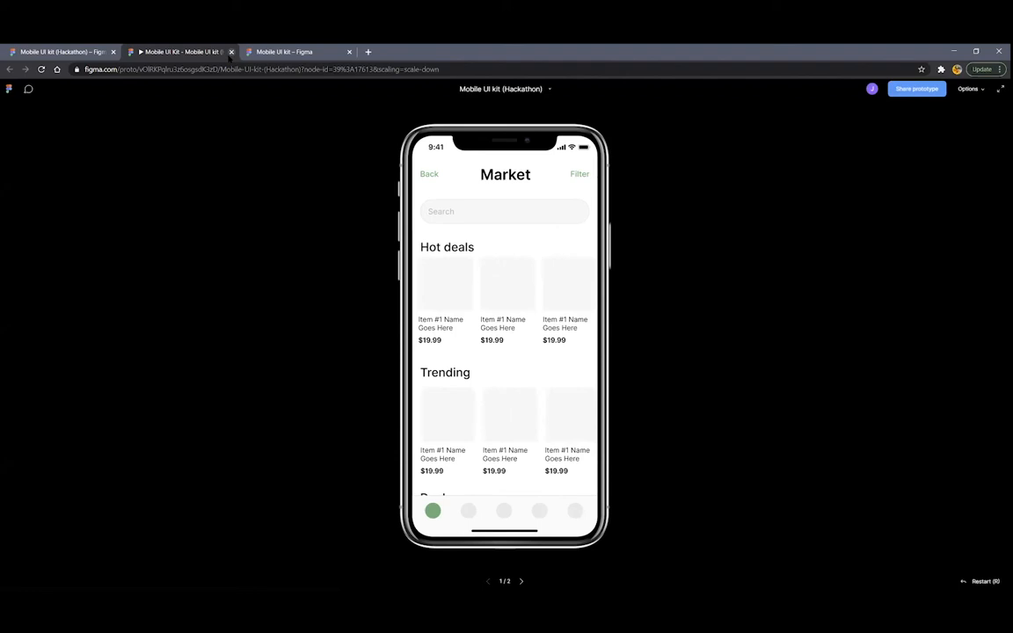
click(231, 52)
scroll(479, 285, down, 3)
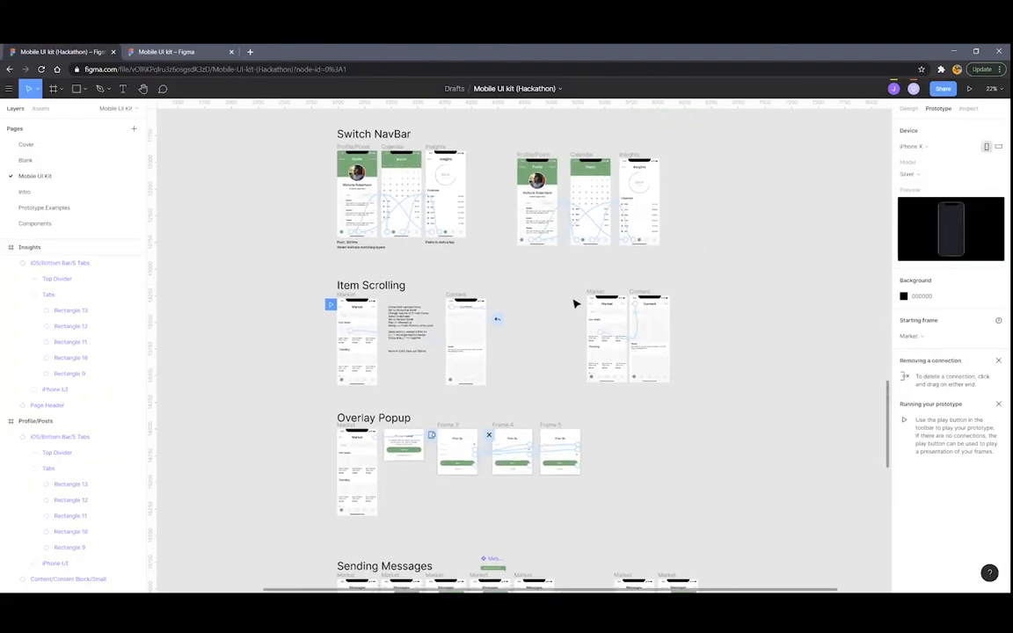
Delete the finished Market and Content example frames and zoom out to the screen grid
scroll(642, 371, up, 3)
drag(492, 242, 726, 411)
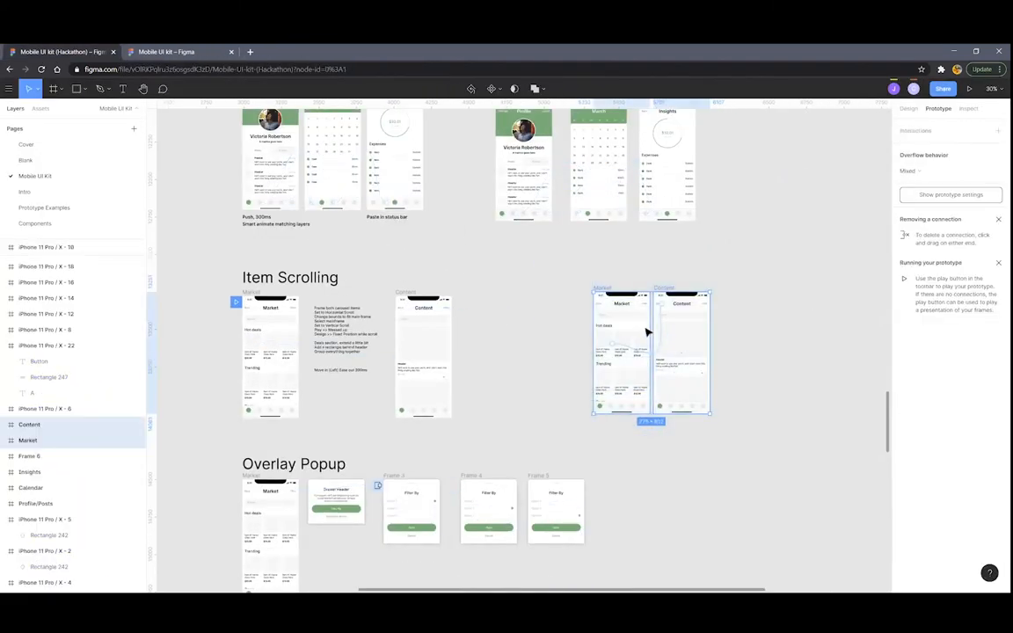
key(Delete)
scroll(532, 308, down, 3)
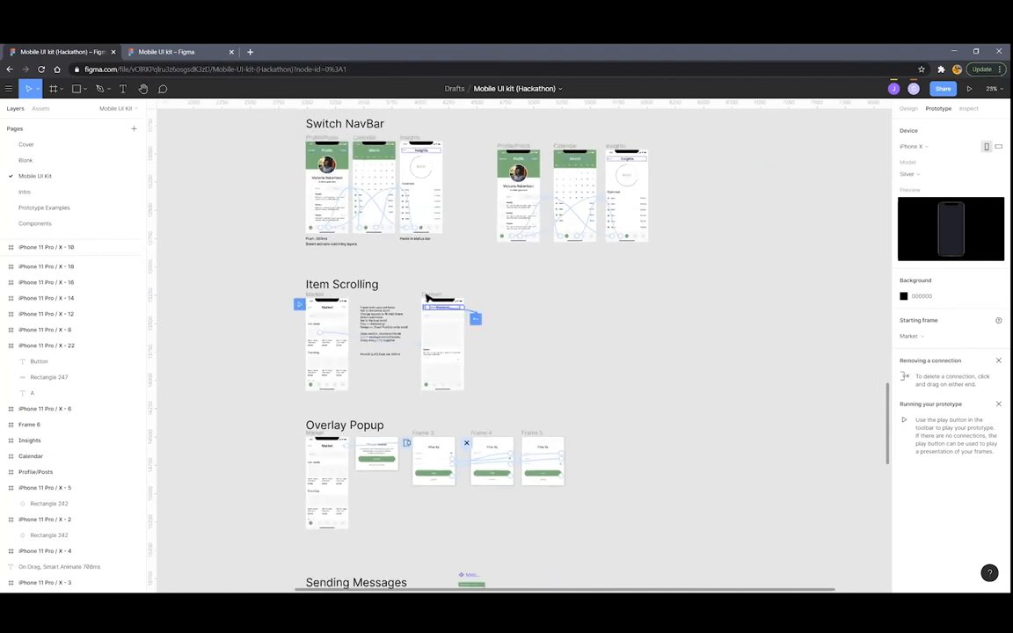
scroll(532, 307, down, 3)
scroll(590, 325, up, 10)
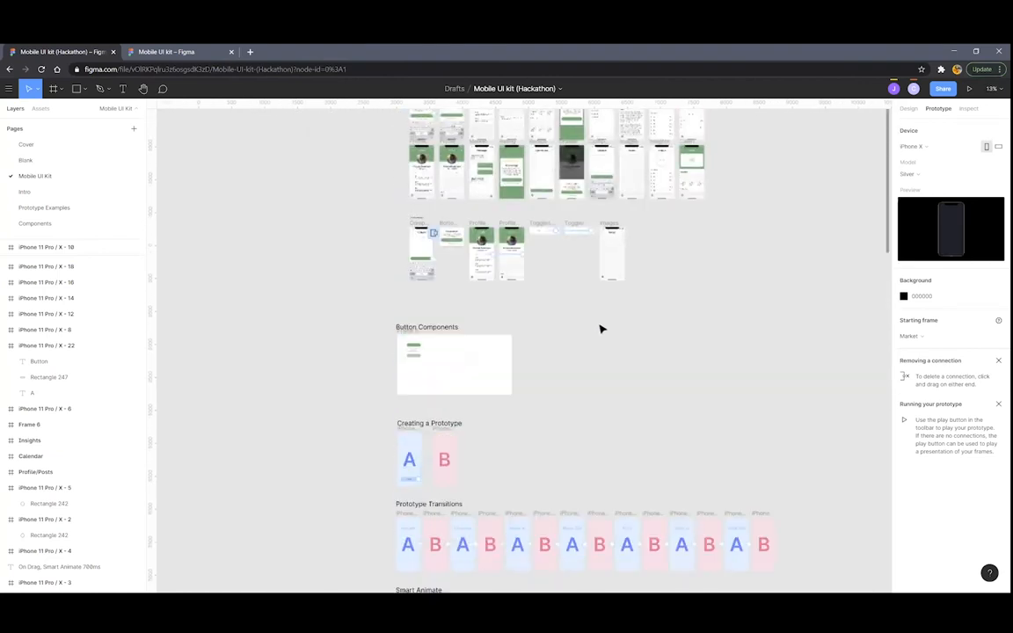
scroll(625, 380, up, 8)
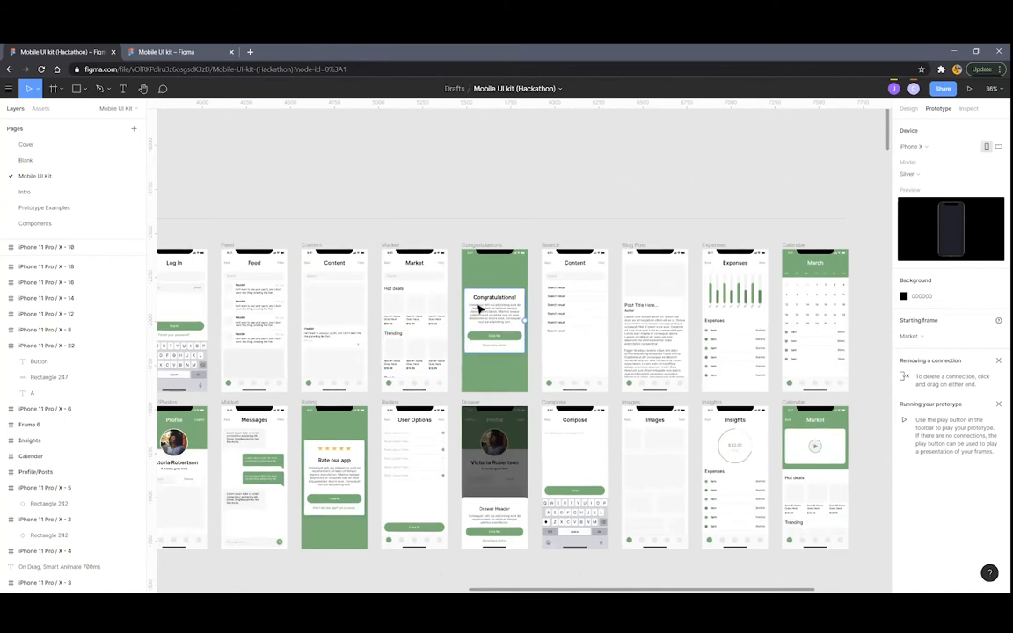
scroll(503, 263, left, 2)
Copy the Market screen from the grid and paste it into Item Scrolling
scroll(457, 241, up, 1)
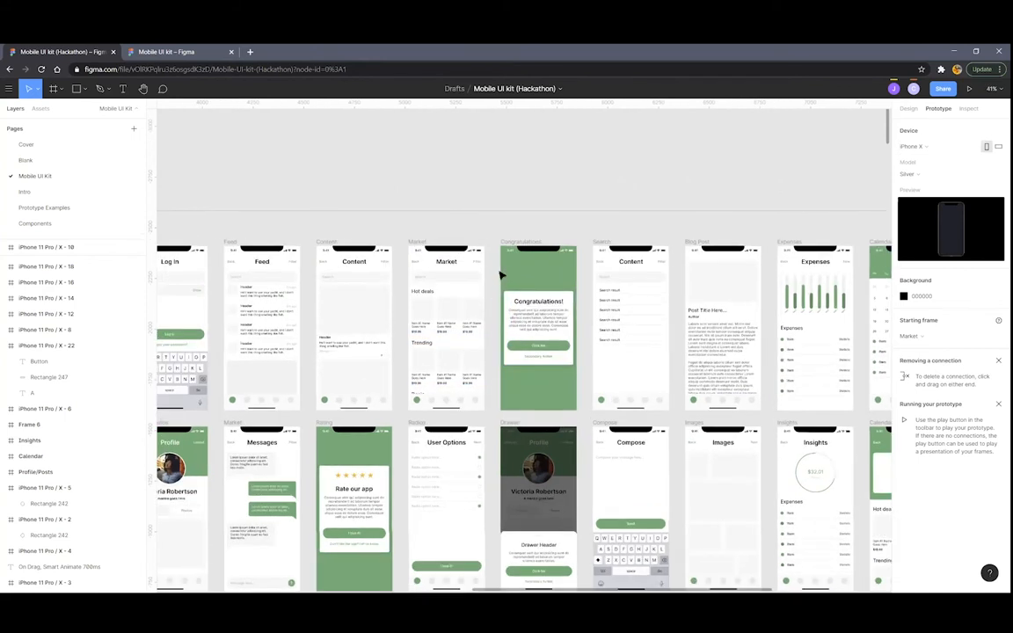
scroll(528, 308, left, 2)
click(506, 285)
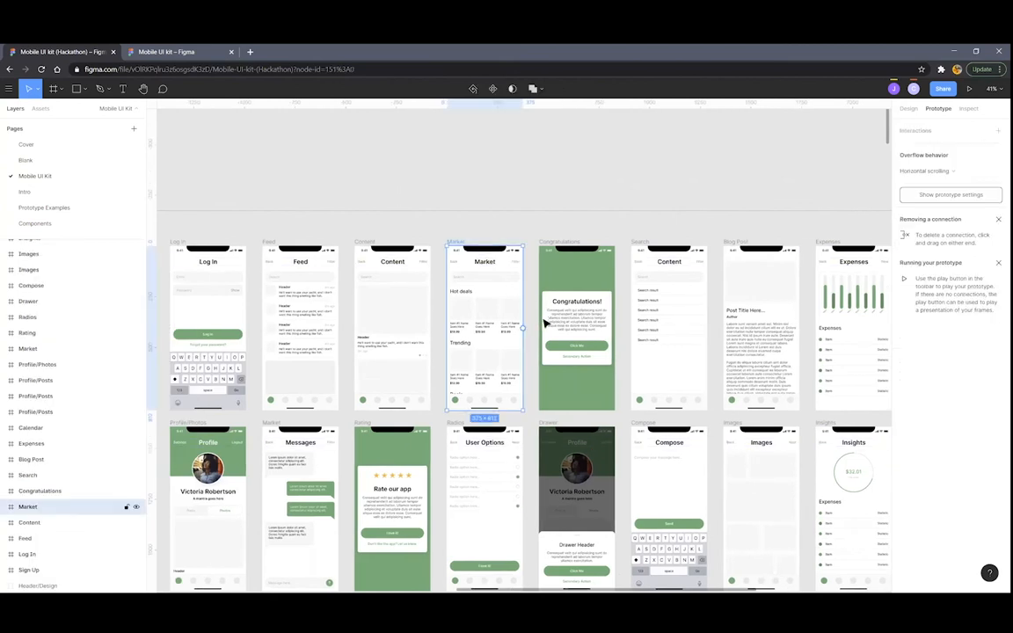
scroll(503, 274, down, 3)
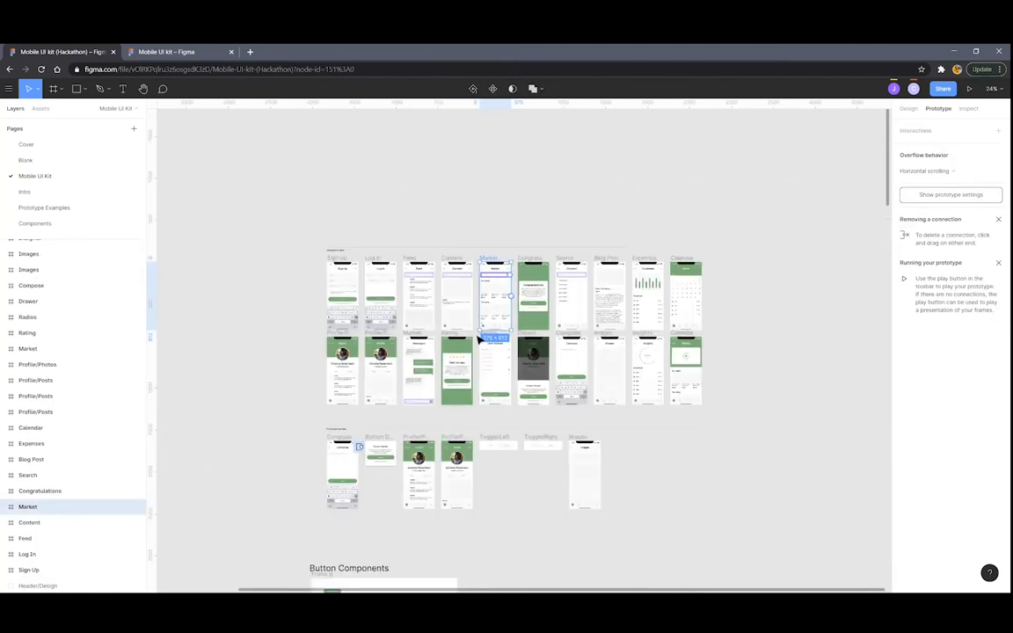
scroll(477, 339, down, 15)
ctrl+scroll(477, 340, up, 3)
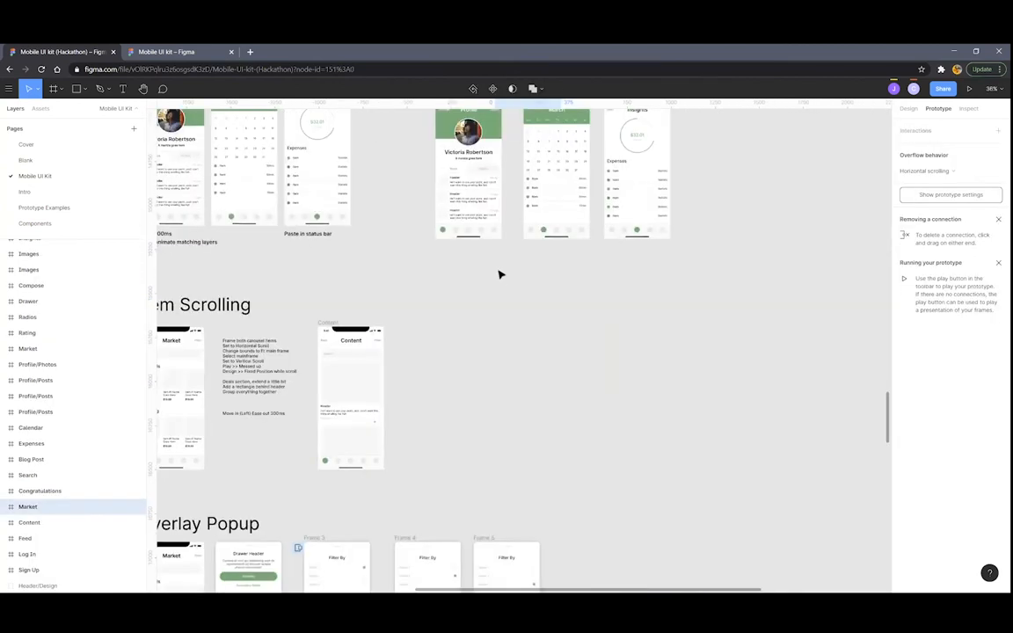
key(ctrl+v)
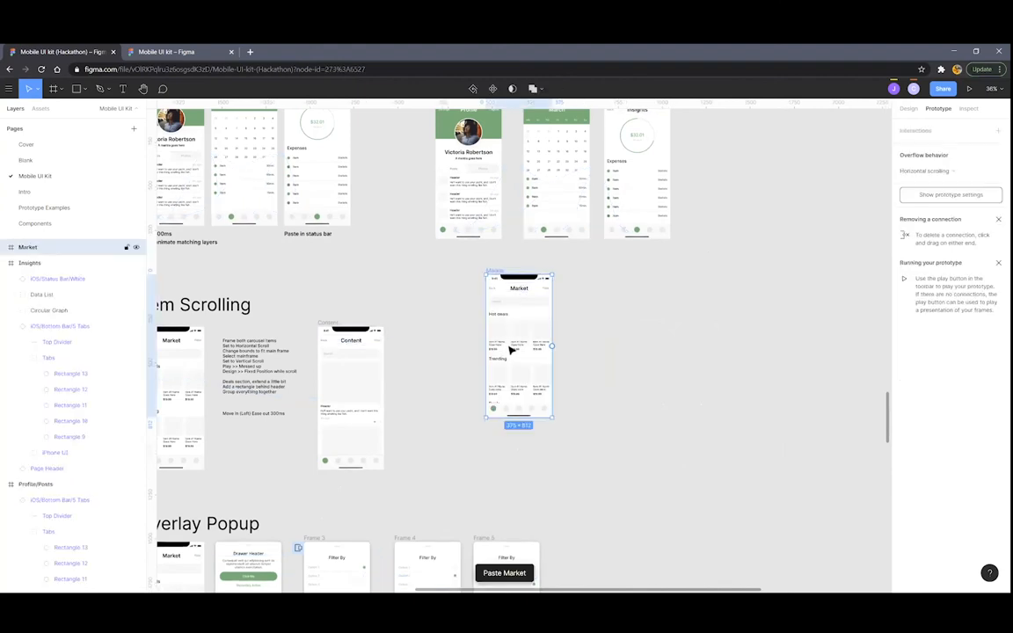
Select the Content screen in the screen grid
ctrl+scroll(560, 323, down, 5)
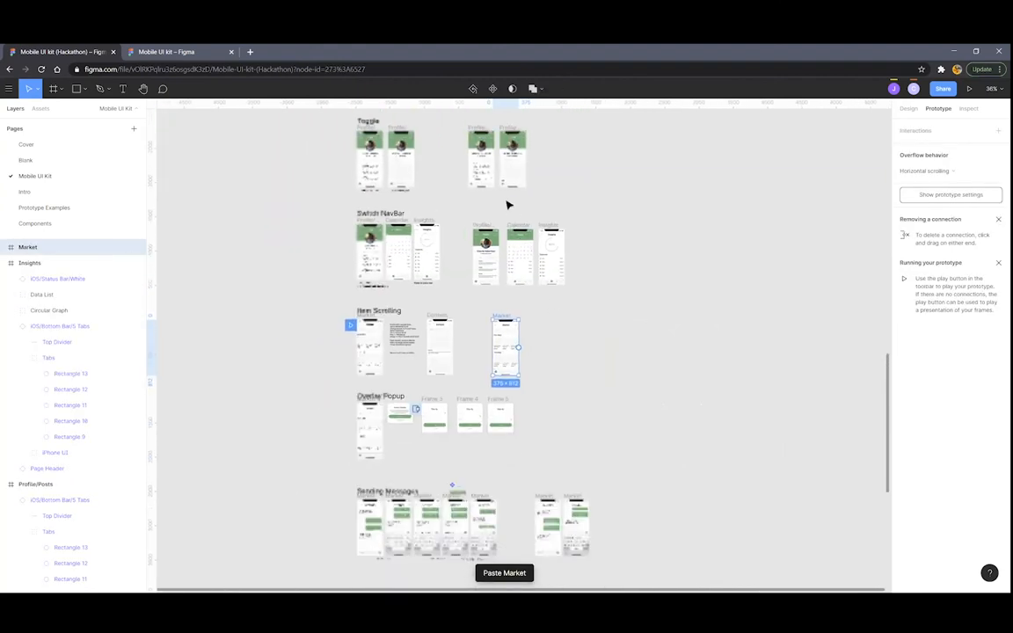
ctrl+scroll(492, 176, up, 5)
scroll(475, 150, up, 6)
scroll(563, 369, up, 3)
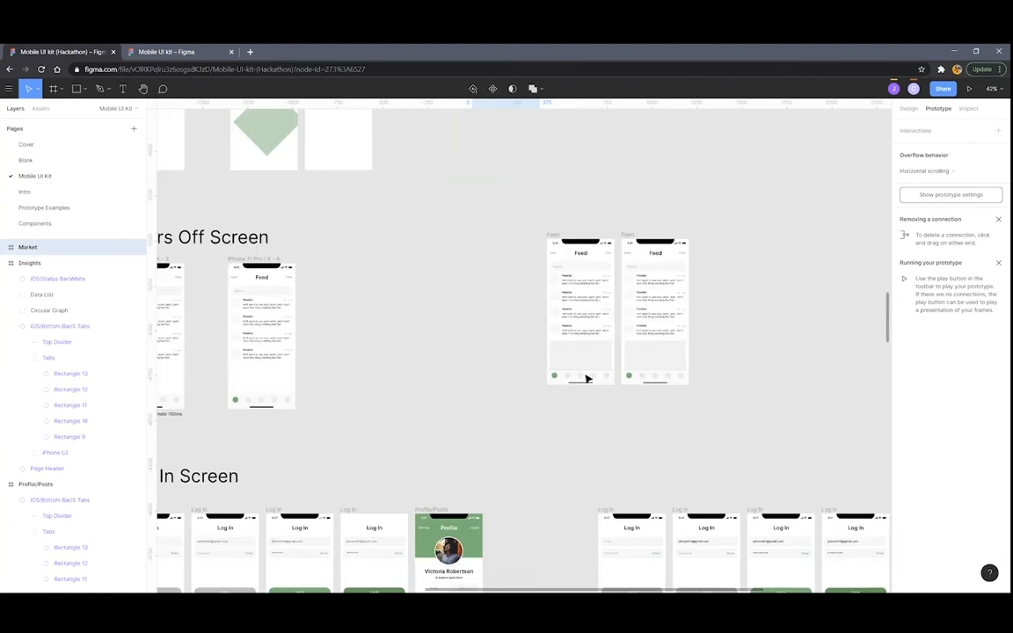
ctrl+scroll(601, 371, down, 6)
scroll(605, 368, up, 4)
scroll(605, 350, up, 4)
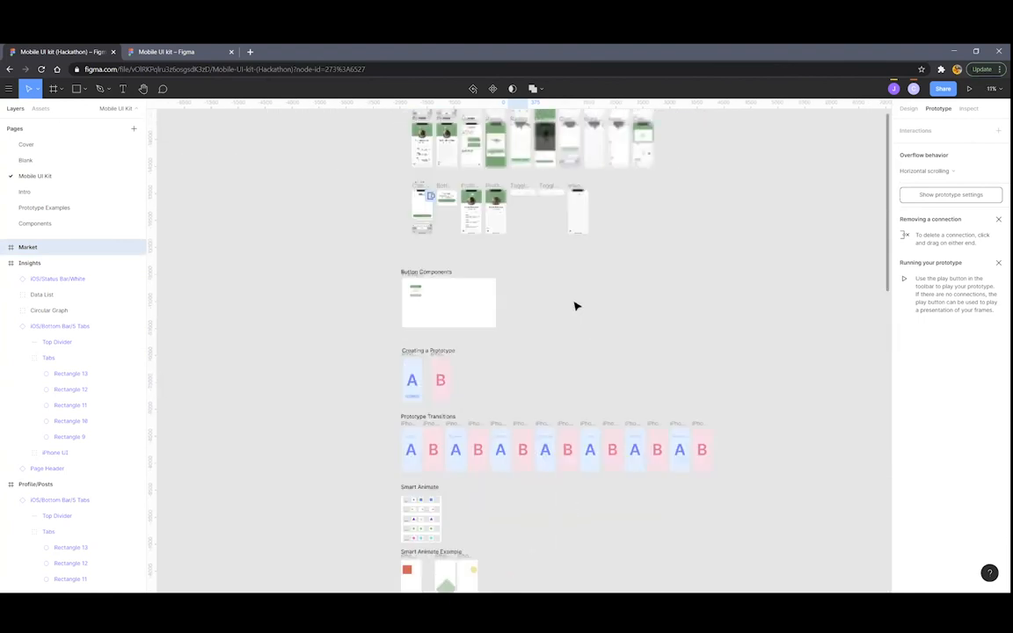
ctrl+scroll(574, 303, up, 6)
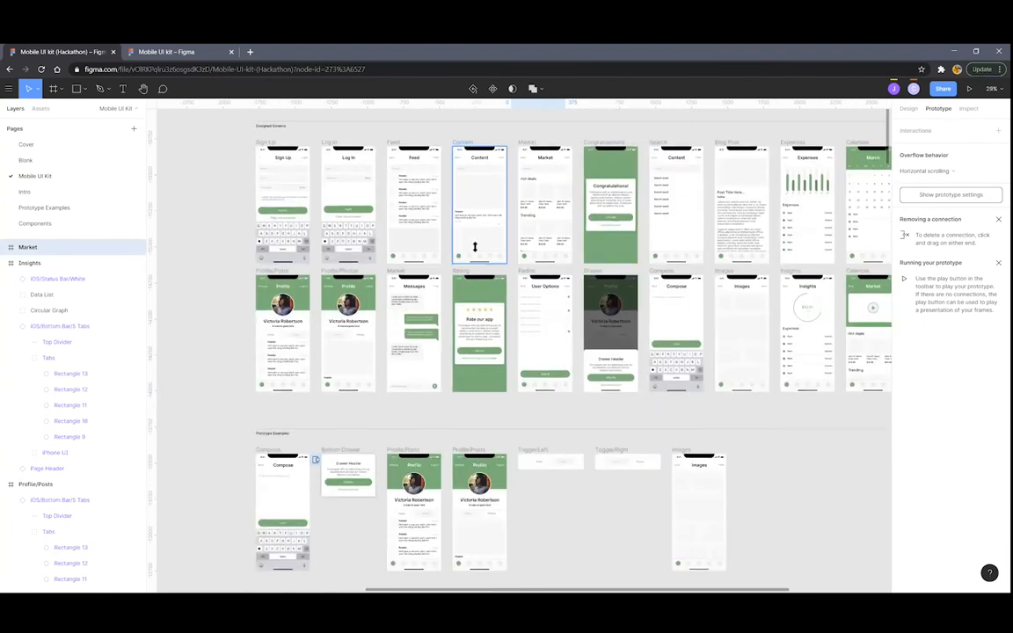
click(493, 251)
ctrl+scroll(493, 251, down, 1)
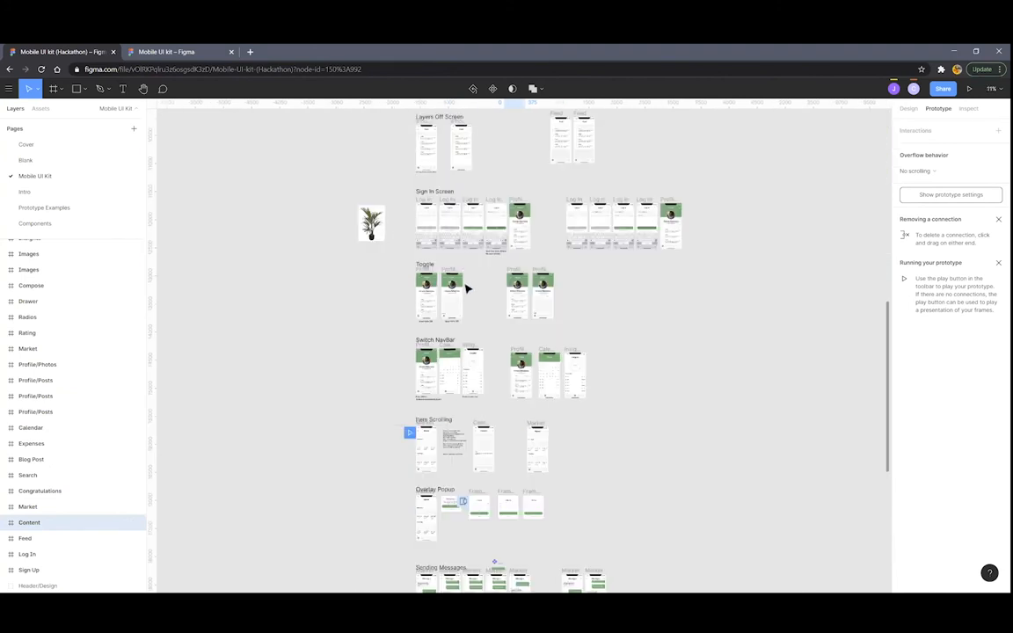
Duplicate the Hot deals Frame 1 item row as a trial, delete the copy, and reselect Frame 1
scroll(468, 288, down, 2)
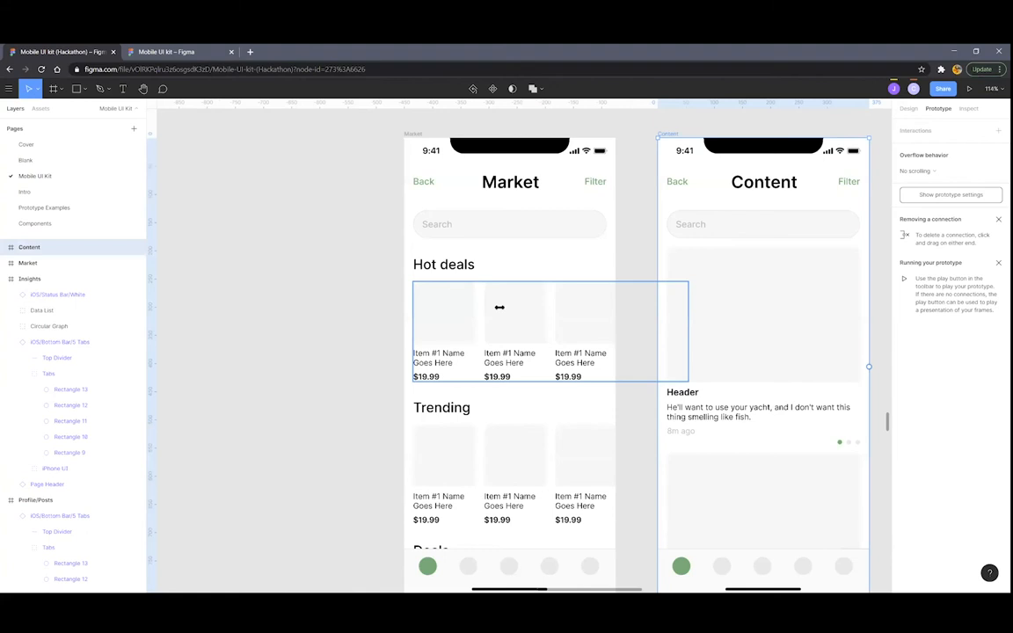
ctrl+scroll(499, 307, down, 5)
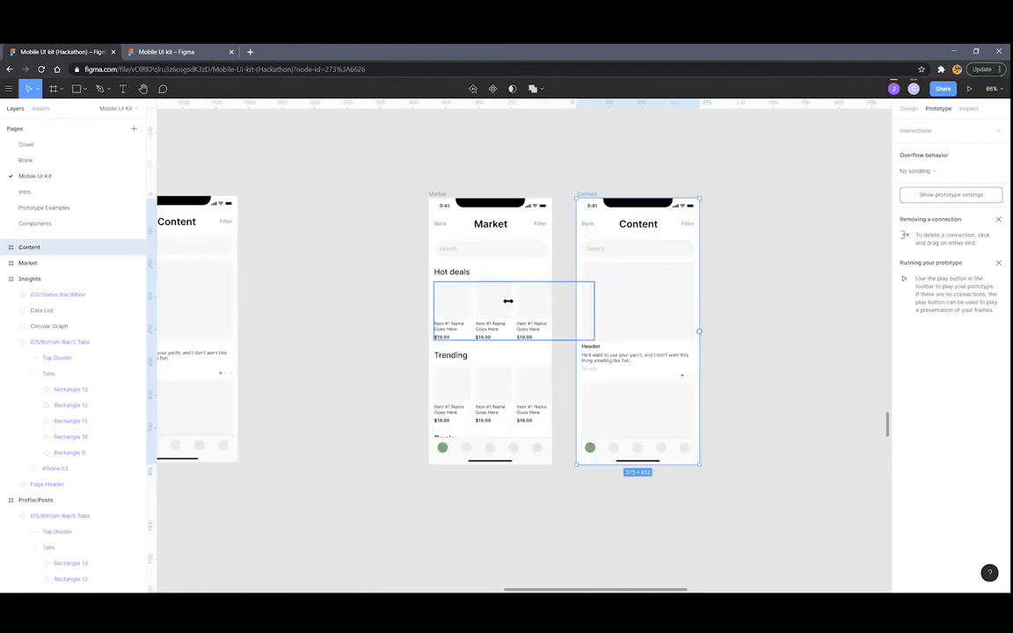
click(508, 299)
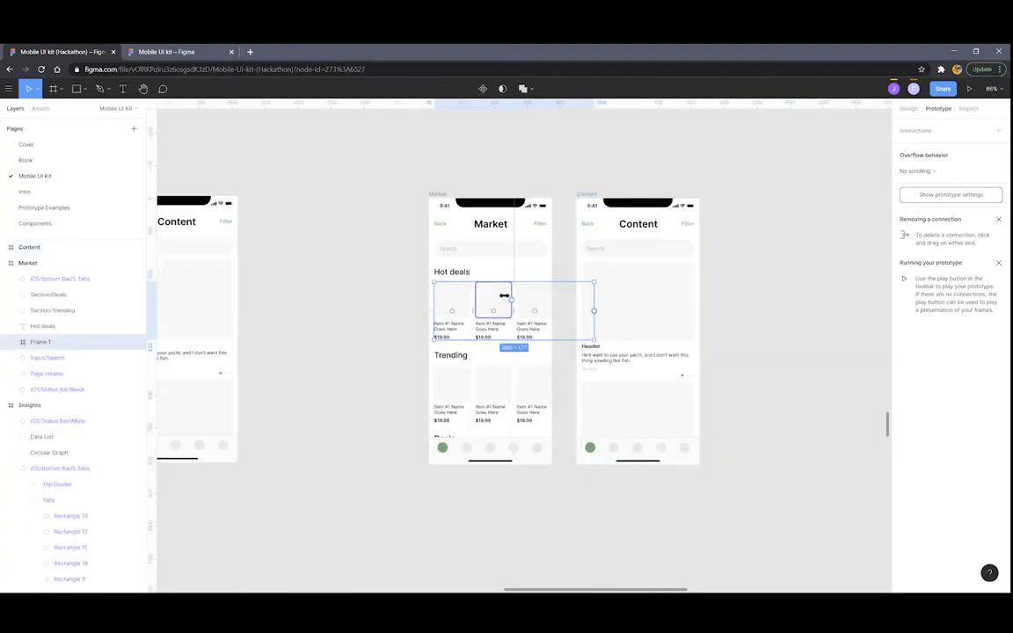
key(ctrl+d)
drag(326, 272, 378, 275)
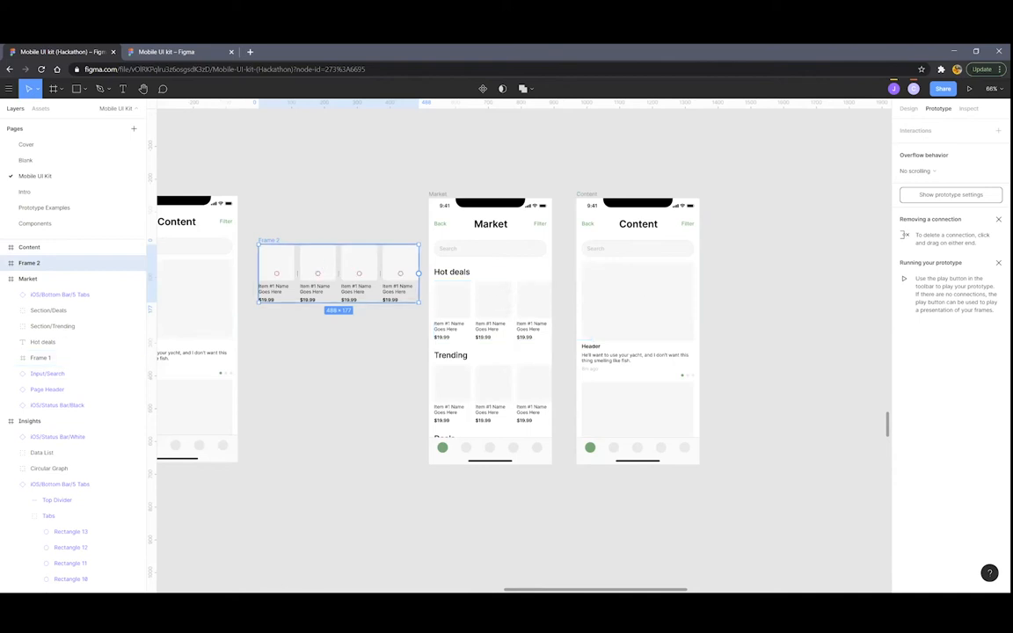
key(Delete)
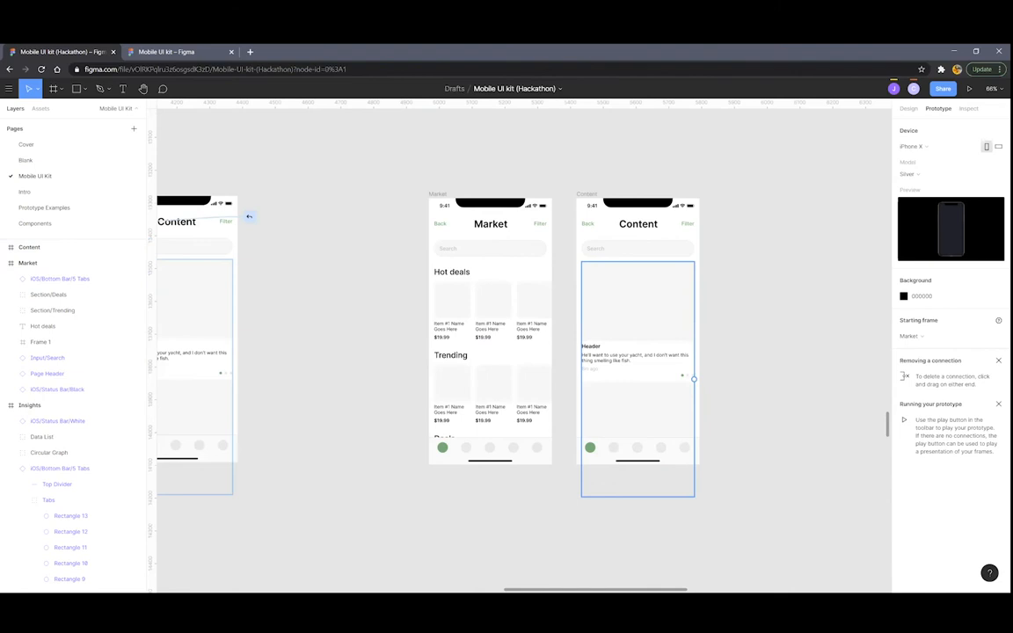
click(493, 390)
click(566, 296)
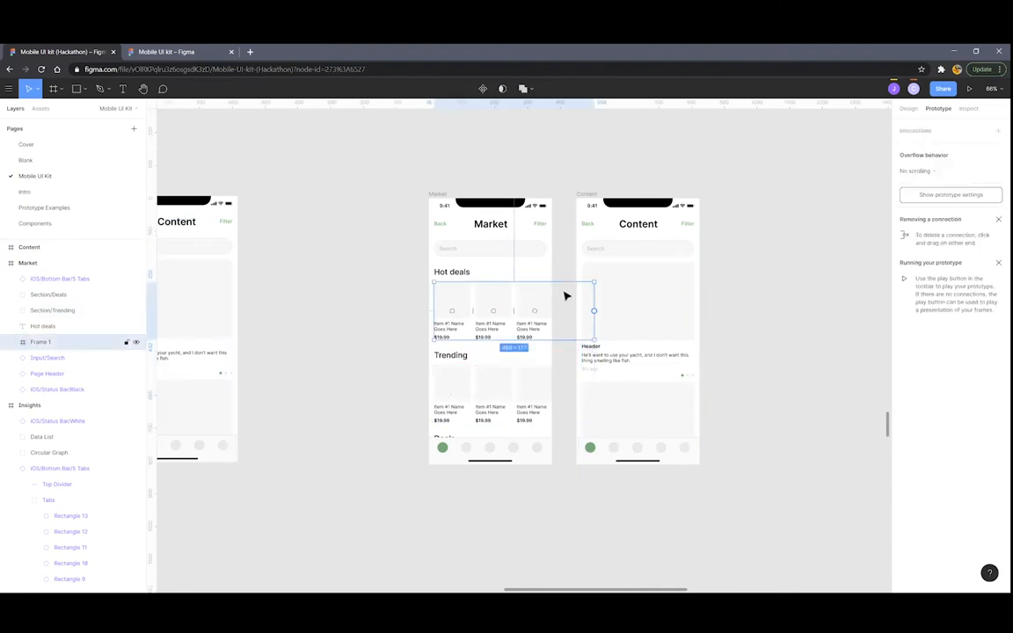
Group the four Trending Market Block cards and wrap them in a new frame, Frame 7
scroll(534, 311, up, 5)
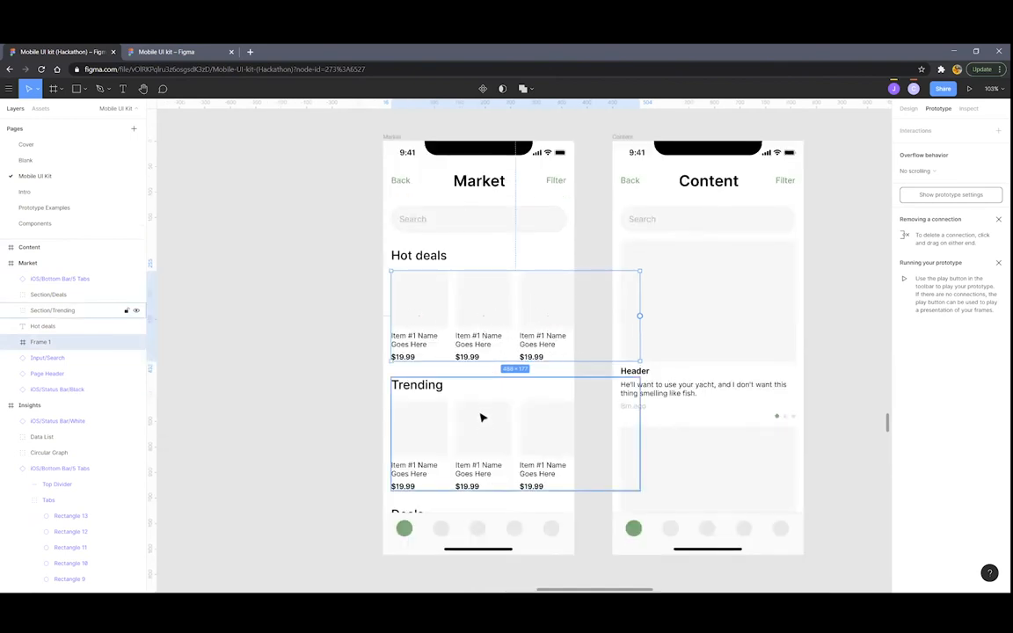
click(387, 380)
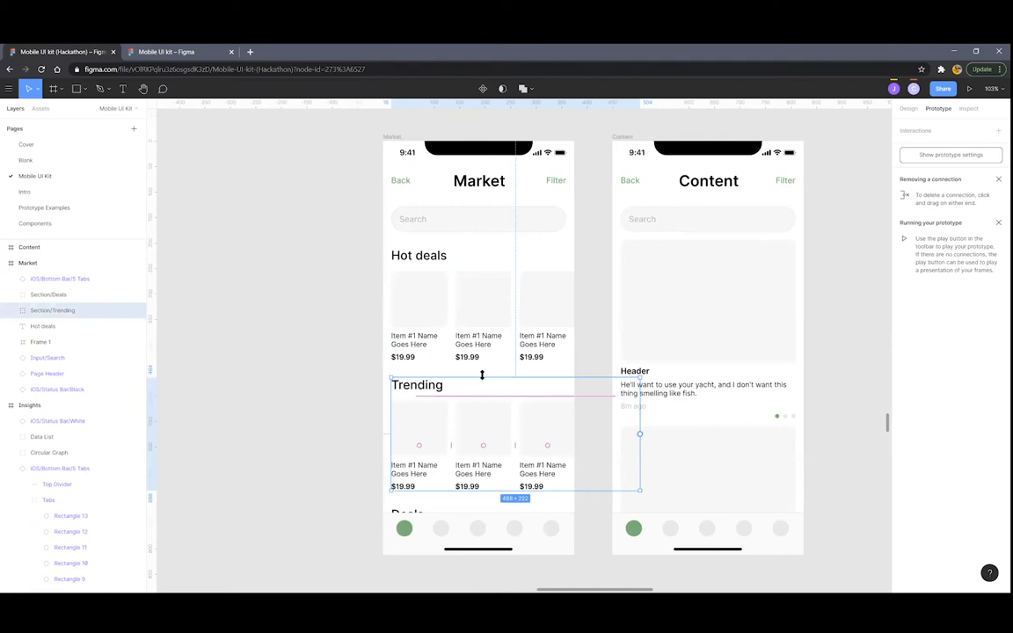
double_click(494, 423)
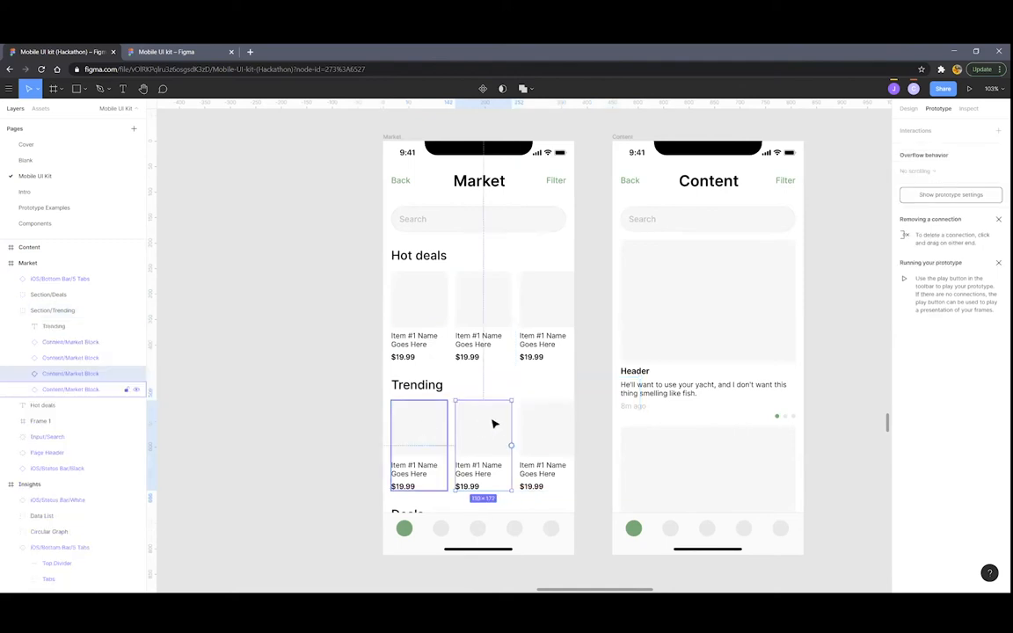
shift+click(555, 425)
shift+click(398, 403)
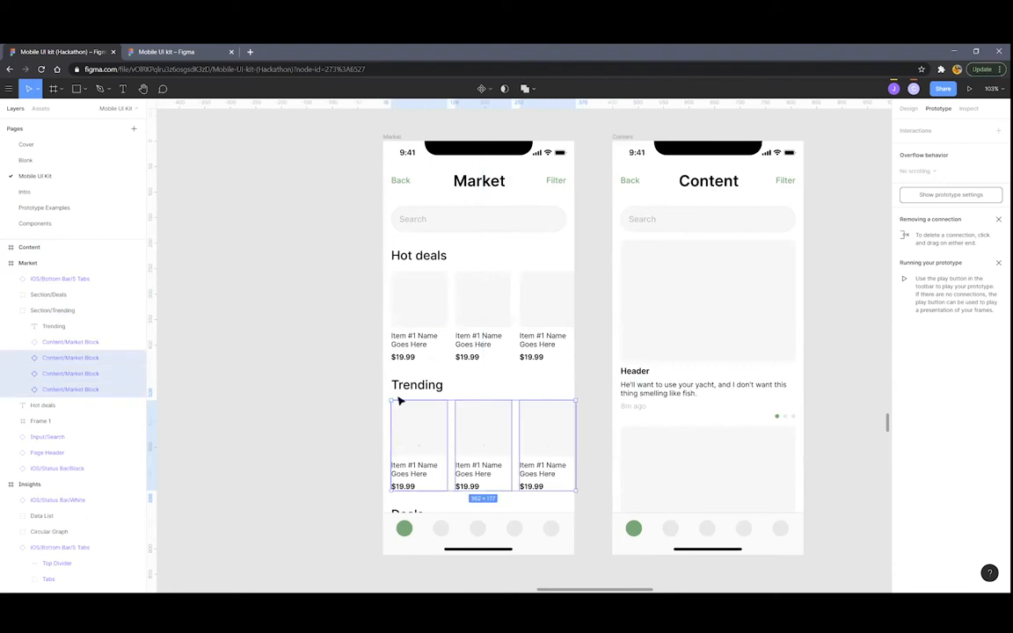
click(86, 345)
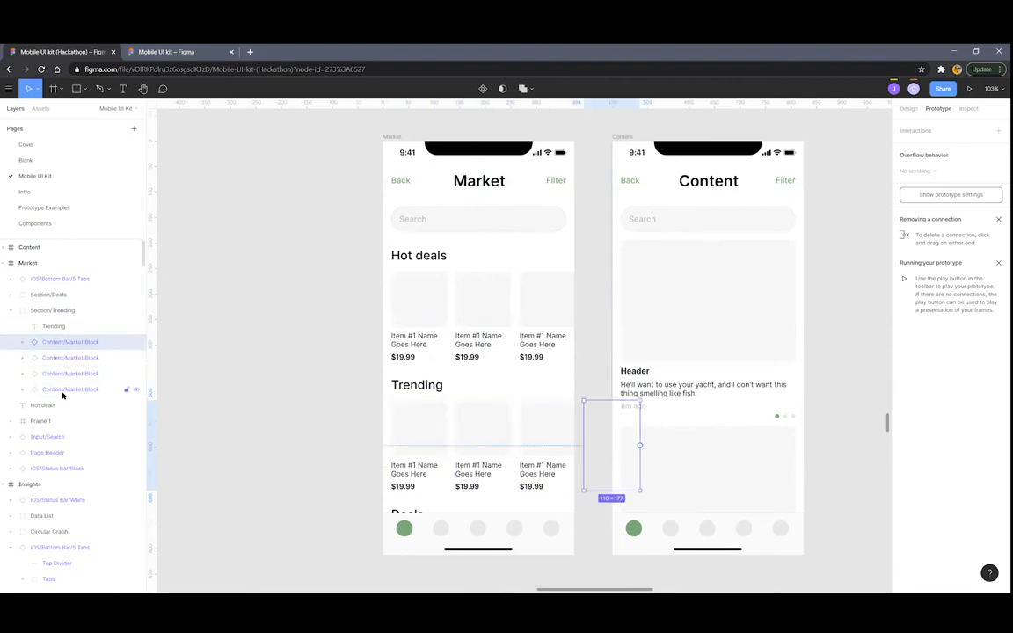
shift+click(62, 389)
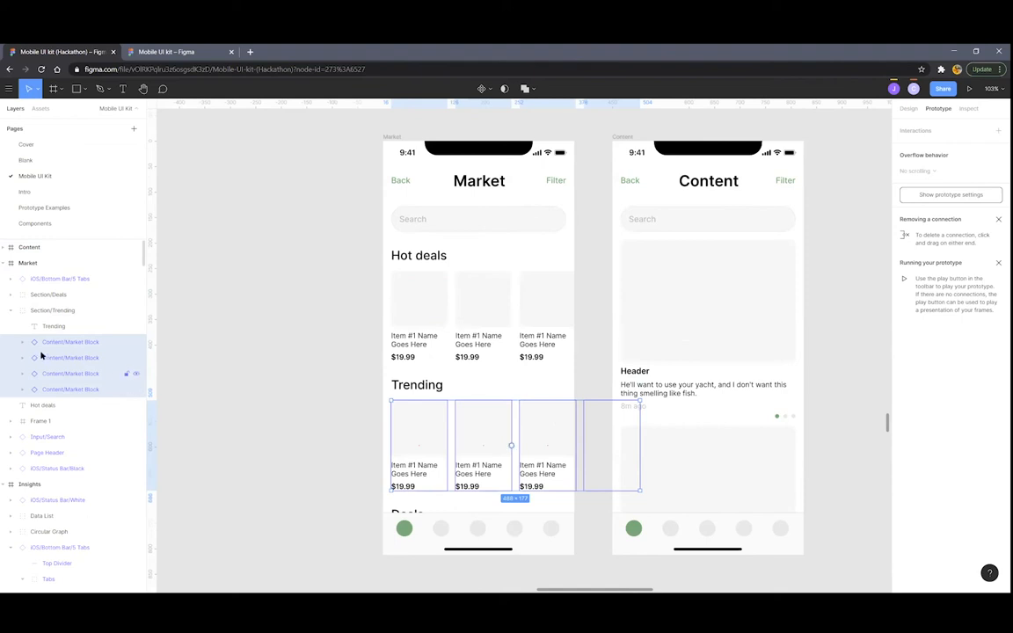
key(ctrl+g)
mouse_move(486, 436)
mouse_down()
mouse_move(357, 450)
mouse_move(401, 458)
mouse_move(491, 440)
mouse_move(481, 429)
mouse_up()
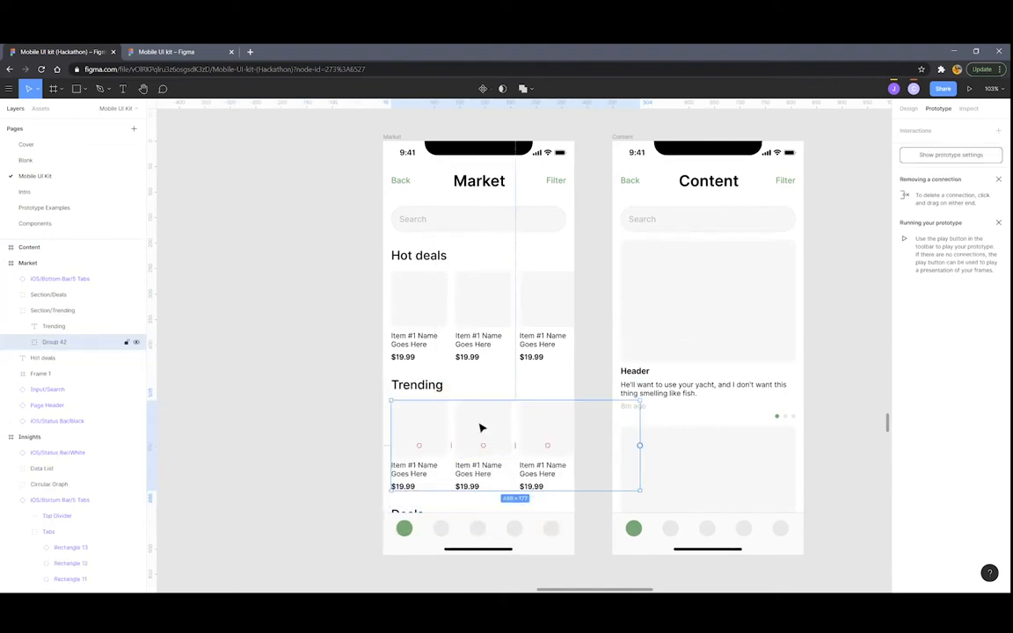
right_click(481, 421)
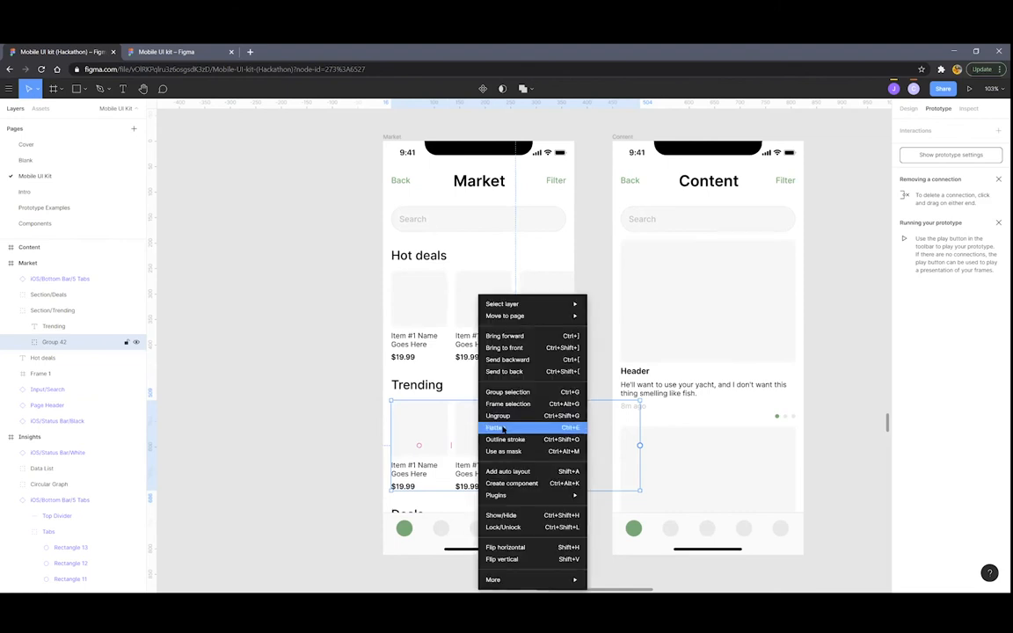
click(517, 405)
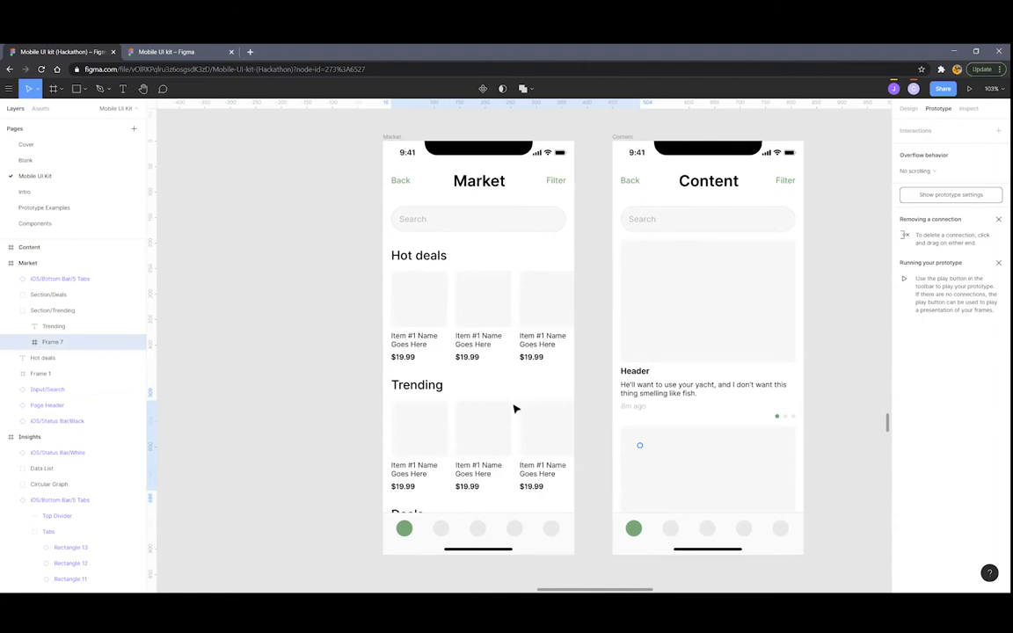
Move the Trending heading layer out, above Section/Trending in the Layers panel
click(54, 328)
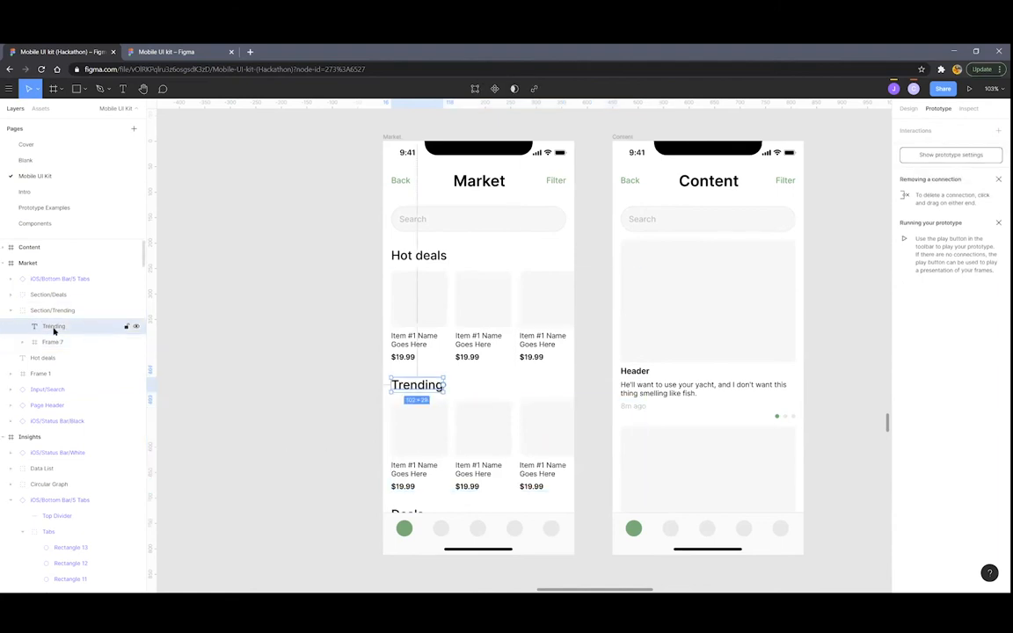
drag(62, 331, 45, 302)
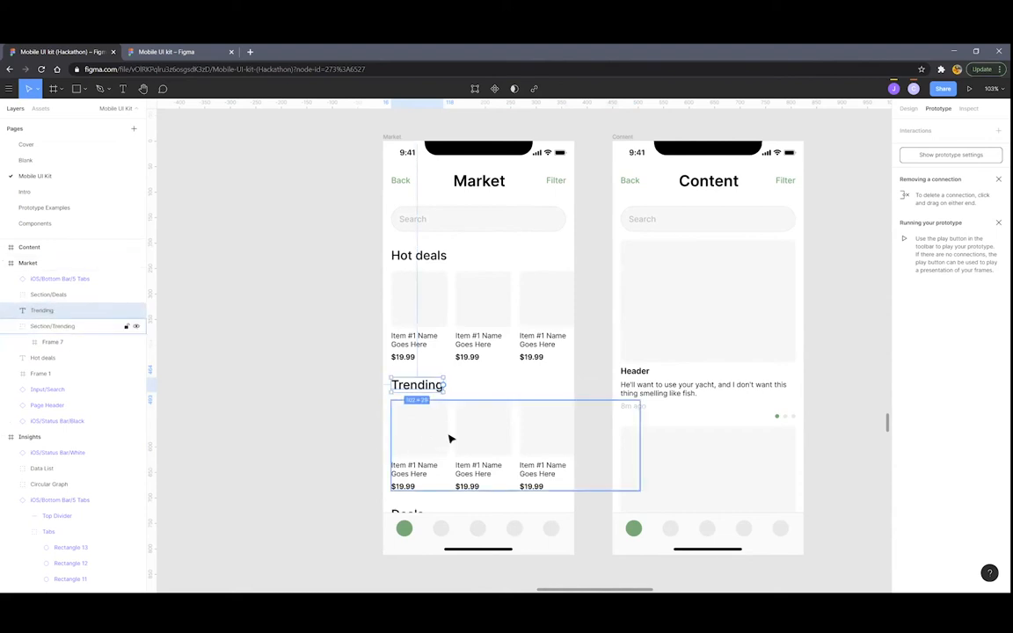
click(319, 409)
scroll(305, 387, down, 4)
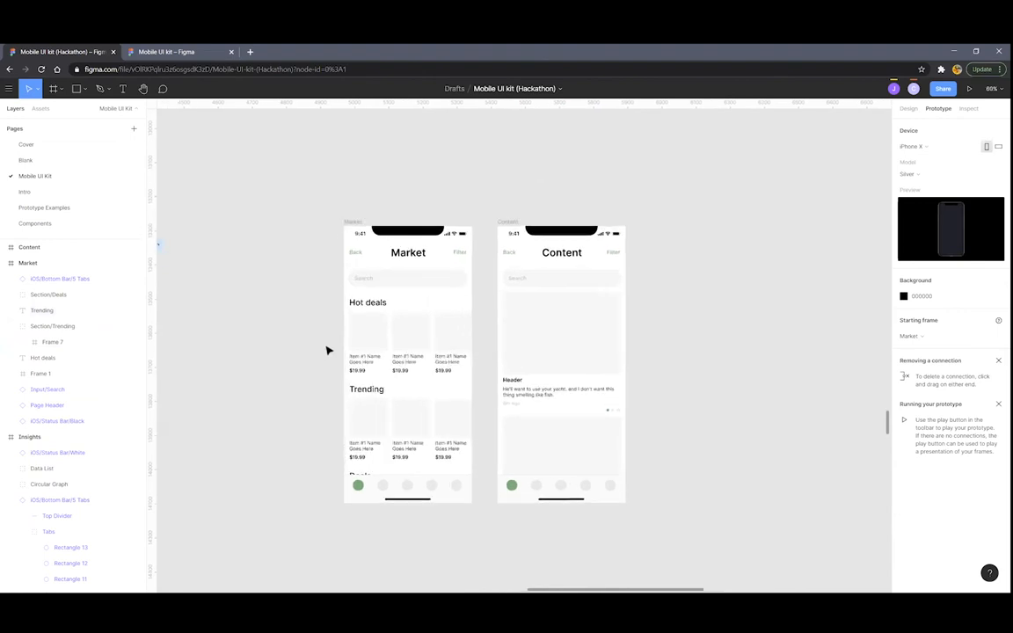
Switch the Market frame's prototype overflow behavior from Horizontal to Vertical scrolling
click(355, 223)
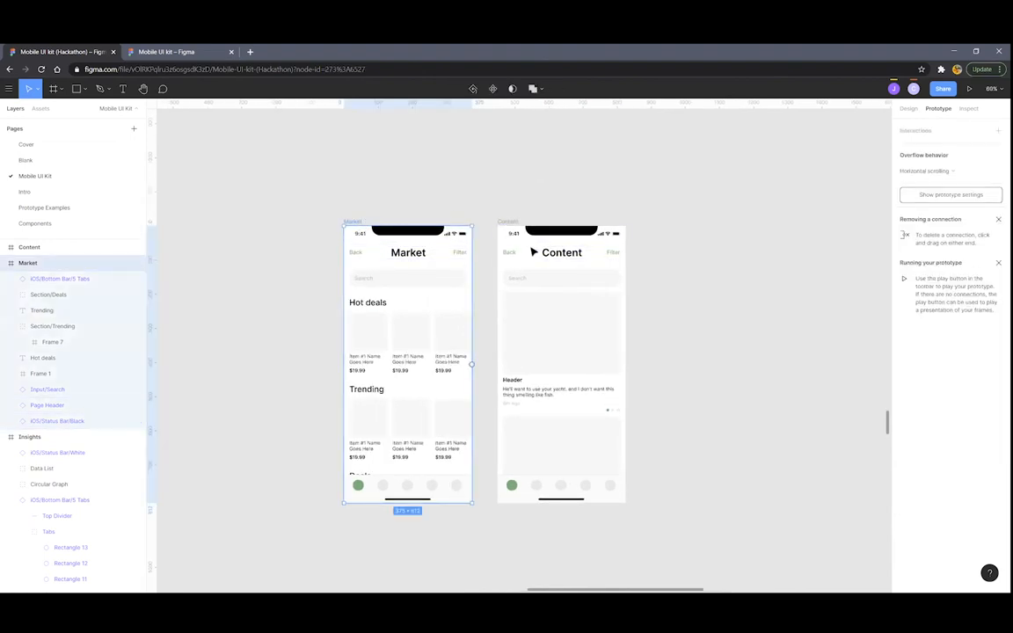
click(941, 169)
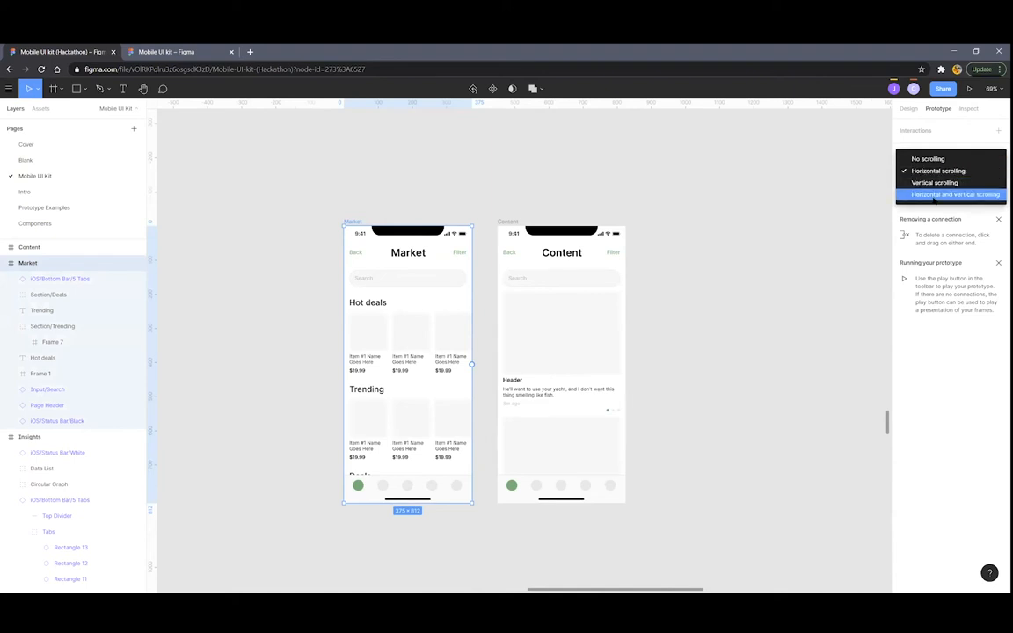
click(970, 142)
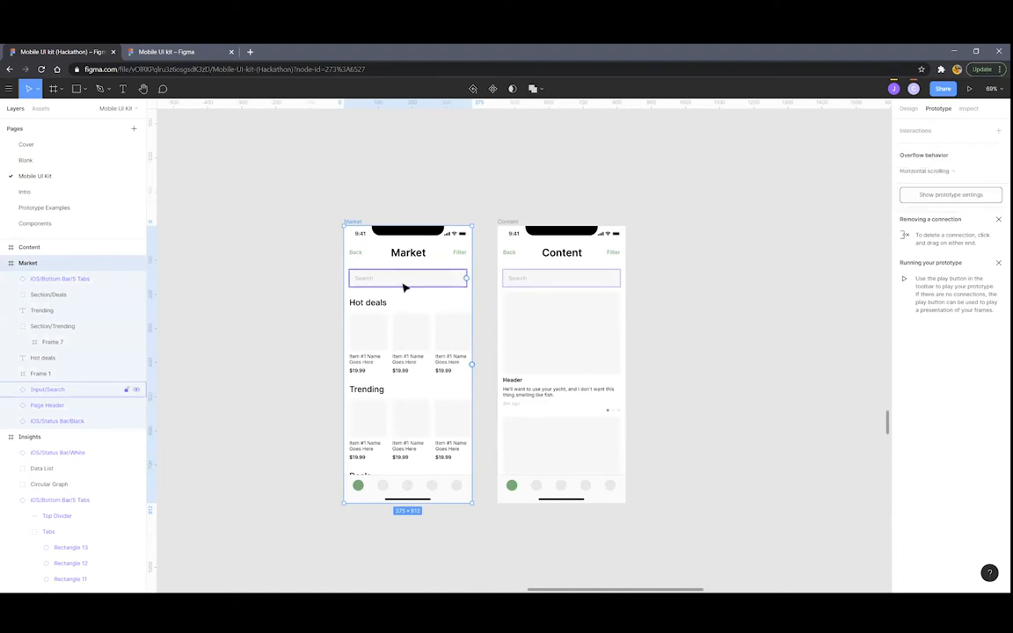
scroll(404, 287, up, 5)
scroll(355, 241, down, 3)
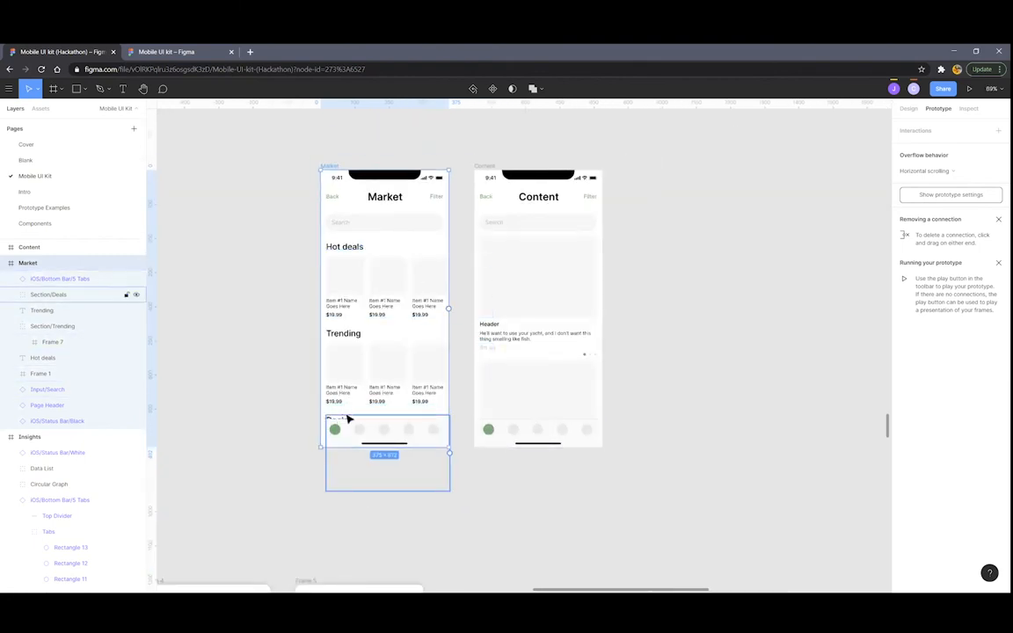
click(945, 175)
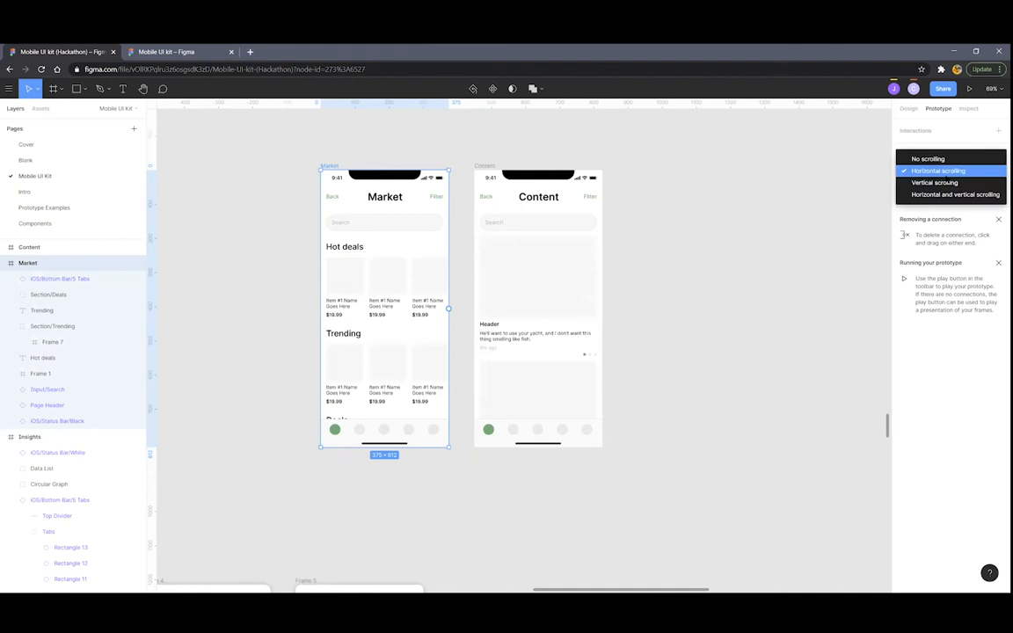
click(919, 181)
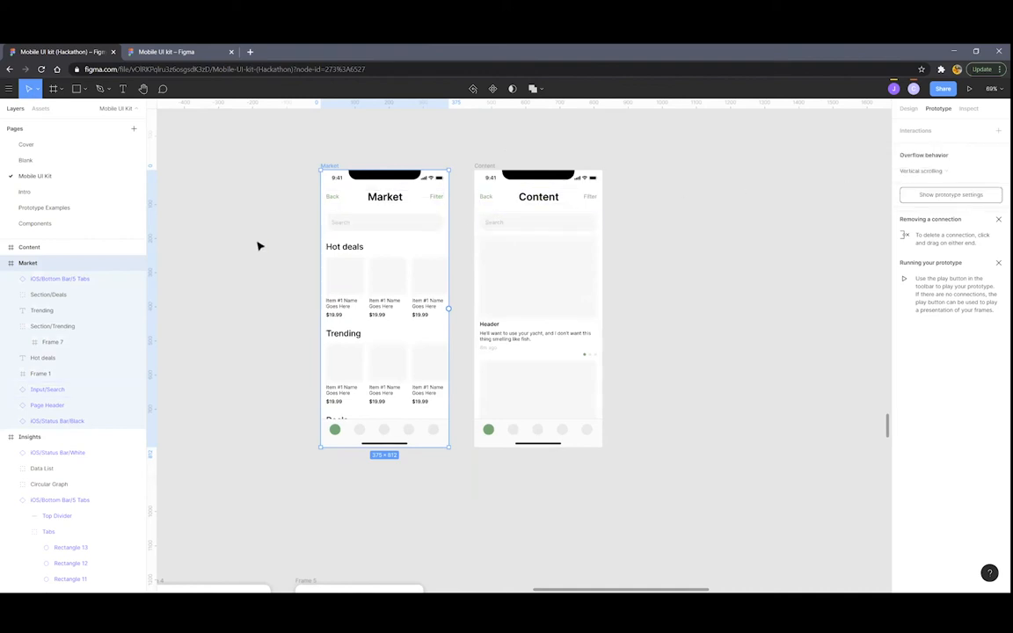
scroll(261, 245, up, 5)
Change Frame 1, the Hot deals card row, from No scrolling to Horizontal scrolling
click(481, 305)
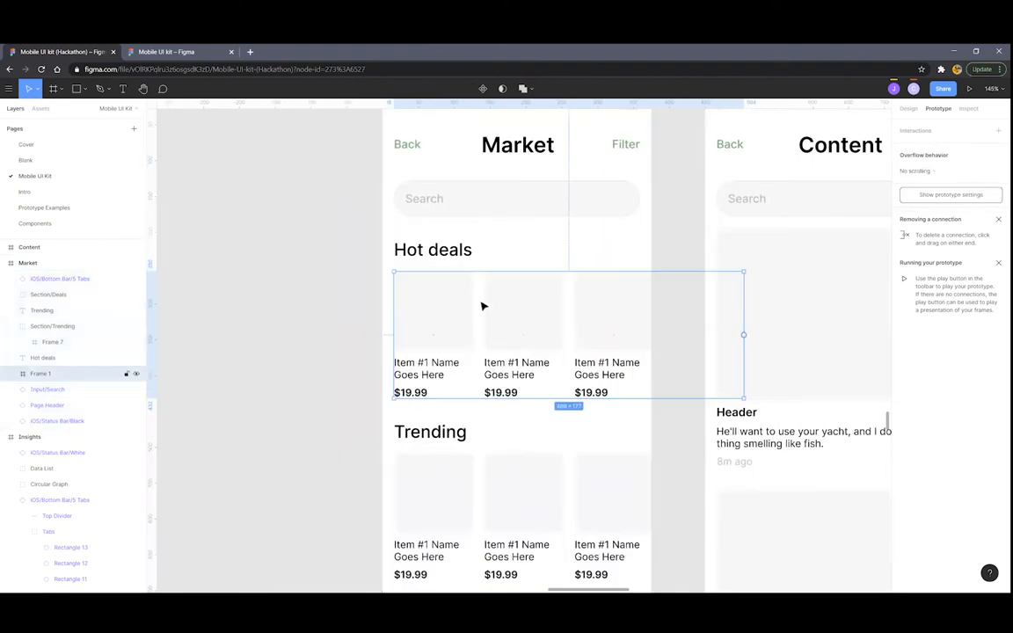
scroll(514, 300, down, 1)
scroll(514, 299, down, 3)
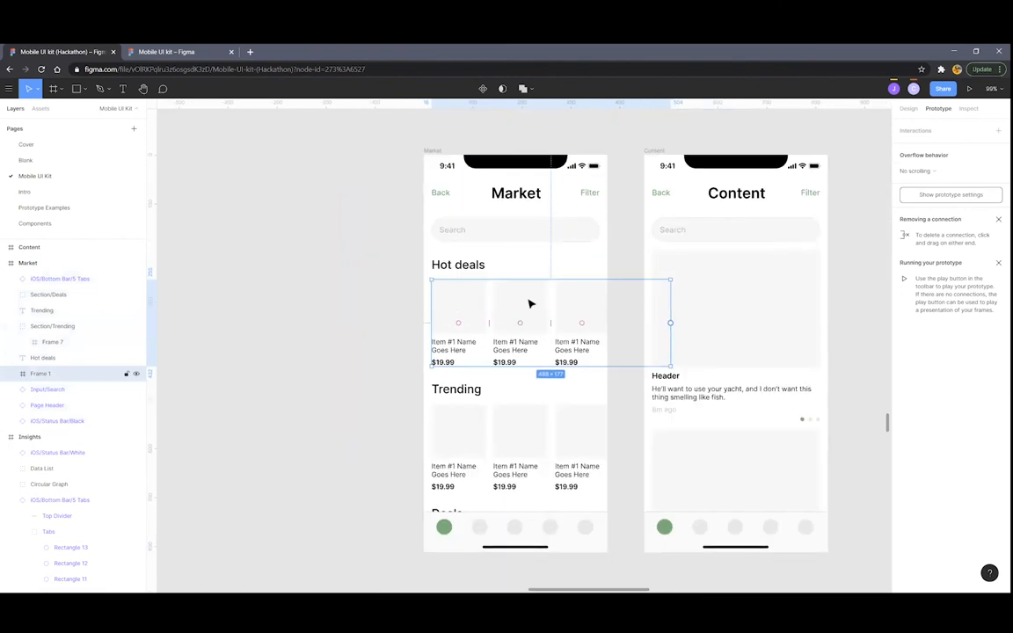
click(911, 173)
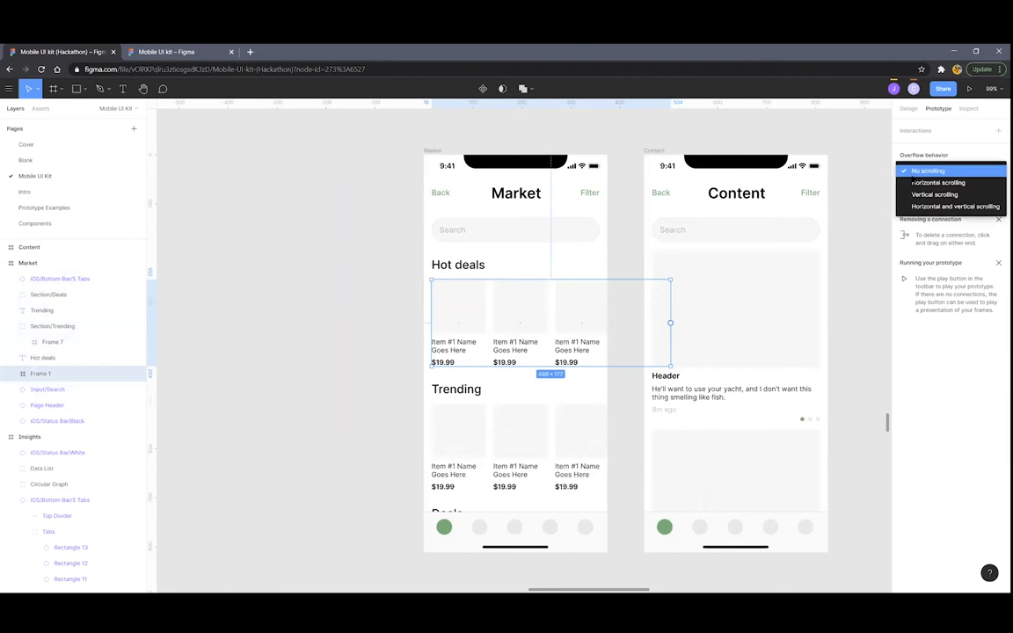
click(923, 182)
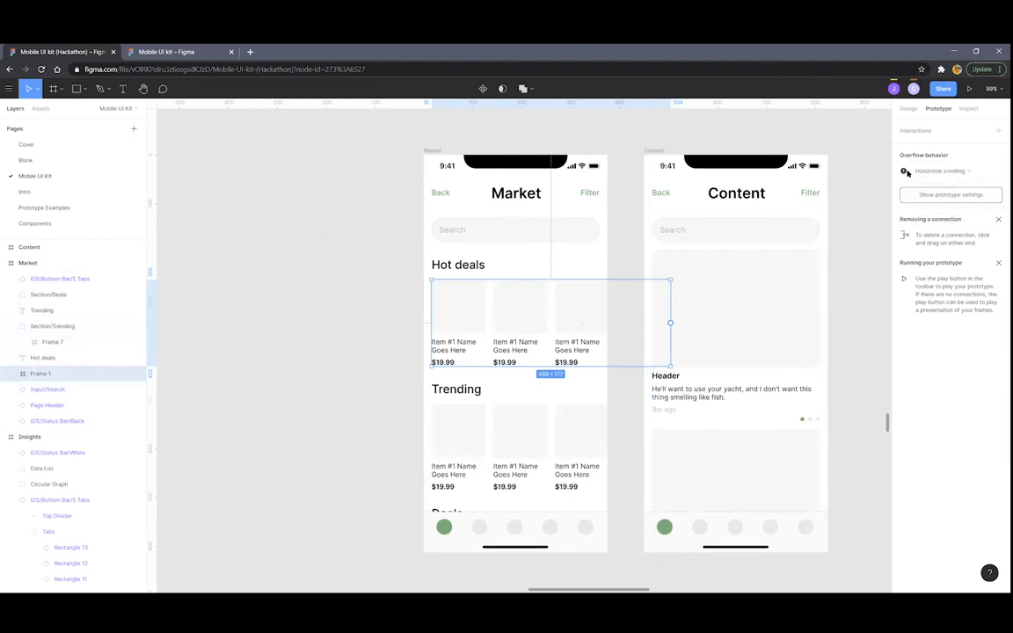
mouse_move(905, 174)
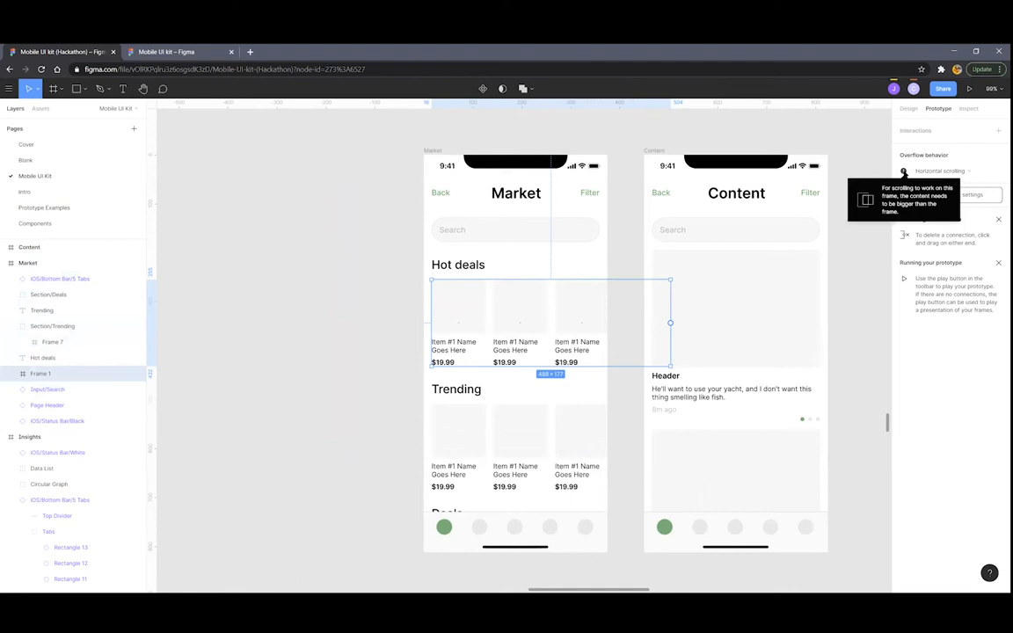
scroll(567, 255, up, 5)
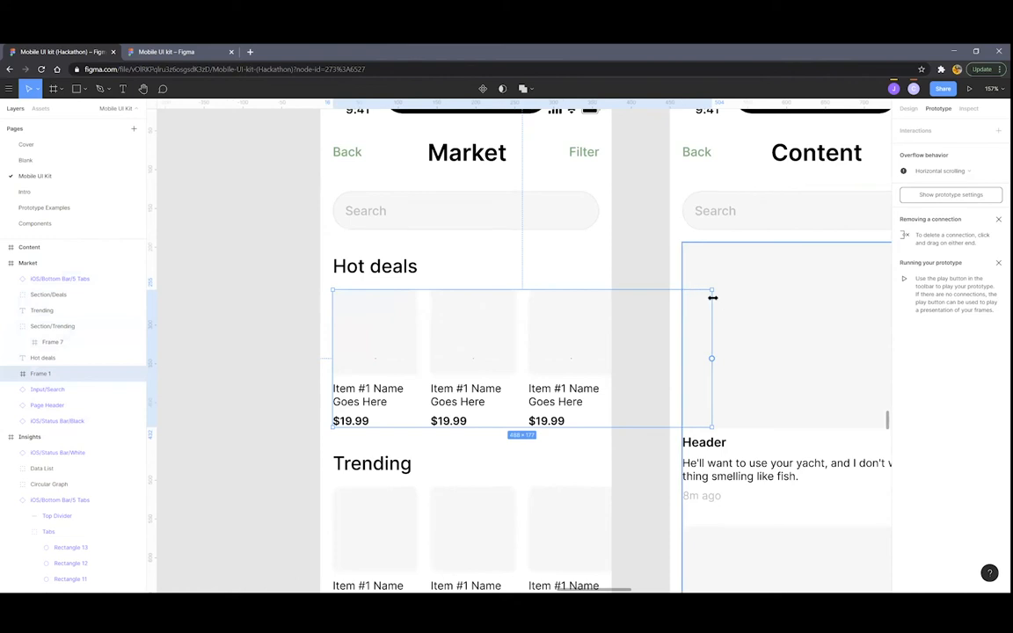
Narrow the Hot deals row, Frame 1, to 358×177 so it fits inside the Market frame
scroll(314, 159, up, 3)
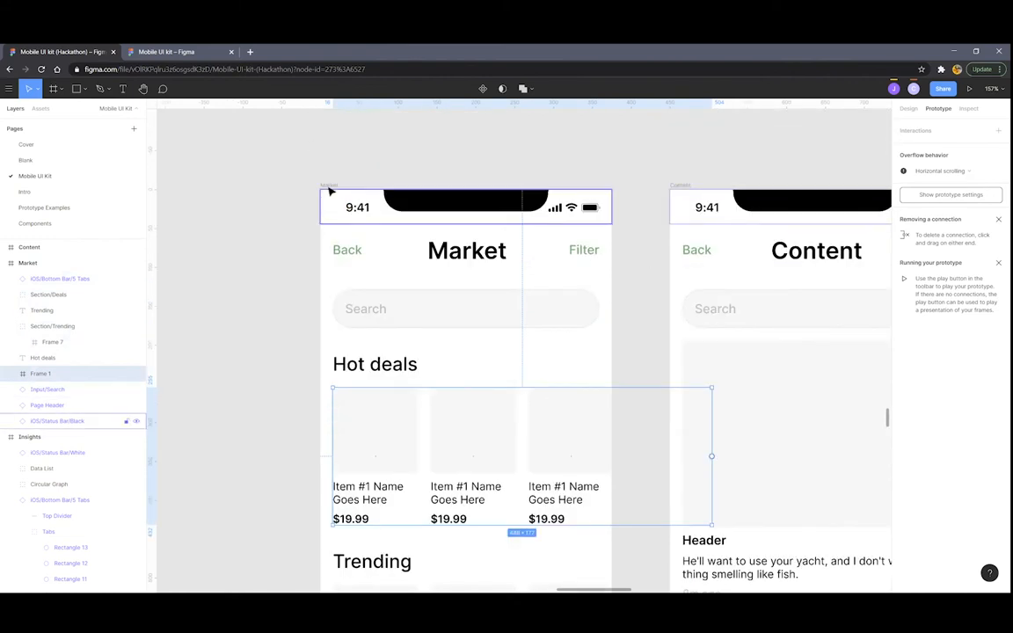
scroll(716, 387, down, 1)
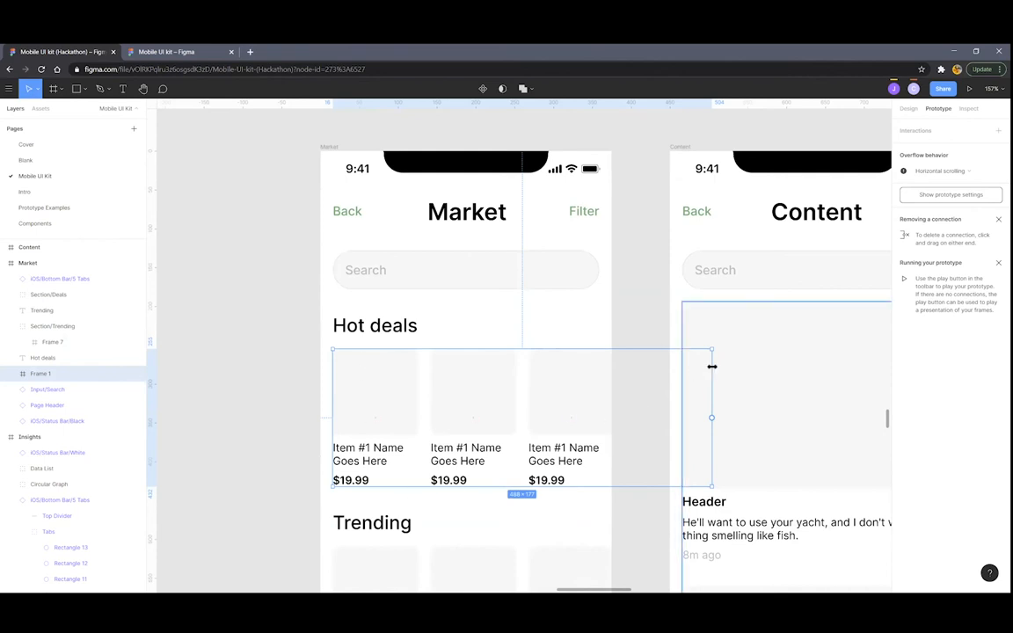
drag(711, 367, 611, 373)
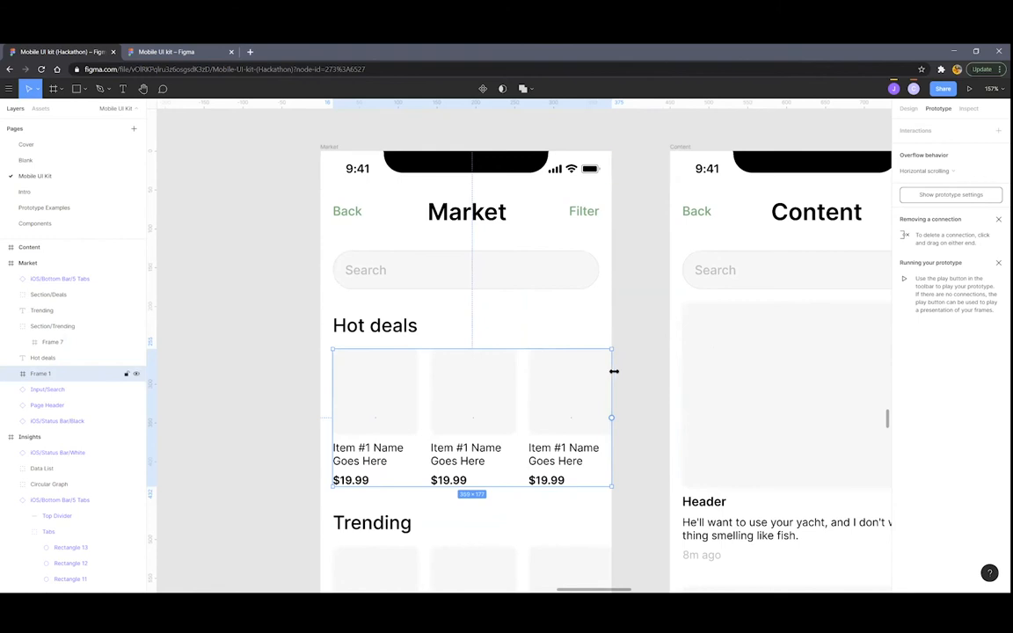
scroll(607, 356, up, 5)
scroll(594, 380, up, 1)
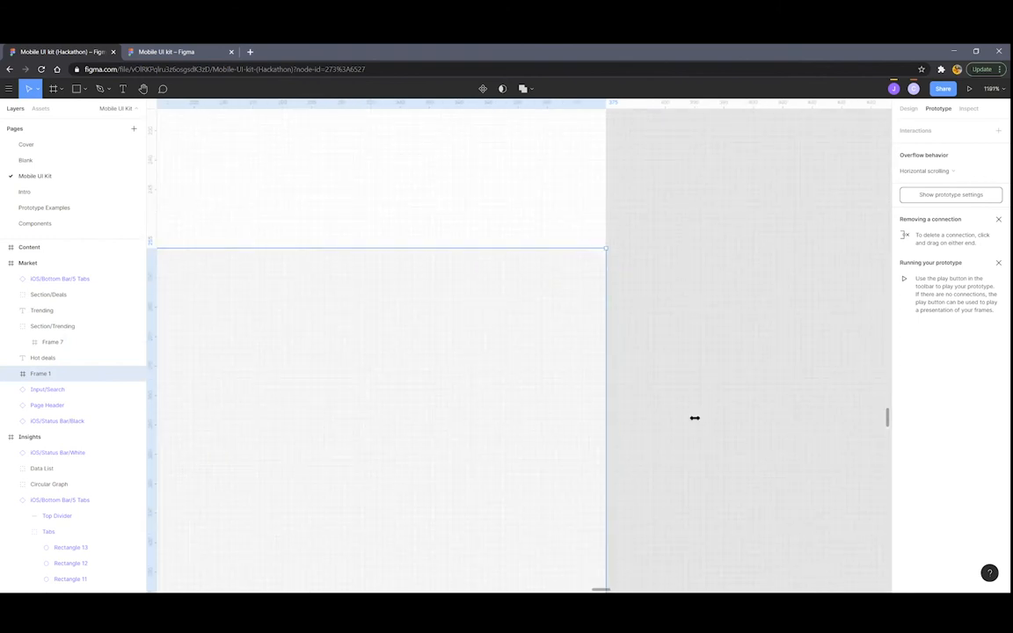
scroll(632, 421, down, 2)
scroll(601, 420, down, 3)
Clear the selection and start the prototype presentation of the Market screen
click(597, 397)
scroll(598, 397, down, 10)
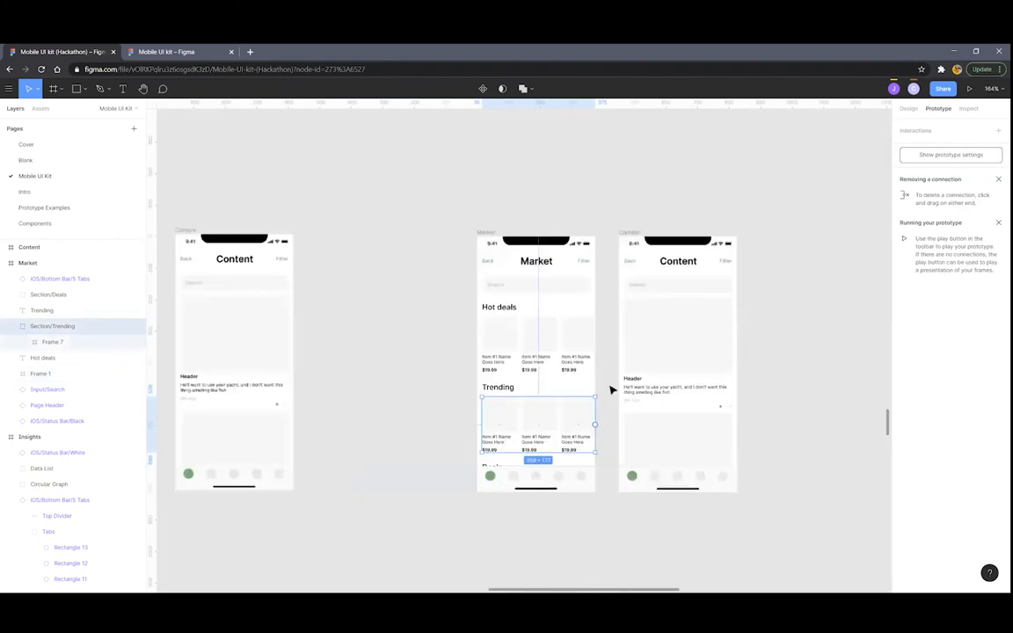
scroll(509, 330, down, 3)
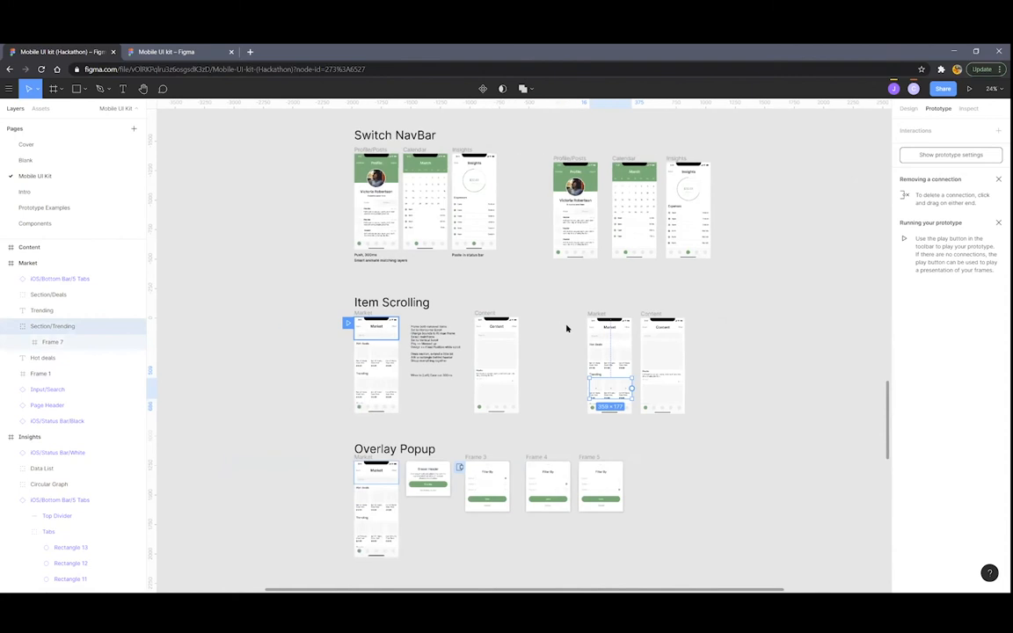
scroll(641, 296, up, 6)
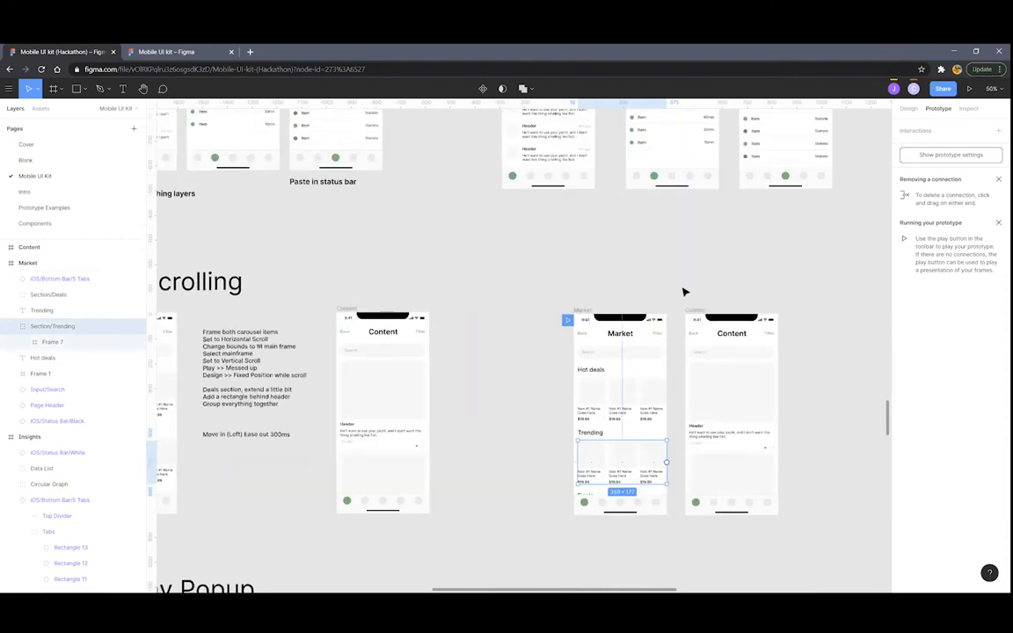
scroll(601, 333, up, 5)
click(691, 296)
scroll(843, 152, down, 2)
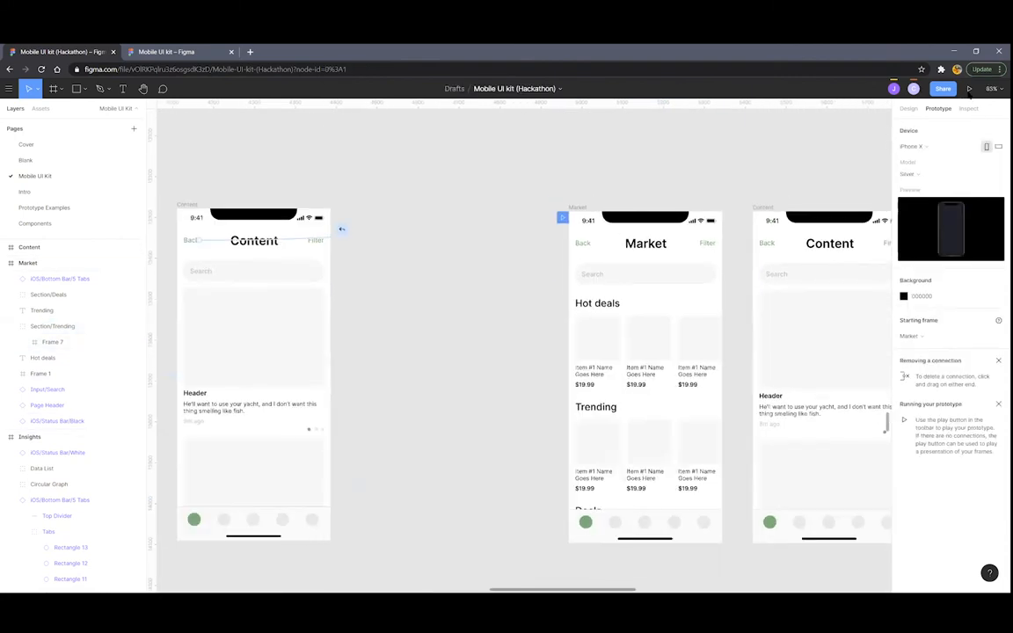
click(968, 88)
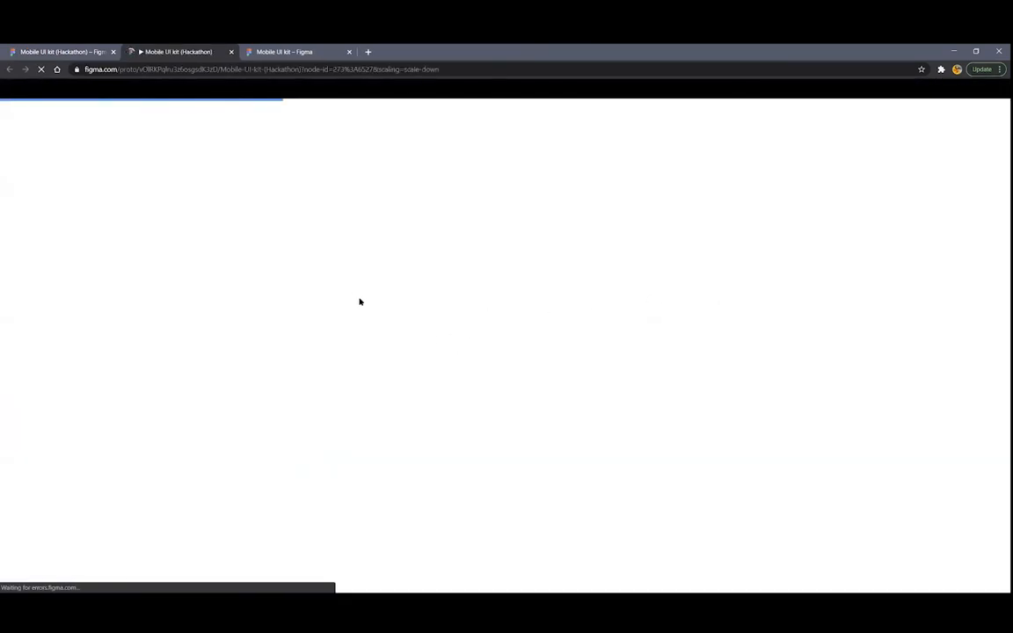
Scroll the Market screen in the presentation past the Hot deals and Trending rows
scroll(501, 368, down, 3)
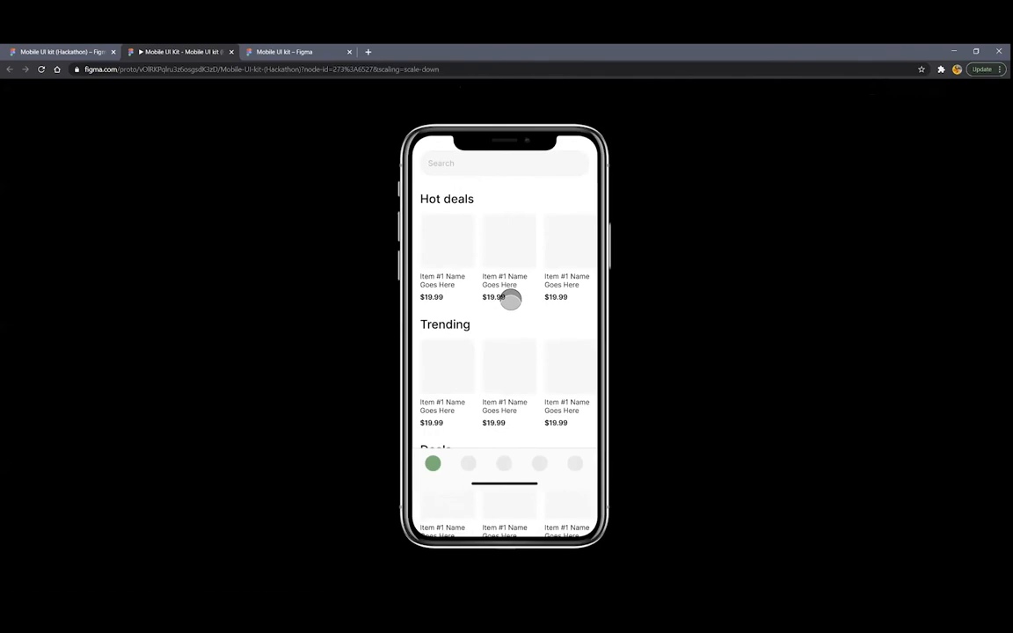
scroll(529, 339, up, 3)
drag(525, 454, 506, 323)
mouse_move(504, 364)
mouse_down()
mouse_move(493, 475)
mouse_move(529, 239)
mouse_move(508, 448)
mouse_move(522, 294)
mouse_move(510, 352)
mouse_up()
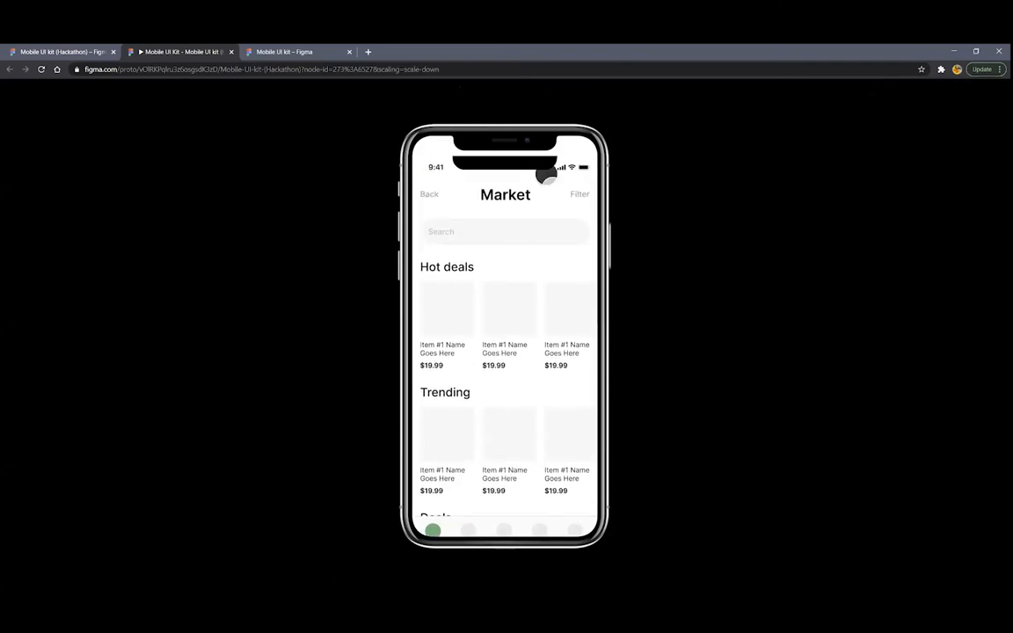
Turn on Fix position when scrolling for the status bar and the bottom tab bar
key(ctrl+w)
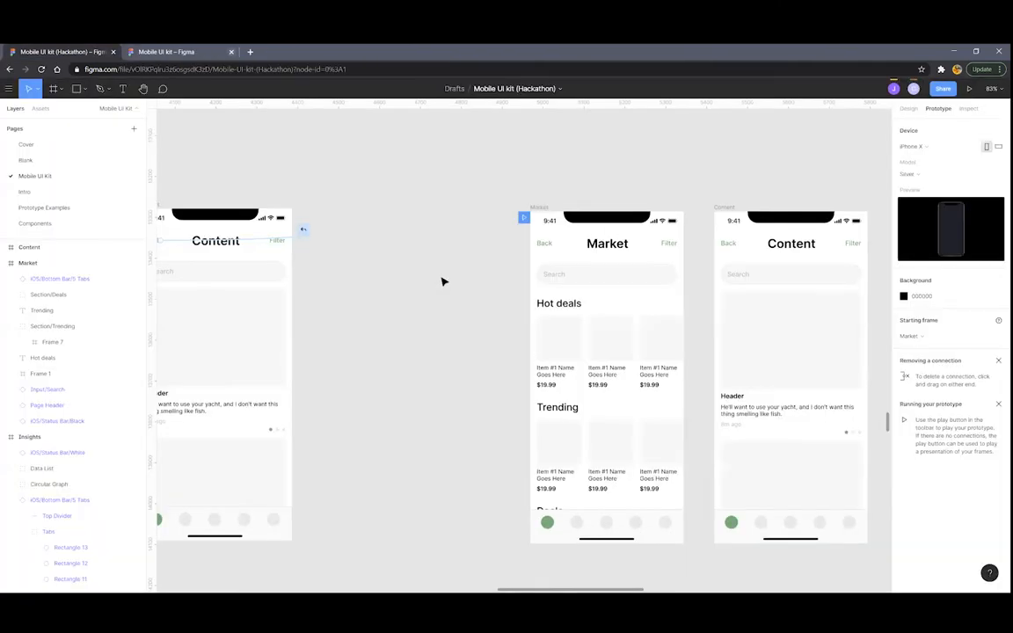
scroll(452, 280, right, 2)
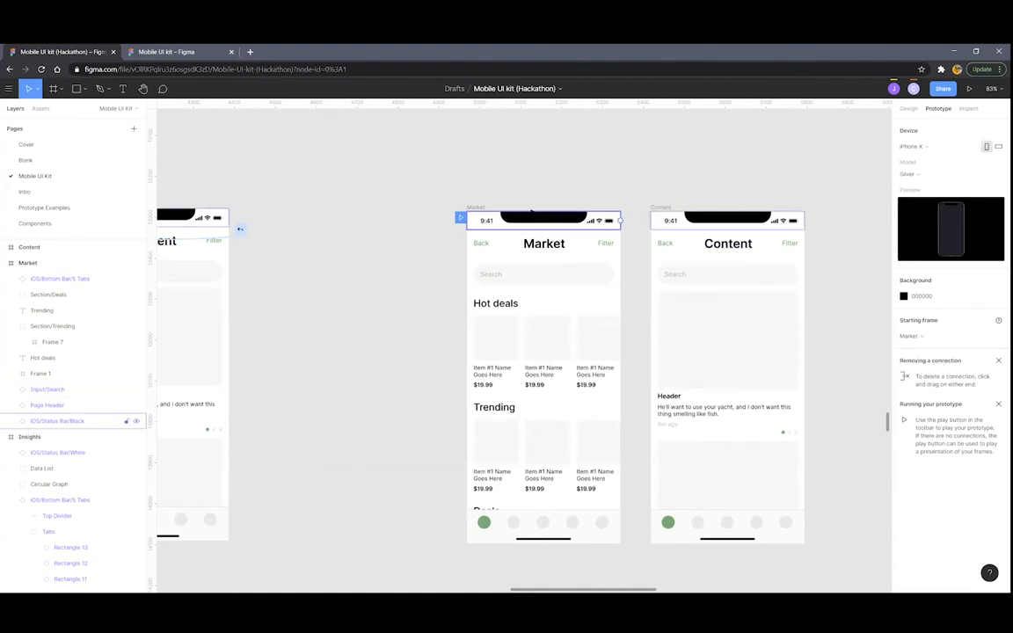
click(521, 221)
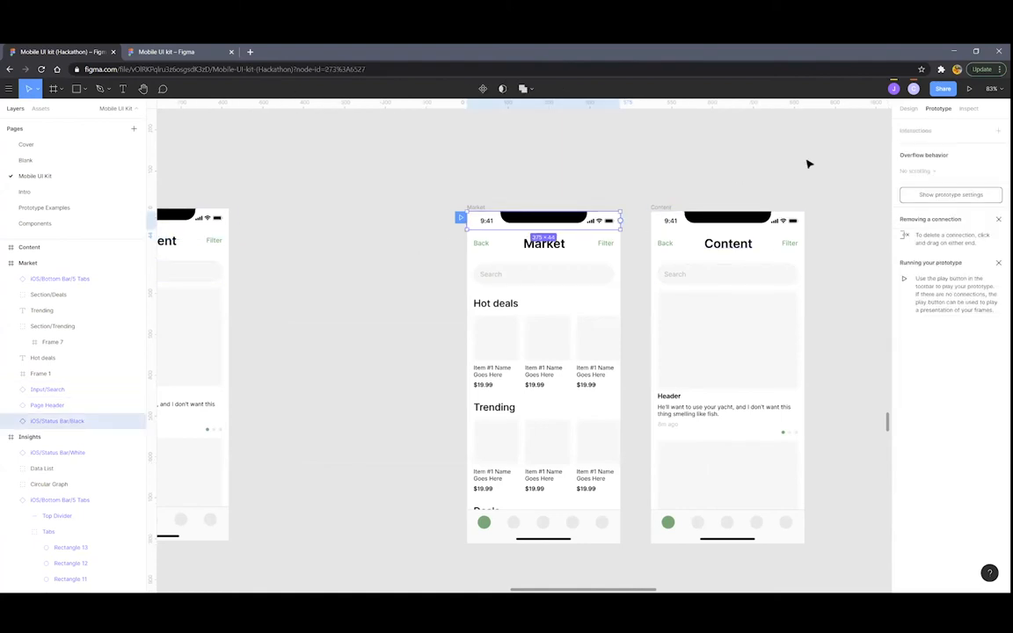
click(907, 109)
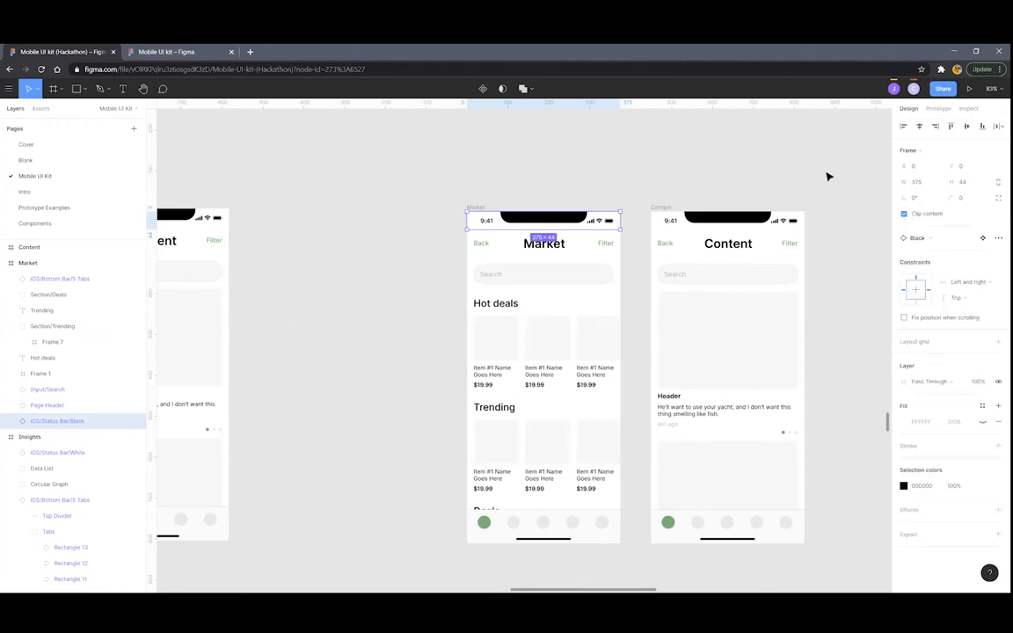
click(905, 318)
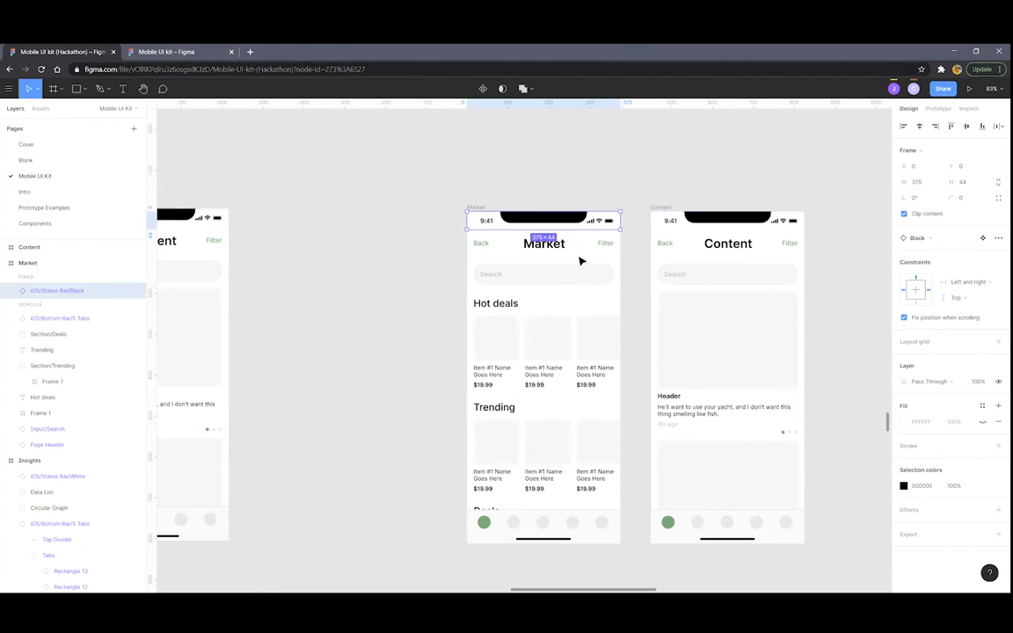
click(557, 523)
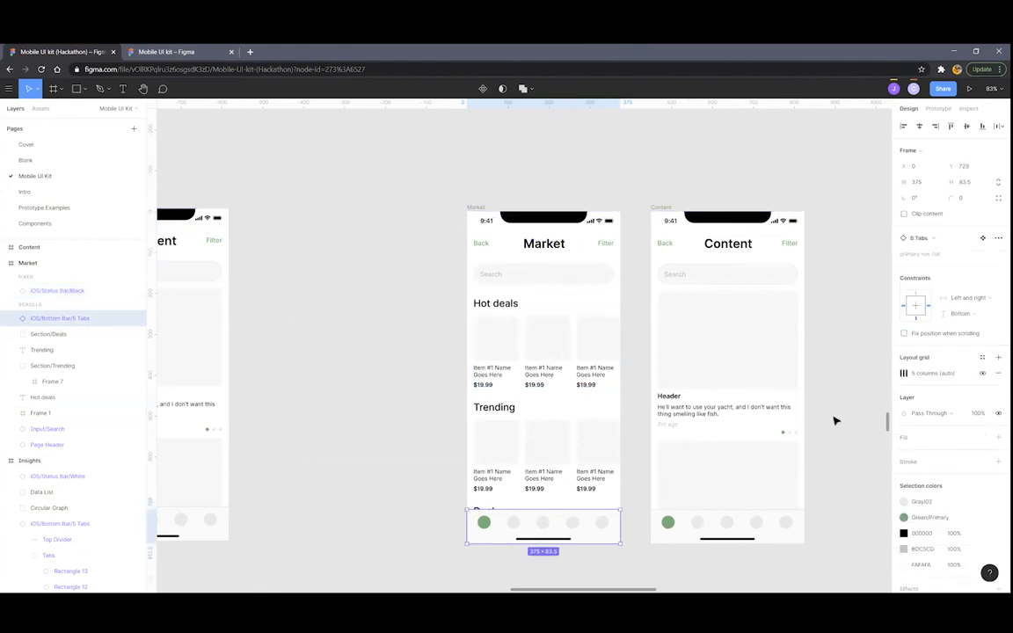
click(905, 334)
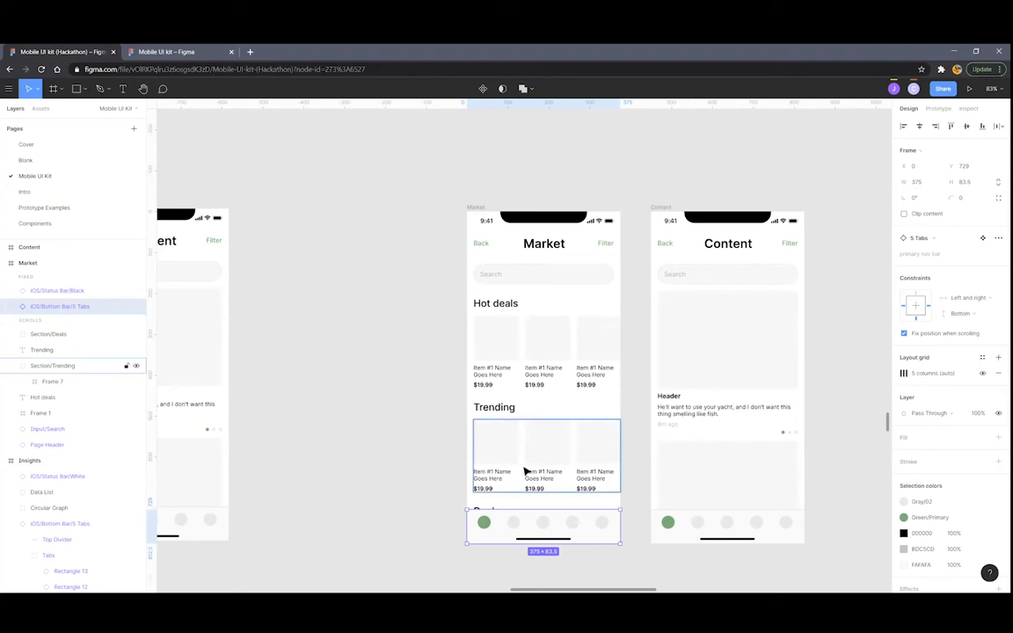
Select the whole Market frame and launch a fresh prototype preview
click(334, 420)
click(476, 207)
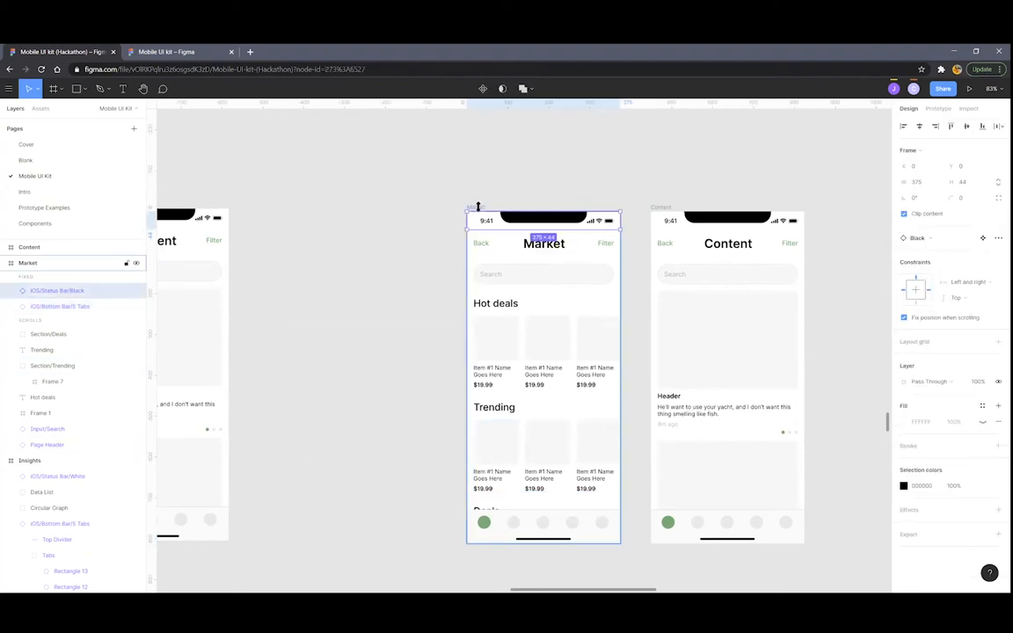
click(929, 108)
click(969, 88)
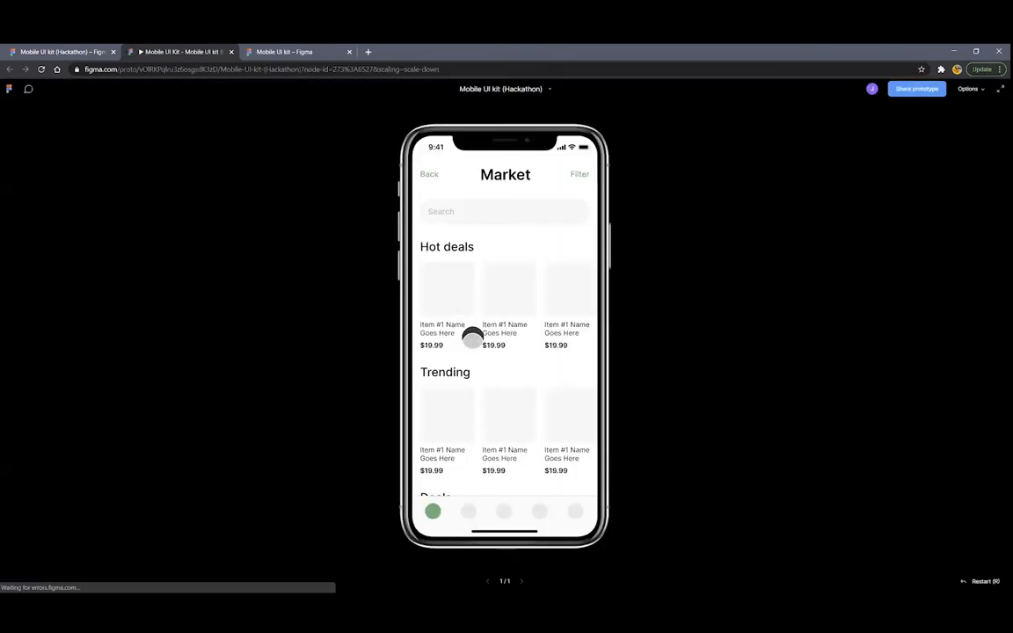
Scroll the Market screen, swipe the Hot deals carousel, then exit the presentation
drag(498, 398, 502, 497)
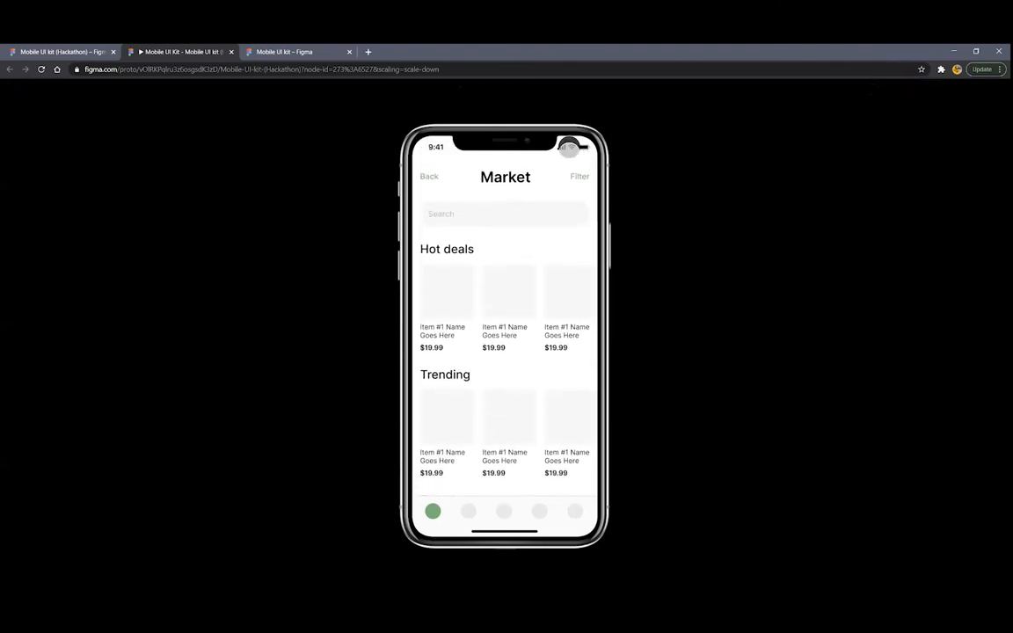
drag(517, 288, 577, 300)
mouse_move(547, 415)
mouse_down()
mouse_move(450, 416)
mouse_move(542, 412)
mouse_up()
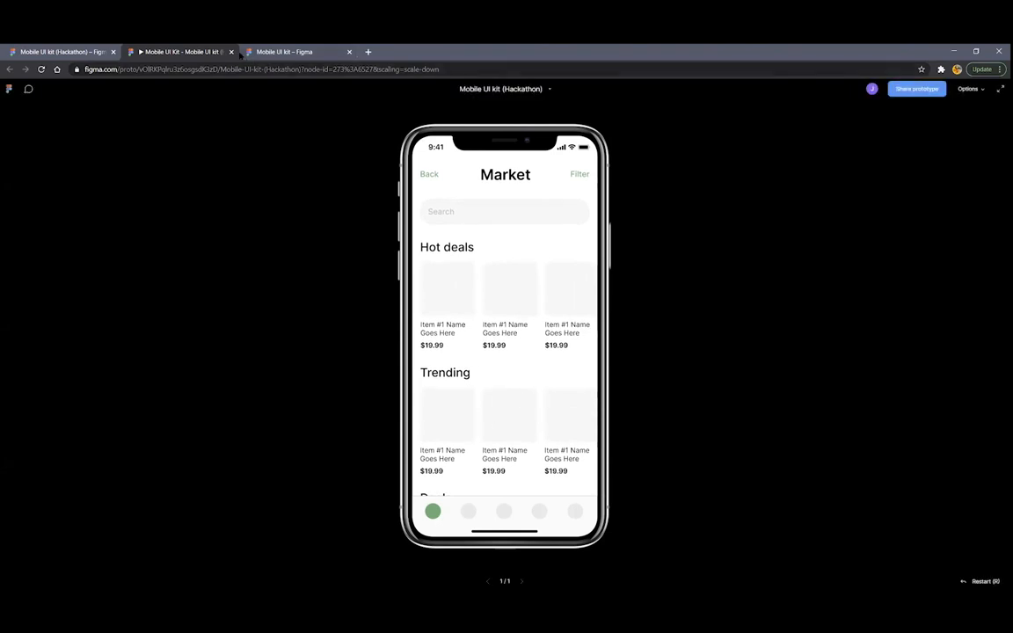
click(231, 52)
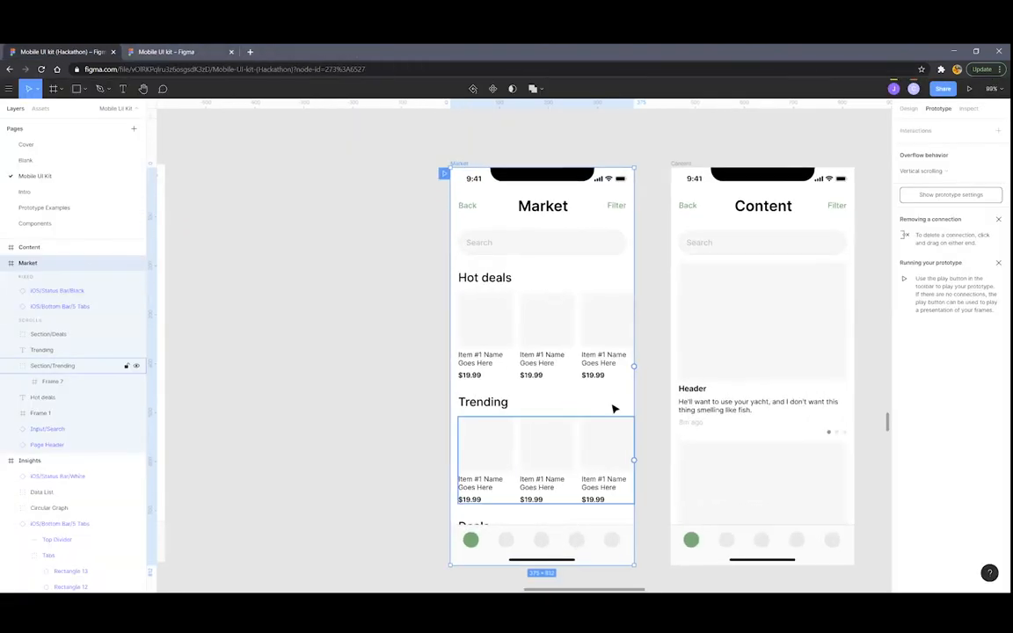
scroll(592, 380, right, 3)
scroll(582, 373, up, 2)
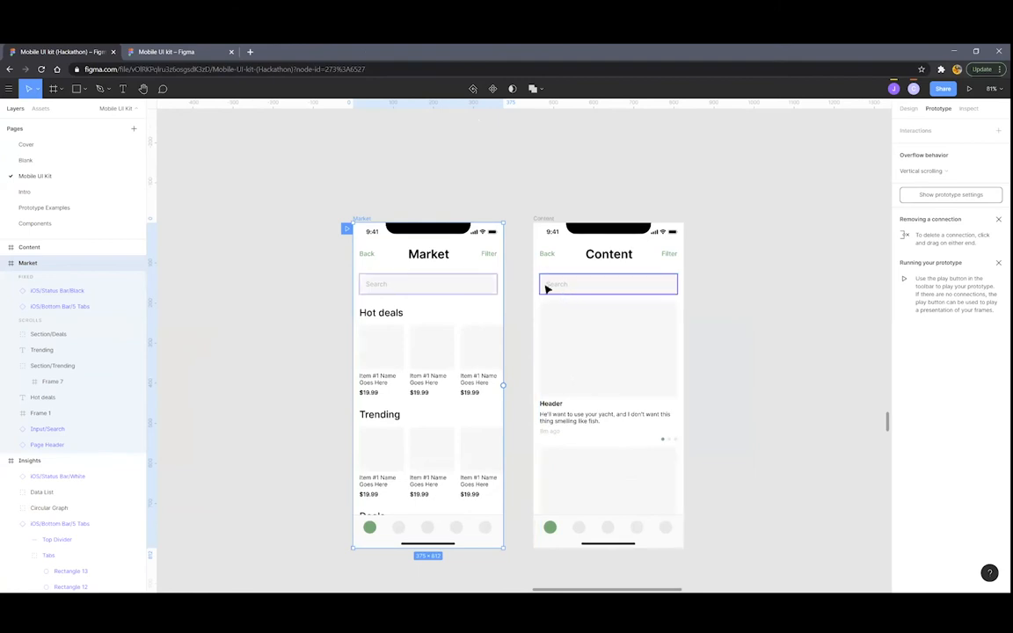
scroll(466, 306, down, 2)
scroll(482, 288, left, 3)
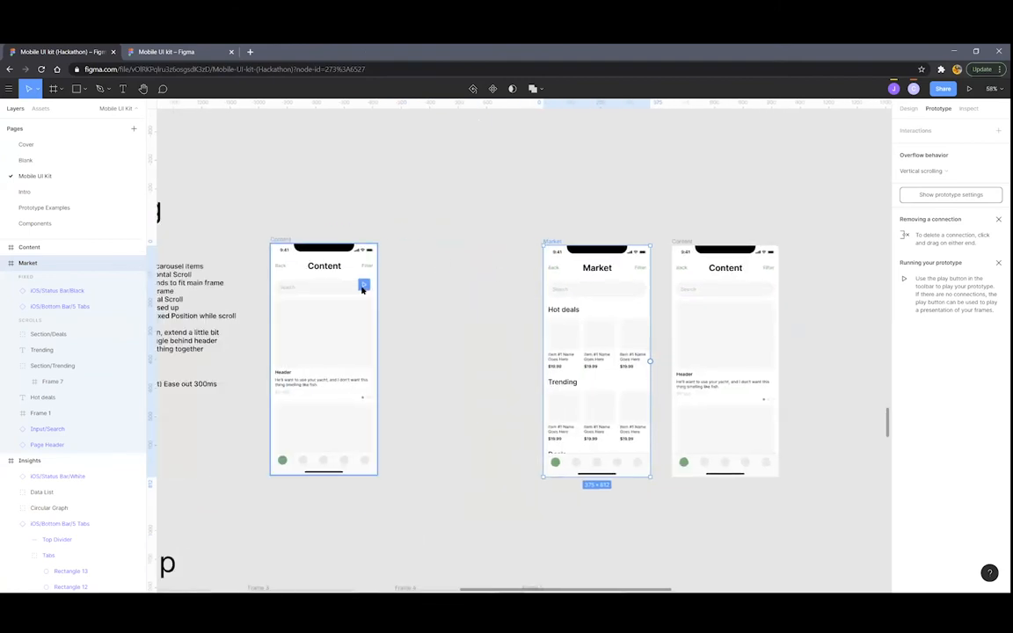
scroll(319, 299, down, 4)
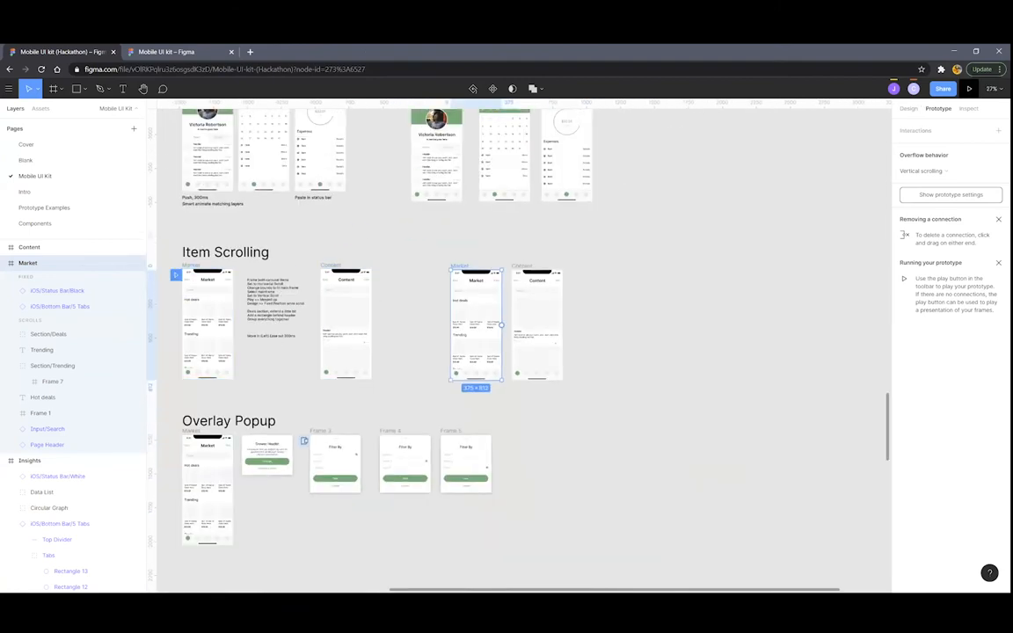
click(969, 89)
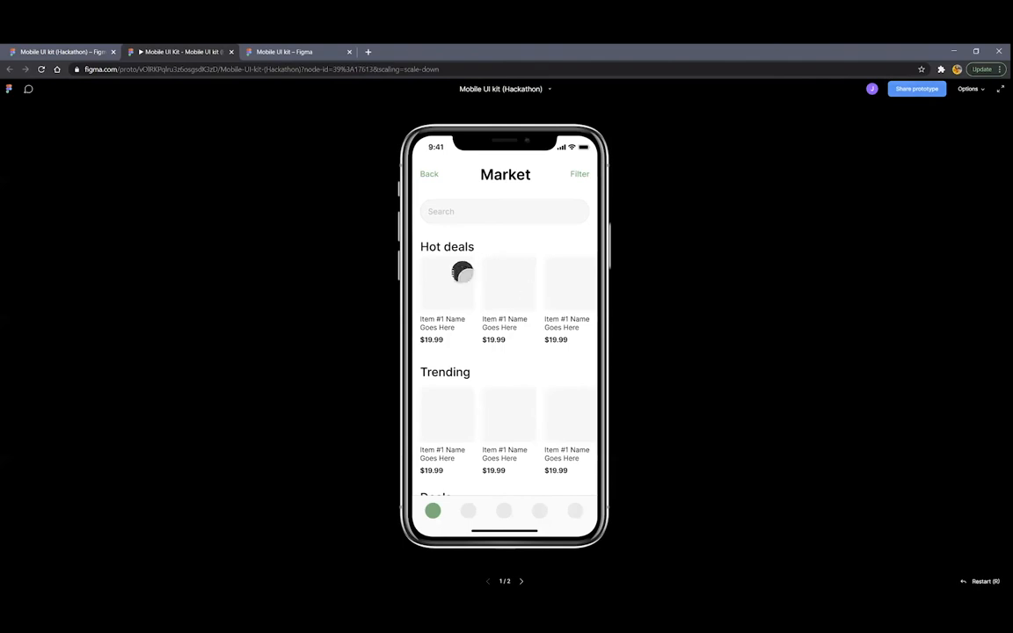
scroll(498, 303, down, 2)
scroll(504, 330, up, 2)
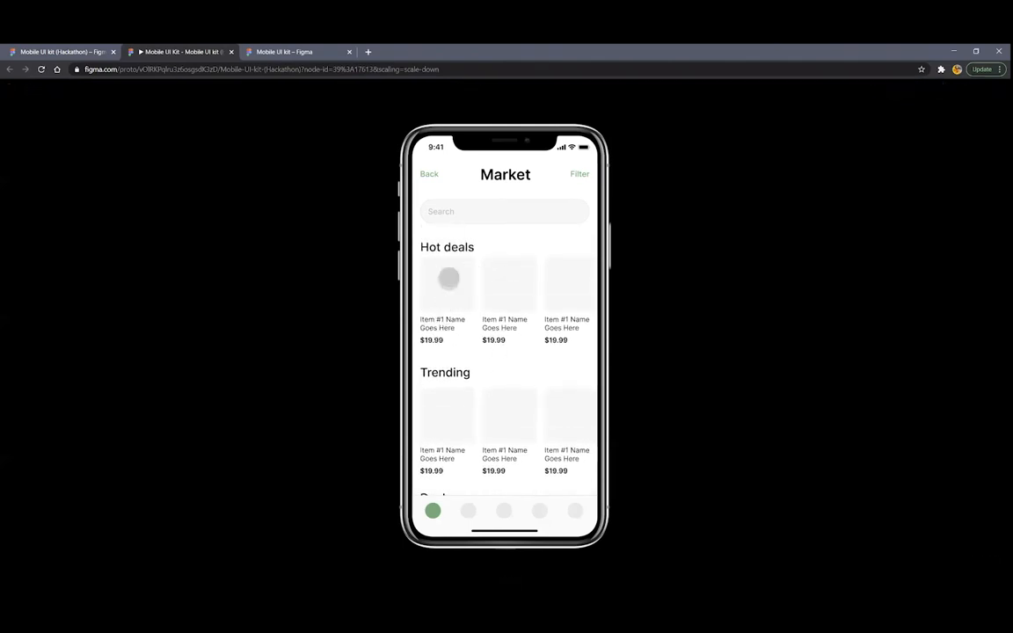
click(449, 279)
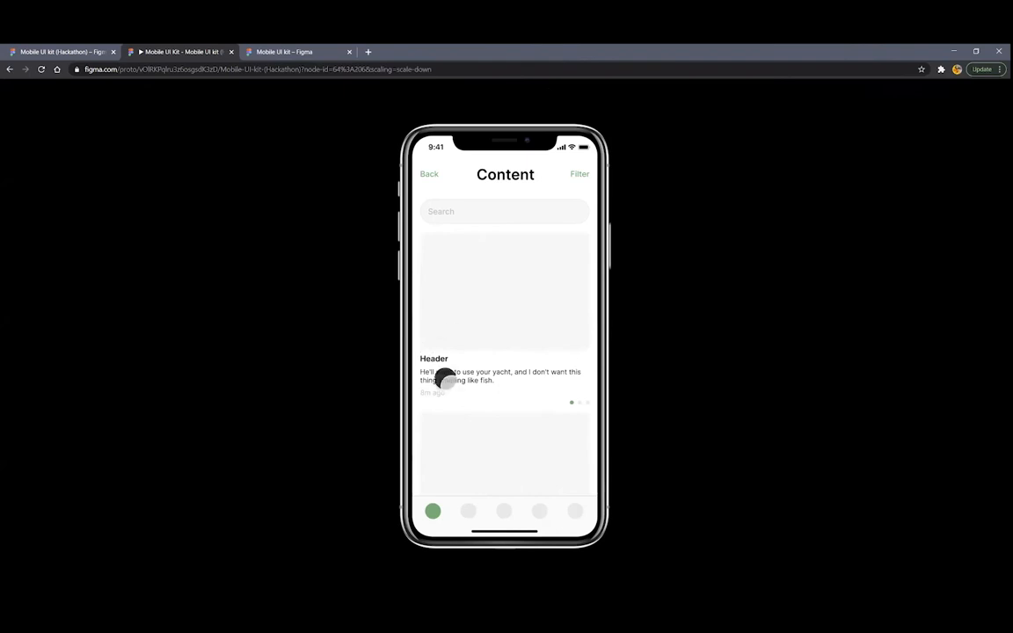
key(r)
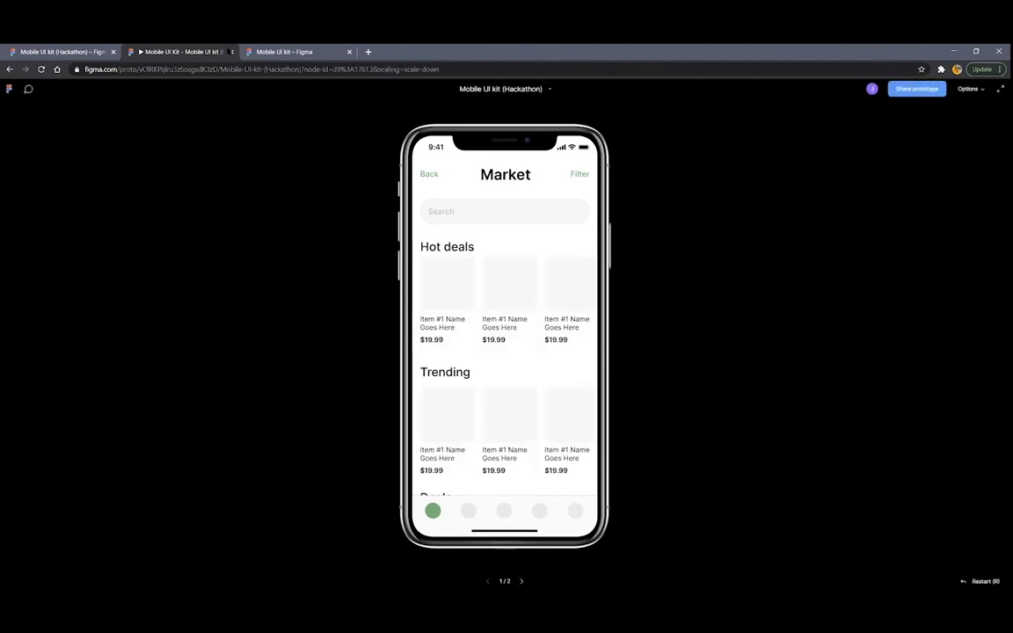
click(230, 51)
scroll(402, 287, down, 3)
Link the first Hot deals item block to the Content frame with a tap interaction
scroll(565, 294, up, 5)
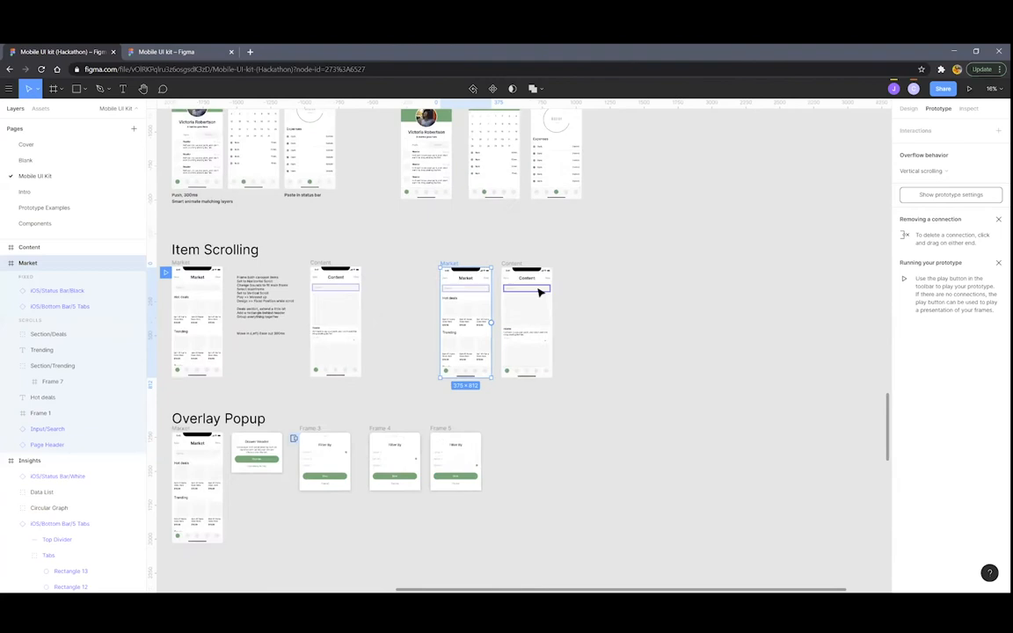
scroll(532, 293, up, 3)
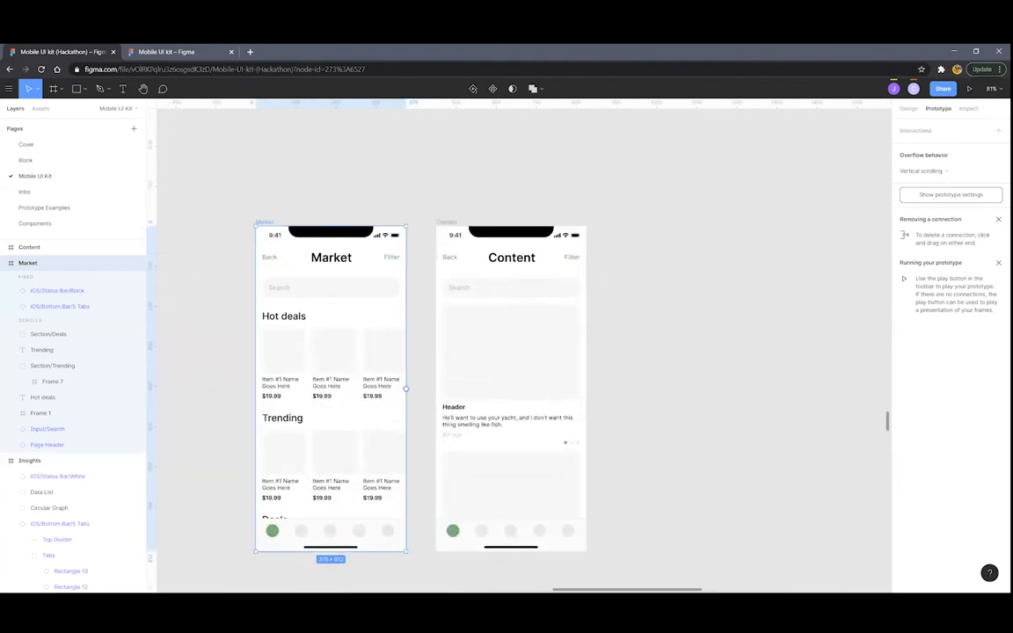
click(444, 223)
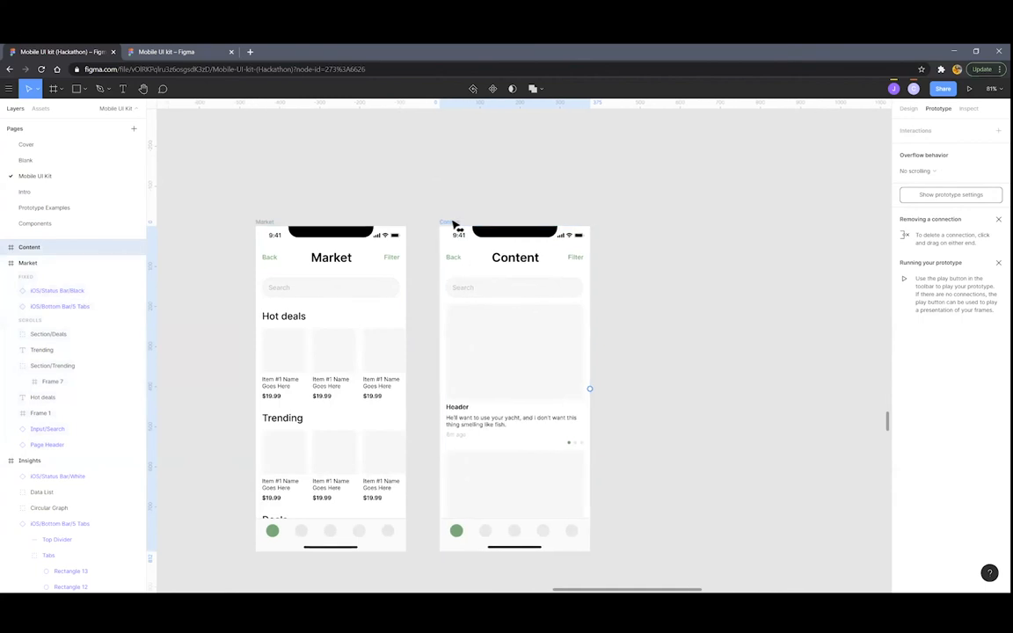
scroll(450, 242, down, 1)
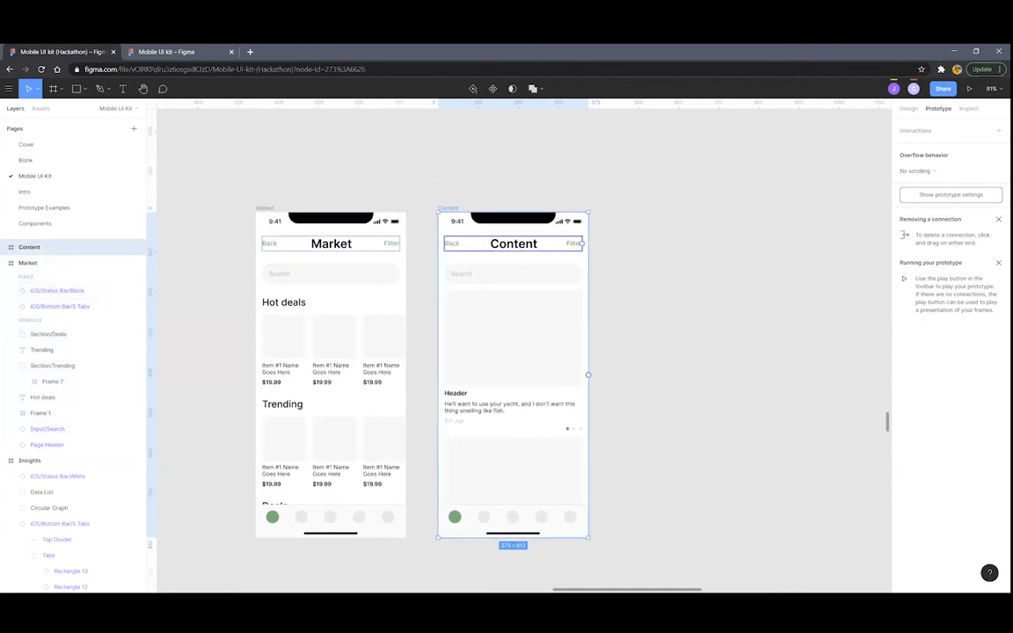
scroll(415, 282, up, 3)
scroll(417, 257, down, 3)
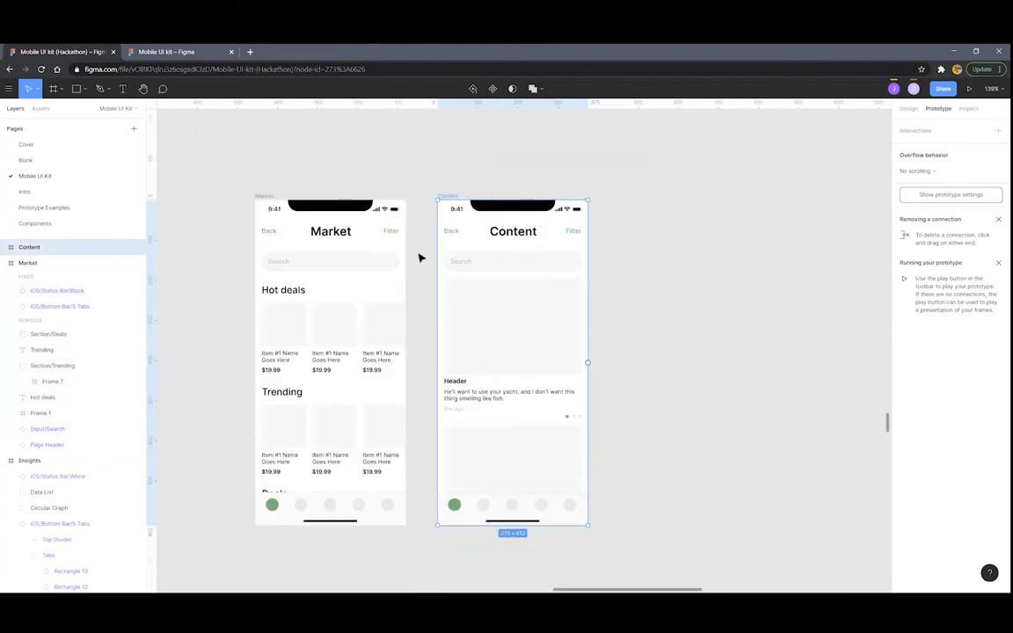
click(296, 338)
double_click(299, 335)
double_click(300, 333)
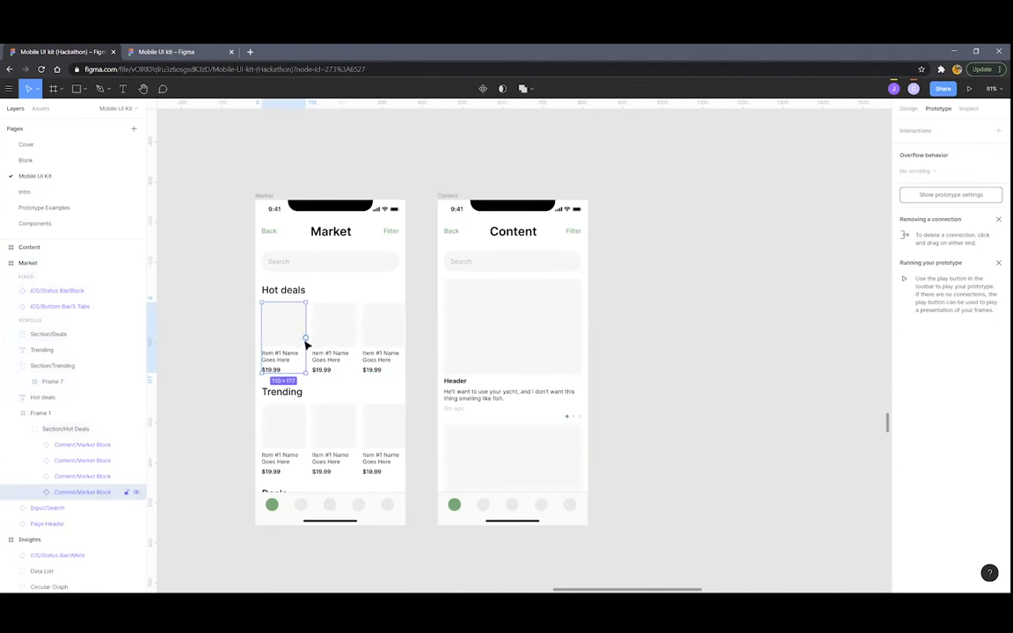
mouse_move(303, 339)
mouse_down()
mouse_move(451, 343)
mouse_move(468, 316)
mouse_move(456, 210)
mouse_up()
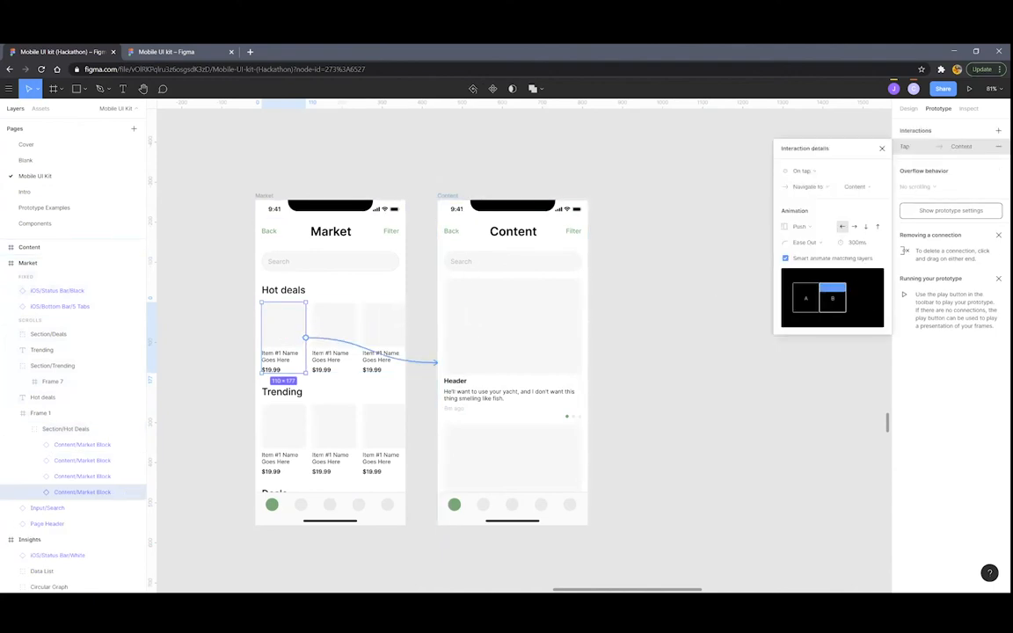
Set the link's transition to Move in with Ease out over 200ms
click(823, 226)
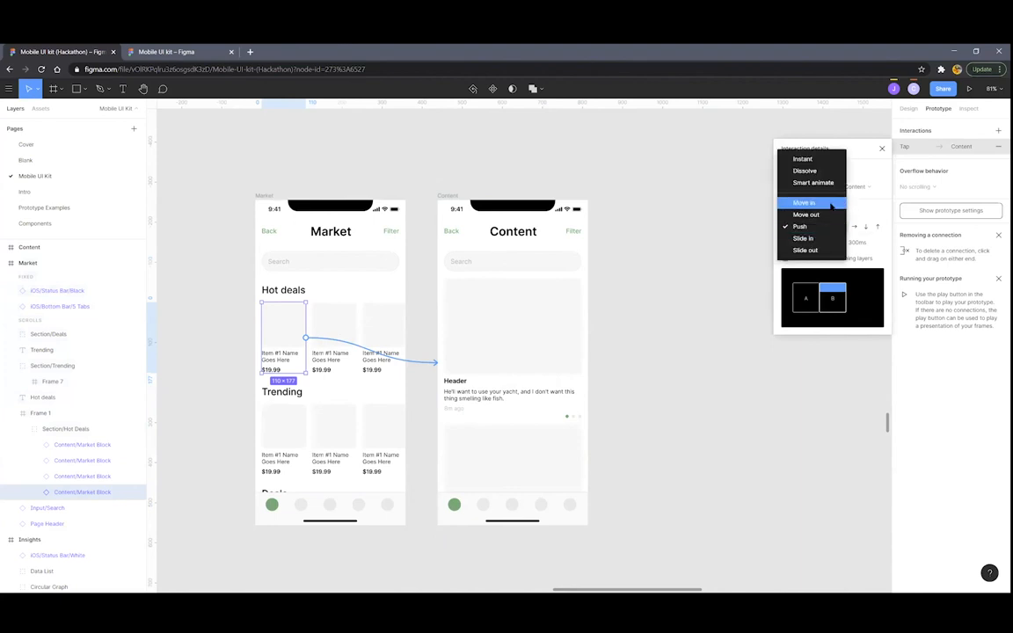
click(830, 203)
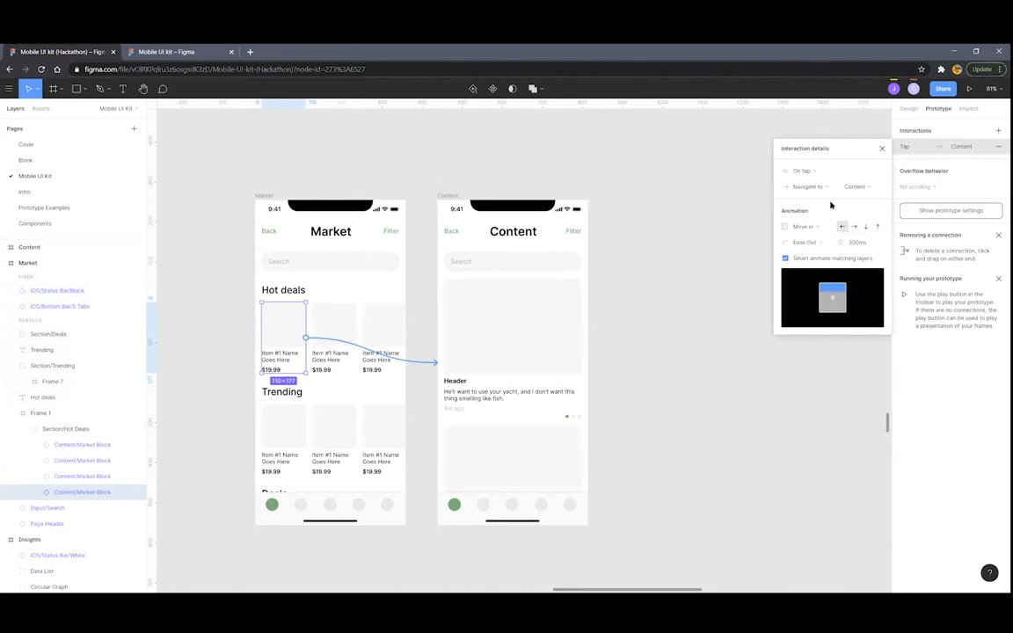
click(857, 243)
text(30)
key(Return)
scroll(623, 312, up, 2)
scroll(617, 304, right, 1)
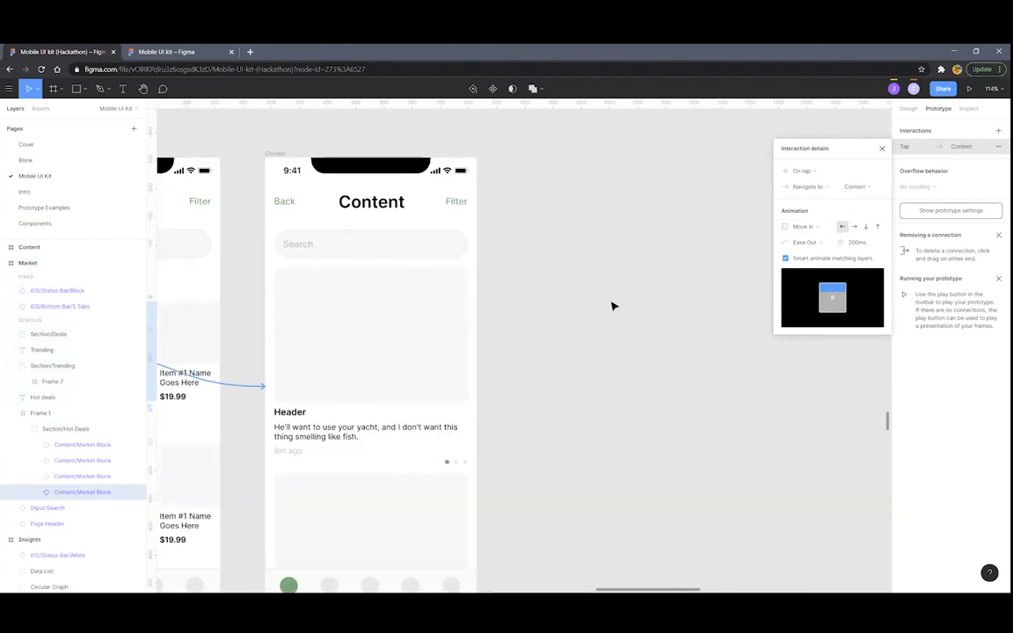
scroll(604, 305, down, 3)
scroll(589, 305, left, 1)
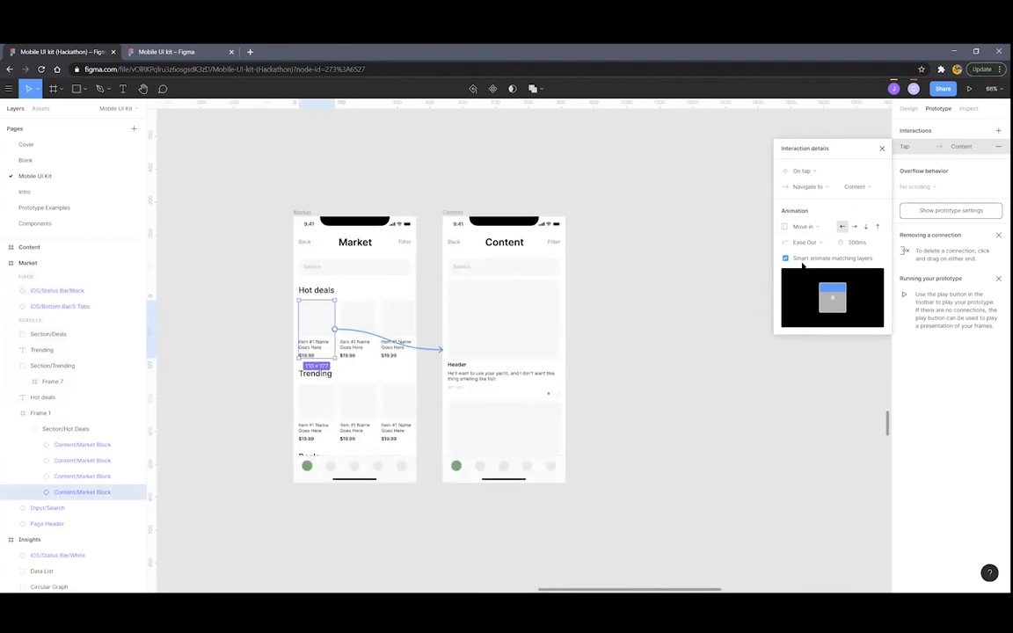
mouse_move(800, 266)
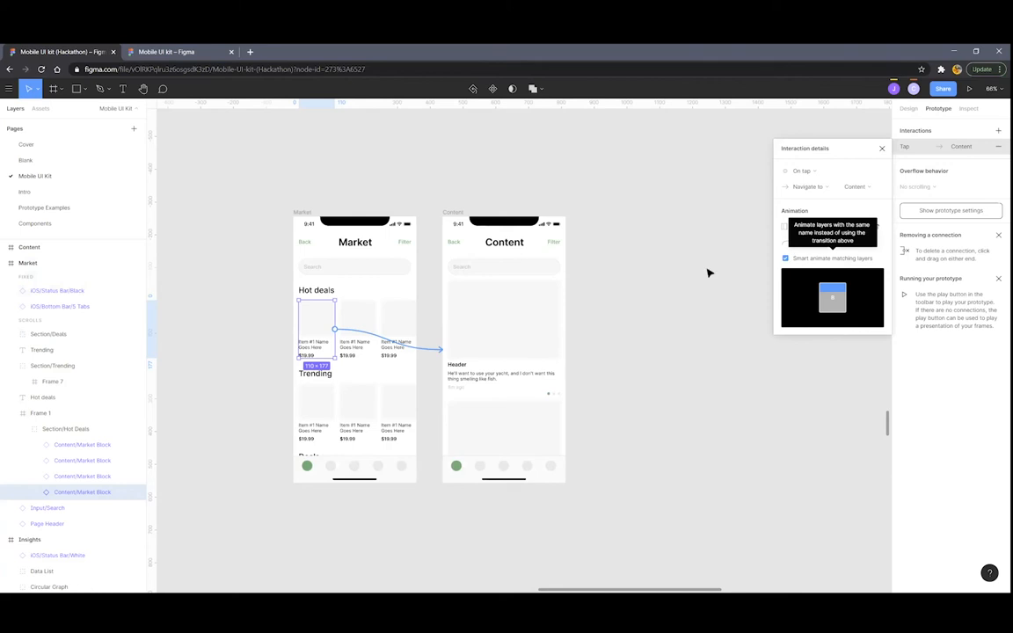
click(610, 273)
scroll(400, 225, up, 2)
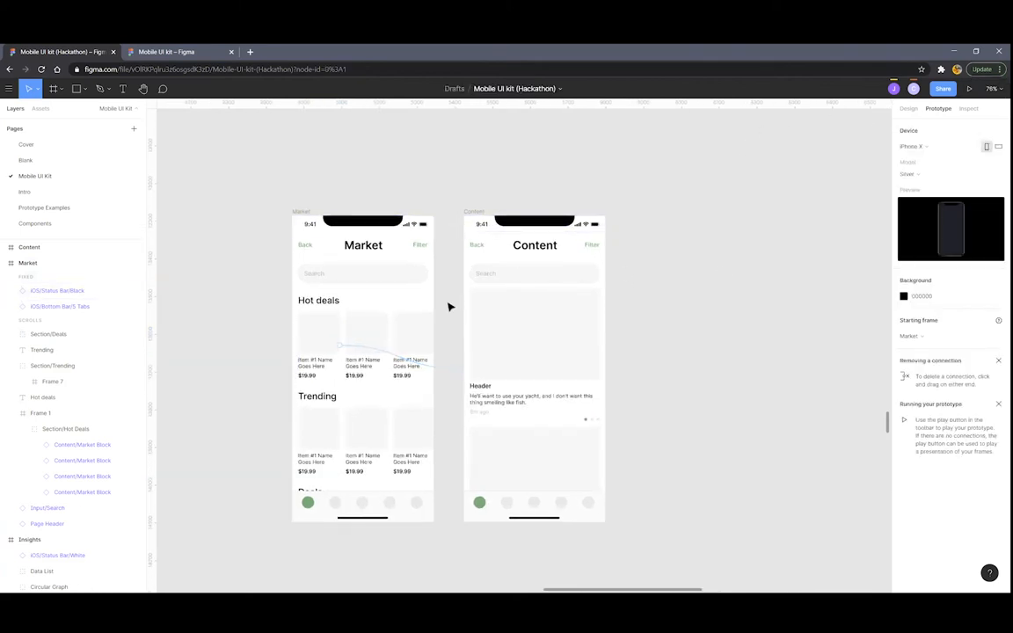
scroll(450, 305, down, 5)
click(535, 273)
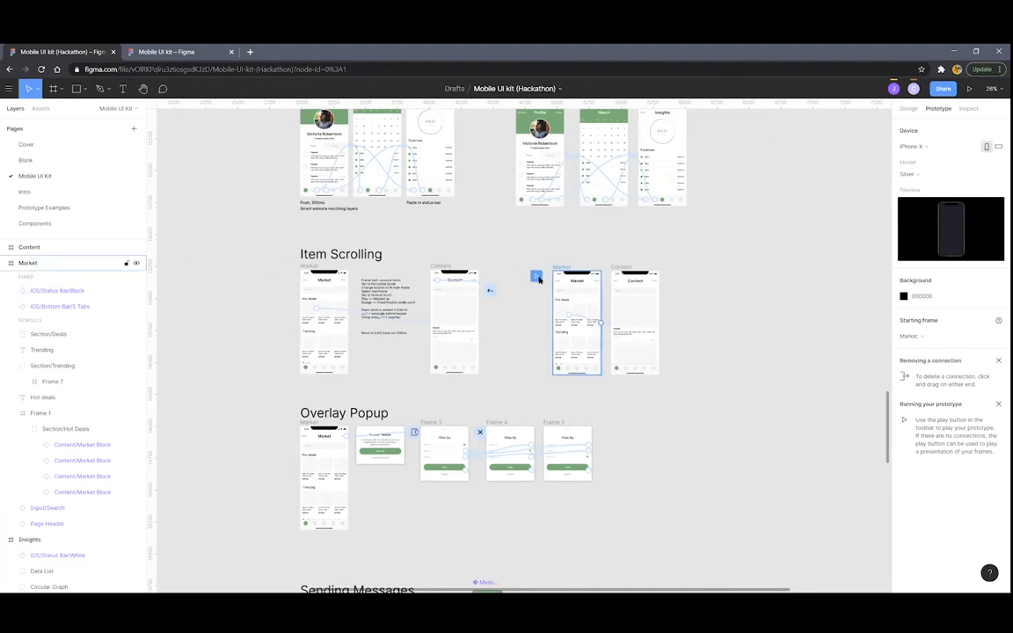
click(969, 88)
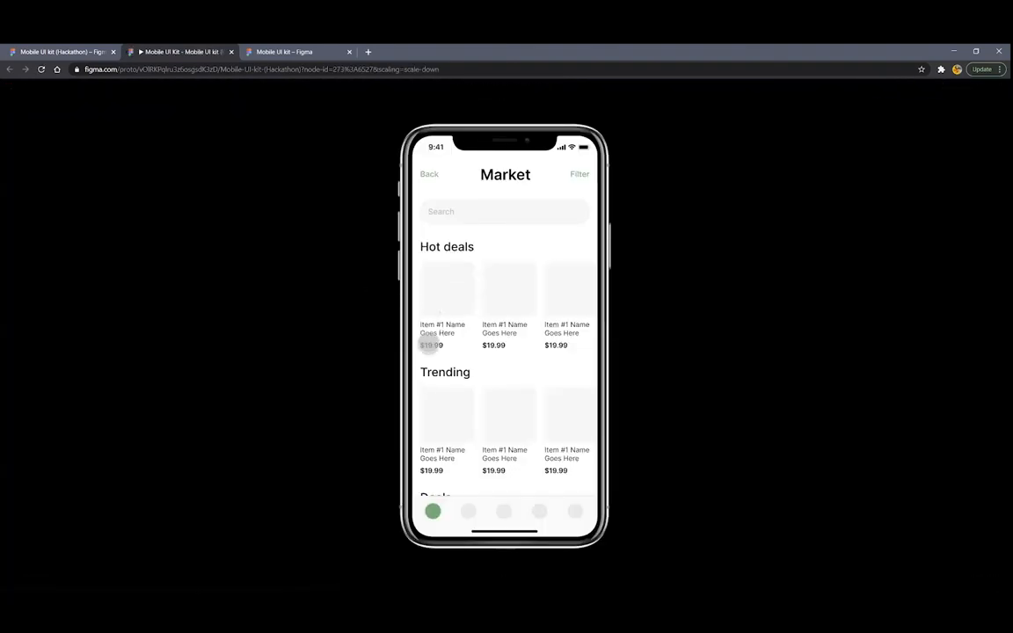
click(446, 299)
key(Left)
click(450, 299)
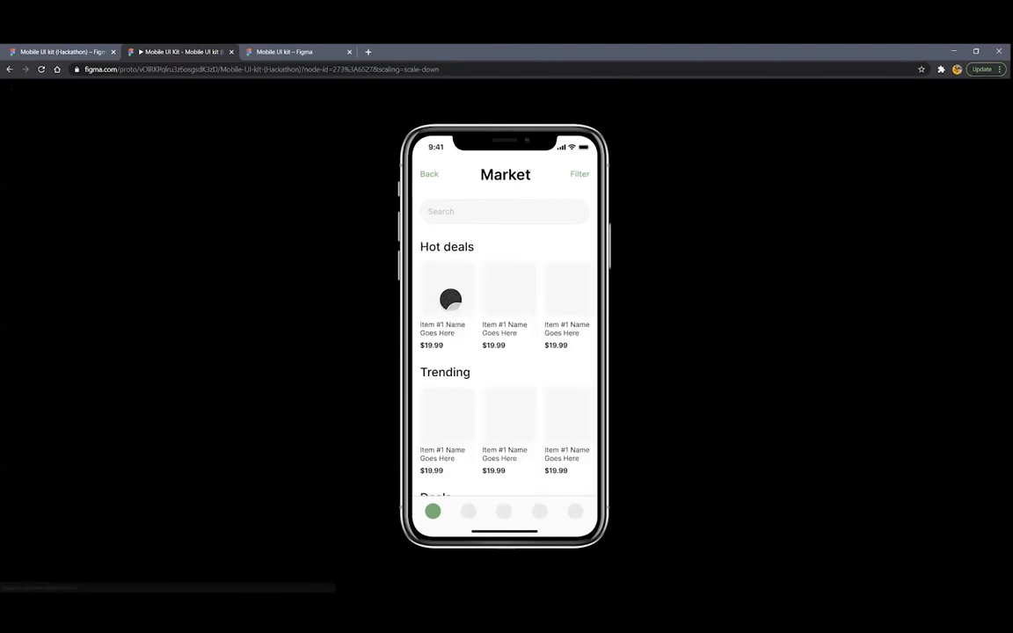
key(Left)
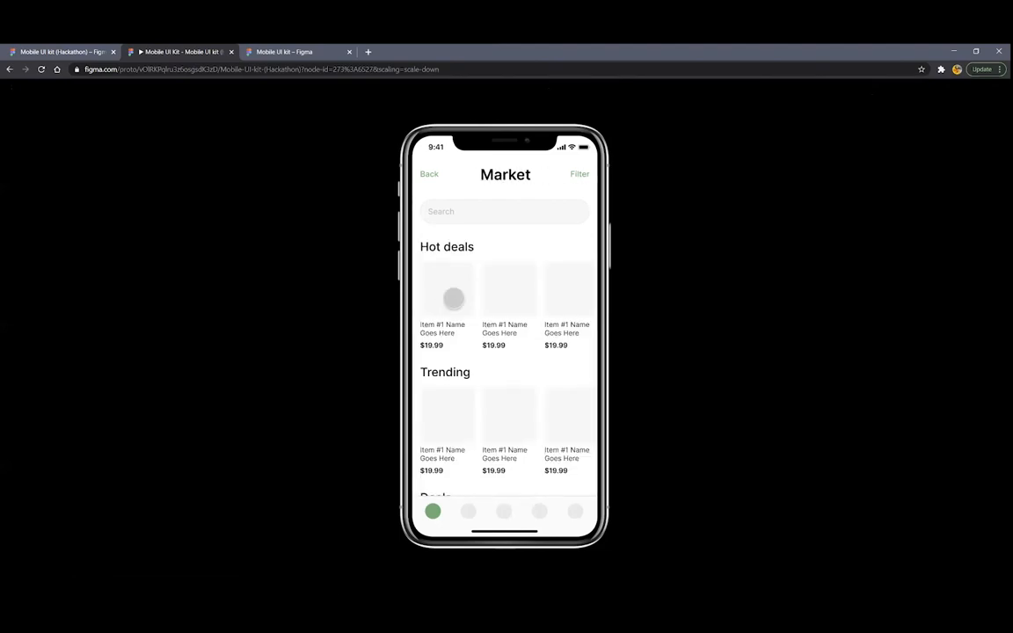
click(452, 299)
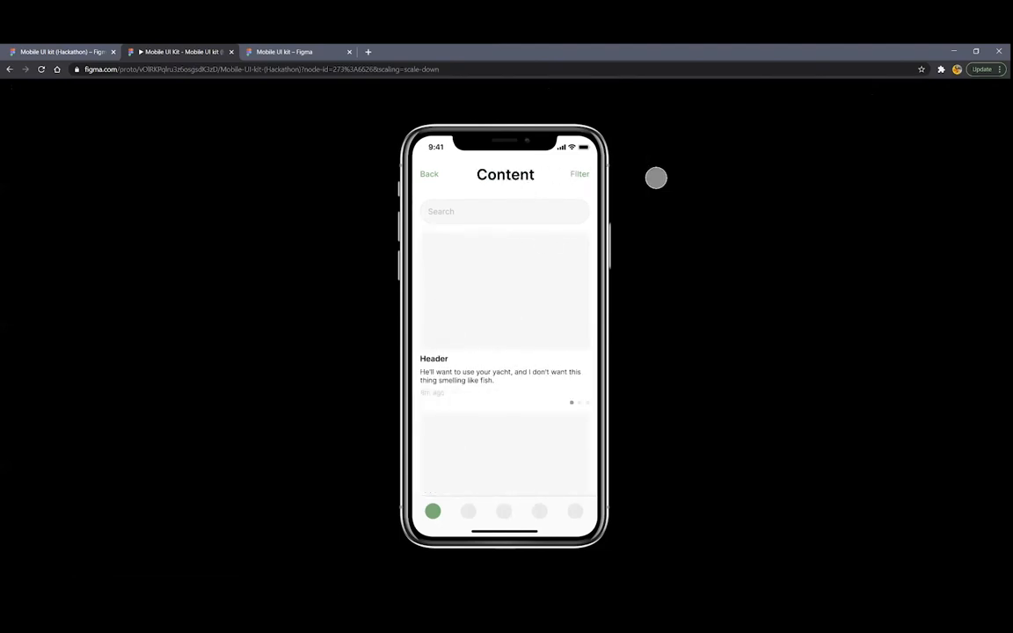
key(Left)
click(456, 300)
key(Left)
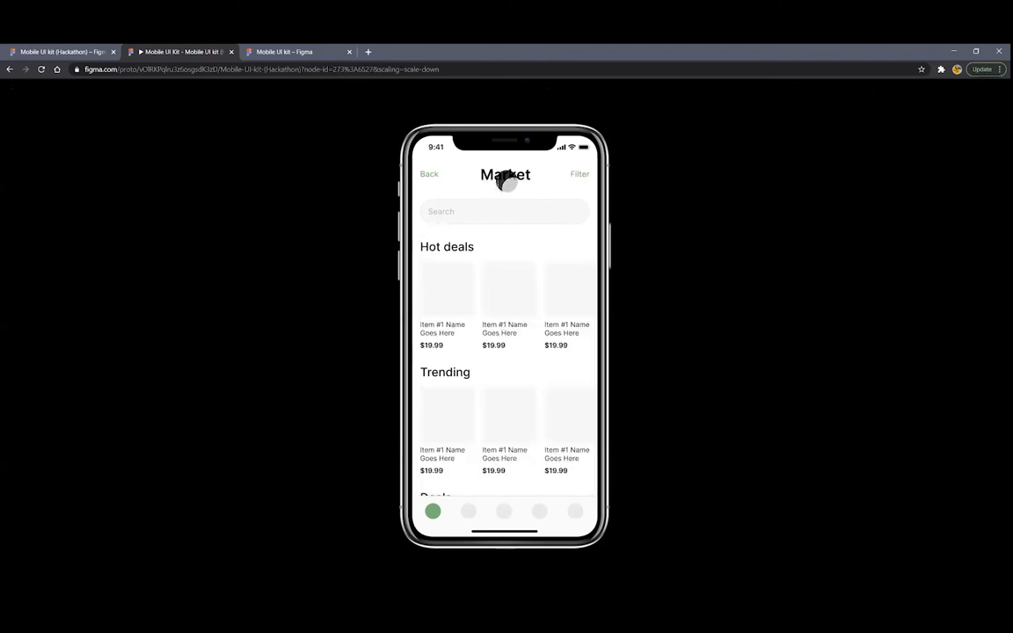
click(231, 51)
scroll(669, 284, up, 10)
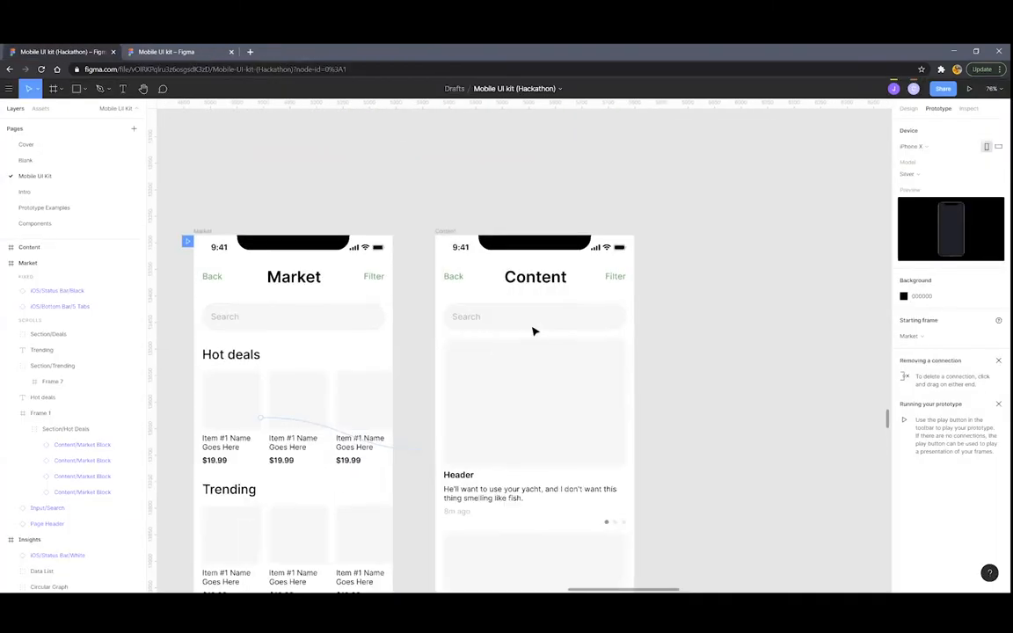
Compare the Market and Content page headers and select the Content title text layer
click(429, 277)
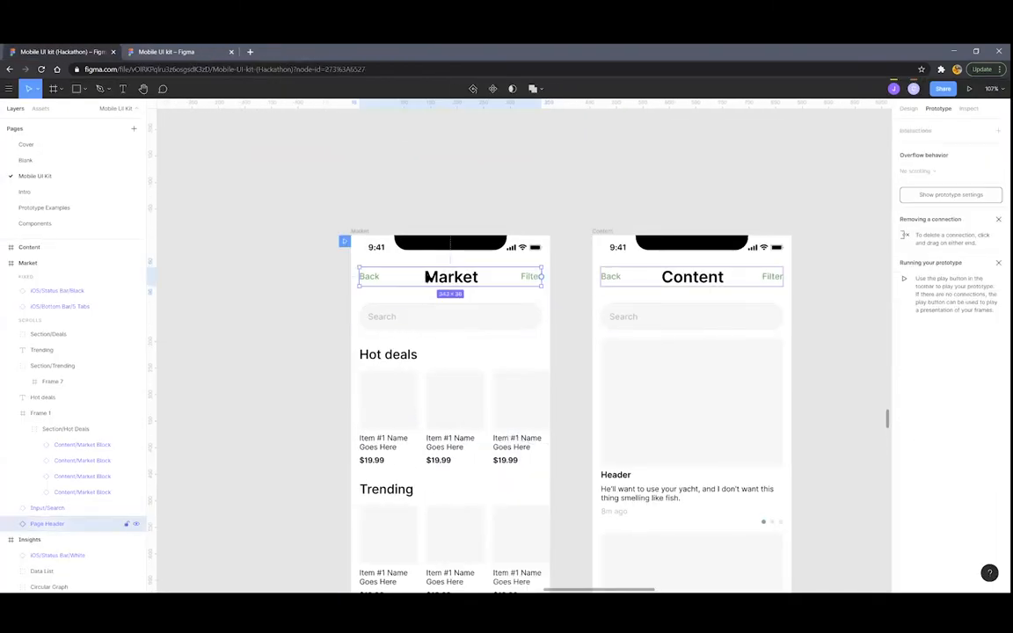
click(653, 277)
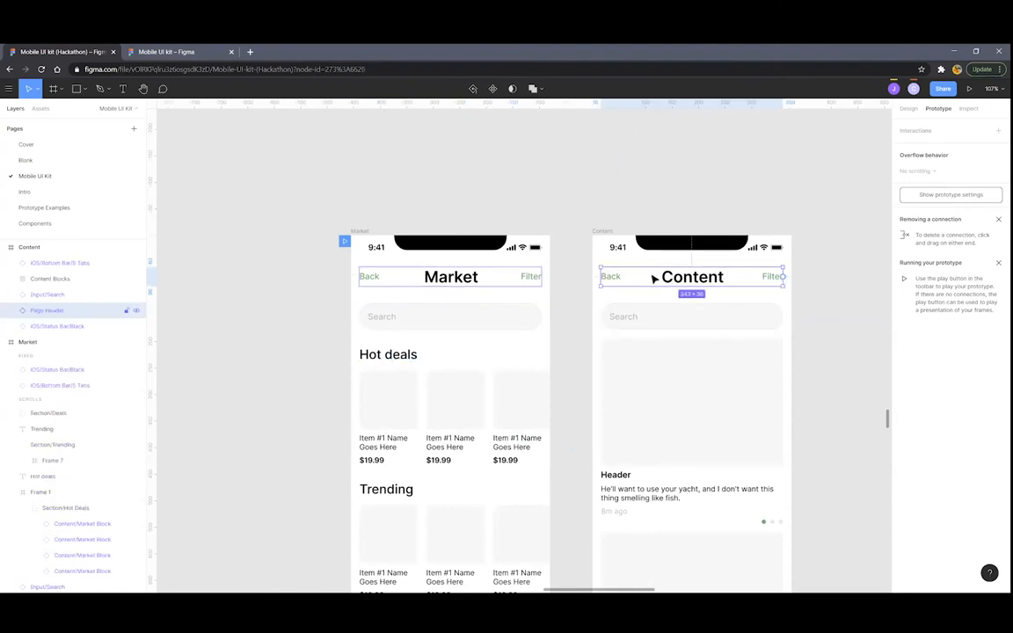
click(494, 277)
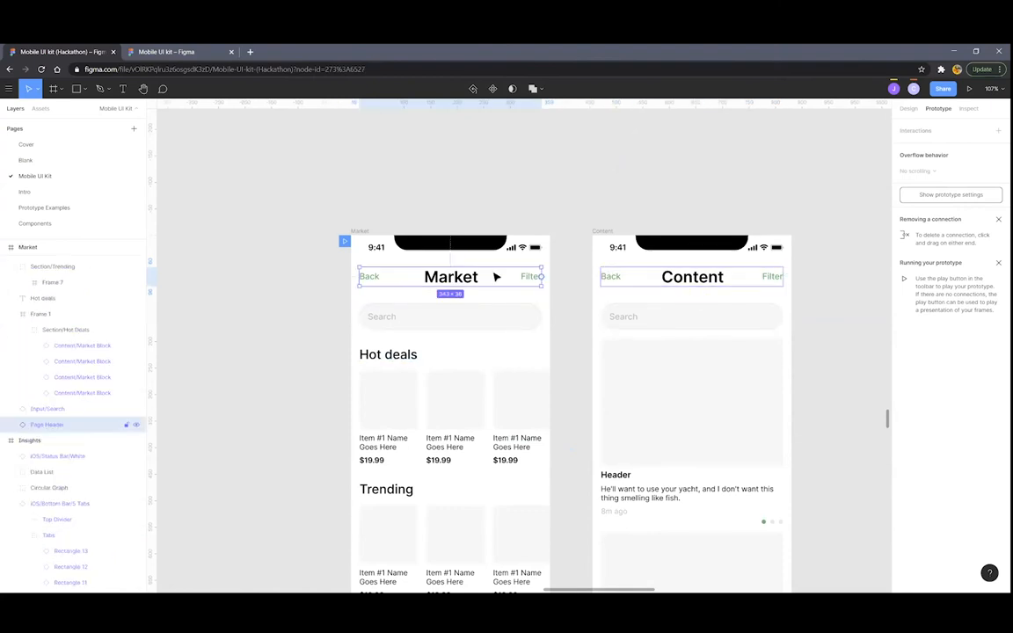
click(656, 280)
scroll(572, 270, down, 1)
scroll(571, 270, up, 1)
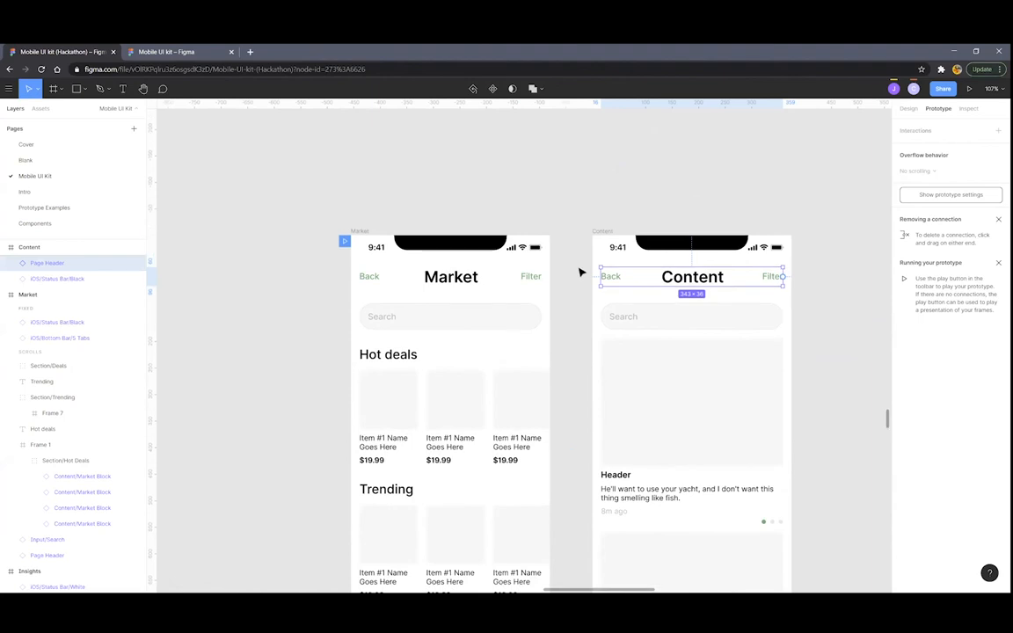
click(459, 278)
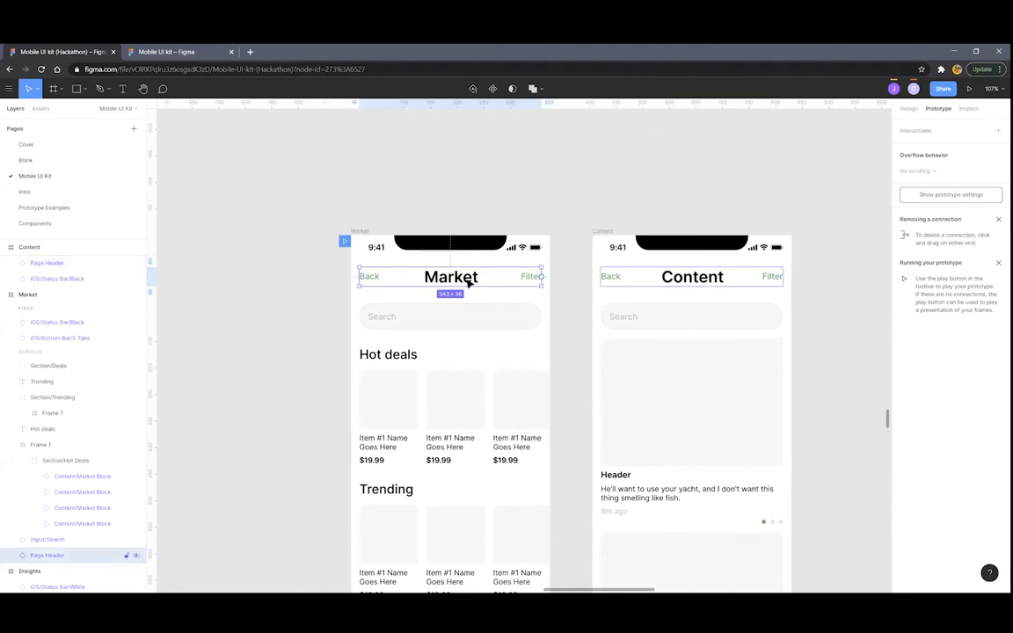
double_click(469, 278)
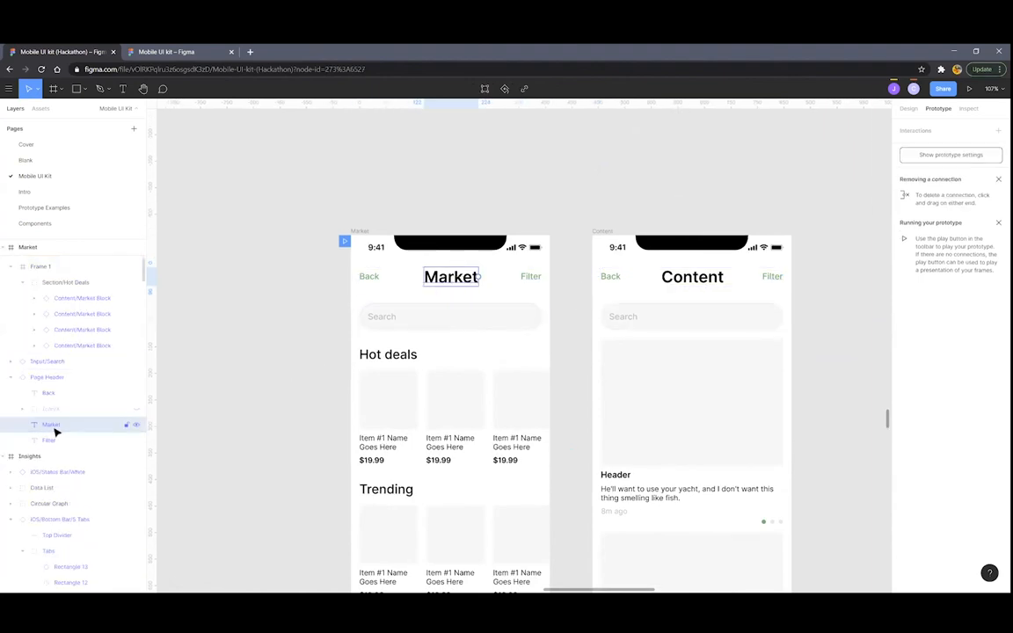
click(700, 279)
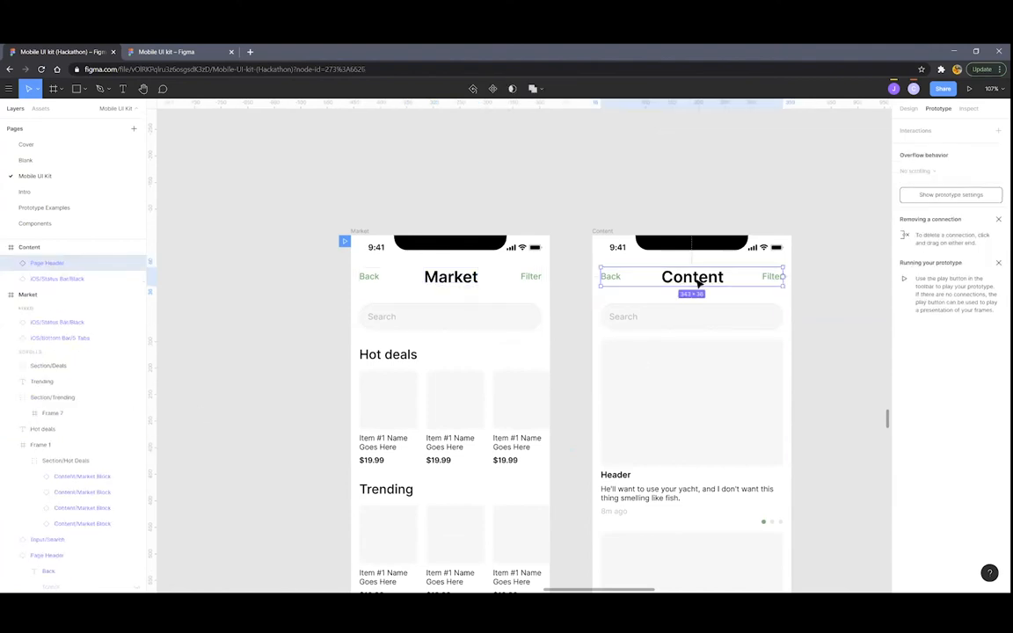
double_click(699, 281)
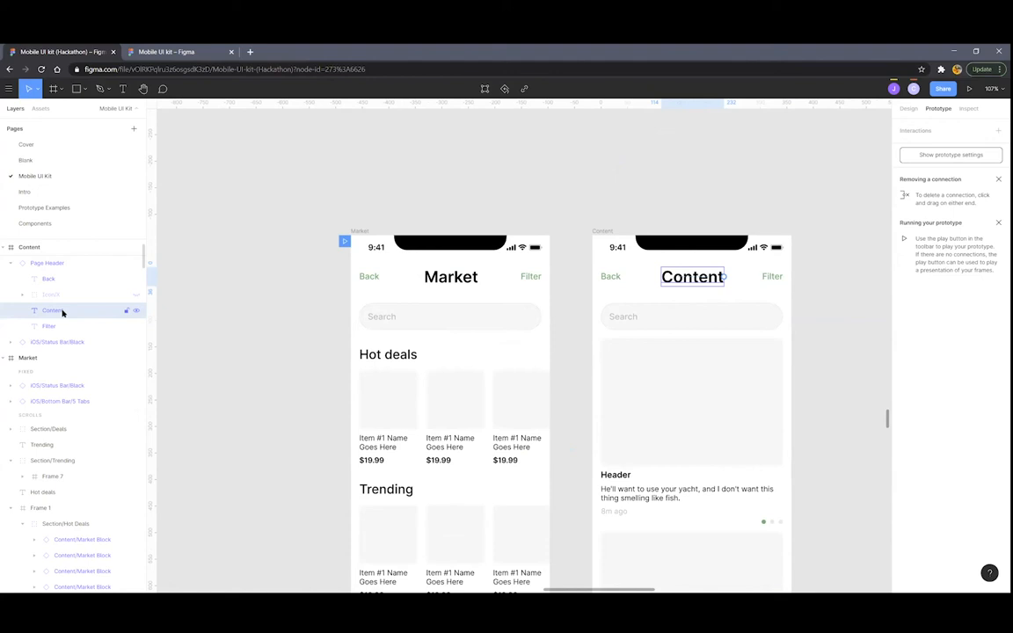
Rename the Content title text layer to 'Market' and play the prototype again
double_click(63, 313)
text(Market)
click(249, 308)
scroll(305, 289, down, 4)
scroll(446, 225, down, 5)
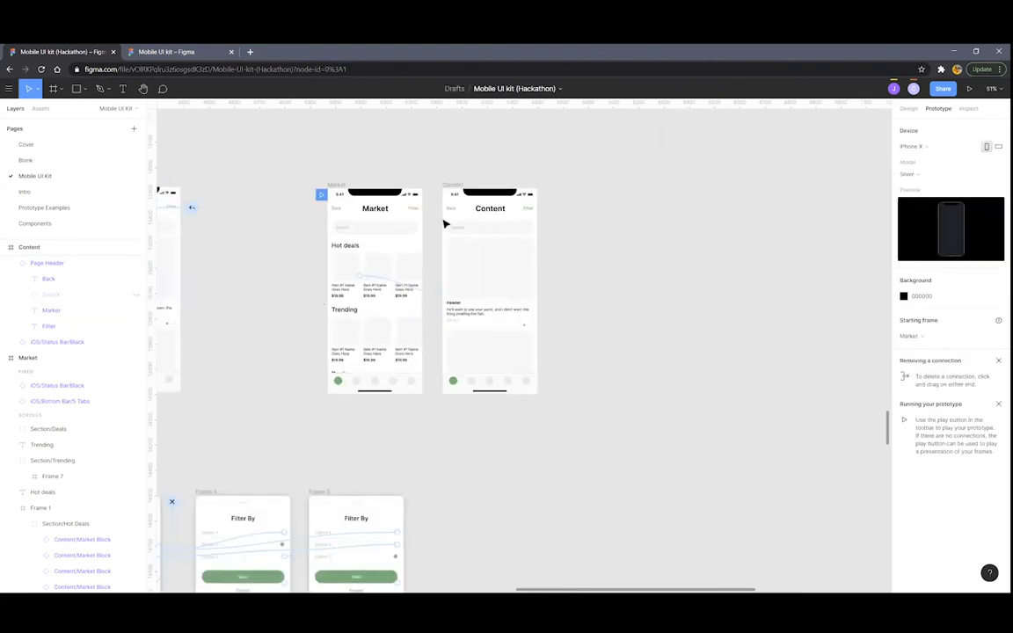
click(969, 88)
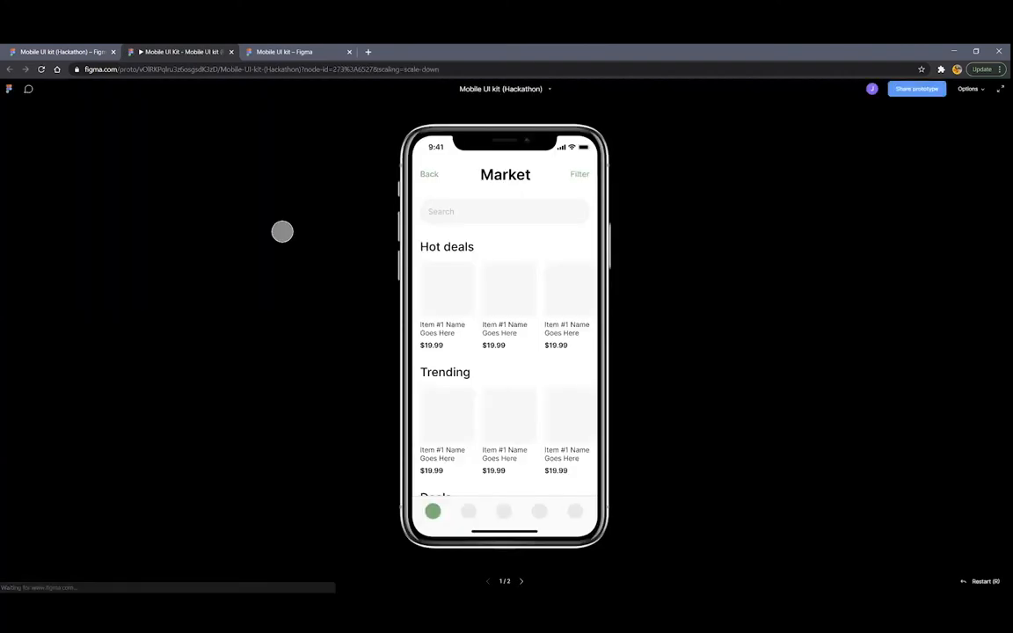
click(443, 294)
click(443, 294)
click(448, 289)
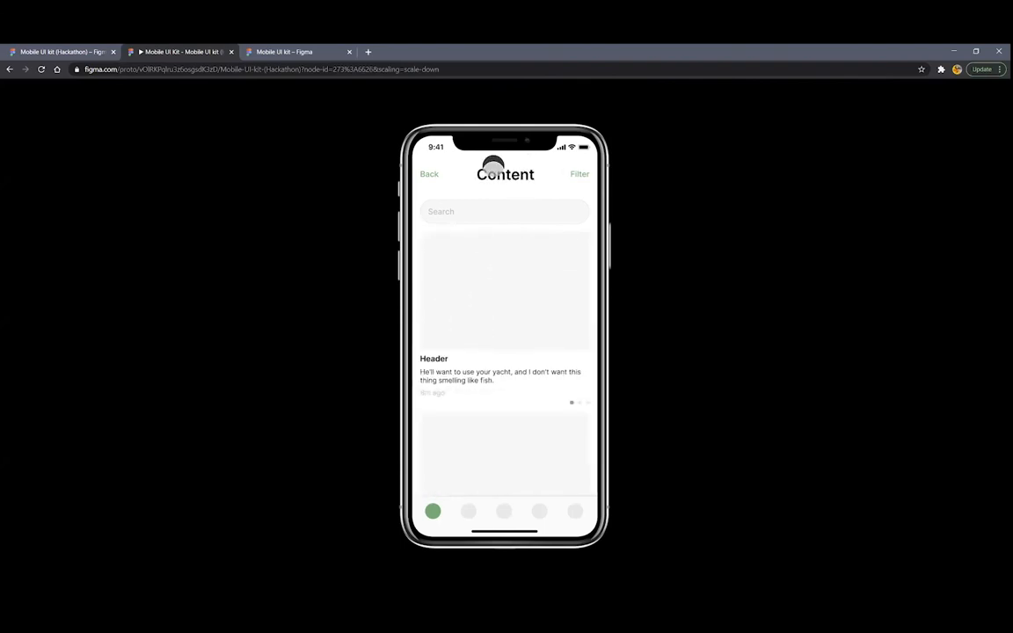
click(445, 299)
click(445, 301)
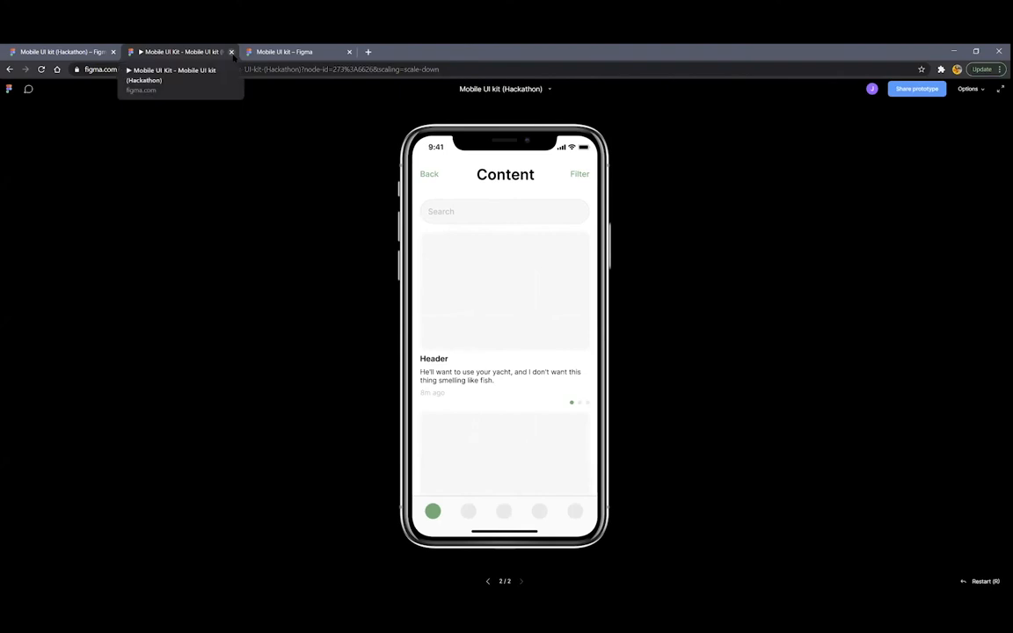
click(231, 52)
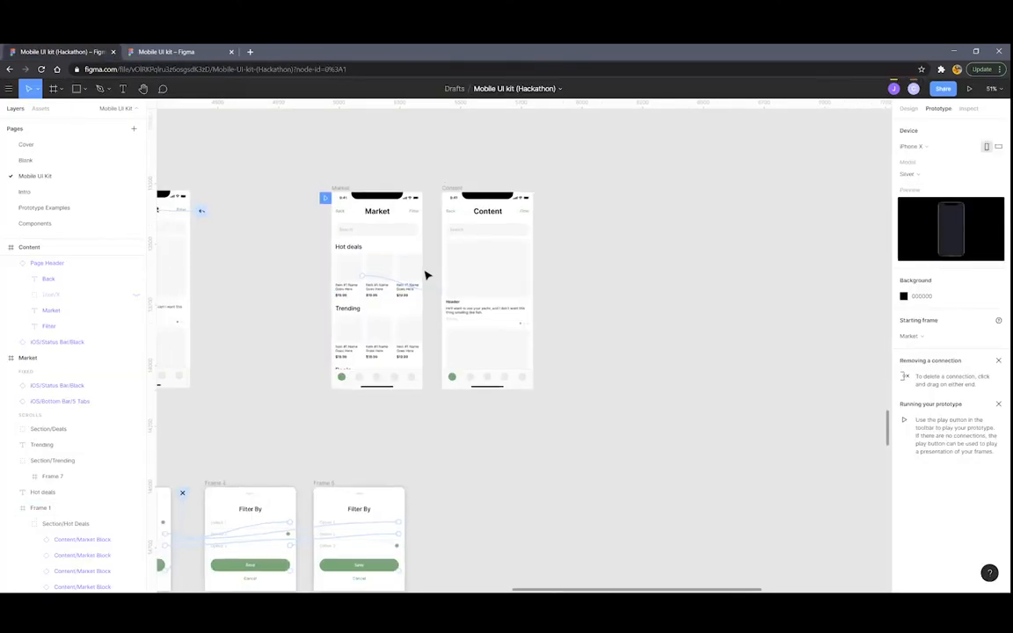
scroll(435, 275, down, 5)
scroll(422, 287, left, 3)
scroll(419, 282, down, 1)
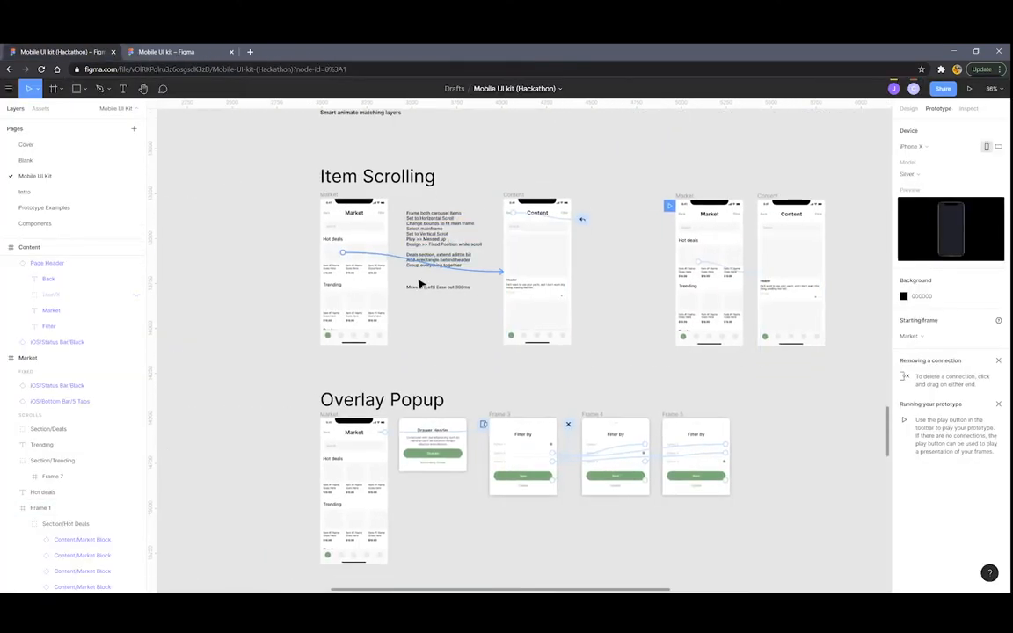
scroll(419, 283, up, 4)
scroll(420, 283, down, 2)
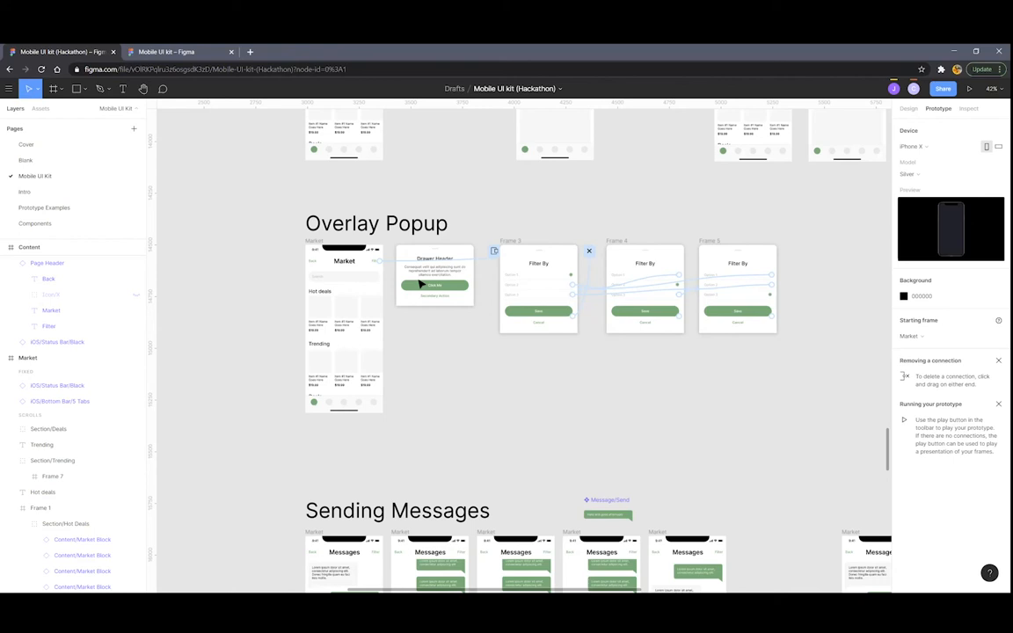
scroll(391, 246, down, 5)
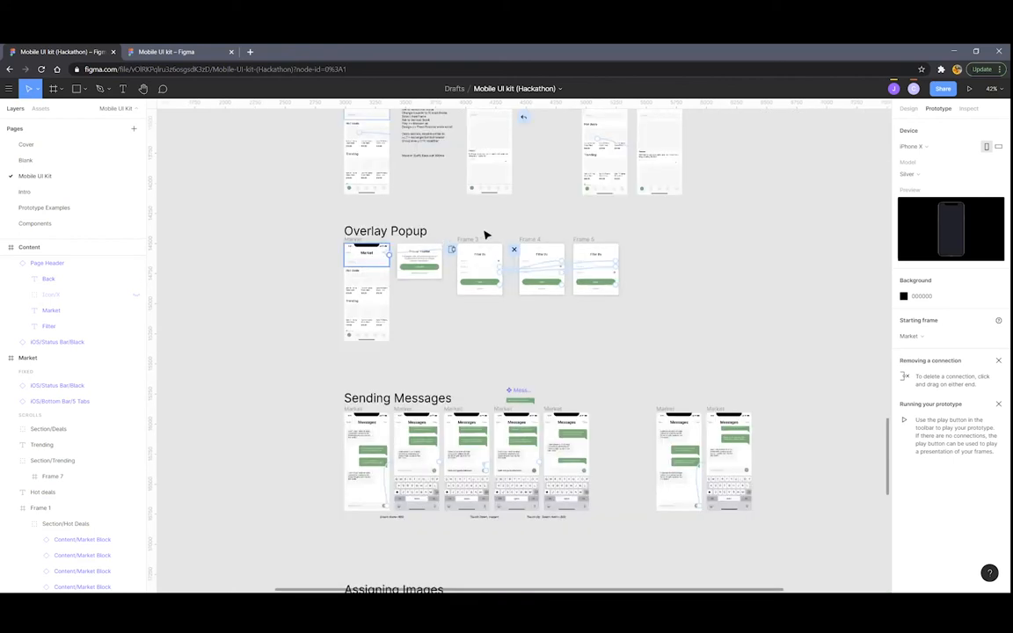
scroll(486, 235, down, 3)
scroll(491, 234, up, 1)
scroll(491, 236, up, 1)
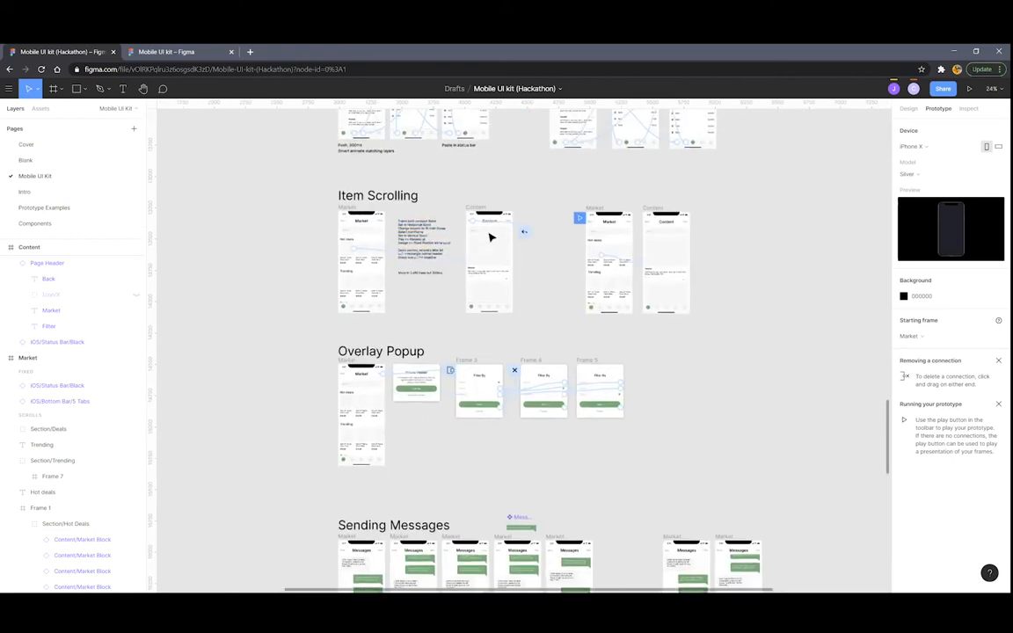
scroll(490, 237, up, 2)
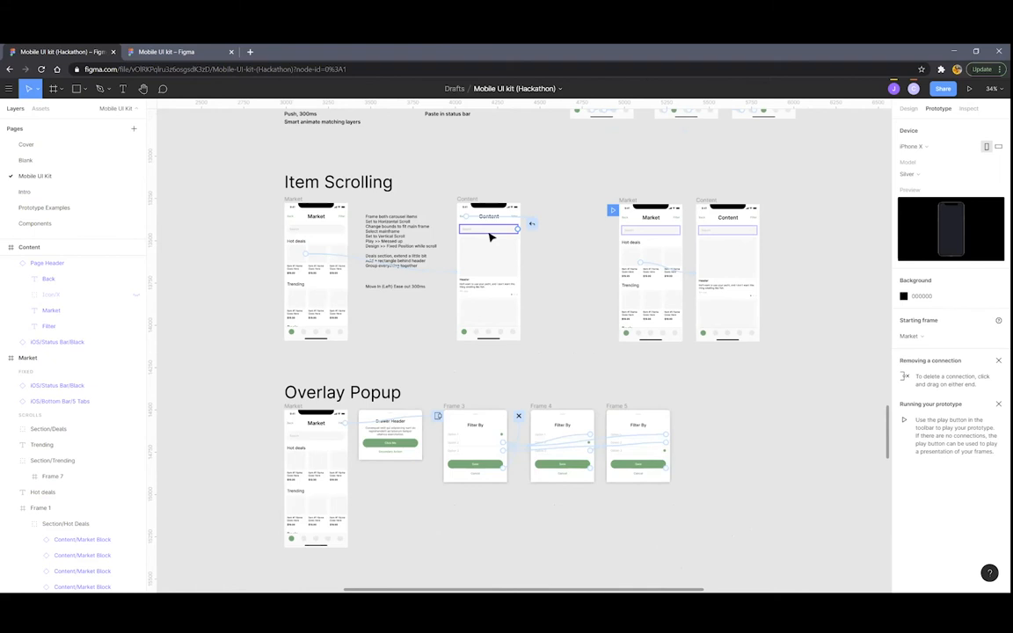
scroll(418, 241, down, 1)
scroll(359, 292, down, 1)
scroll(357, 295, up, 1)
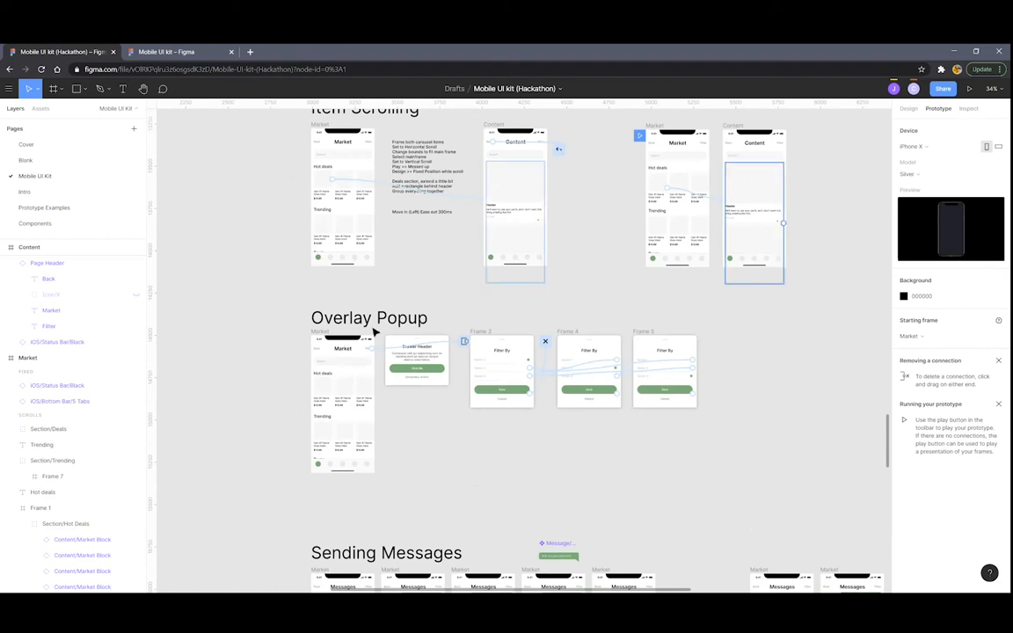
scroll(323, 334, up, 5)
click(305, 329)
scroll(339, 290, down, 1)
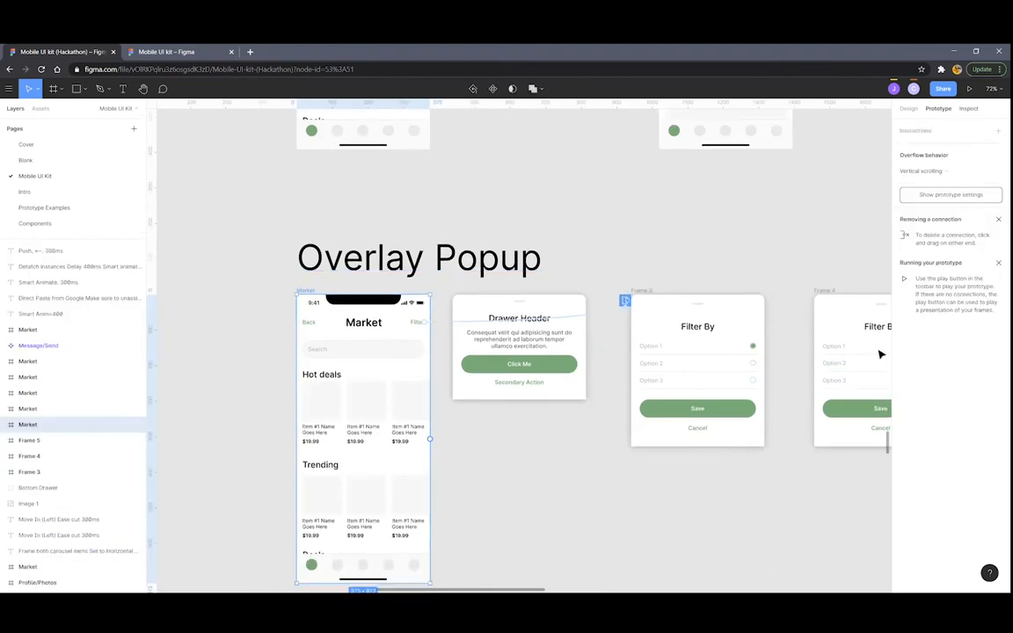
key(alt+0)
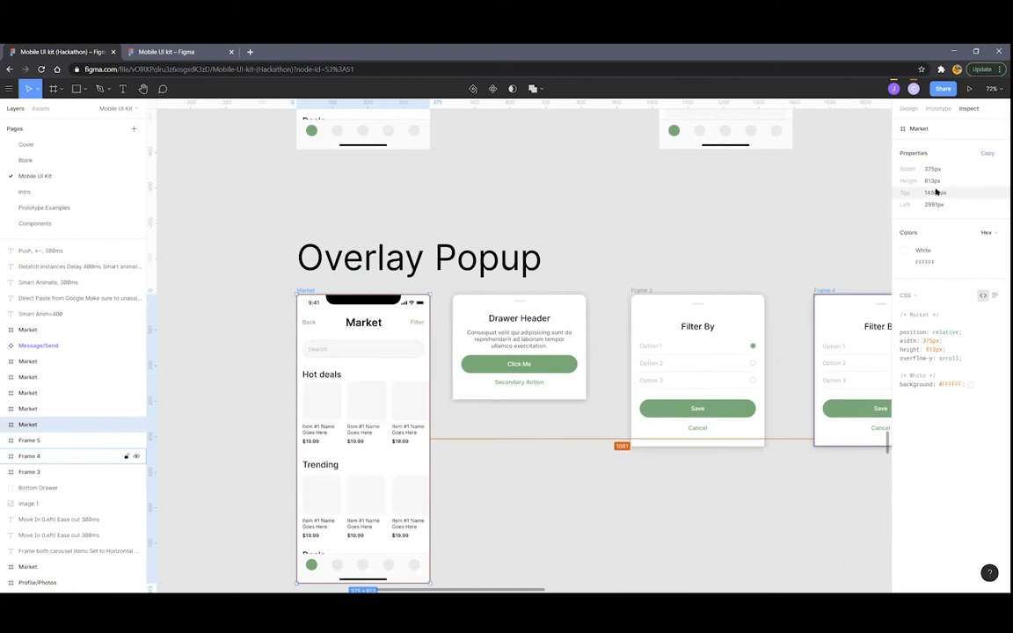
scroll(298, 384, down, 3)
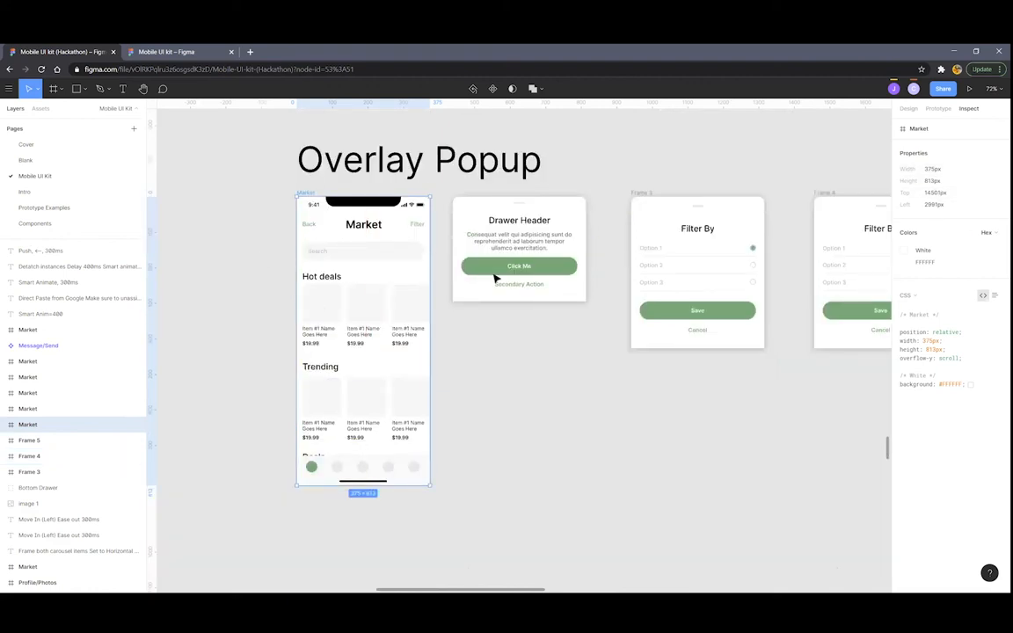
scroll(427, 260, up, 1)
scroll(537, 240, up, 4)
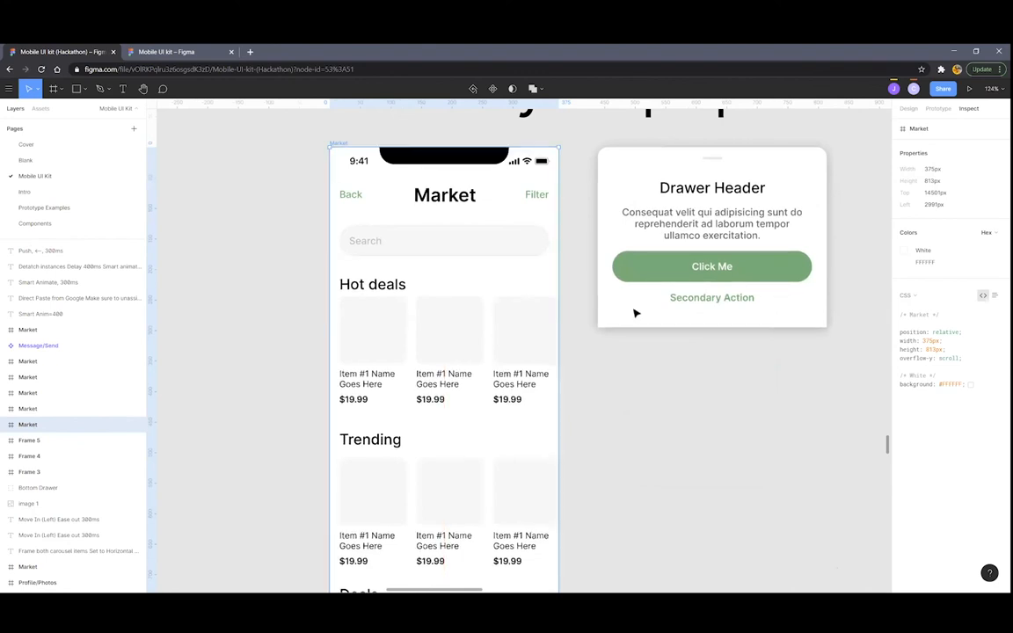
scroll(638, 315, up, 1)
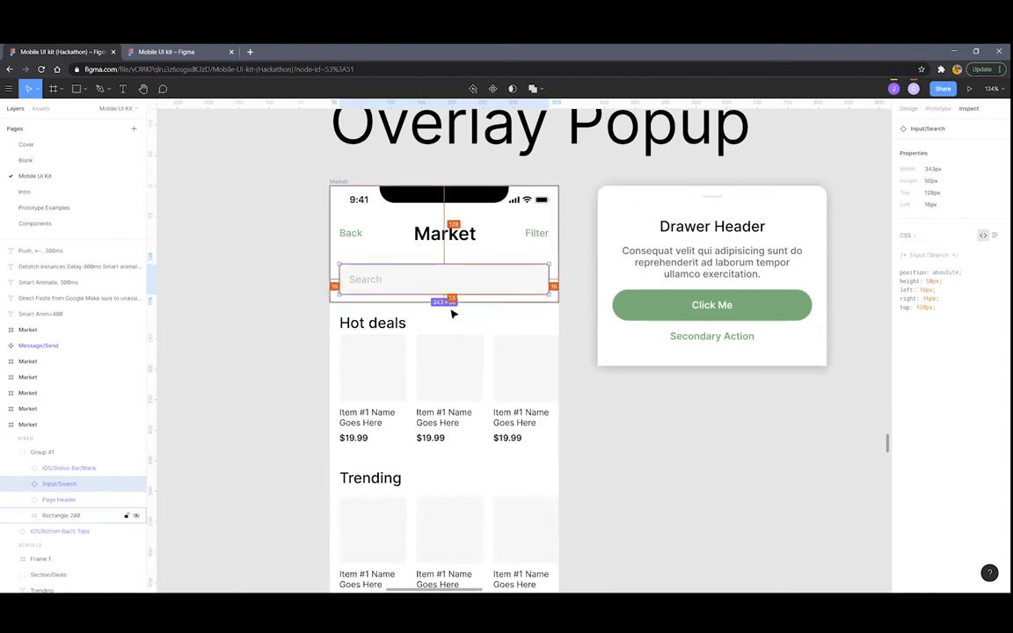
scroll(497, 347, down, 3)
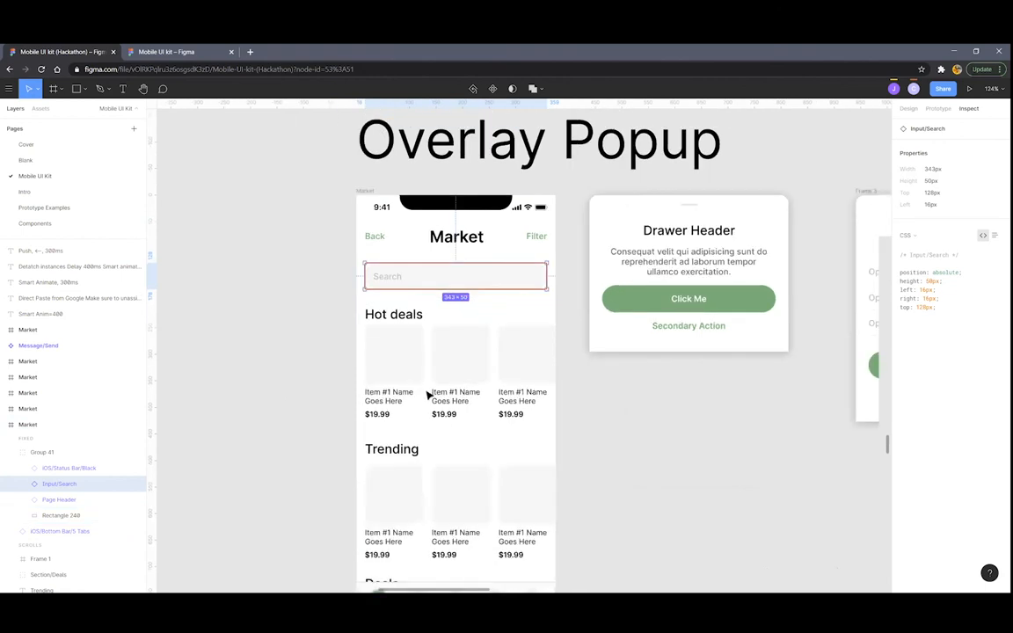
scroll(429, 395, down, 2)
click(426, 395)
scroll(425, 395, up, 2)
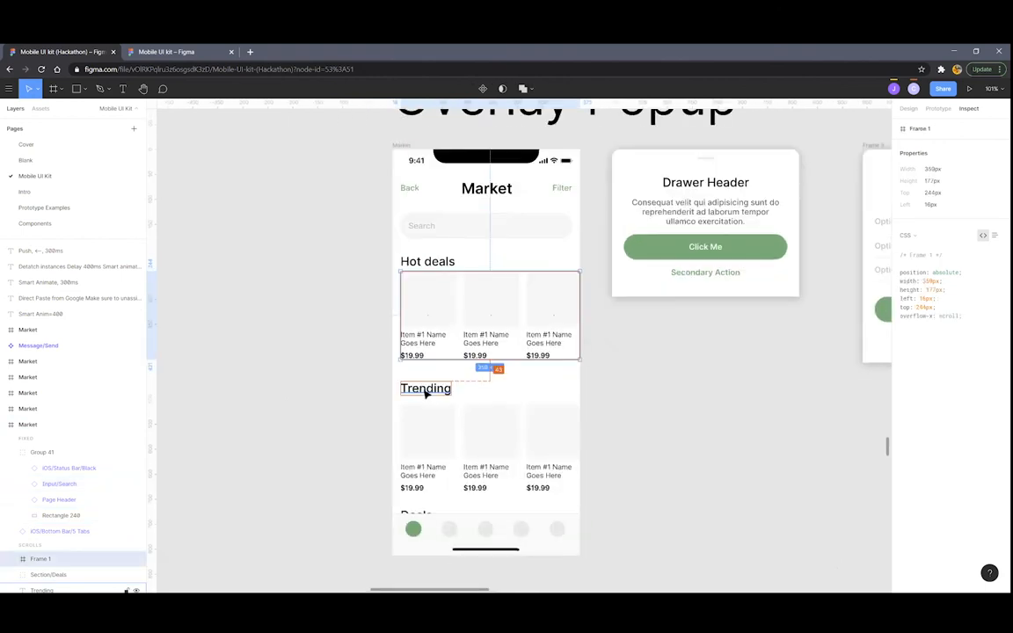
click(426, 395)
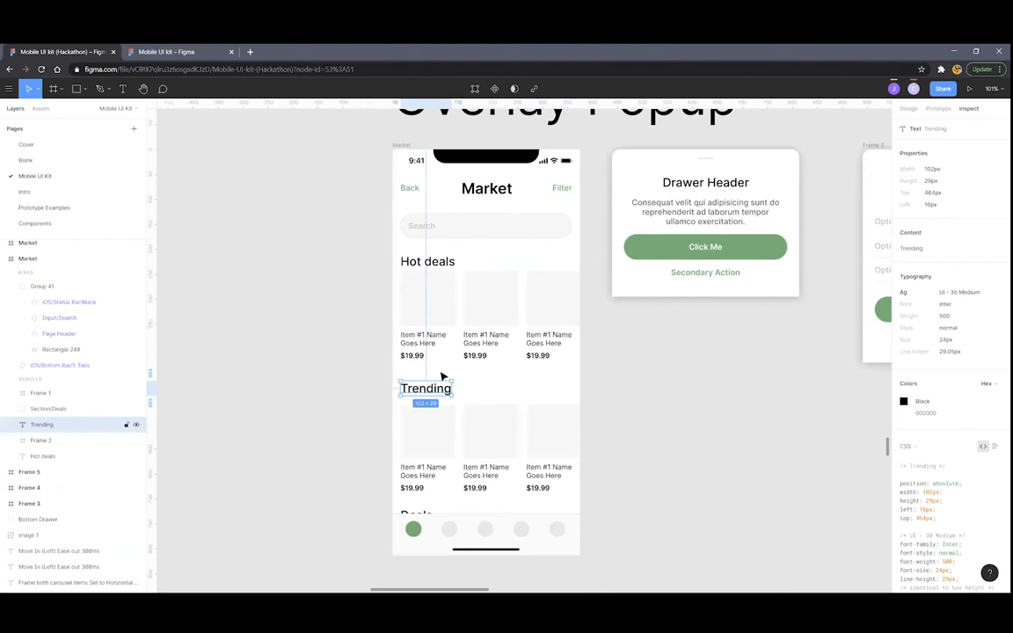
scroll(473, 337, down, 5)
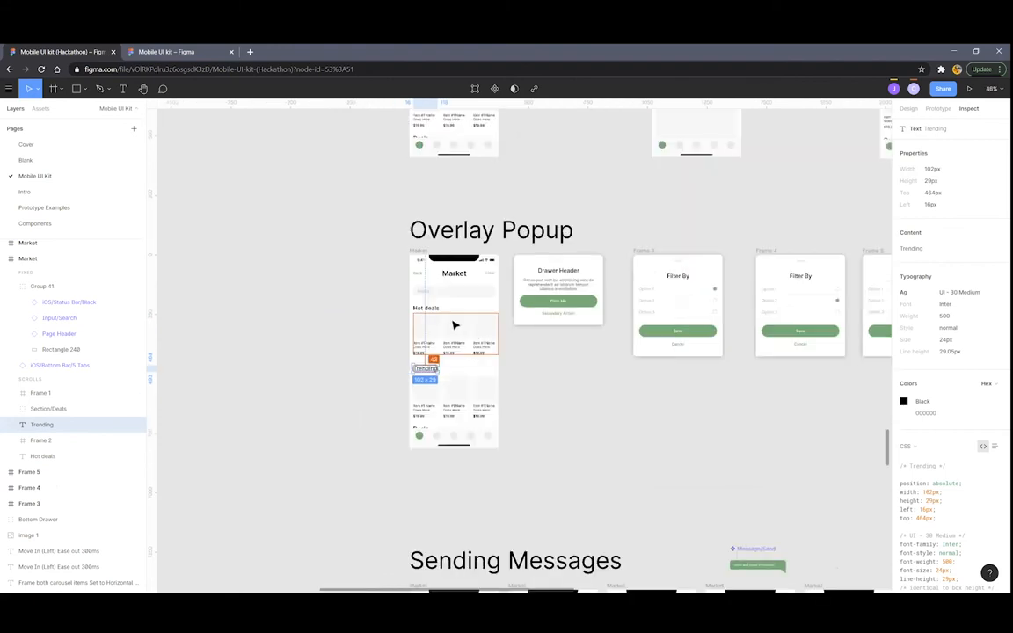
scroll(447, 340, right, 3)
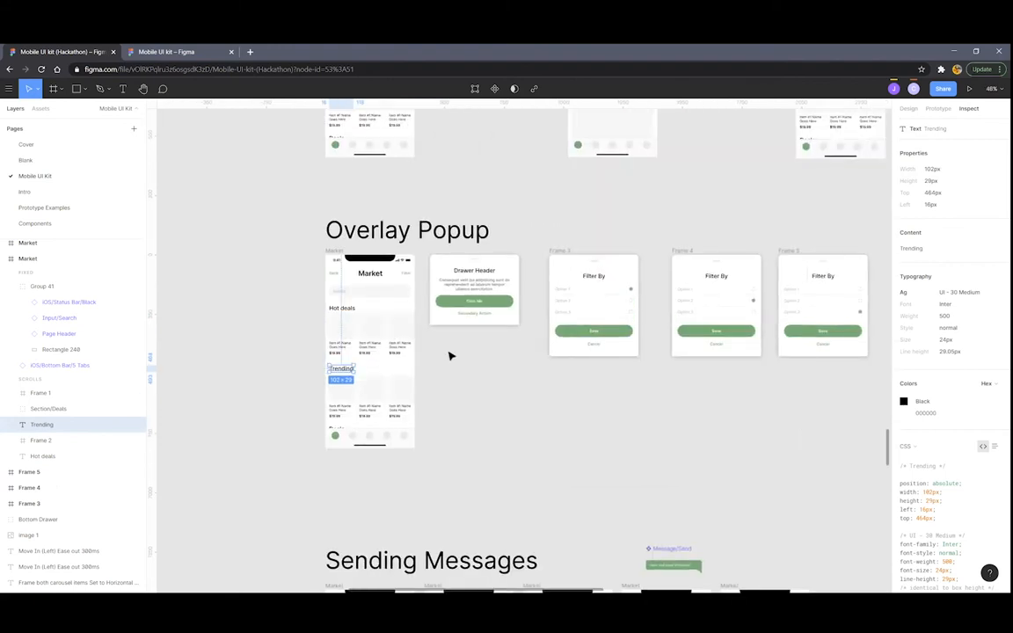
scroll(450, 356, up, 1)
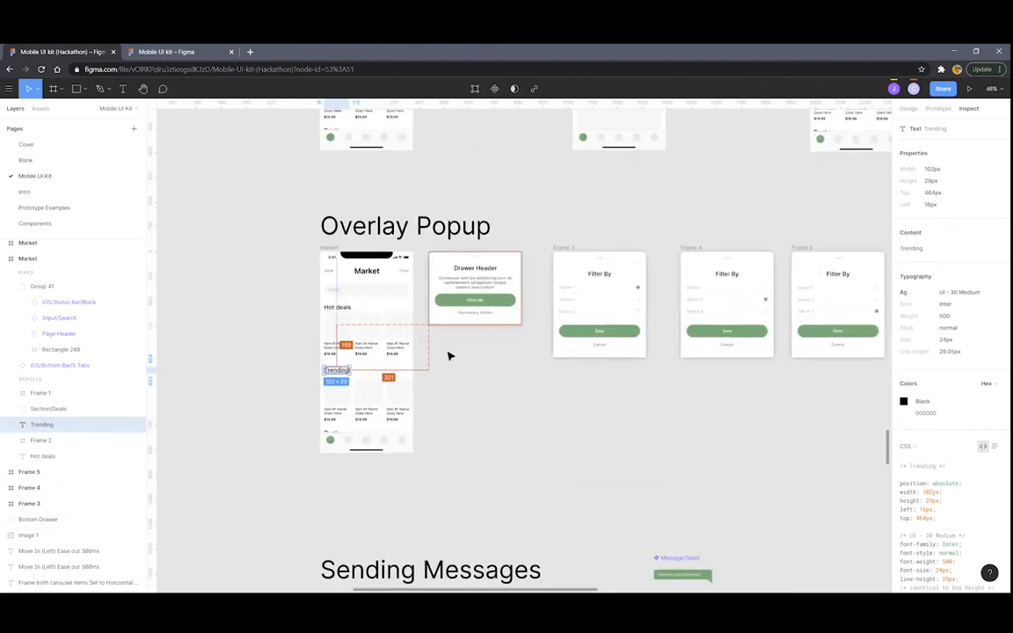
scroll(448, 355, up, 3)
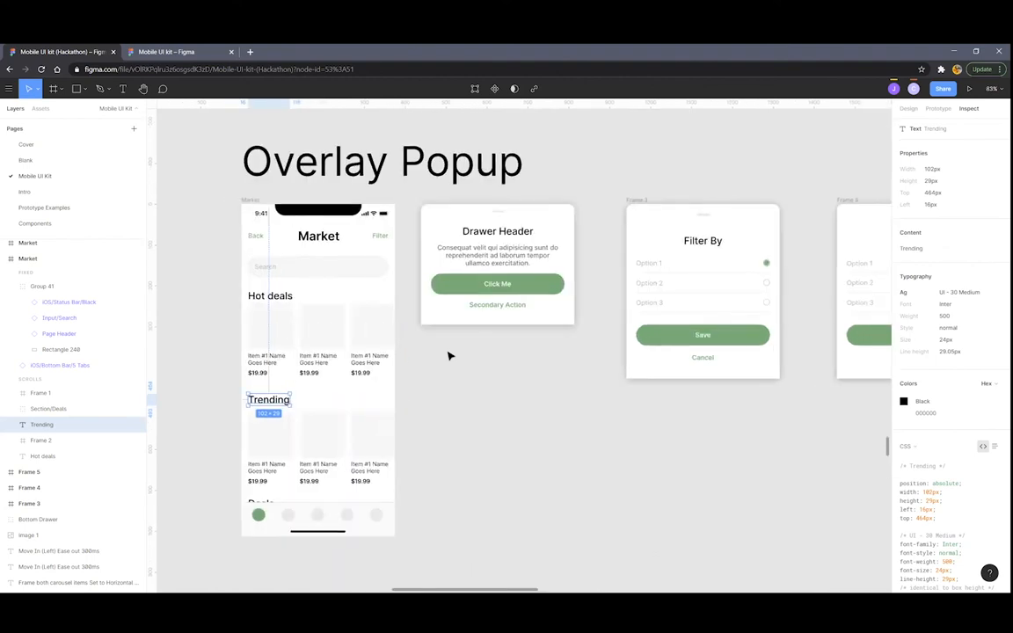
click(448, 355)
scroll(449, 355, down, 3)
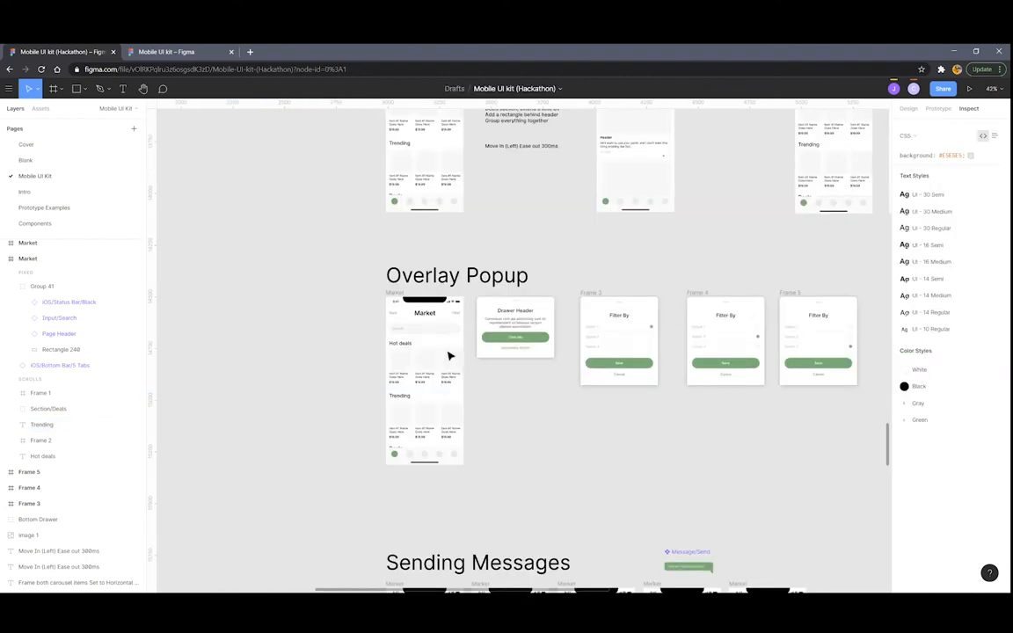
scroll(472, 347, down, 2)
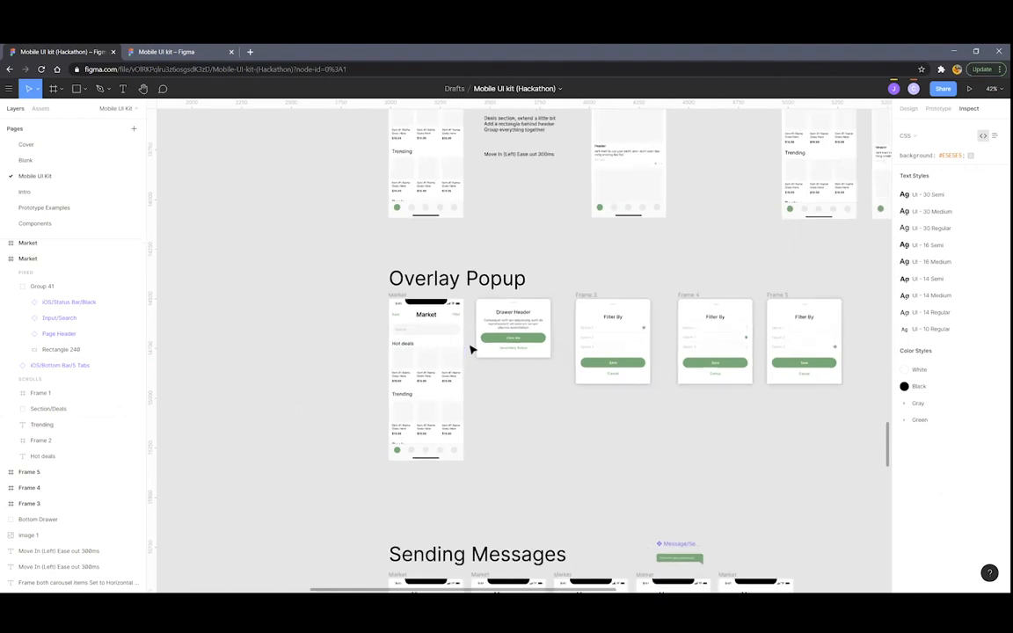
scroll(489, 353, right, 1)
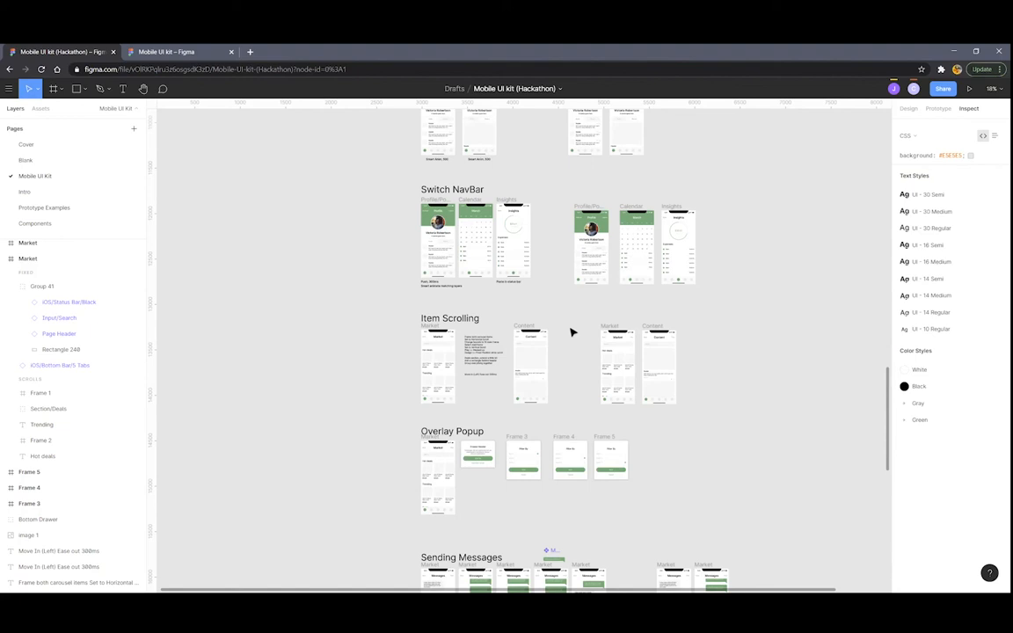
scroll(571, 332, down, 5)
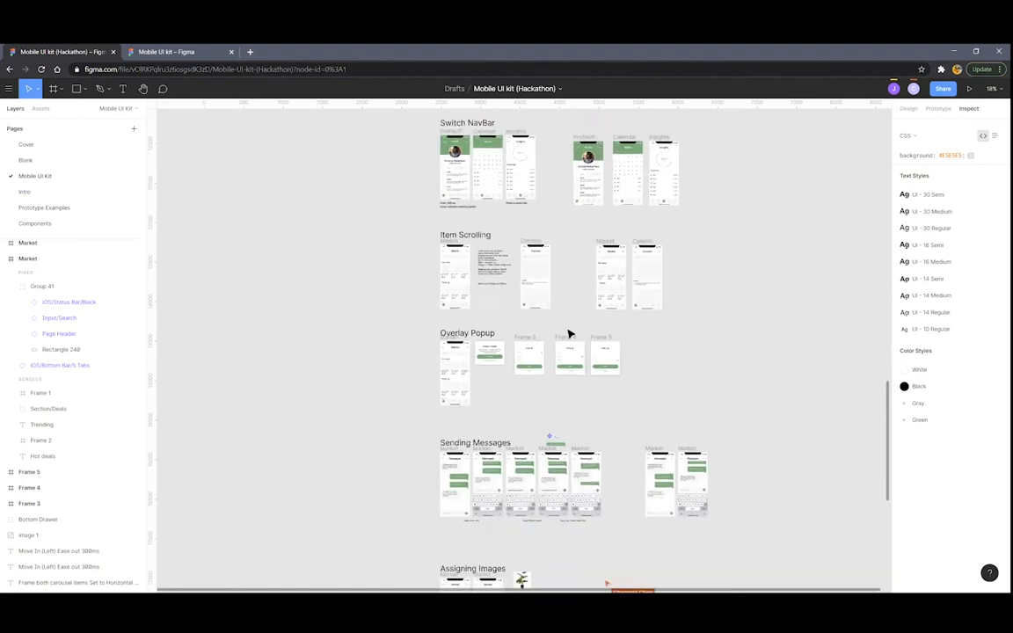
scroll(539, 351, up, 2)
scroll(536, 351, up, 3)
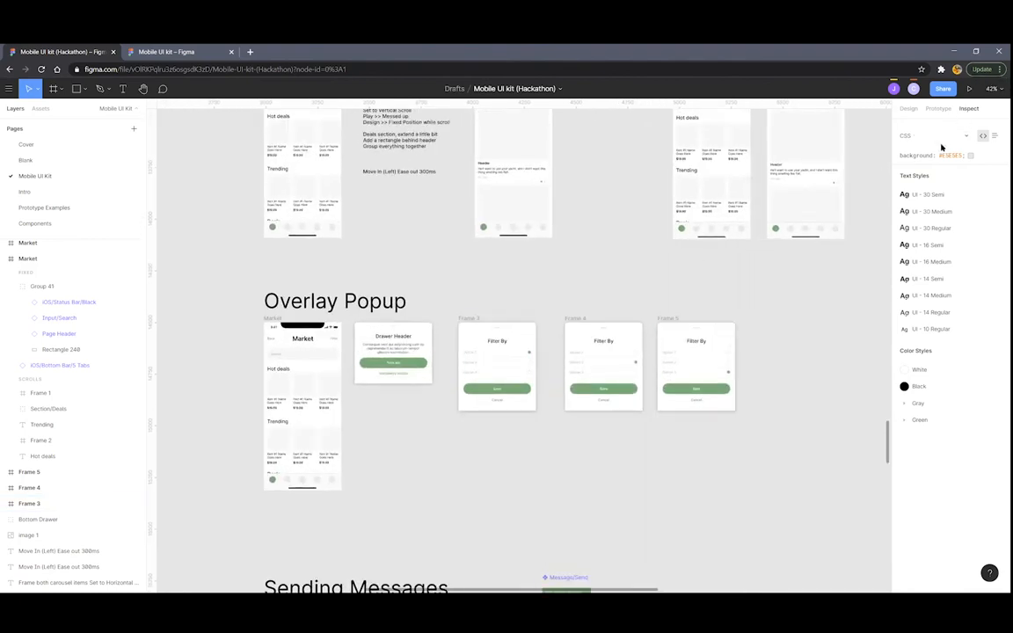
click(283, 320)
click(283, 320)
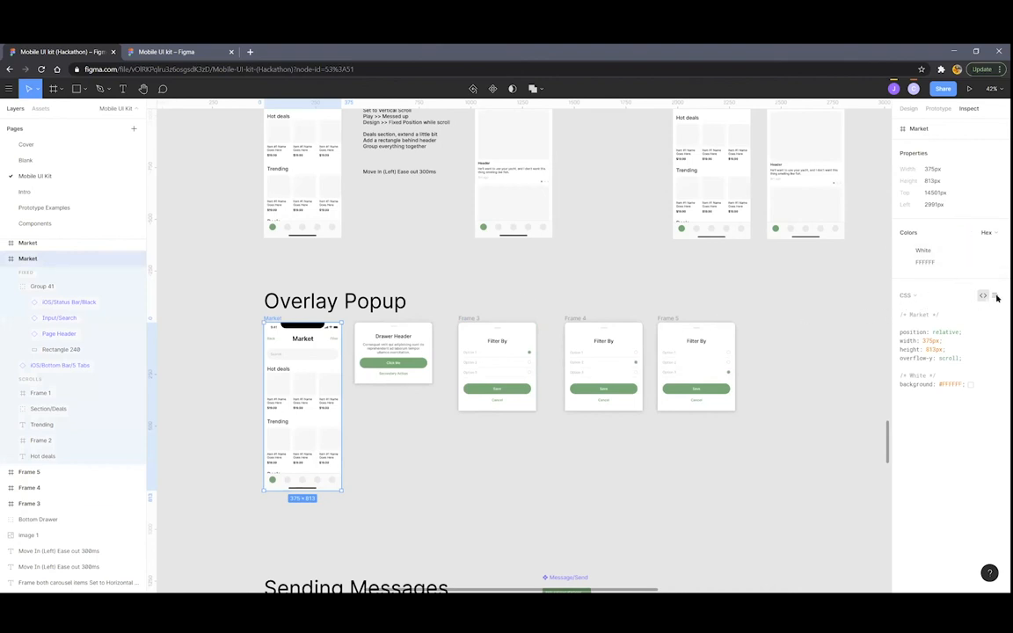
click(922, 300)
click(937, 310)
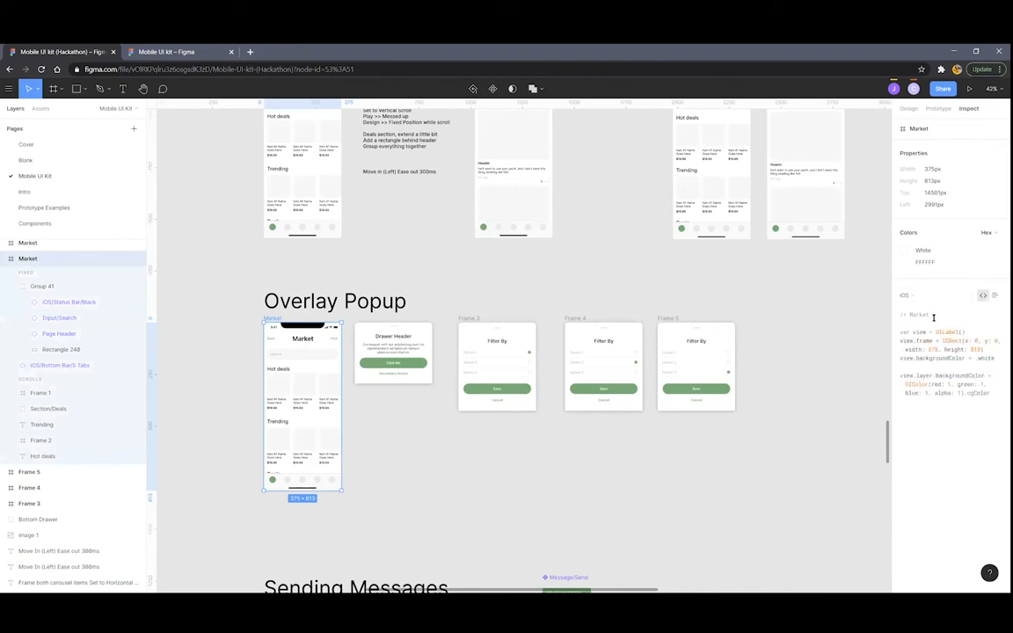
click(939, 300)
click(935, 314)
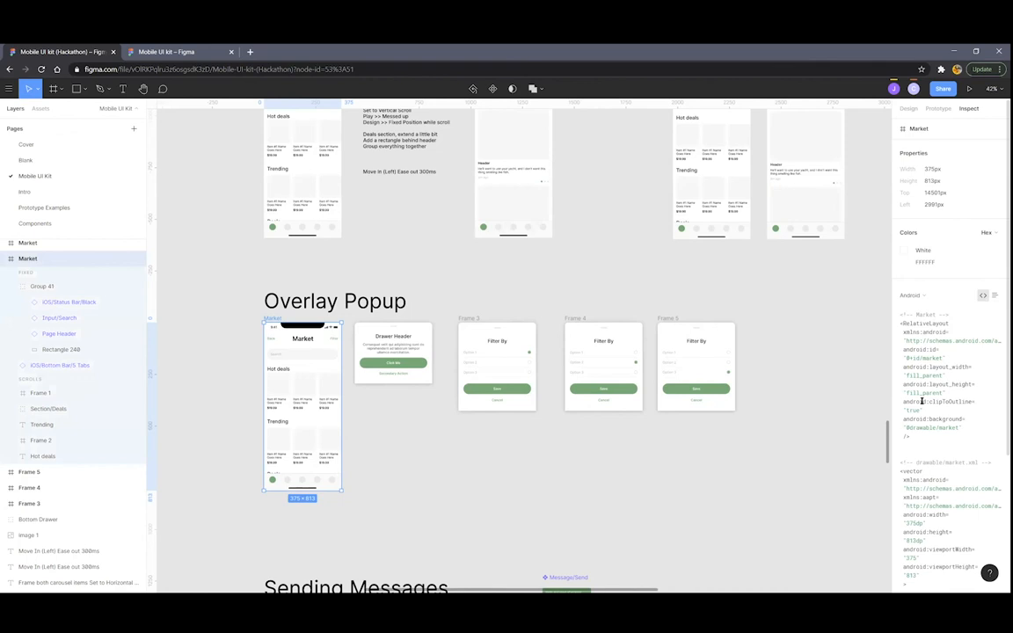
click(911, 295)
click(914, 269)
click(619, 458)
Show the Prototype settings and zoom to the Item Scrolling and Overlay Popup connection arrows
ctrl+scroll(614, 452, down, 5)
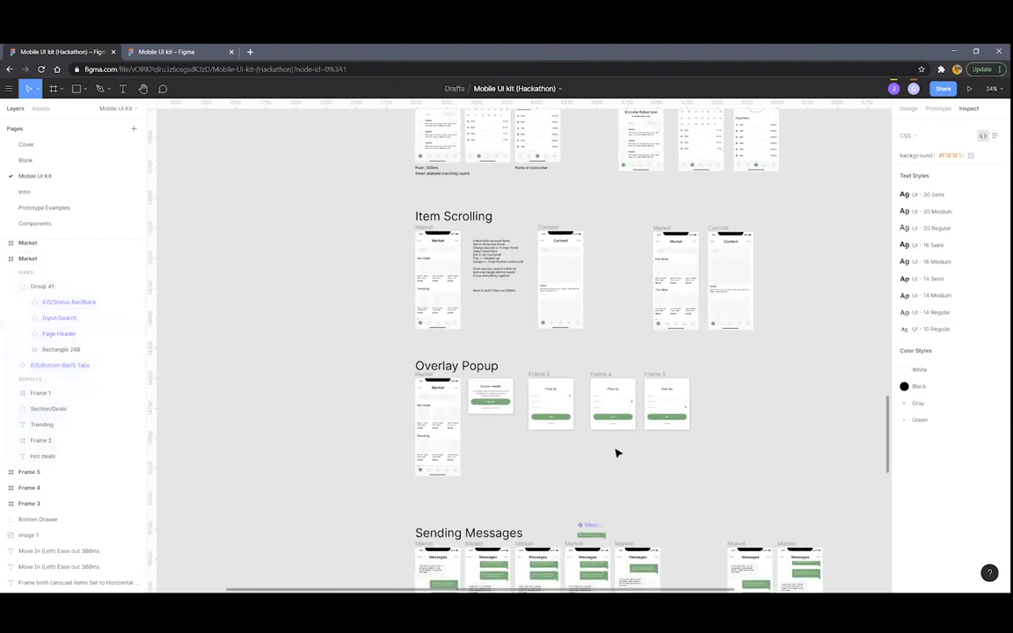
ctrl+scroll(572, 445, up, 2)
scroll(527, 437, down, 1)
ctrl+scroll(491, 429, up, 1)
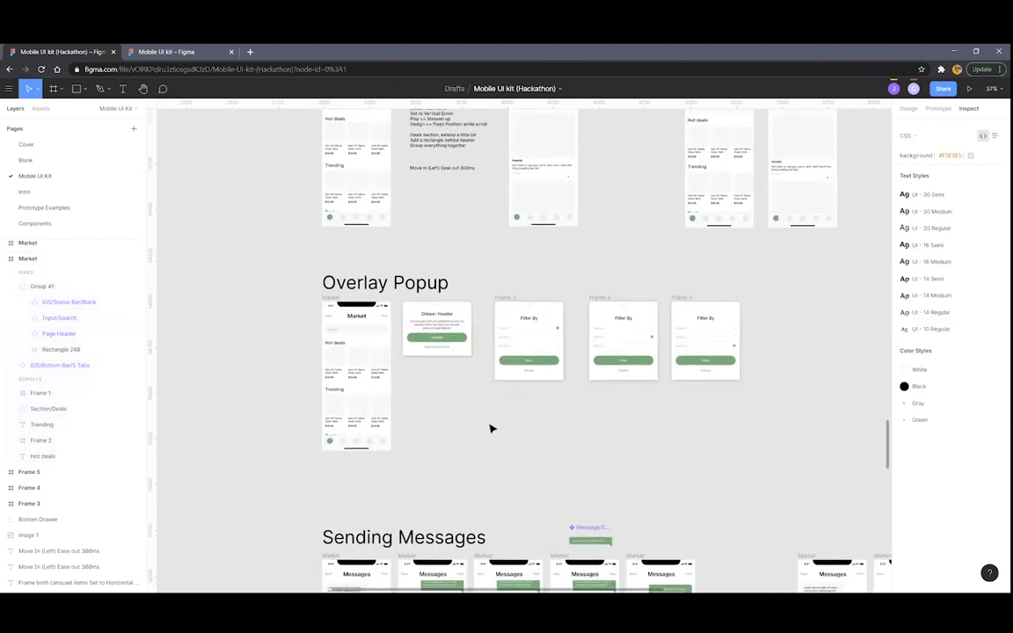
scroll(431, 234, up, 2)
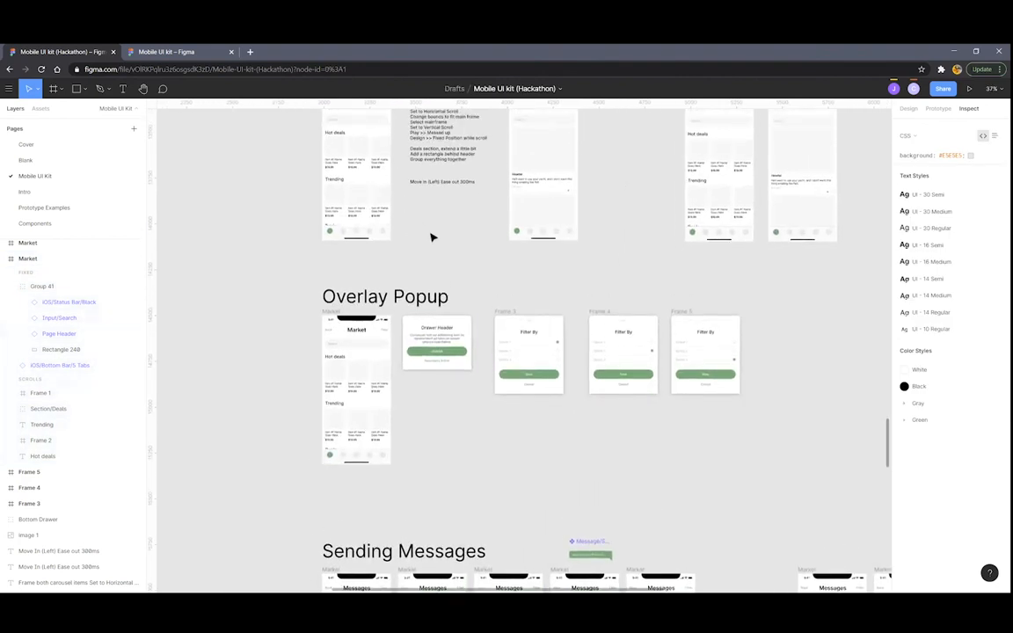
ctrl+scroll(454, 235, down, 5)
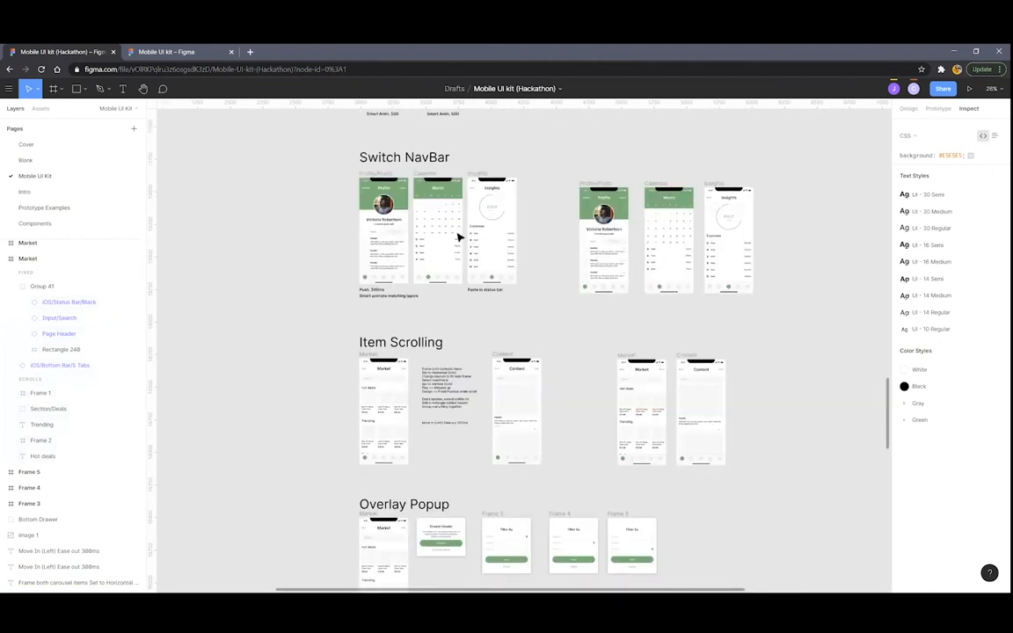
scroll(462, 246, up, 5)
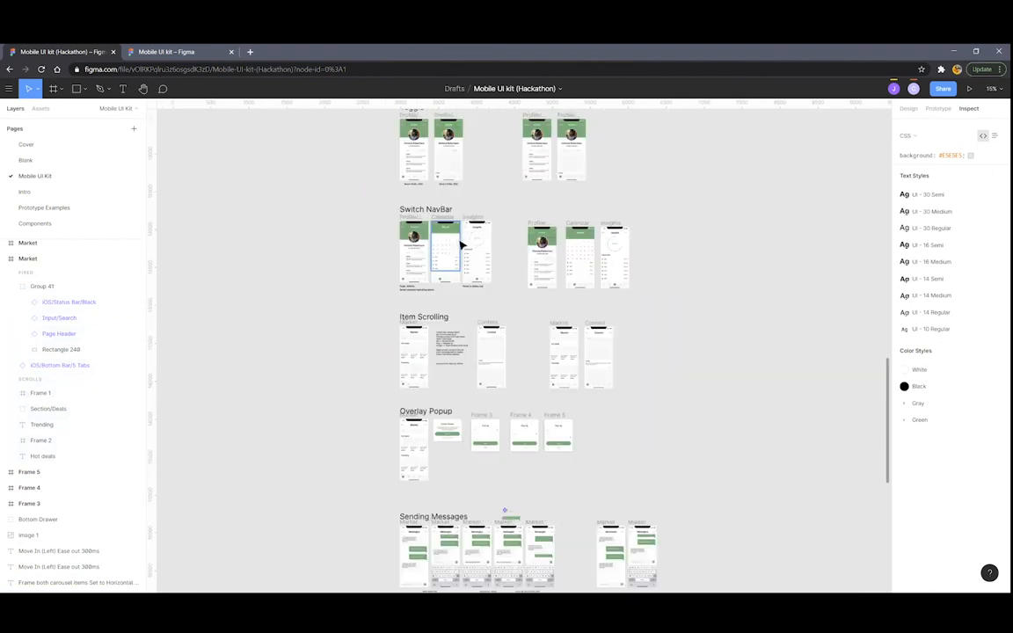
click(937, 108)
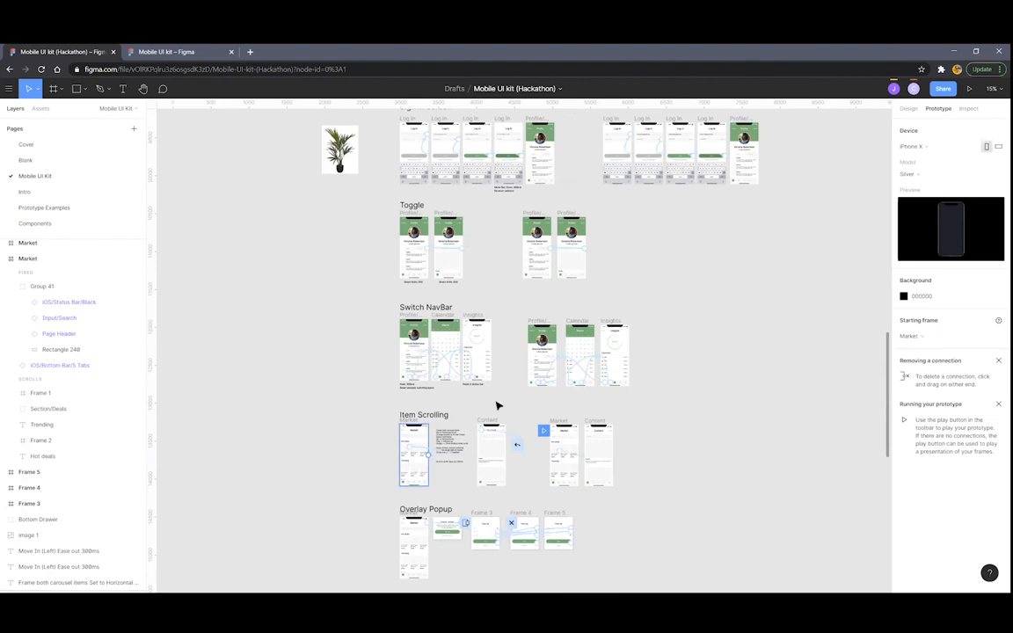
scroll(527, 394, down, 1)
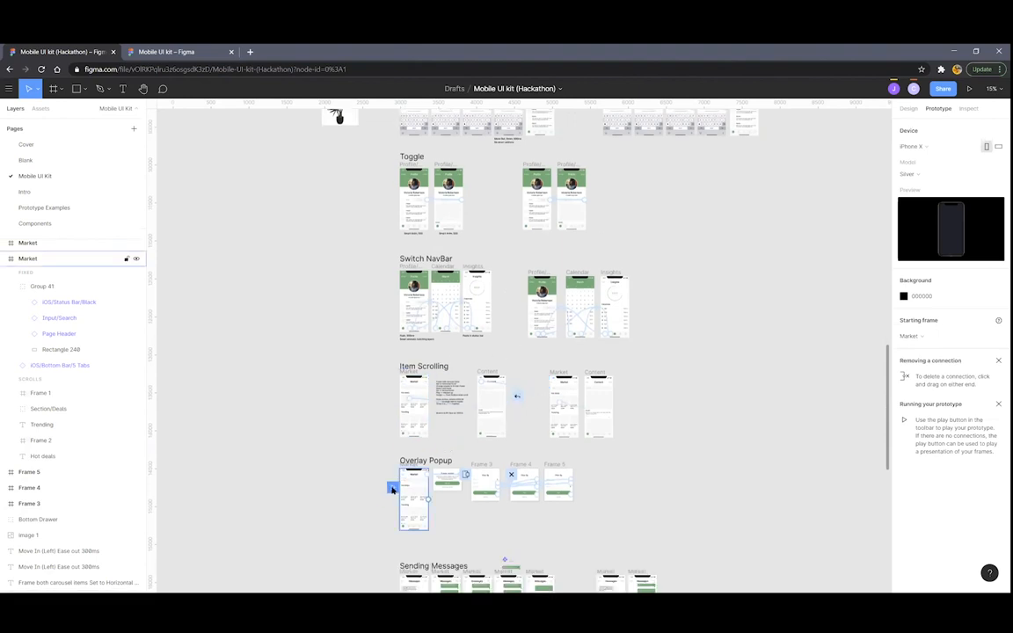
scroll(554, 364, up, 5)
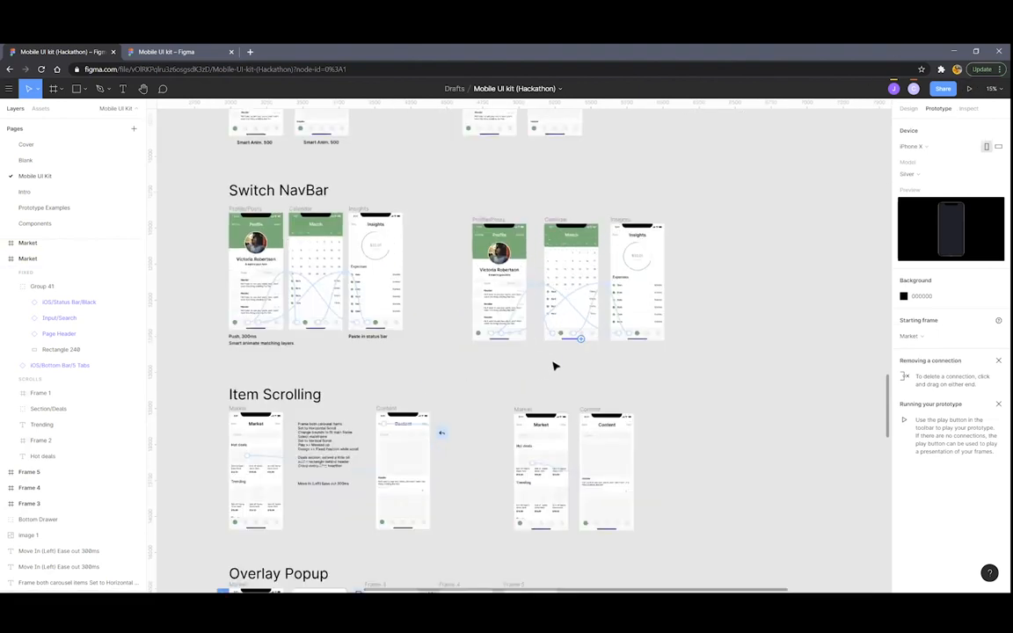
scroll(413, 378, up, 3)
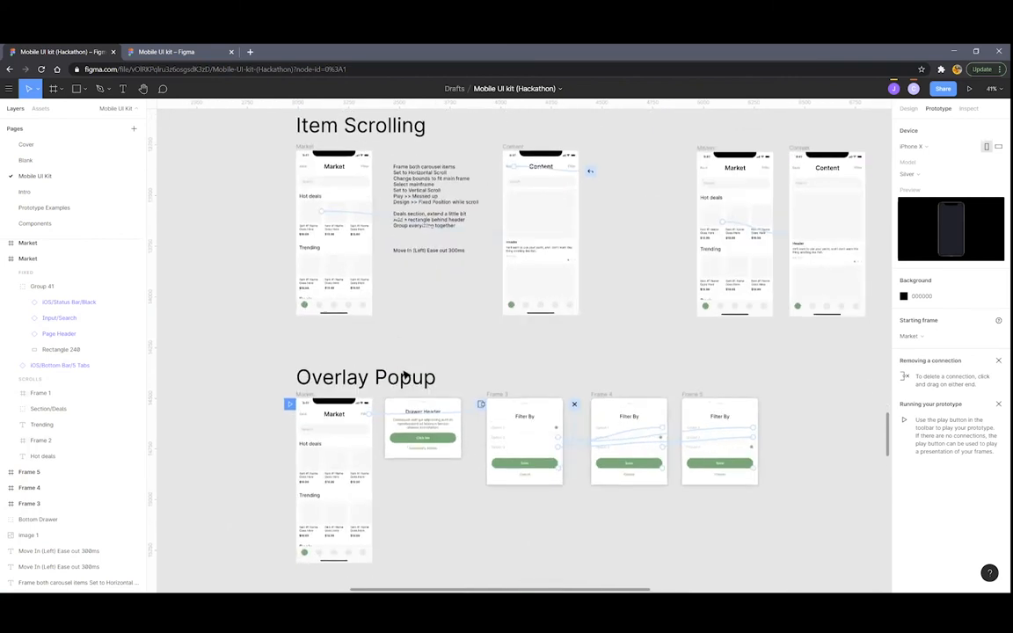
scroll(406, 375, down, 1)
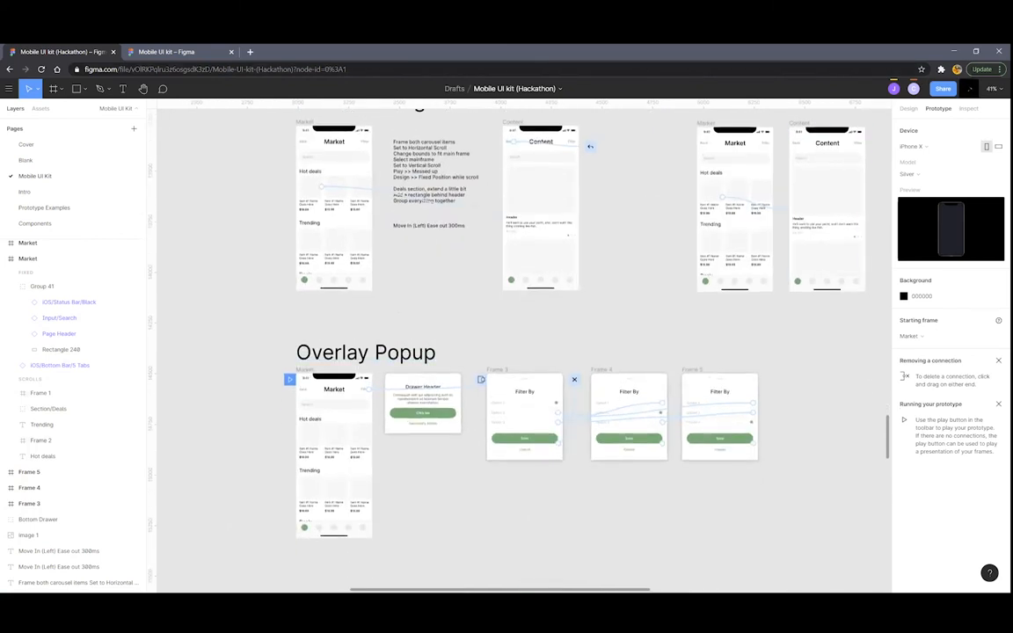
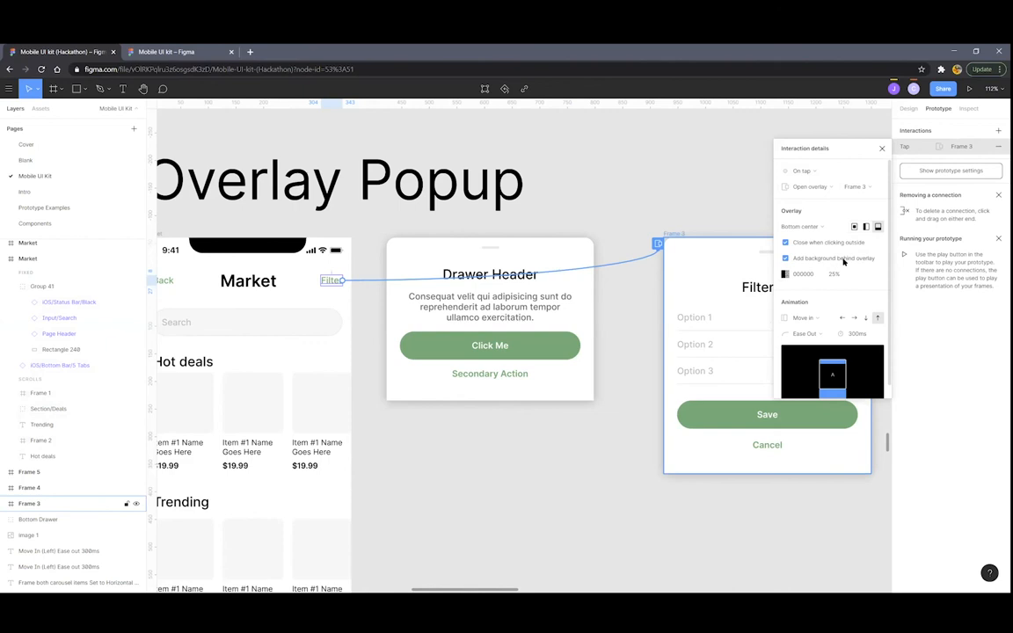
Close the Filter overlay's interaction details, zoom out to Frames 3–5, and deselect
scroll(281, 325, down, 5)
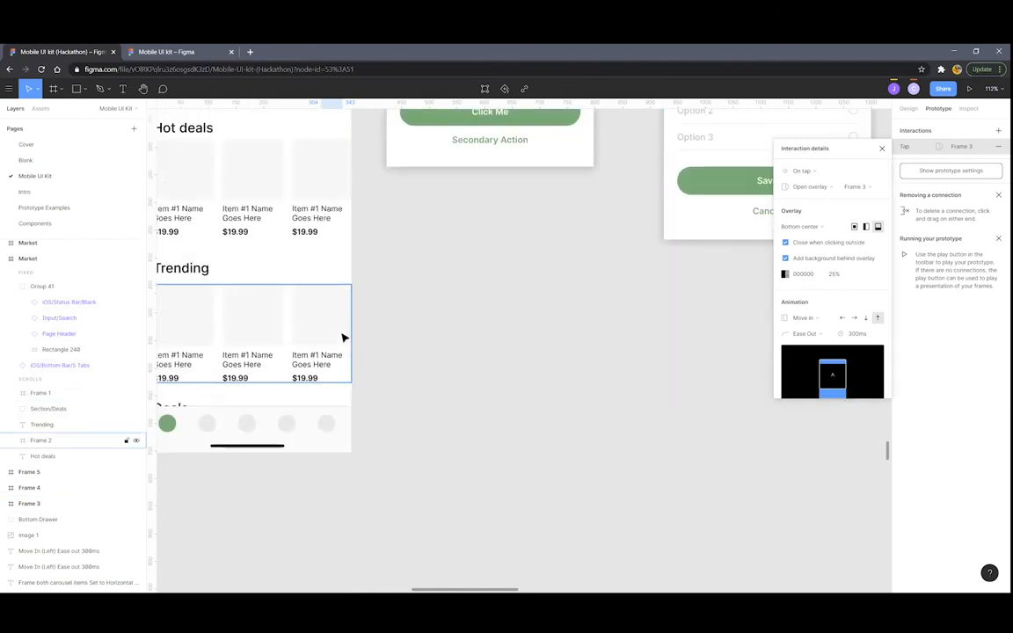
scroll(344, 341, up, 1)
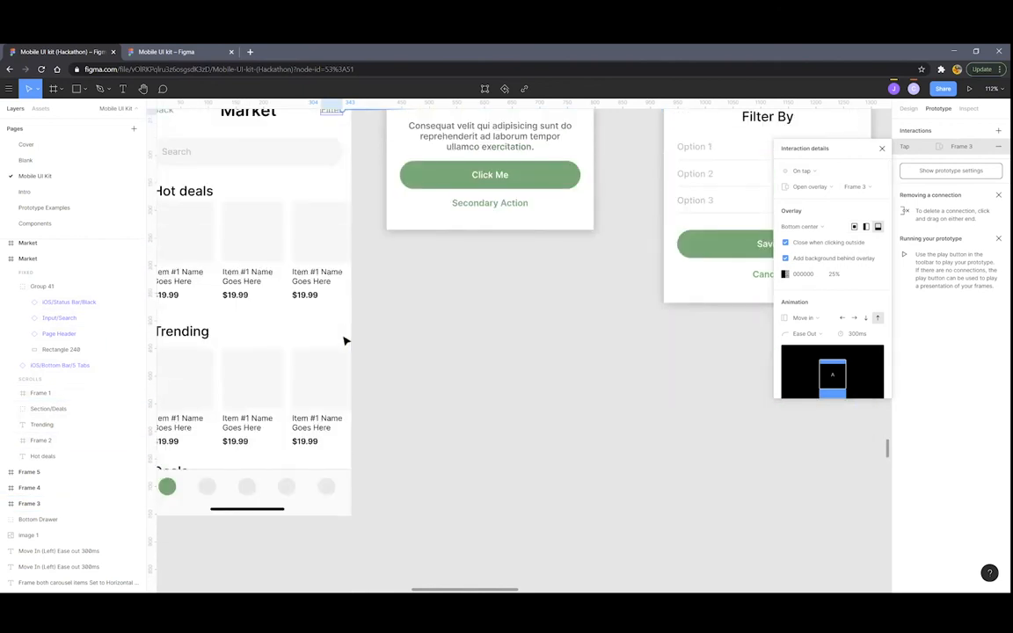
scroll(498, 363, up, 2)
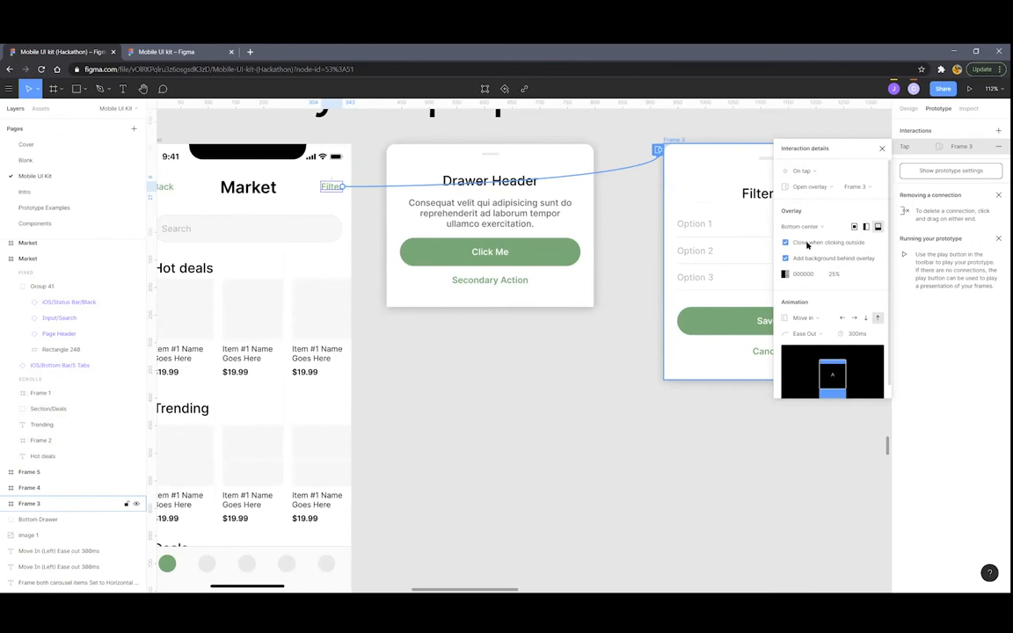
scroll(694, 287, down, 3)
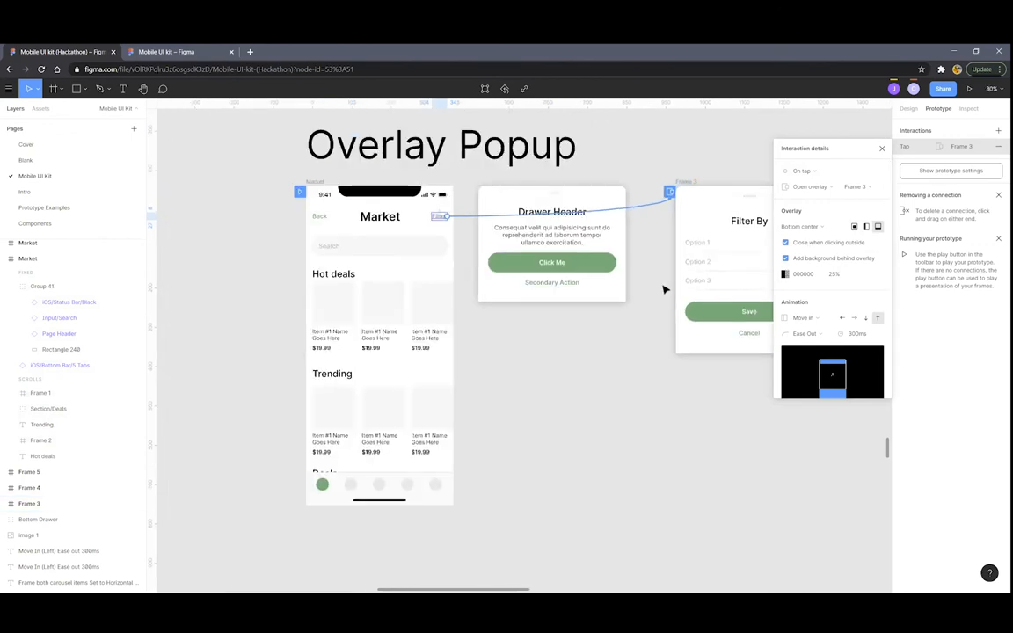
click(881, 149)
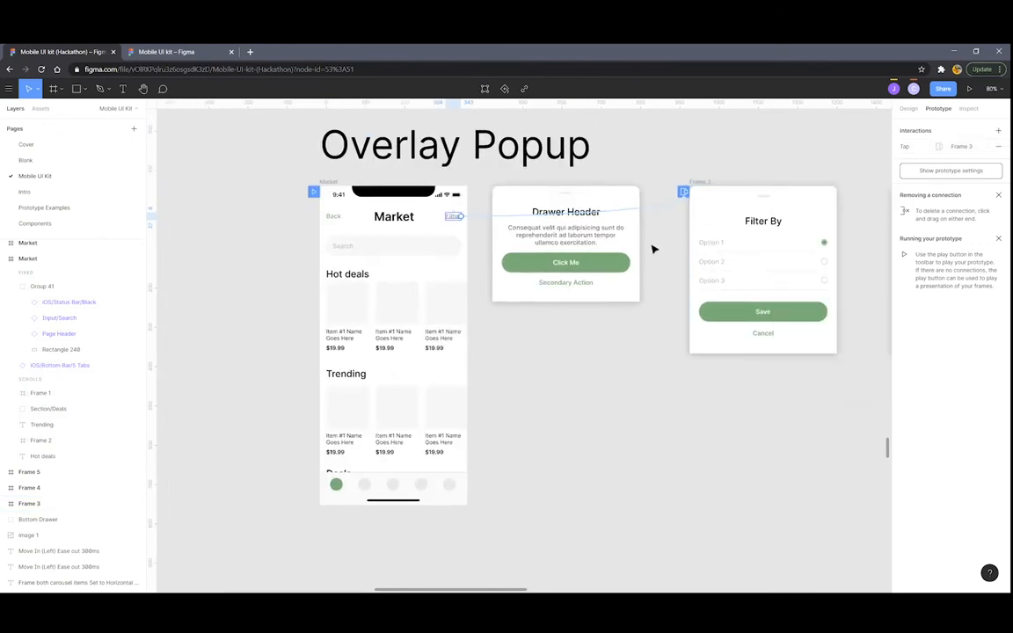
scroll(653, 249, right, 2)
scroll(487, 244, down, 3)
scroll(486, 244, right, 5)
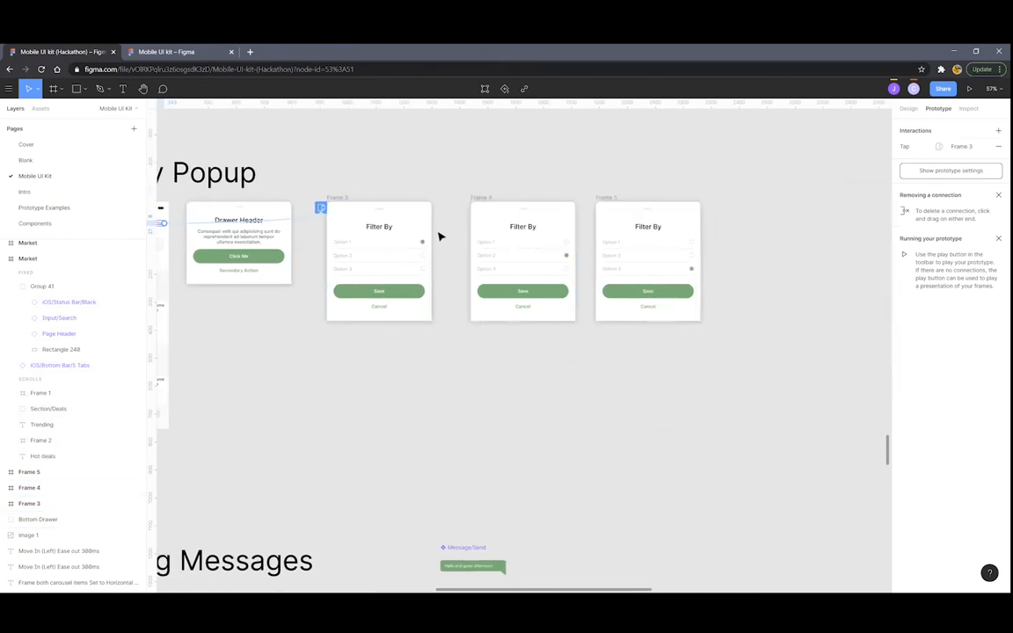
scroll(440, 236, up, 4)
click(364, 161)
Inspect Frame 3's Option 2 interaction and keep Swap overlay to Frame 4 as its action
scroll(368, 160, up, 3)
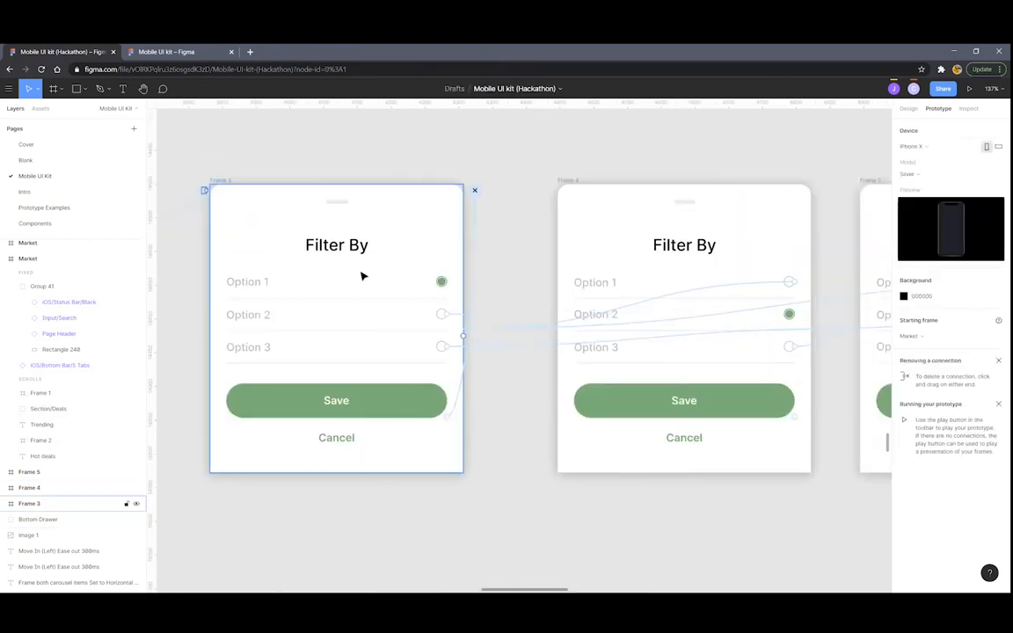
scroll(362, 276, right, 2)
scroll(268, 292, down, 3)
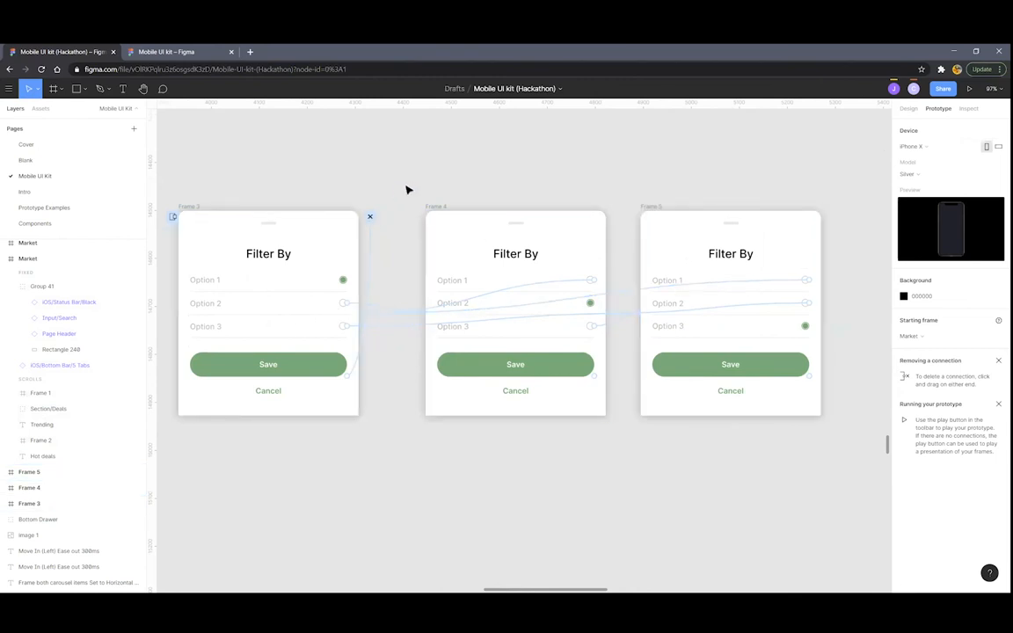
scroll(370, 290, up, 5)
click(377, 343)
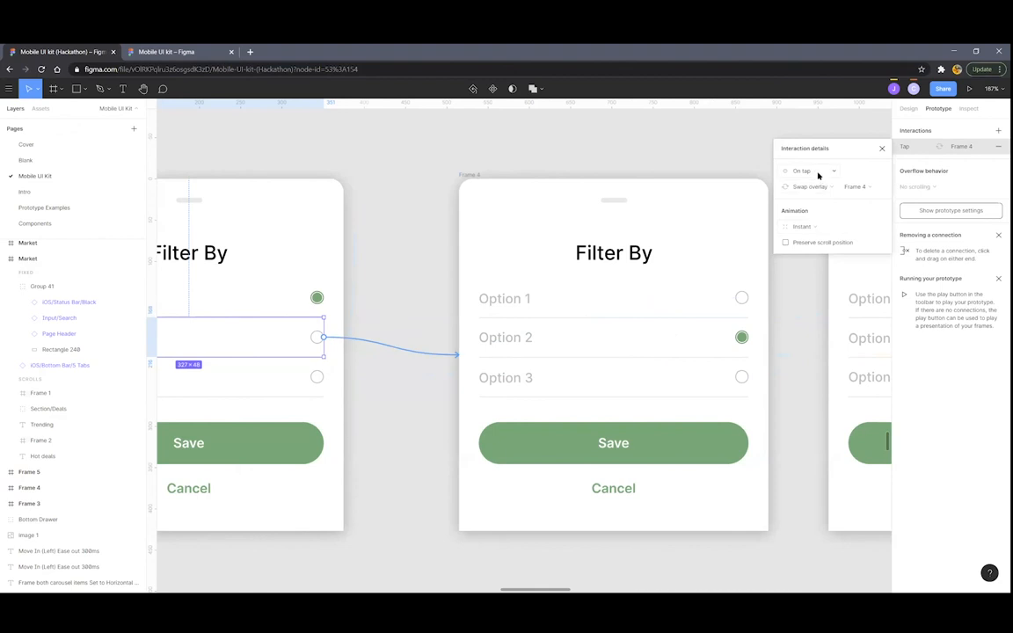
scroll(528, 220, down, 4)
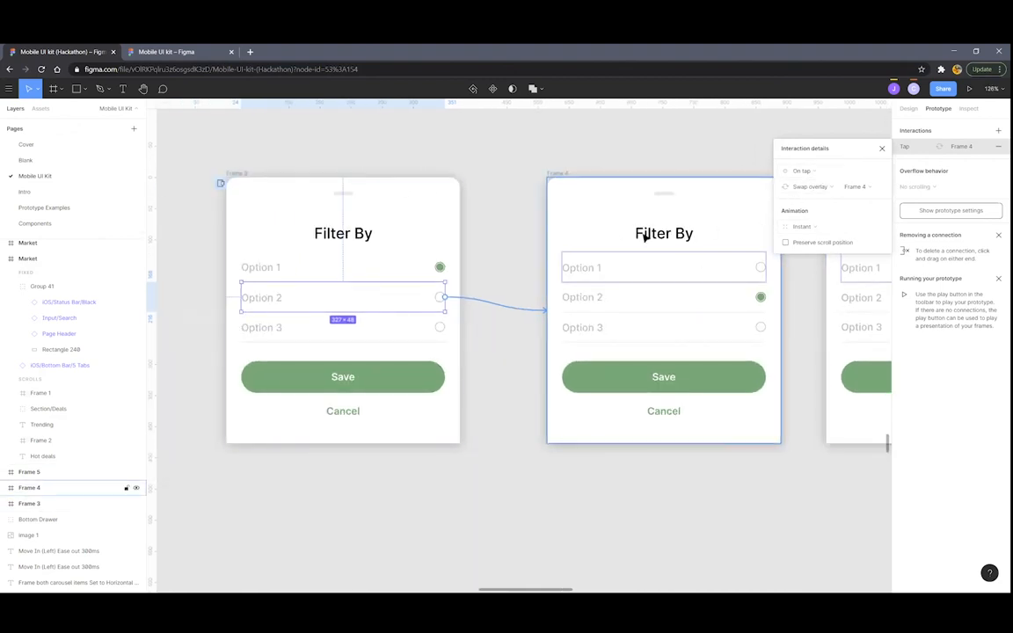
click(823, 189)
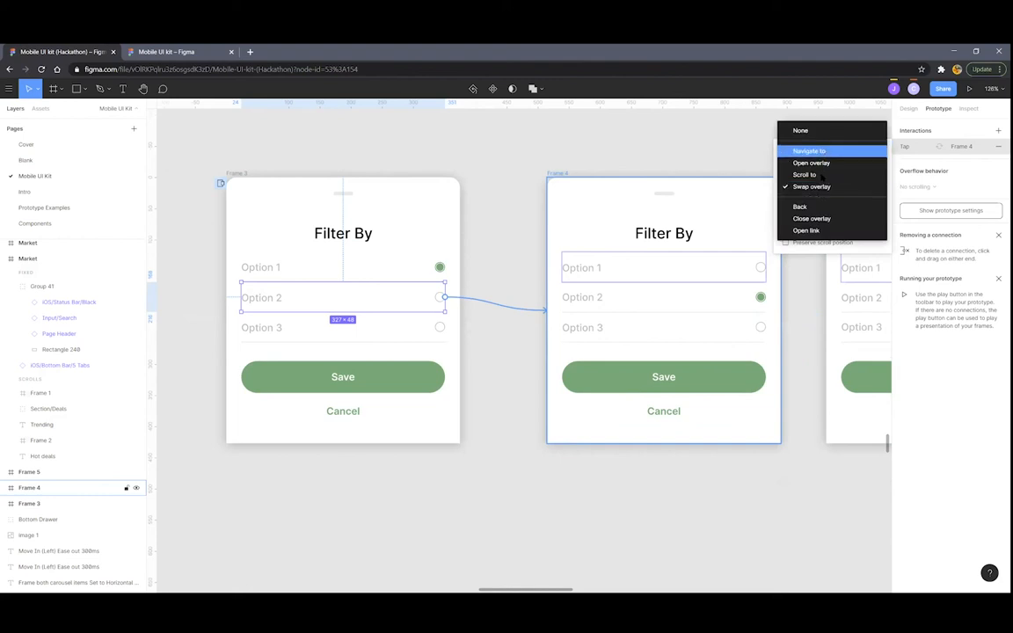
click(817, 187)
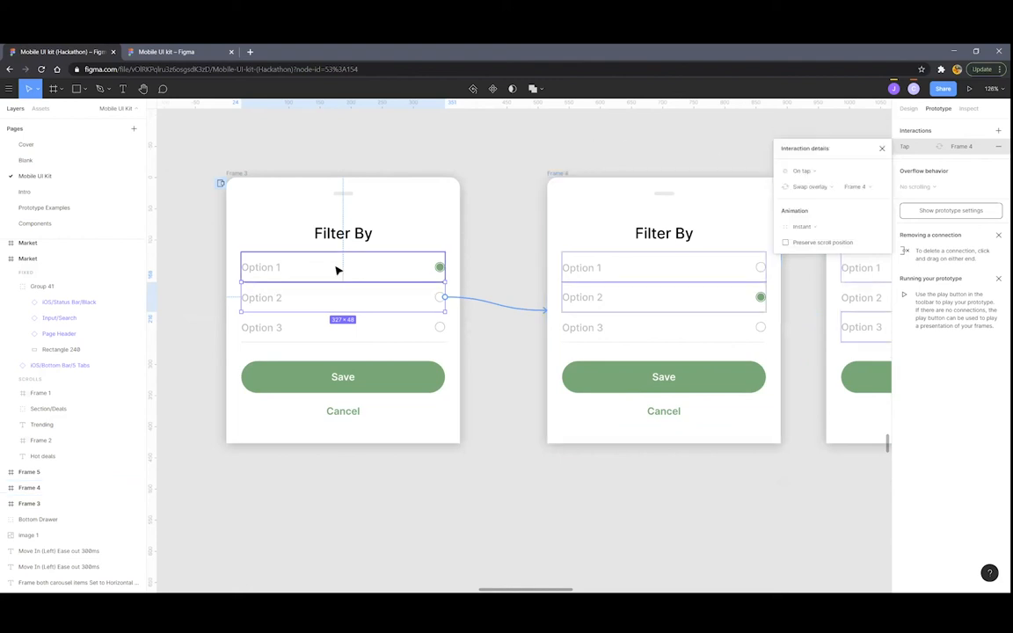
scroll(431, 304, down, 5)
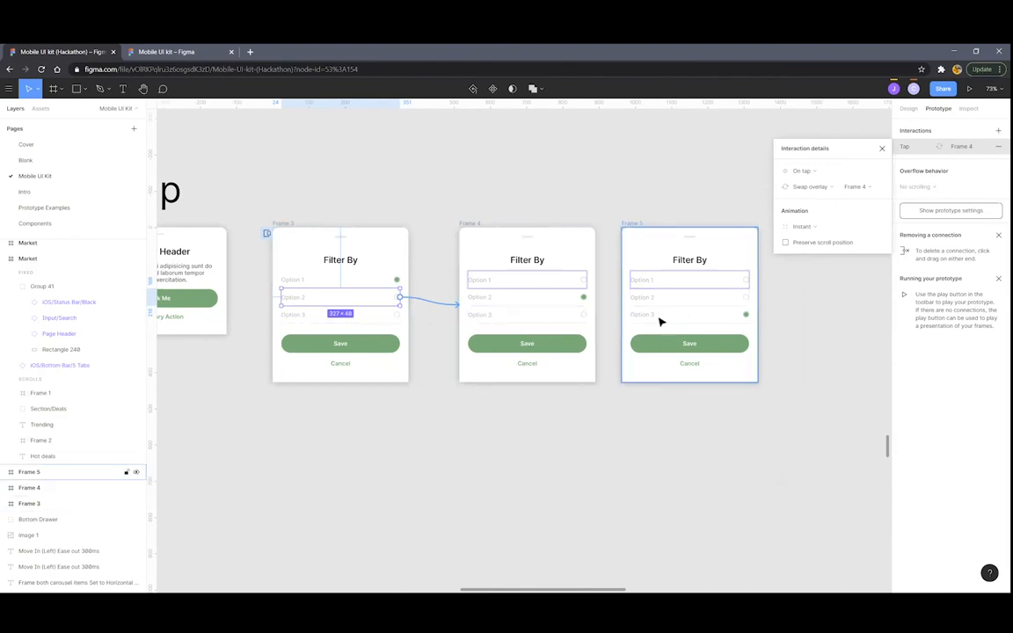
Navigate down to the Assigning Images section beside the two Market screens
scroll(655, 321, down, 5)
scroll(527, 327, up, 8)
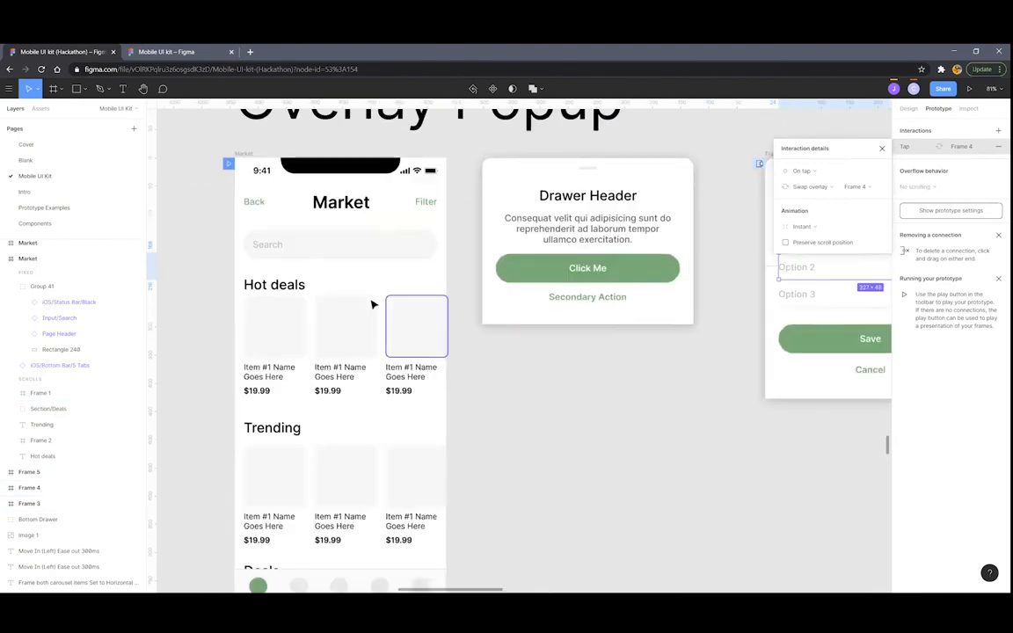
scroll(417, 337, down, 3)
scroll(417, 337, down, 4)
scroll(415, 335, up, 1)
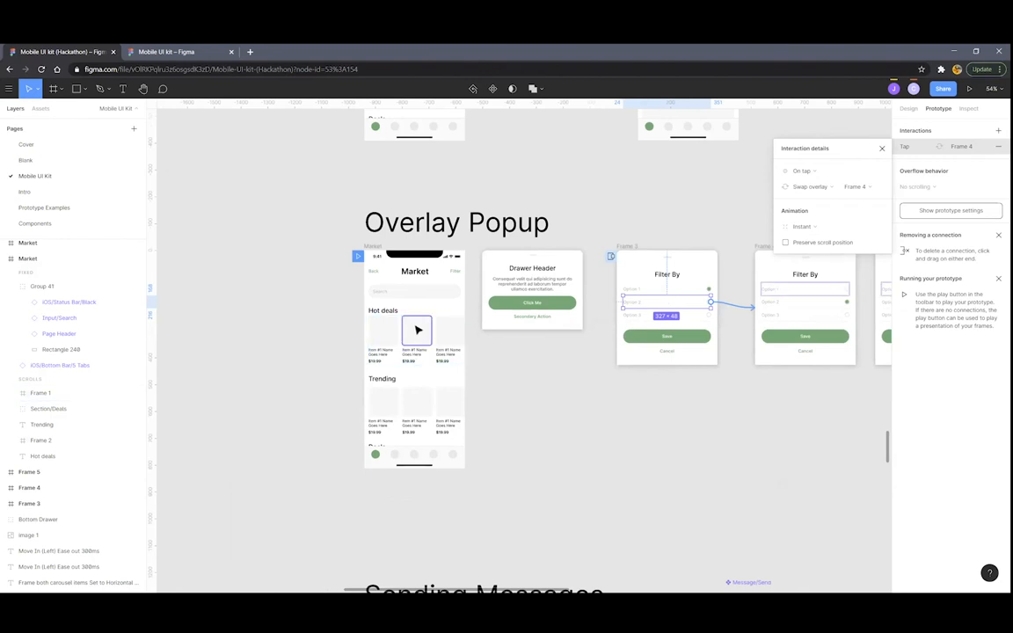
scroll(407, 317, down, 4)
scroll(388, 338, up, 3)
scroll(436, 267, up, 1)
scroll(464, 282, down, 8)
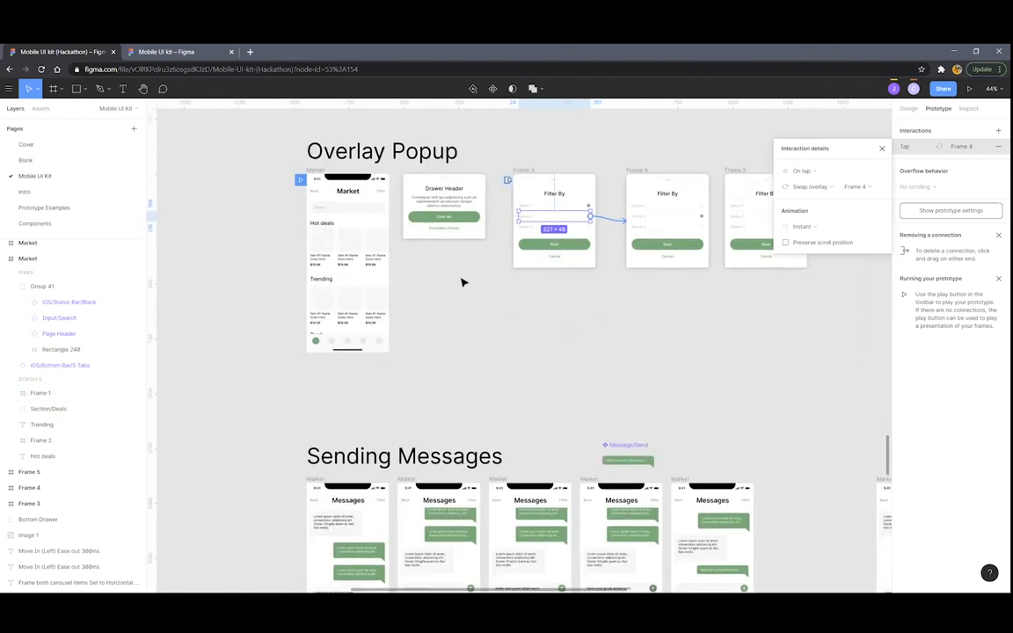
scroll(474, 277, down, 2)
scroll(446, 276, up, 2)
scroll(355, 186, down, 5)
scroll(355, 186, up, 4)
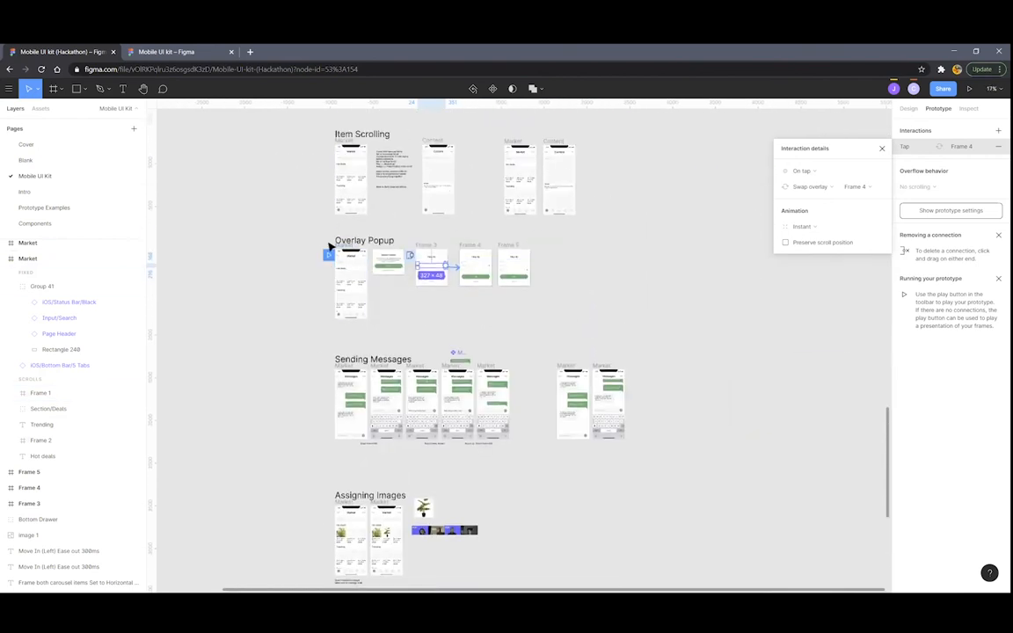
drag(292, 335, 335, 516)
Marquee-select the strip of four screenshot images
scroll(517, 346, down, 4)
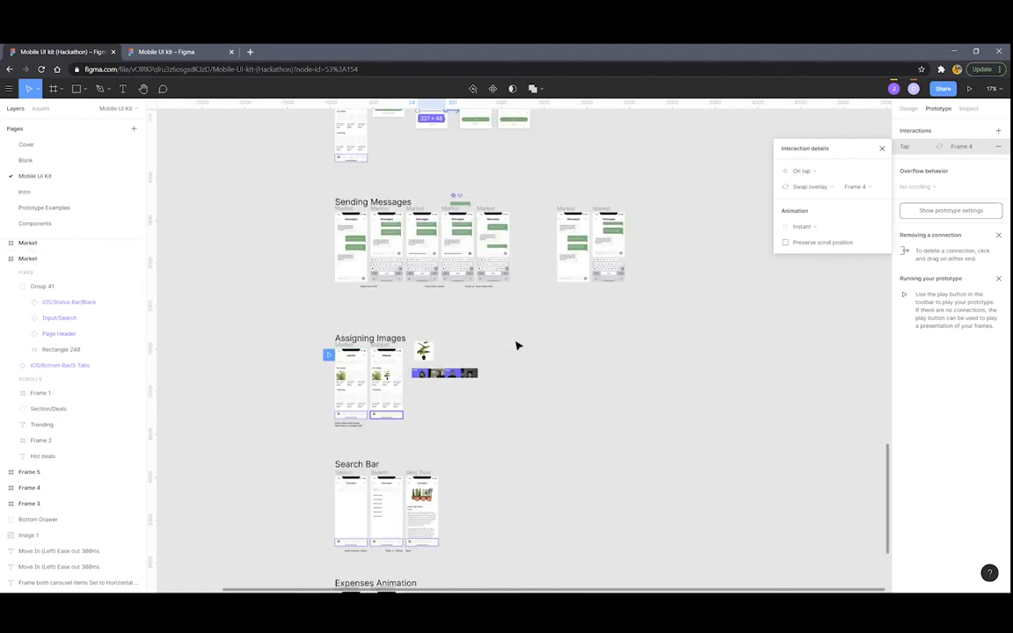
scroll(356, 395, up, 5)
scroll(397, 358, down, 4)
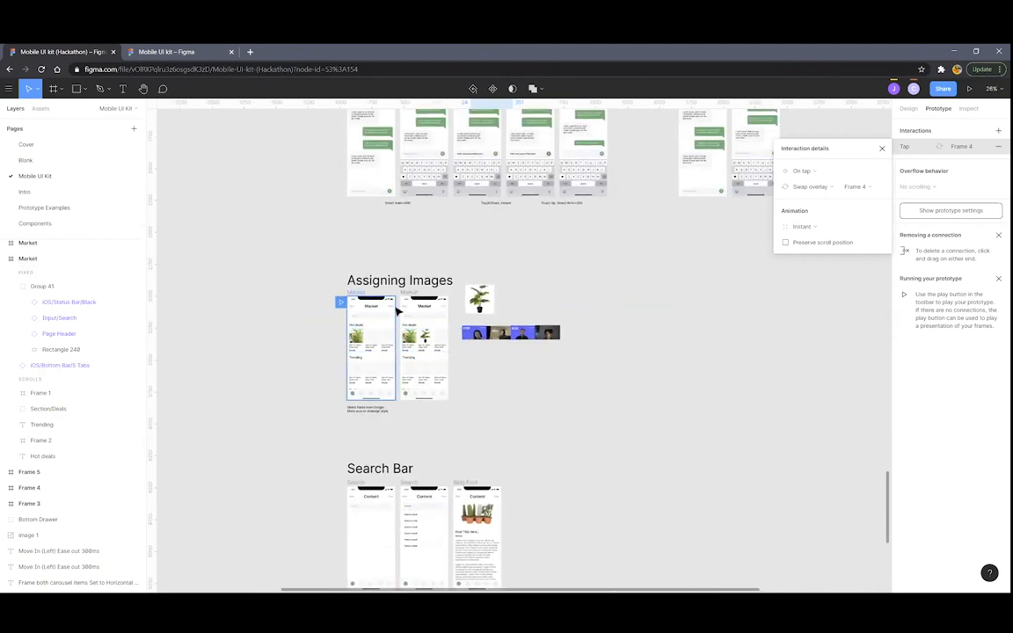
drag(603, 364, 480, 338)
Select the first screenshot in the Assigning Images strip
scroll(453, 336, up, 5)
scroll(492, 356, left, 1)
click(540, 388)
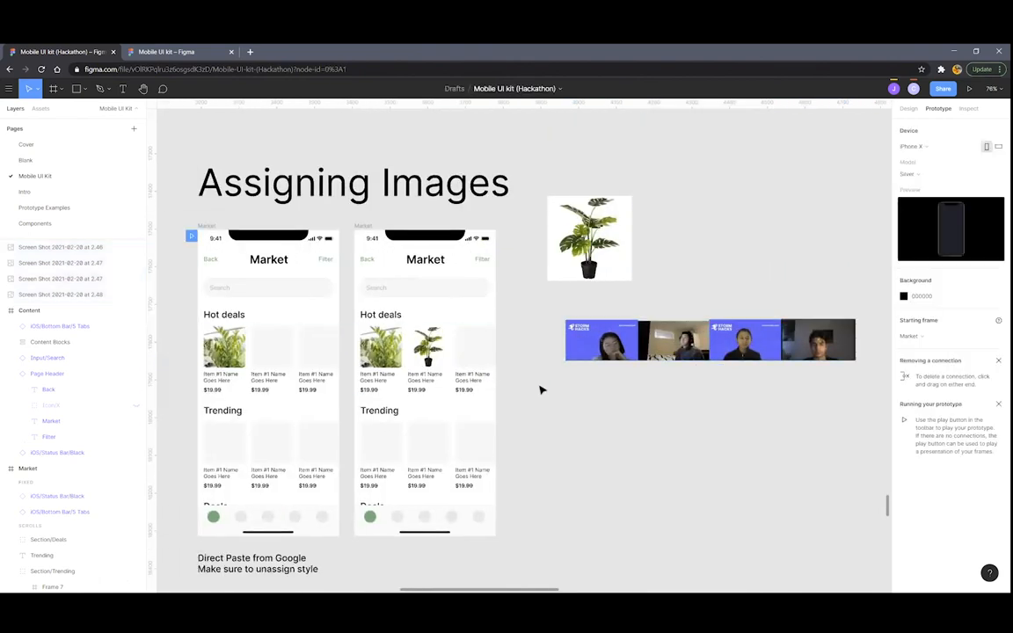
scroll(536, 388, left, 1)
click(632, 339)
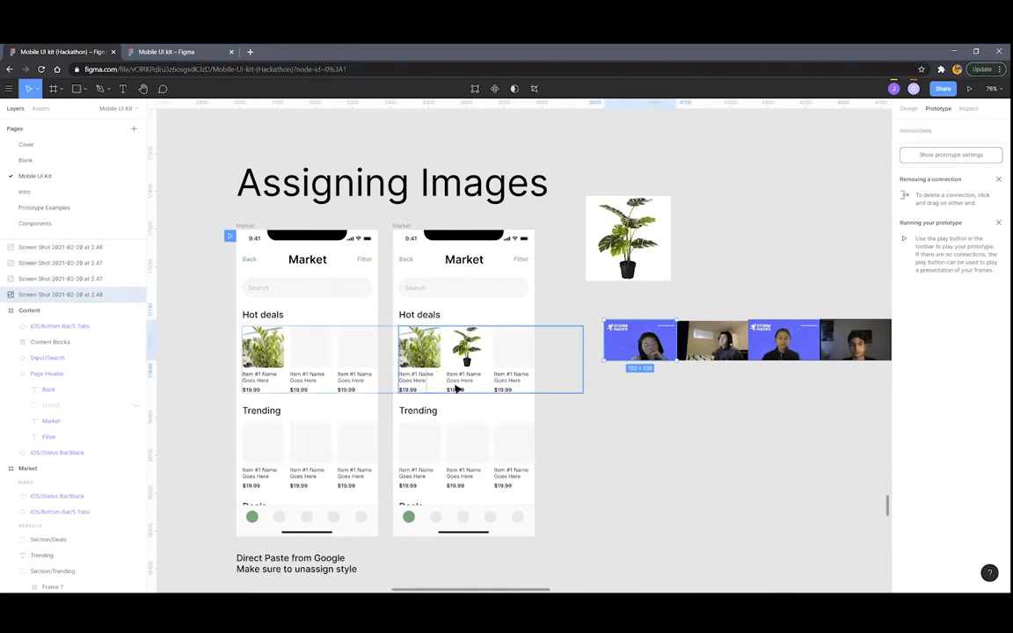
scroll(457, 385, up, 2)
scroll(428, 356, down, 3)
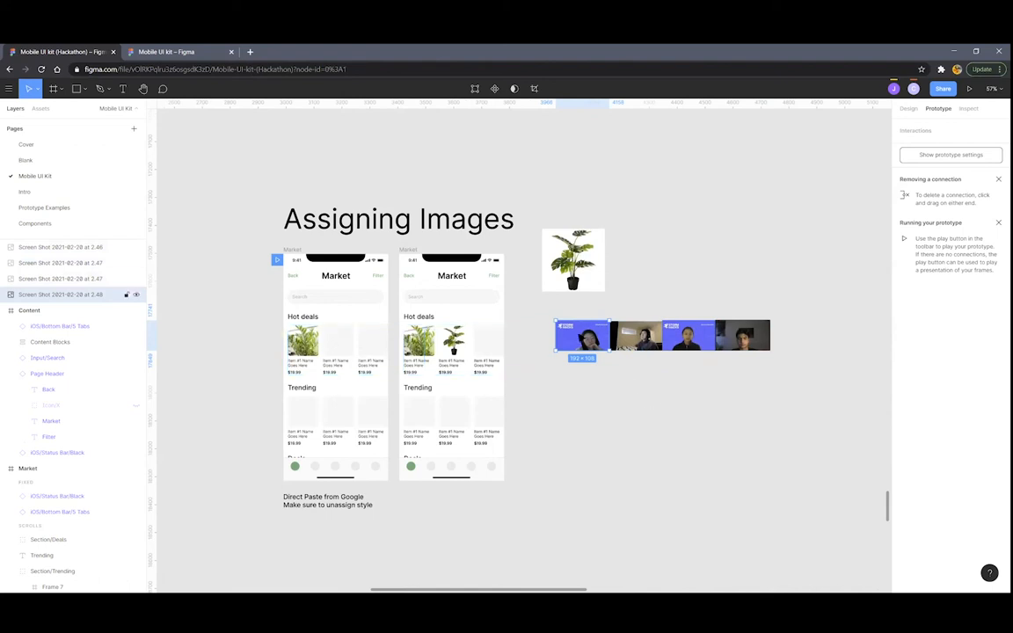
Try pasting the screenshot into the second Hot deals card's placeholder, then remove it
ctrl+click(337, 344)
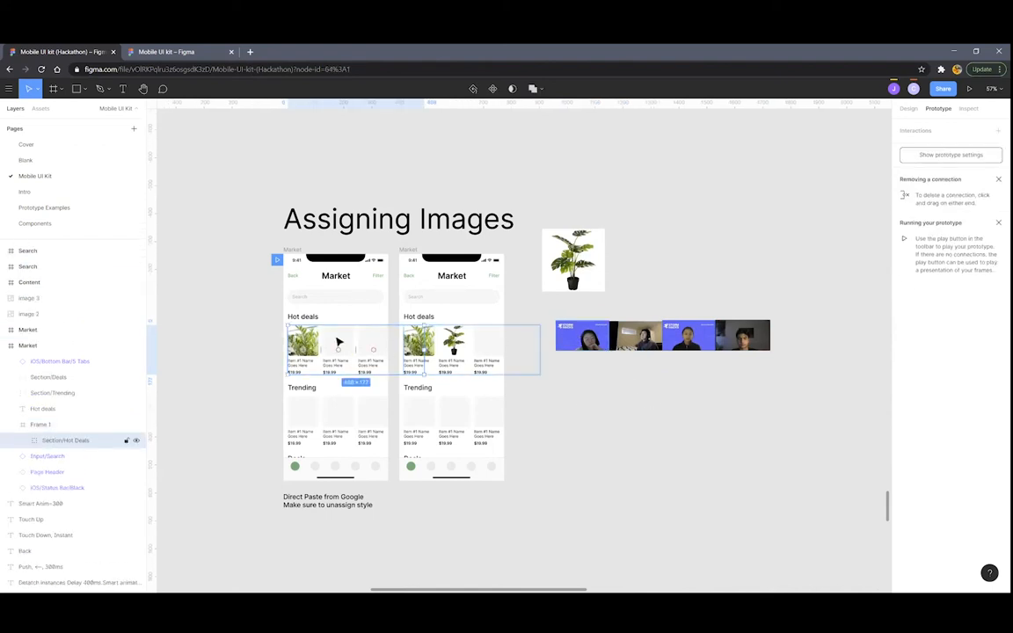
double_click(345, 337)
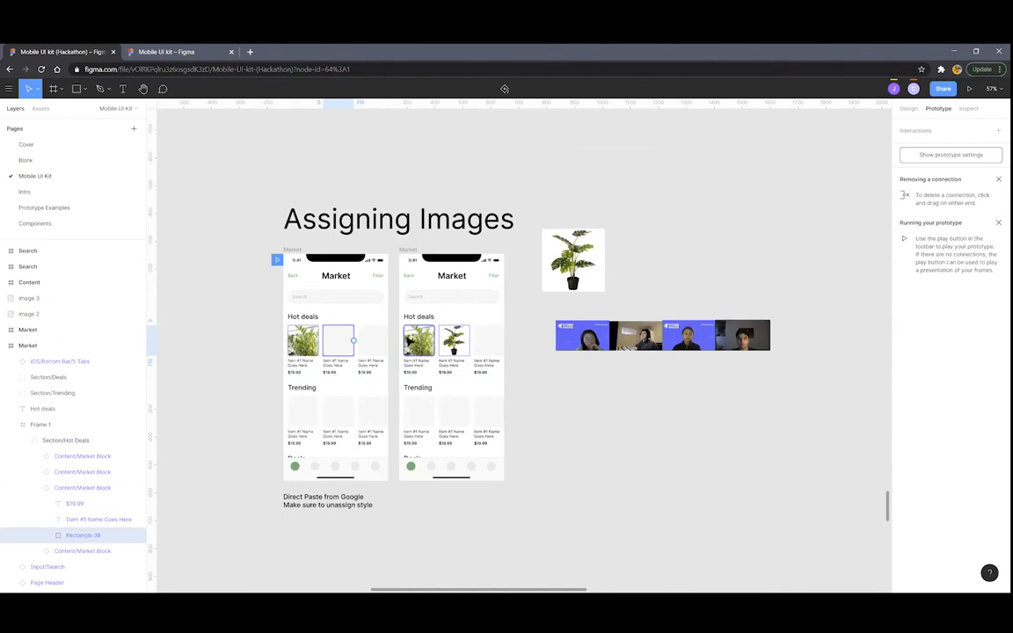
key(ctrl+v)
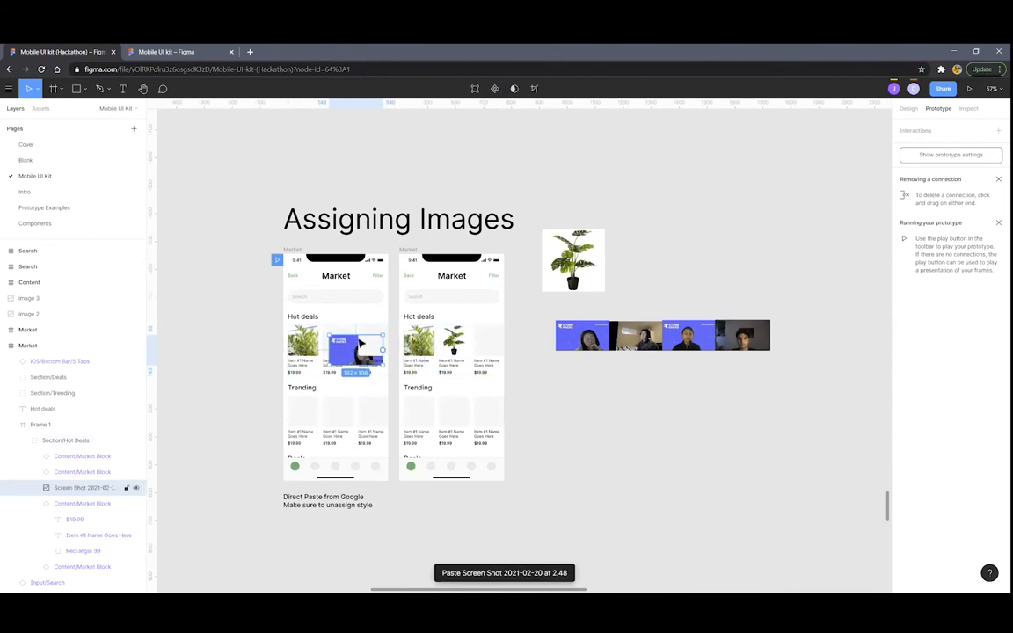
key(Delete)
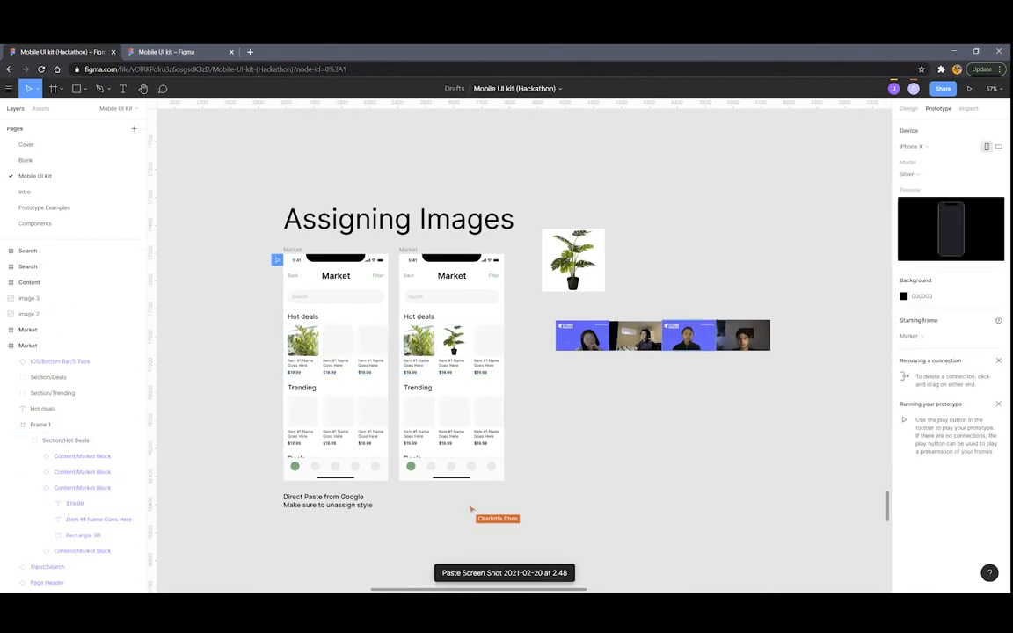
Inspect the first screenshot's image fill settings in the Design panel
scroll(562, 360, up, 5)
scroll(566, 357, left, 3)
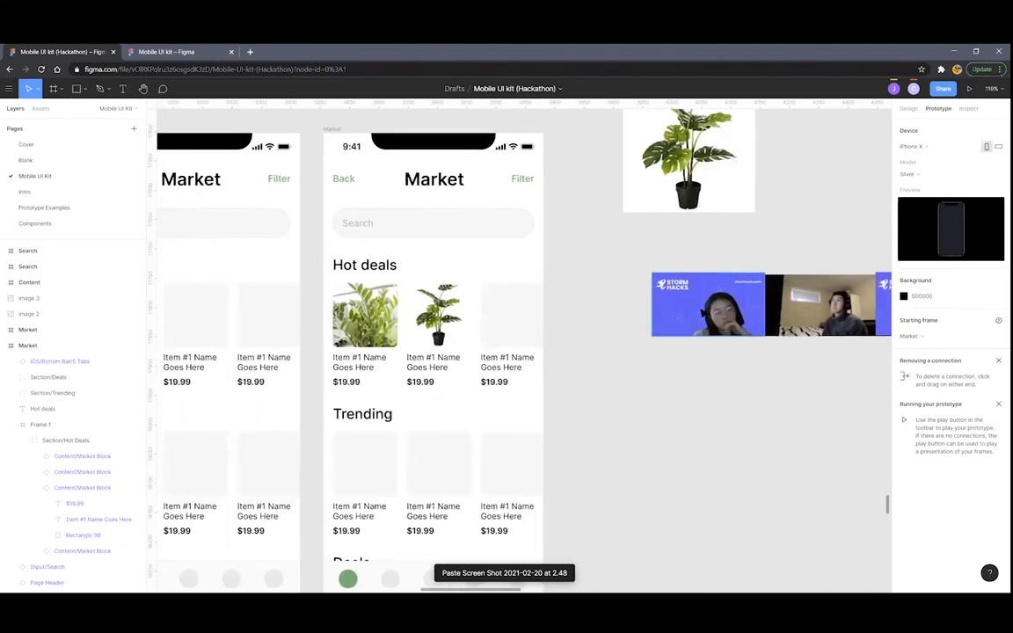
click(696, 314)
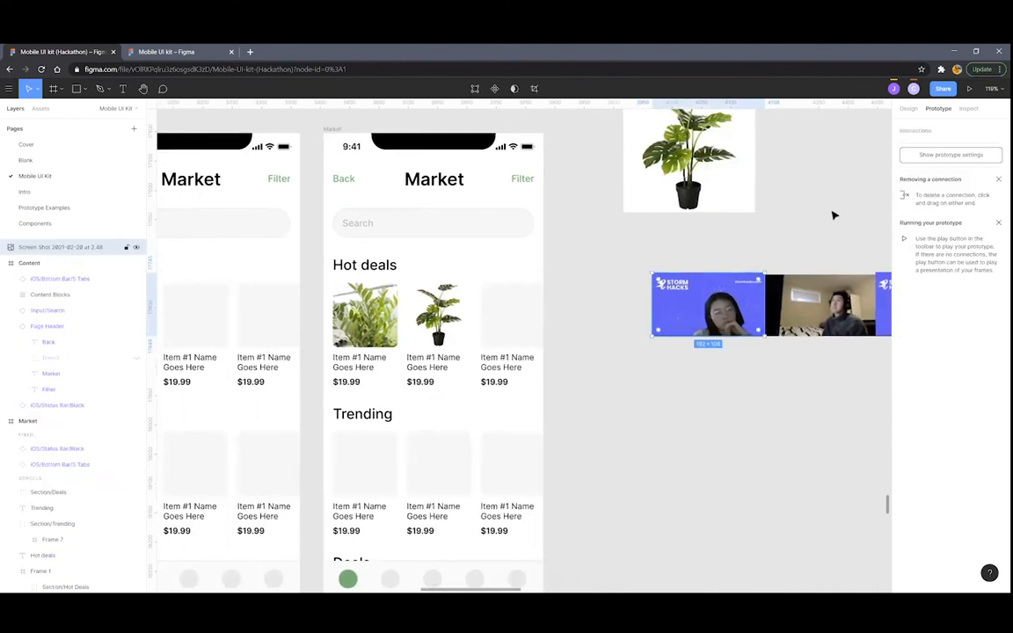
click(911, 108)
click(903, 262)
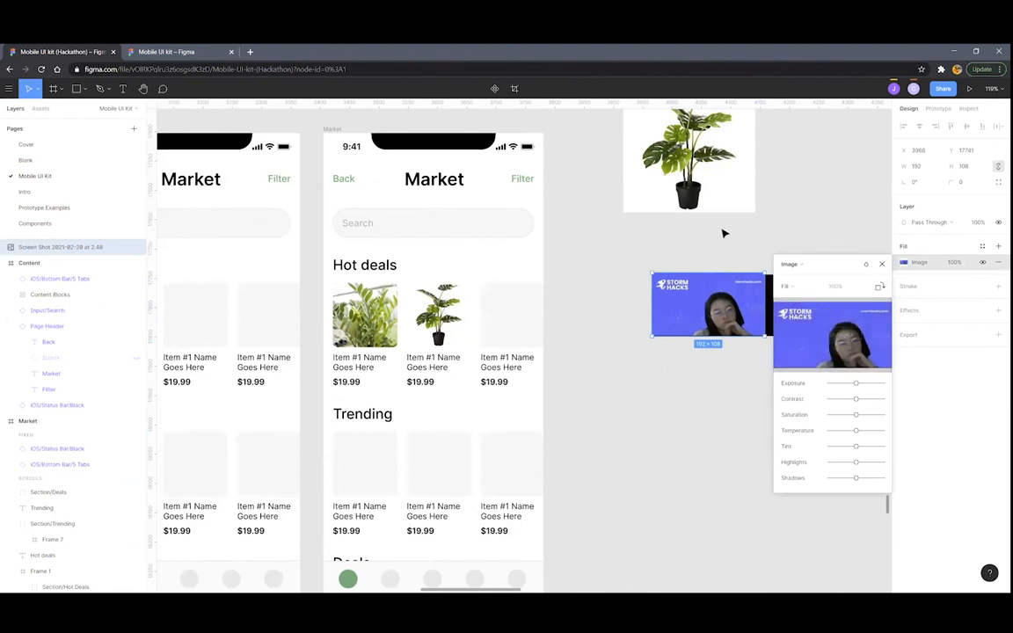
click(883, 265)
scroll(818, 247, down, 4)
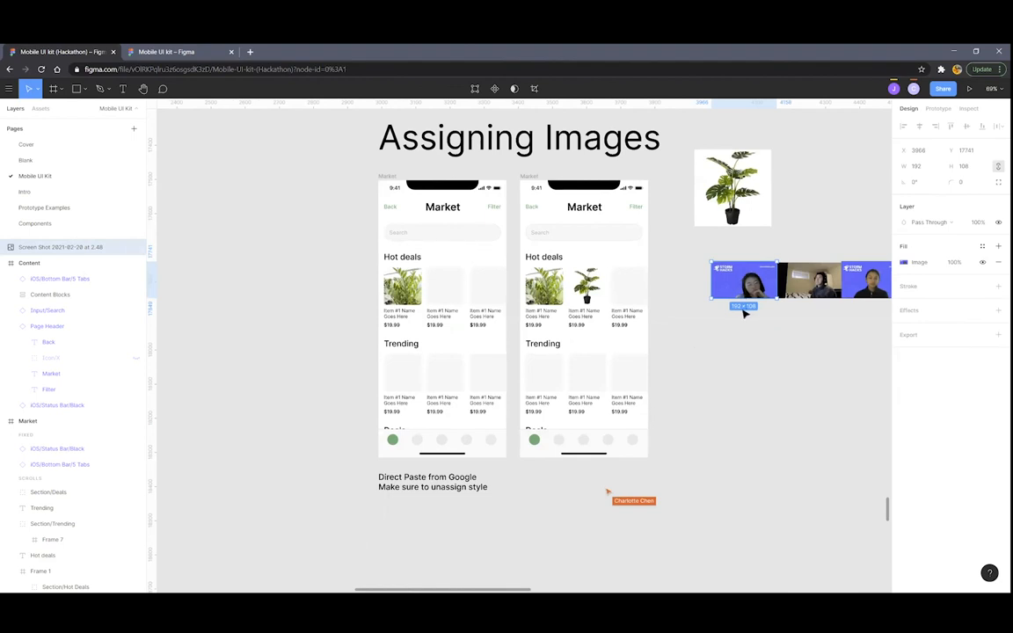
Paste a photo into the second Hot deals card, detaching Gray/01 and cropping to frame the face
double_click(446, 282)
double_click(445, 283)
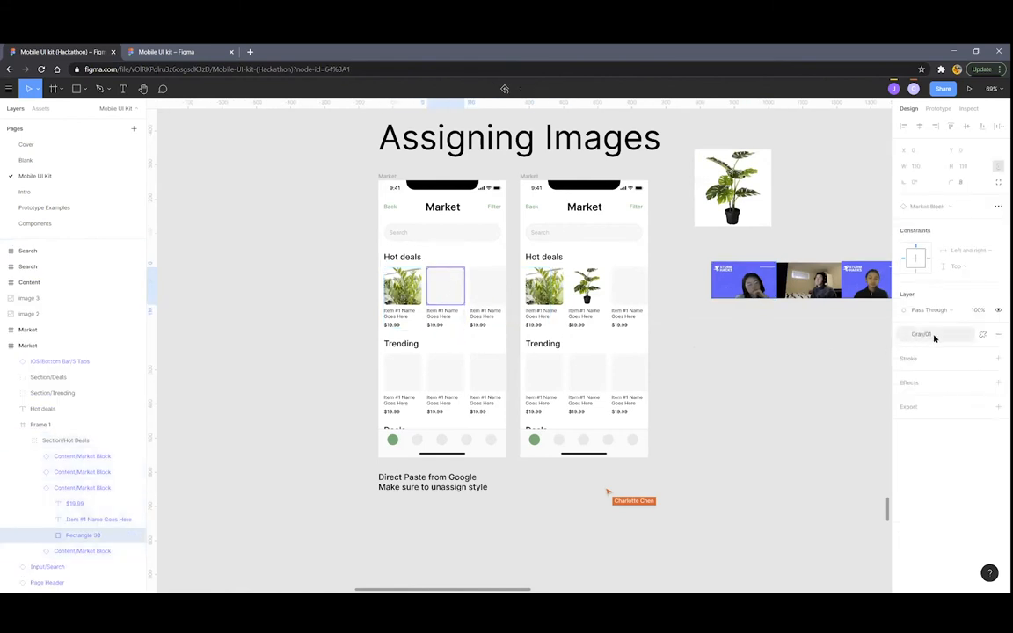
click(983, 337)
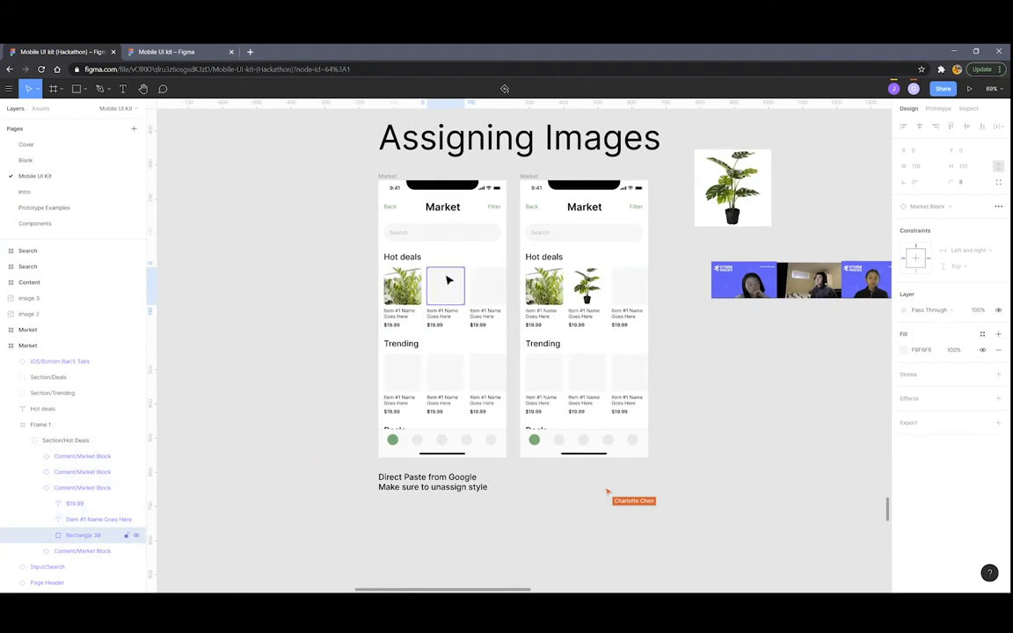
key(ctrl+v)
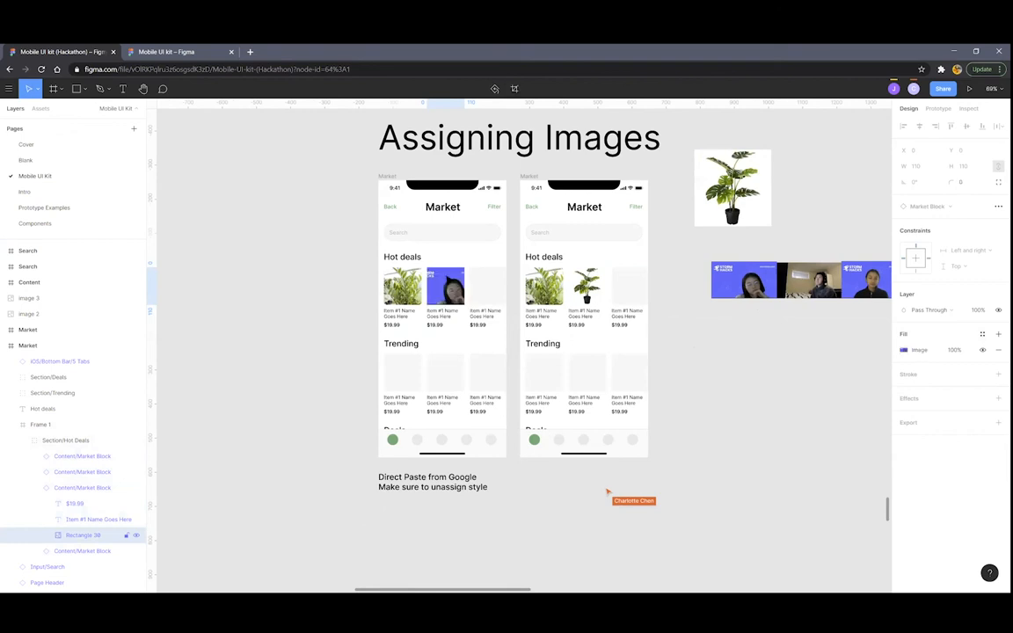
scroll(449, 269, up, 3)
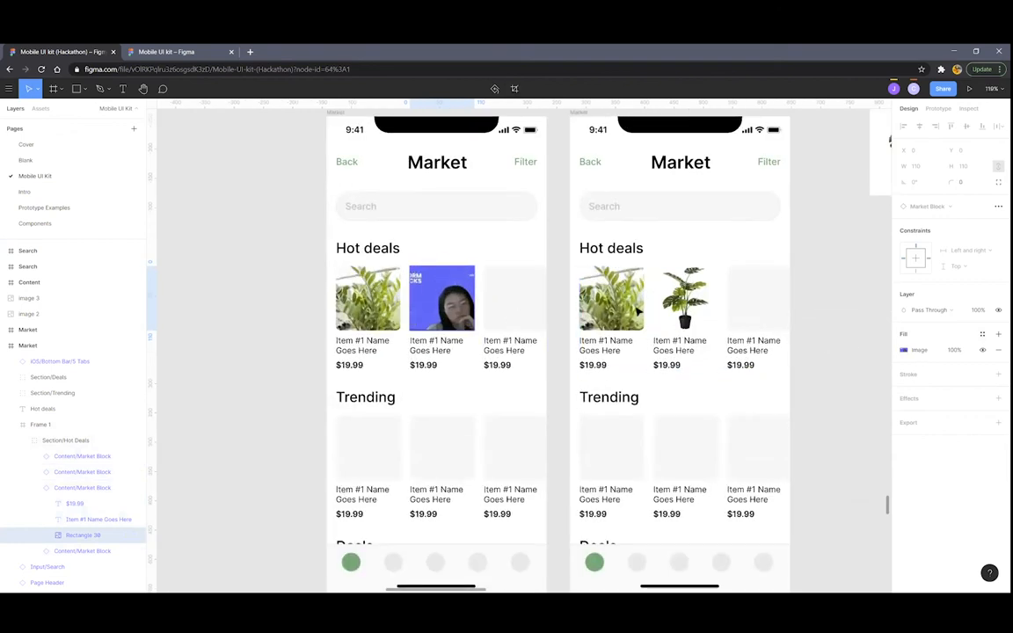
click(904, 350)
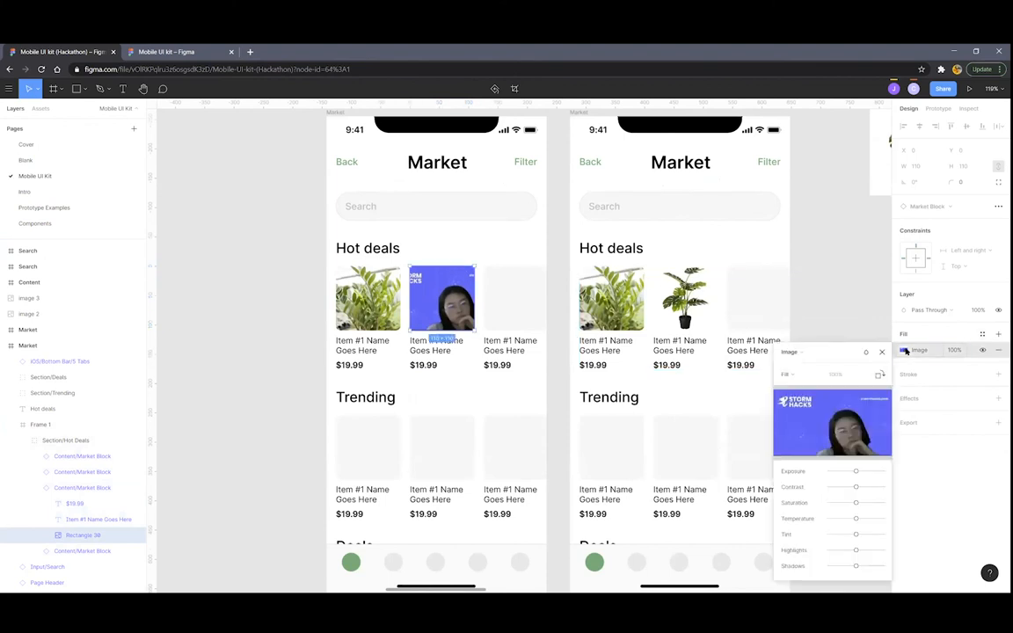
click(801, 377)
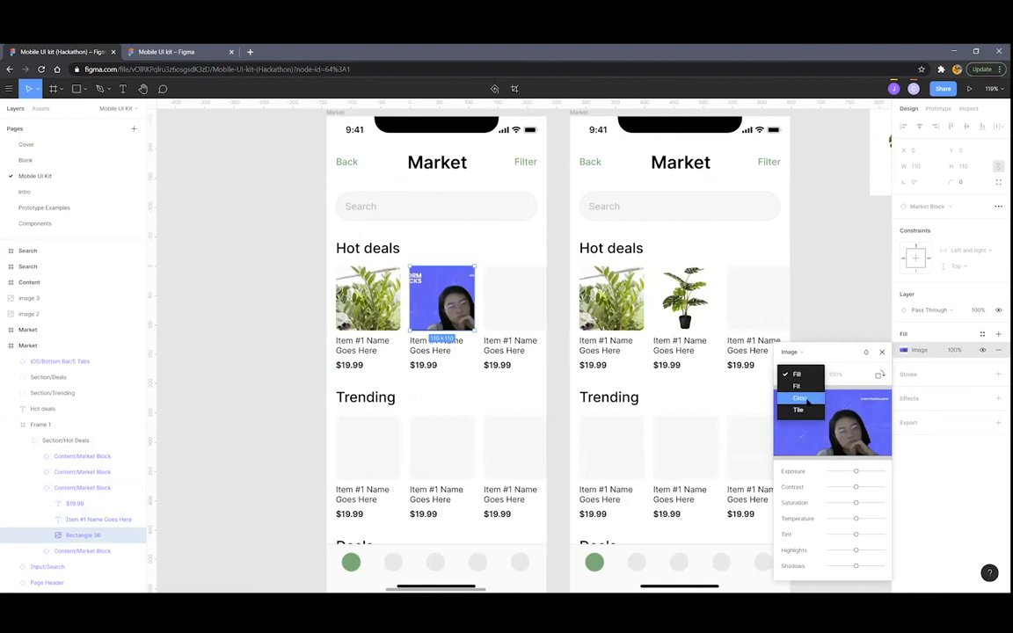
click(802, 398)
drag(436, 294, 429, 286)
drag(491, 319, 569, 384)
drag(448, 309, 373, 270)
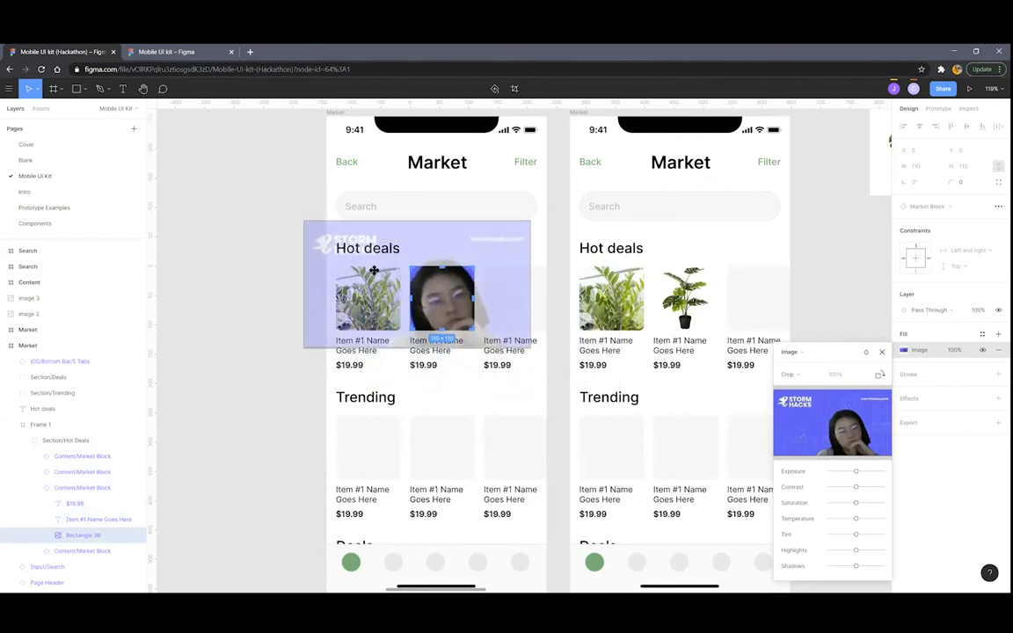
key(Return)
Paste the second screenshot's photo into the third Hot deals card
scroll(385, 271, down, 3)
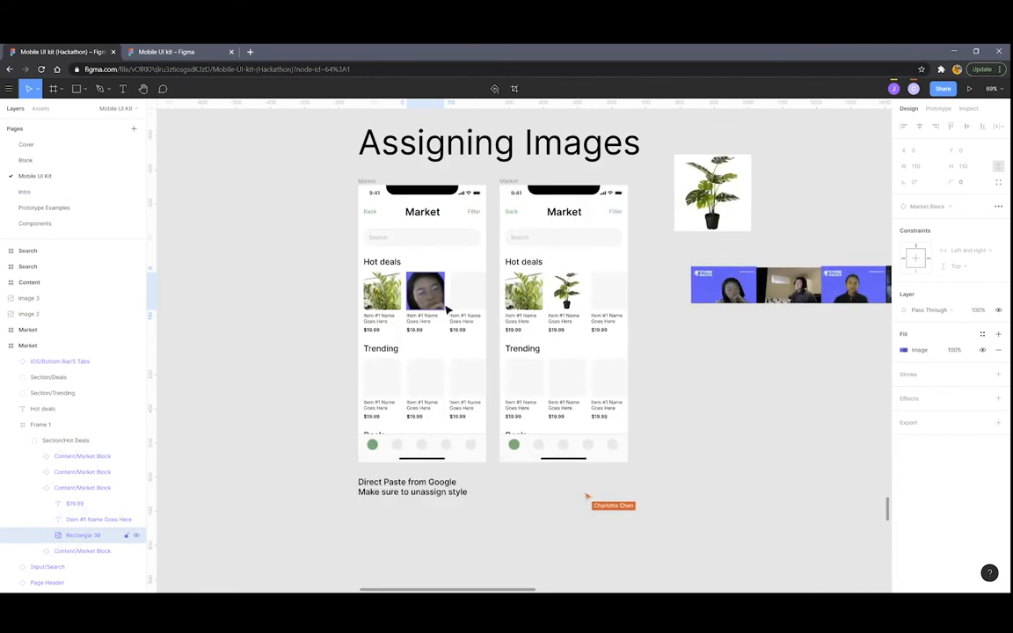
scroll(453, 303, down, 3)
scroll(496, 297, up, 3)
drag(531, 298, 447, 301)
scroll(332, 306, up, 1)
scroll(342, 306, down, 1)
scroll(457, 304, down, 3)
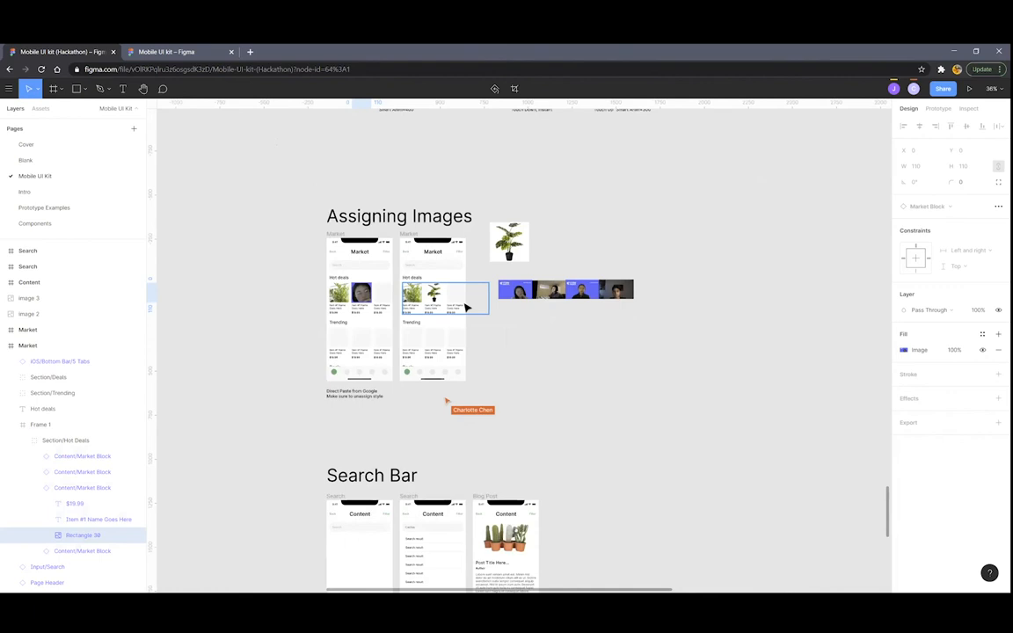
scroll(585, 305, up, 3)
click(513, 276)
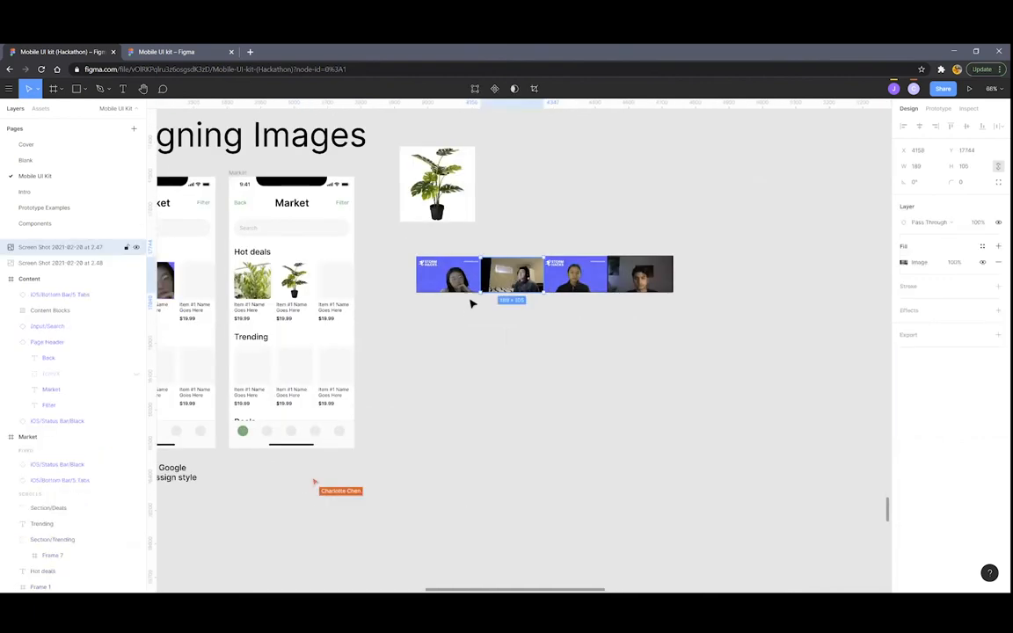
scroll(457, 312, left, 5)
click(391, 282)
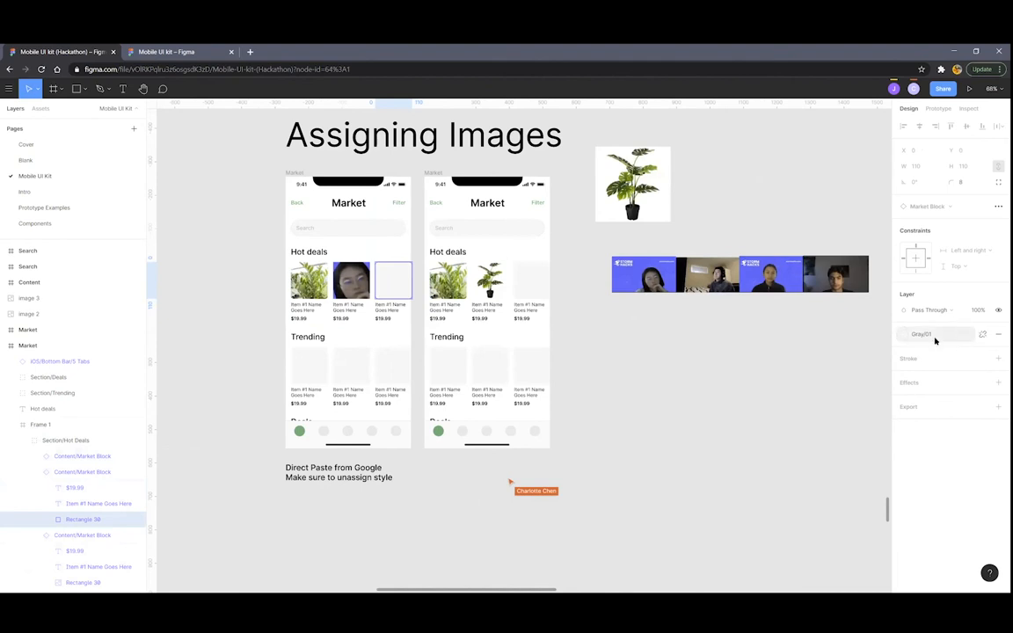
key(ctrl+v)
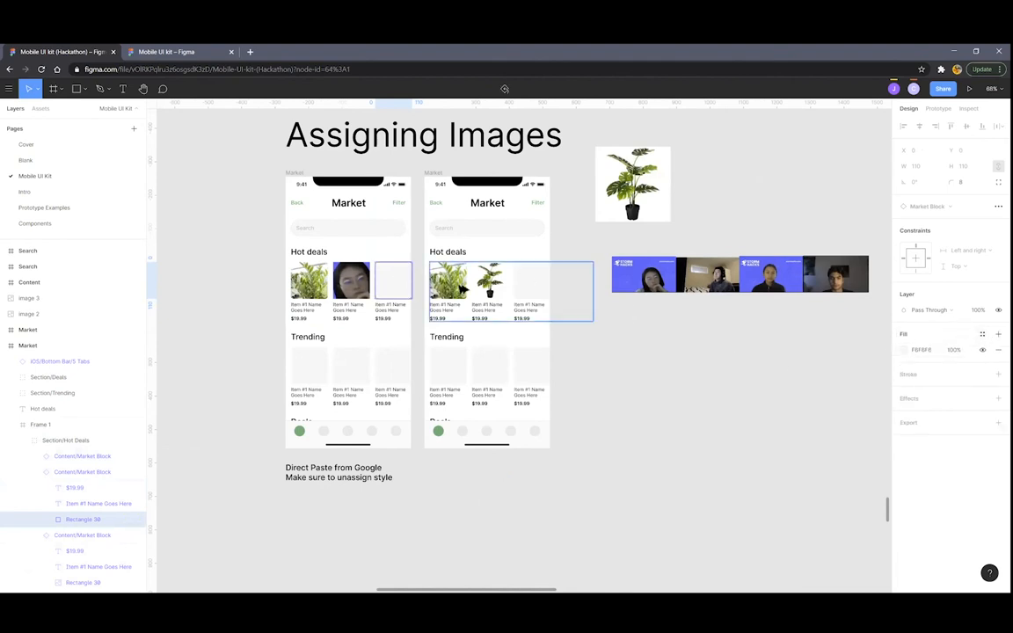
Deselect and open a new browser tab
click(690, 375)
scroll(690, 375, down, 5)
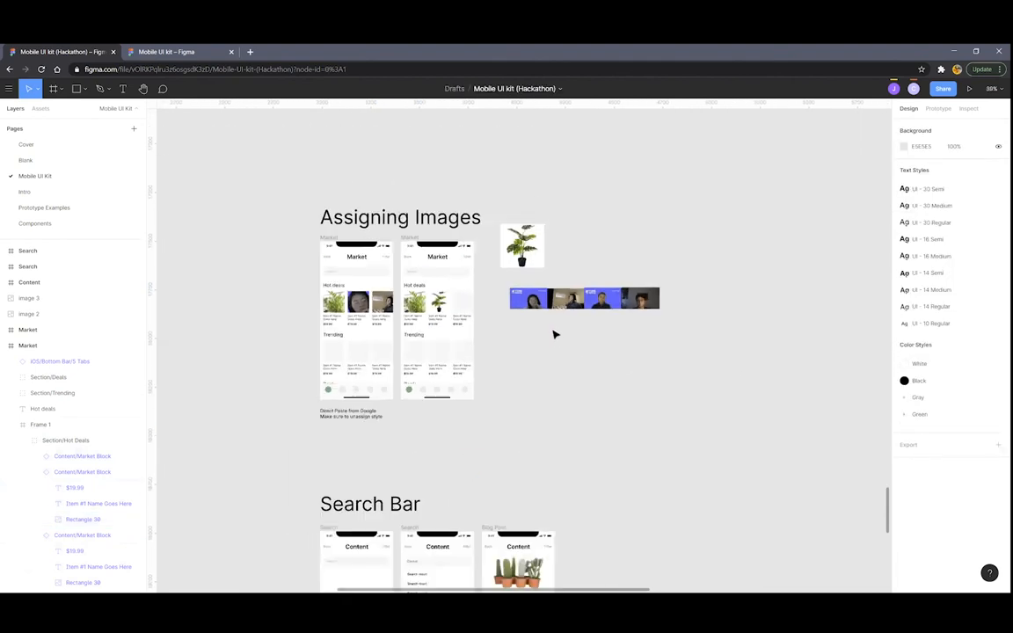
scroll(510, 321, up, 3)
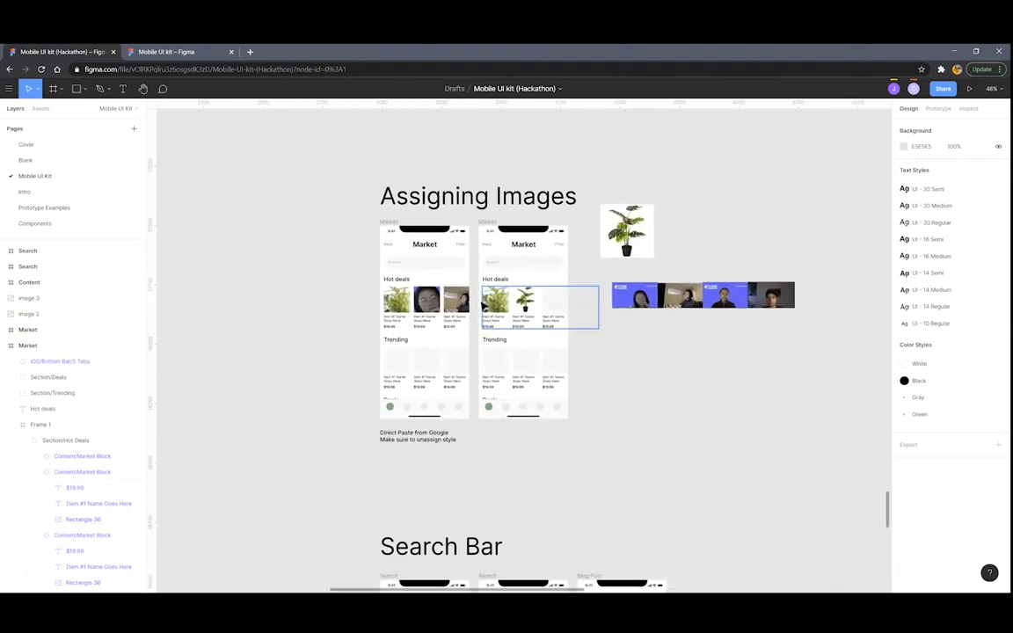
scroll(565, 308, up, 1)
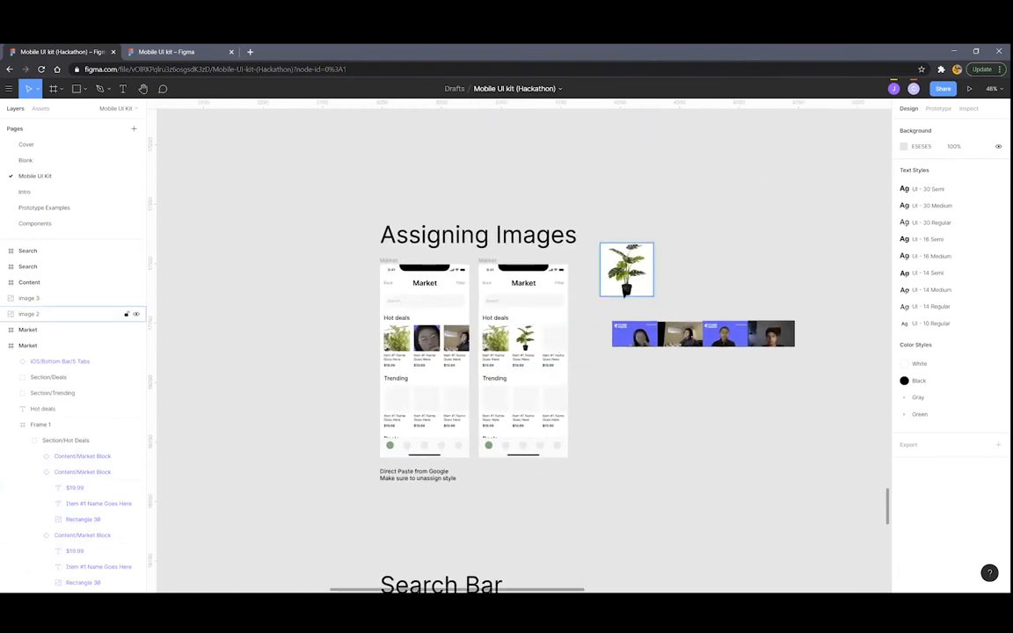
click(250, 53)
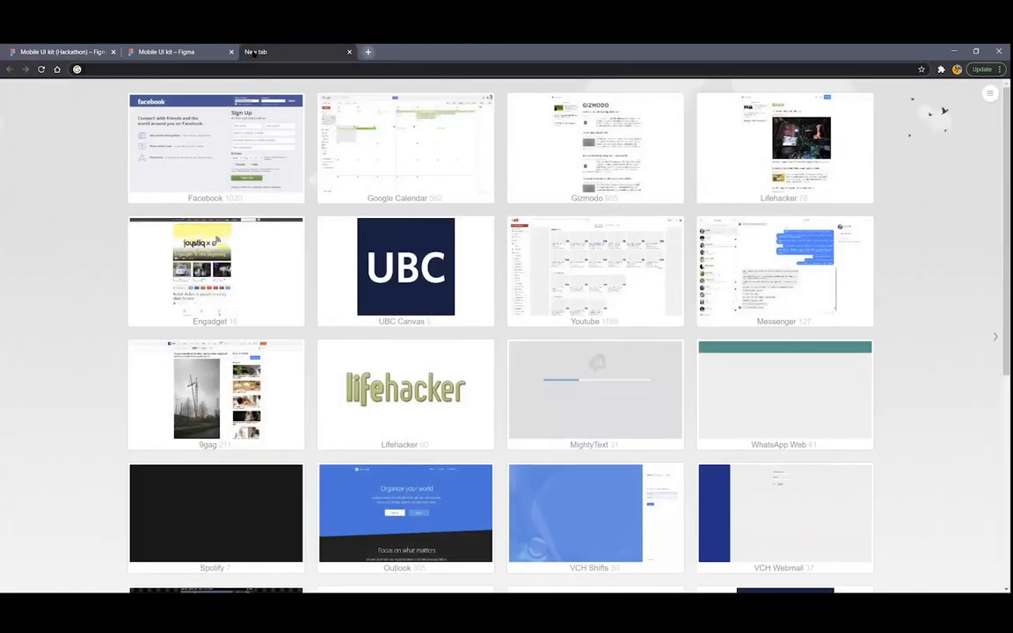
Search 'cactus', switch to Images, and copy the 2.5" Moon Cactus picture from its preview
text(cactus)
key(Return)
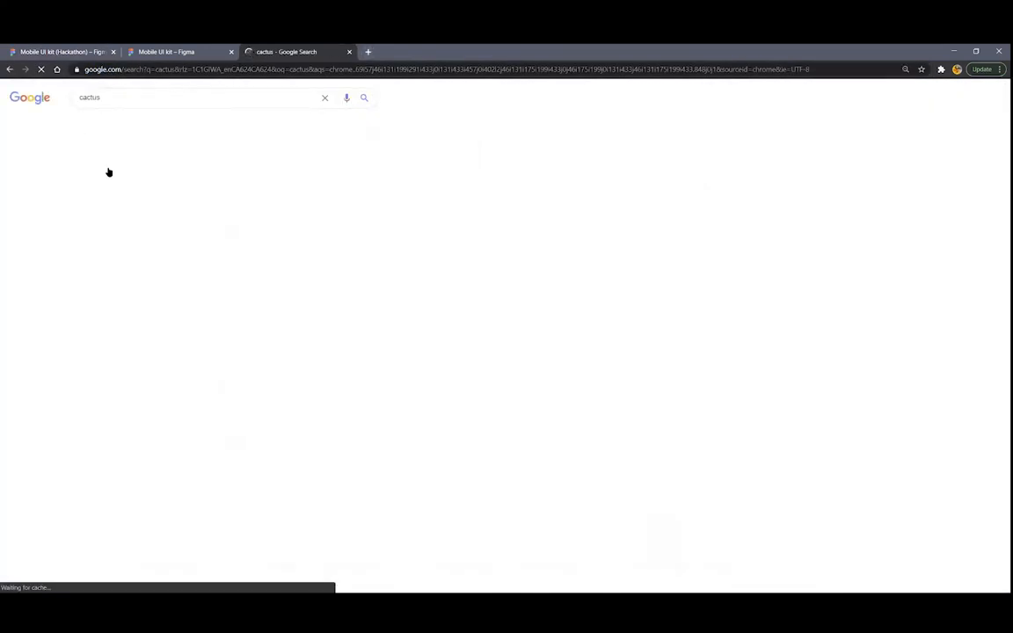
click(128, 123)
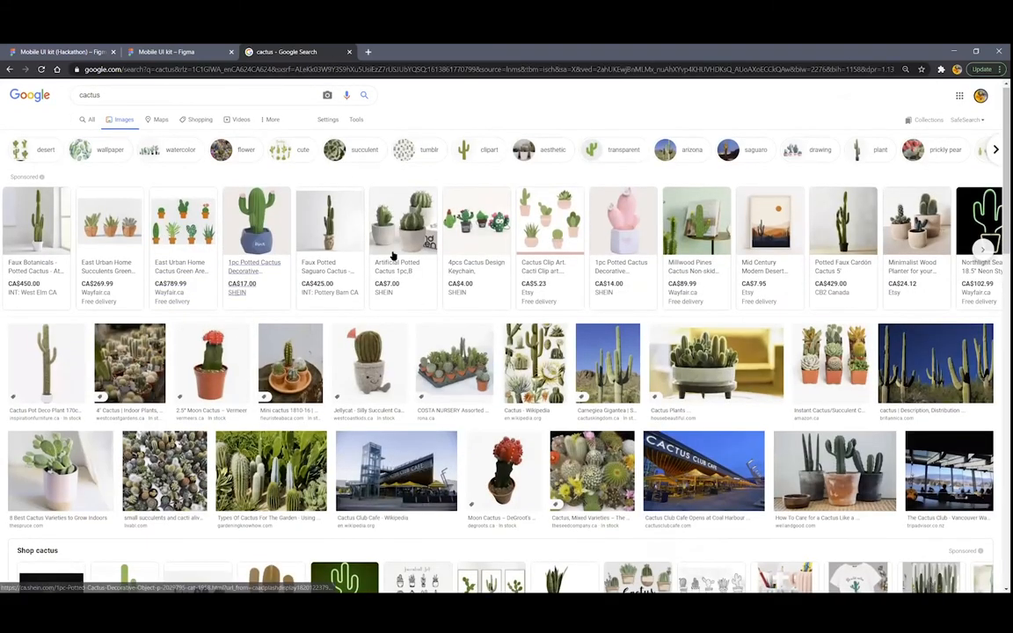
scroll(393, 256, down, 3)
scroll(189, 290, up, 2)
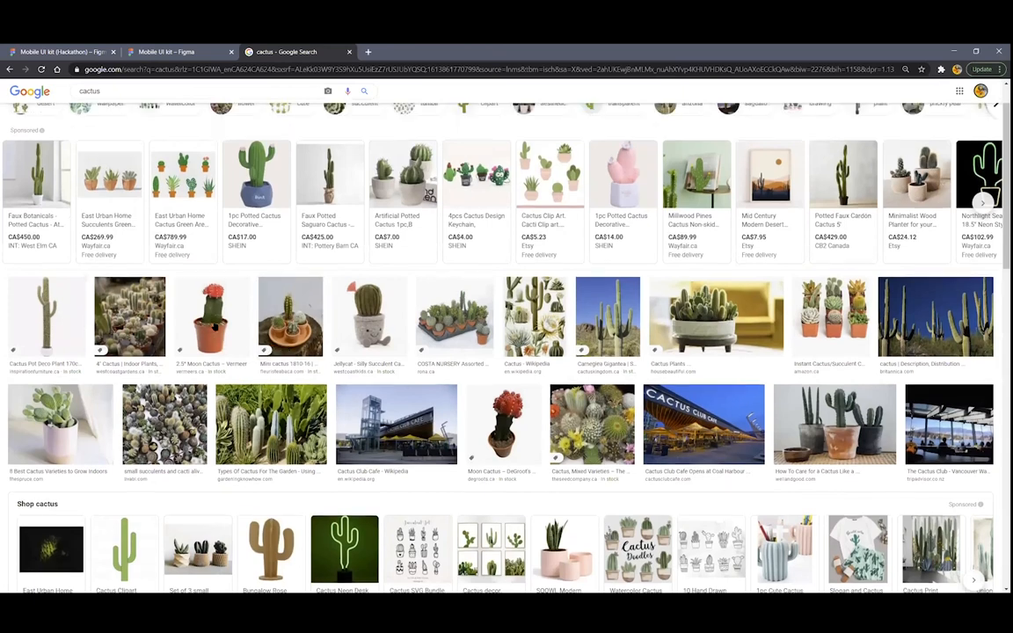
click(191, 293)
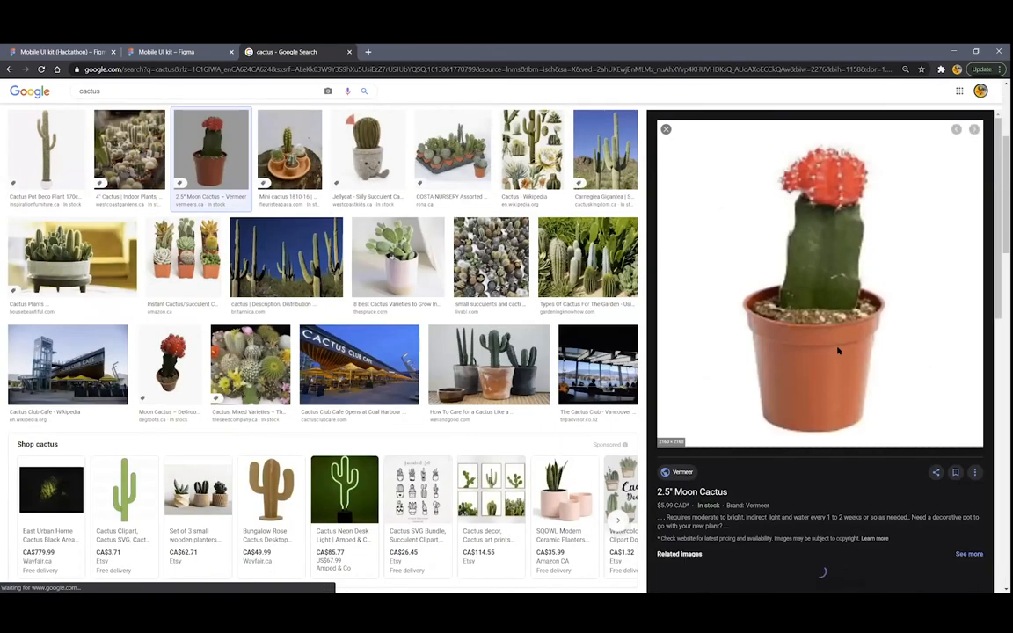
right_click(792, 218)
click(832, 345)
Back in Figma, detach the first Trending card's Gray/01 fill and paste the Moon Cactus picture
key(ctrl+Tab)
scroll(489, 338, up, 3)
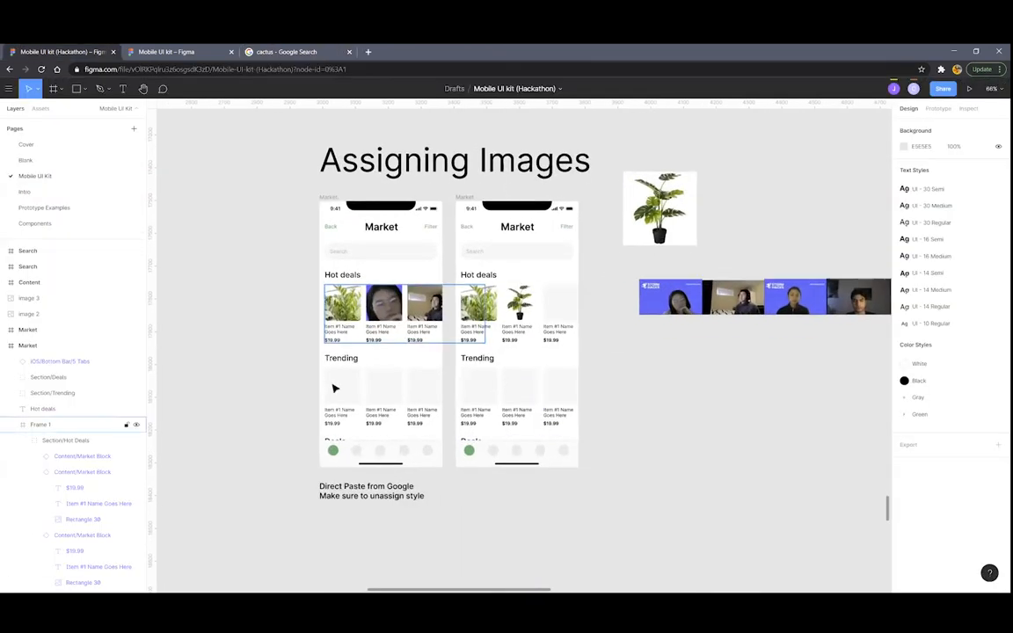
click(343, 388)
double_click(347, 388)
click(982, 332)
key(ctrl+v)
scroll(603, 369, up, 3)
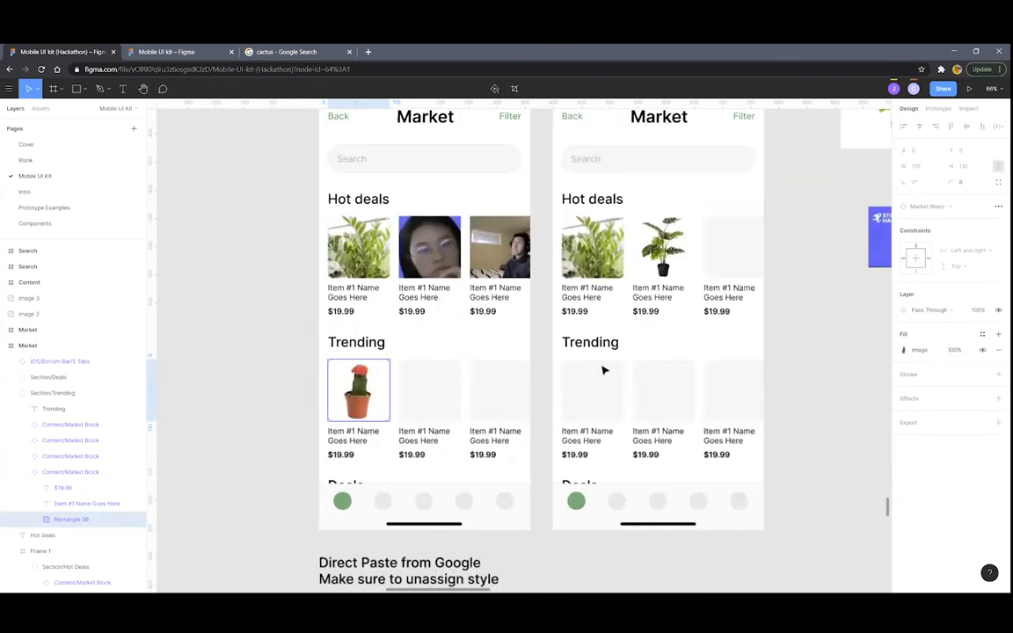
scroll(764, 333, down, 3)
scroll(807, 294, up, 2)
click(805, 291)
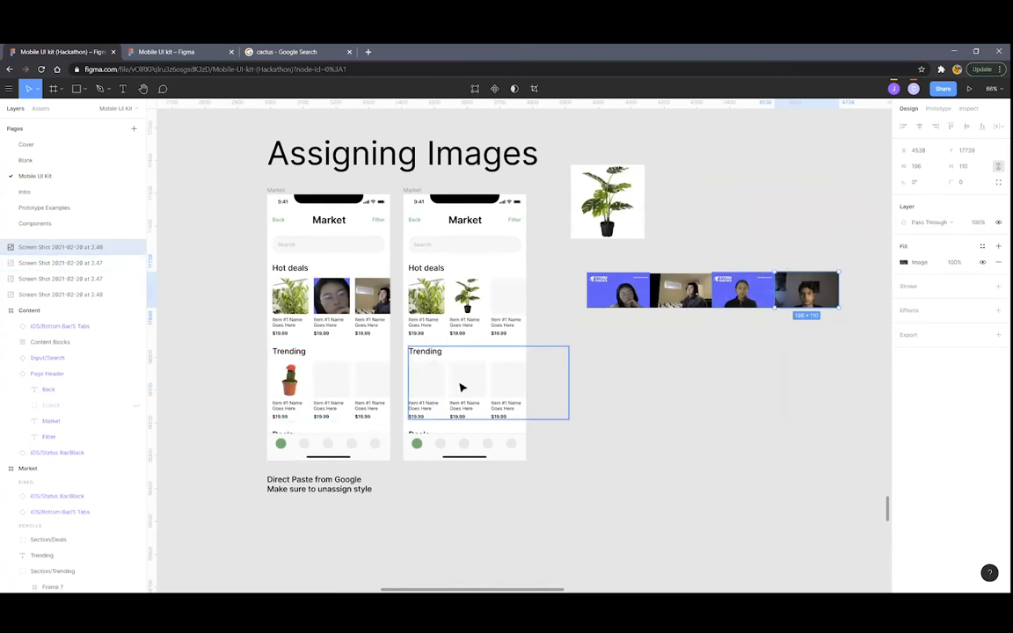
Zoom in on the $00.00 and $32.58 Expenses Animation screens with prototype properties shown
scroll(461, 386, down, 2)
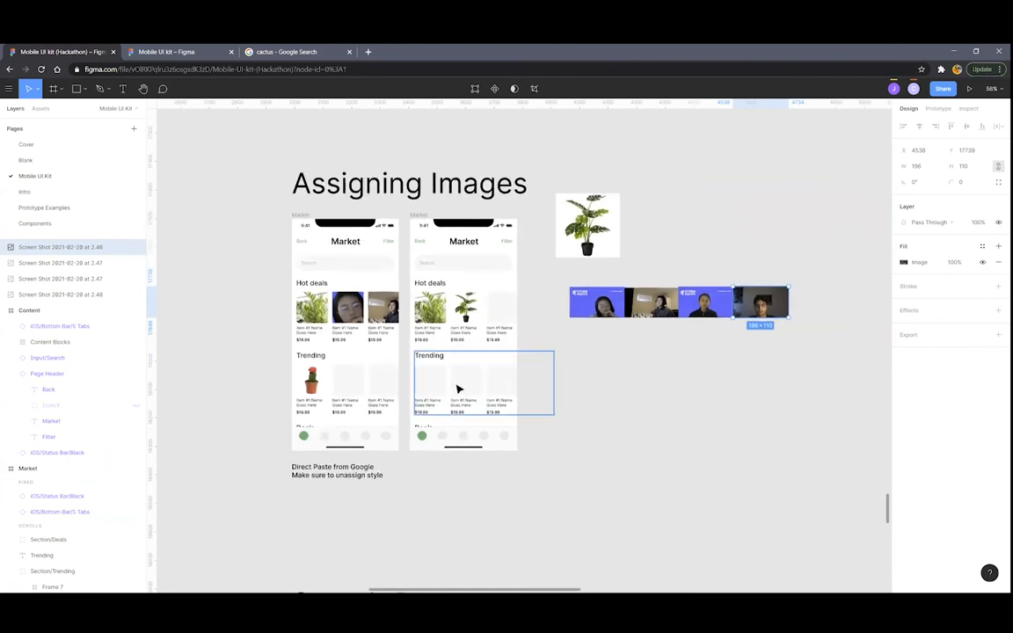
scroll(458, 388, down, 3)
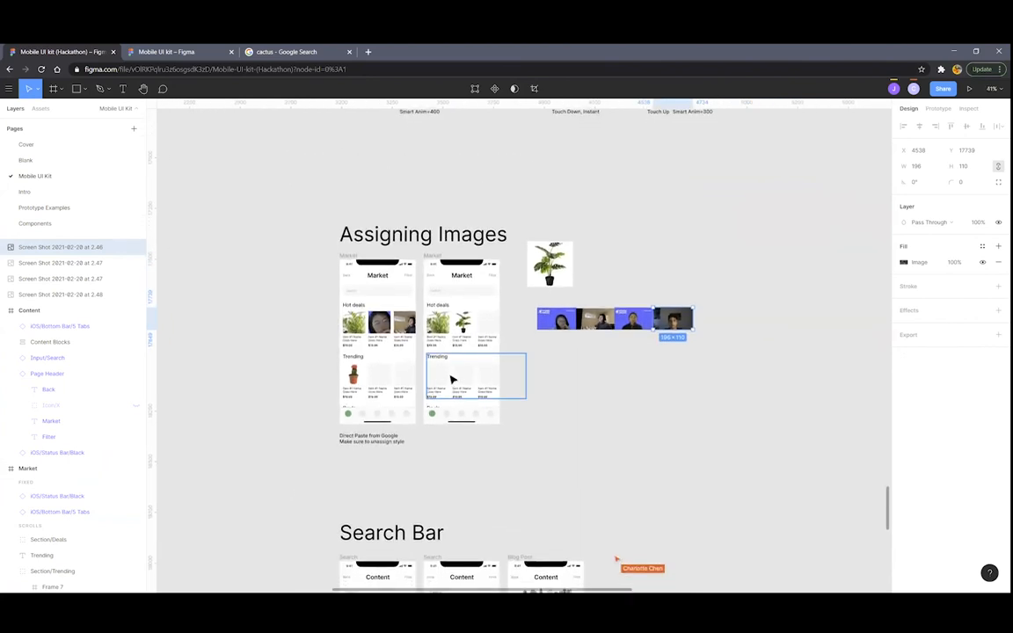
scroll(452, 378, down, 6)
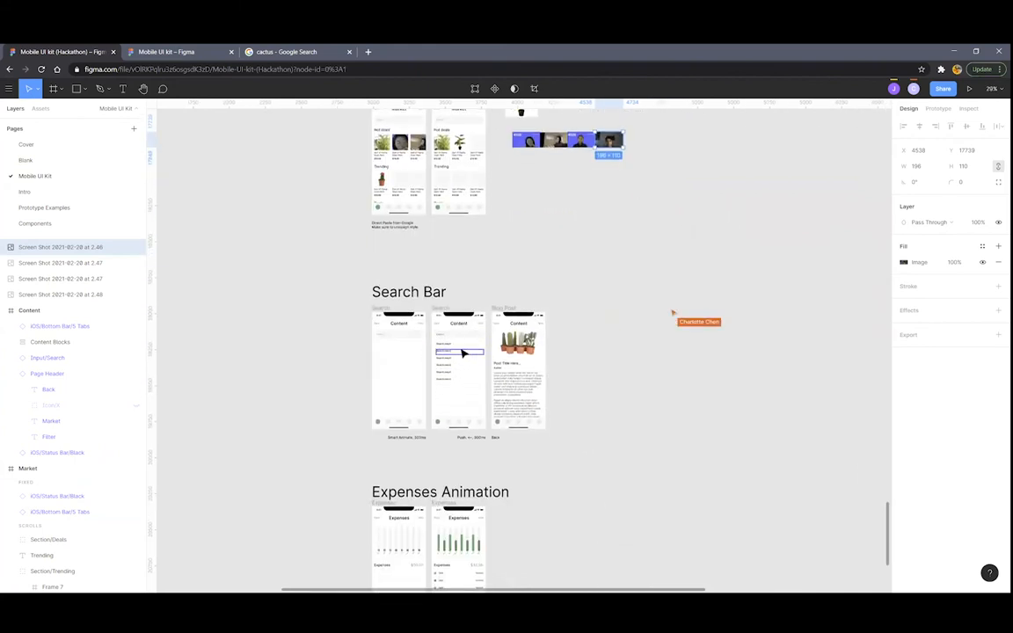
scroll(462, 354, down, 3)
scroll(456, 355, up, 4)
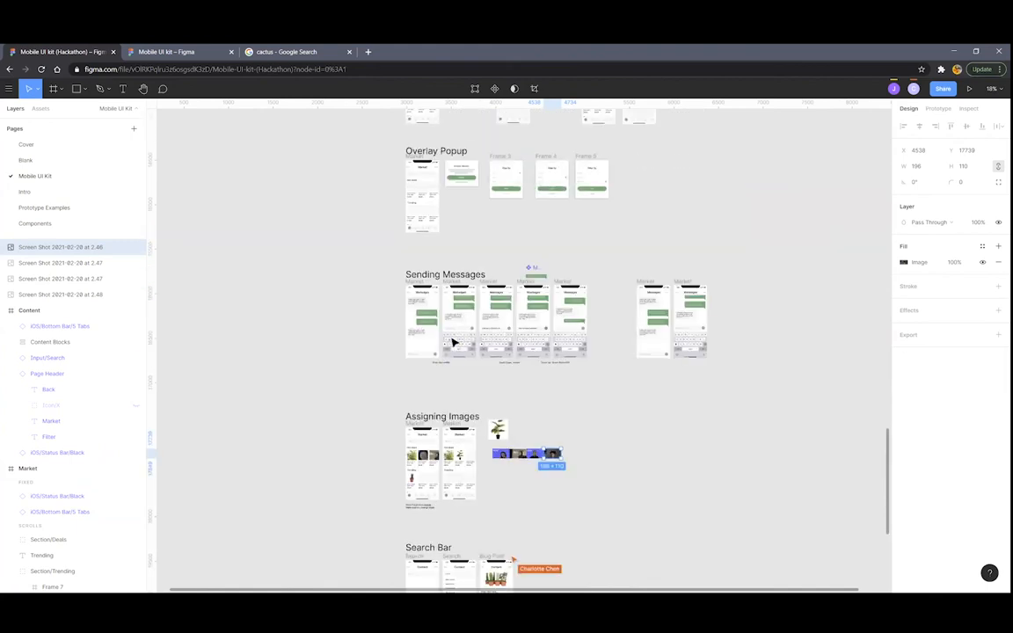
click(938, 108)
scroll(515, 291, down, 2)
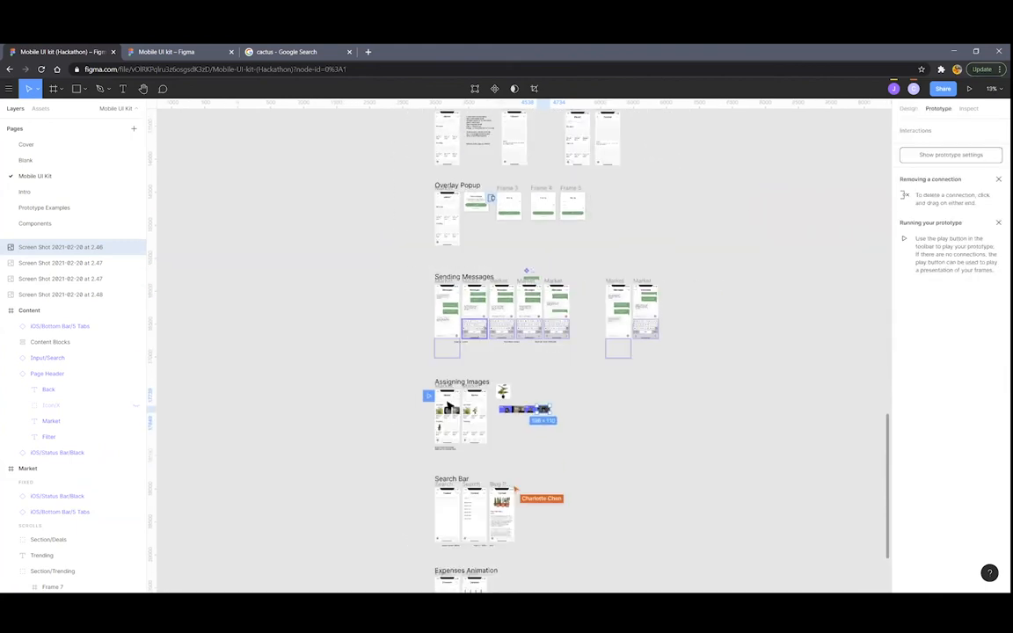
scroll(515, 292, down, 2)
scroll(457, 352, down, 3)
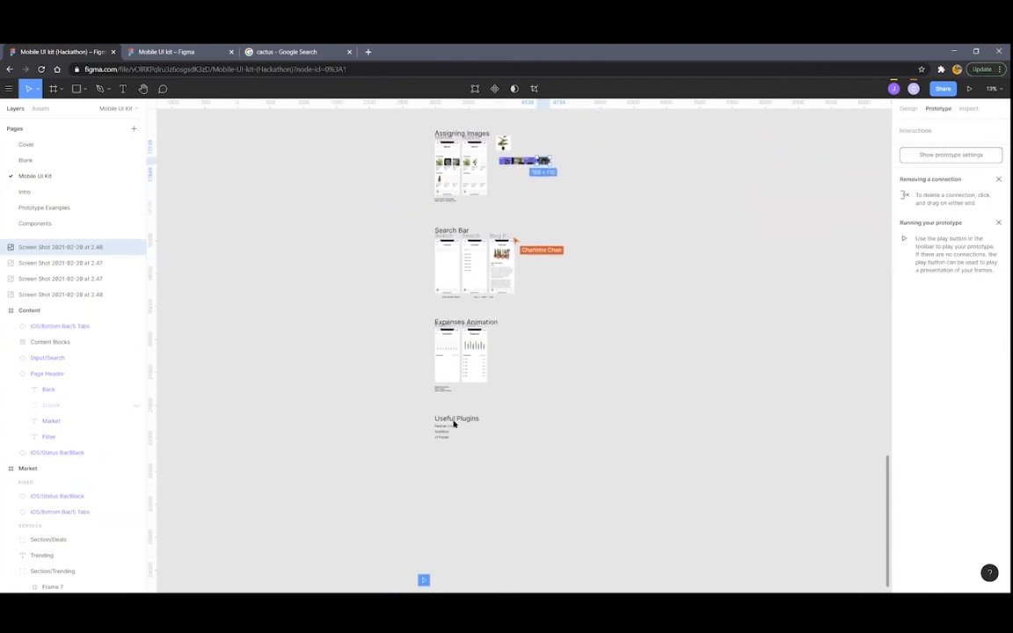
scroll(444, 334, up, 3)
scroll(455, 334, up, 3)
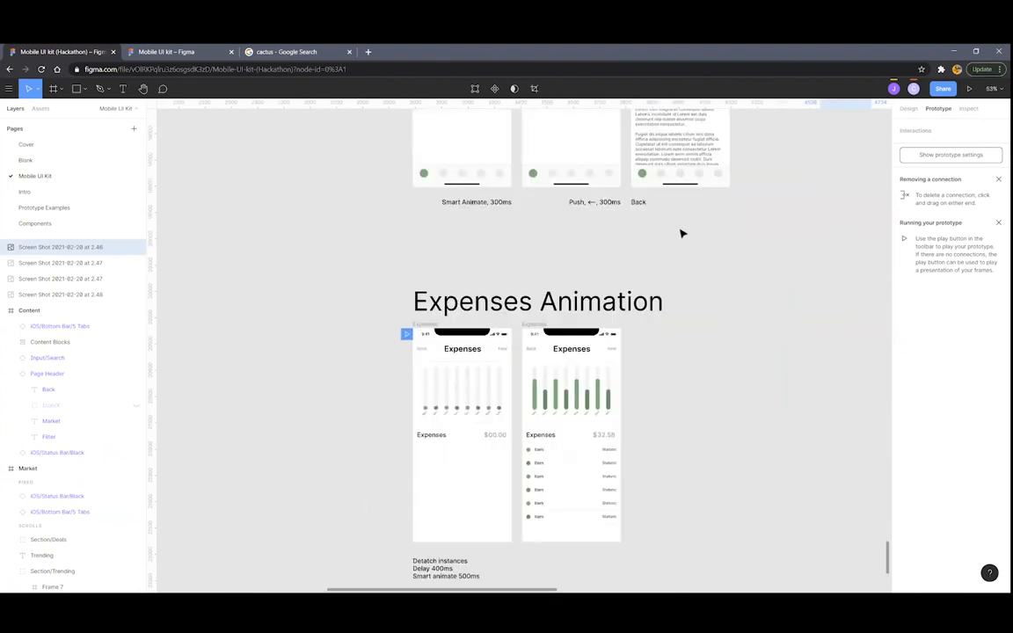
scroll(680, 230, down, 2)
scroll(661, 229, down, 2)
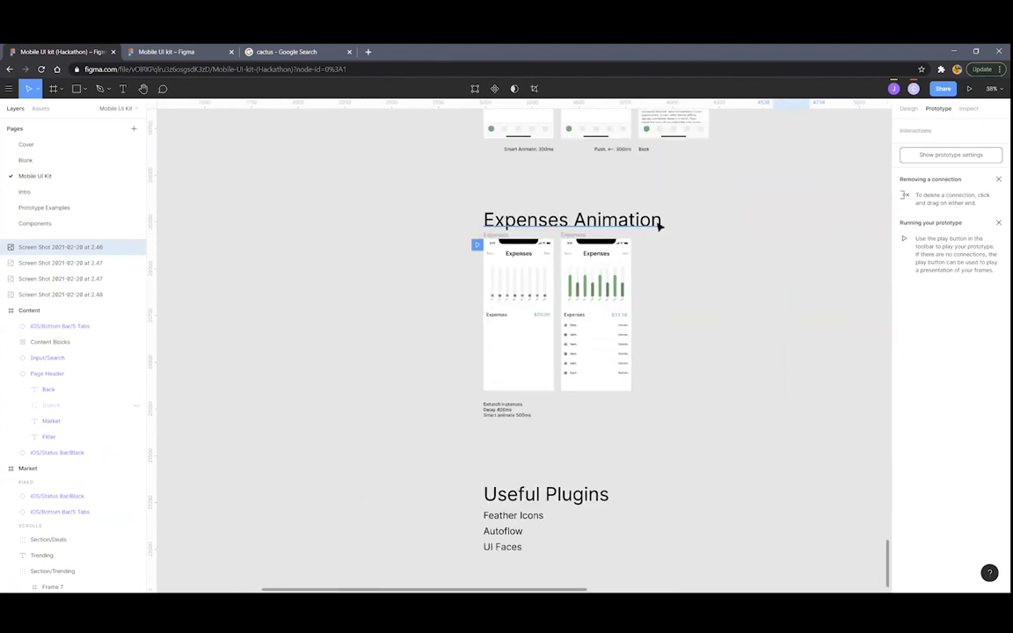
scroll(641, 238, up, 4)
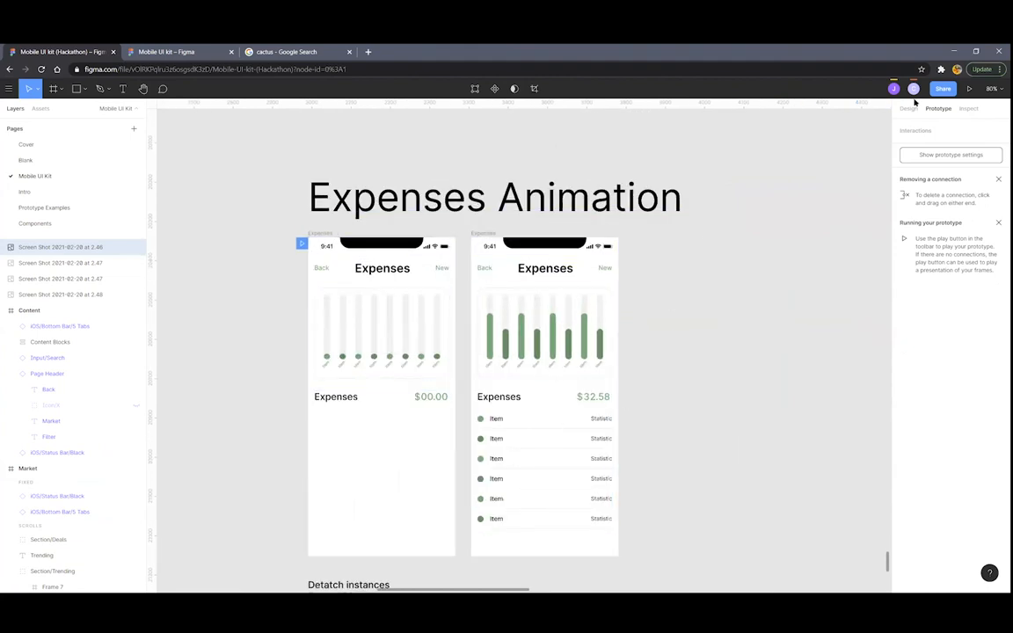
Present the Expenses Animation prototype, close it, and pan to the Useful Plugins list
click(968, 89)
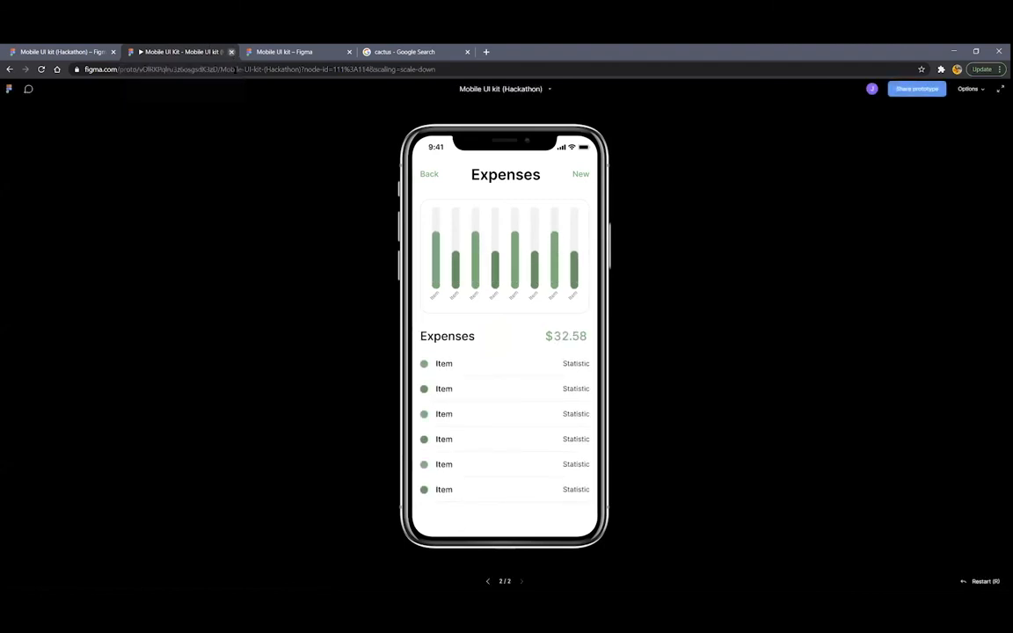
click(230, 51)
scroll(666, 264, down, 5)
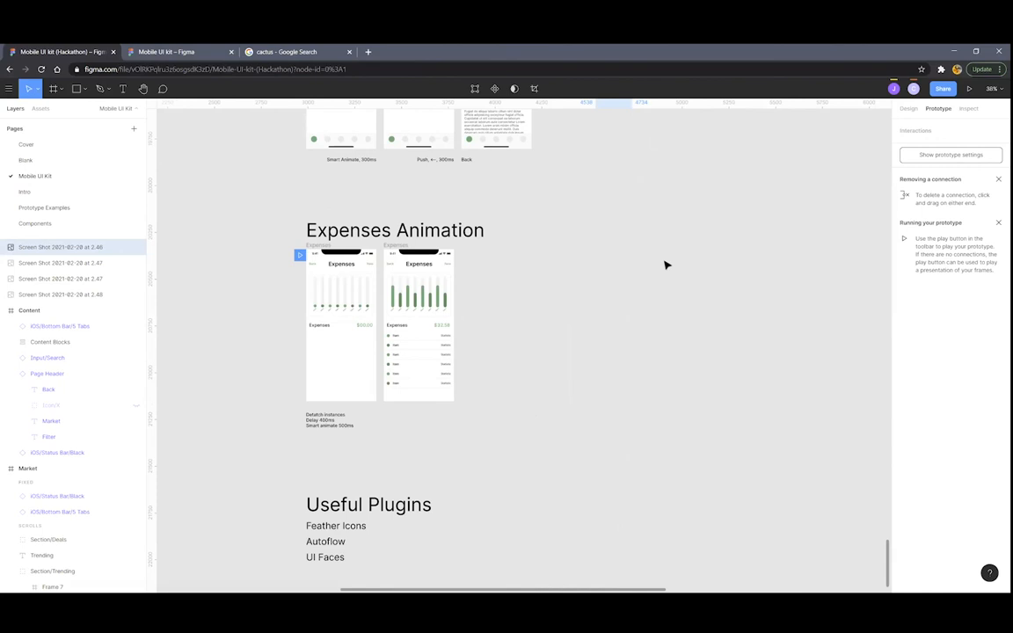
scroll(565, 264, down, 2)
scroll(577, 348, down, 2)
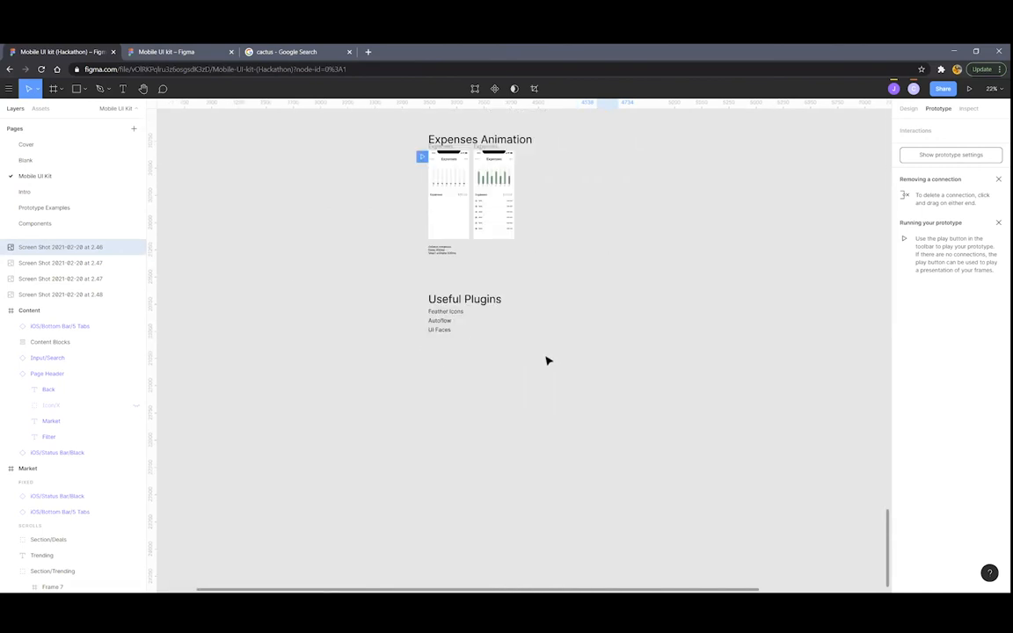
scroll(547, 360, up, 4)
scroll(440, 316, up, 1)
scroll(436, 314, left, 2)
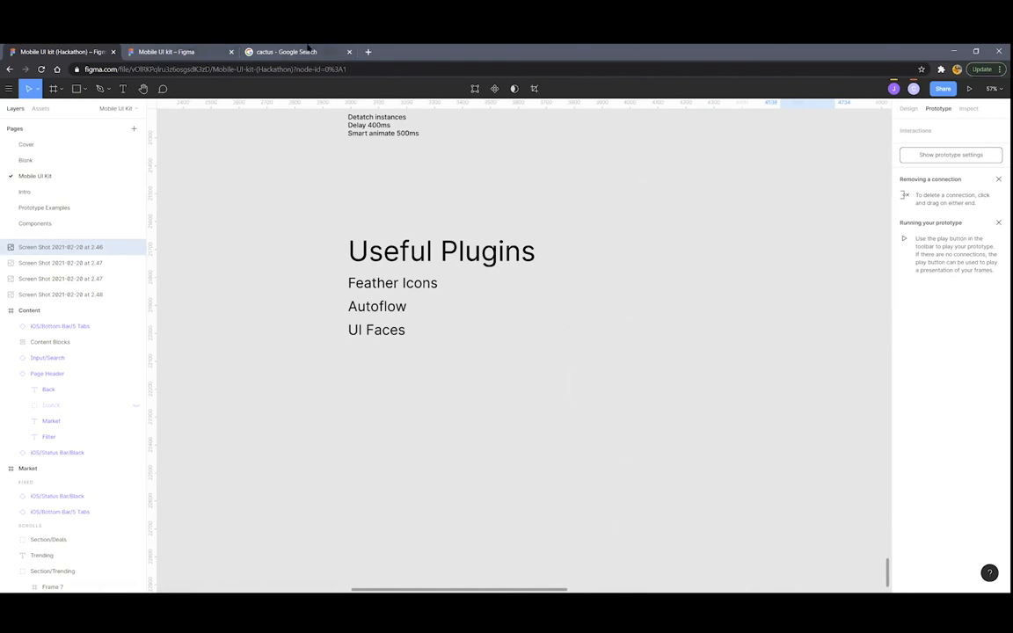
In the cactus search tab, search 'figma community' and open the Figma Community home page
click(307, 51)
click(262, 68)
text(figma comm)
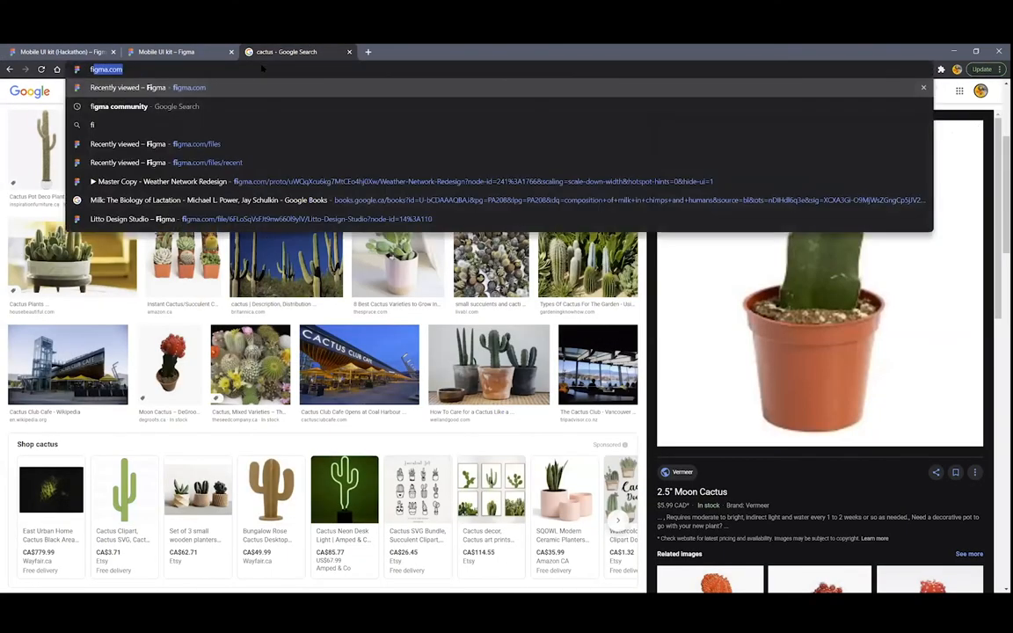
text(unity)
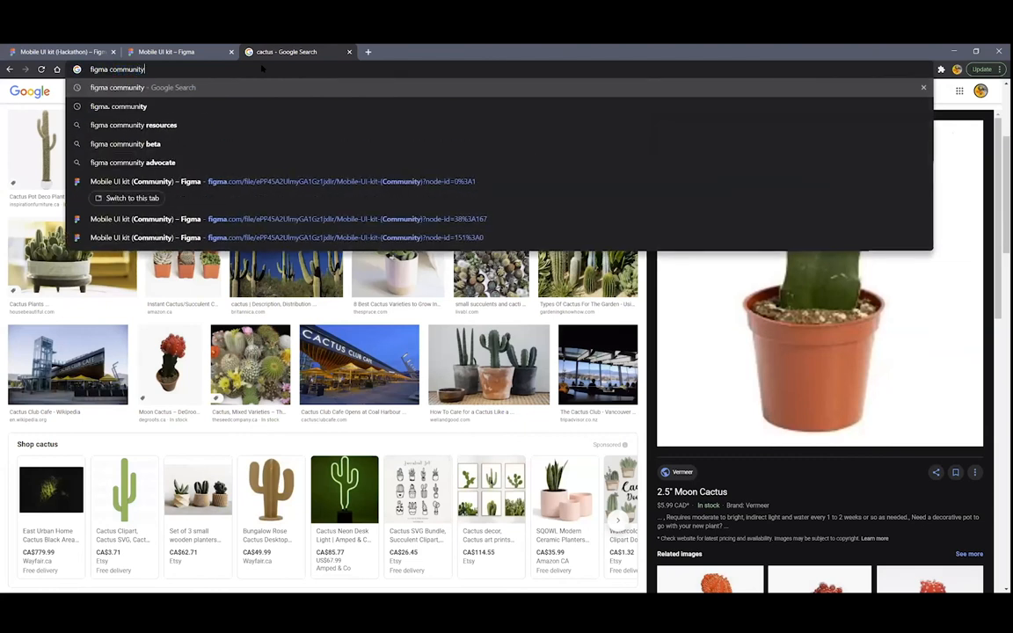
key(Return)
click(138, 173)
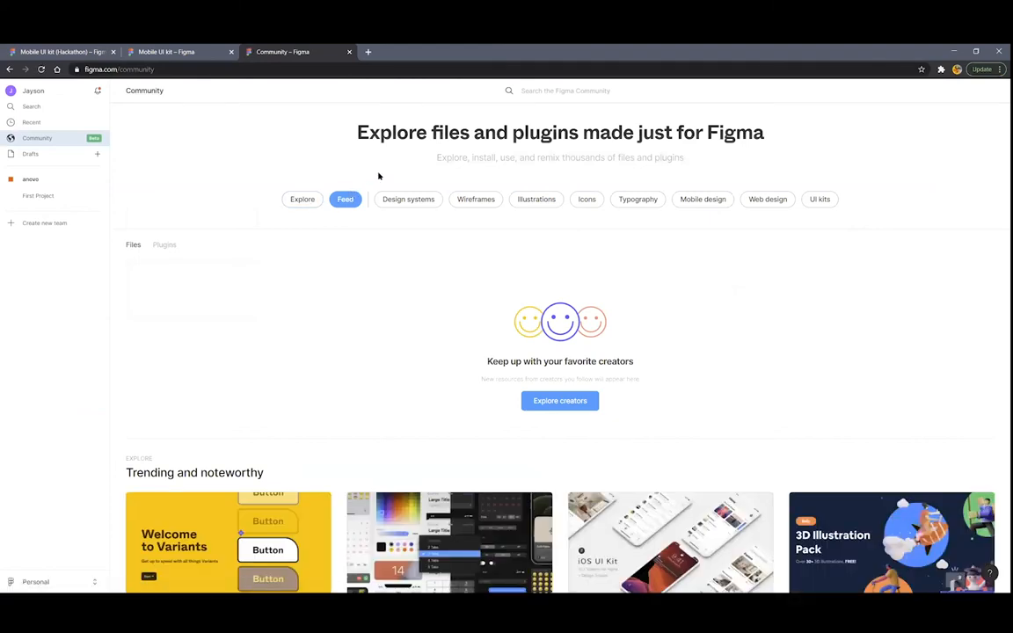
Search Community plugins for 'feather', open Feather Icons, and return to the Hackathon file
click(163, 244)
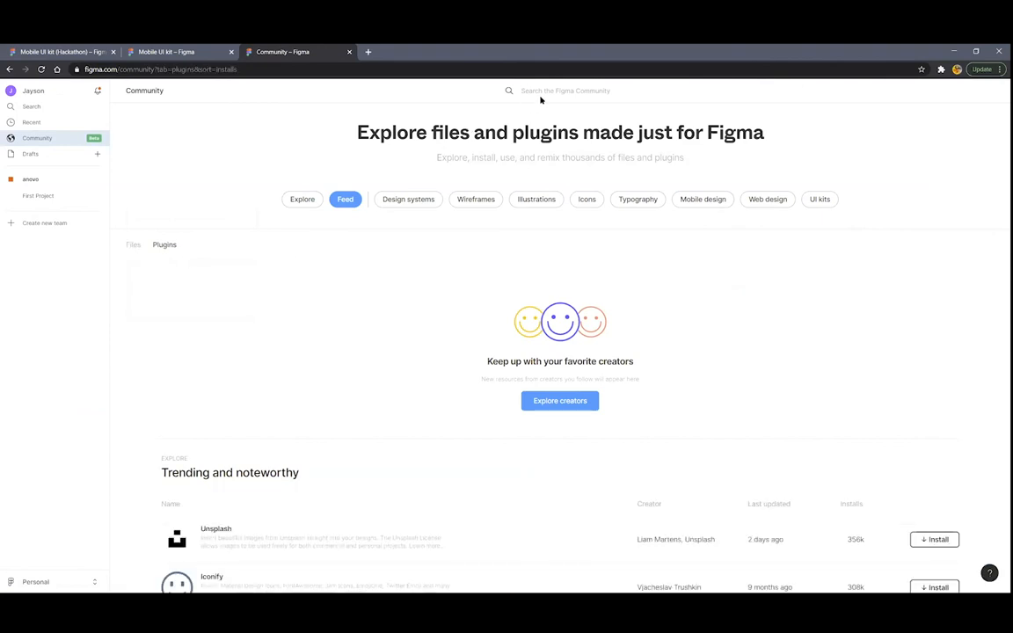
text(feather)
key(Return)
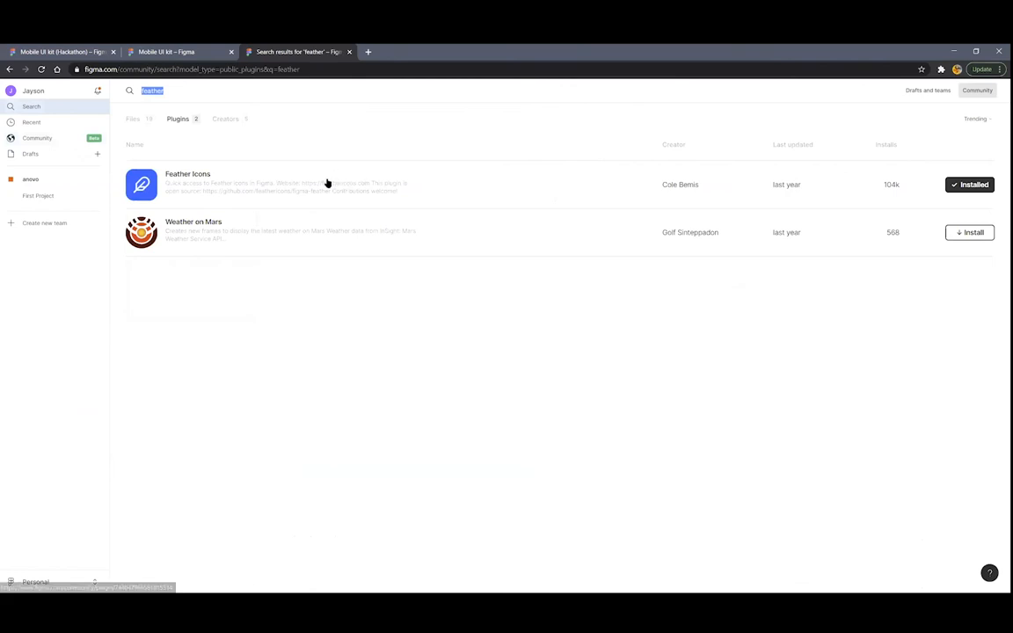
click(200, 176)
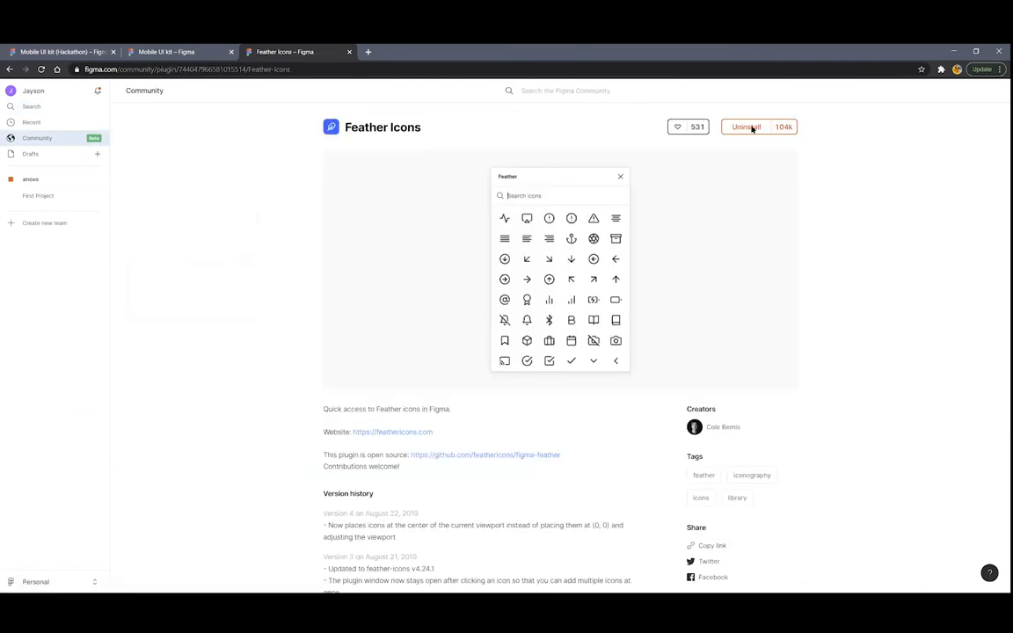
click(84, 53)
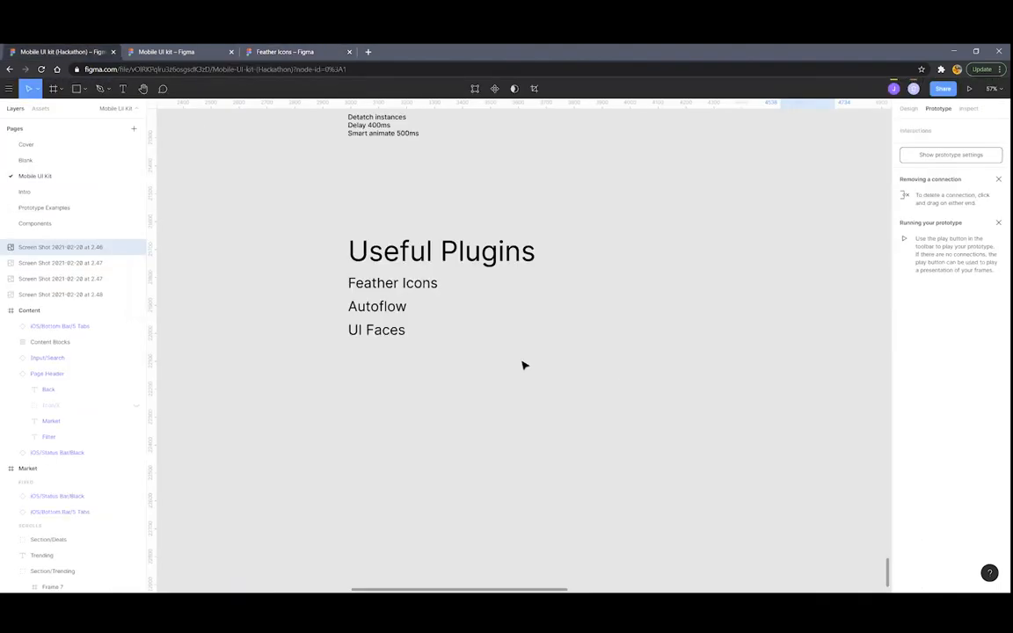
Insert the Feather Icons 'settings' gear beside the Useful Plugins list
scroll(419, 335, down, 5)
scroll(423, 341, right, 3)
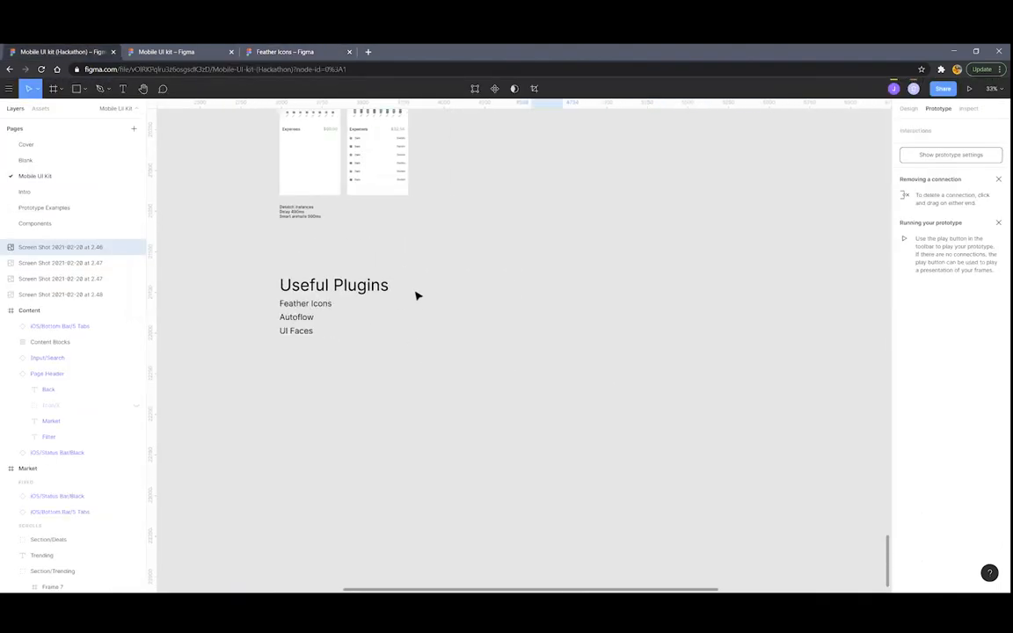
right_click(448, 316)
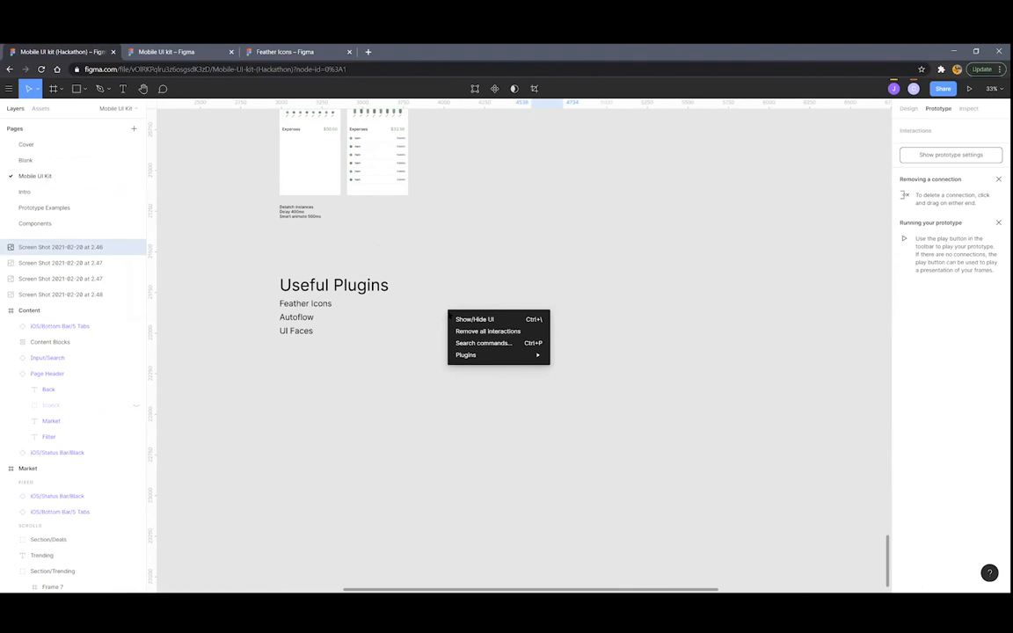
mouse_move(490, 356)
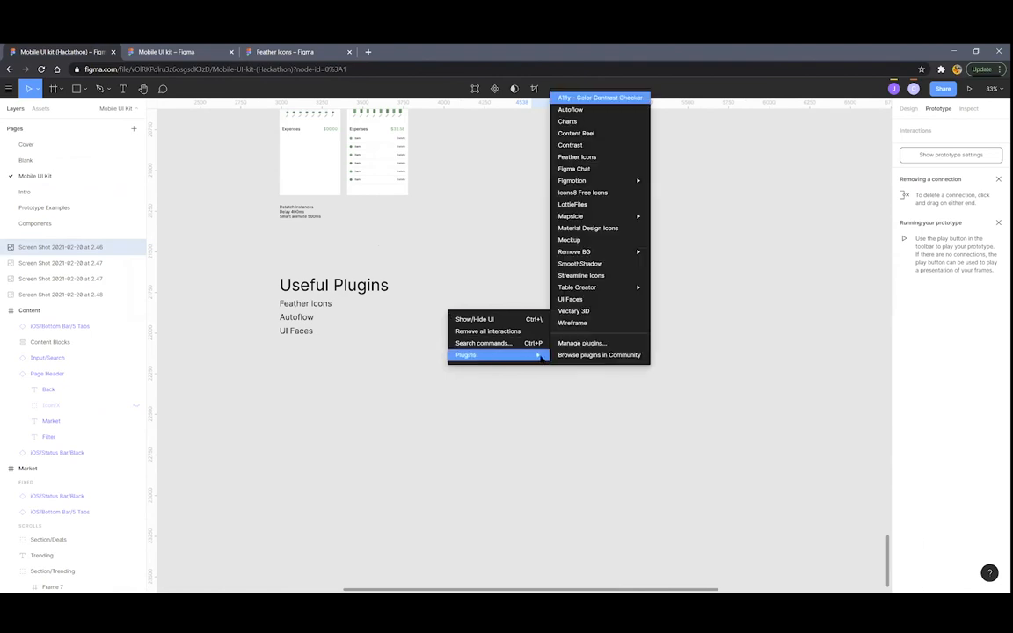
click(575, 159)
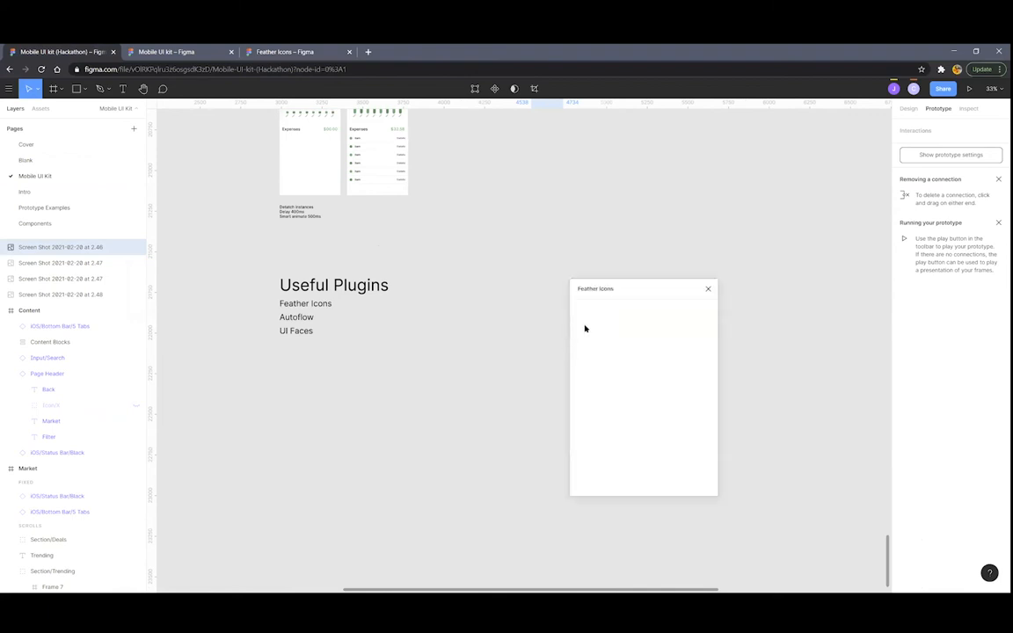
mouse_move(714, 325)
mouse_down()
mouse_move(694, 491)
mouse_move(705, 325)
mouse_move(691, 497)
mouse_move(710, 313)
mouse_up()
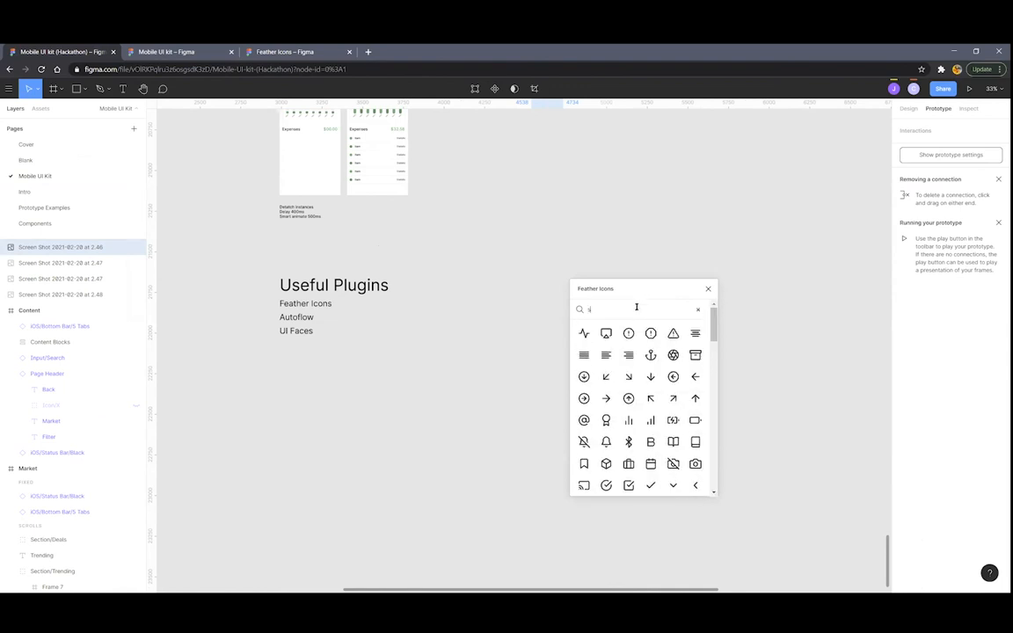
text(settin)
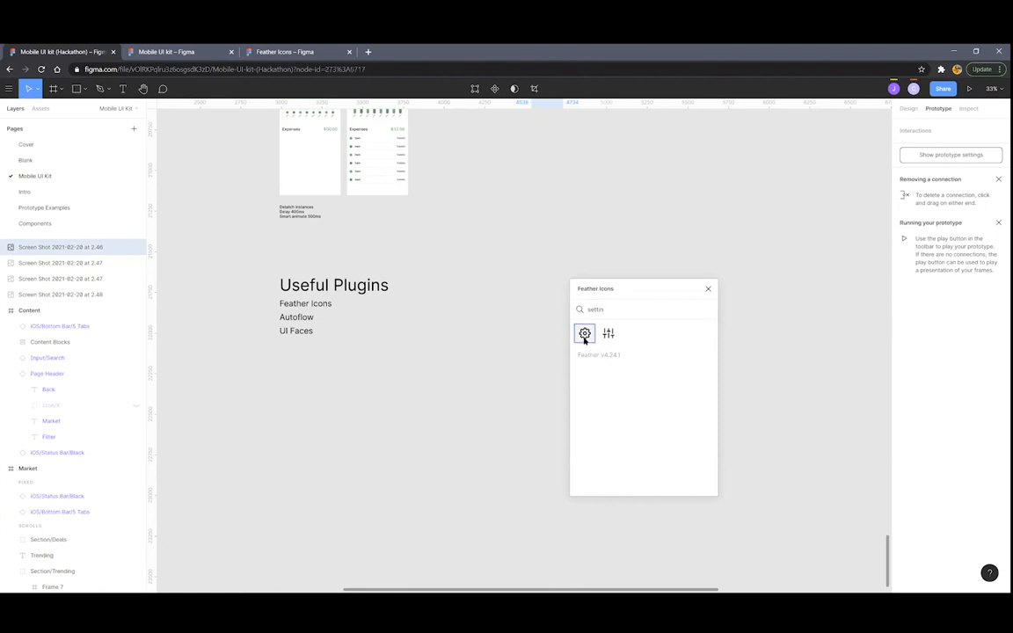
drag(584, 334, 522, 345)
click(706, 288)
Scale the gear proportionally to about 118.92 px and recolour it red (FF0000)
scroll(522, 345, up, 10)
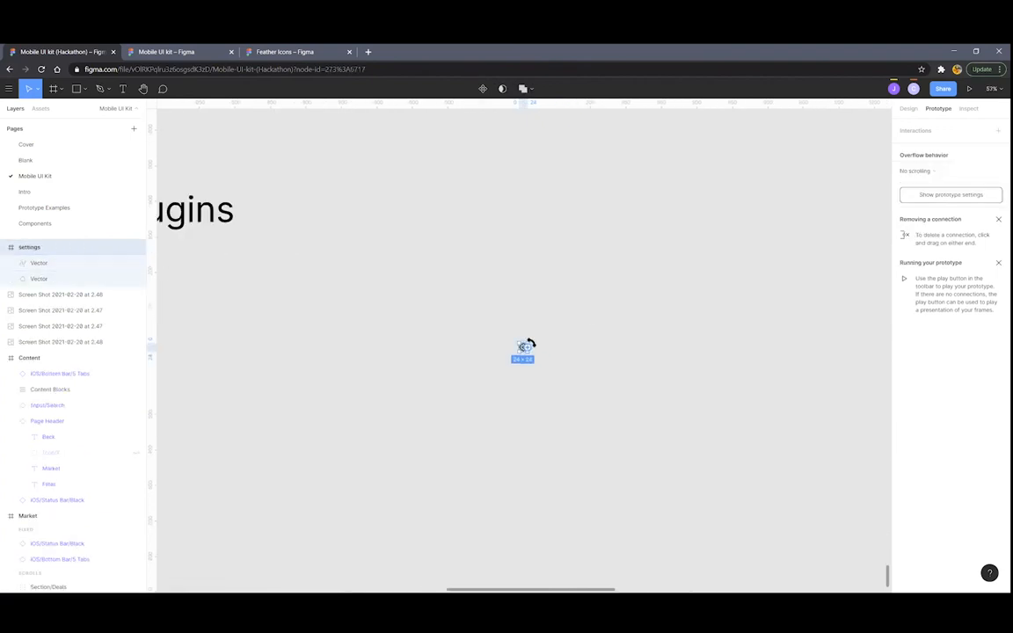
key(k)
drag(526, 344, 706, 220)
scroll(691, 255, down, 8)
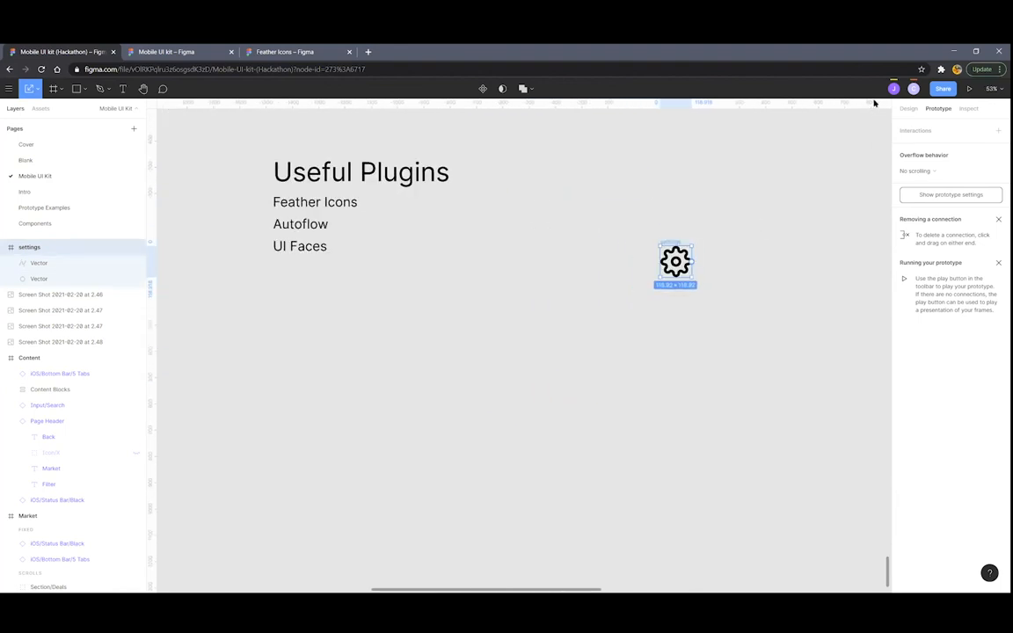
click(908, 108)
click(904, 407)
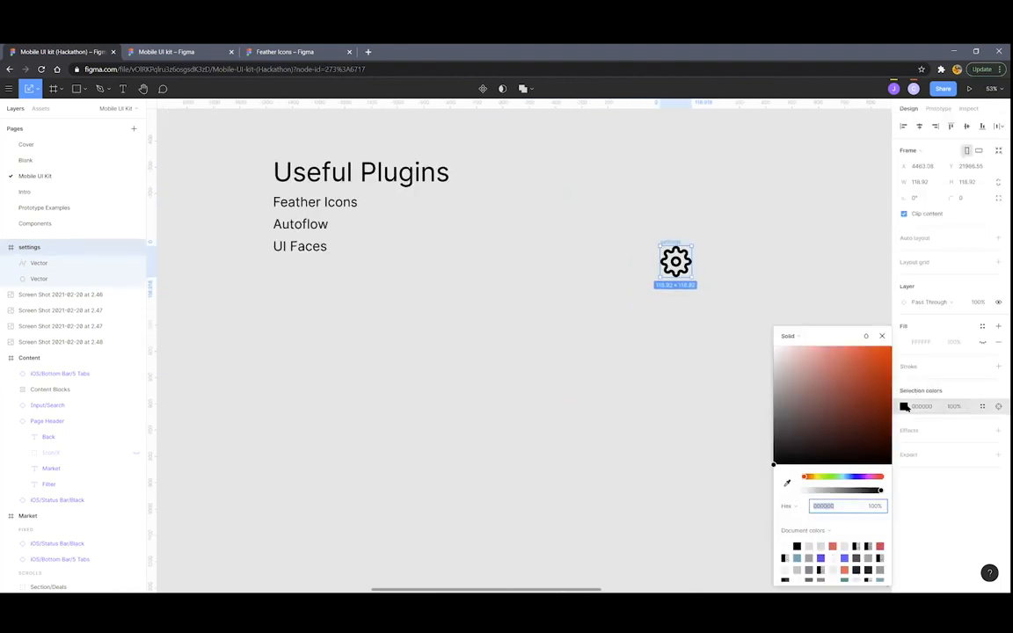
click(889, 352)
click(739, 244)
Set the stroke weight of the gear's outer outline and inner circle to 5
scroll(739, 244, up, 5)
click(640, 257)
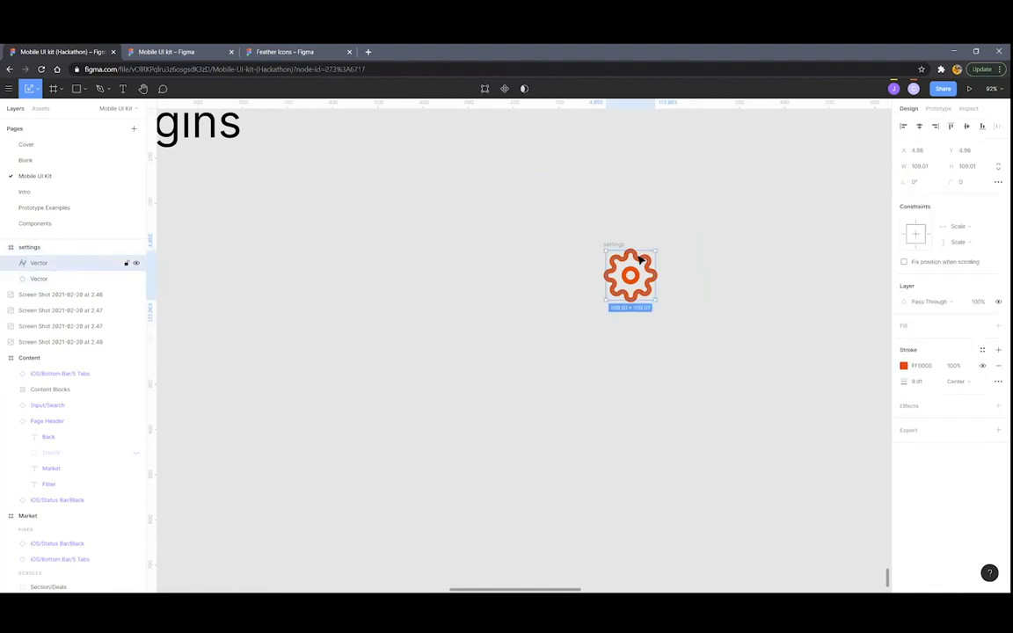
click(916, 383)
text(5)
key(Return)
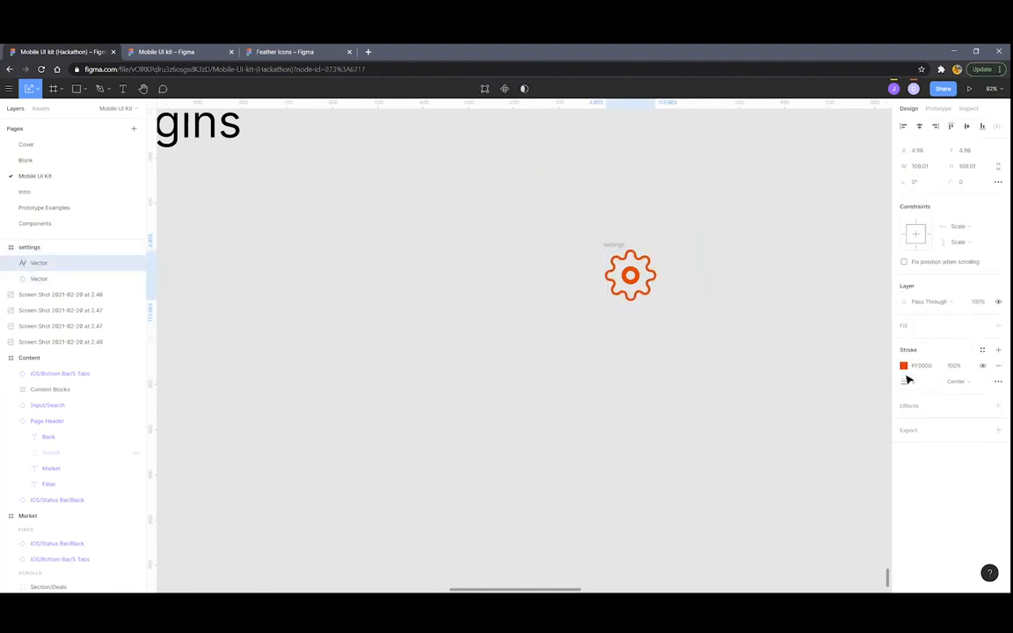
click(635, 275)
click(930, 383)
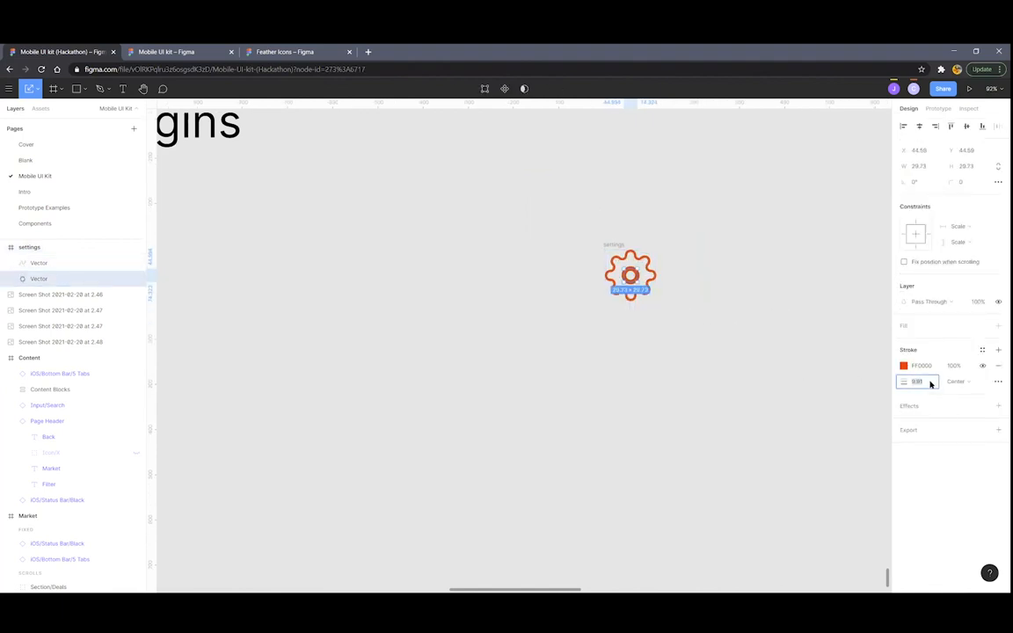
text(5)
key(Return)
scroll(657, 293, down, 3)
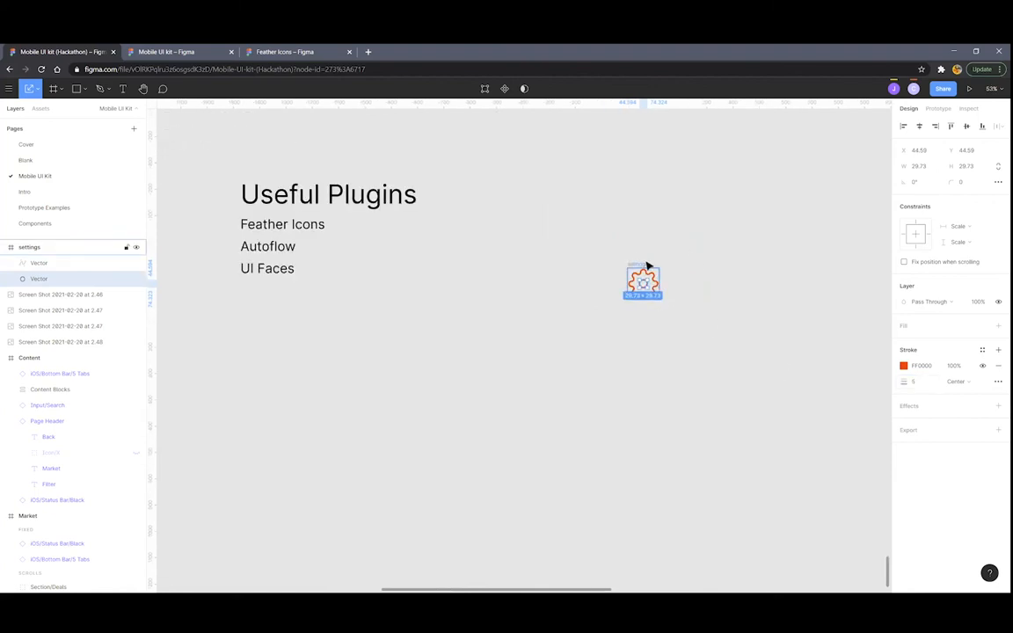
click(646, 266)
Zoom out and nudge the filled $32.58 Expenses screen further to the right
scroll(471, 285, down, 3)
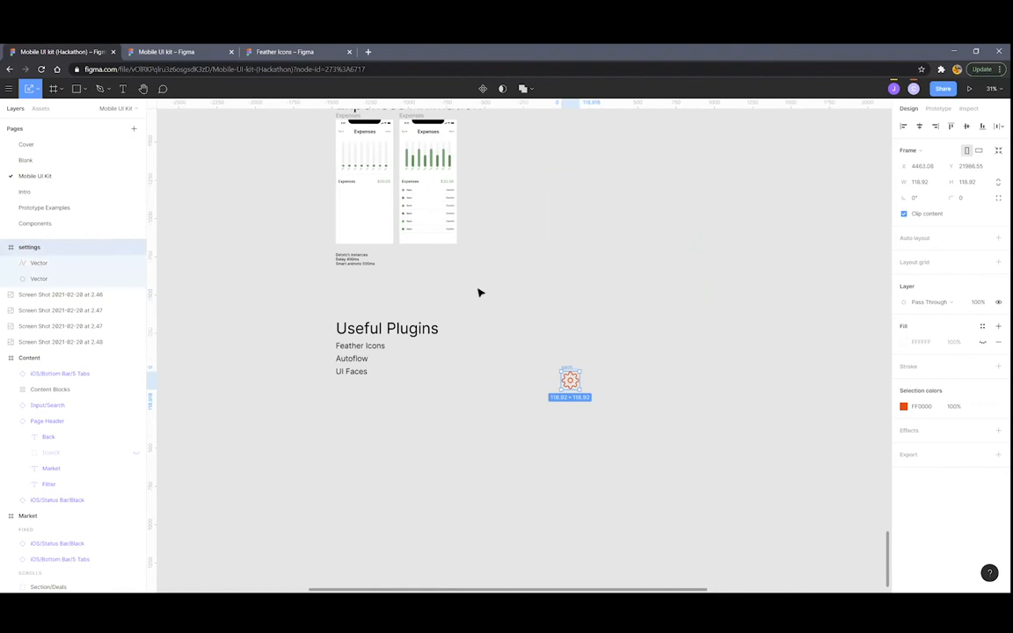
scroll(479, 293, down, 1)
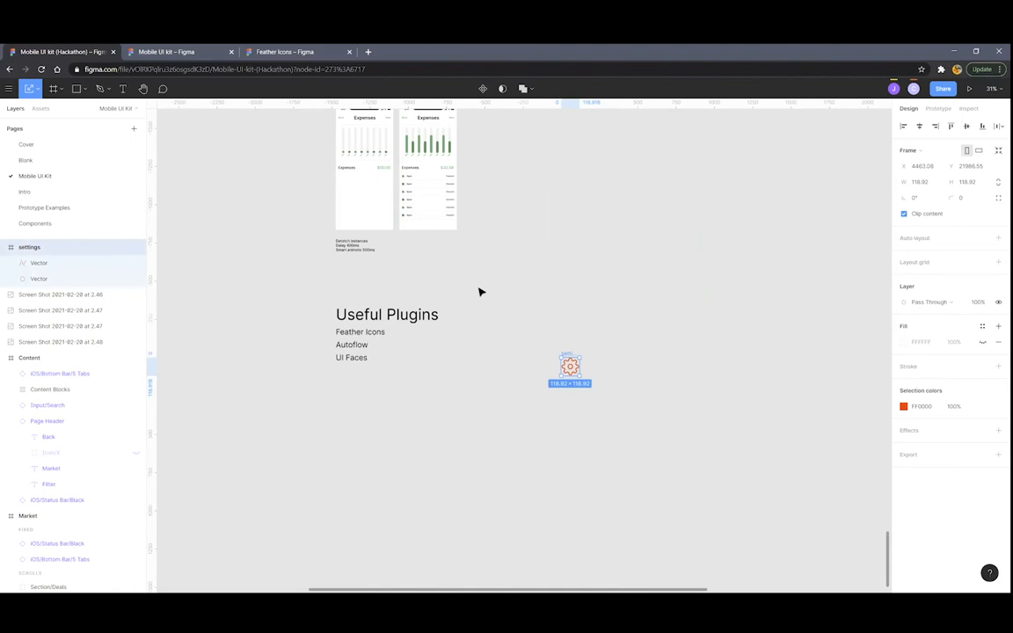
scroll(436, 358, up, 5)
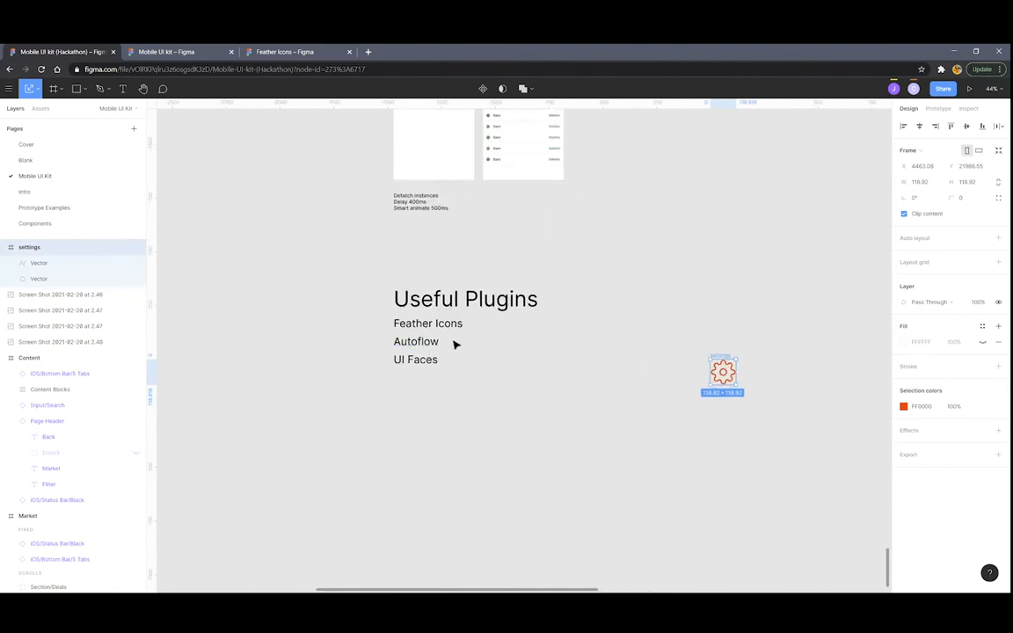
scroll(456, 355, down, 5)
scroll(597, 332, up, 8)
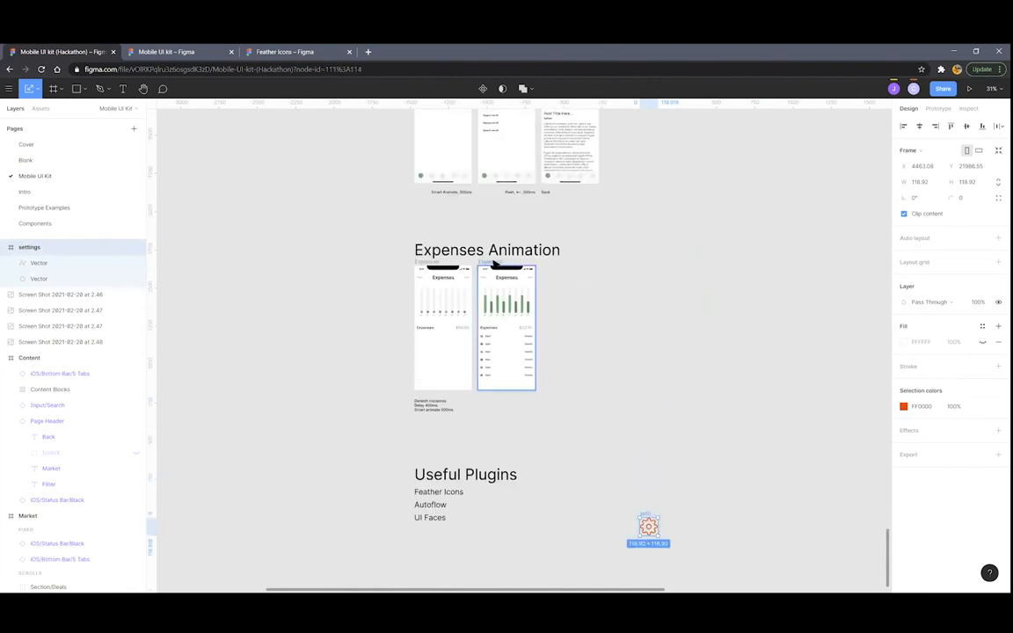
click(505, 264)
drag(505, 263, 542, 264)
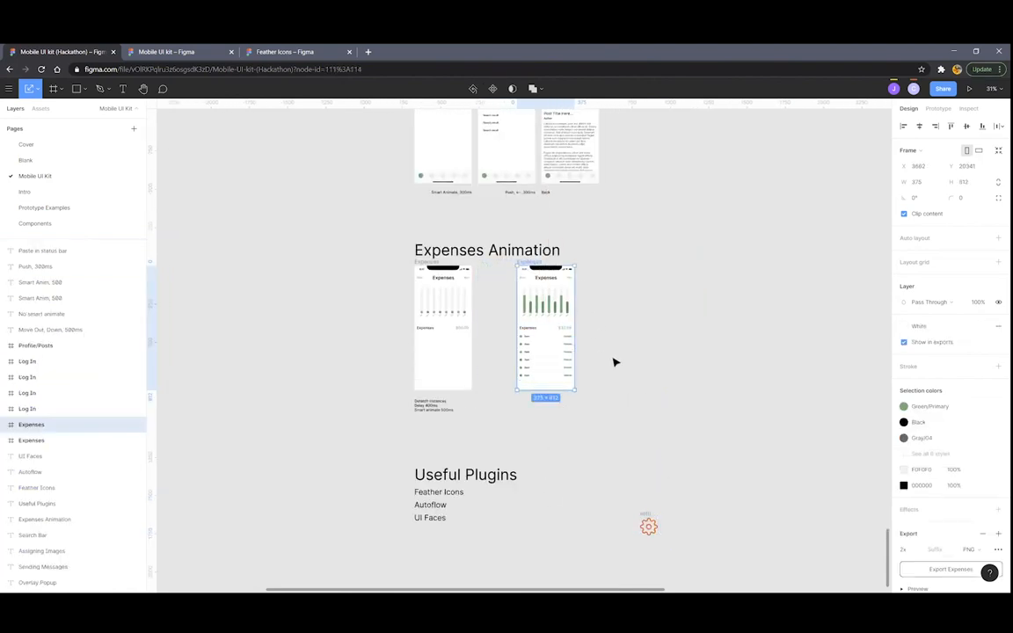
Run Autoflow and link the empty $00.00 Expenses screen to the filled one
right_click(629, 334)
mouse_move(674, 367)
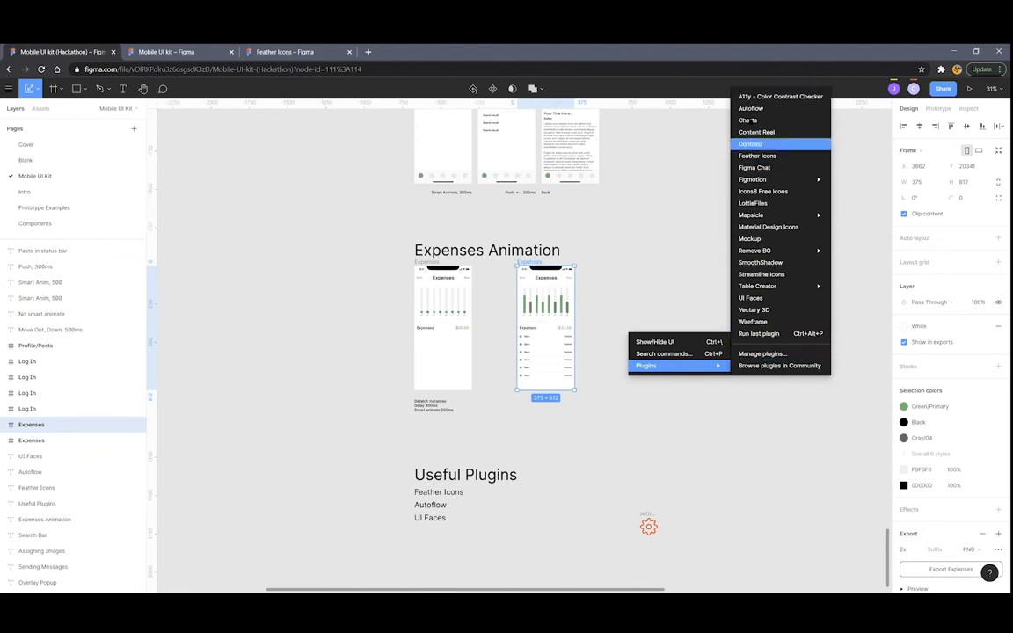
click(688, 186)
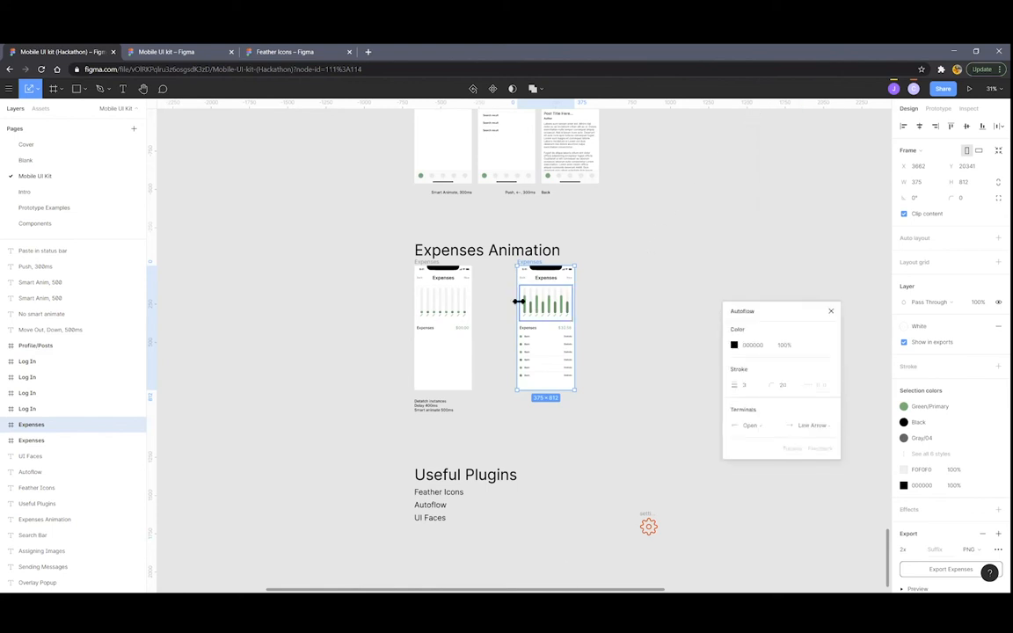
scroll(508, 316, up, 2)
scroll(422, 239, up, 3)
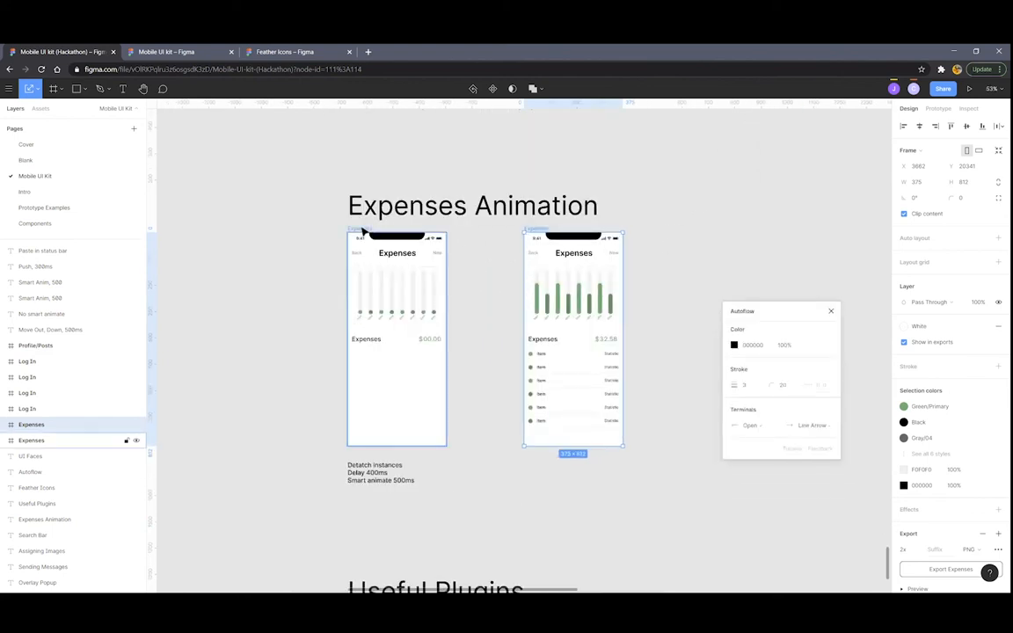
click(358, 230)
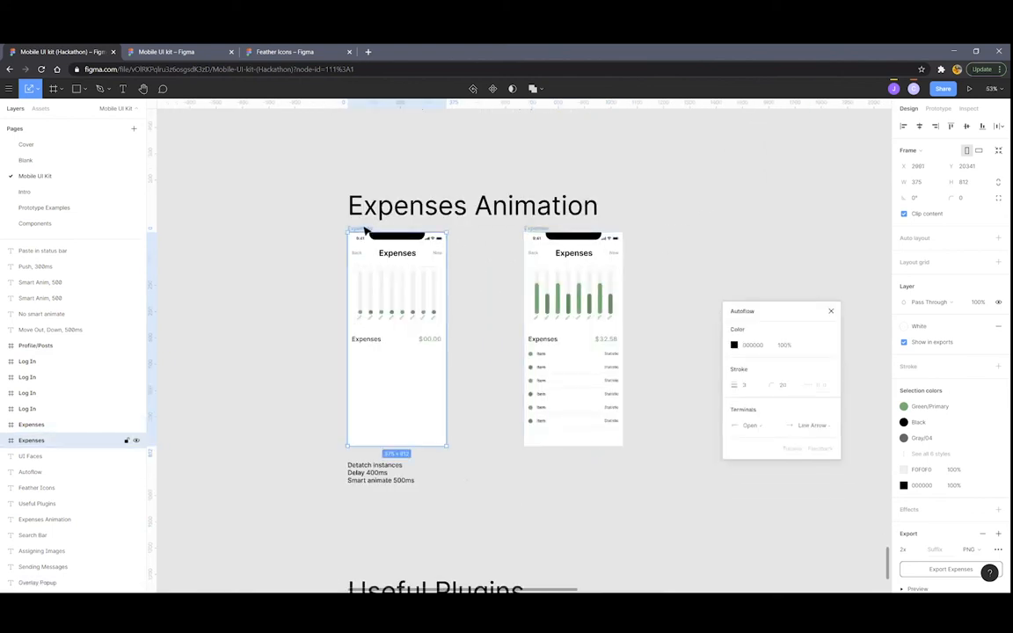
shift+click(538, 231)
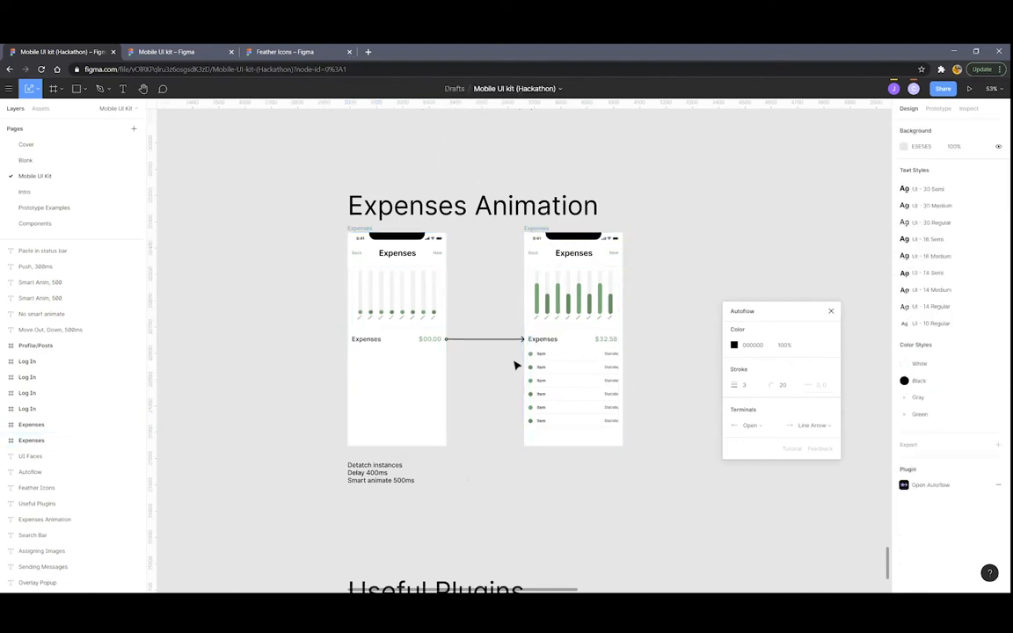
Link the first Search screen's search field to the second Search screen with an arrow
scroll(561, 348, down, 3)
scroll(561, 348, down, 3)
scroll(594, 351, up, 4)
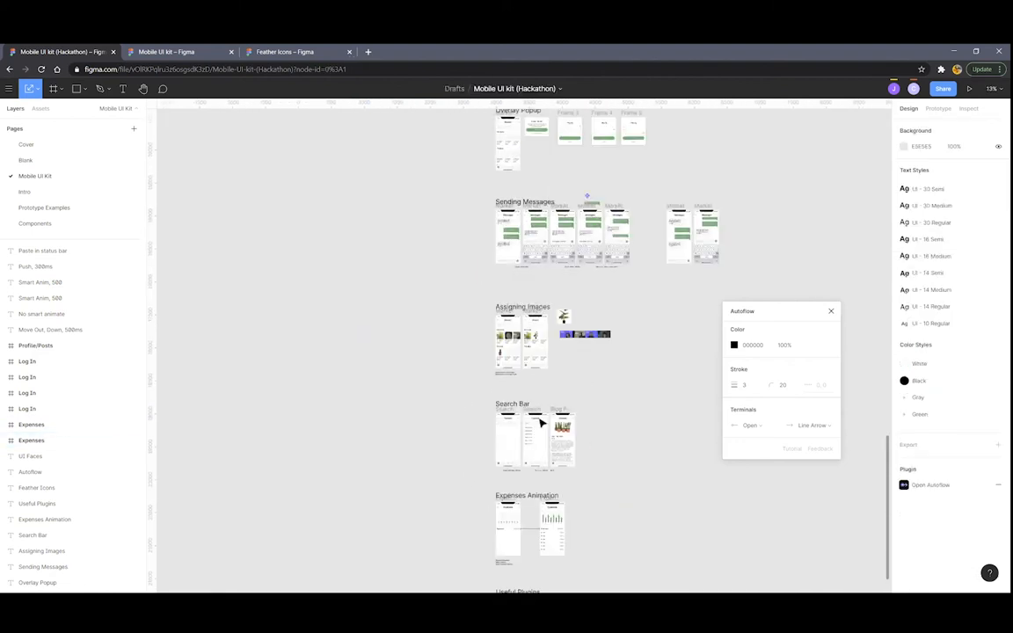
scroll(533, 450, up, 4)
scroll(530, 470, up, 2)
scroll(440, 364, down, 4)
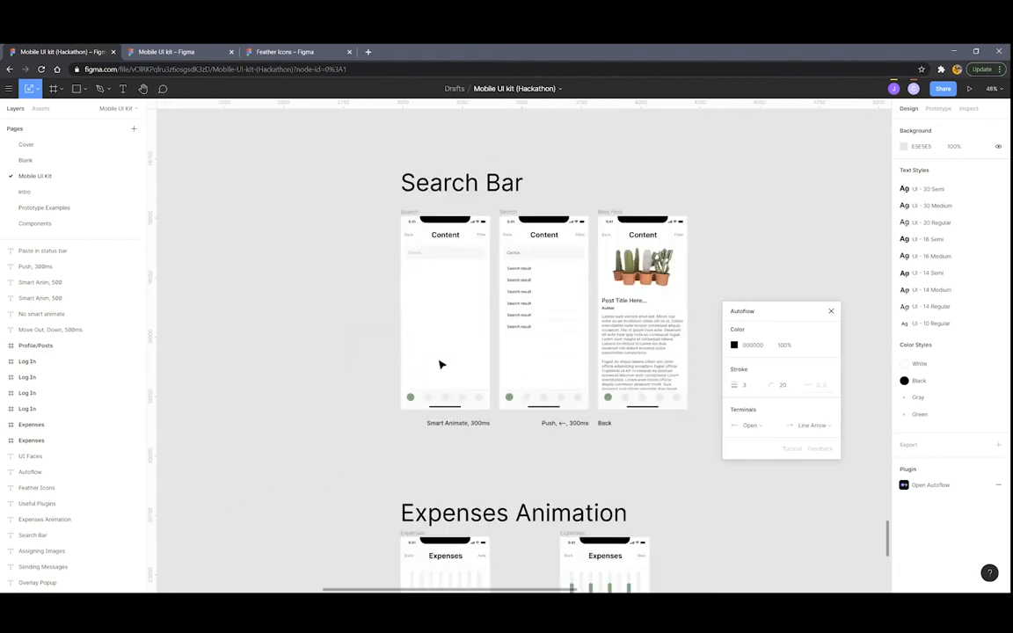
scroll(449, 365, up, 3)
scroll(452, 366, up, 4)
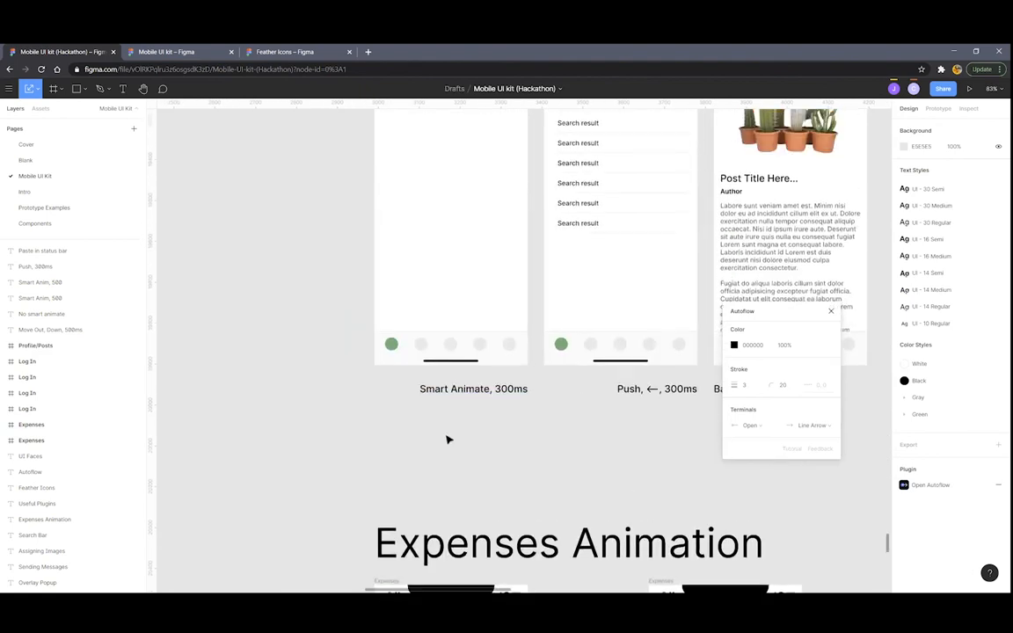
scroll(434, 294, down, 3)
scroll(452, 279, up, 3)
scroll(447, 276, up, 3)
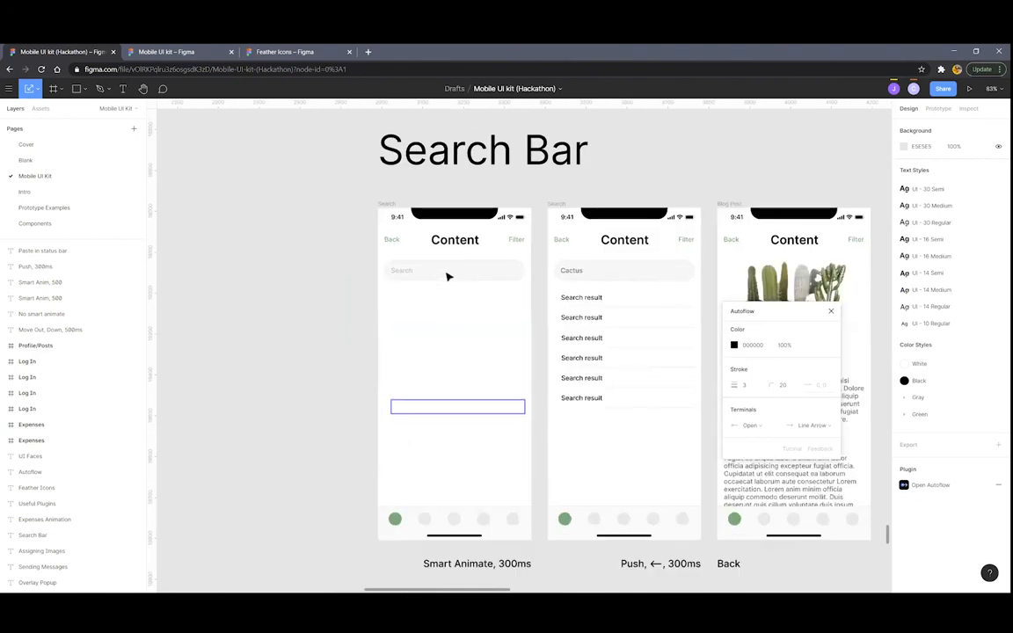
click(393, 274)
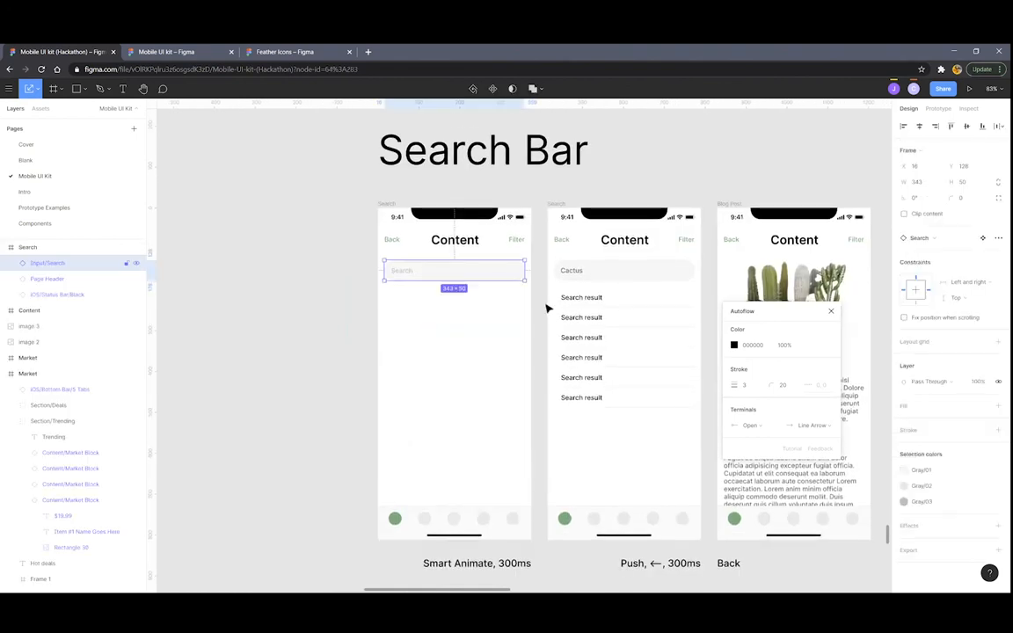
shift+click(558, 206)
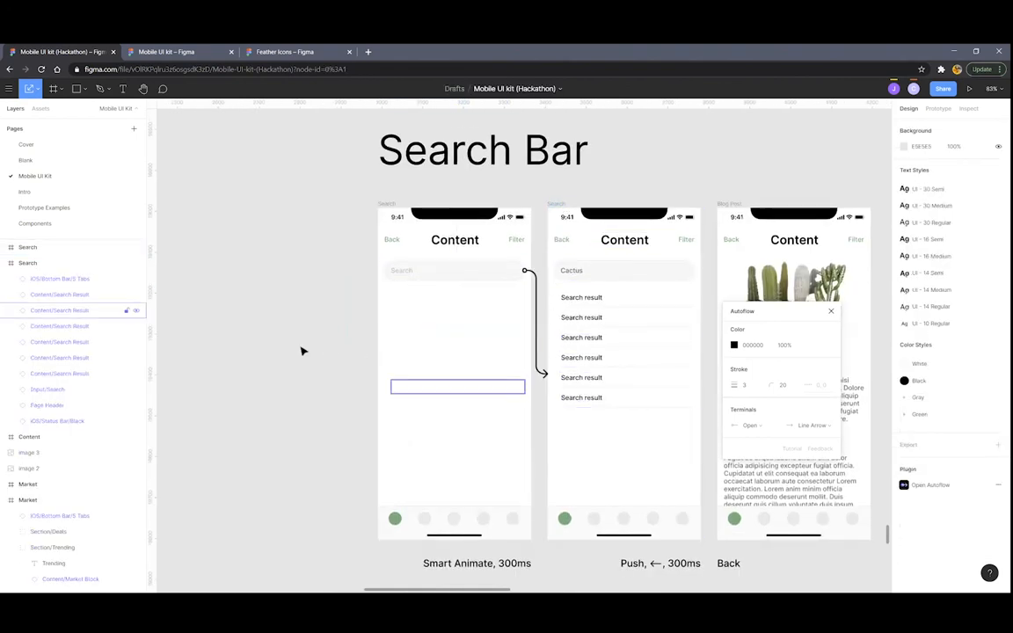
Close the Autoflow plugin panel
scroll(300, 350, down, 3)
scroll(404, 352, up, 3)
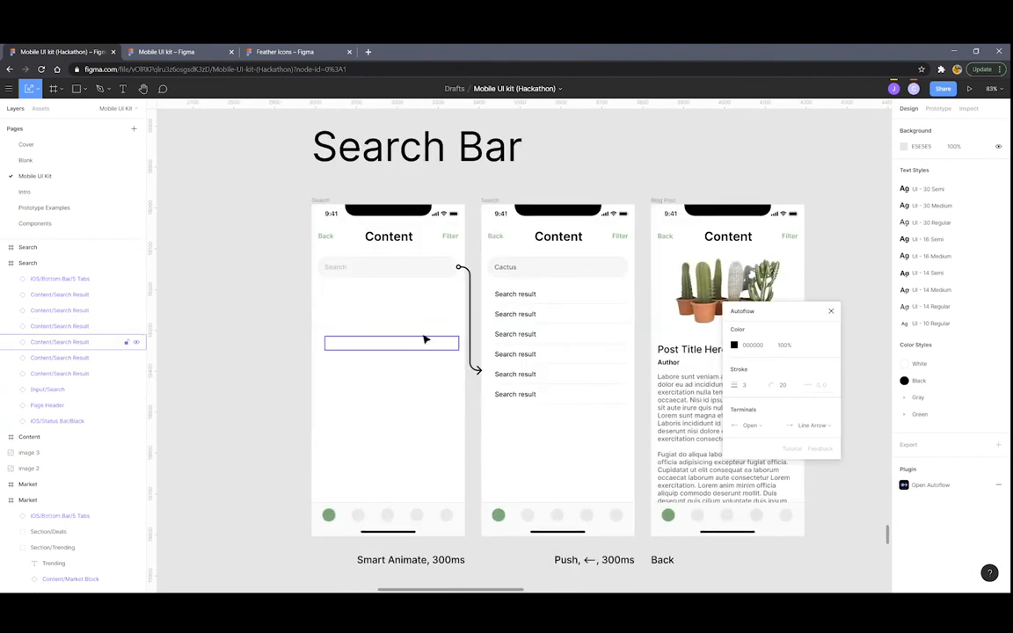
scroll(420, 341, right, 2)
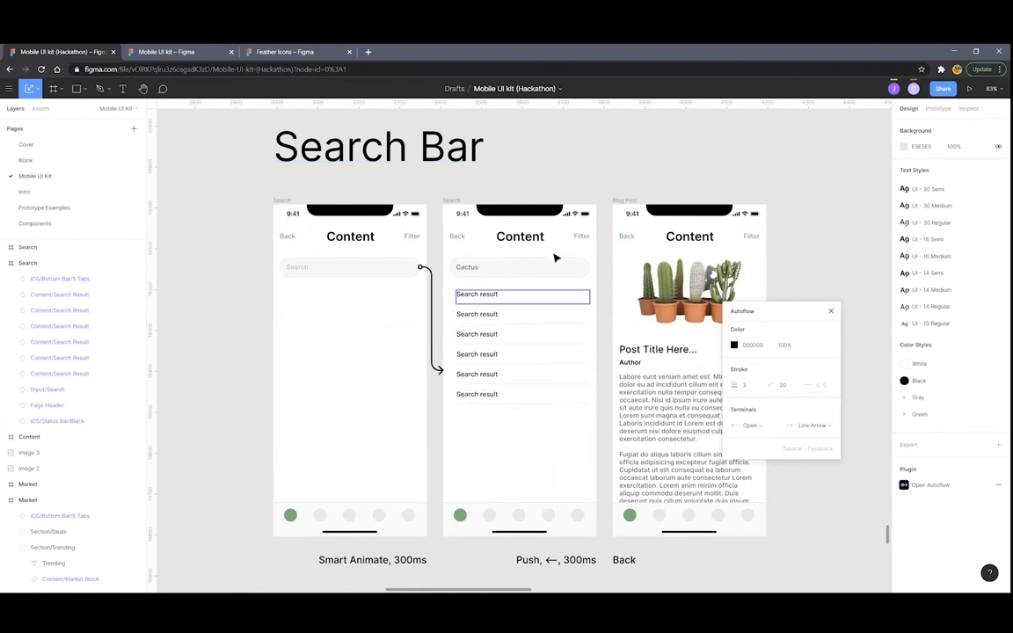
click(832, 312)
scroll(721, 348, down, 6)
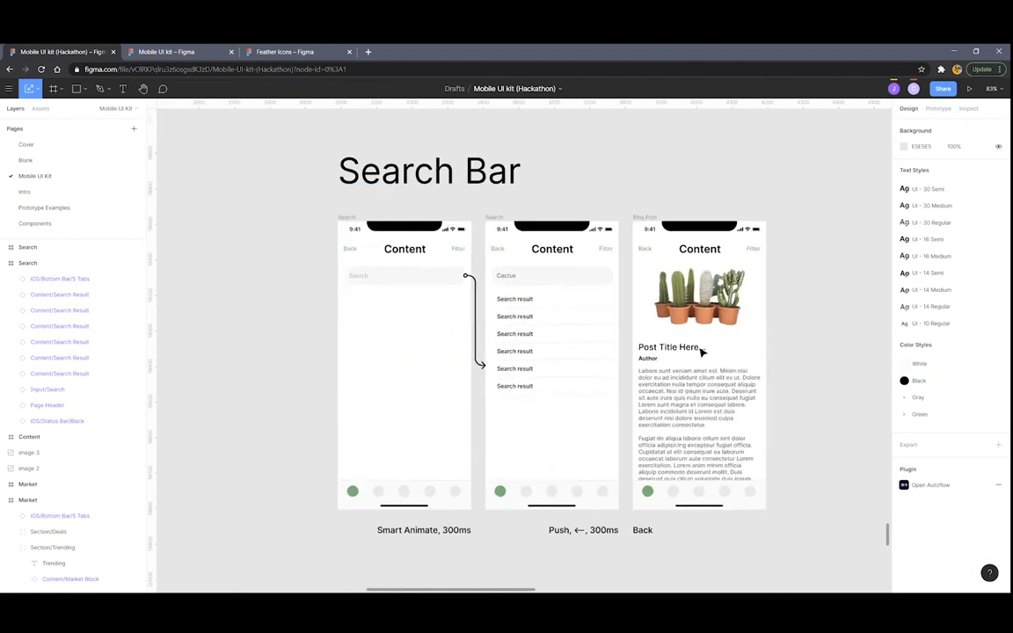
scroll(683, 382, down, 4)
ctrl+scroll(650, 431, up, 4)
scroll(597, 466, down, 1)
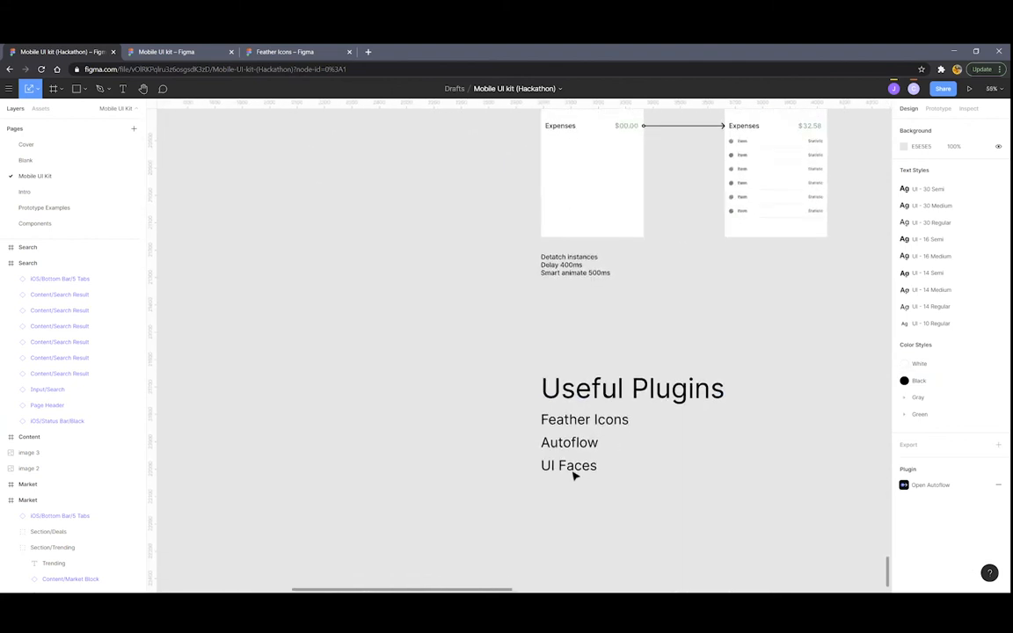
Draw a 229×229 circle with the Ellipse tool
right_click(470, 443)
mouse_move(494, 474)
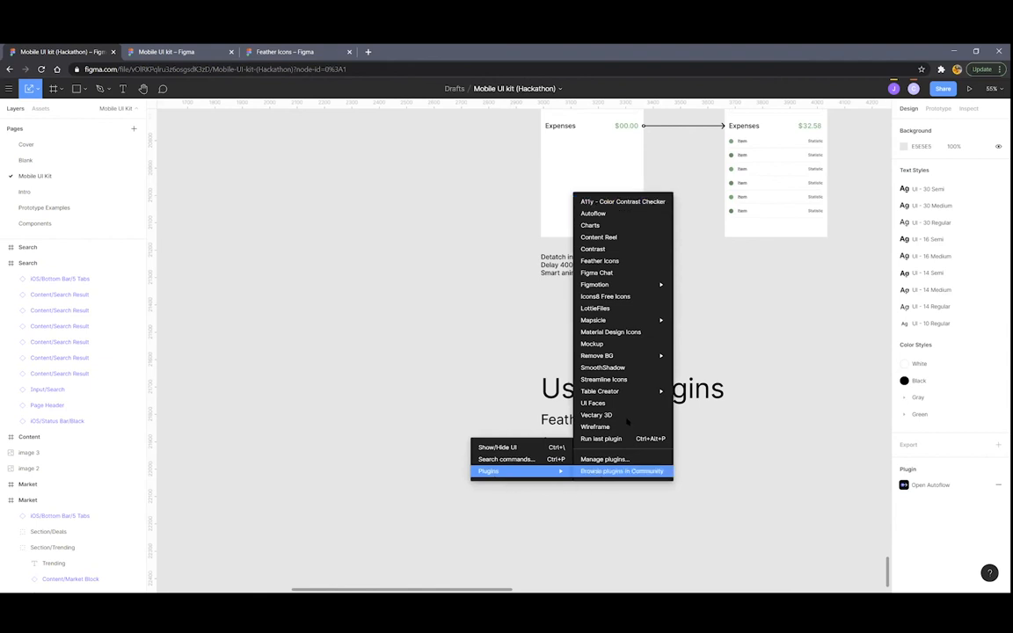
click(372, 352)
click(85, 89)
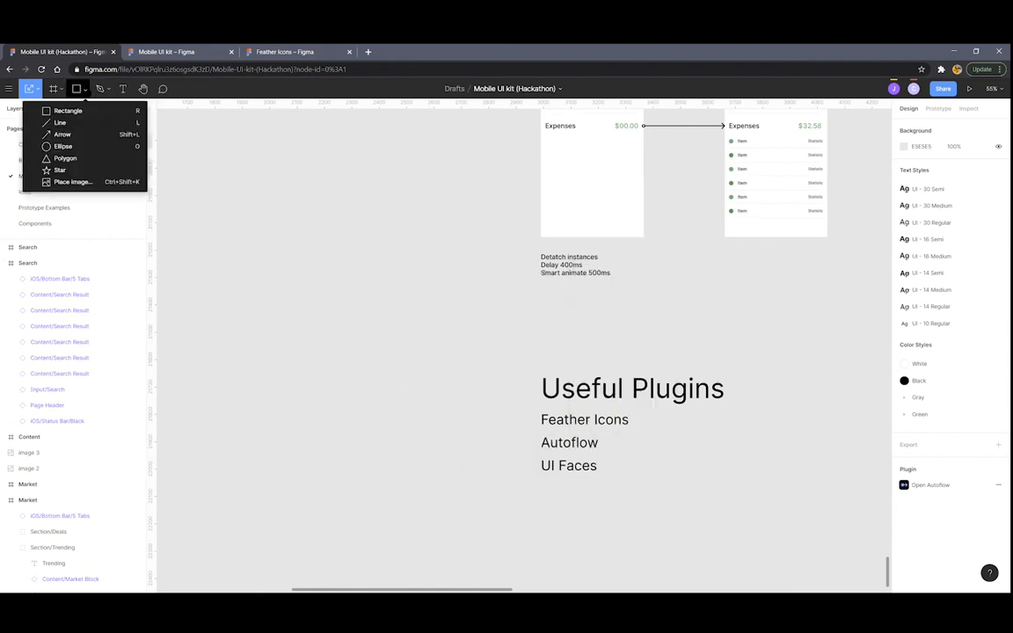
click(55, 146)
drag(462, 199, 398, 262)
scroll(307, 279, up, 1)
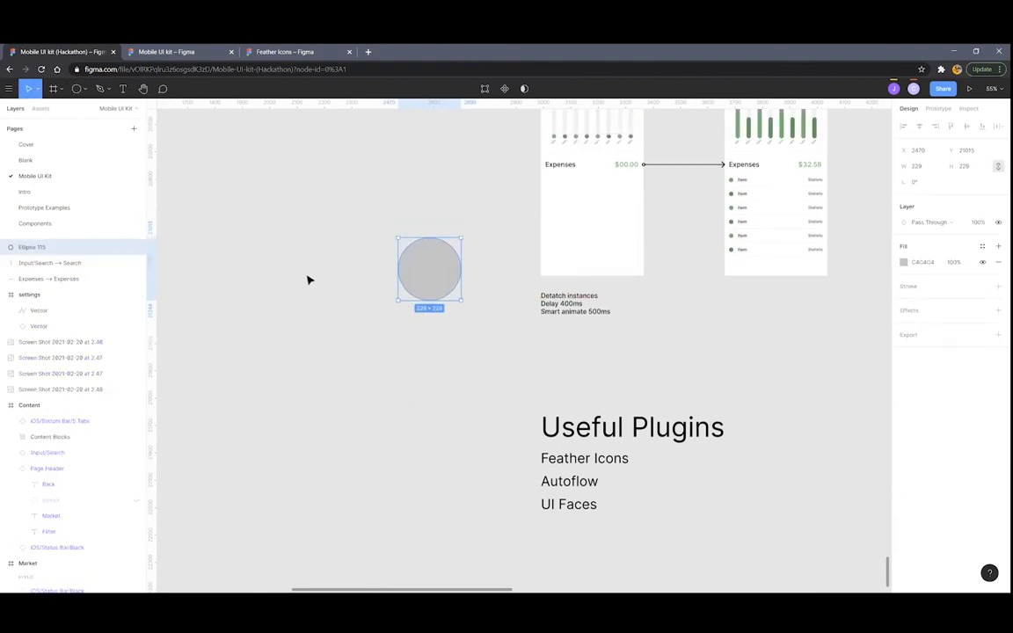
click(301, 264)
scroll(308, 299, up, 2)
Run UI Faces with Unsplash.com, Pexels.com, Generated and Donated photos as sources
right_click(264, 312)
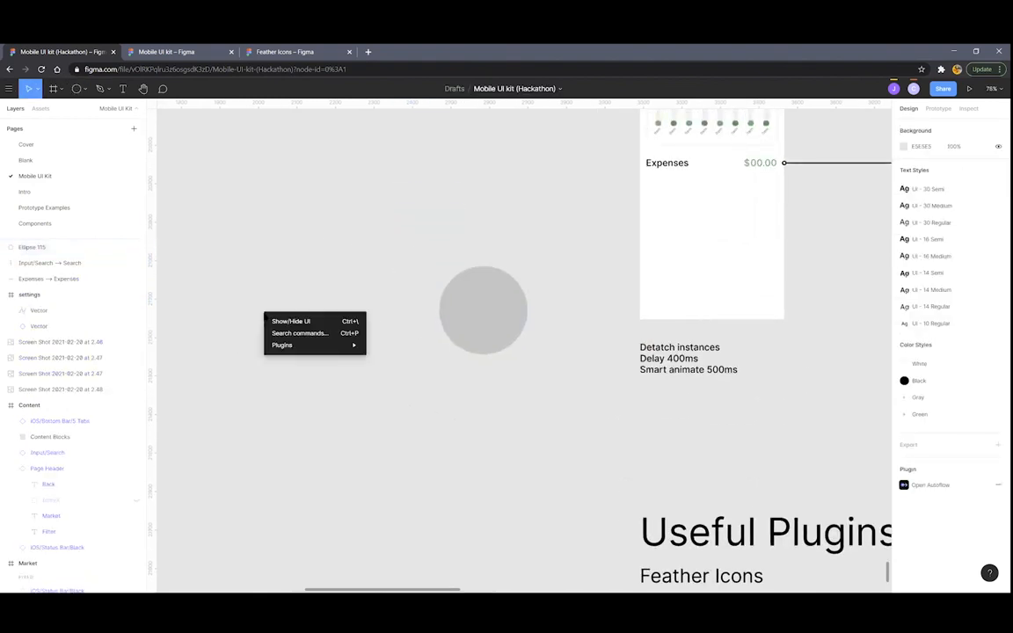
mouse_move(282, 346)
click(404, 294)
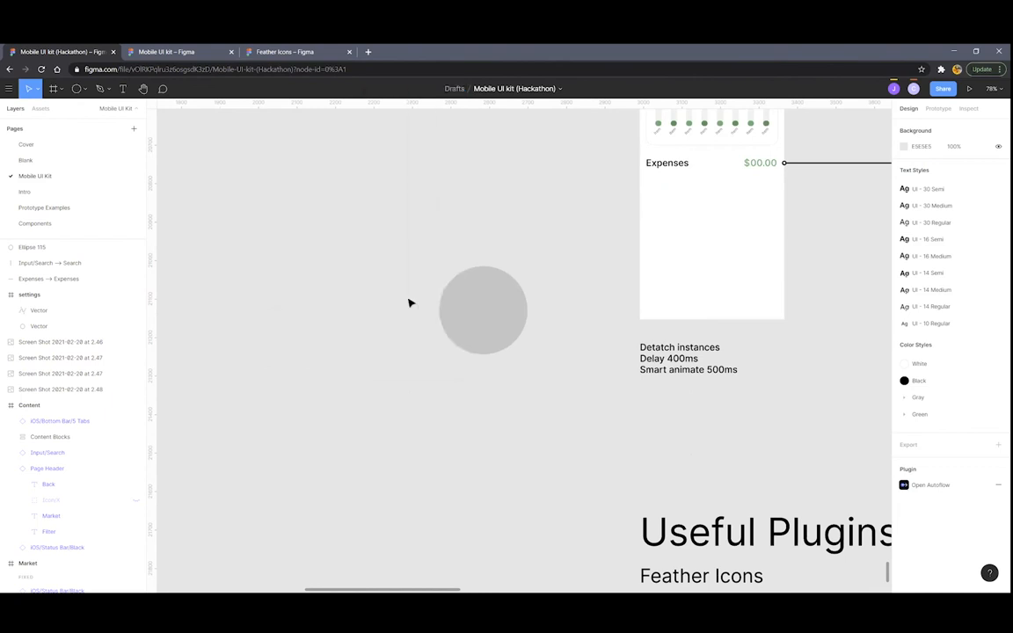
drag(508, 213, 646, 222)
click(607, 253)
click(606, 264)
click(606, 295)
click(607, 305)
Fill the circle with an avatar photo, close UI Faces, and delete the circle
click(473, 324)
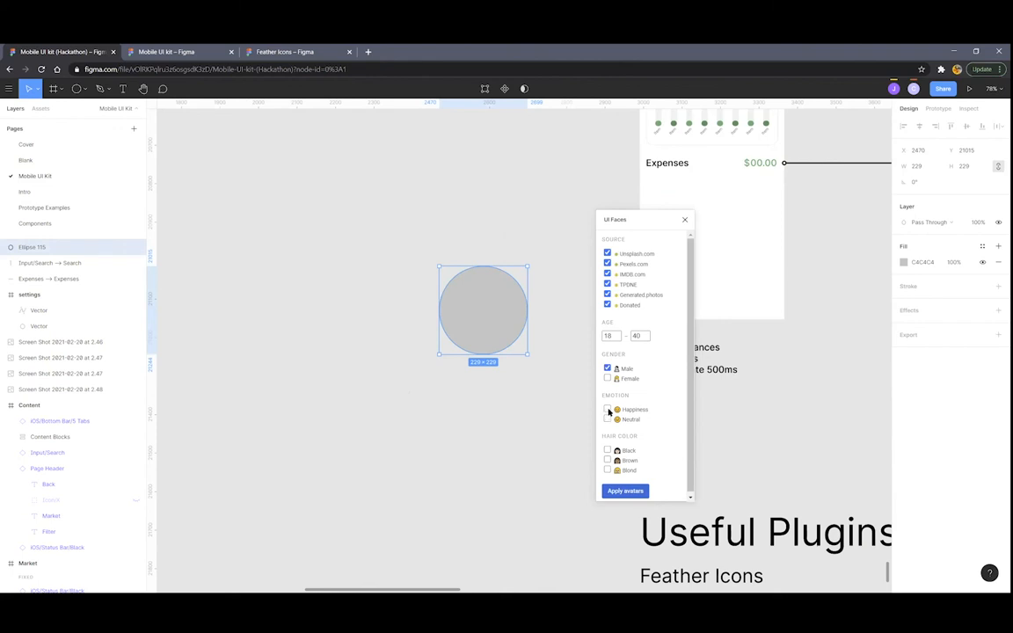
click(621, 492)
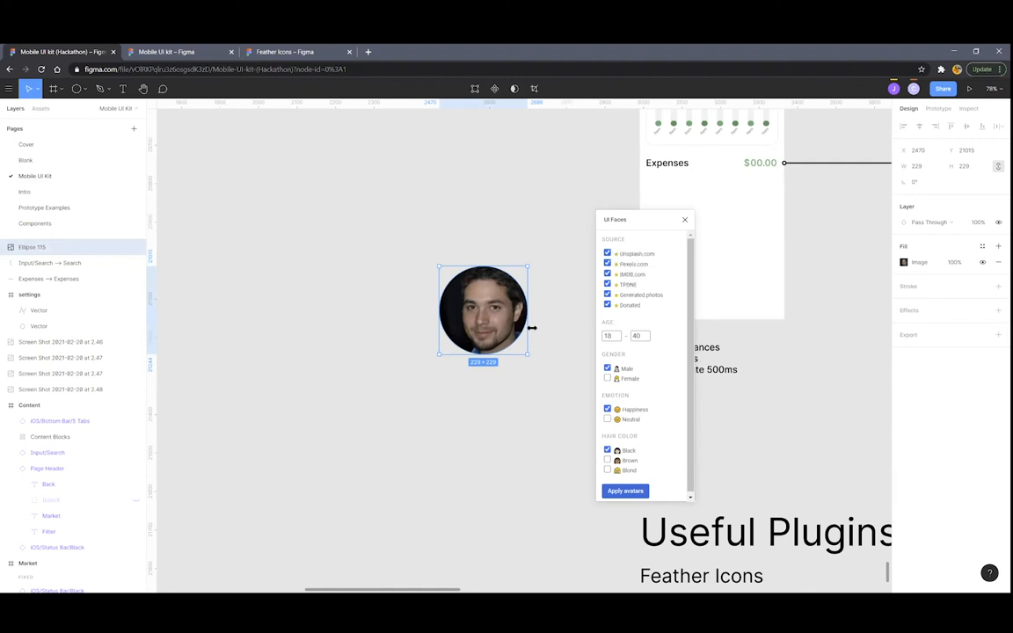
ctrl+scroll(531, 327, down, 5)
scroll(538, 323, right, 1)
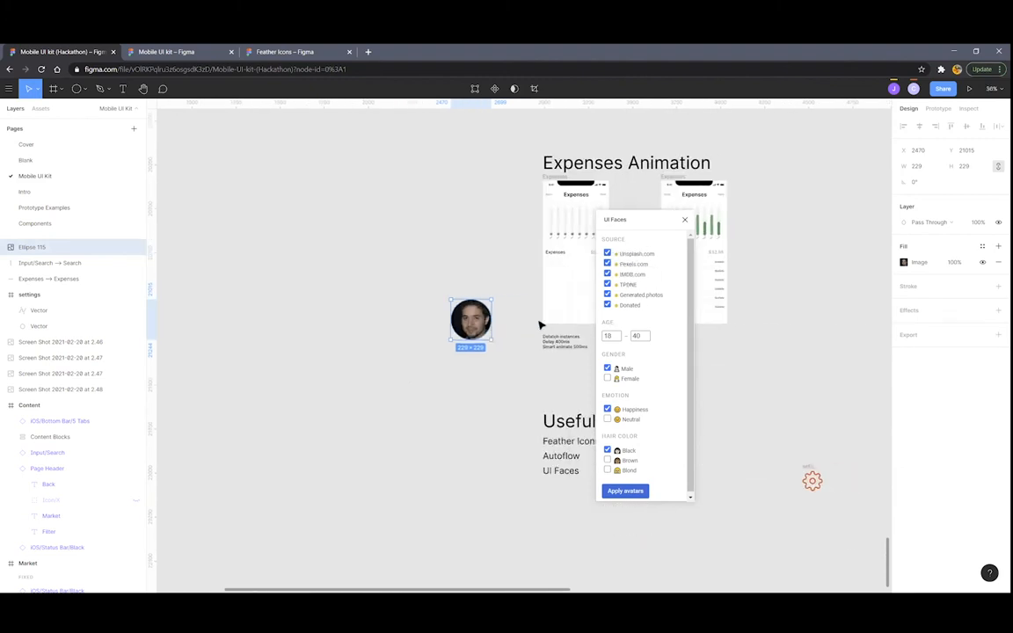
click(684, 219)
ctrl+scroll(461, 307, down, 2)
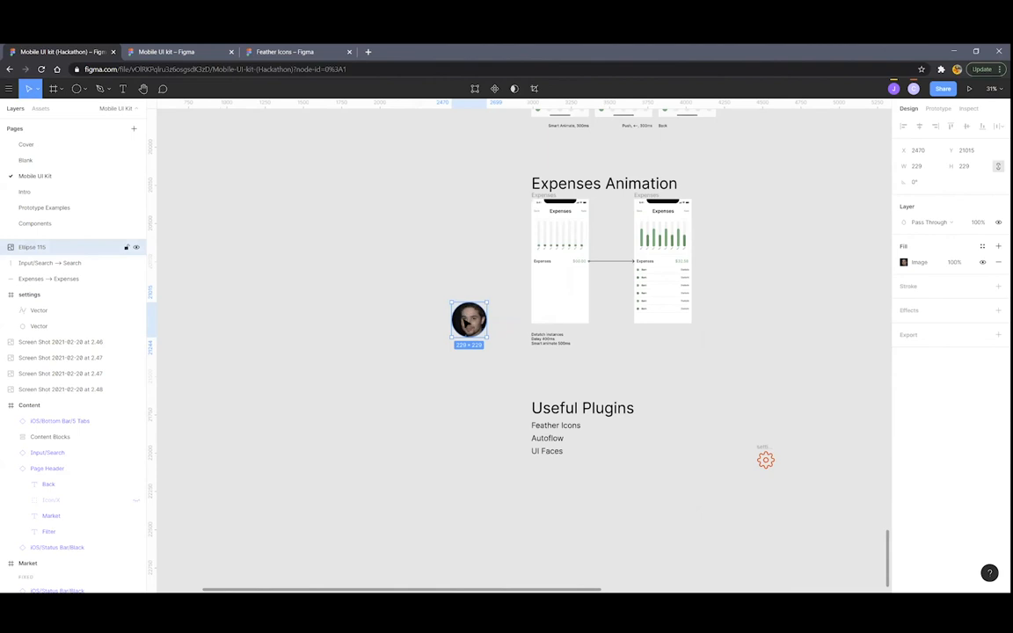
key(Delete)
Restore the browser from full screen to a smaller window
ctrl+scroll(472, 316, down, 2)
scroll(473, 324, left, 2)
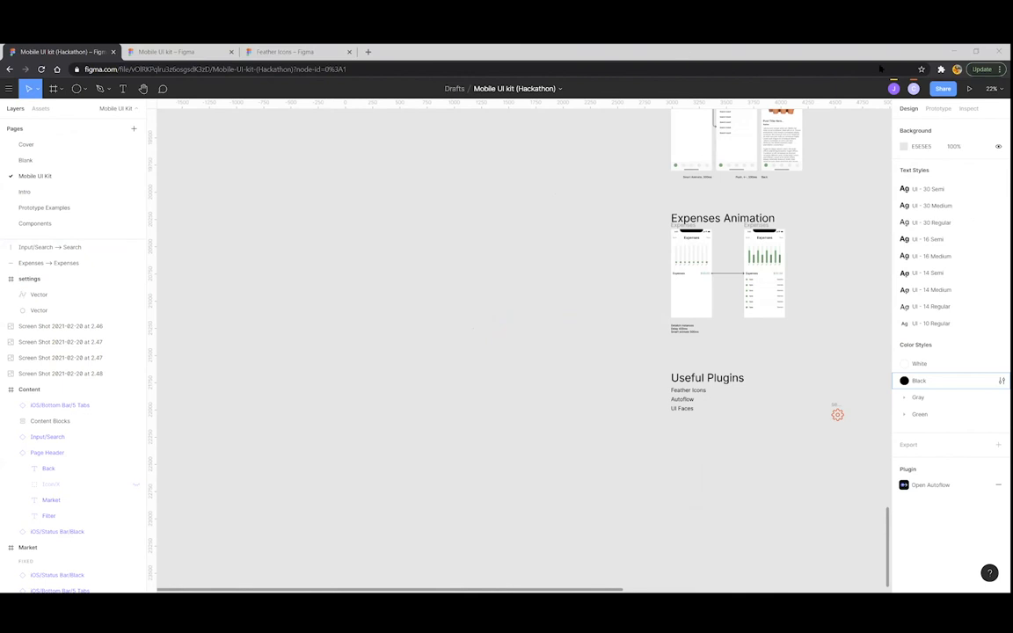
click(975, 51)
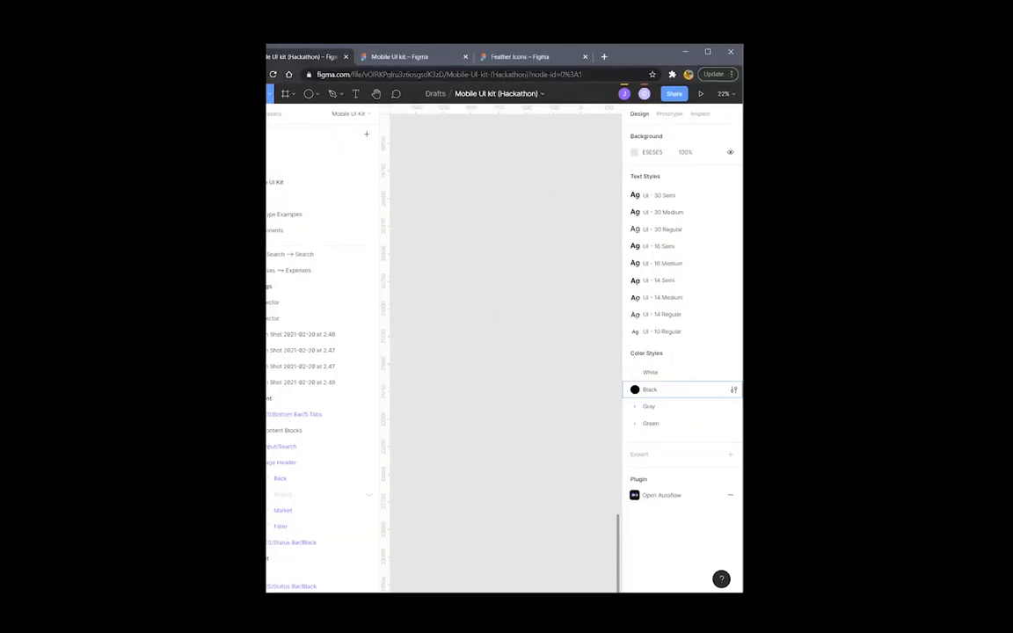